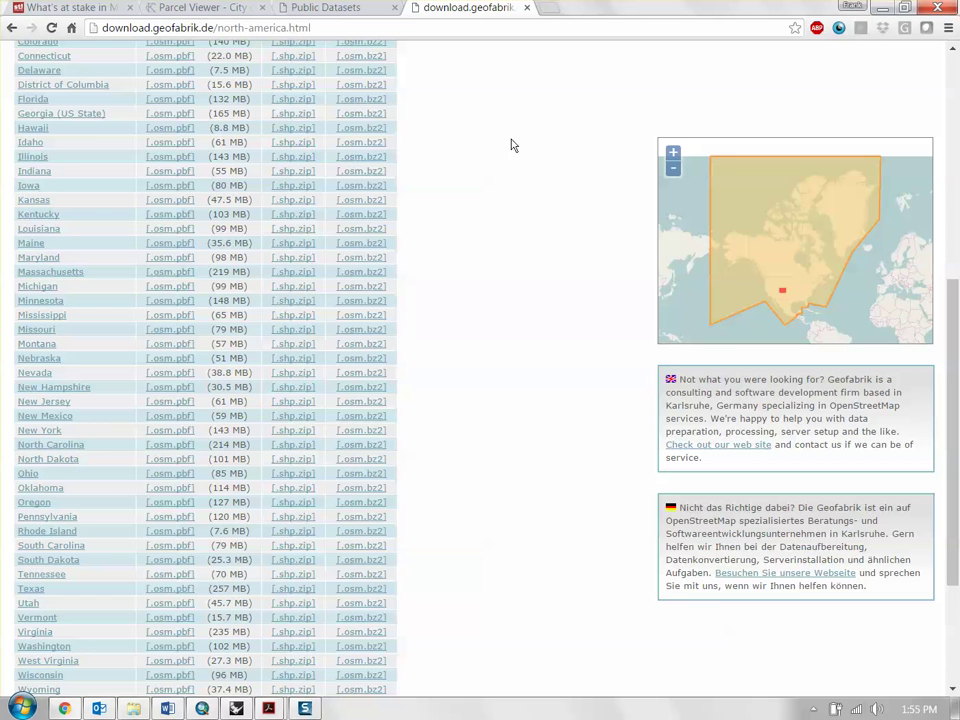
# Review the .shp.zip shapefile downloads offered for the sub-regions on Geofabrik's North America page
pyautogui.scroll(3, 510, 150)
pyautogui.scroll(1, 507, 165)
pyautogui.scroll(-1, 420, 260)
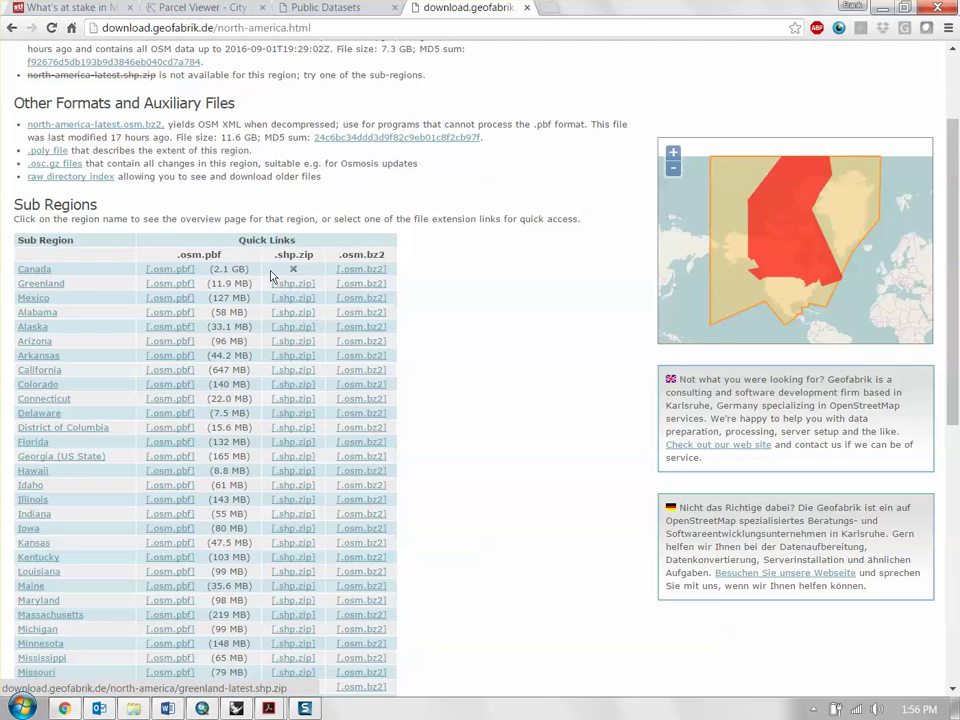
pyautogui.moveTo(277, 256); pyautogui.dragTo(316, 255)
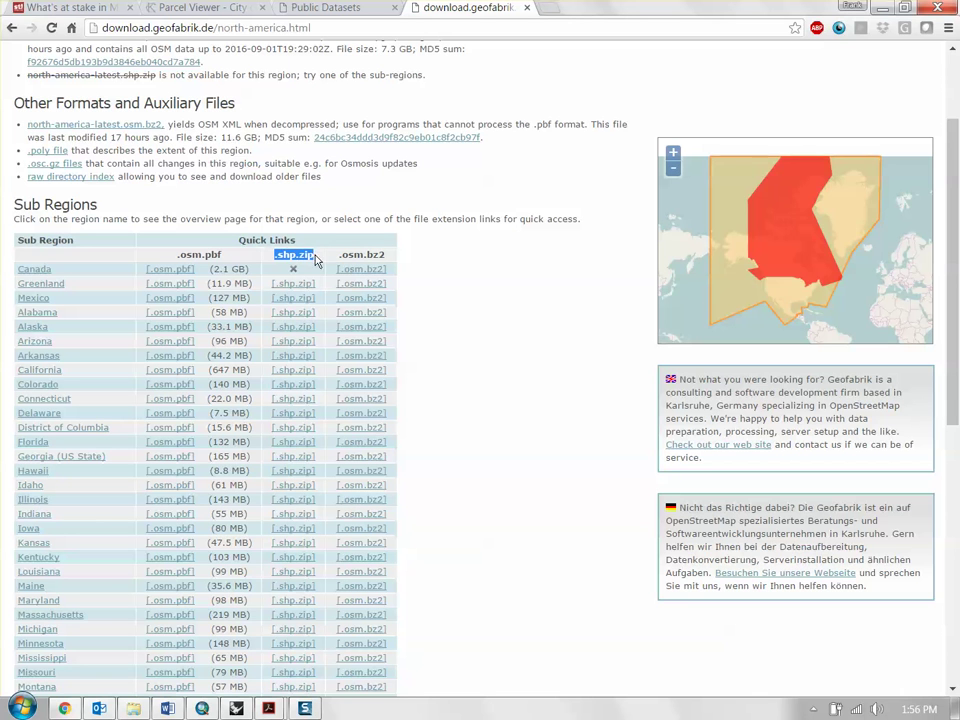
pyautogui.click(315, 259)
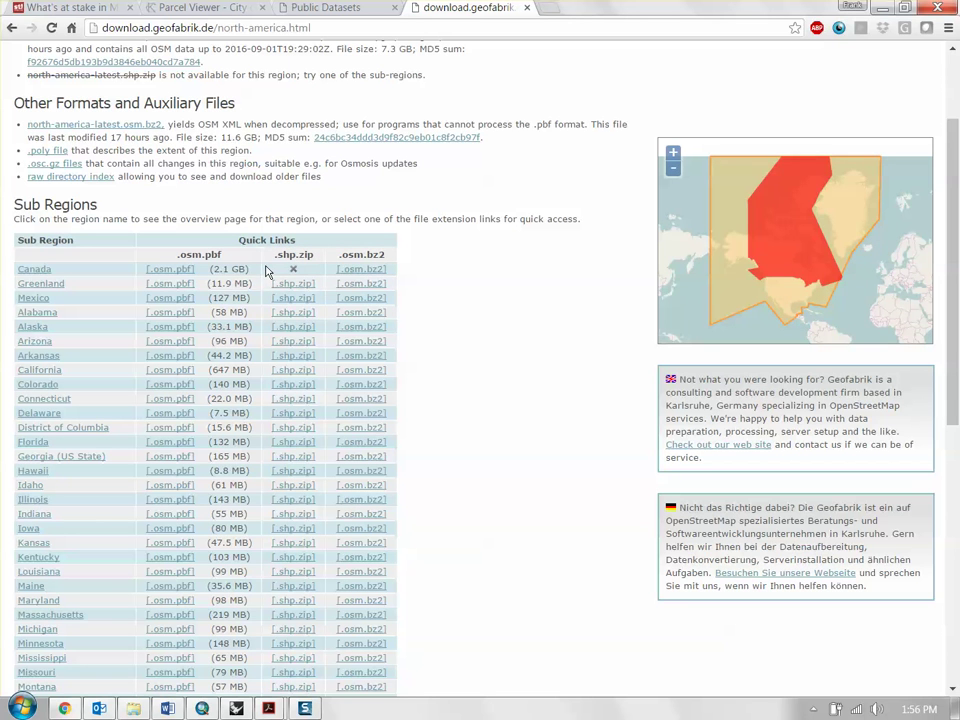
pyautogui.moveTo(277, 256); pyautogui.dragTo(306, 257)
pyautogui.click(306, 257)
pyautogui.scroll(-3, 300, 514)
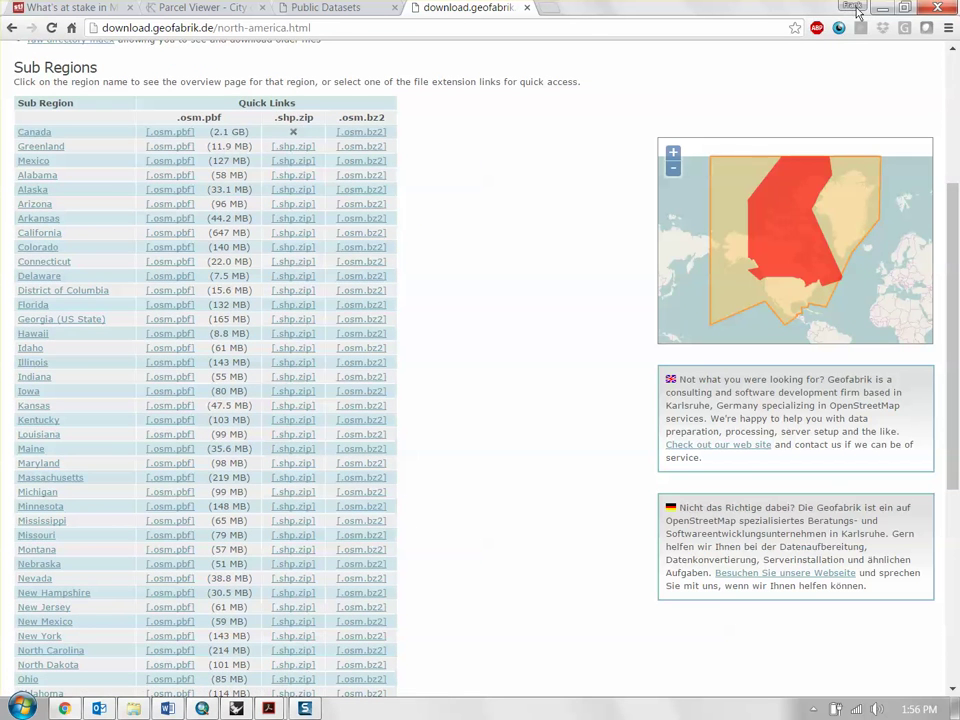
# Switch from the browser to ArcMap and open the Catalog window
pyautogui.press('super+Down')
pyautogui.press('super+Down')
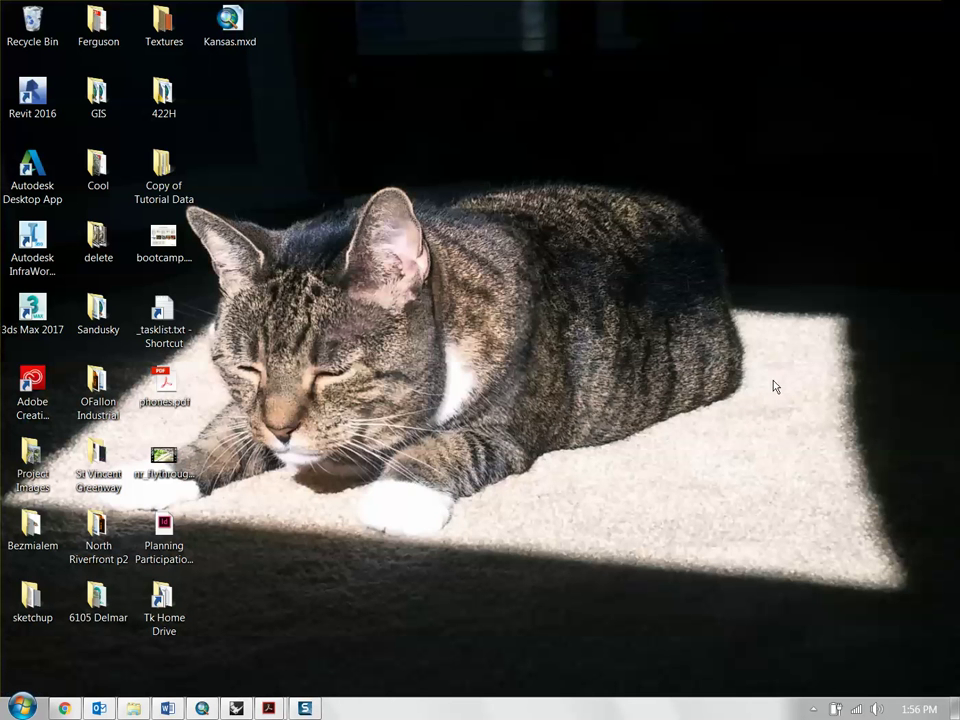
pyautogui.hotkey('alt', 'Tab')
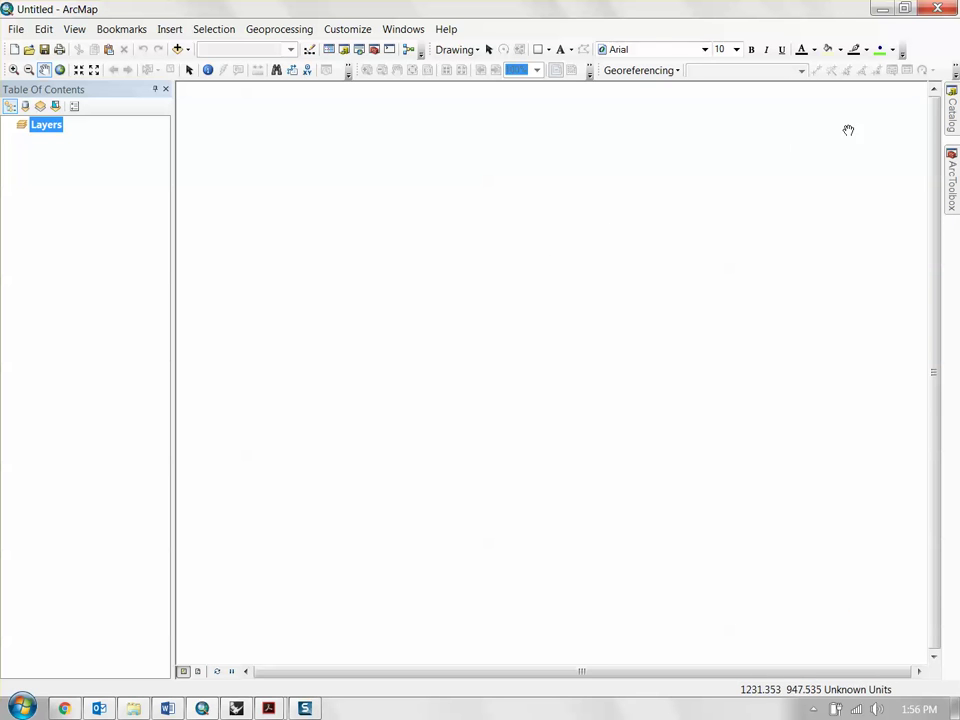
pyautogui.click(357, 48)
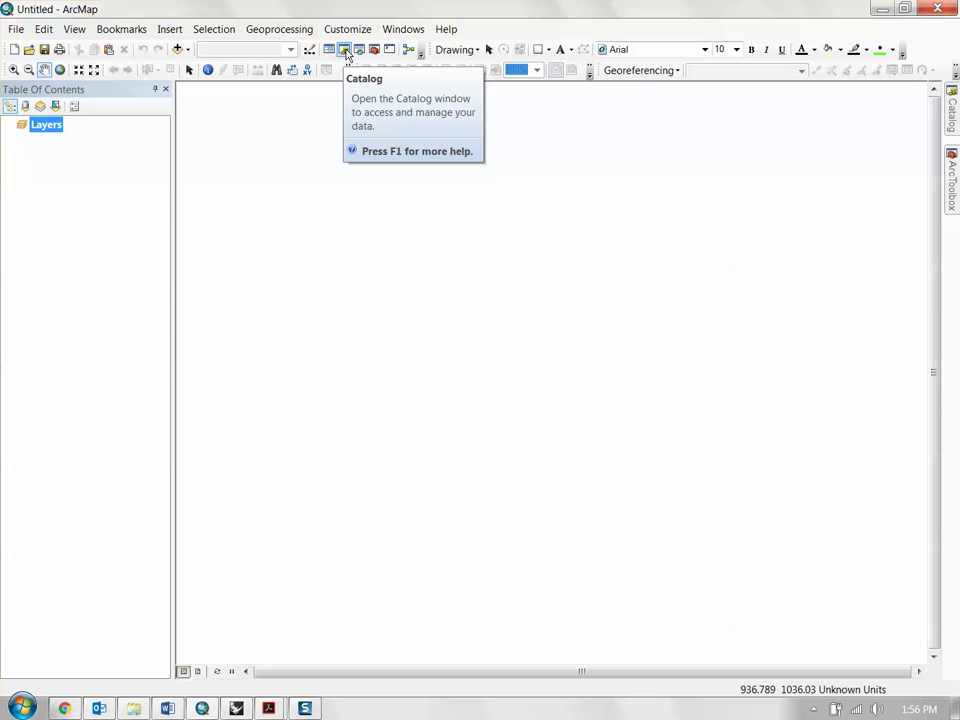
pyautogui.click(345, 50)
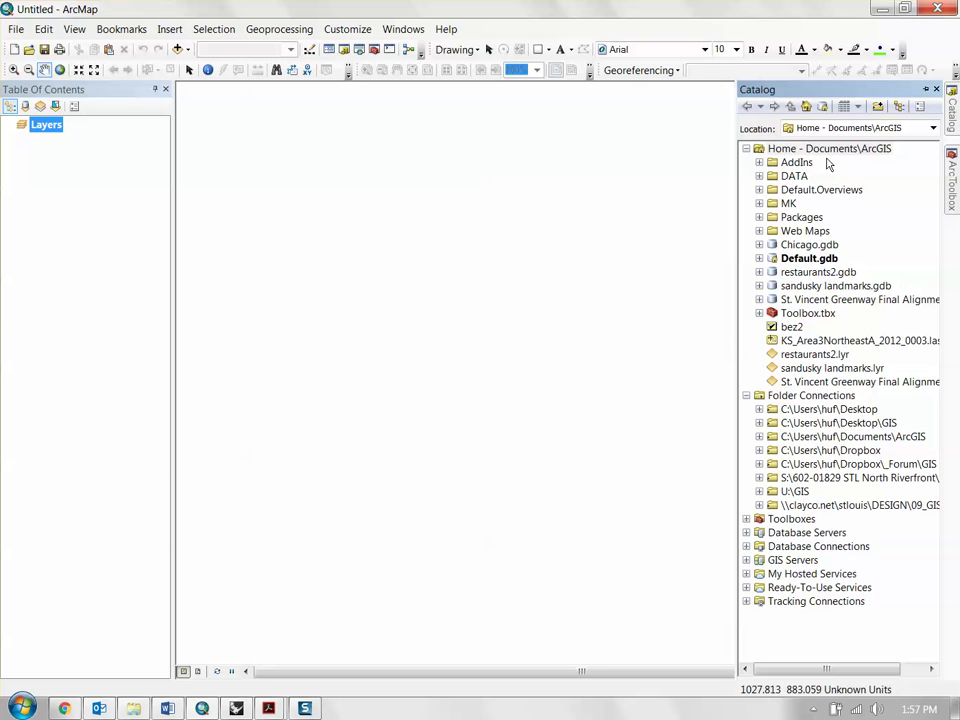
# Connect the Catalog to the desktop folder "Copy of Tutorial Data"
pyautogui.click(877, 108)
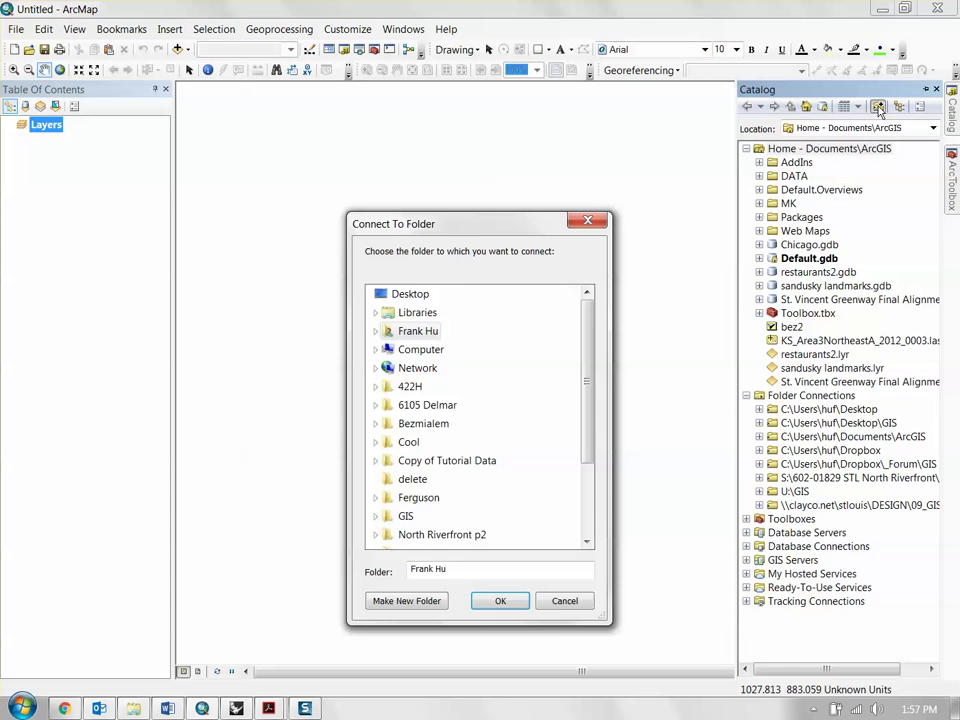
pyautogui.moveTo(626, 274)
pyautogui.mouseDown()
pyautogui.moveTo(619, 332)
pyautogui.moveTo(617, 275)
pyautogui.mouseUp()
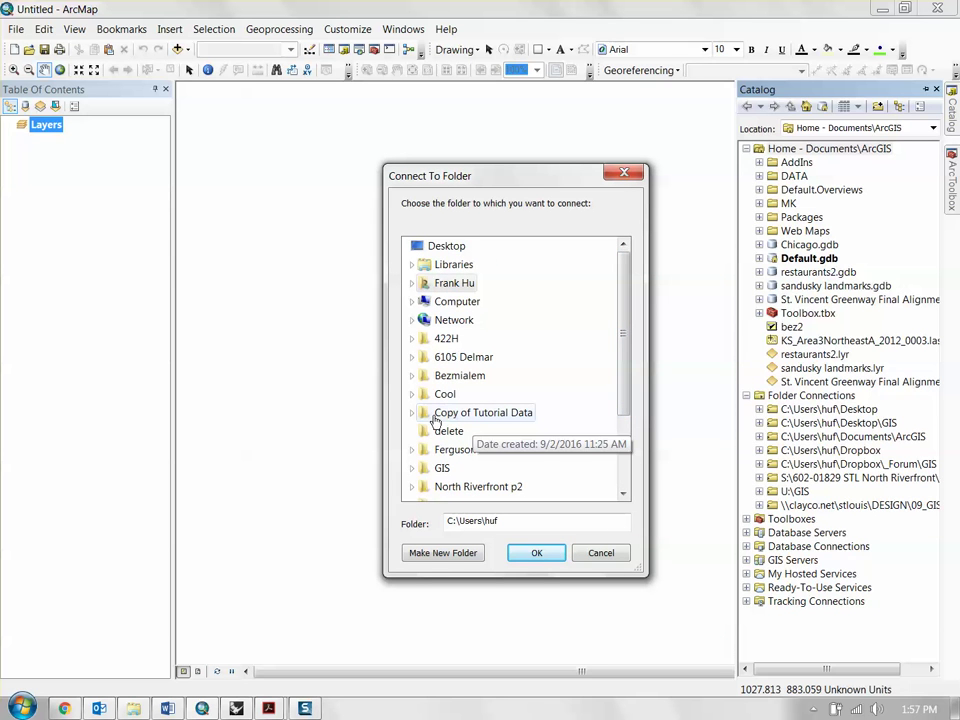
pyautogui.doubleClick(513, 414)
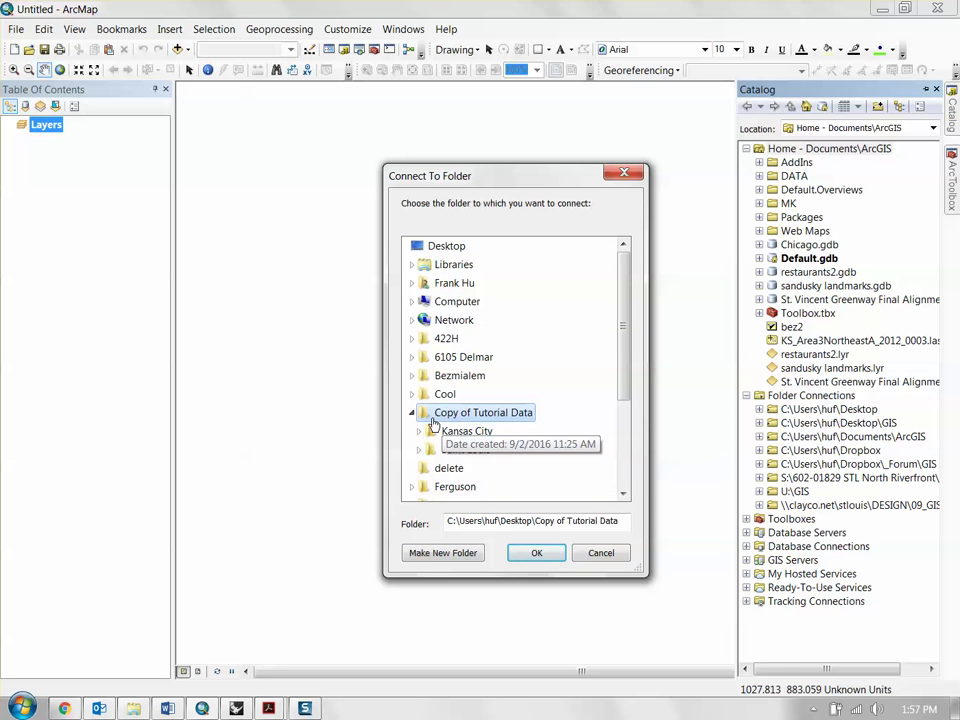
pyautogui.click(545, 555)
pyautogui.moveTo(855, 668); pyautogui.dragTo(819, 668)
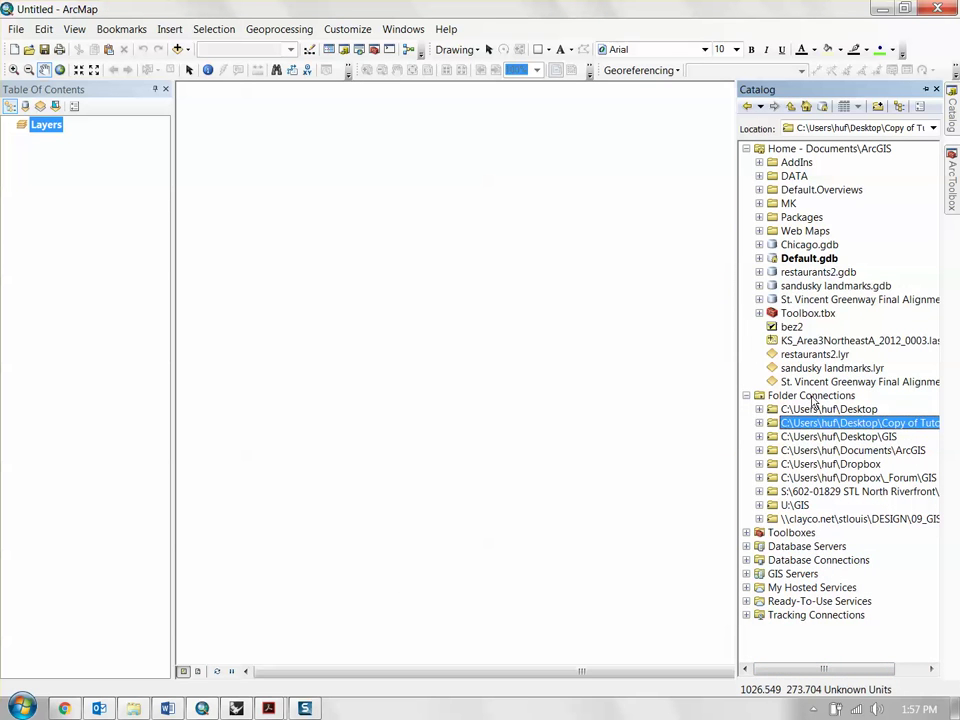
# Expand the Copy of Tutorial Data connection with its Kansas City and Saint Louis folders, and select Kansas City
pyautogui.click(759, 423)
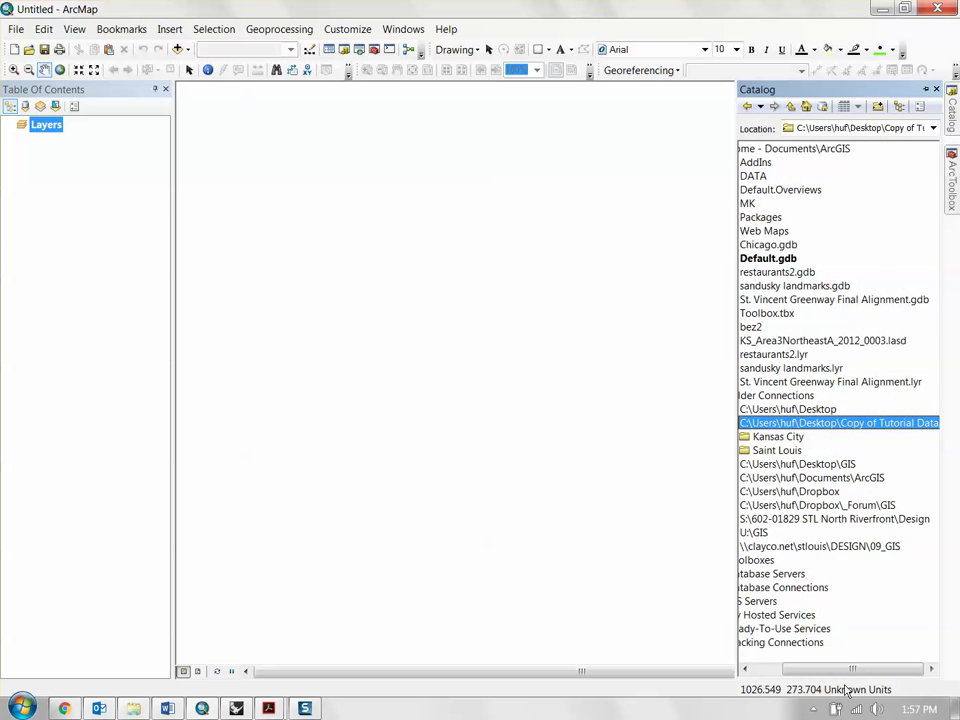
pyautogui.moveTo(818, 670); pyautogui.dragTo(787, 673)
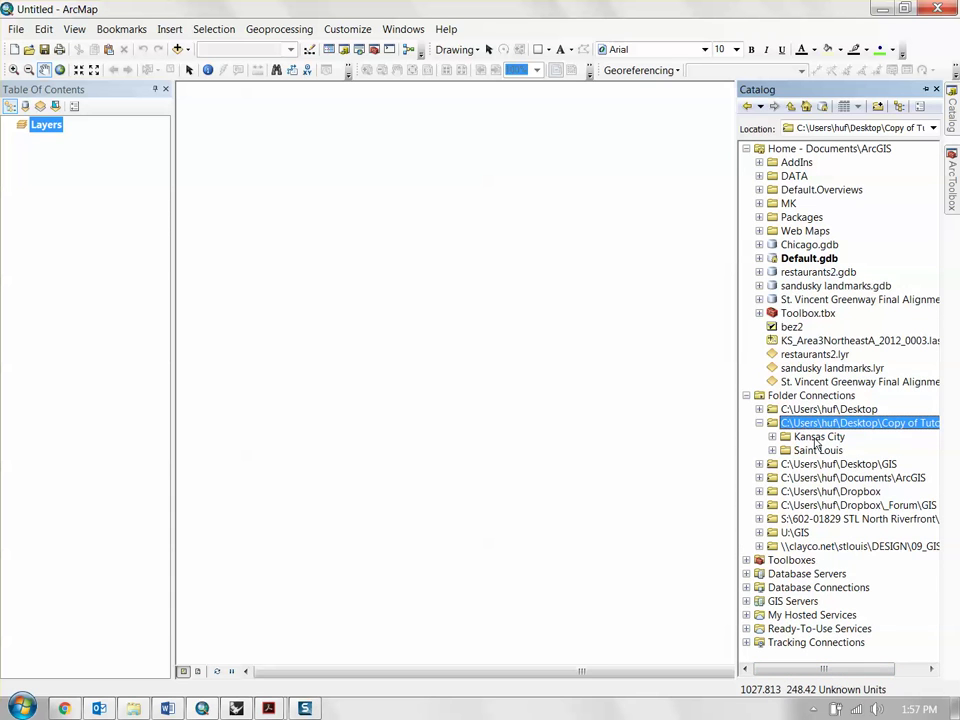
pyautogui.click(772, 436)
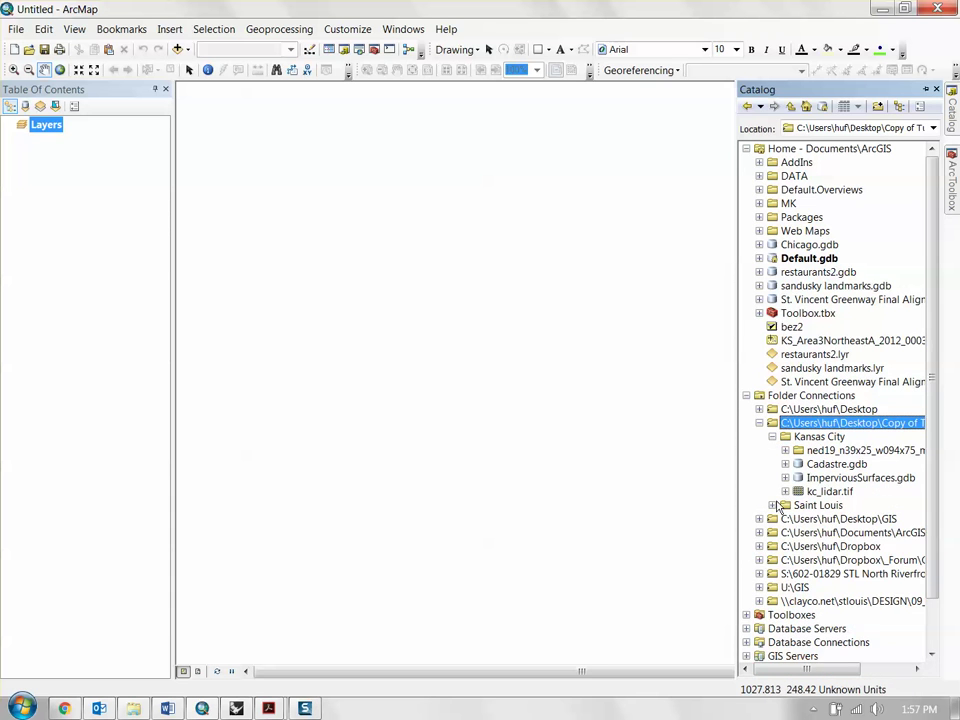
pyautogui.click(772, 505)
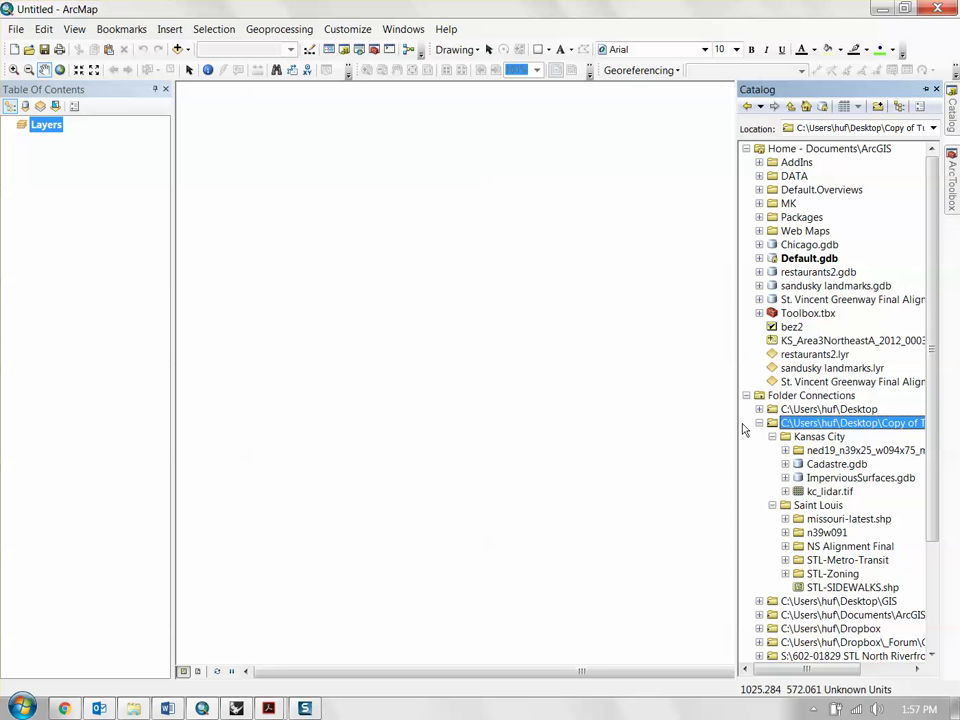
pyautogui.click(820, 437)
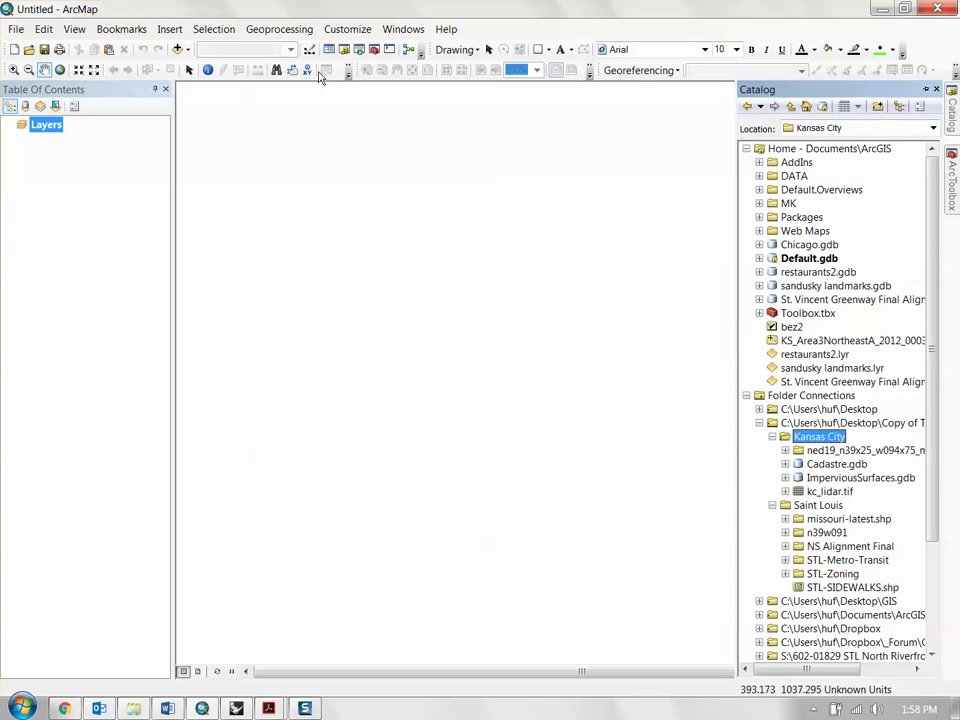
pyautogui.click(179, 52)
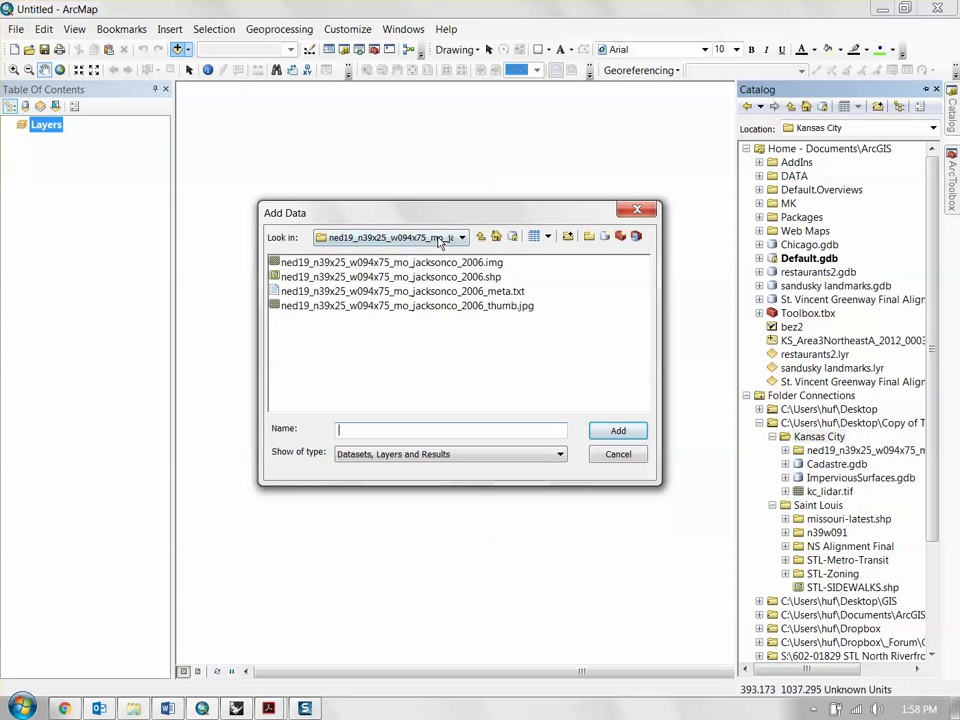
pyautogui.click(425, 237)
pyautogui.scroll(1, 425, 268)
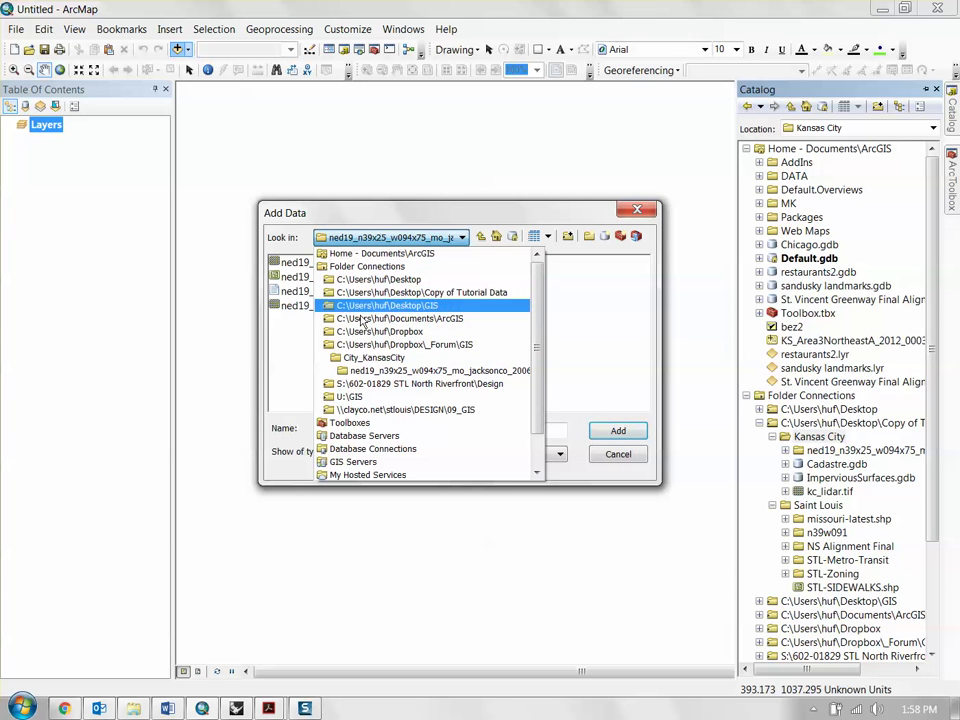
pyautogui.press('Down')
pyautogui.click(618, 454)
pyautogui.click(618, 454)
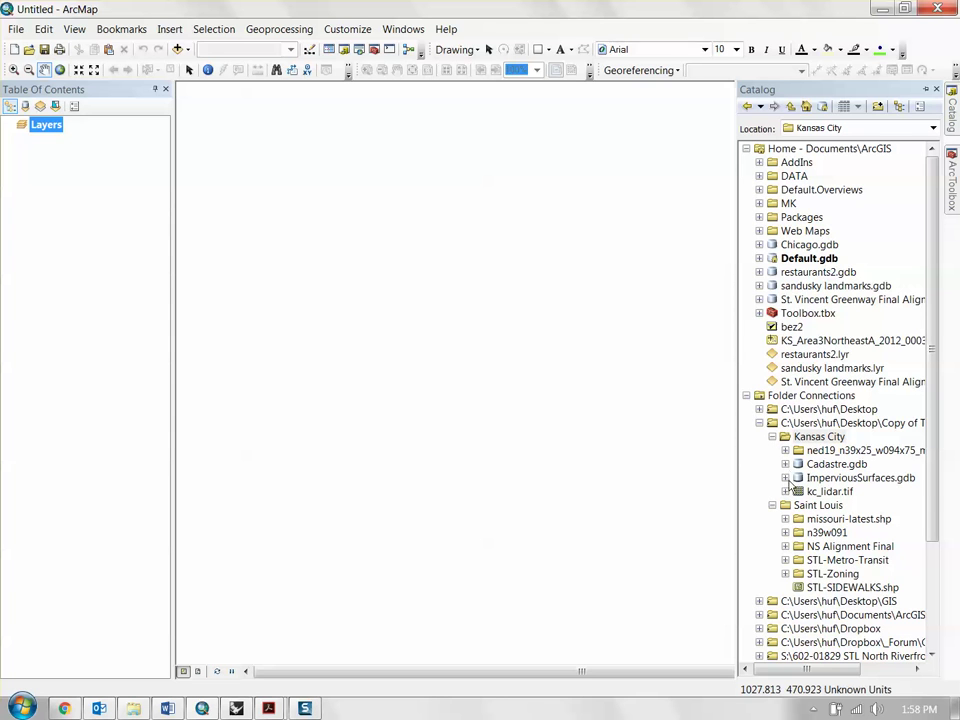
# Add the swImperviousSurfaces feature class from Kansas City's ImperviousSurfaces.gdb to the map
pyautogui.click(786, 478)
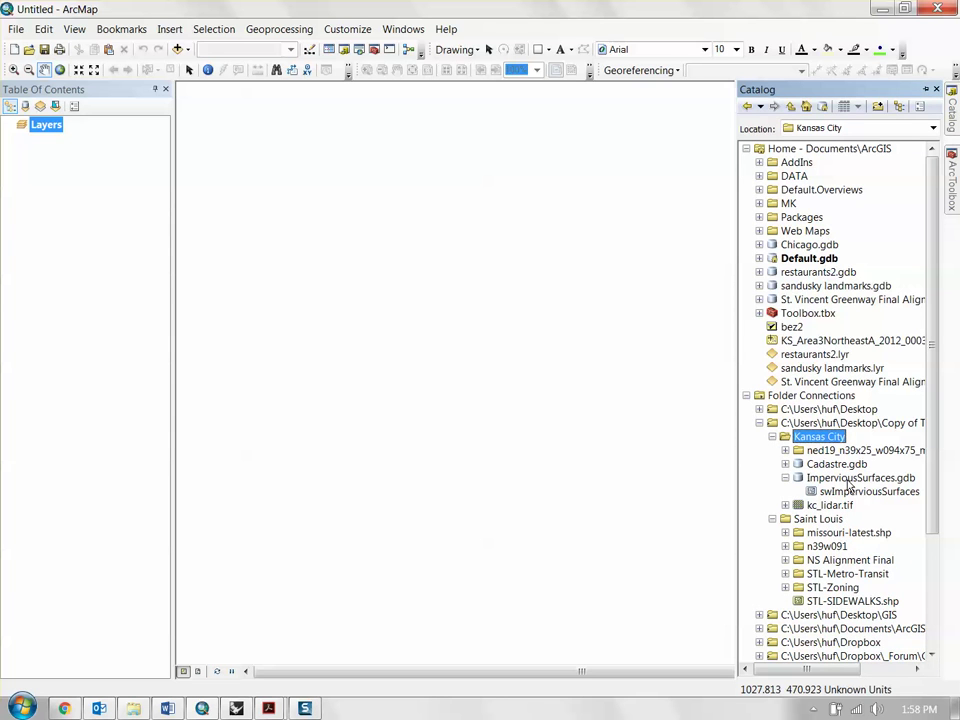
pyautogui.click(857, 480)
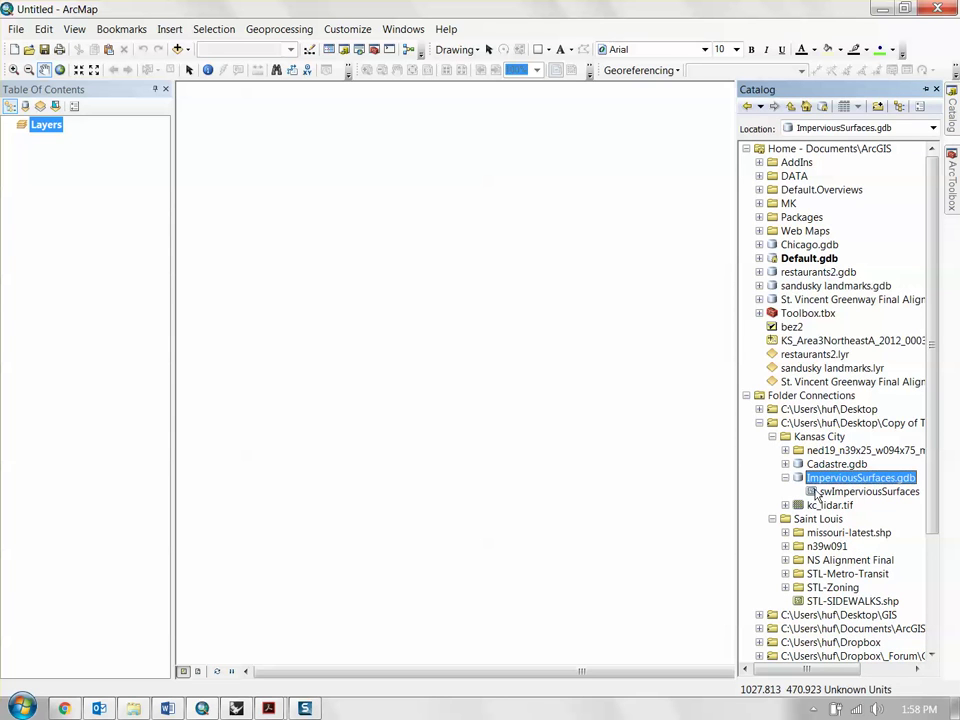
pyautogui.click(826, 491)
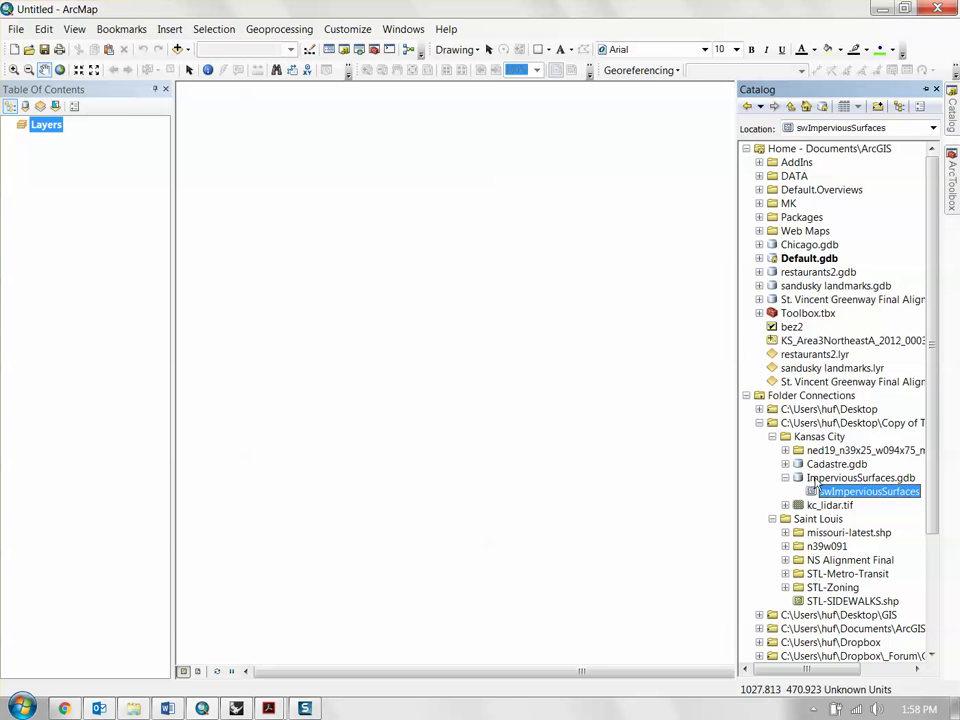
pyautogui.click(799, 478)
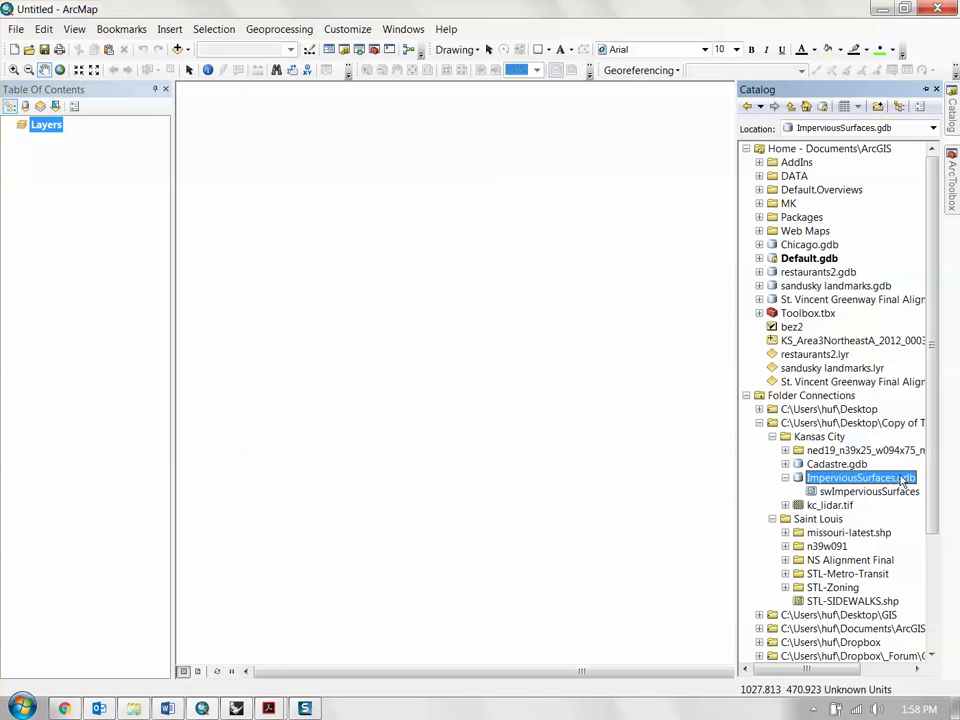
pyautogui.click(835, 494)
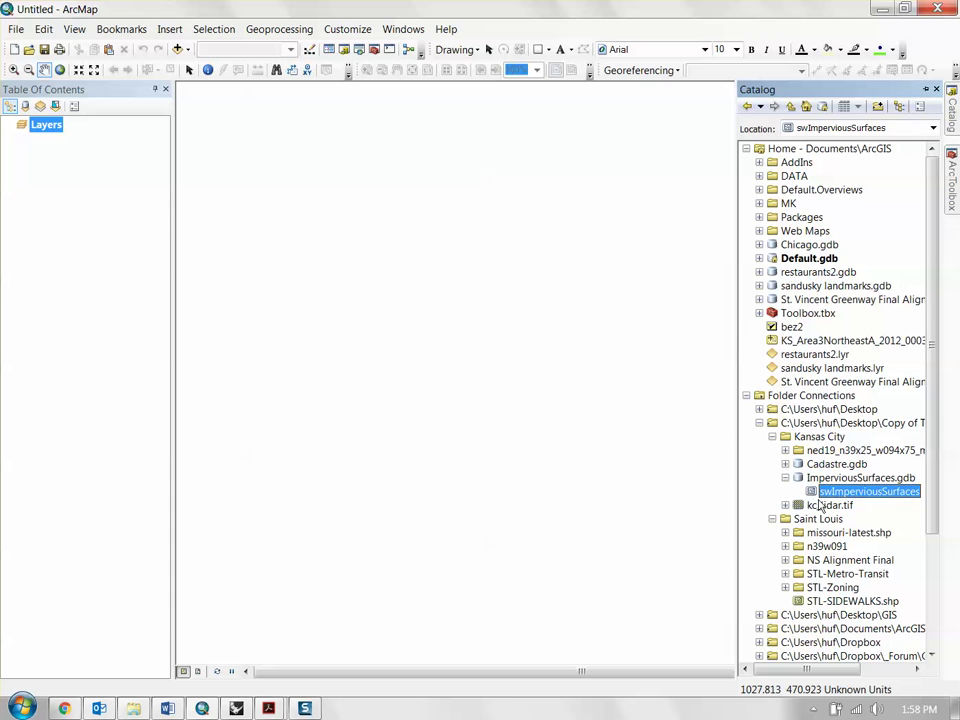
pyautogui.moveTo(860, 500)
pyautogui.mouseDown()
pyautogui.moveTo(814, 500)
pyautogui.moveTo(525, 429)
pyautogui.moveTo(467, 395)
pyautogui.mouseUp()
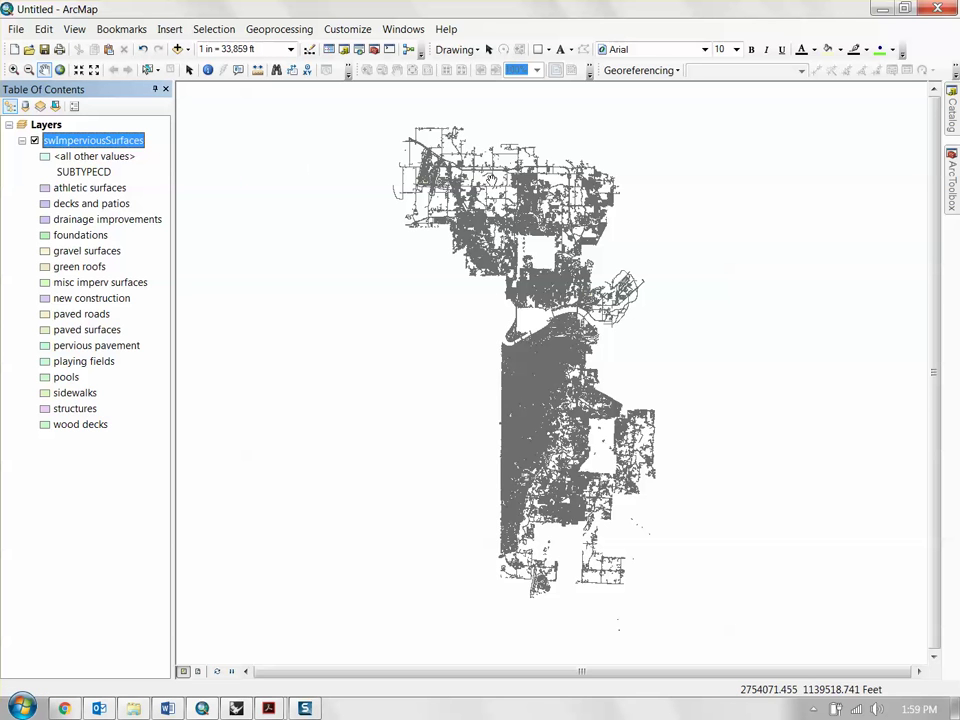
# Inspect the impervious surfaces layer up close along the river bend and the dense downtown blocks south of it
pyautogui.click(13, 70)
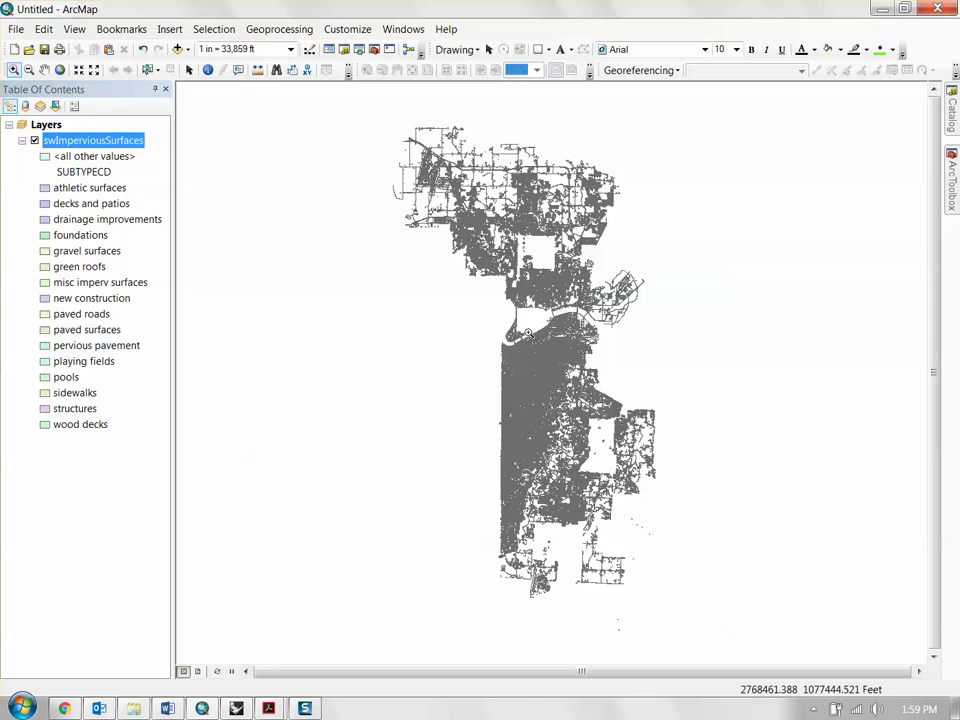
pyautogui.moveTo(516, 310); pyautogui.dragTo(590, 372)
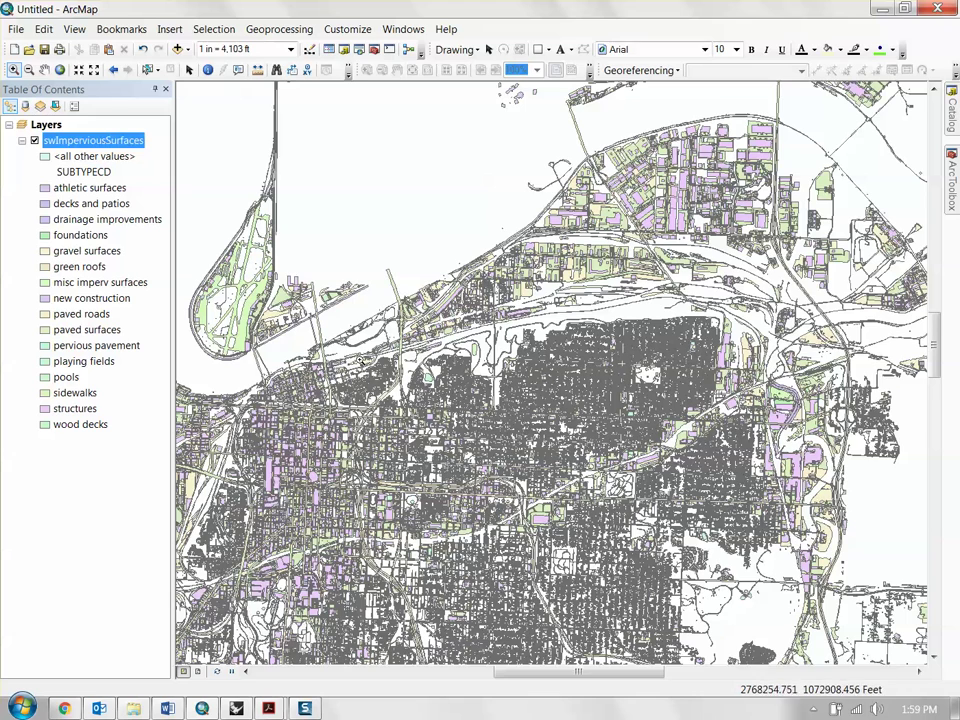
pyautogui.moveTo(445, 403); pyautogui.dragTo(520, 343)
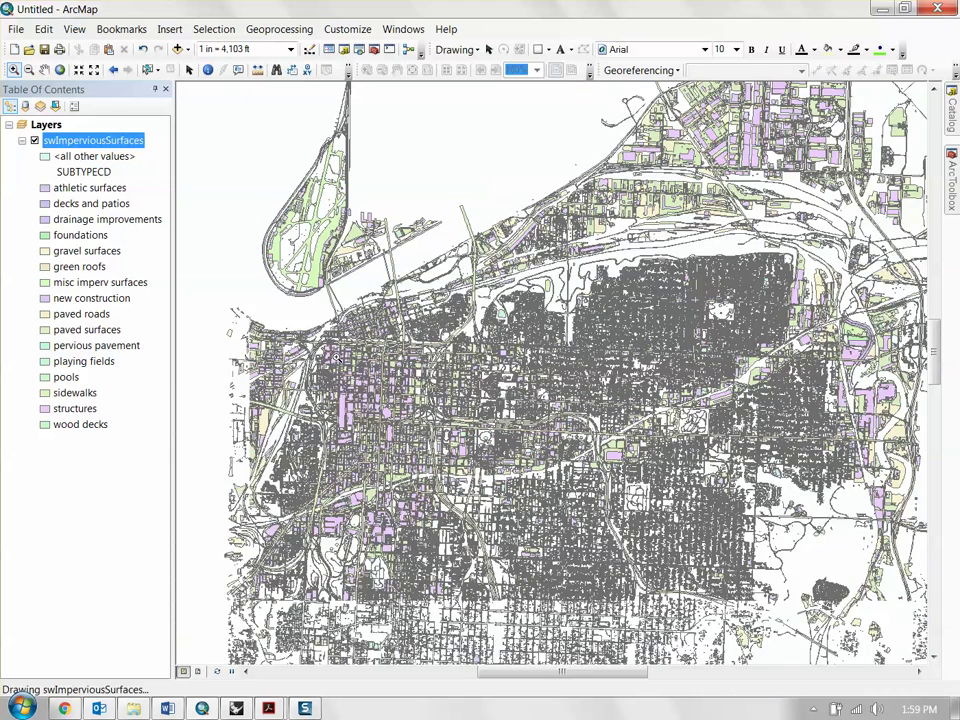
pyautogui.moveTo(325, 334); pyautogui.dragTo(467, 283)
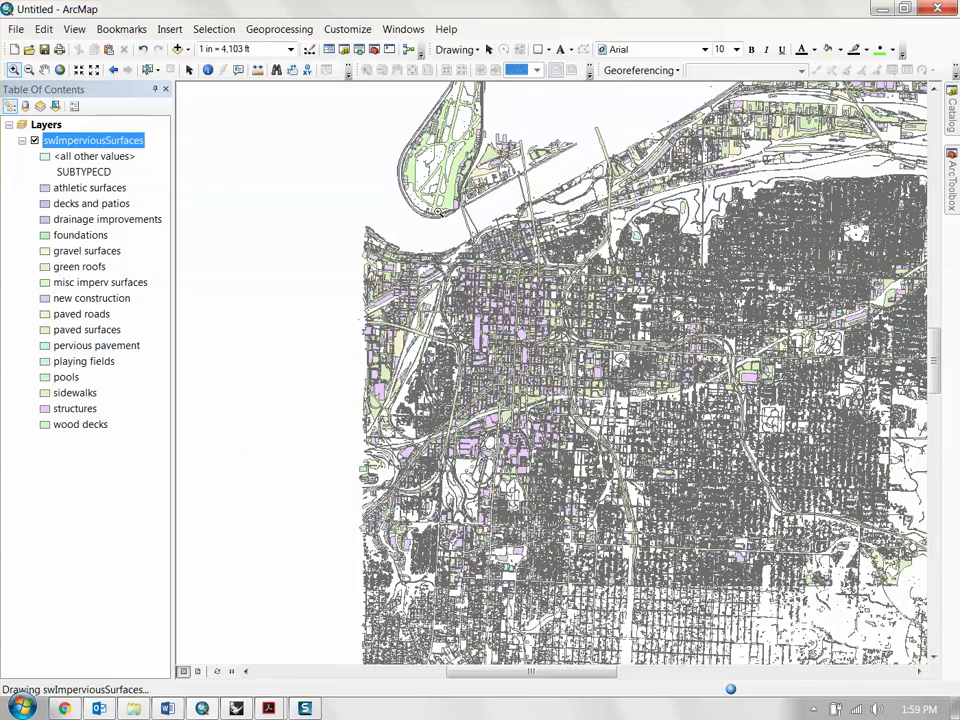
pyautogui.moveTo(433, 187); pyautogui.dragTo(598, 473)
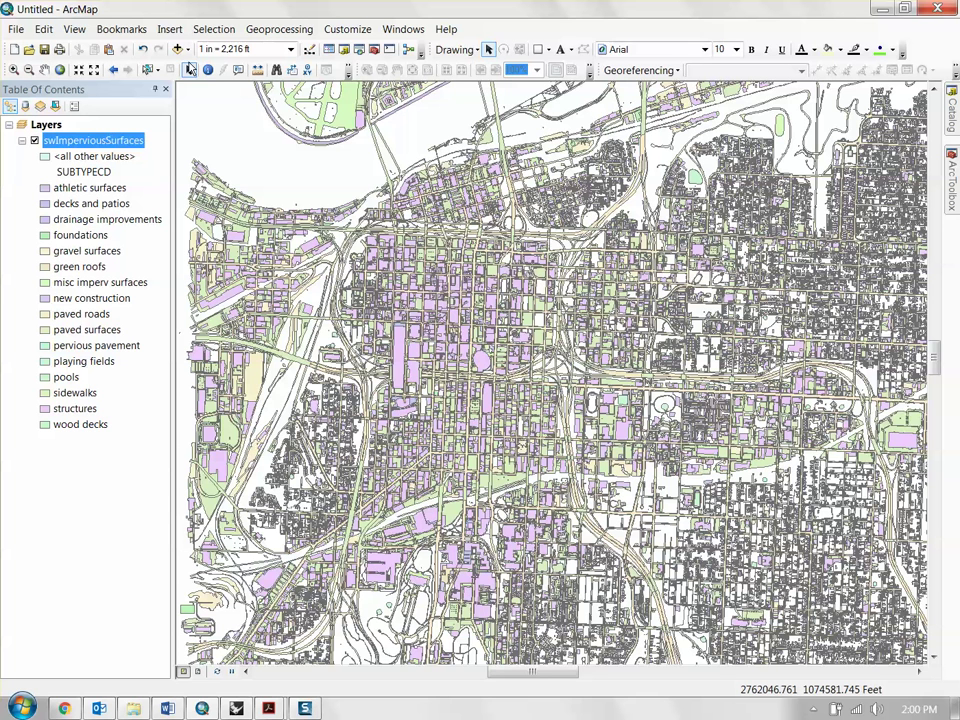
# Activate the Select Elements tool and examine the impervious surfaces in the districts south and east of downtown
pyautogui.click(190, 69)
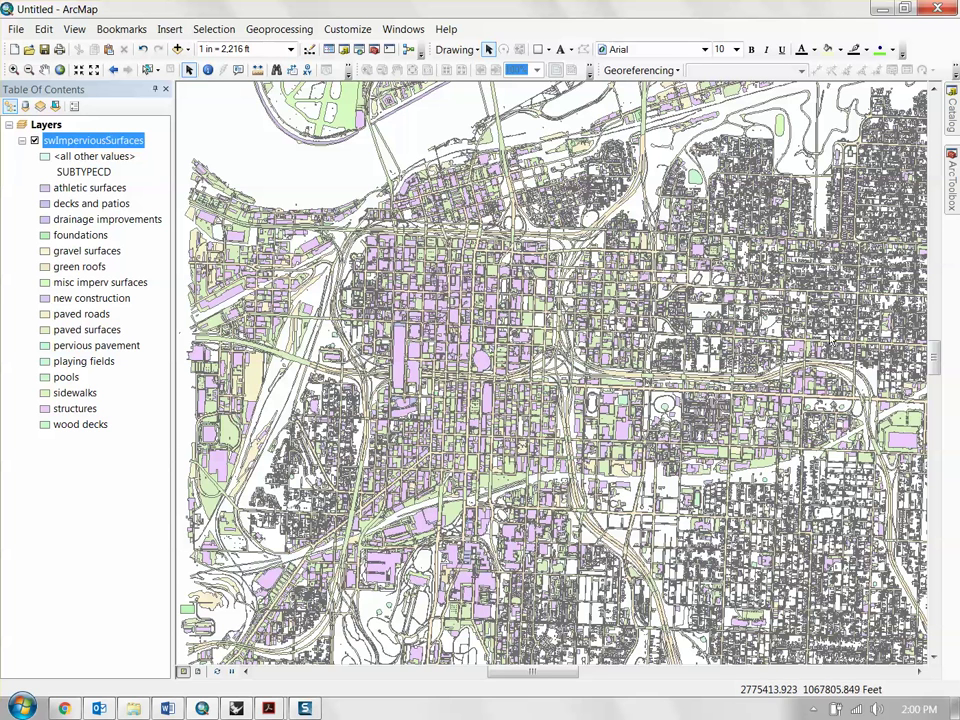
pyautogui.press('Up')
pyautogui.press('Right')
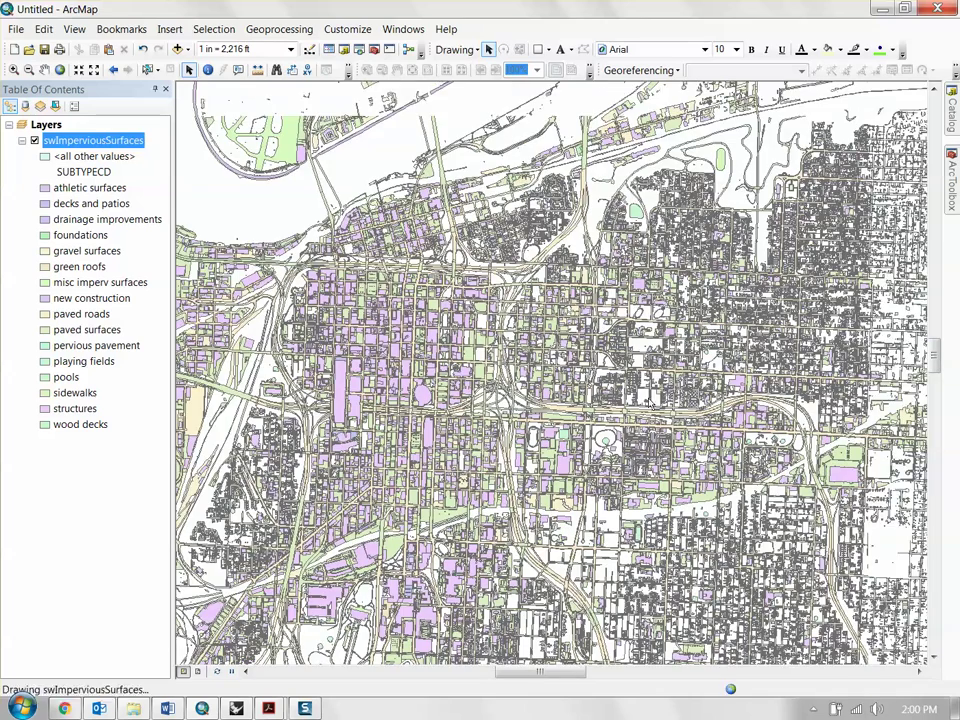
pyautogui.press('Down')
pyautogui.press('Down')
pyautogui.press('Down')
pyautogui.press('Down')
pyautogui.press('Right')
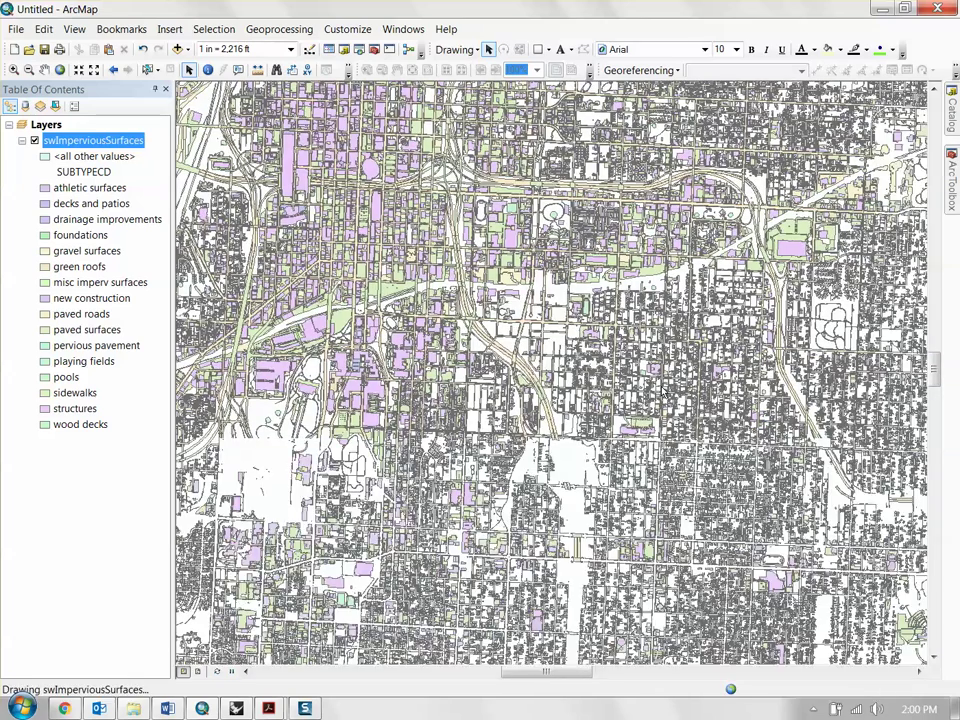
pyautogui.moveTo(787, 230); pyautogui.dragTo(660, 452)
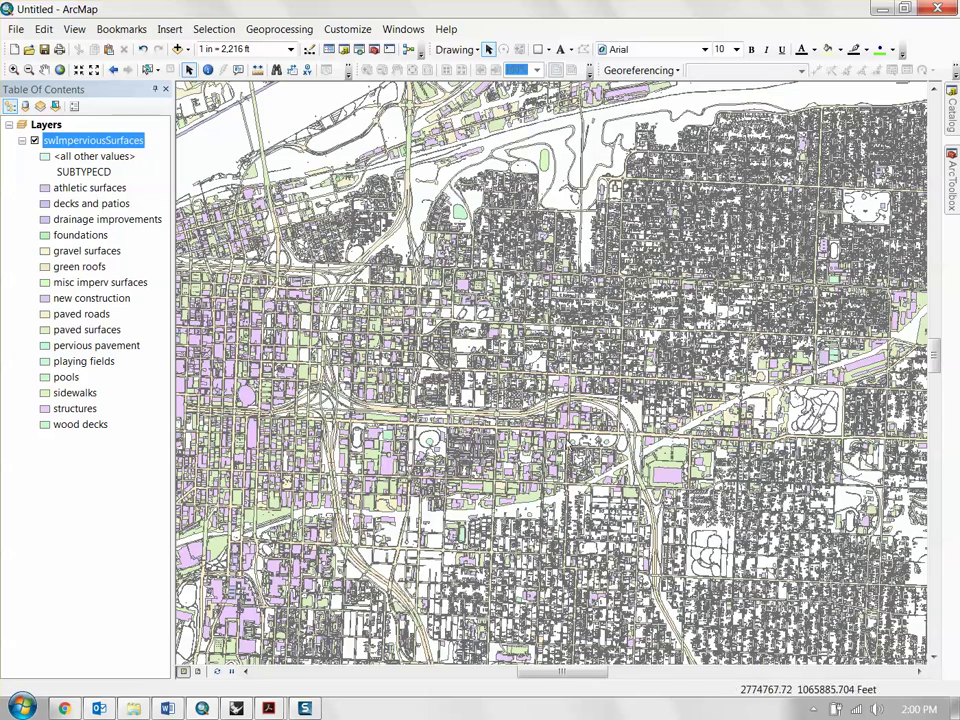
# Examine the impervious surfaces along the river, the airfield and downtown out to the layer's western edge, and dismiss the e-mail notification
pyautogui.moveTo(457, 281); pyautogui.dragTo(541, 373)
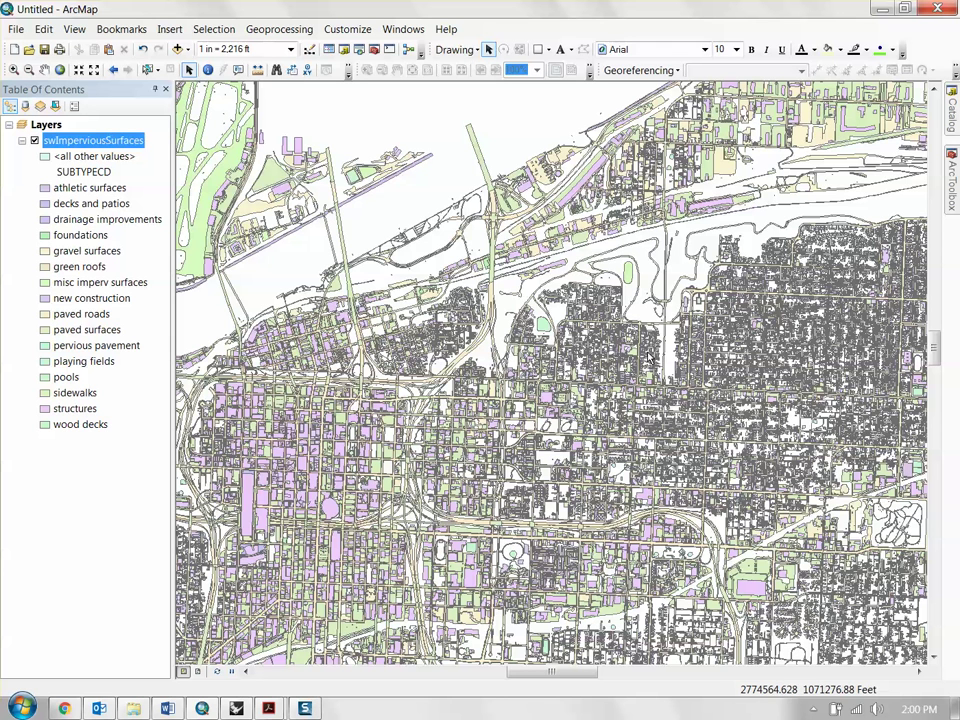
pyautogui.moveTo(658, 356); pyautogui.dragTo(686, 349)
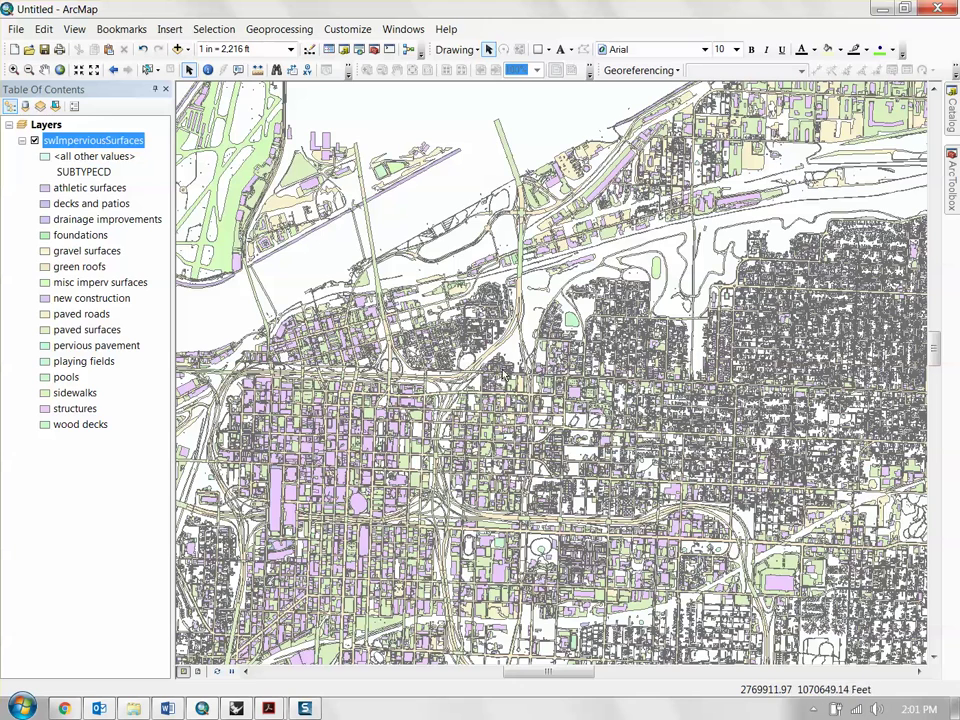
pyautogui.moveTo(429, 365); pyautogui.dragTo(532, 349)
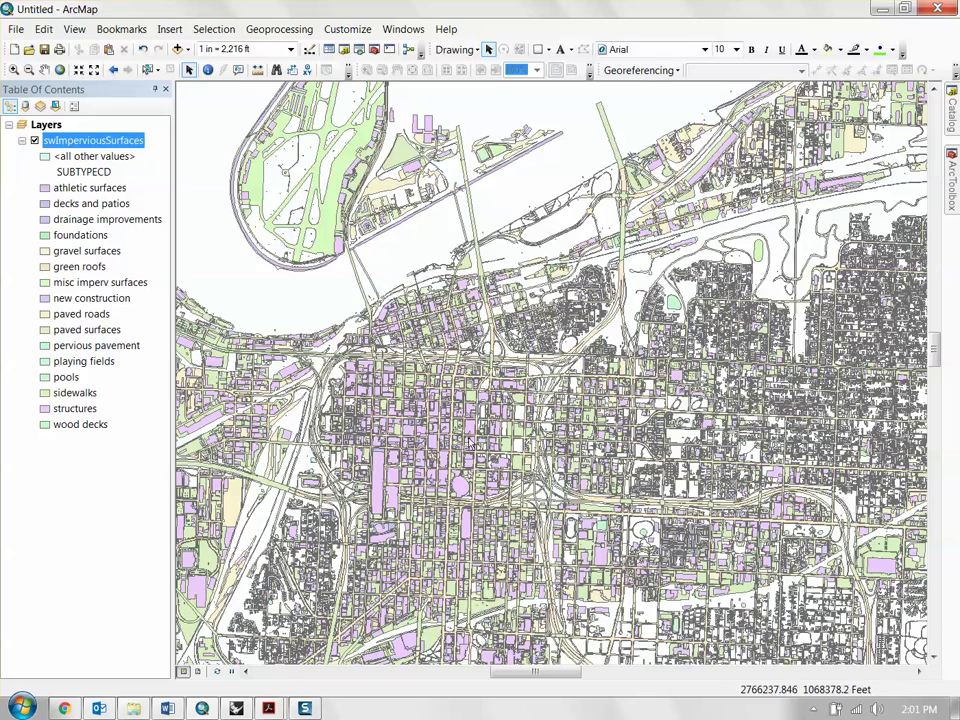
pyautogui.moveTo(495, 447); pyautogui.dragTo(535, 429)
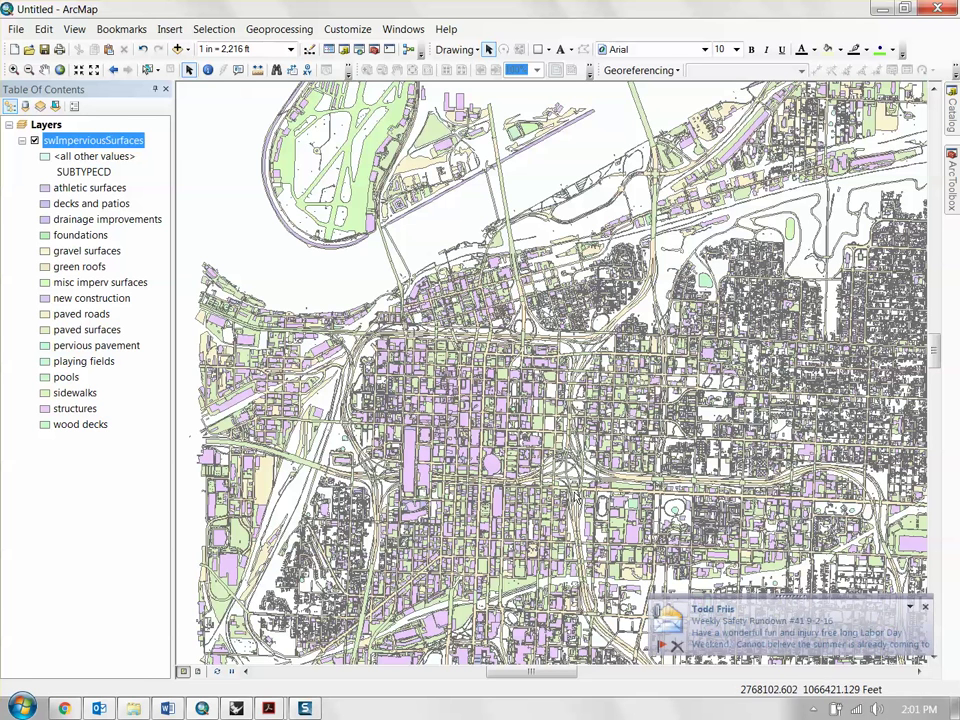
pyautogui.click(925, 609)
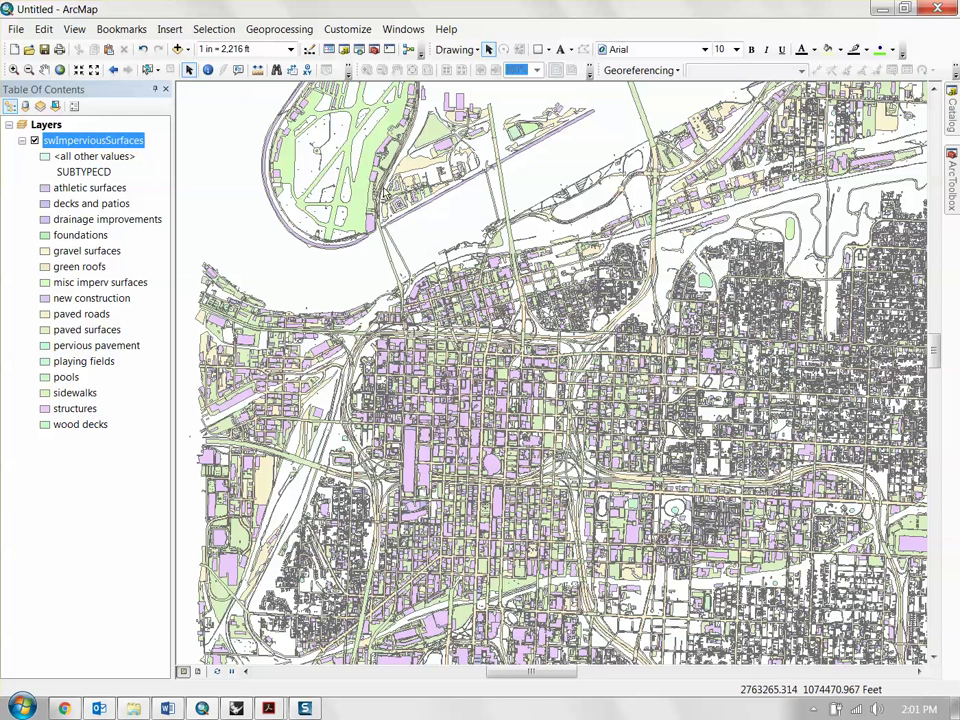
# Open the coordinate system properties of the Layers data frame and collapse the Projected Coordinate Systems folder
pyautogui.click(45, 124)
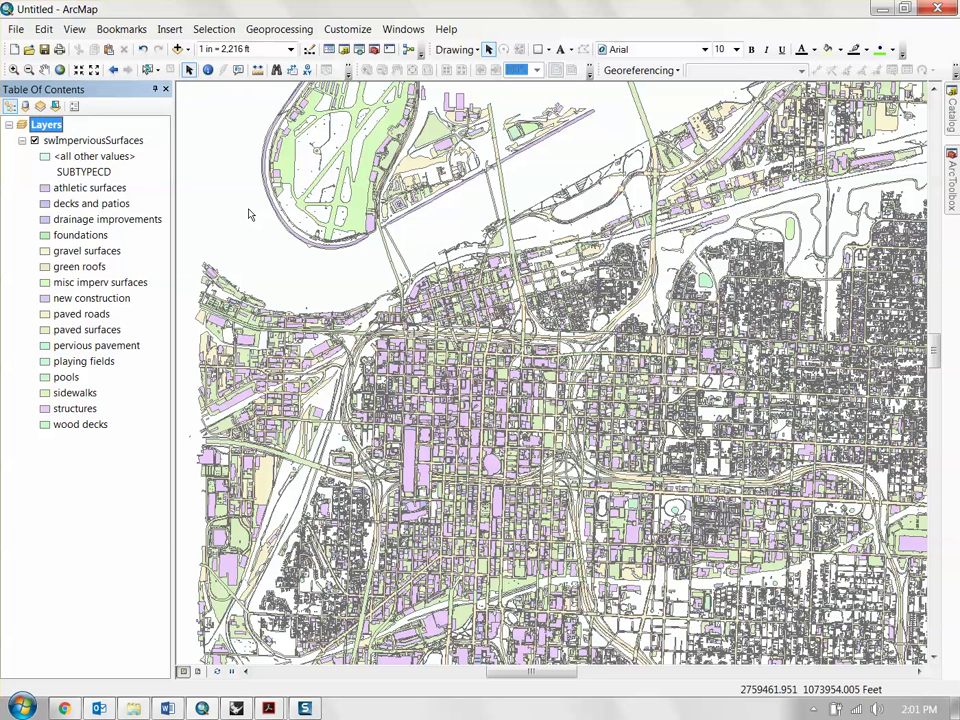
pyautogui.doubleClick(45, 125)
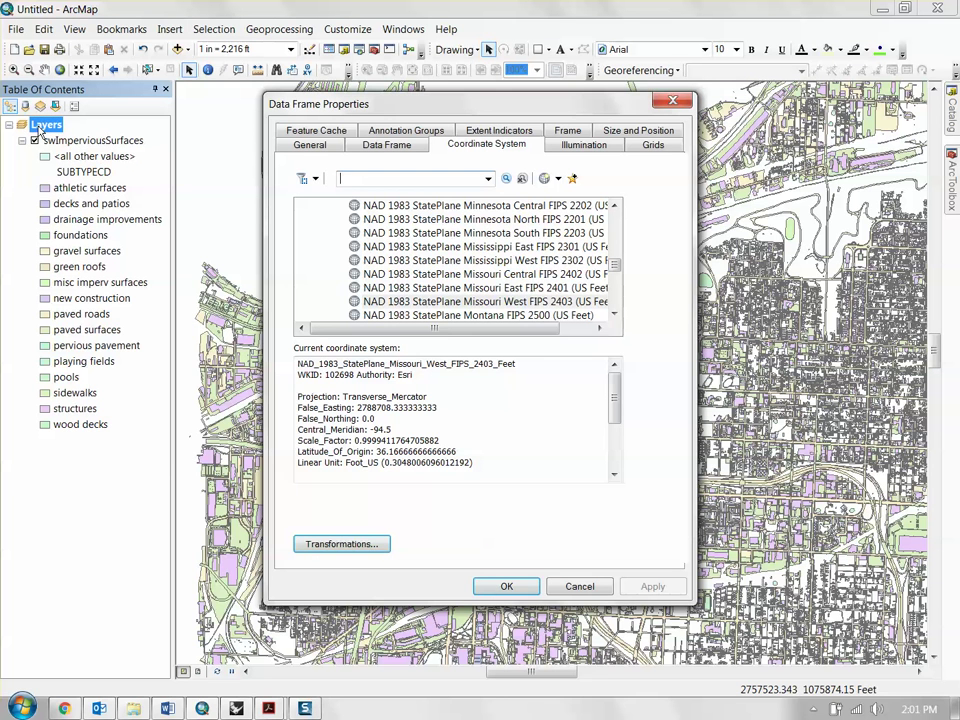
pyautogui.moveTo(300, 97); pyautogui.dragTo(328, 96)
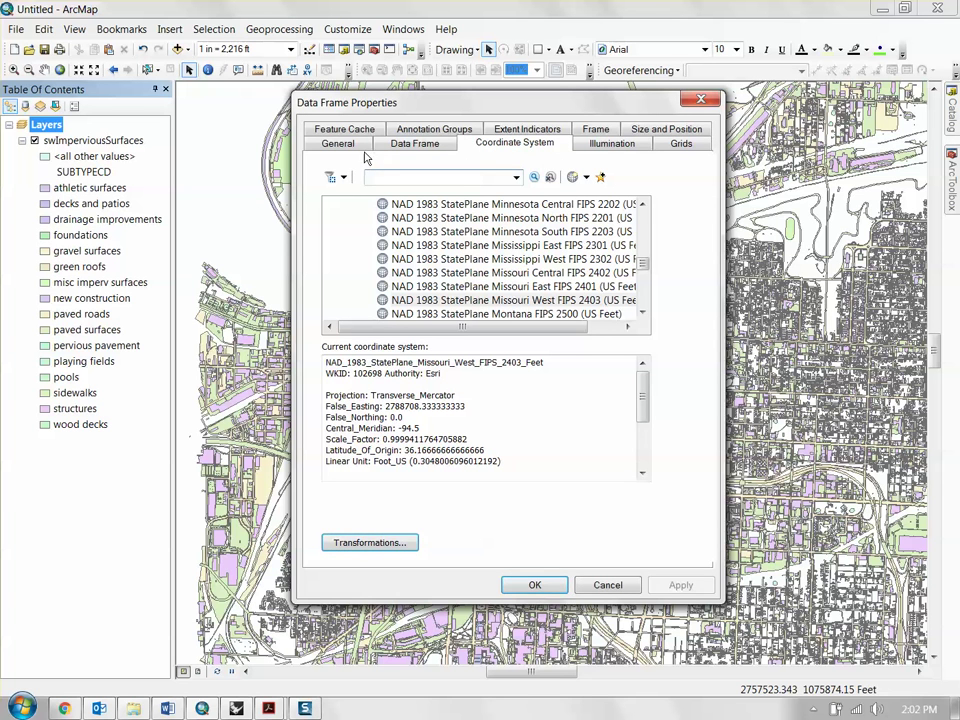
pyautogui.moveTo(644, 264)
pyautogui.mouseDown()
pyautogui.moveTo(645, 280)
pyautogui.moveTo(645, 272)
pyautogui.mouseUp()
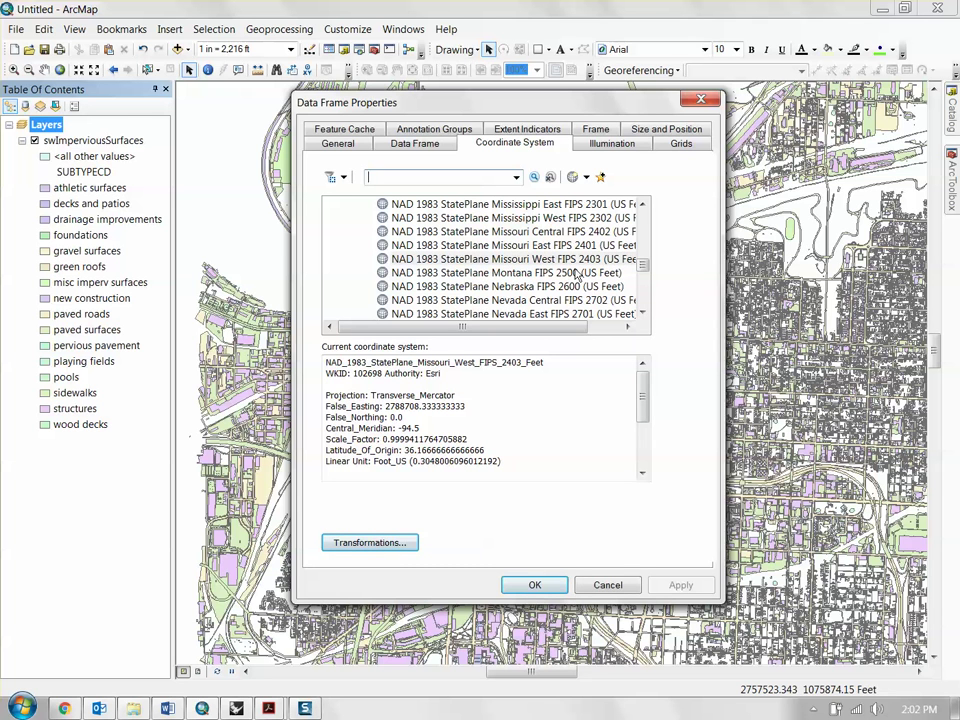
pyautogui.moveTo(642, 265); pyautogui.dragTo(645, 212)
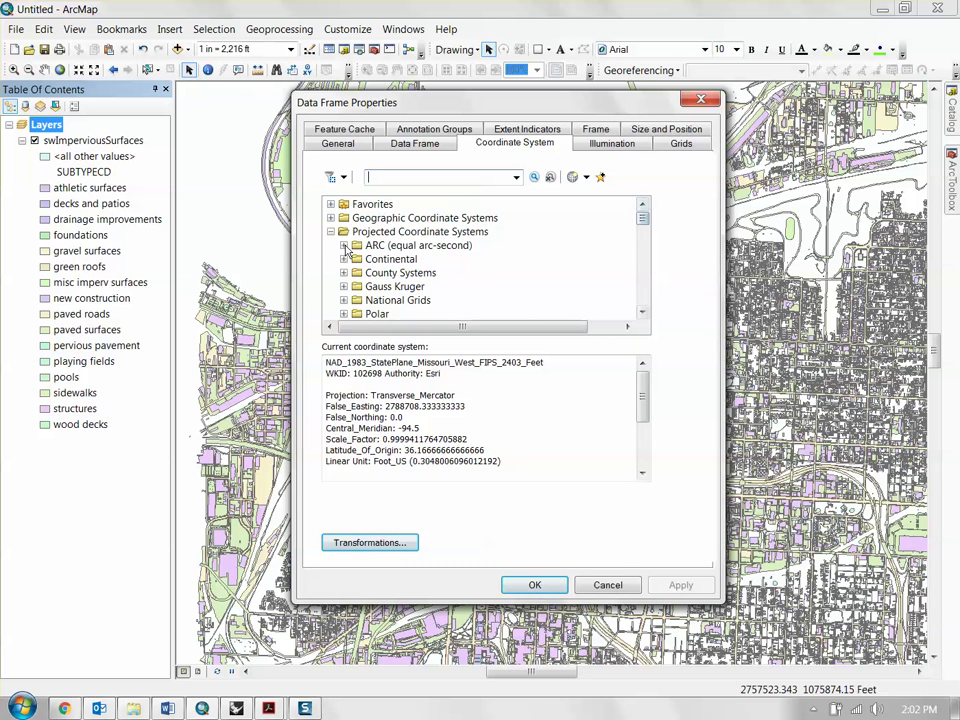
pyautogui.doubleClick(480, 232)
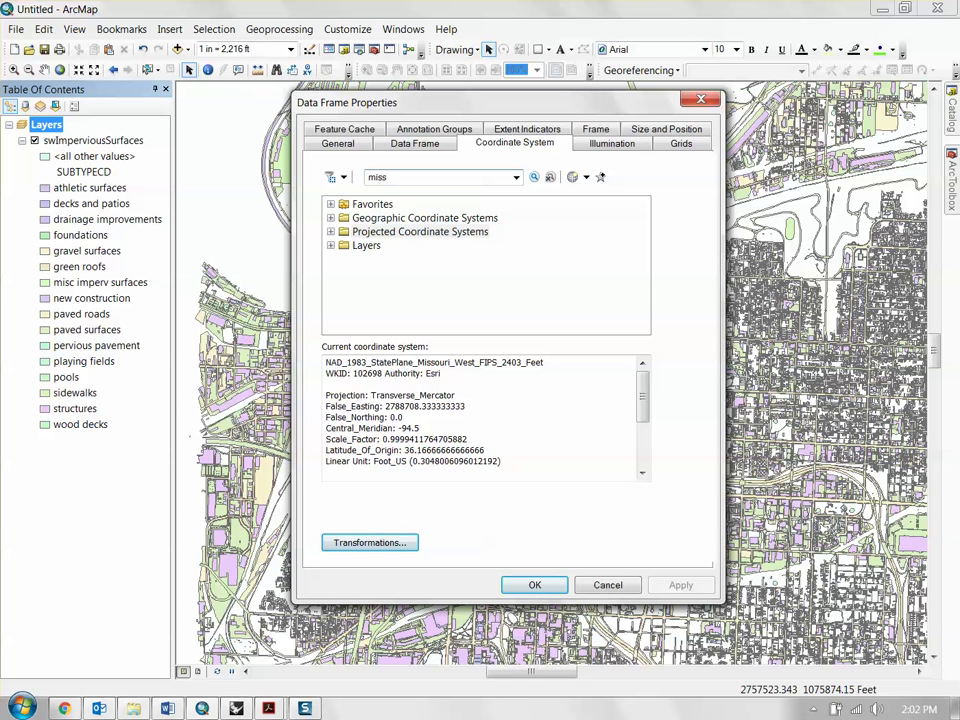
# Search the coordinate systems for "missouri" and expand the State Plane folder under Projected Coordinate Systems
pyautogui.write('missouri')
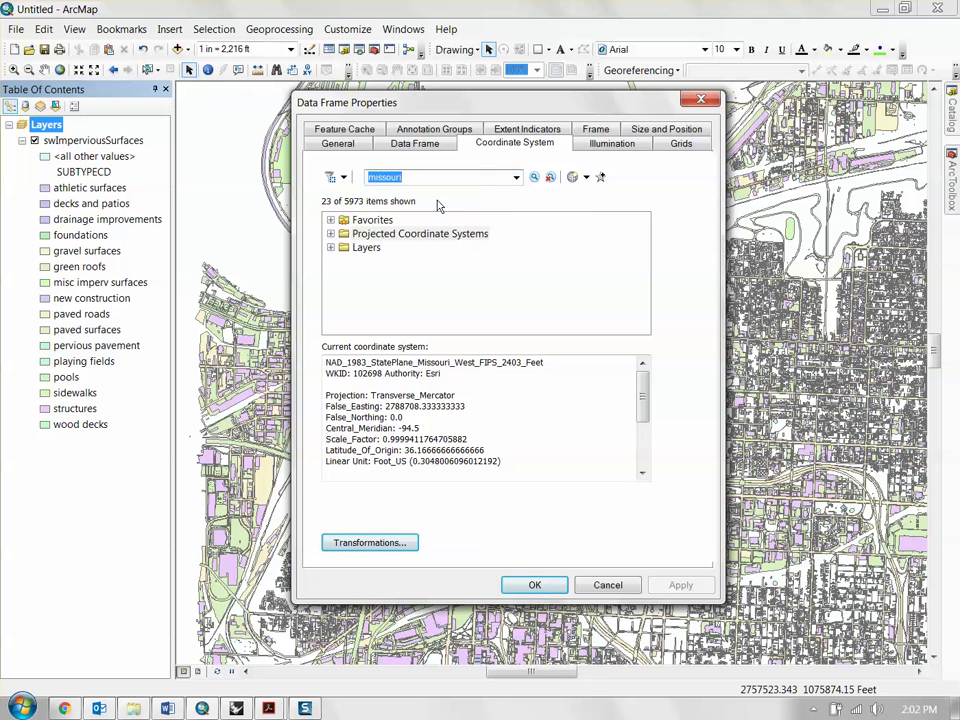
pyautogui.click(331, 234)
pyautogui.click(343, 237)
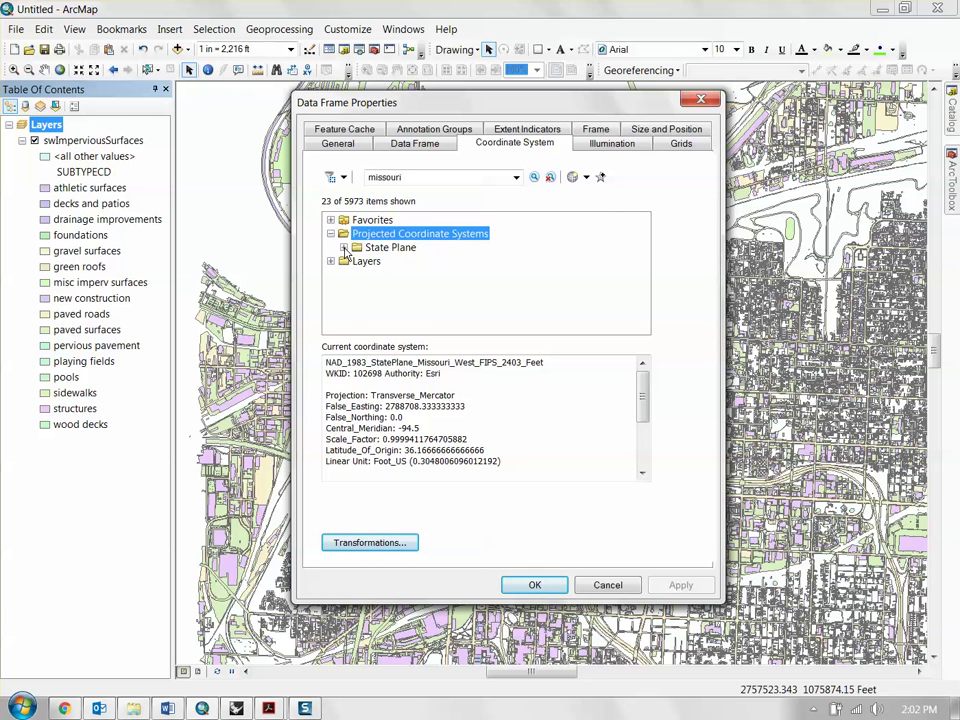
pyautogui.click(344, 247)
pyautogui.click(357, 279)
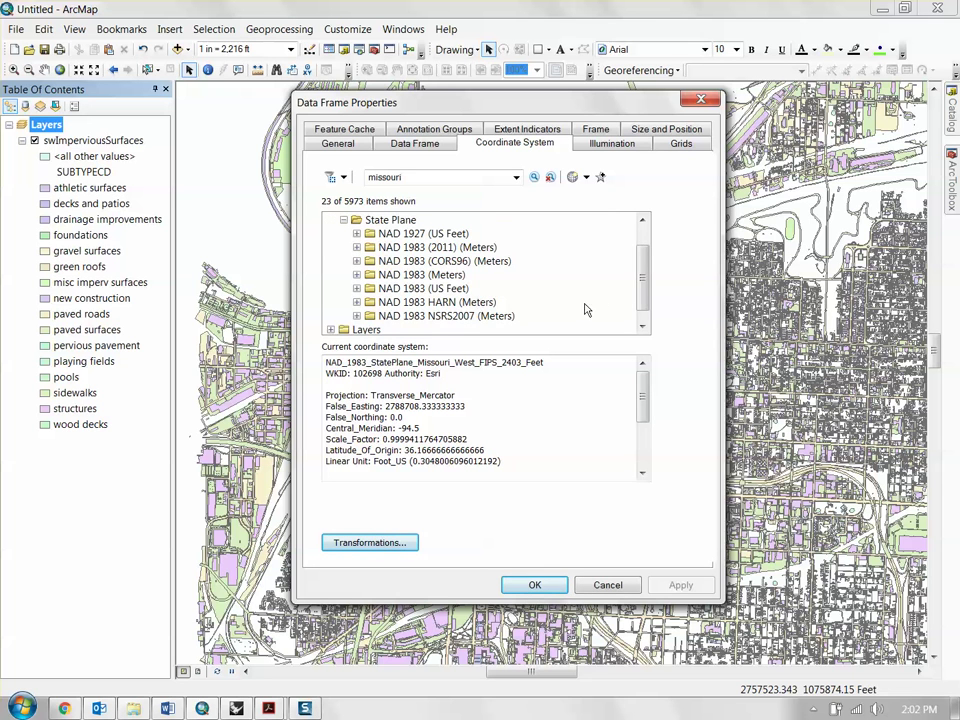
# Set the data frame's coordinate system to NAD 1983 StatePlane Missouri West FIPS 2403 (US Feet), checking its projection properties before applying it
pyautogui.moveTo(643, 290); pyautogui.dragTo(644, 283)
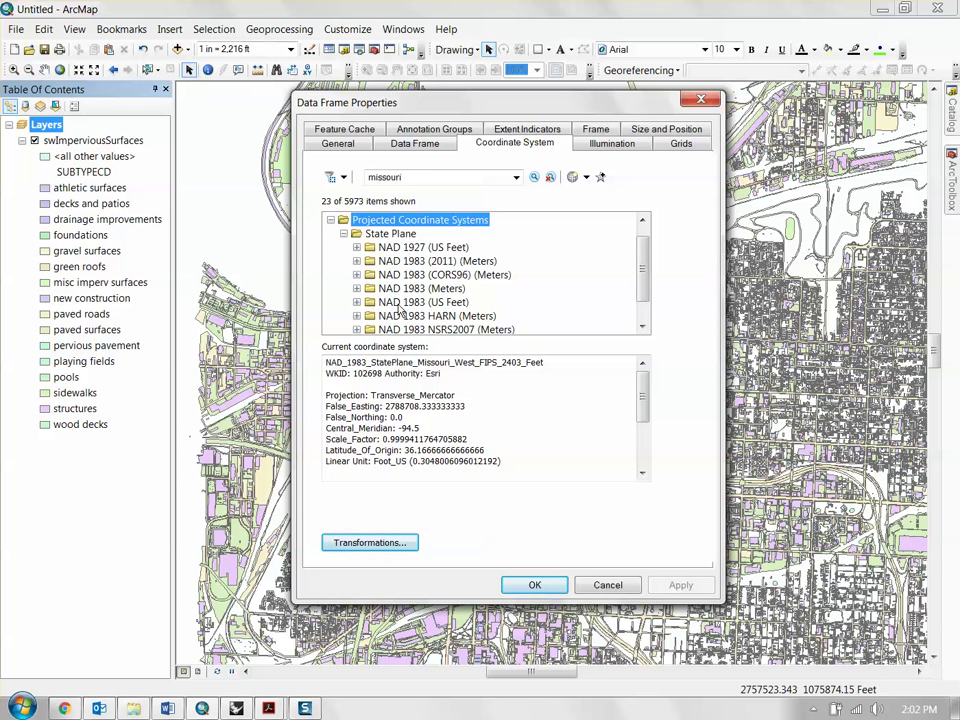
pyautogui.click(398, 303)
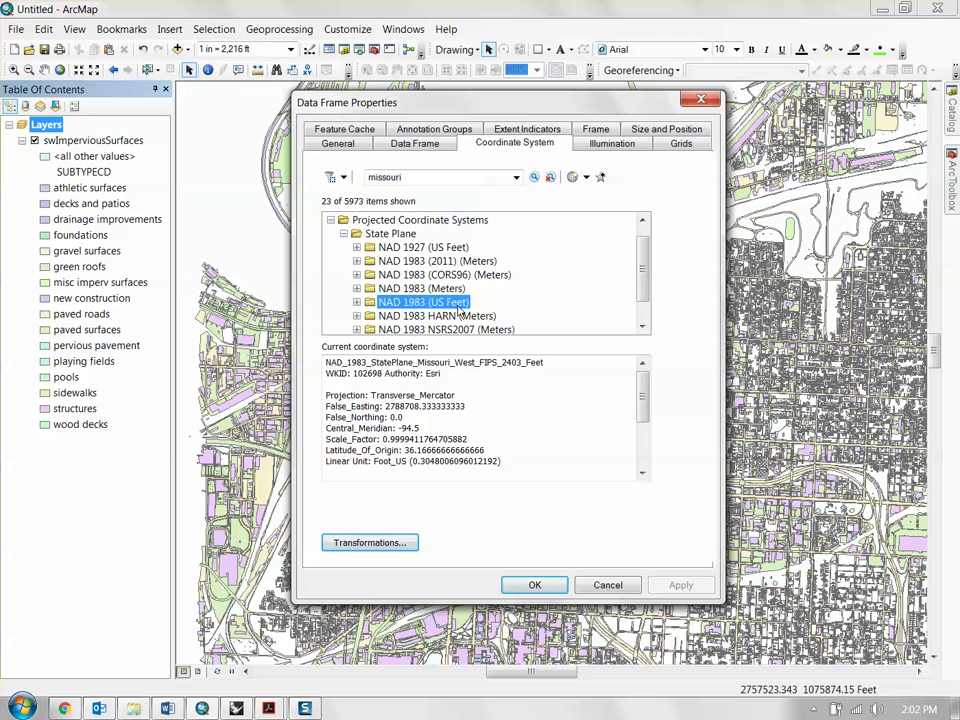
pyautogui.click(357, 303)
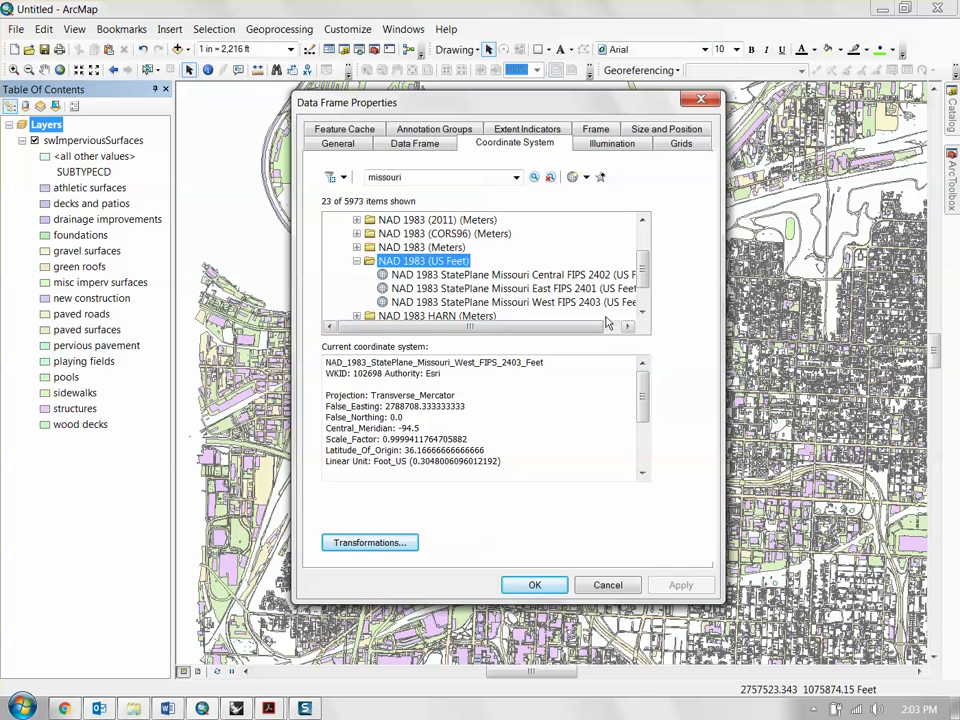
pyautogui.click(510, 301)
pyautogui.moveTo(530, 331)
pyautogui.mouseDown()
pyautogui.moveTo(541, 330)
pyautogui.moveTo(518, 332)
pyautogui.mouseUp()
pyautogui.doubleClick(510, 301)
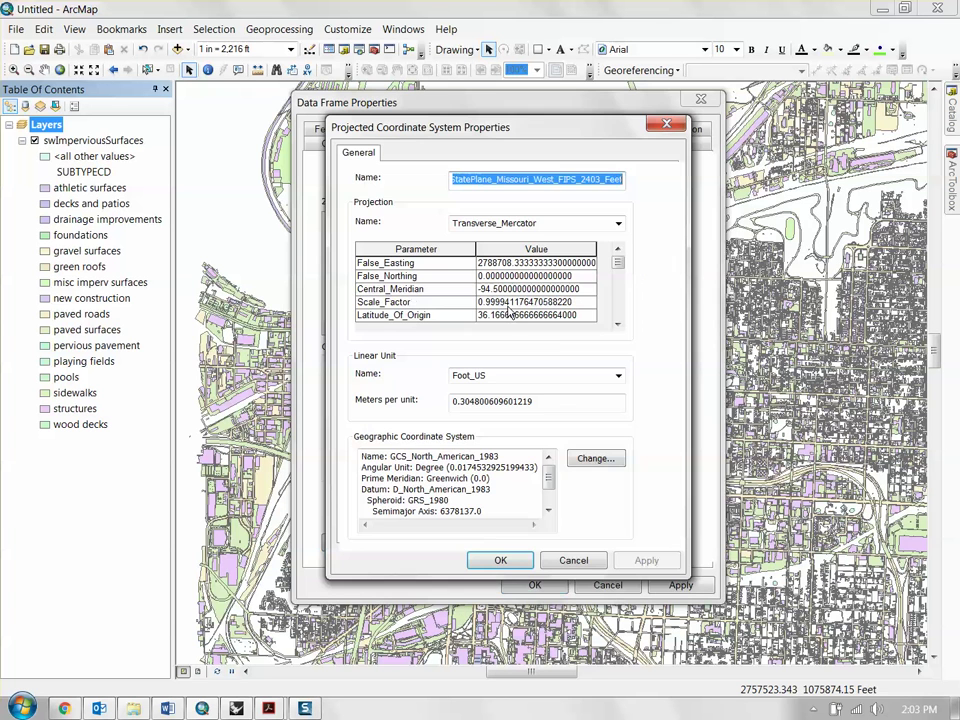
pyautogui.click(500, 560)
pyautogui.click(534, 585)
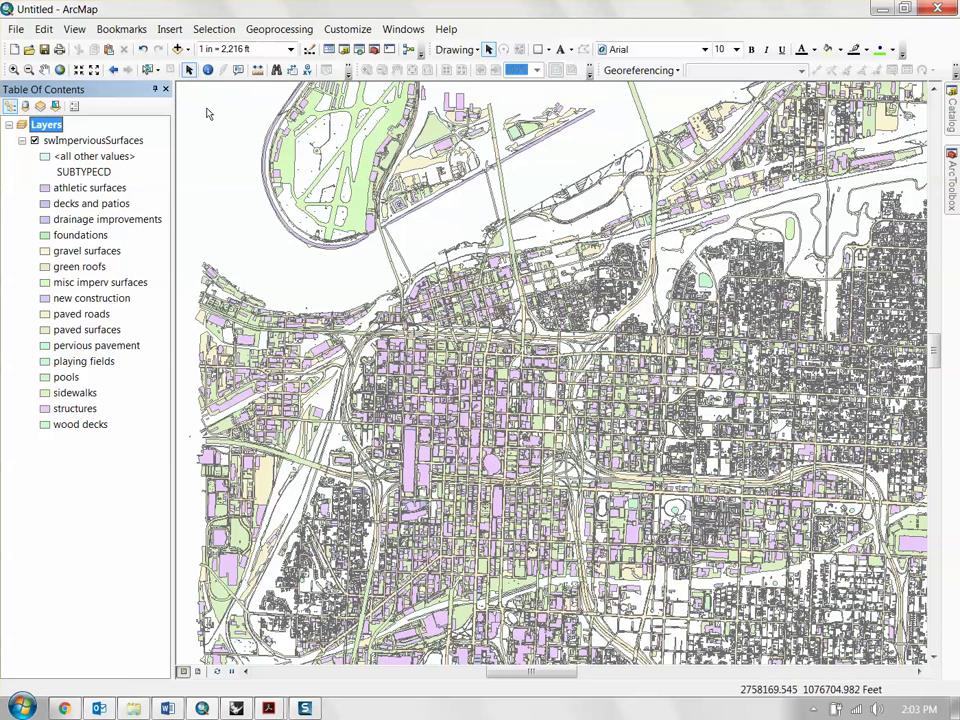
# Save the map document to the Desktop as Kansas_City
pyautogui.click(17, 30)
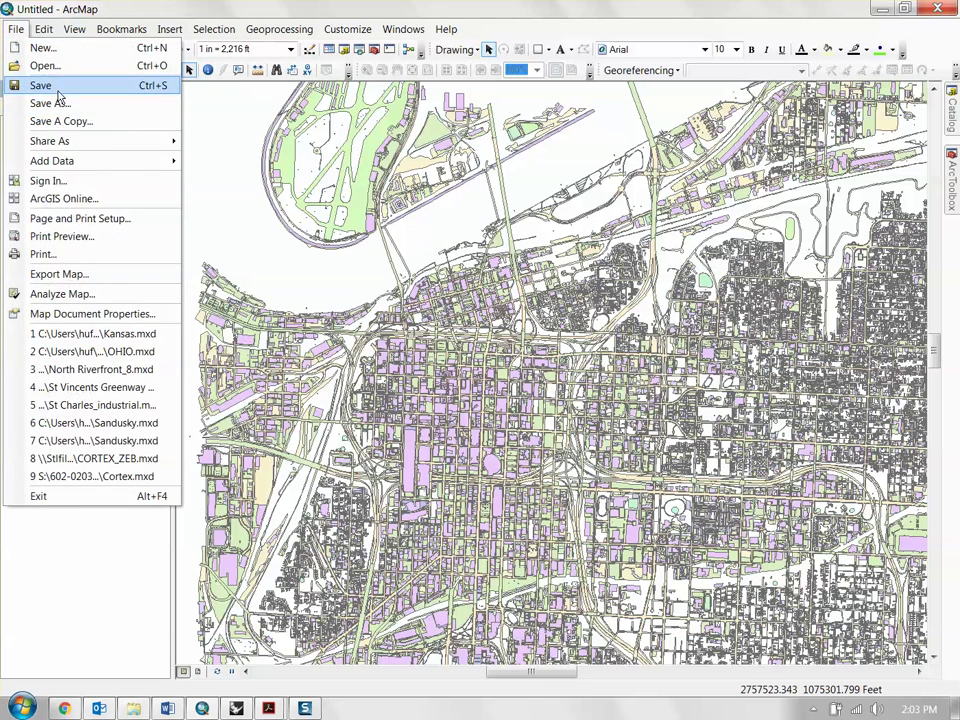
pyautogui.click(64, 101)
pyautogui.write('Kans')
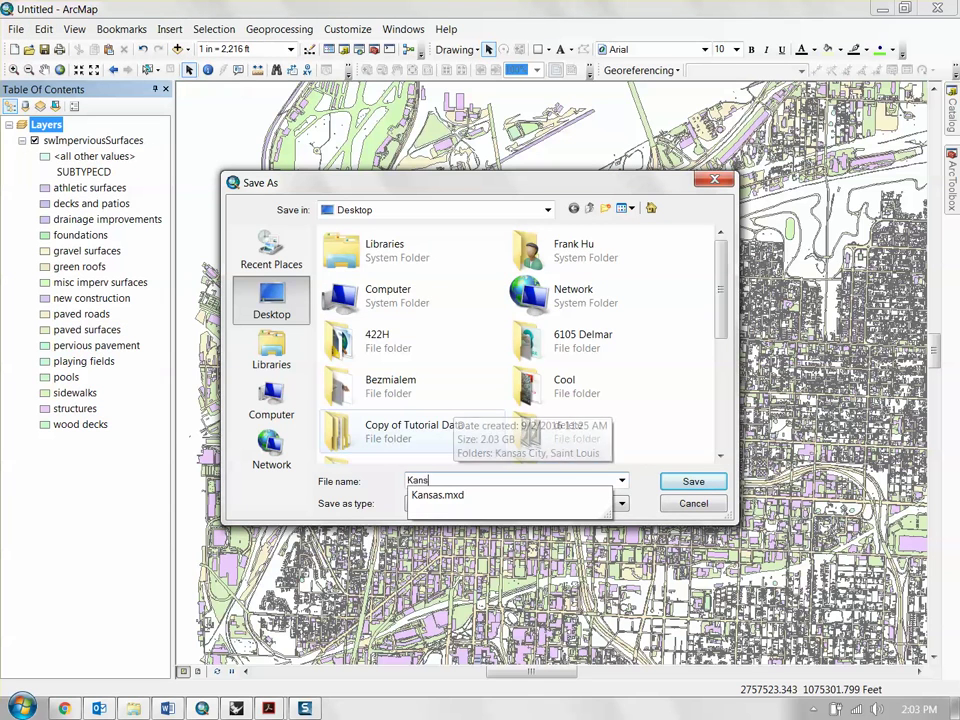
pyautogui.write('as City')
pyautogui.press('Return')
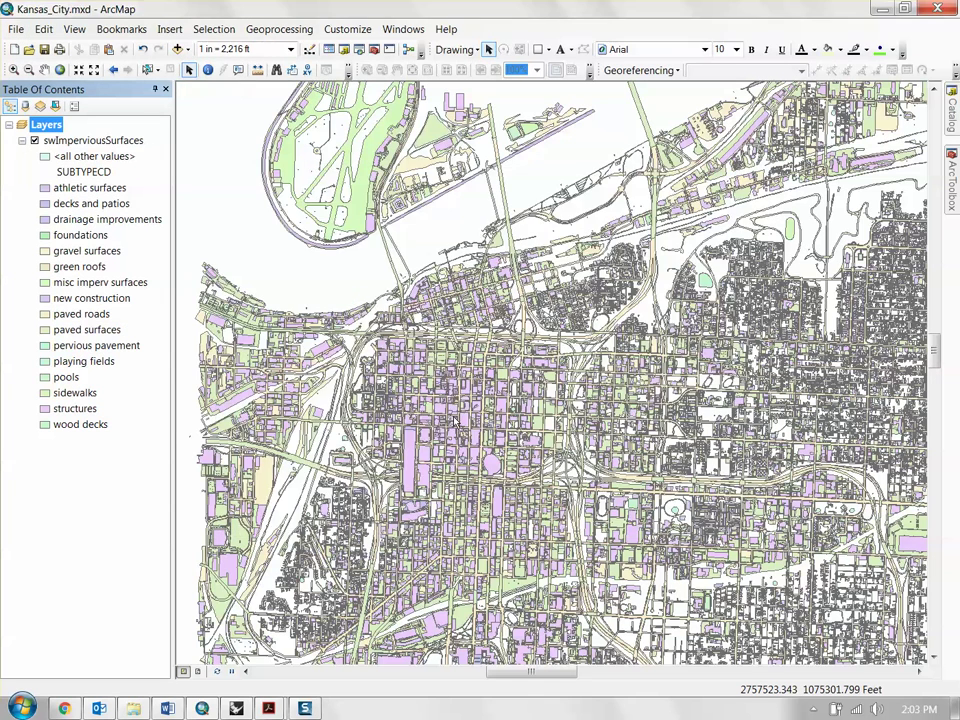
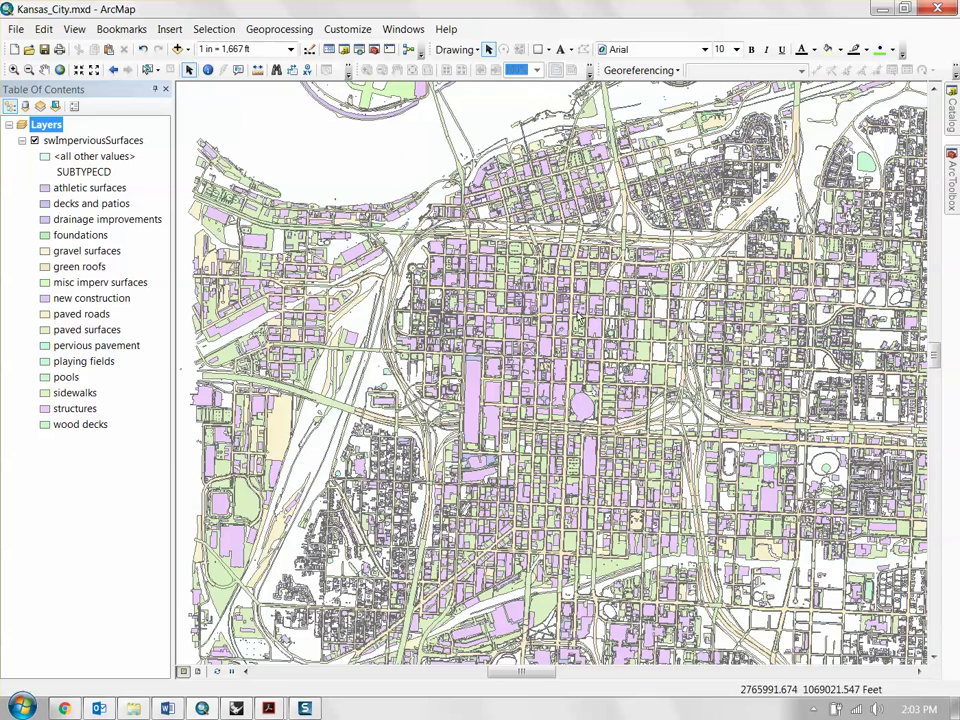
# Open the swImperviousSurfaces layer's attribute table and position its window over the lower part of the map
pyautogui.moveTo(458, 254); pyautogui.dragTo(438, 246)
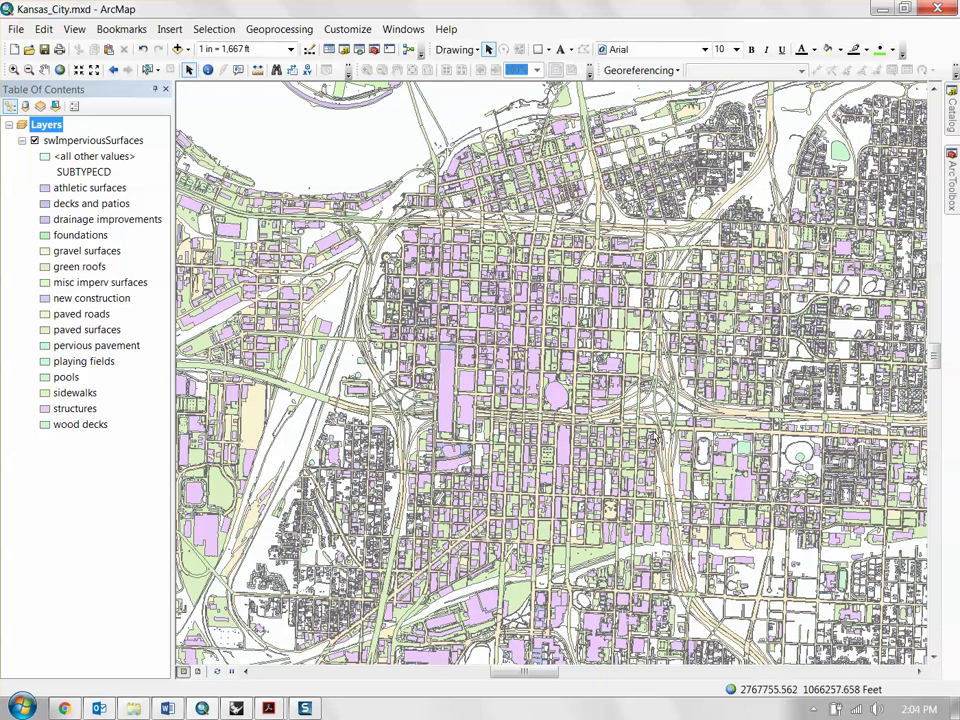
pyautogui.click(93, 141)
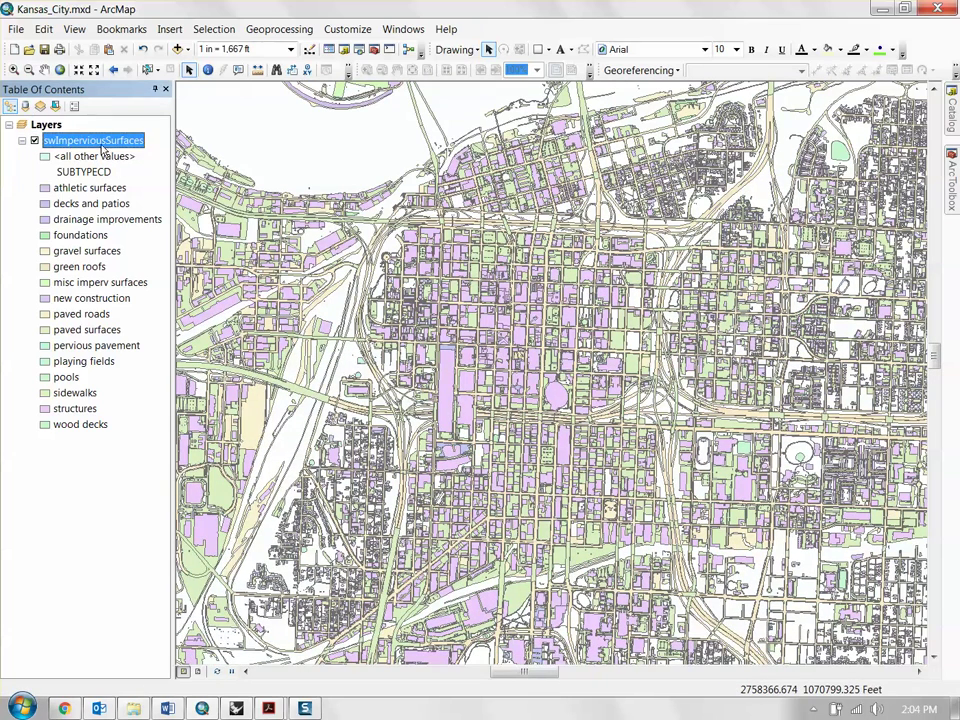
pyautogui.rightClick(98, 145)
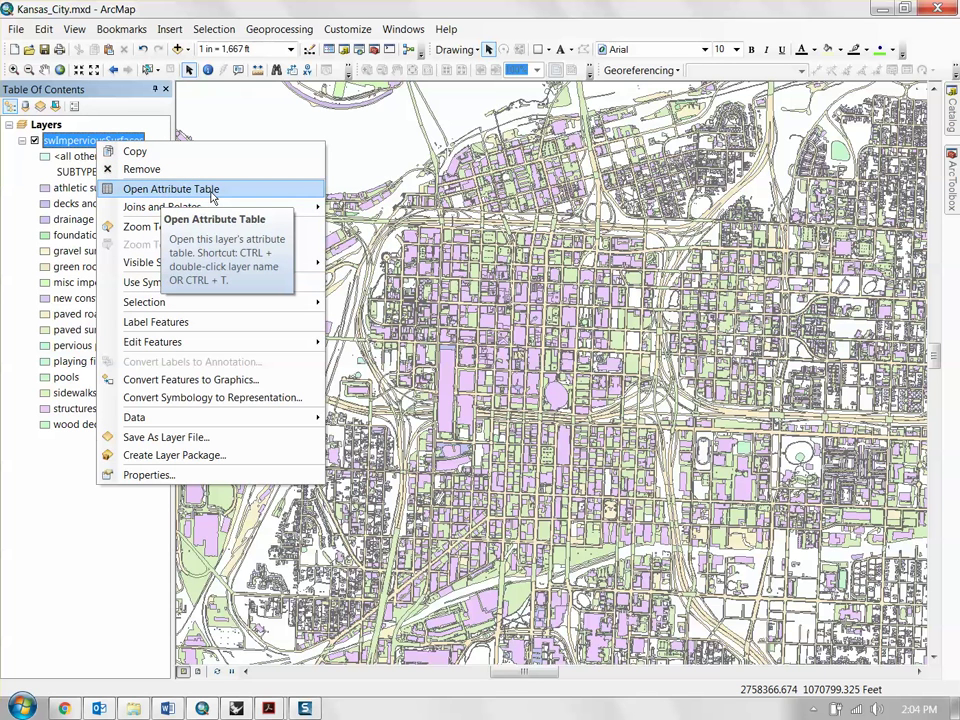
pyautogui.rightClick(82, 142)
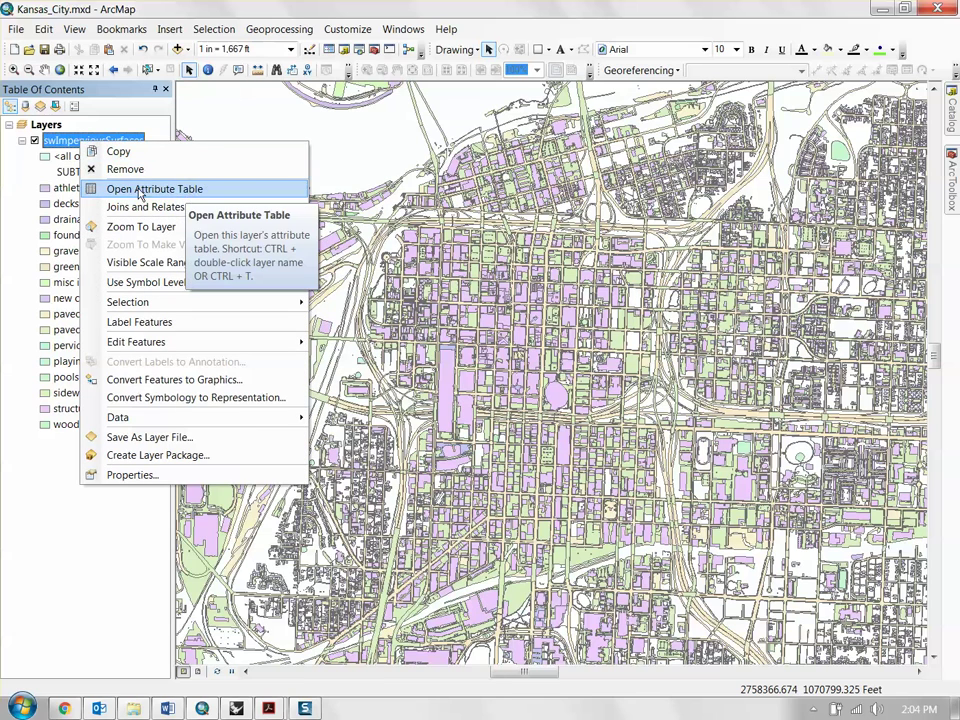
pyautogui.click(140, 190)
pyautogui.moveTo(307, 103); pyautogui.dragTo(264, 105)
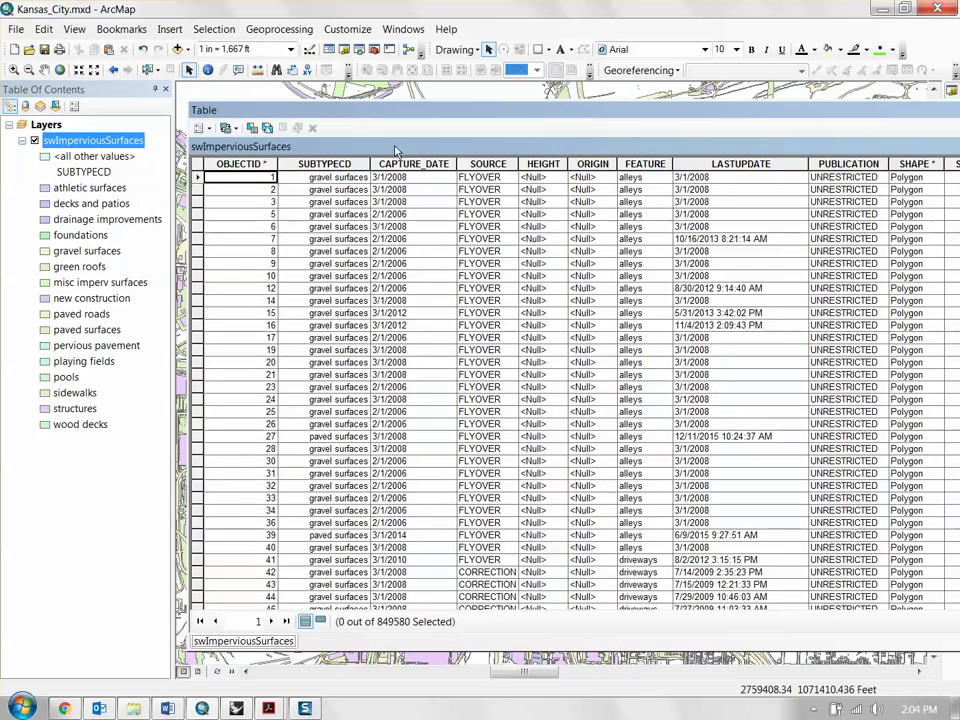
pyautogui.moveTo(193, 107); pyautogui.dragTo(172, 110)
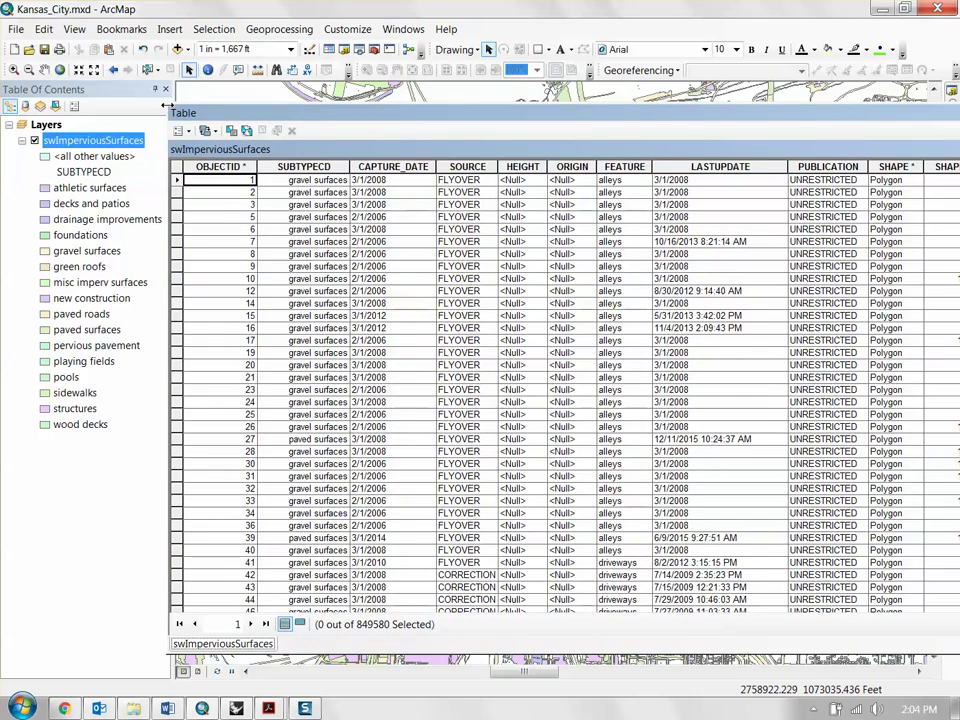
pyautogui.moveTo(165, 103); pyautogui.dragTo(557, 400)
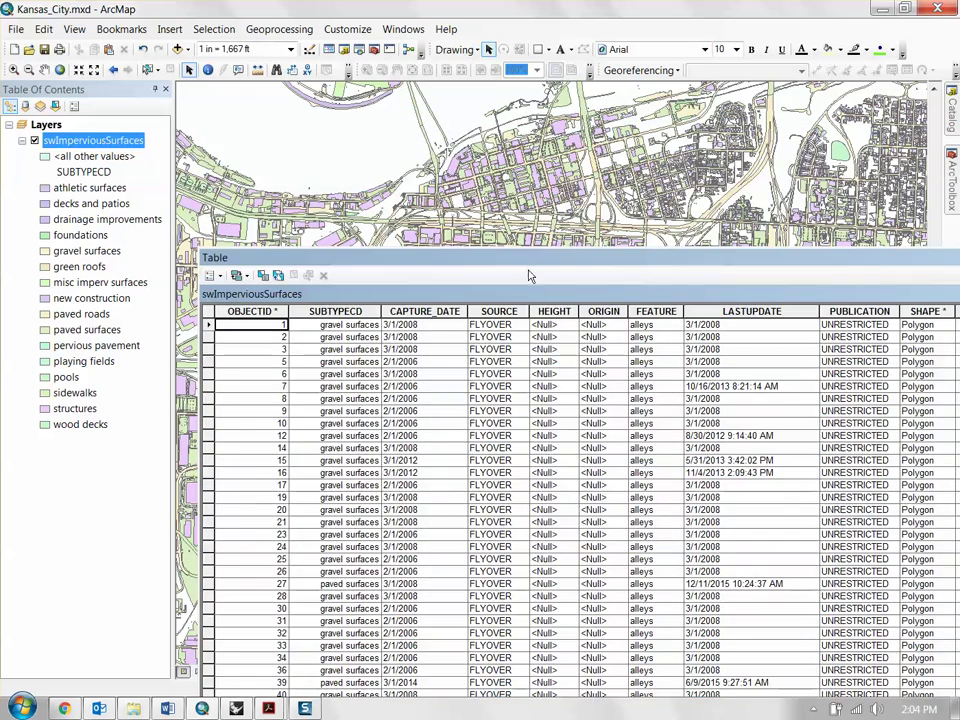
pyautogui.moveTo(530, 275); pyautogui.dragTo(334, 607)
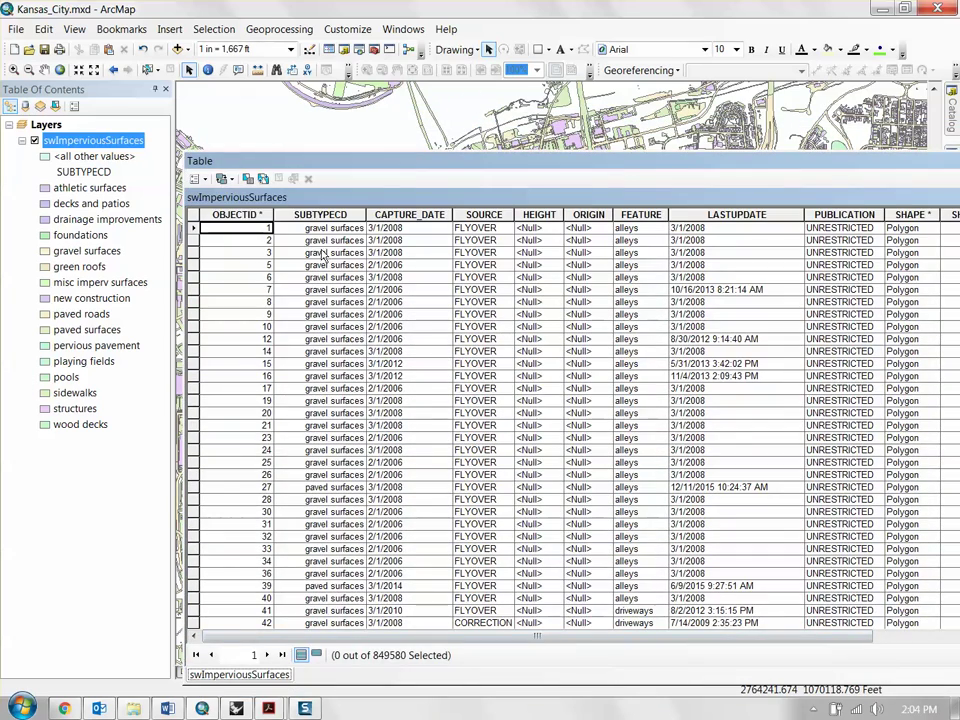
# Review the attribute table's columns from OBJECTID and SUBTYPECD through SHAPE_Area, fitting the table window inside the map area
pyautogui.click(325, 215)
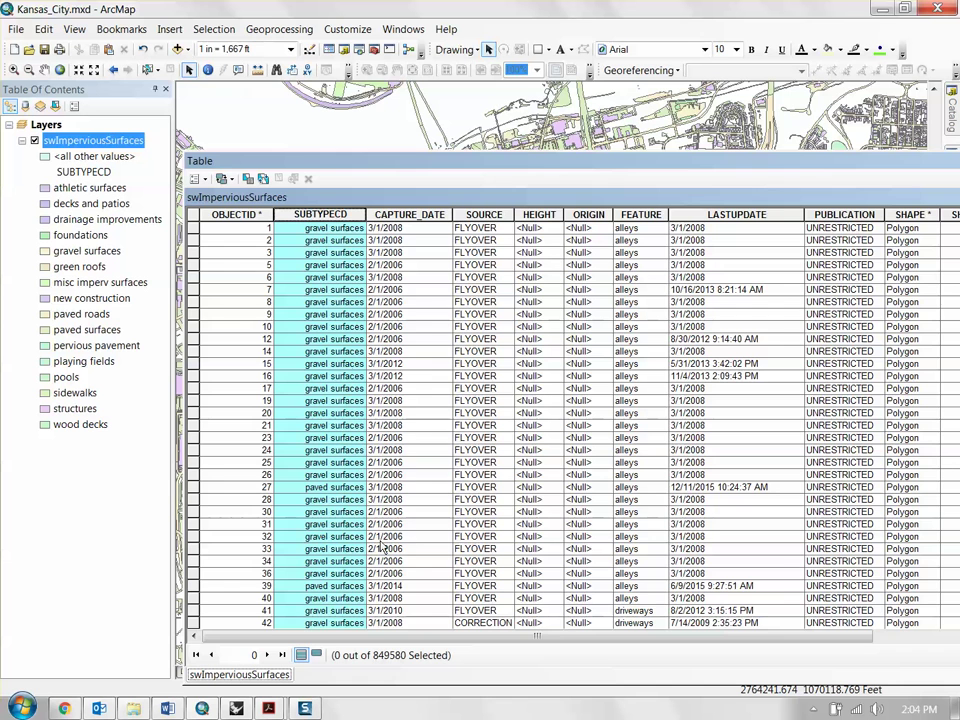
pyautogui.moveTo(386, 641); pyautogui.dragTo(551, 643)
pyautogui.click(328, 292)
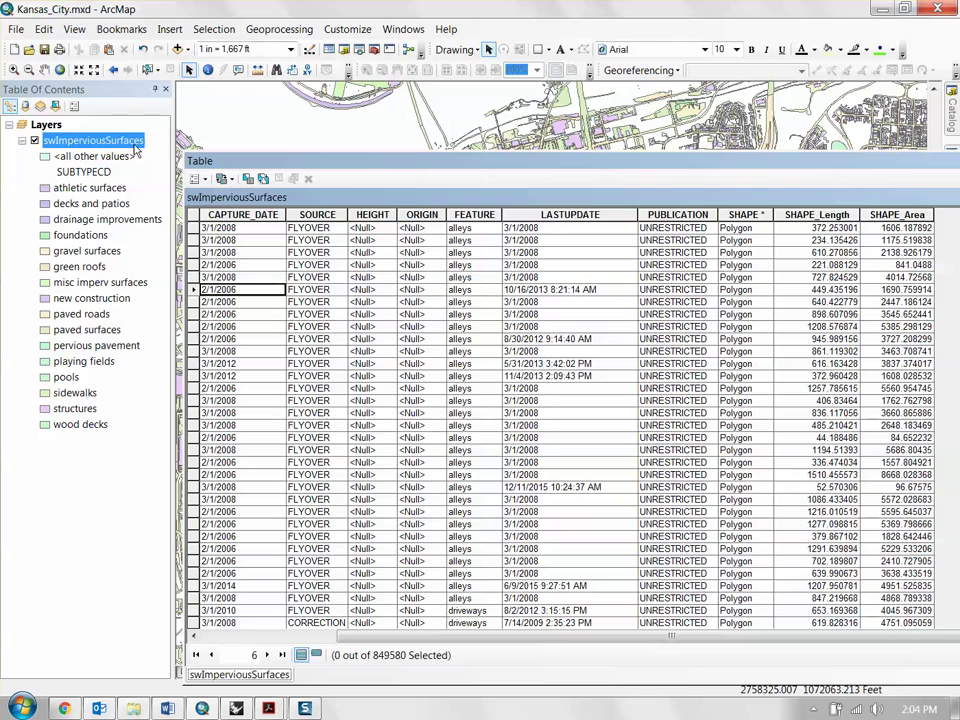
pyautogui.moveTo(182, 143); pyautogui.dragTo(355, 162)
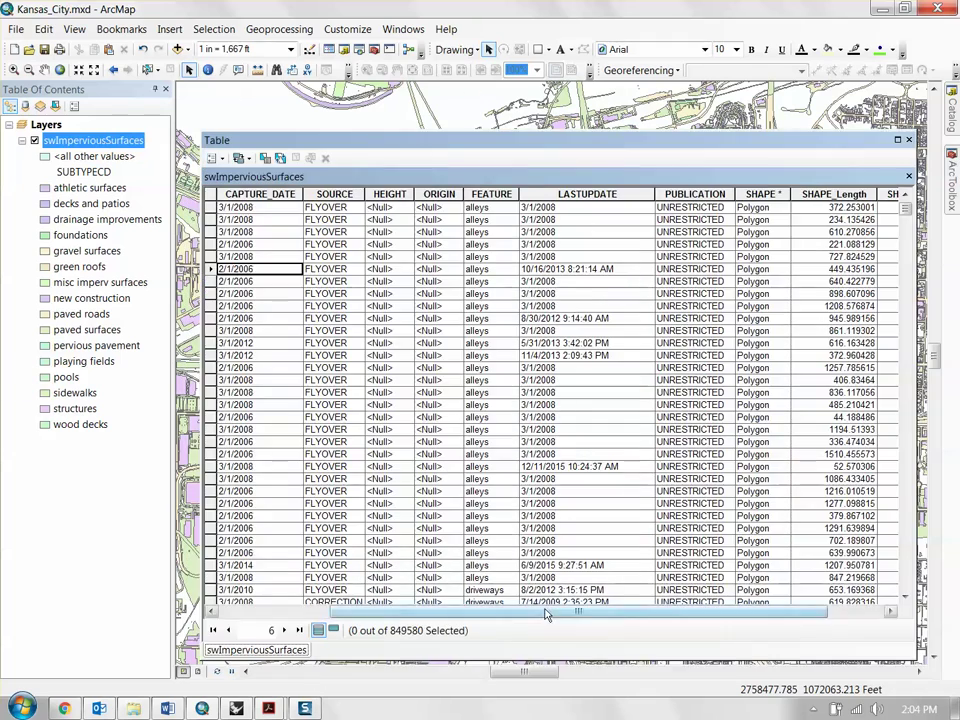
pyautogui.moveTo(562, 611); pyautogui.dragTo(617, 619)
pyautogui.moveTo(743, 619); pyautogui.dragTo(375, 617)
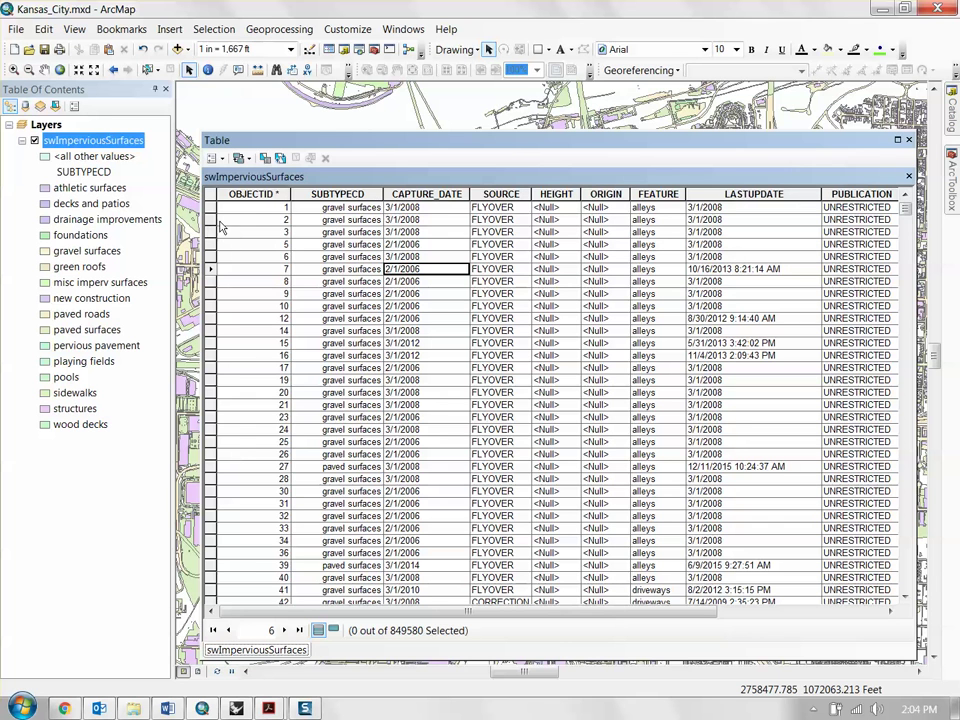
# Uncover the map beside the attribute table and select the northern segment of the bridge crossing the river with Select Features
pyautogui.moveTo(361, 153); pyautogui.dragTo(375, 335)
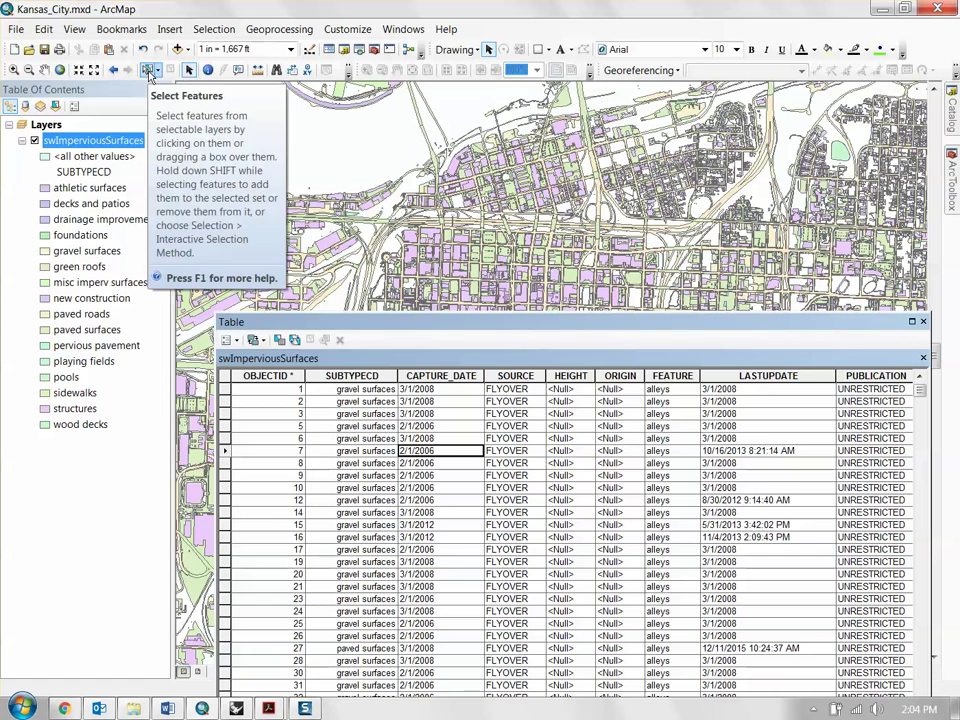
pyautogui.click(147, 70)
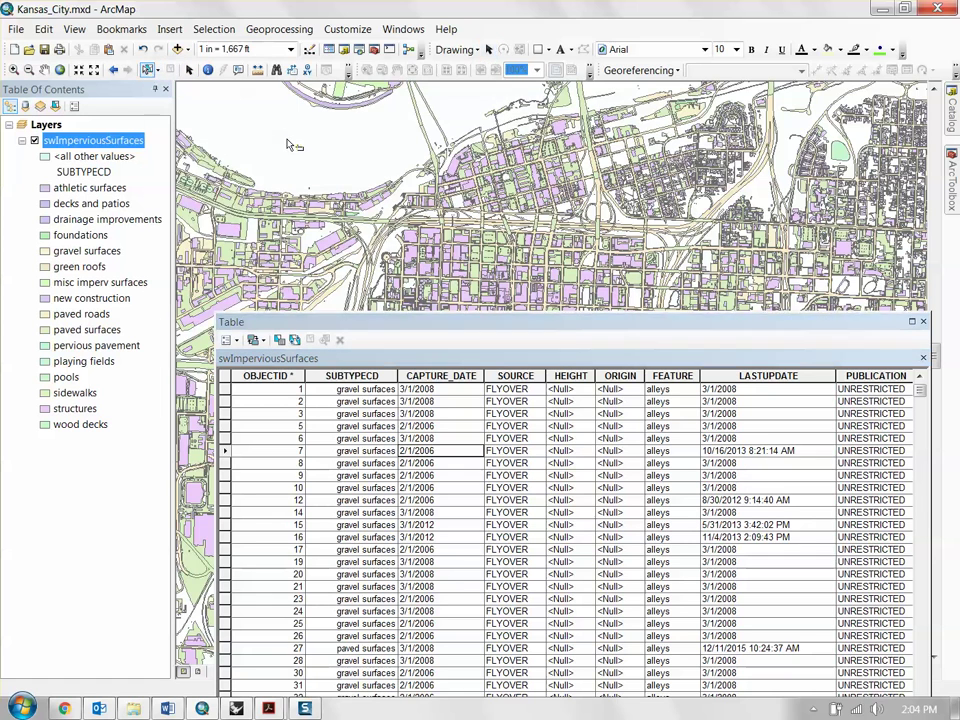
pyautogui.scroll(2, 455, 160)
pyautogui.scroll(-3, 440, 158)
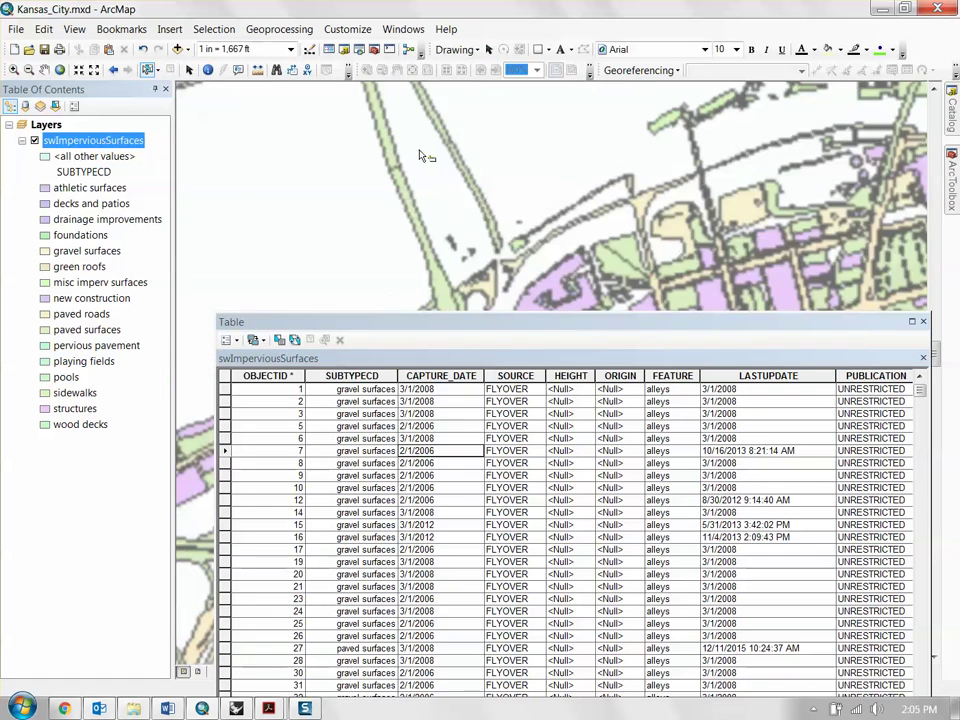
pyautogui.click(382, 128)
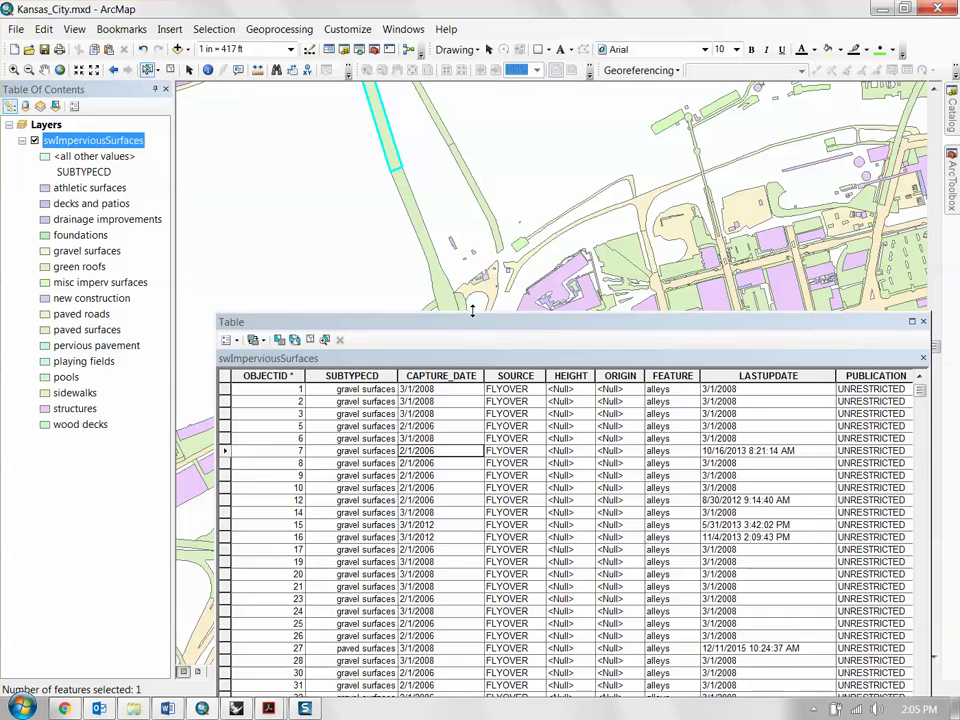
# Review the selected bridge's record on its own in the attribute table, and clear the selection to return to all records
pyautogui.moveTo(476, 322); pyautogui.dragTo(386, 90)
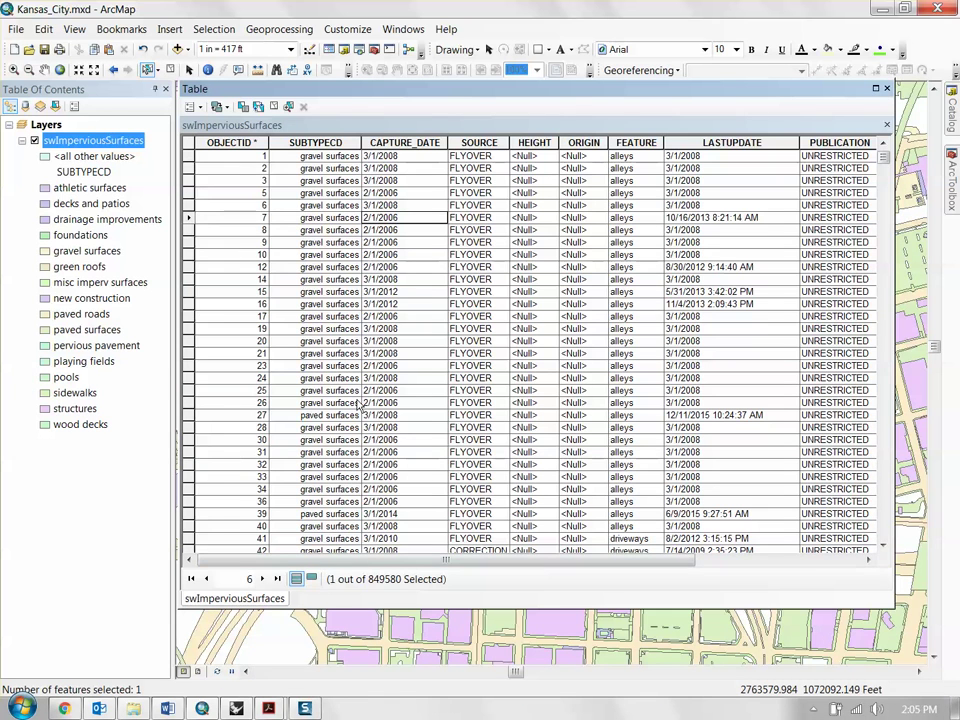
pyautogui.click(312, 580)
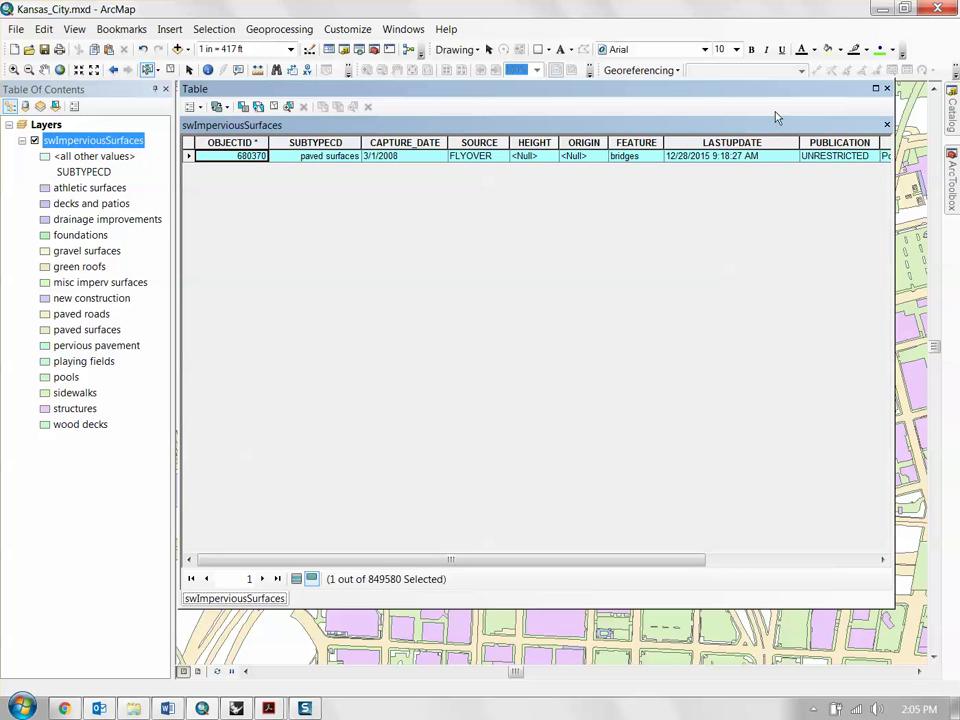
pyautogui.moveTo(564, 561); pyautogui.dragTo(474, 570)
pyautogui.moveTo(365, 92); pyautogui.dragTo(509, 187)
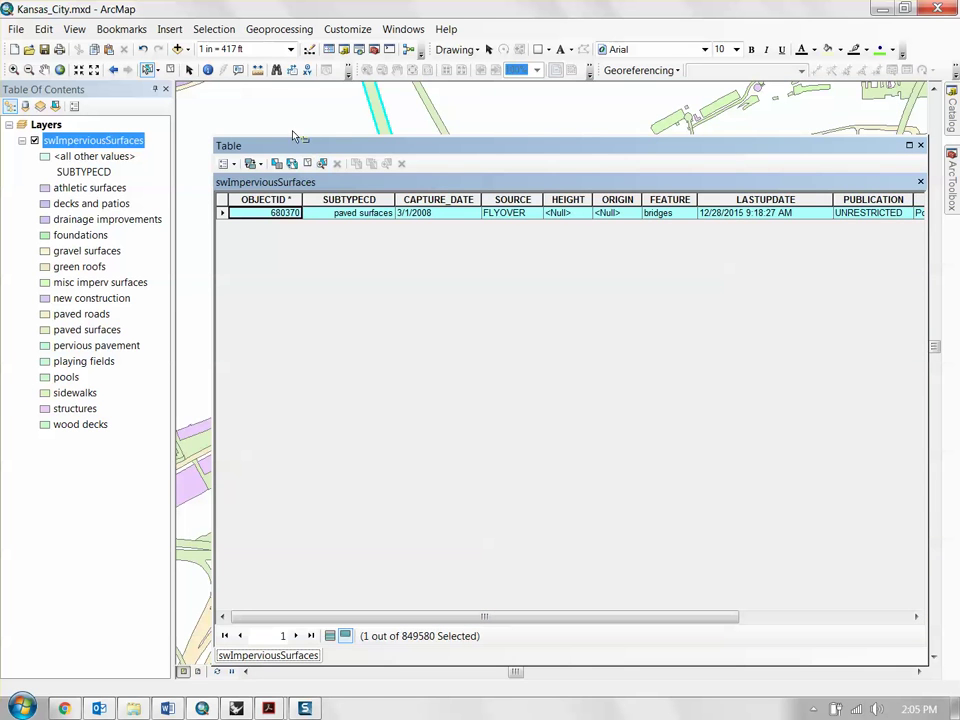
pyautogui.click(307, 163)
pyautogui.click(330, 636)
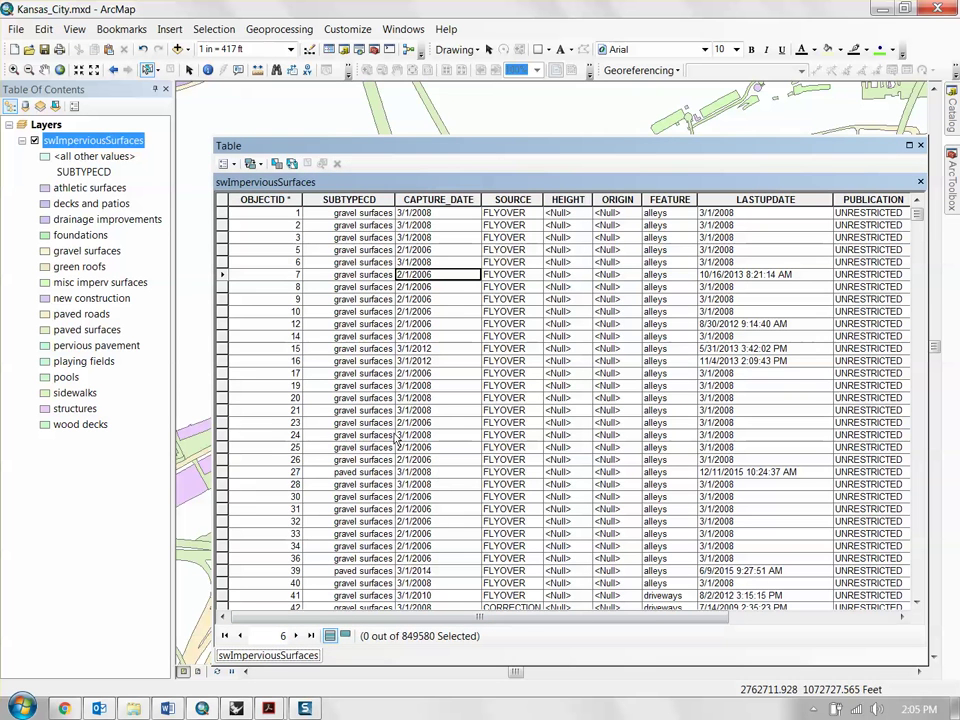
# Select the record with OBJECTID 21 in the attribute table, look for its feature on the map, and clear the selection
pyautogui.click(222, 434)
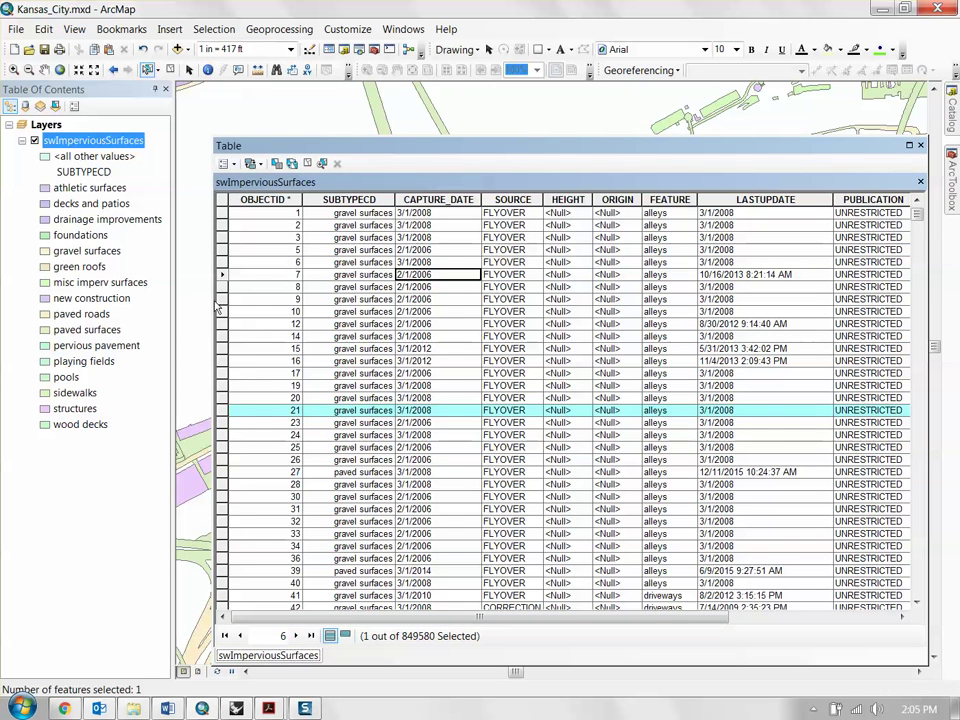
pyautogui.moveTo(311, 152); pyautogui.dragTo(425, 497)
pyautogui.scroll(-5, 440, 362)
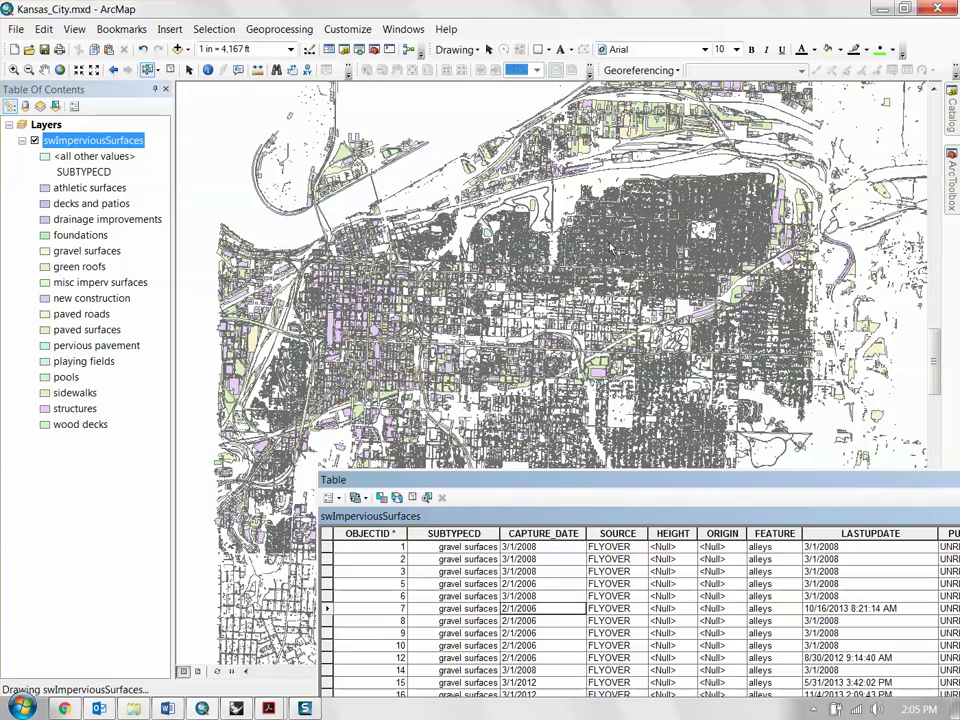
pyautogui.moveTo(650, 489); pyautogui.dragTo(531, 122)
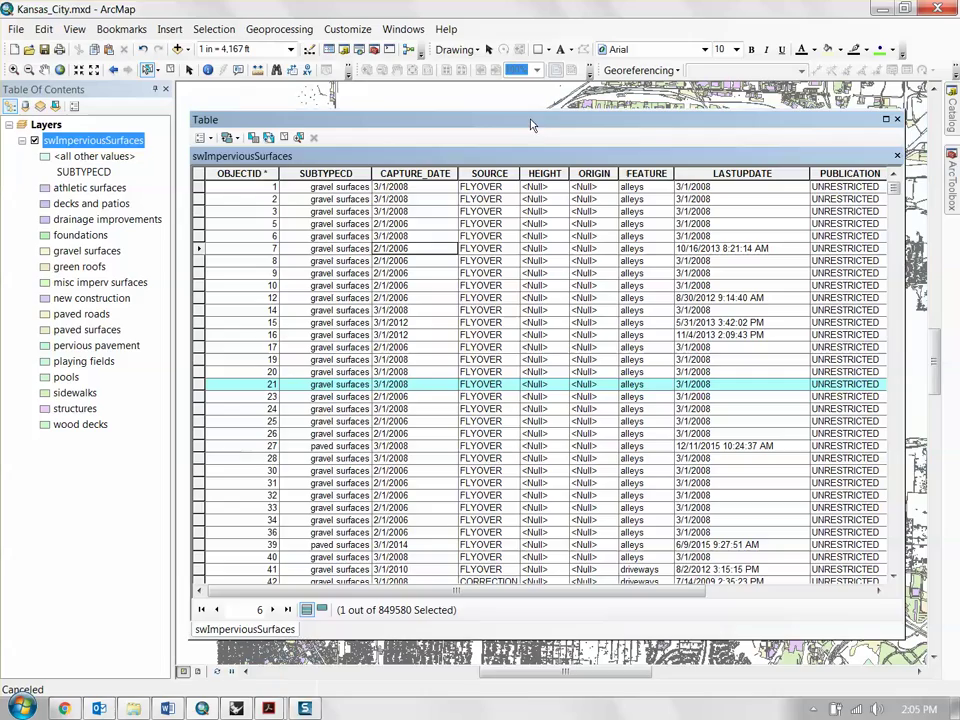
pyautogui.click(284, 139)
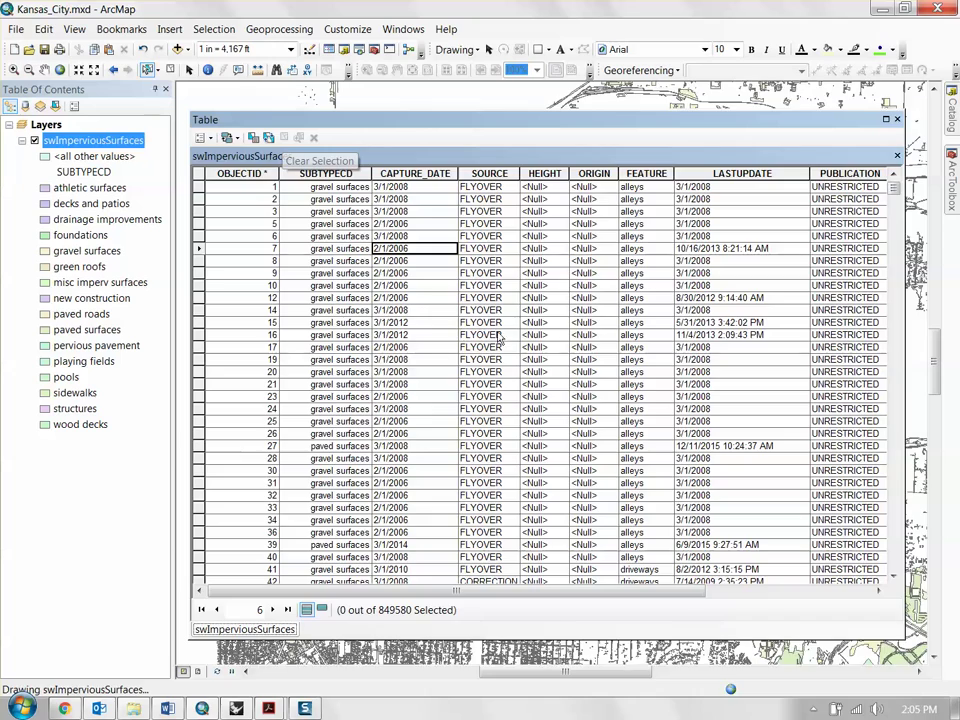
# Uncover the downtown blocks and select the large L-shaped building polygon on the map
pyautogui.moveTo(784, 122); pyautogui.dragTo(623, 160)
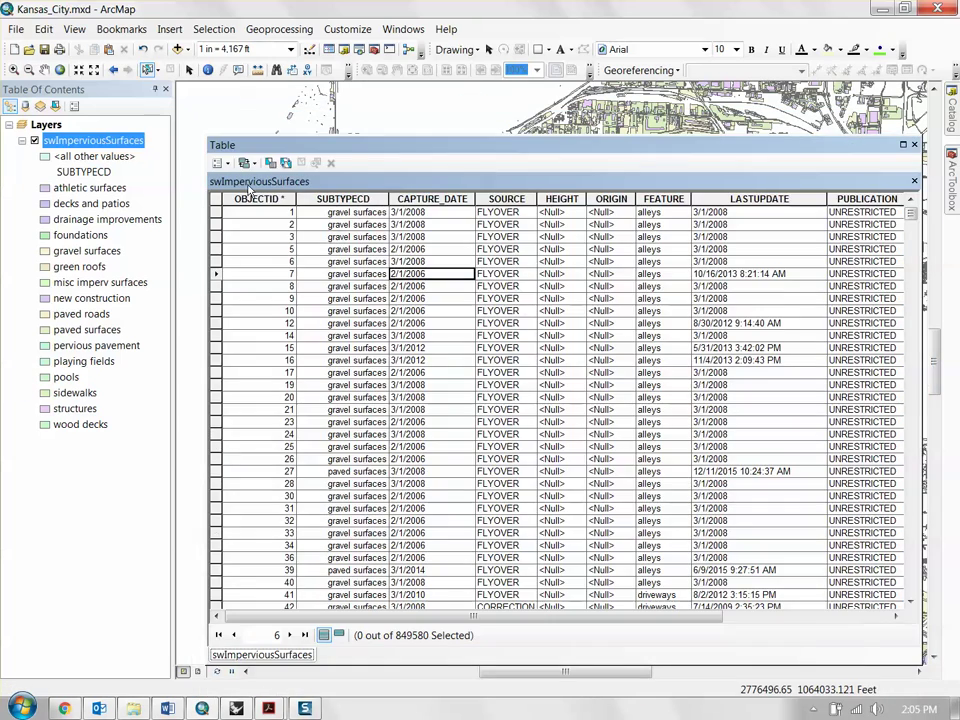
pyautogui.doubleClick(354, 146)
pyautogui.scroll(8, 474, 356)
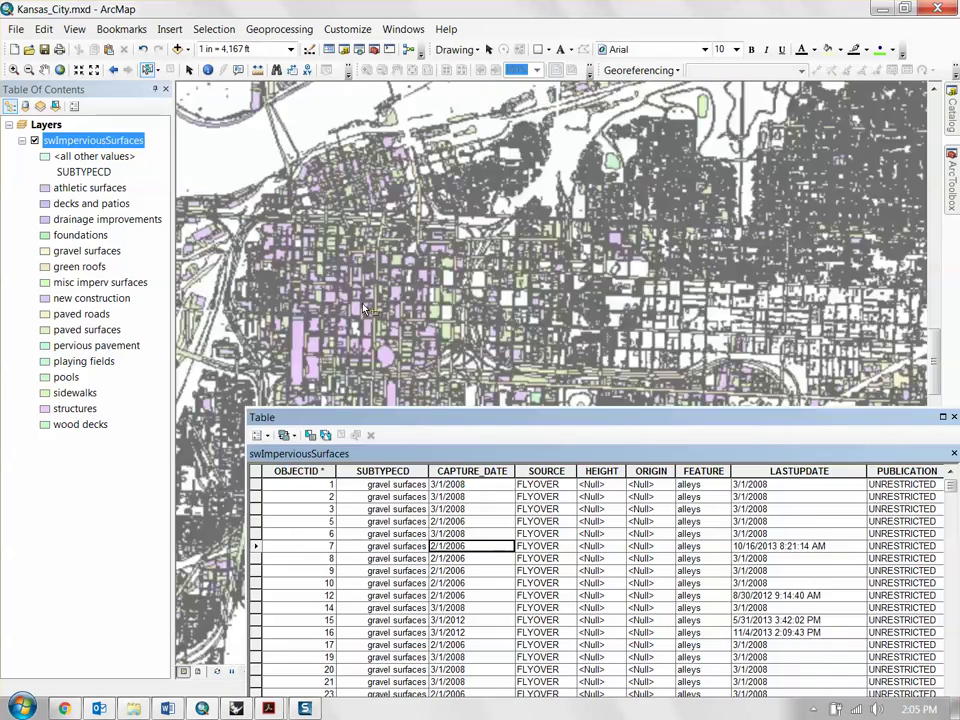
pyautogui.scroll(2, 453, 275)
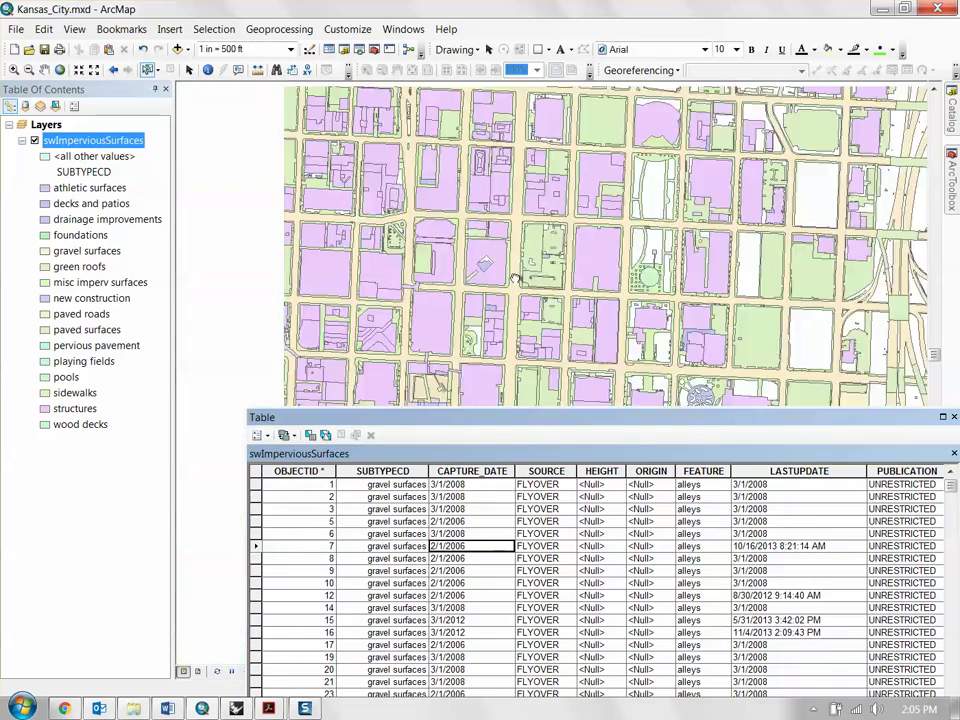
pyautogui.scroll(2, 311, 240)
pyautogui.scroll(2, 311, 241)
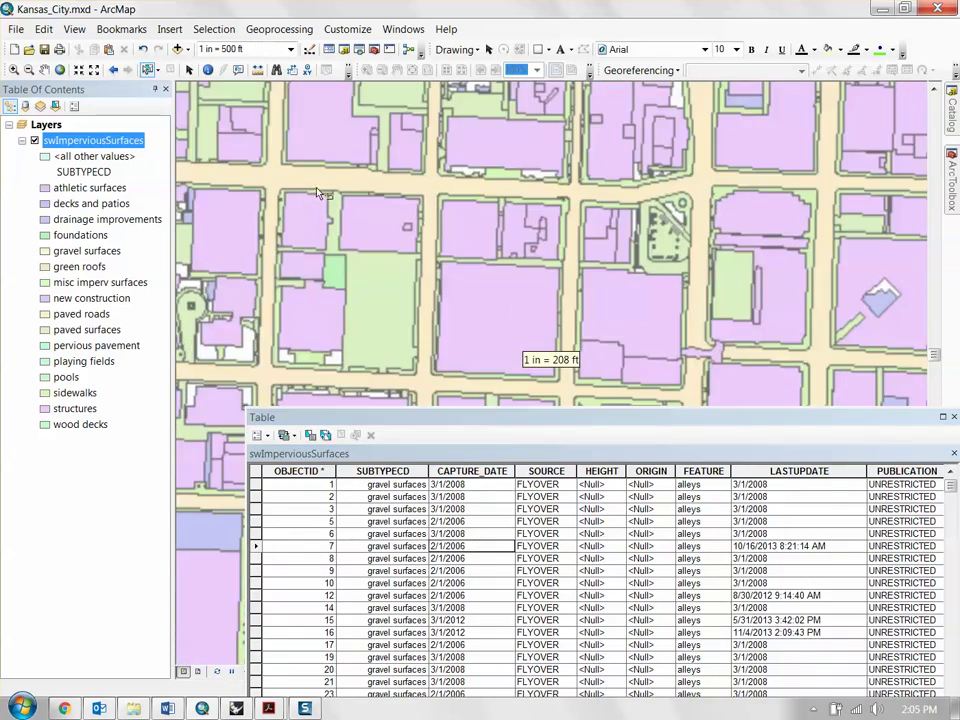
pyautogui.click(363, 223)
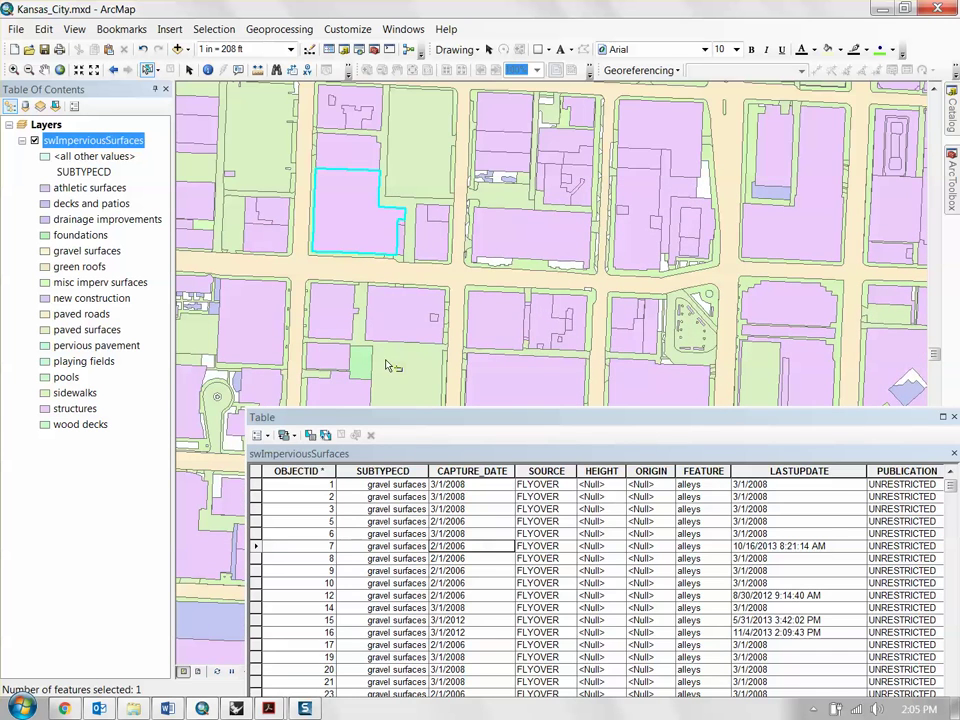
# Review the selected building's record on its own in the attribute table, and clear the selection to show all records again
pyautogui.moveTo(360, 417); pyautogui.dragTo(380, 112)
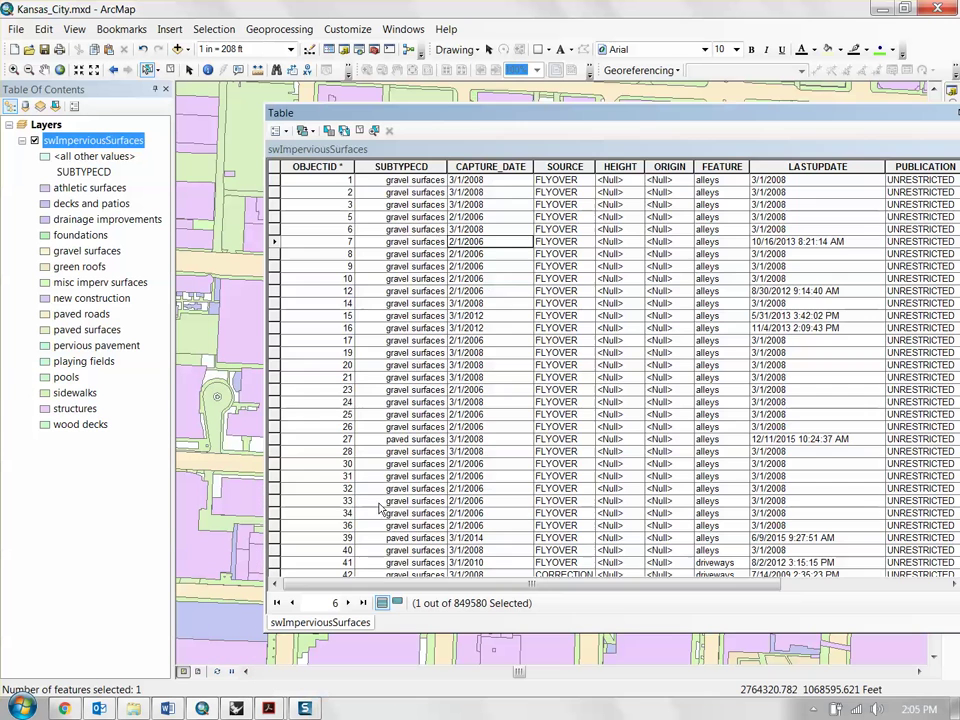
pyautogui.click(397, 603)
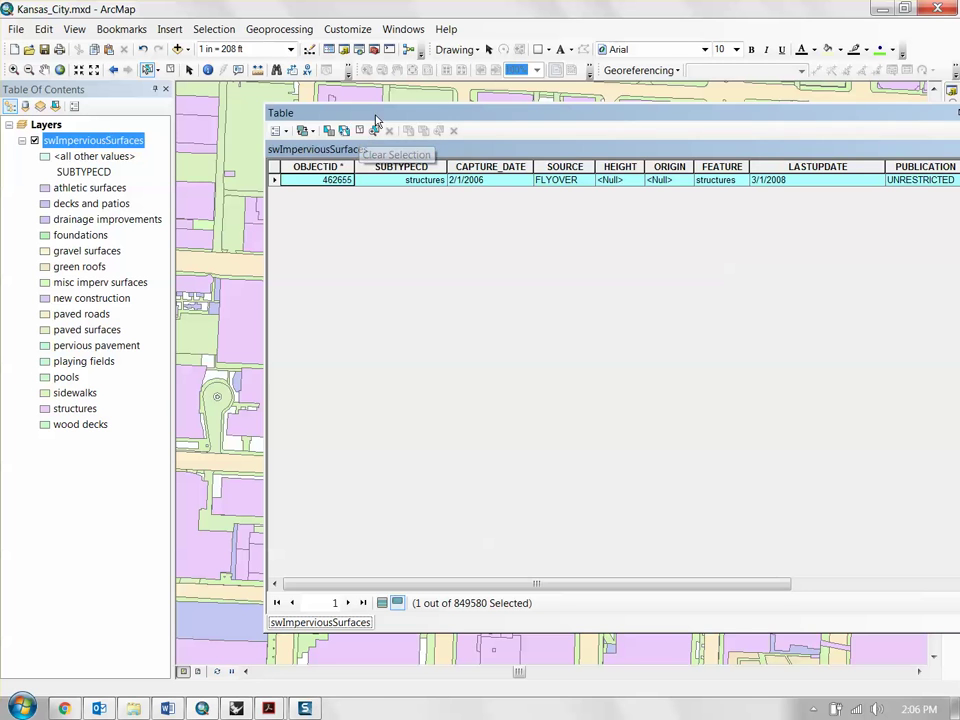
pyautogui.moveTo(381, 113); pyautogui.dragTo(383, 167)
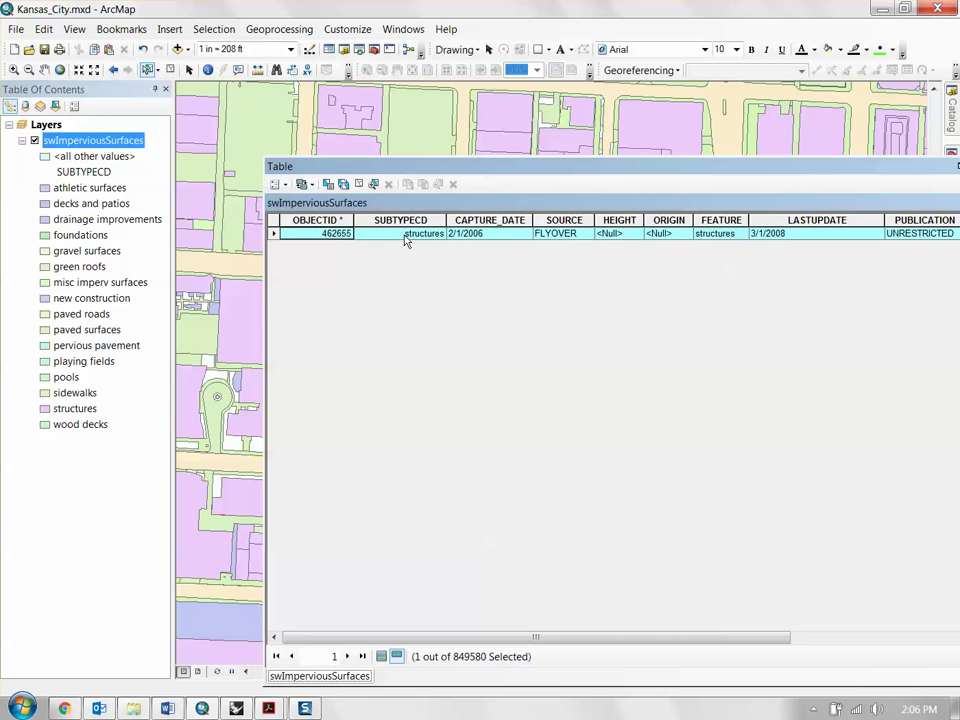
pyautogui.click(358, 185)
pyautogui.moveTo(342, 167); pyautogui.dragTo(305, 131)
pyautogui.click(343, 620)
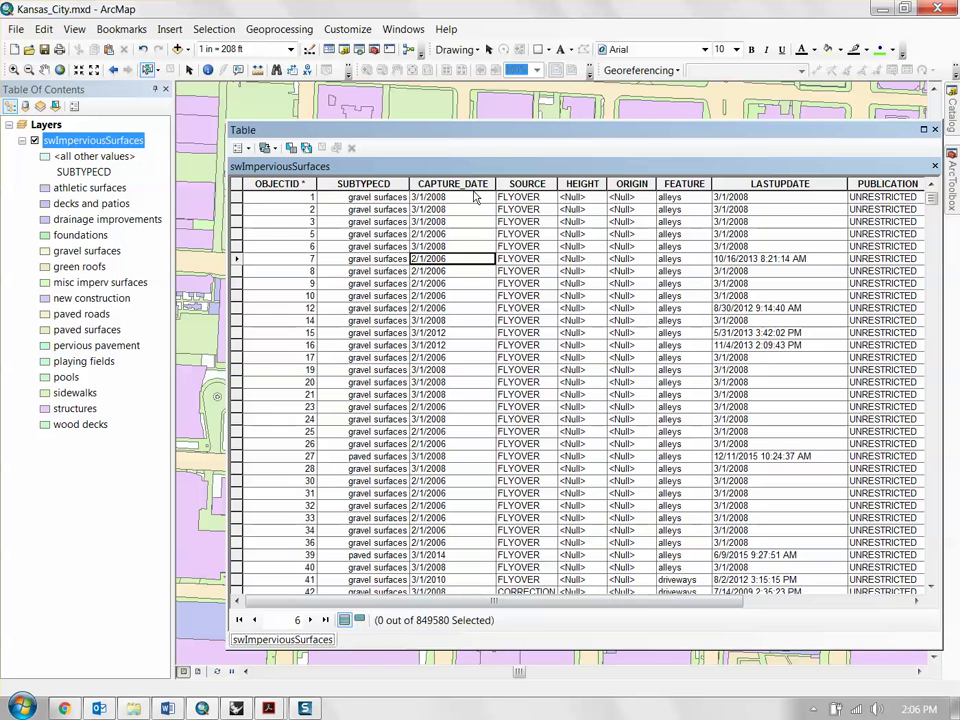
# Start a Select by Attributes query from the swImperviousSurfaces table and list the unique values of the SUBTYPECD field
pyautogui.moveTo(480, 138); pyautogui.dragTo(429, 138)
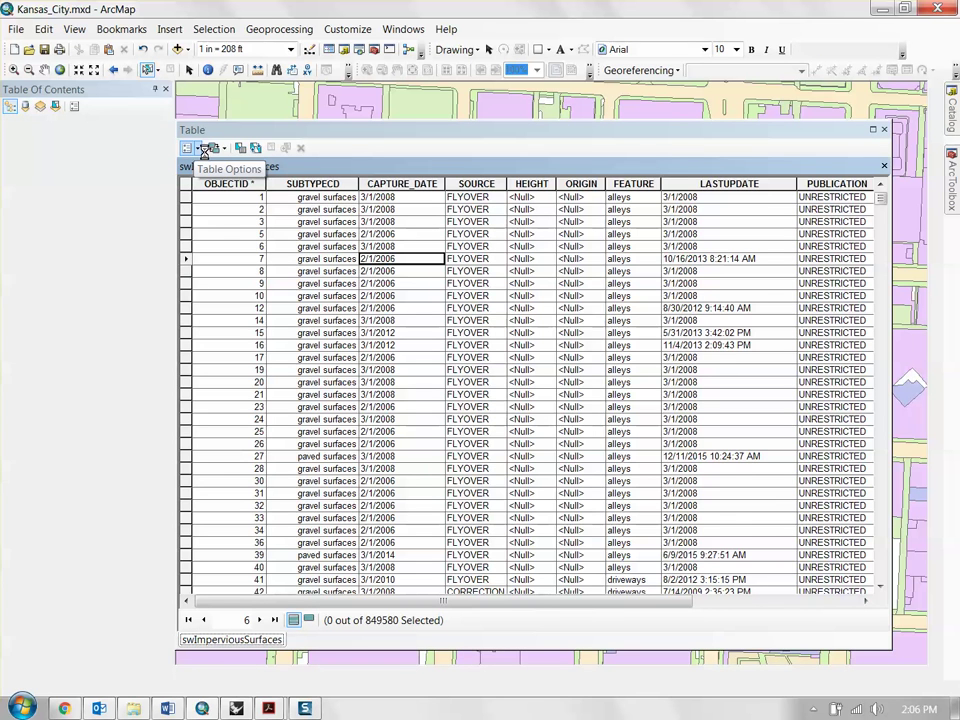
pyautogui.click(202, 148)
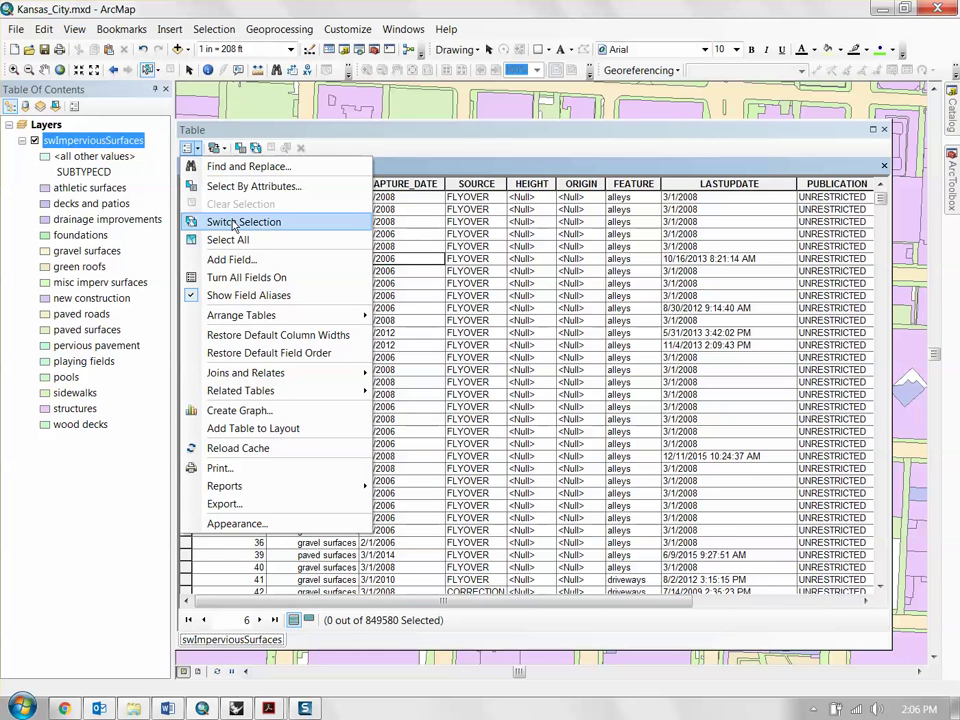
pyautogui.click(285, 192)
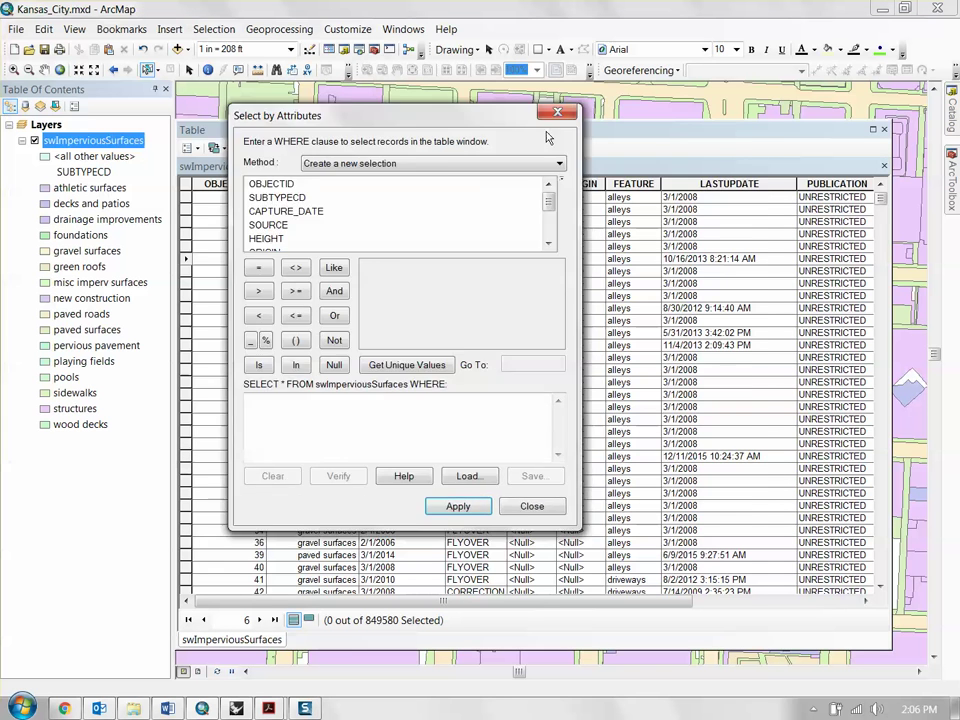
pyautogui.moveTo(548, 115); pyautogui.dragTo(723, 88)
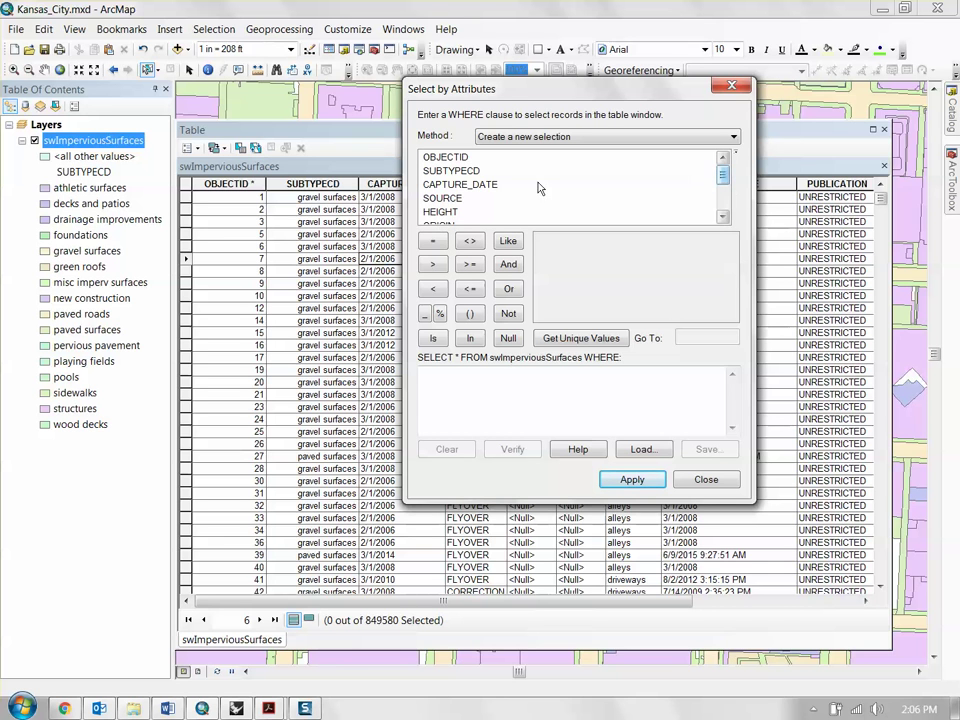
pyautogui.click(457, 175)
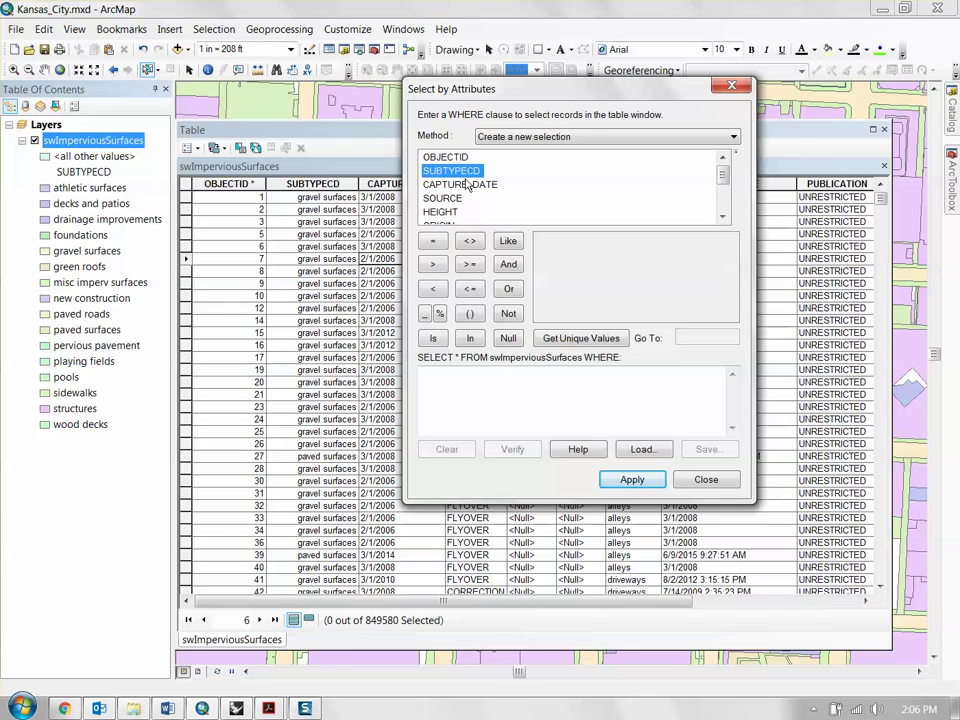
pyautogui.click(585, 339)
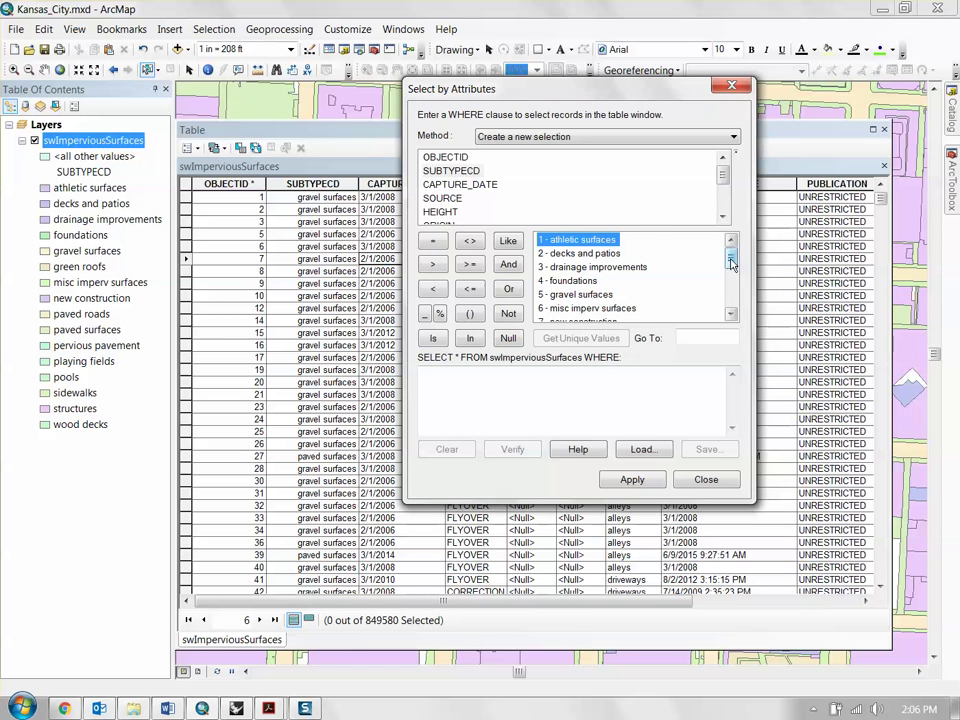
pyautogui.moveTo(731, 256)
pyautogui.mouseDown()
pyautogui.moveTo(731, 300)
pyautogui.moveTo(733, 258)
pyautogui.mouseUp()
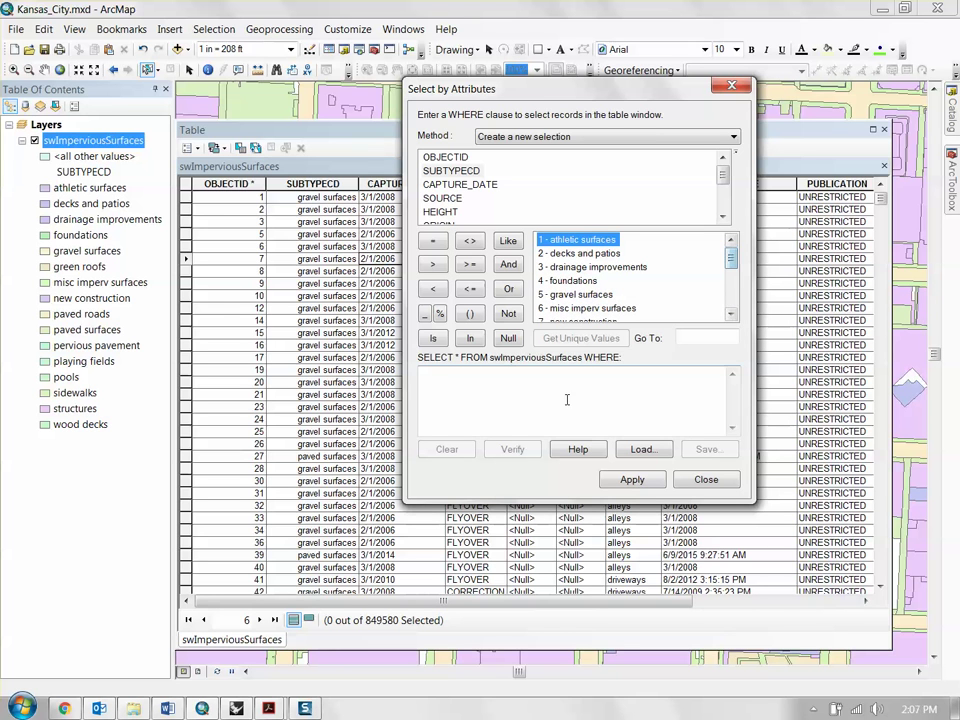
# Build the WHERE clause SUBTYPECD = 14, using the value for structures
pyautogui.click(517, 392)
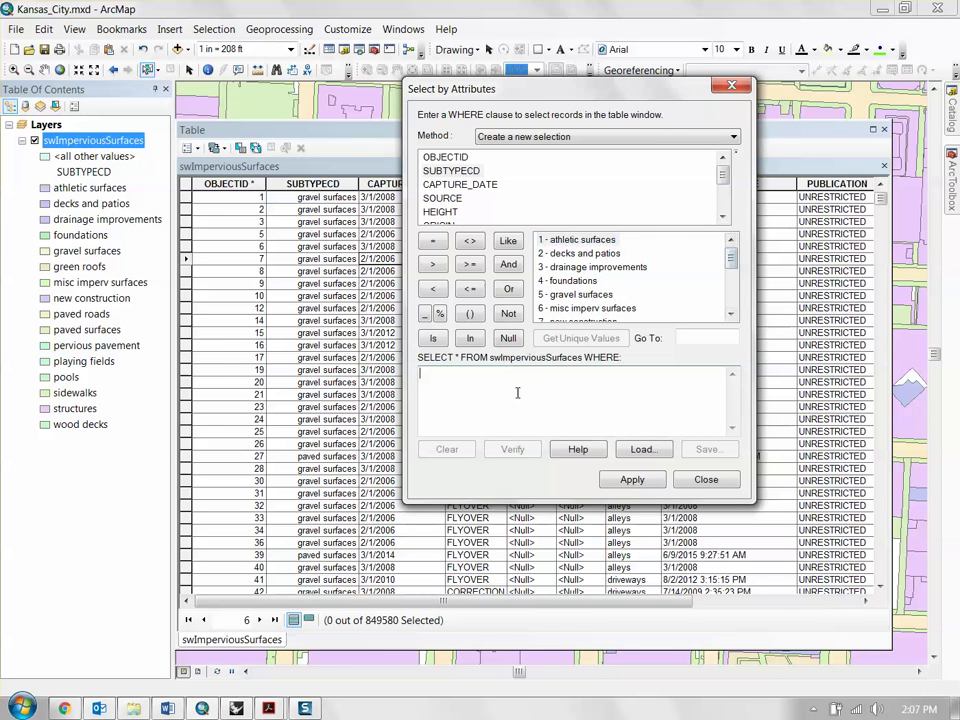
pyautogui.doubleClick(455, 171)
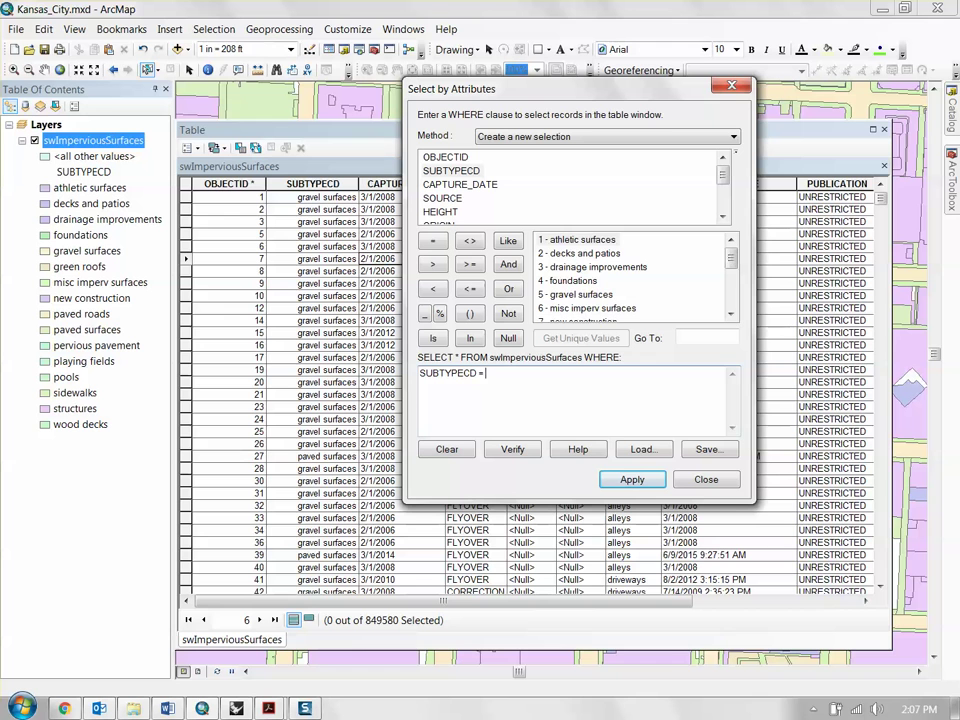
pyautogui.moveTo(730, 277); pyautogui.dragTo(730, 295)
pyautogui.click(600, 268)
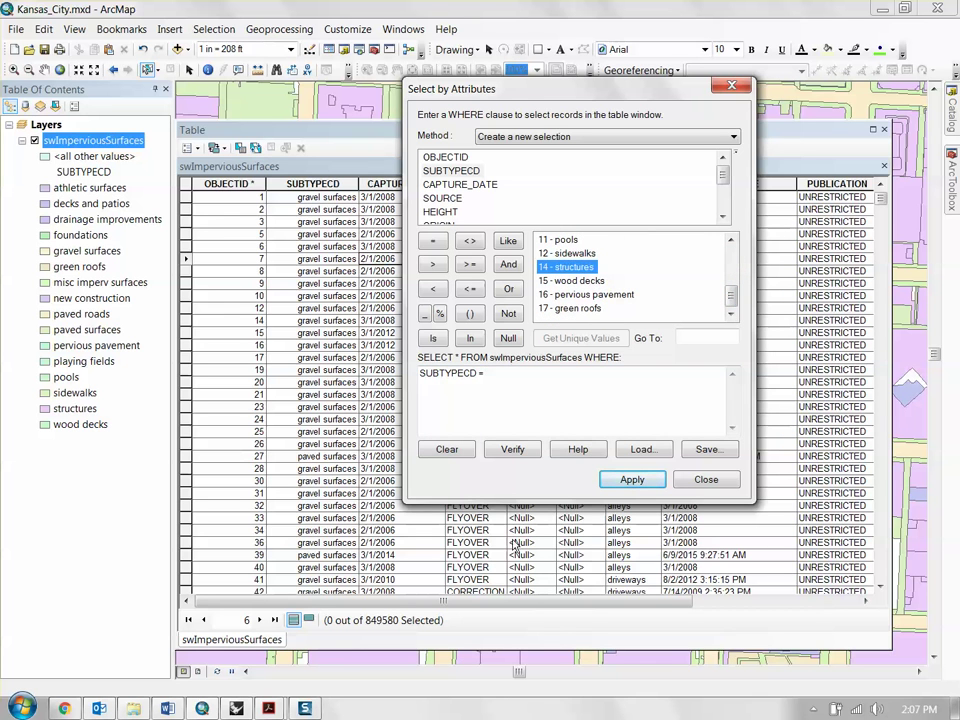
pyautogui.doubleClick(566, 267)
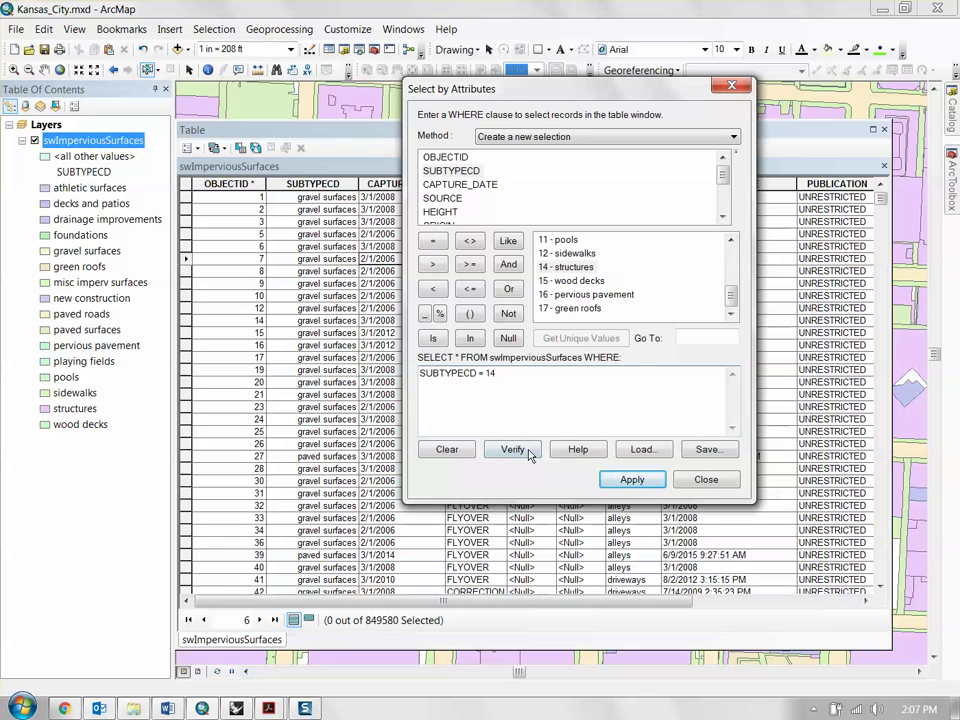
# Apply the query as a new selection, and close the query dialog and the attribute table
pyautogui.click(625, 481)
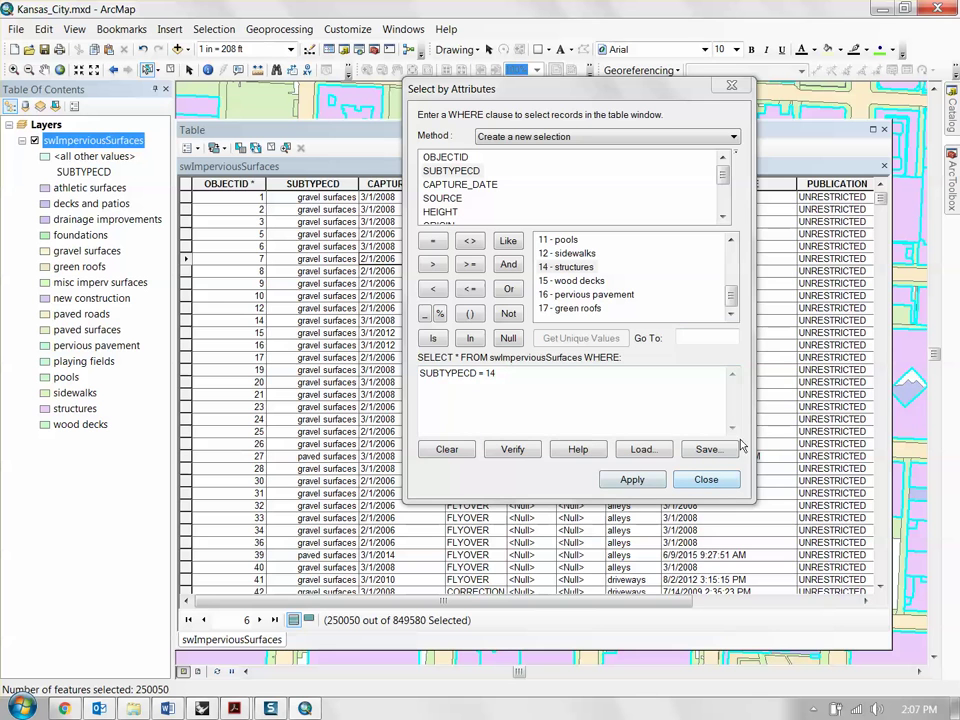
pyautogui.click(706, 479)
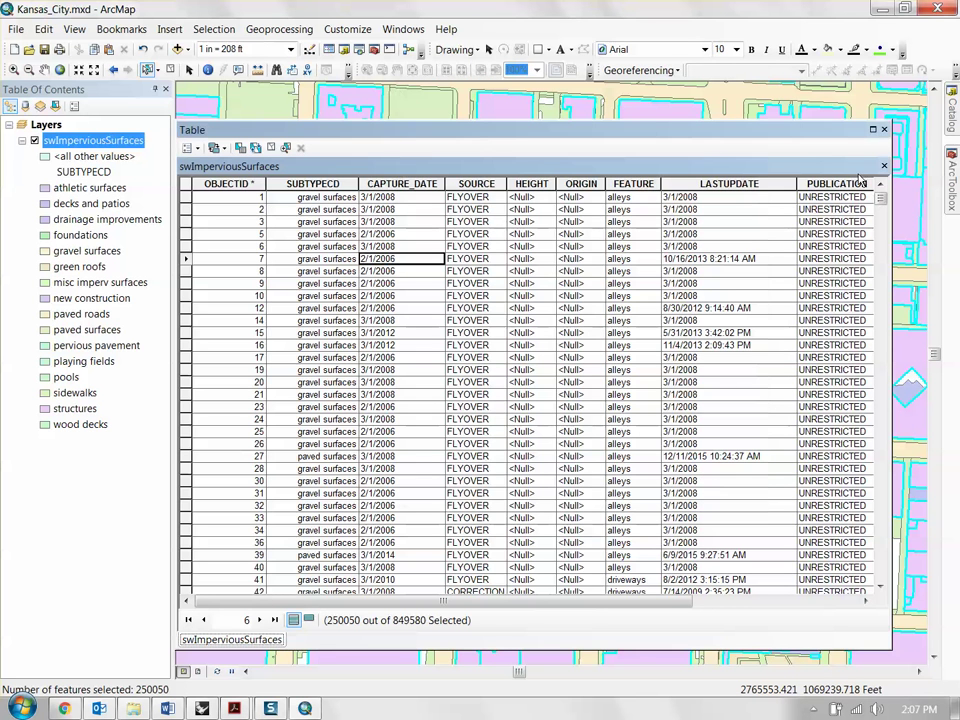
pyautogui.click(884, 129)
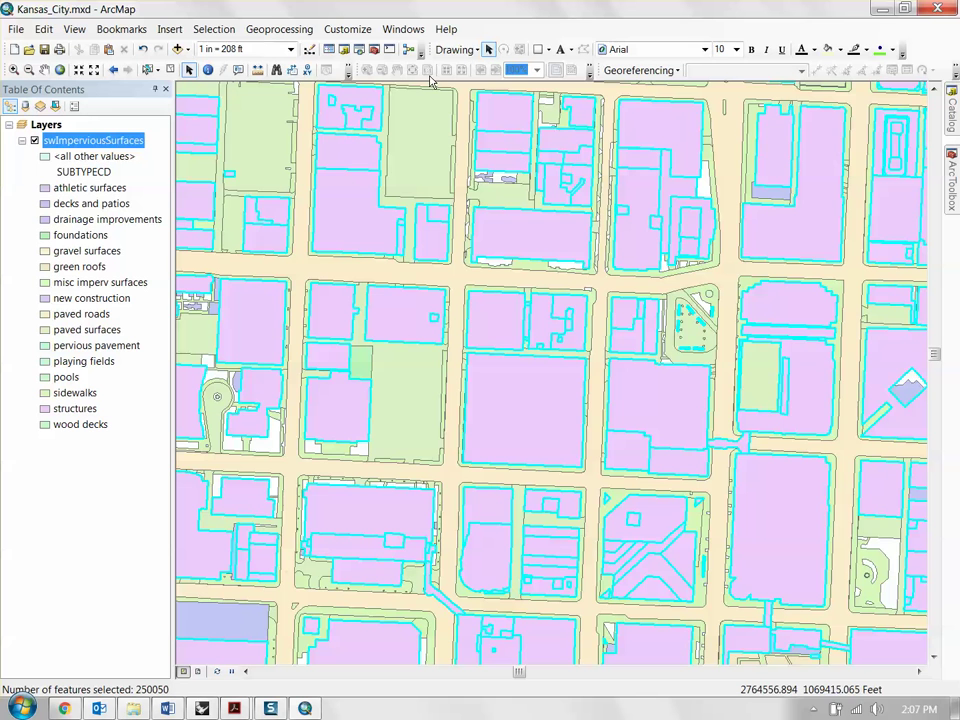
# Start exporting the selected features of swImperviousSurfaces, using the coordinate system of the data frame
pyautogui.click(488, 49)
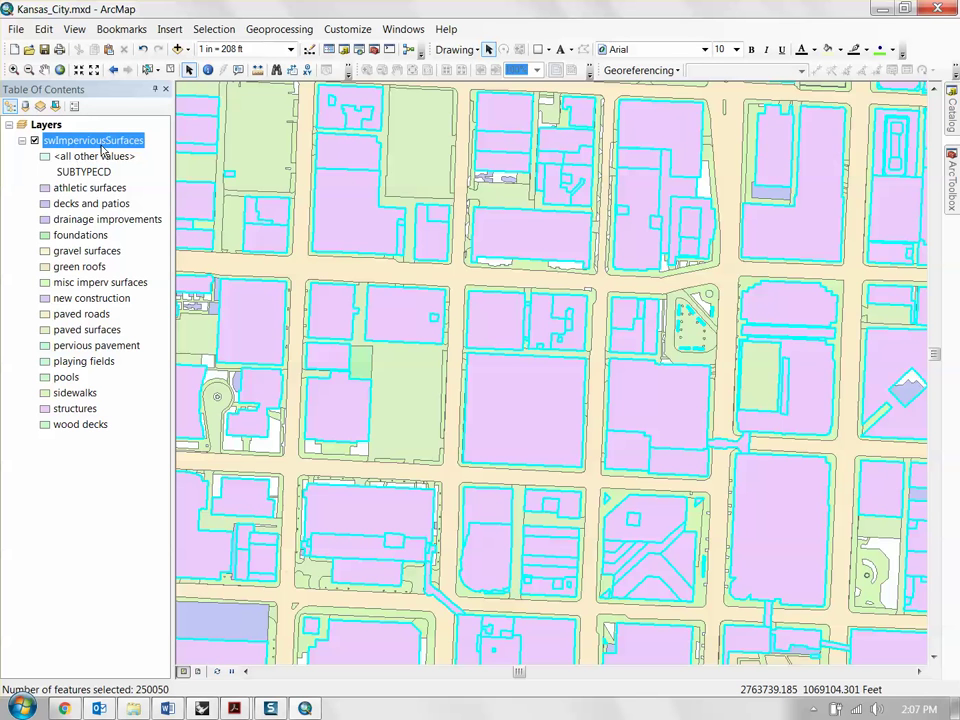
pyautogui.rightClick(101, 148)
pyautogui.moveTo(231, 425)
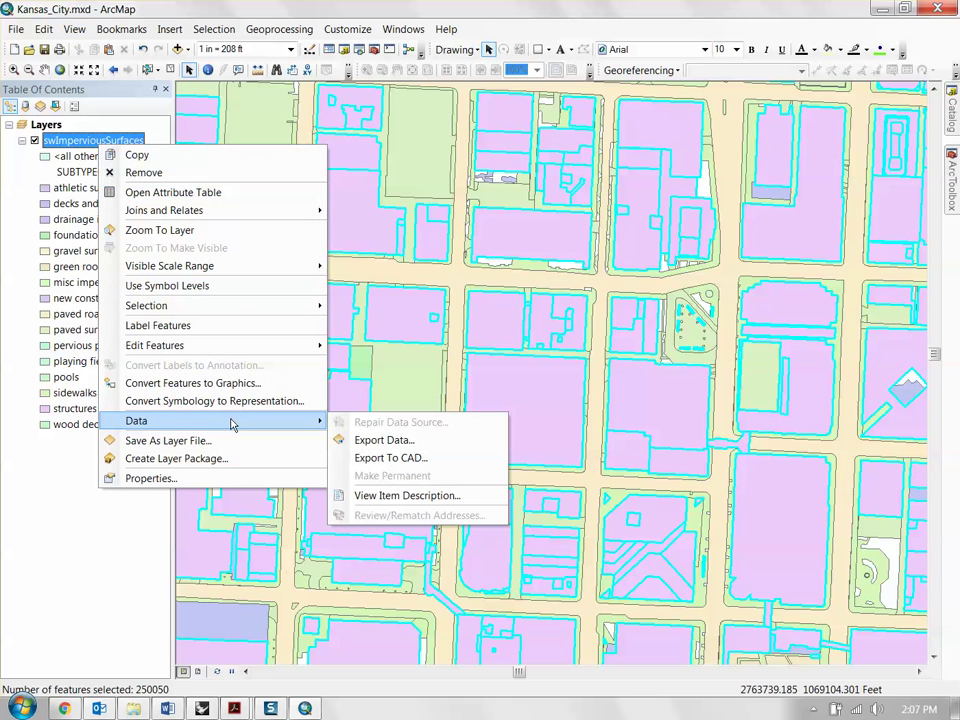
pyautogui.click(370, 442)
pyautogui.moveTo(489, 220); pyautogui.dragTo(533, 212)
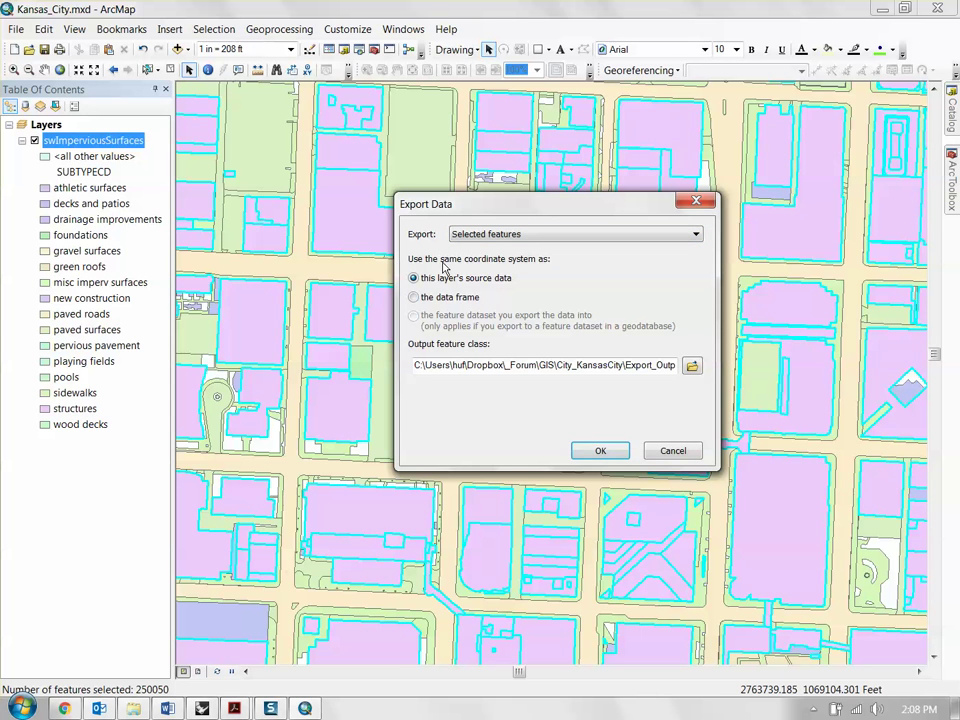
pyautogui.click(438, 299)
pyautogui.moveTo(489, 193); pyautogui.dragTo(461, 164)
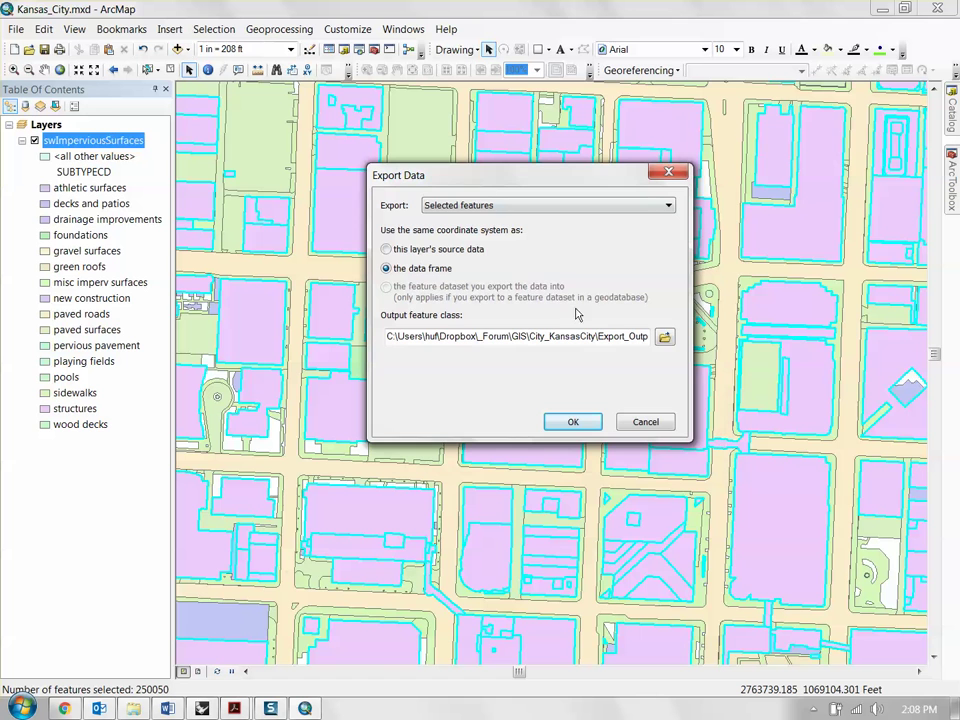
# Export to a shapefile named Structures_KC in the Kansas City folder of Copy of Tutorial Data and add it to the map as a layer
pyautogui.click(655, 339)
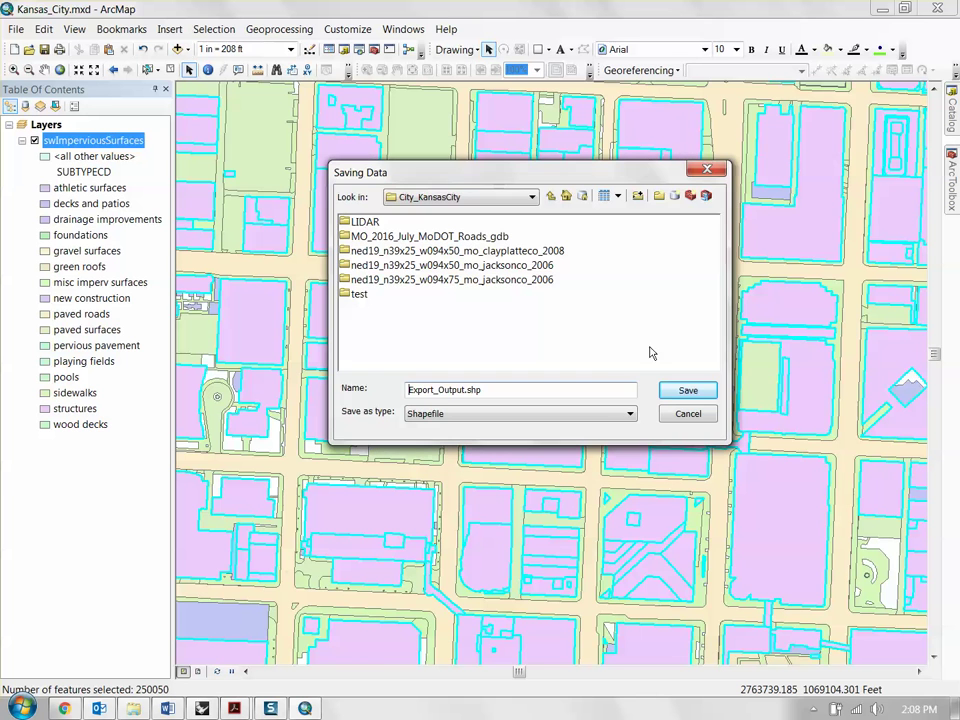
pyautogui.click(504, 199)
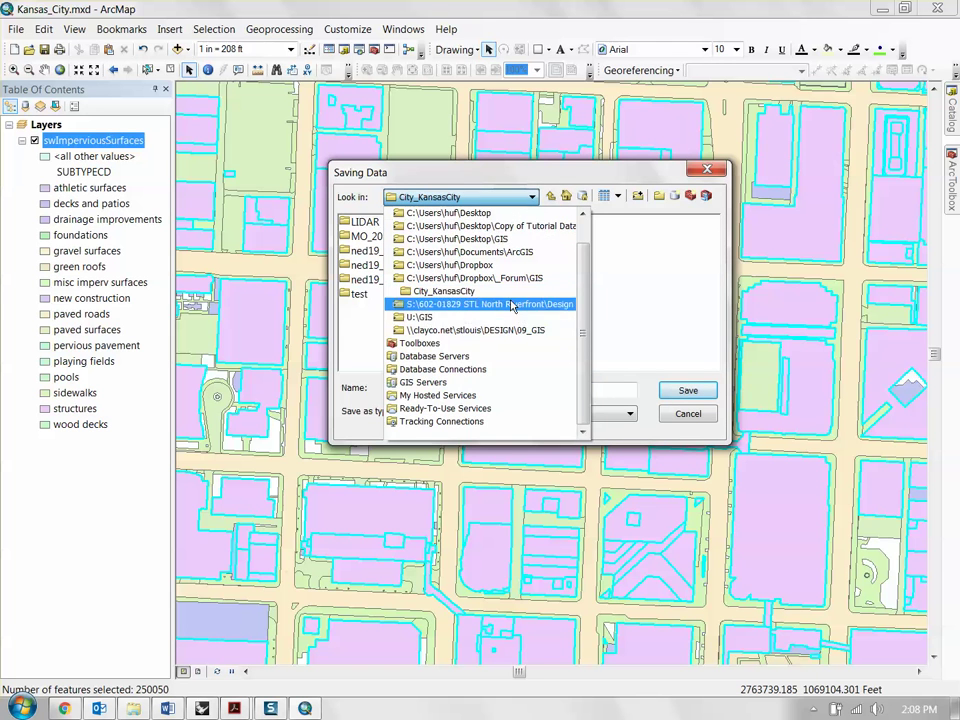
pyautogui.scroll(1, 512, 305)
pyautogui.click(536, 255)
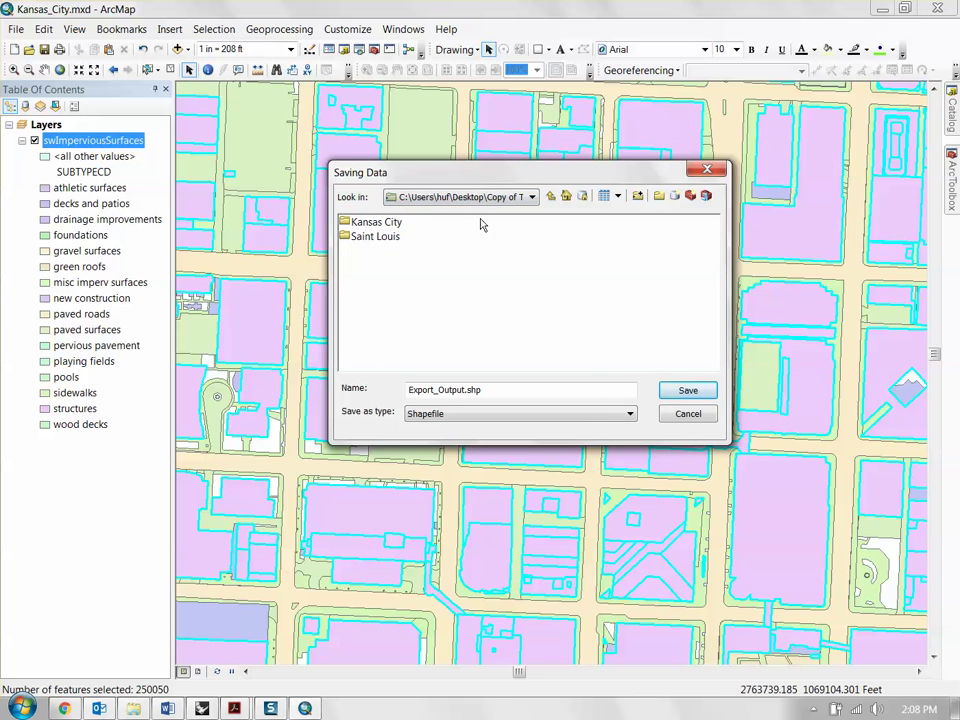
pyautogui.doubleClick(381, 224)
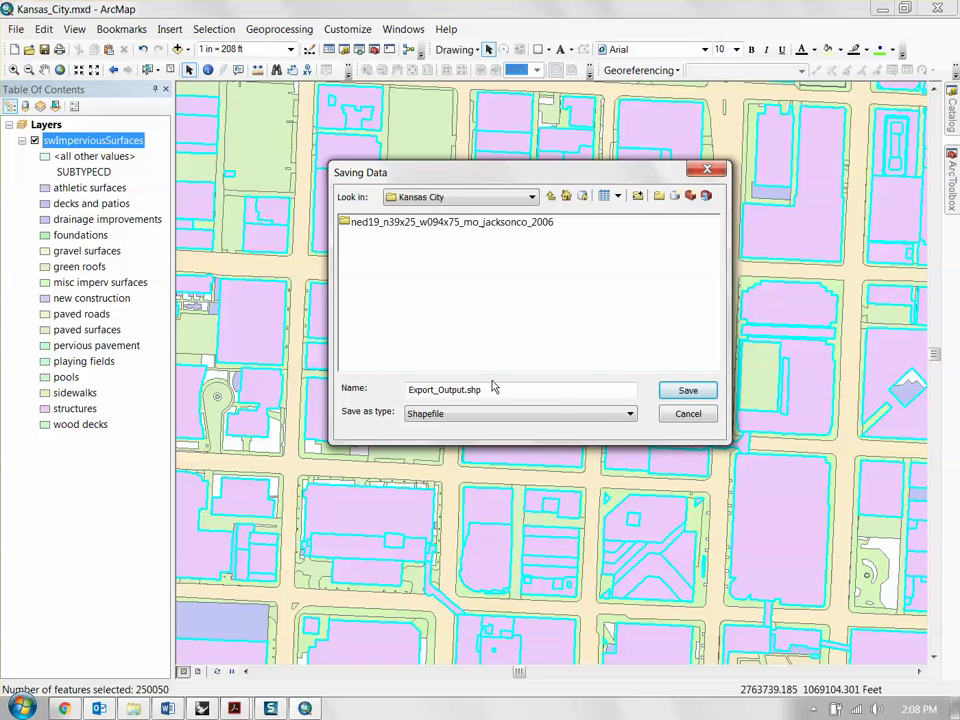
pyautogui.moveTo(500, 390); pyautogui.dragTo(331, 390)
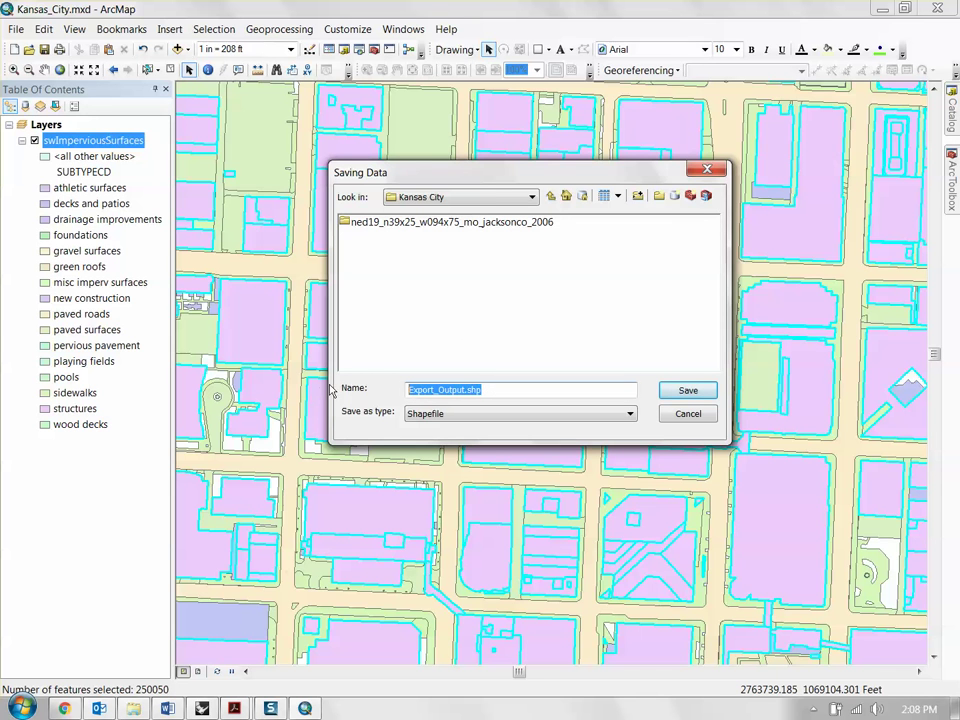
pyautogui.write('s_KC')
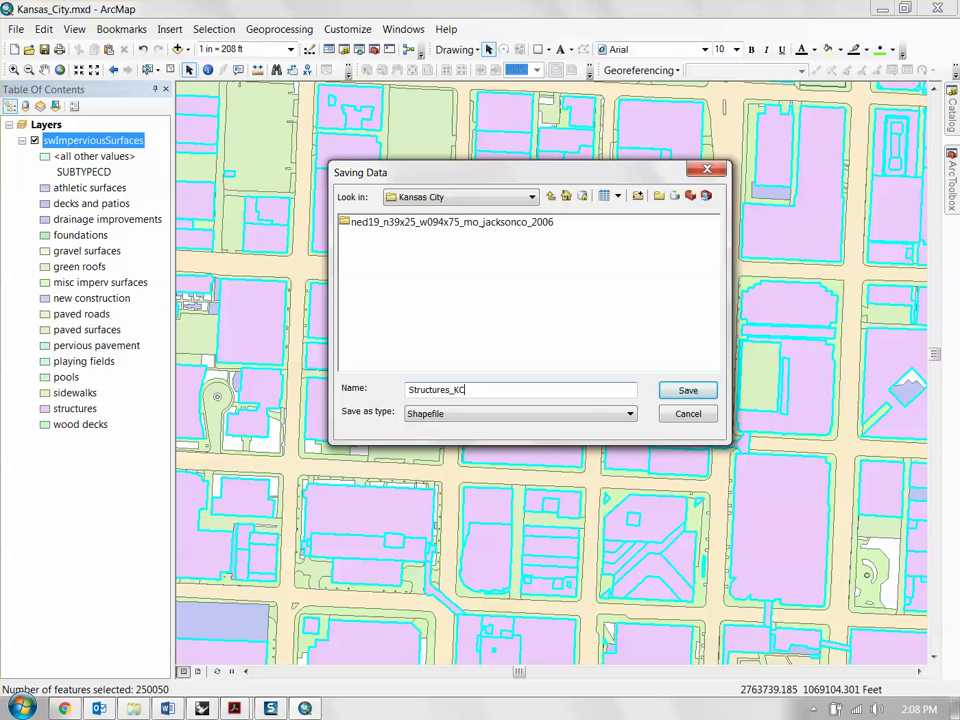
pyautogui.click(686, 391)
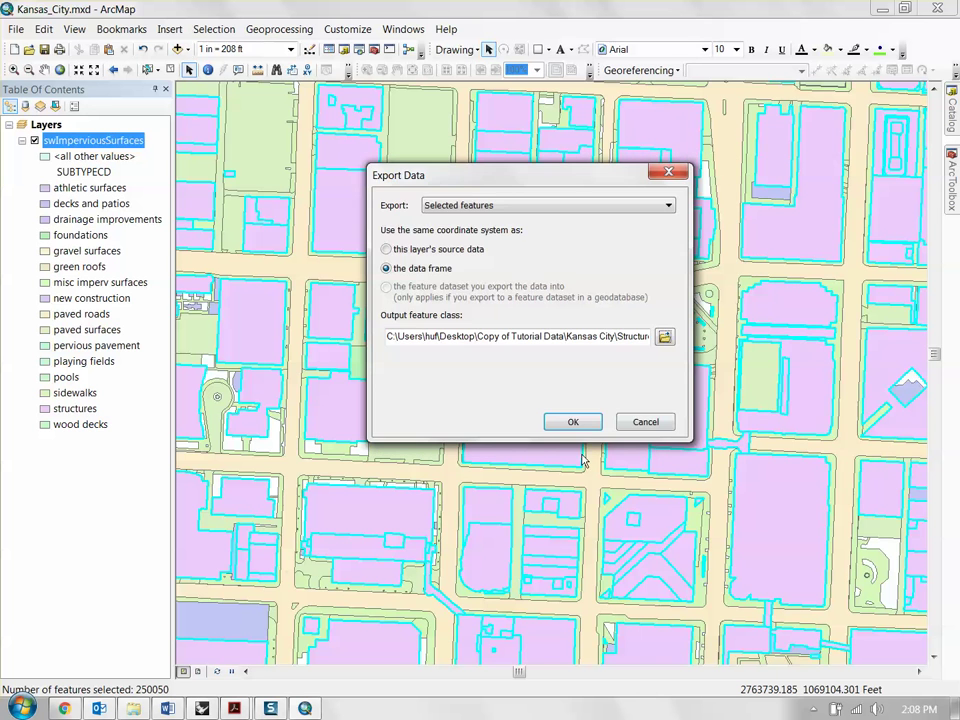
pyautogui.click(574, 420)
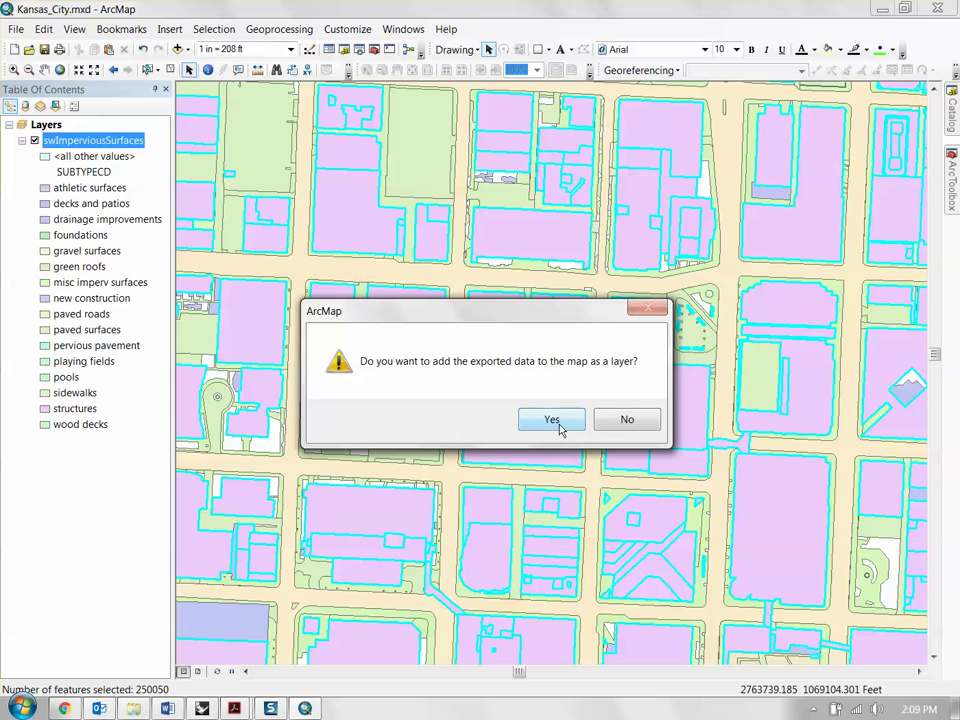
pyautogui.click(552, 420)
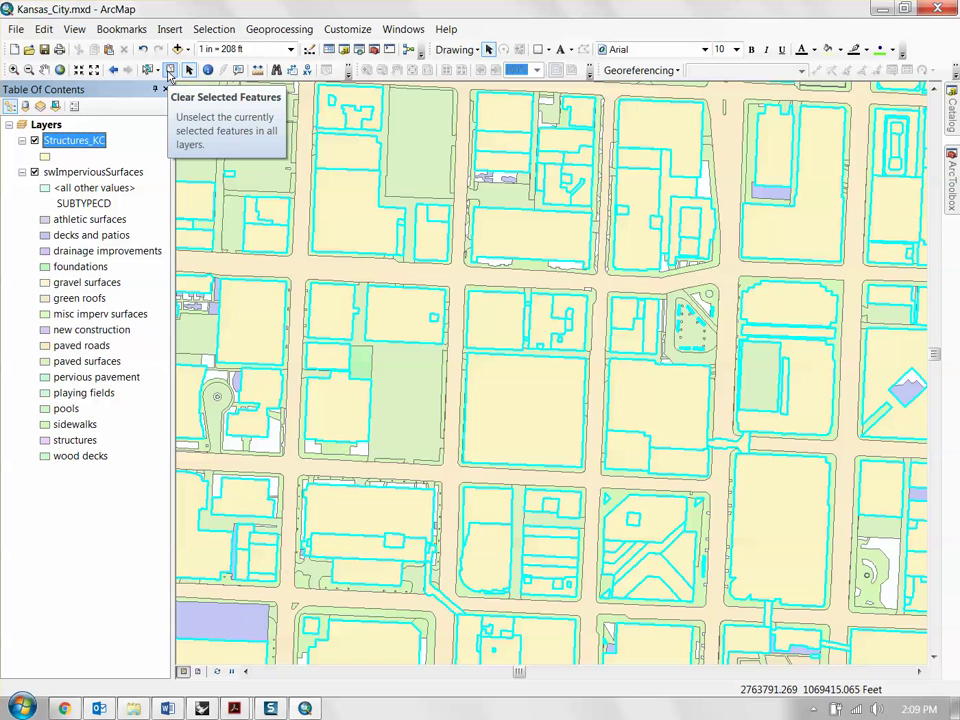
# Clear the selected features and hide the swImperviousSurfaces layer, with its legend collapsed, to view the exported structures alone
pyautogui.click(171, 71)
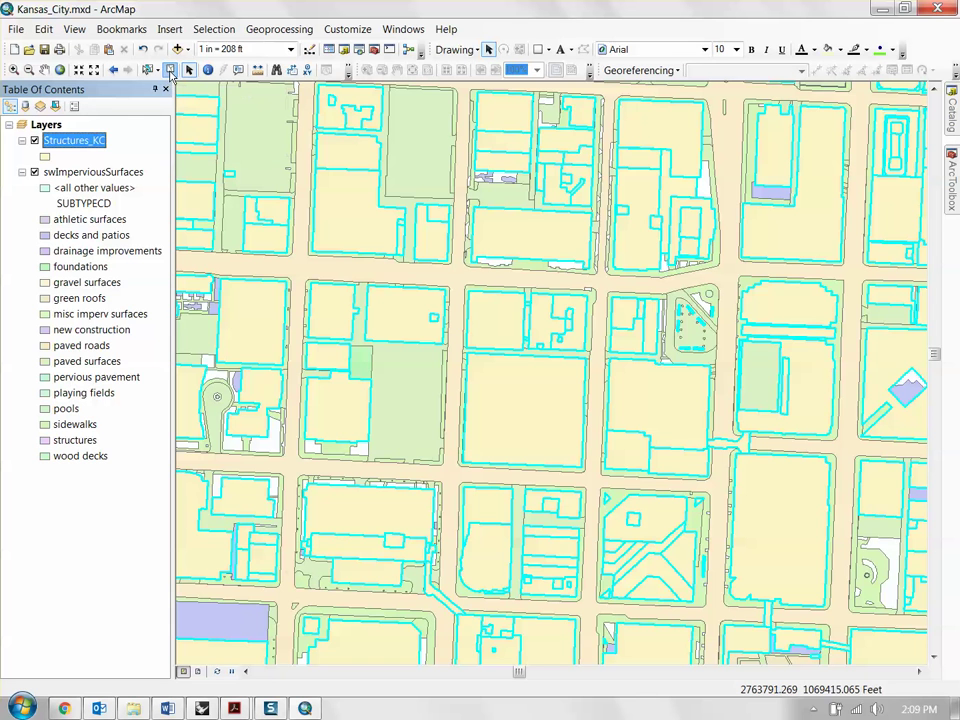
pyautogui.click(92, 172)
pyautogui.click(22, 173)
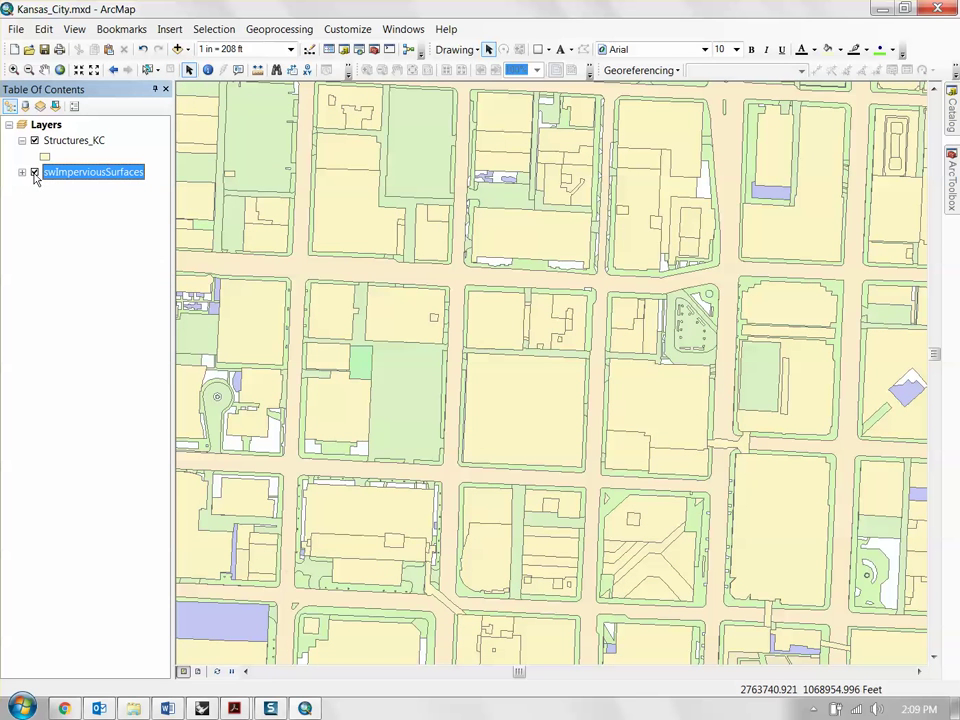
pyautogui.click(34, 172)
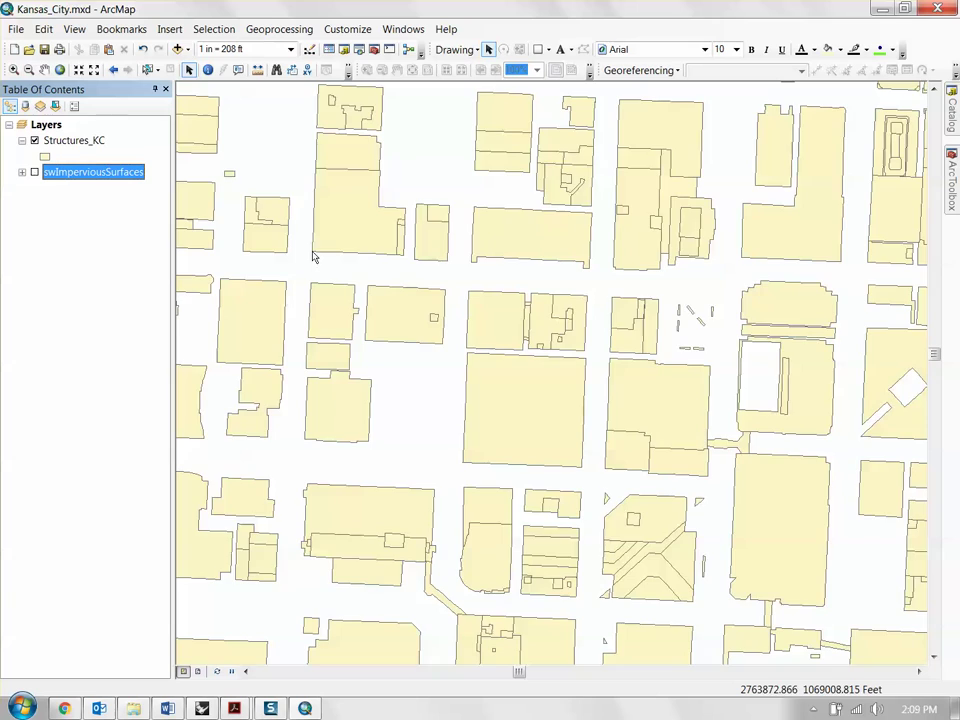
pyautogui.scroll(3, 542, 300)
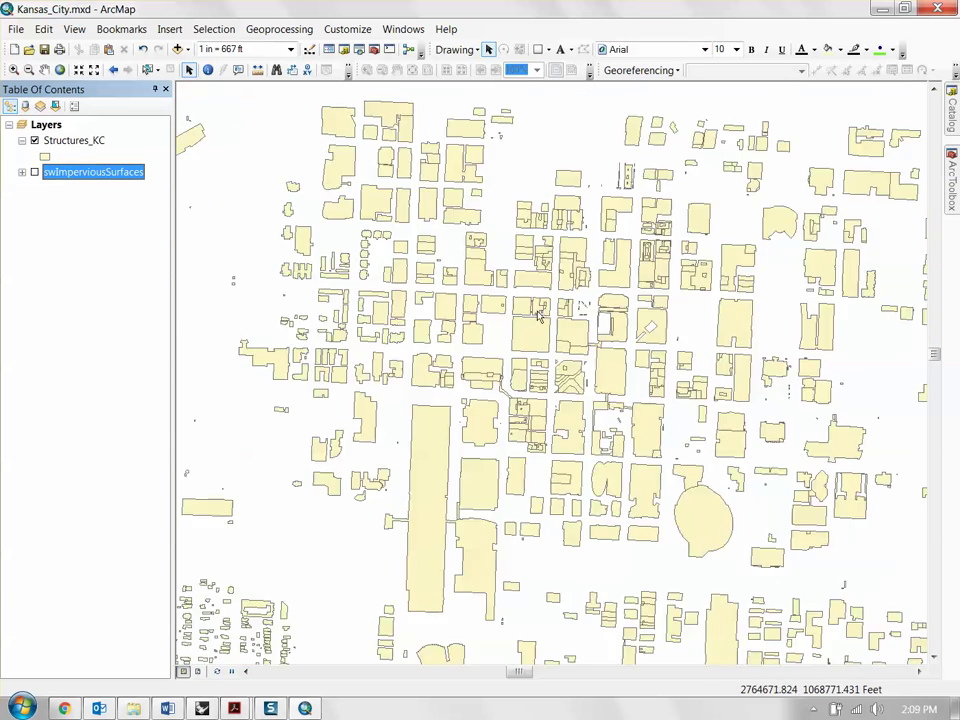
pyautogui.scroll(3, 578, 330)
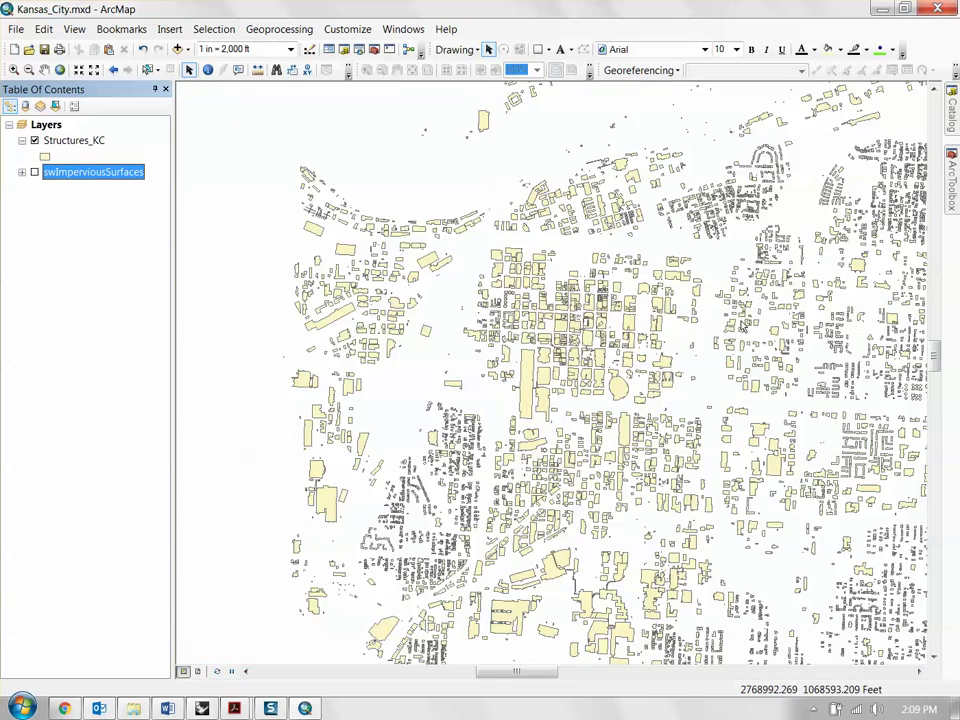
pyautogui.scroll(2, 621, 453)
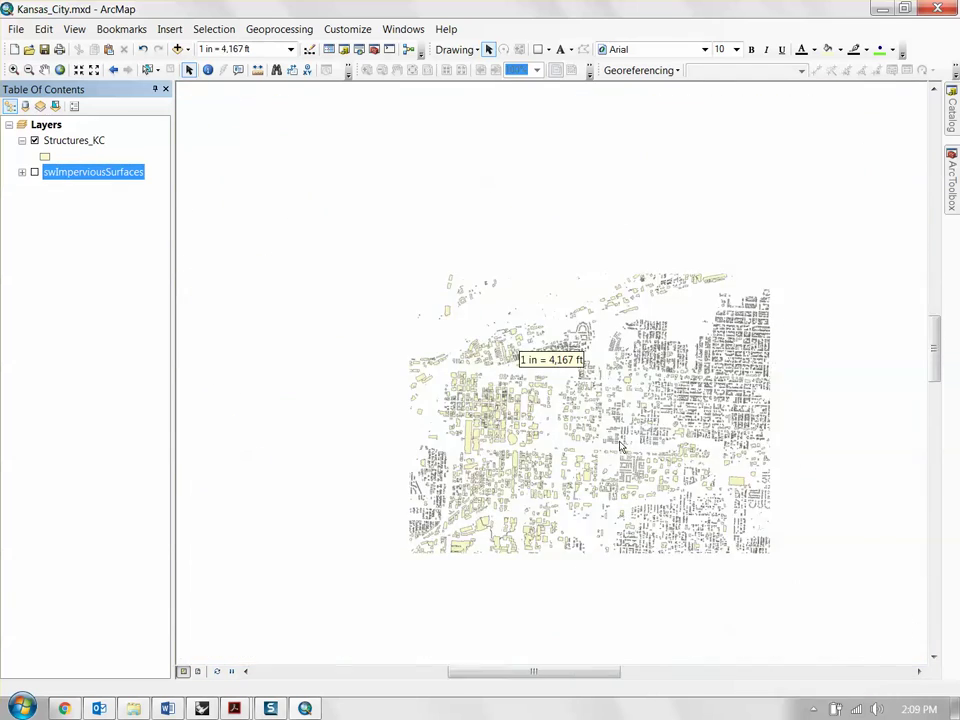
pyautogui.scroll(-4, 378, 370)
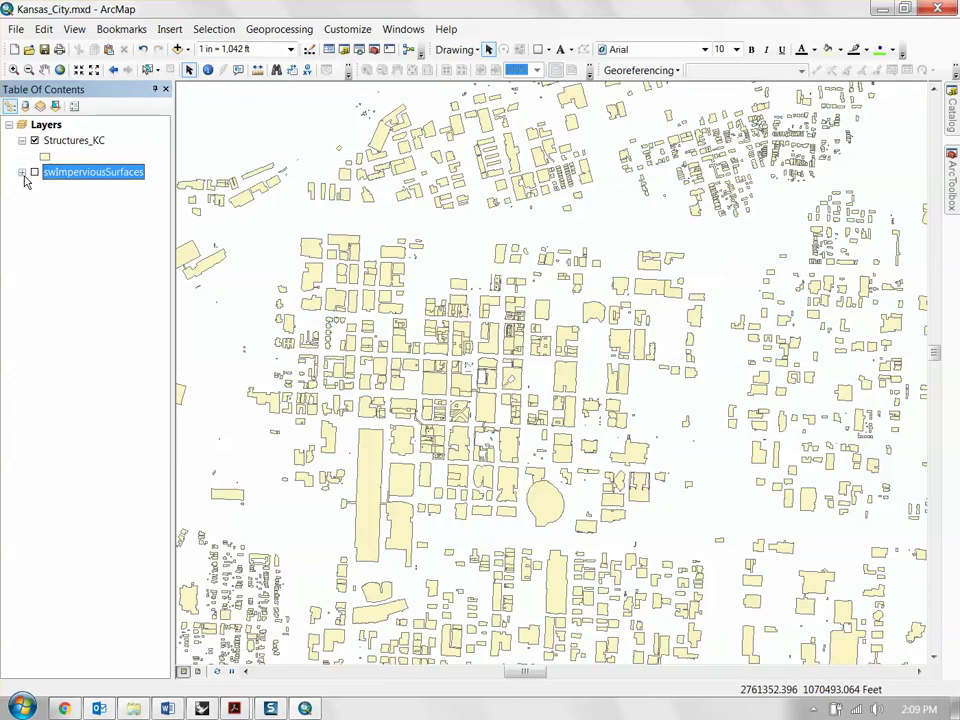
# Display swImperviousSurfaces with its legend expanded instead of Structures_KC, and open its attribute table
pyautogui.click(22, 172)
pyautogui.click(34, 141)
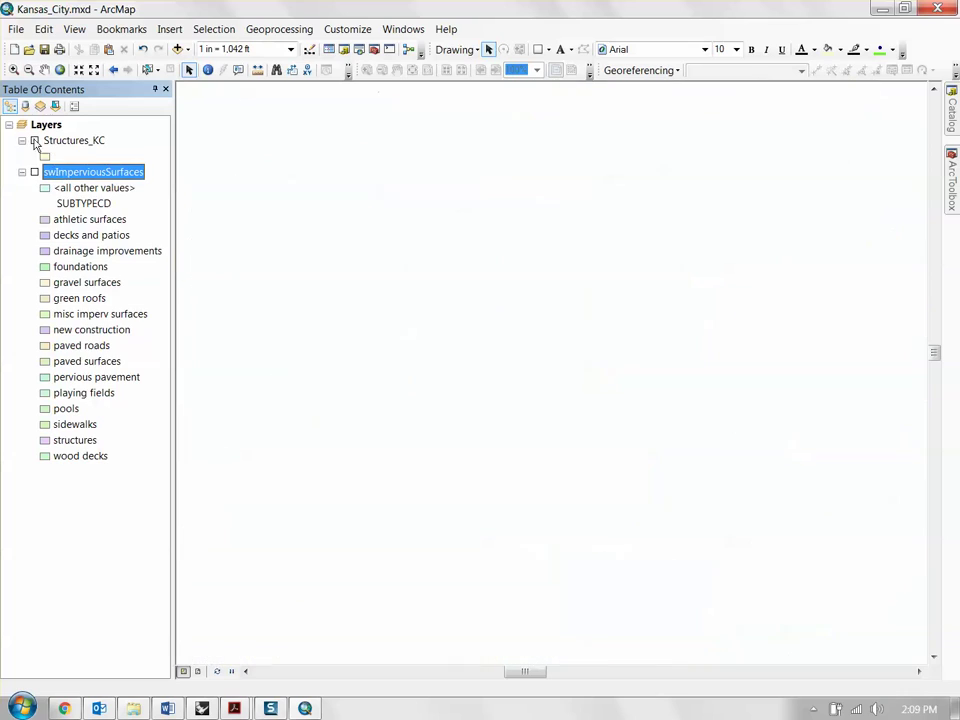
pyautogui.rightClick(82, 172)
pyautogui.click(155, 217)
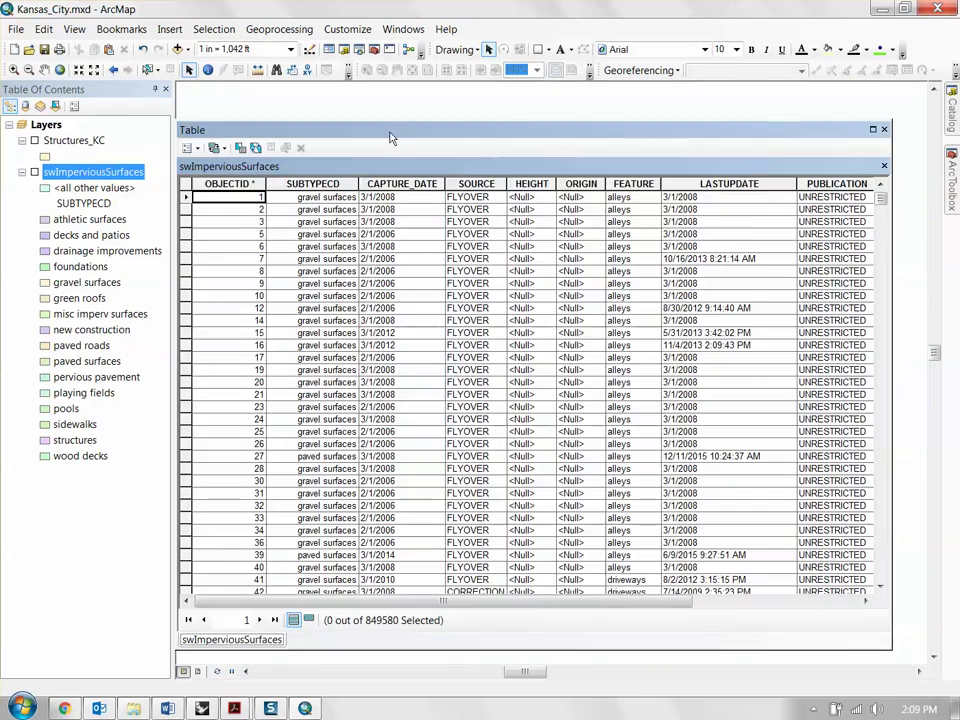
pyautogui.moveTo(390, 137); pyautogui.dragTo(413, 135)
pyautogui.click(34, 172)
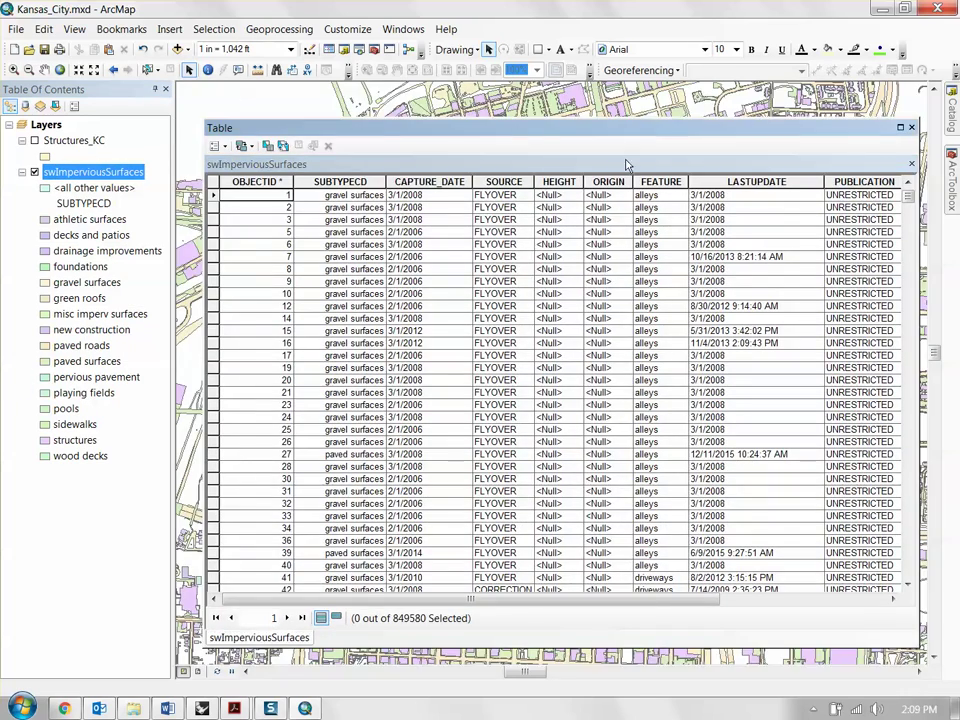
# Select a road on the map, review its record on its own in the attribute table, and clear the selection
pyautogui.moveTo(620, 130); pyautogui.dragTo(837, 176)
pyautogui.scroll(-5, 376, 216)
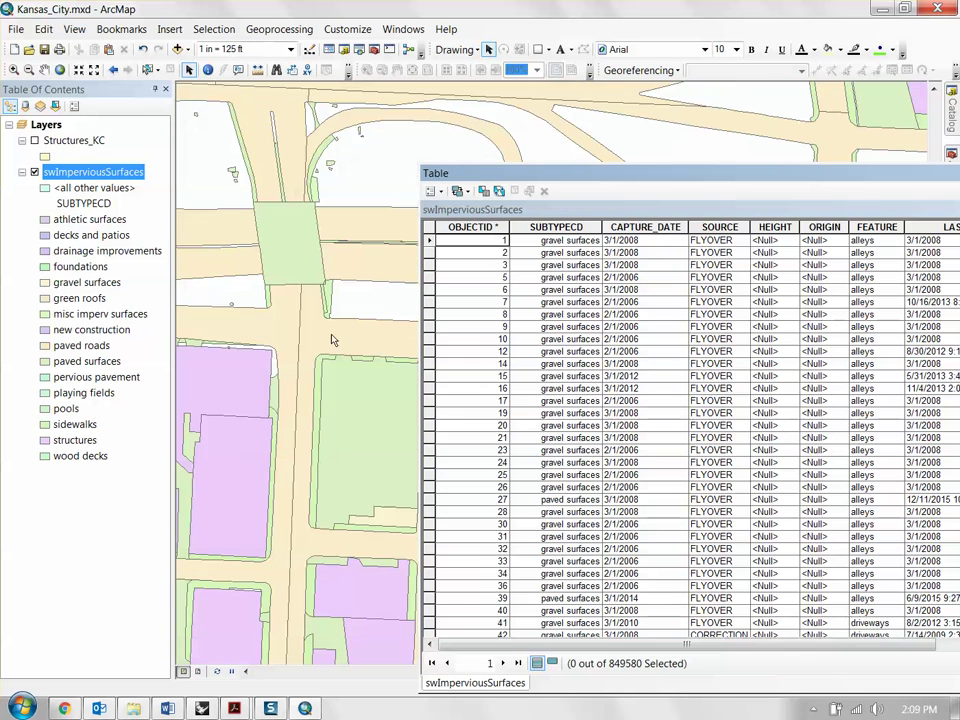
pyautogui.click(147, 69)
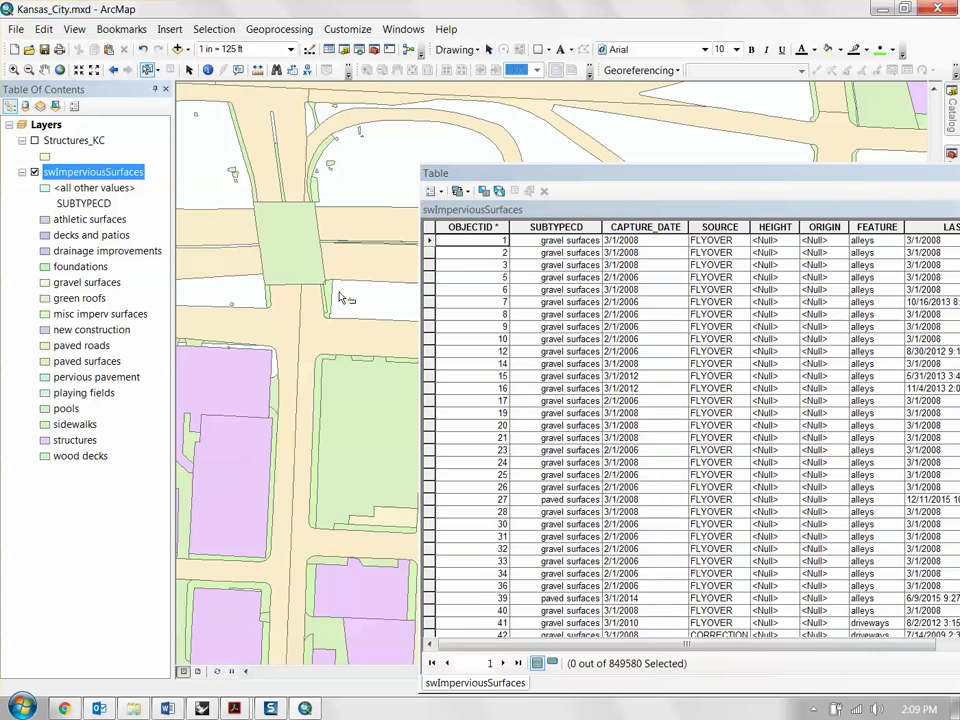
pyautogui.click(285, 262)
pyautogui.click(552, 663)
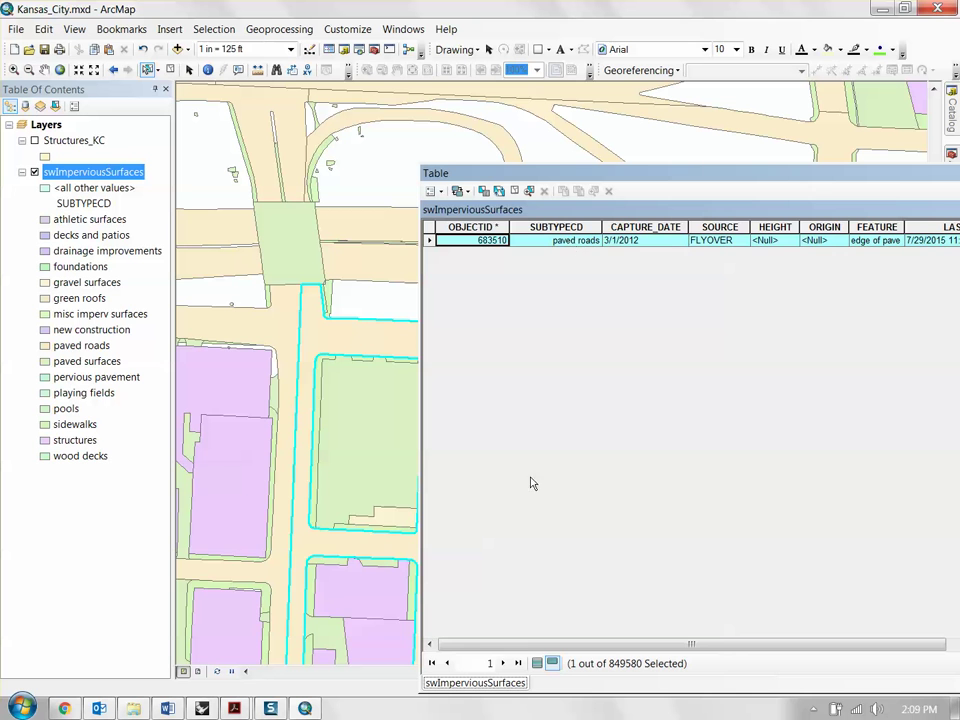
pyautogui.click(515, 191)
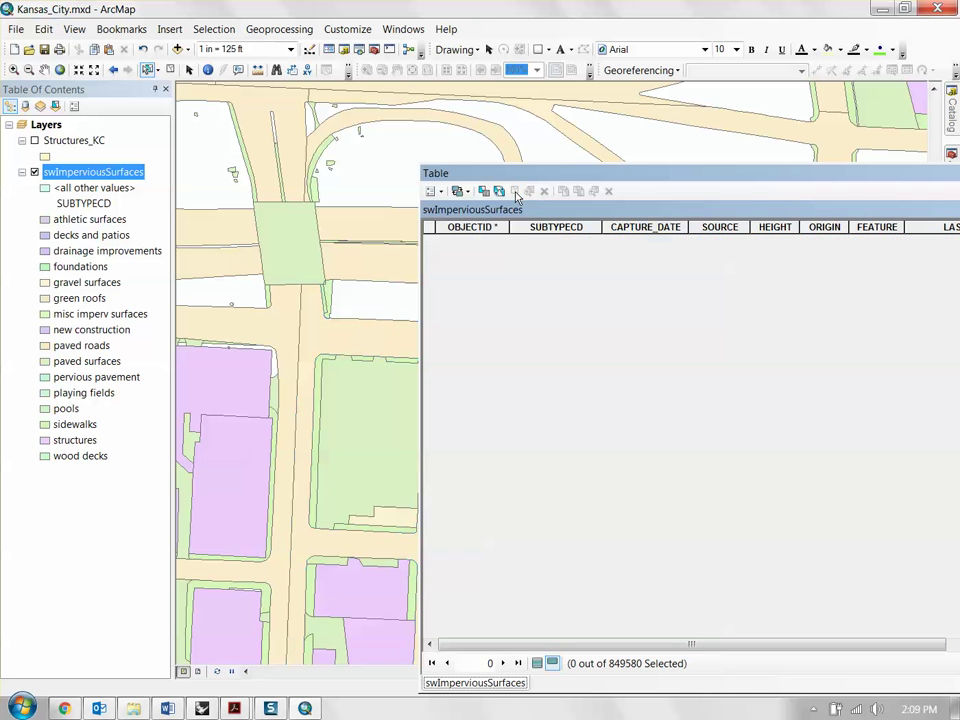
# Show all table records and start a Select by Attributes query listing the unique values of the SUBTYPECD field
pyautogui.moveTo(560, 173); pyautogui.dragTo(404, 132)
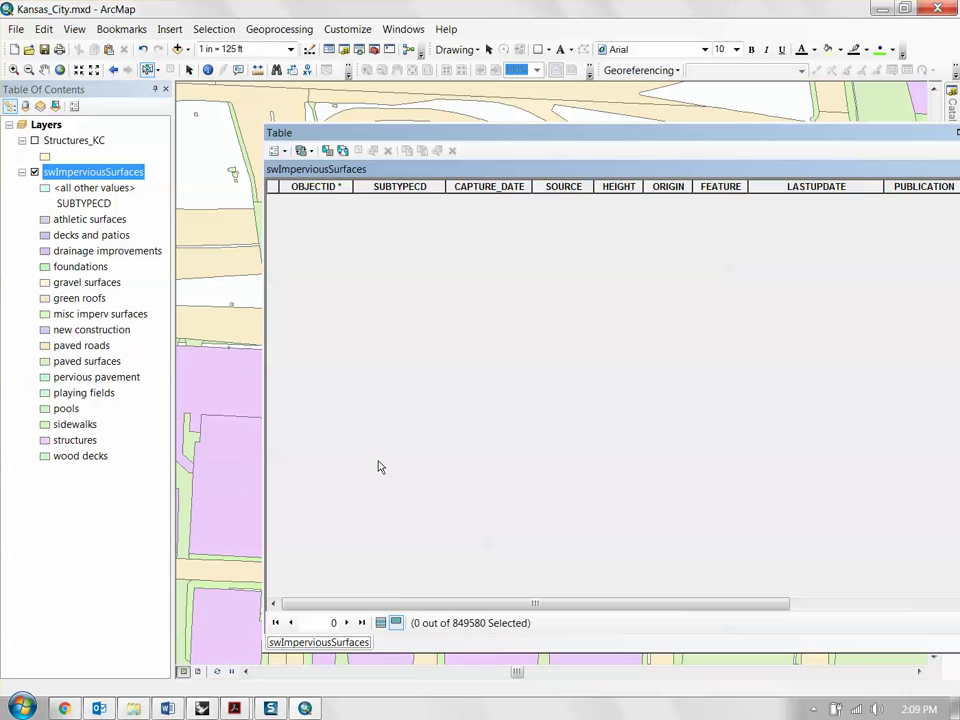
pyautogui.click(380, 622)
pyautogui.click(276, 150)
pyautogui.click(310, 189)
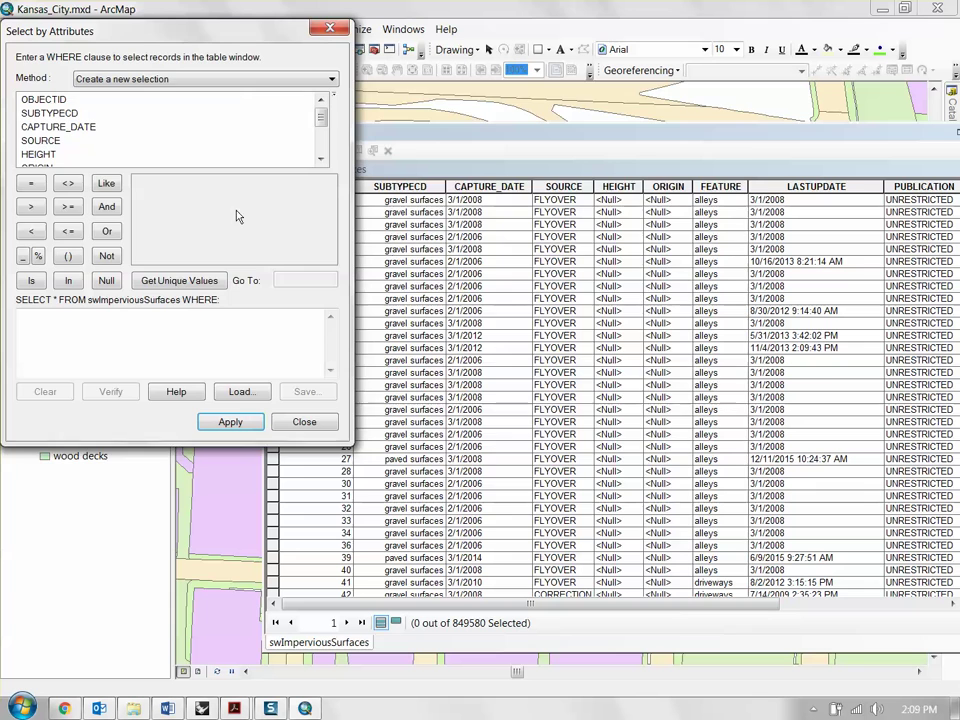
pyautogui.moveTo(229, 31); pyautogui.dragTo(611, 119)
pyautogui.click(445, 201)
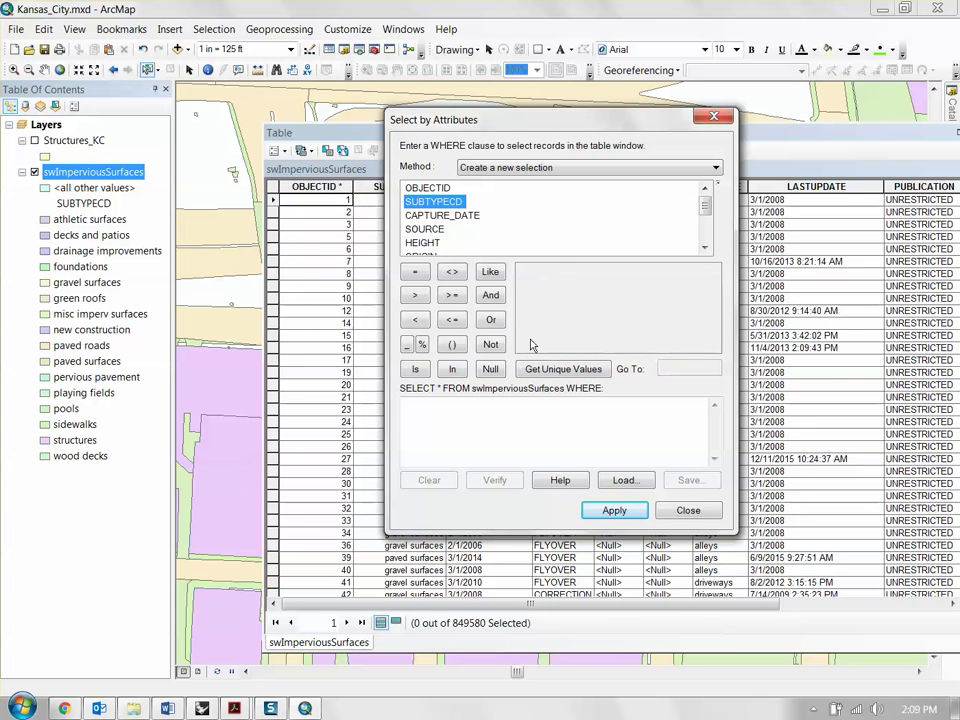
pyautogui.click(548, 368)
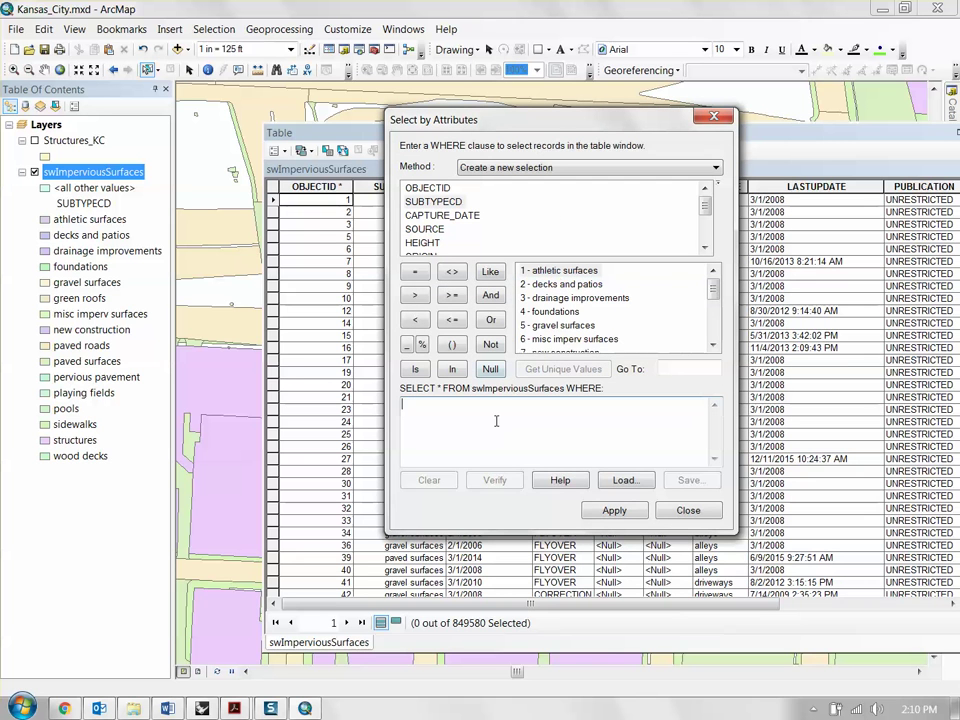
# Build the WHERE clause SUBTYPECD = 8 for paved roads and apply it as a new selection
pyautogui.doubleClick(433, 201)
pyautogui.click(415, 271)
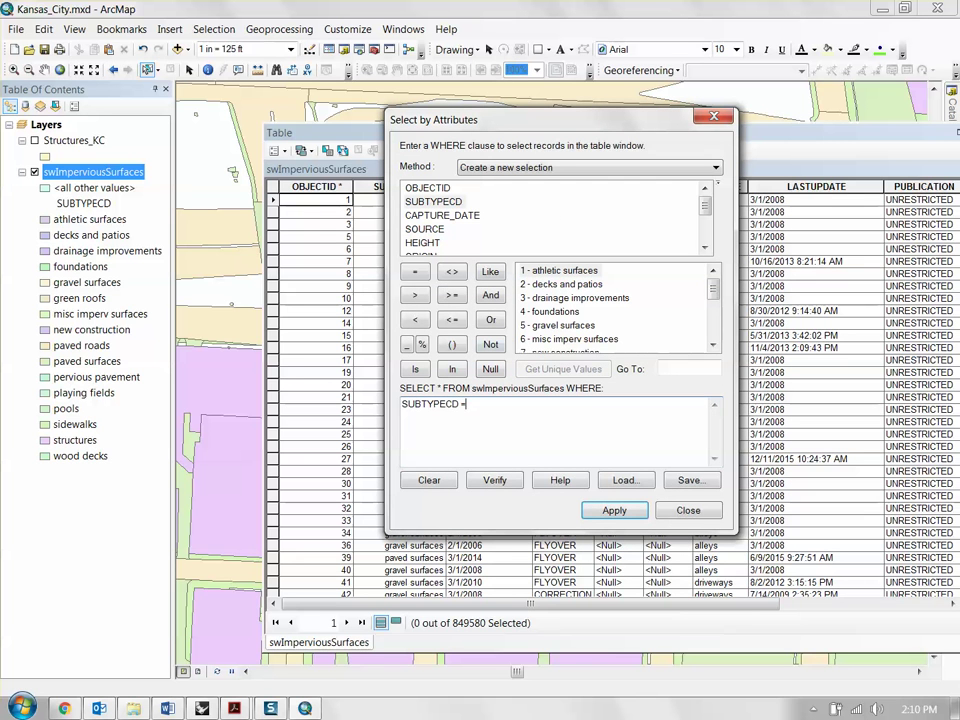
pyautogui.scroll(-2, 714, 300)
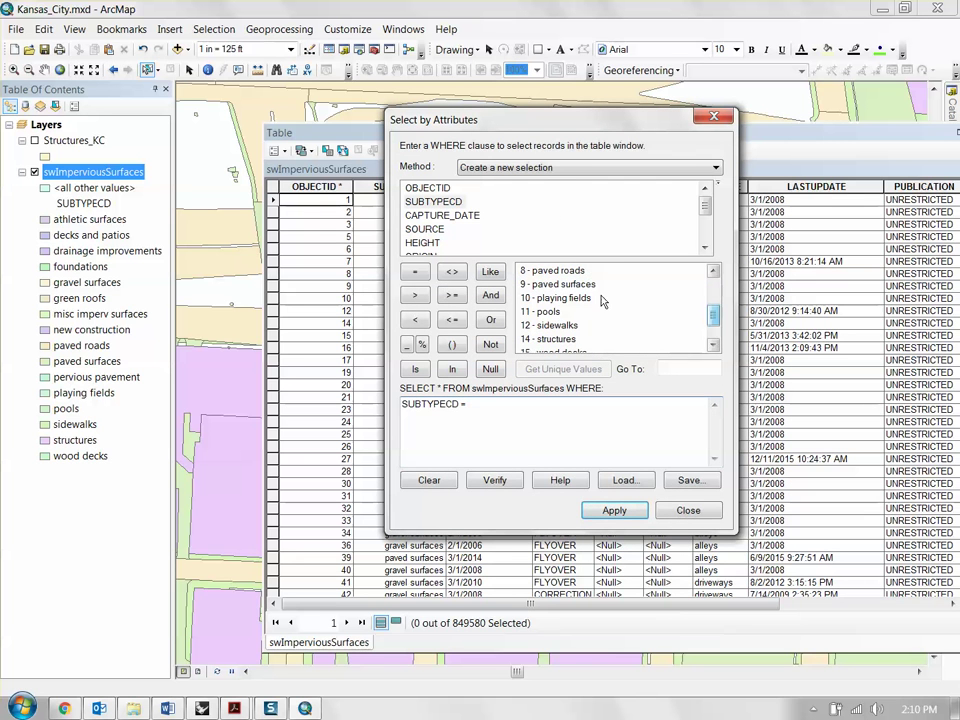
pyautogui.doubleClick(570, 272)
pyautogui.click(614, 510)
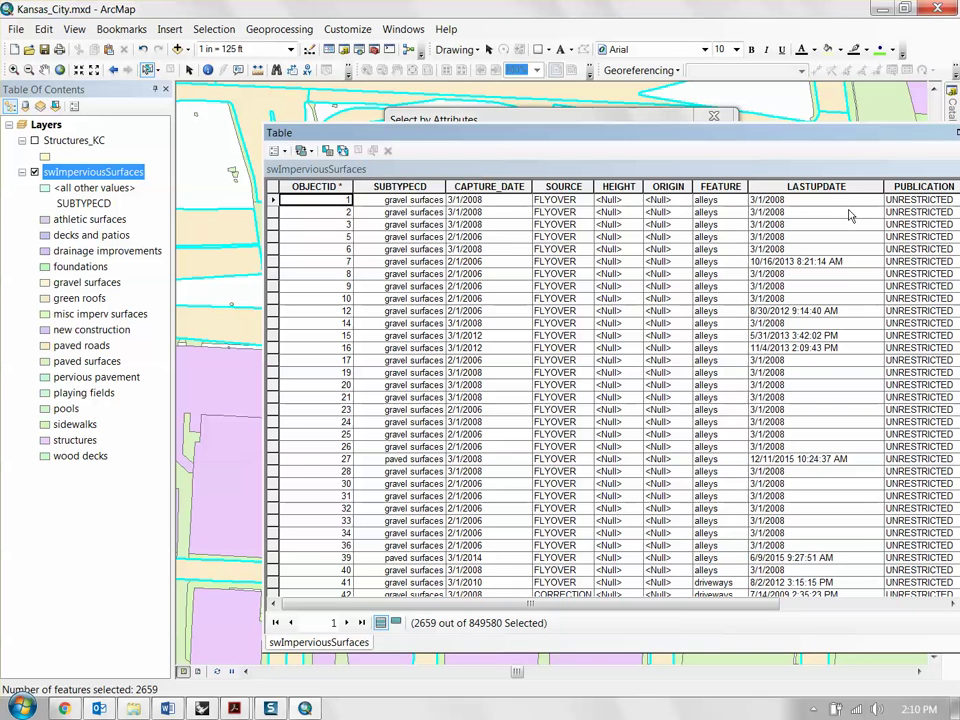
pyautogui.moveTo(784, 136); pyautogui.dragTo(830, 175)
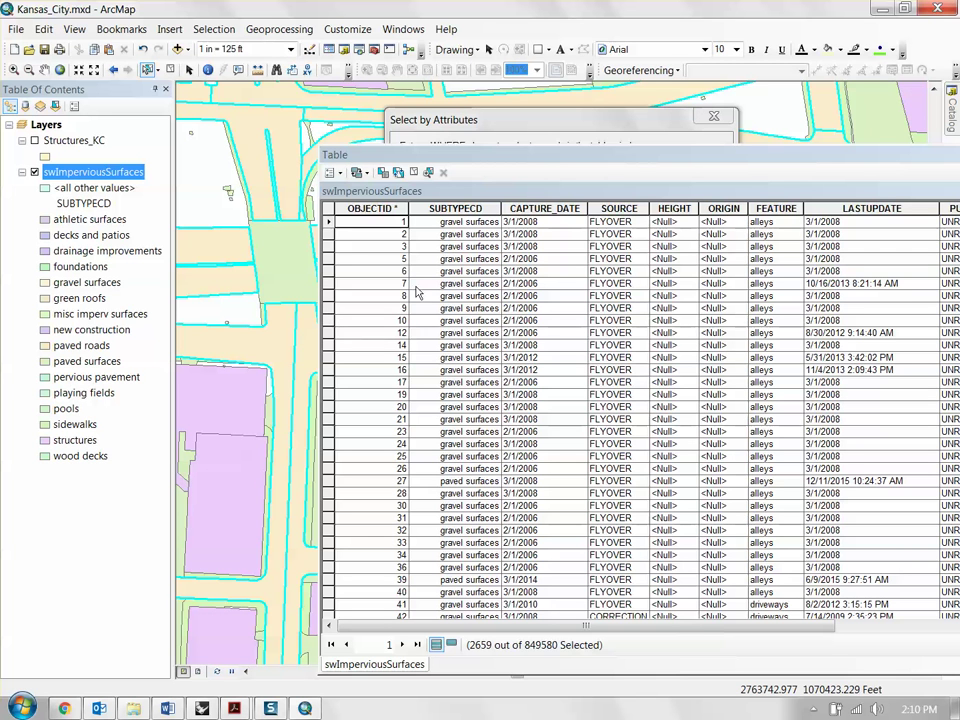
# Put away the attribute table and start exporting the selected swImperviousSurfaces road features using the data frame's coordinate system
pyautogui.moveTo(566, 160); pyautogui.dragTo(465, 138)
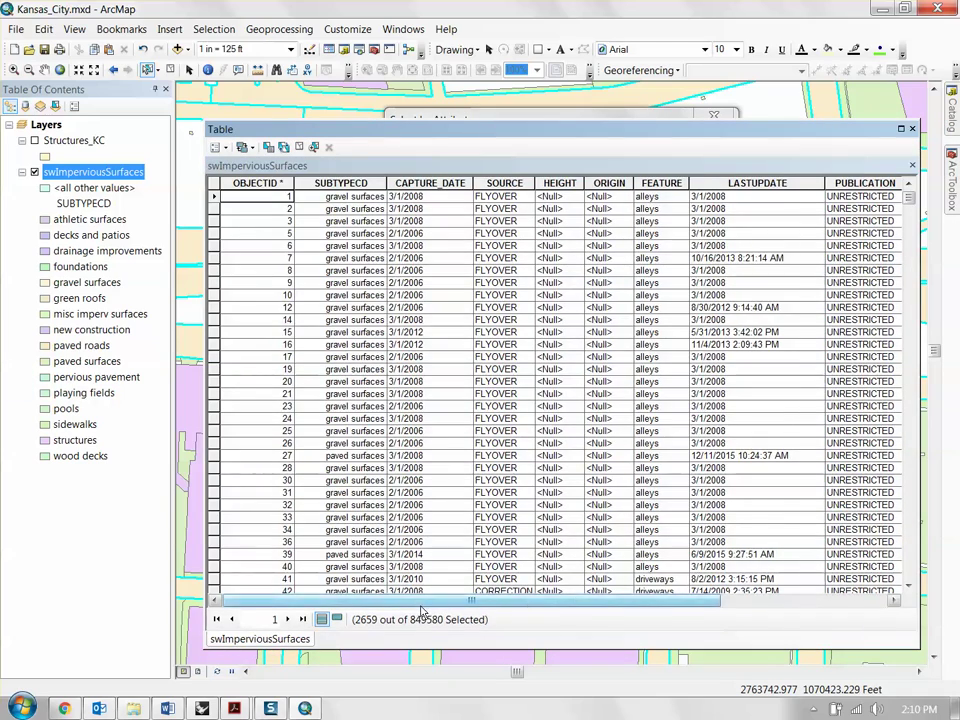
pyautogui.moveTo(425, 601)
pyautogui.mouseDown()
pyautogui.moveTo(613, 621)
pyautogui.moveTo(385, 615)
pyautogui.moveTo(673, 633)
pyautogui.moveTo(441, 618)
pyautogui.moveTo(648, 638)
pyautogui.moveTo(532, 688)
pyautogui.moveTo(553, 617)
pyautogui.moveTo(608, 612)
pyautogui.moveTo(418, 609)
pyautogui.mouseUp()
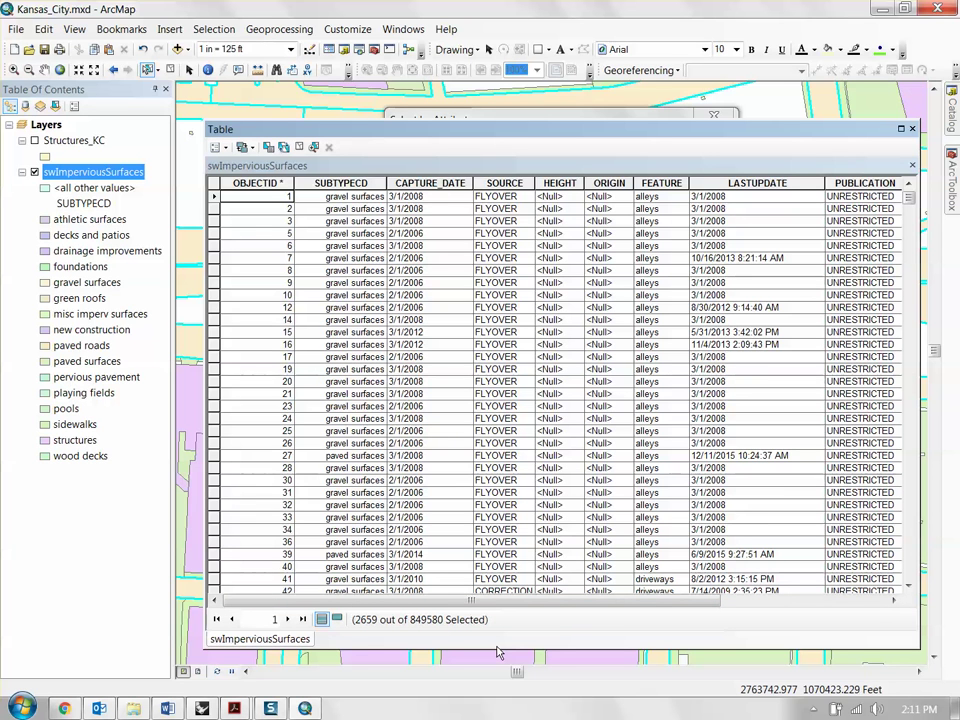
pyautogui.click(688, 100)
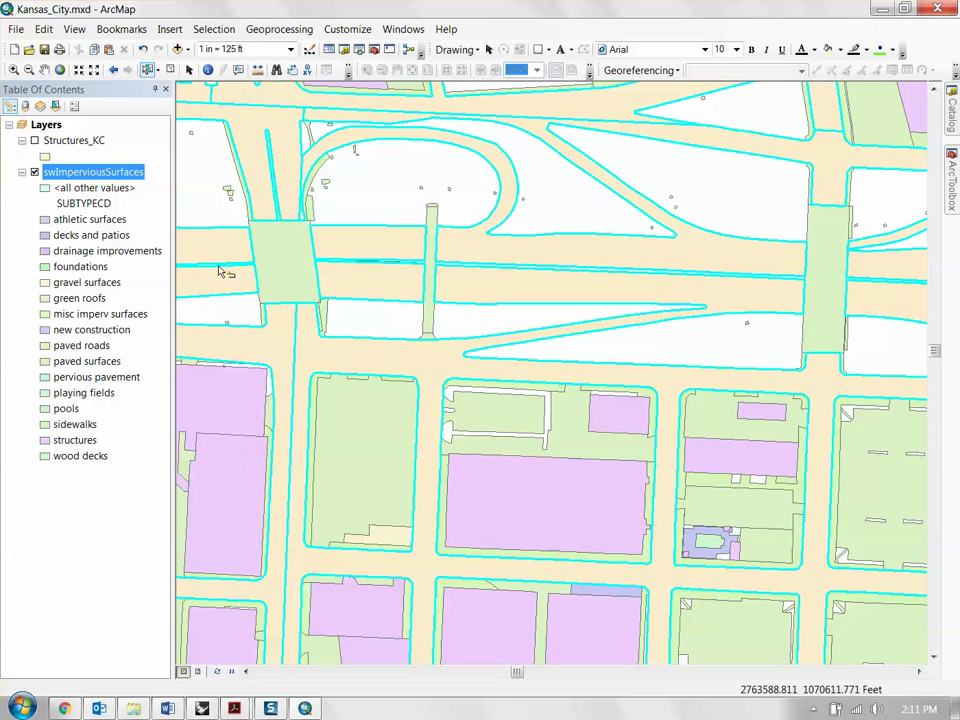
pyautogui.rightClick(70, 175)
pyautogui.moveTo(180, 446)
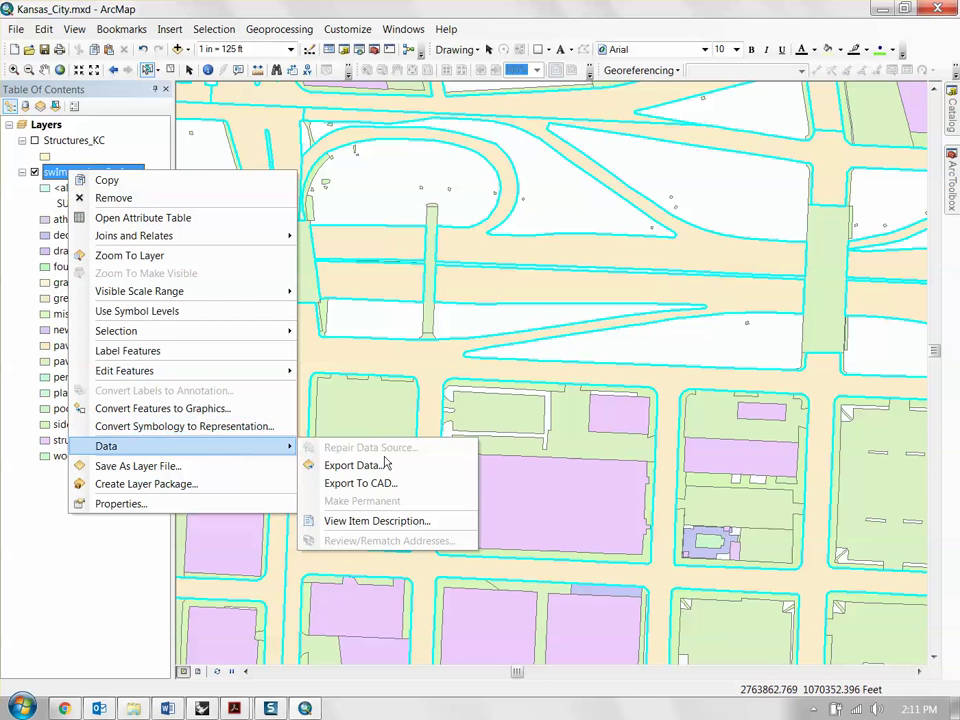
pyautogui.click(340, 484)
pyautogui.click(400, 313)
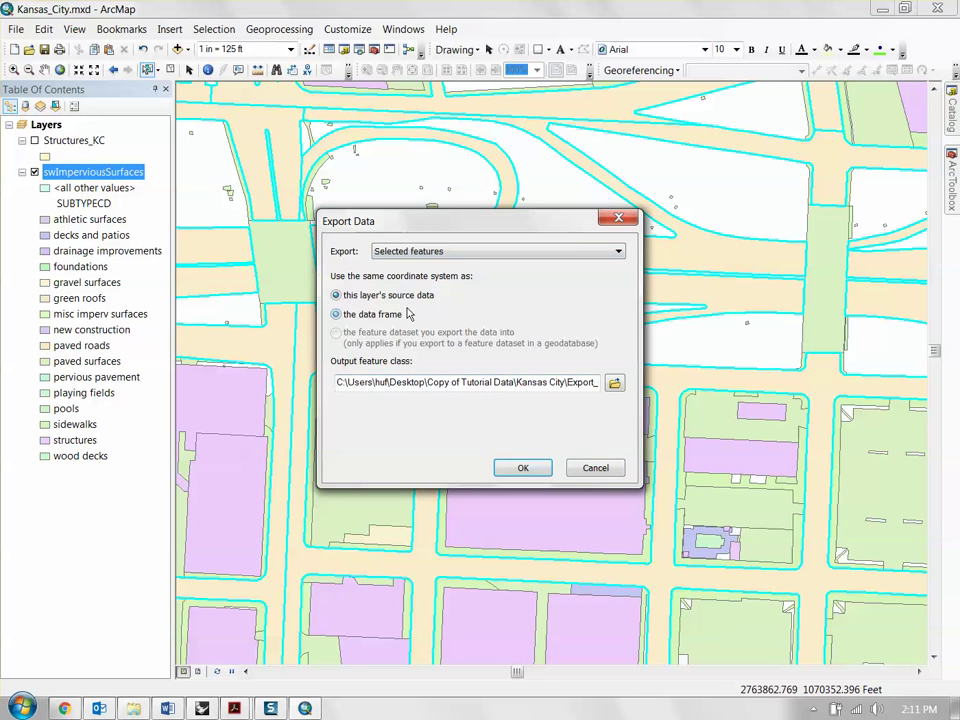
# Name the output shapefile roads_KC.shp in the Kansas City folder and run the export, adding it to the map
pyautogui.click(613, 383)
pyautogui.click(340, 282)
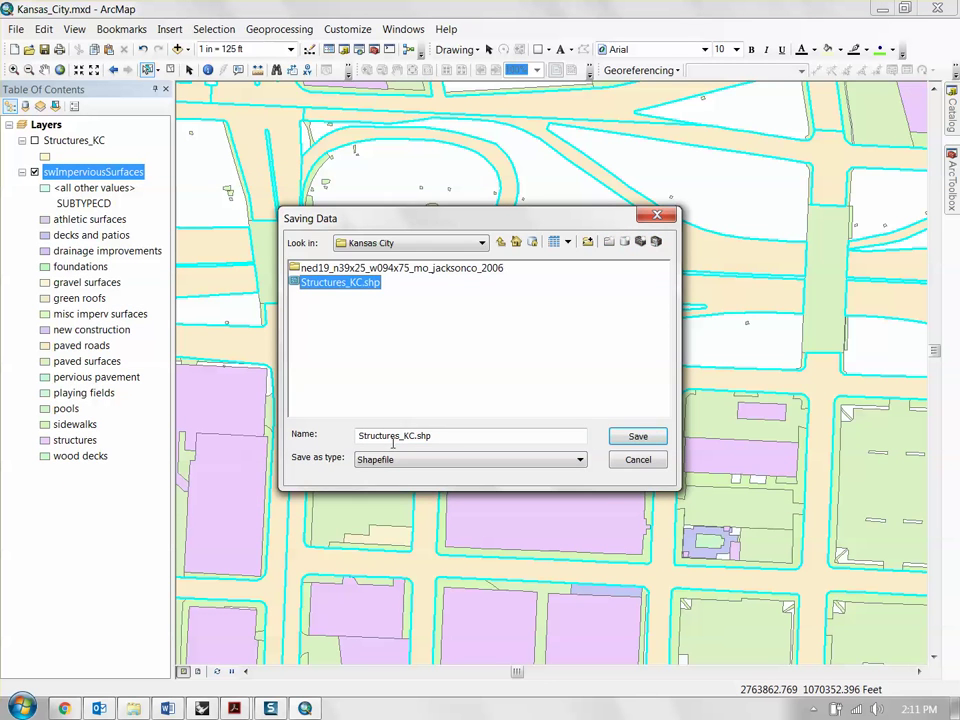
pyautogui.moveTo(409, 436); pyautogui.dragTo(357, 436)
pyautogui.write('roads')
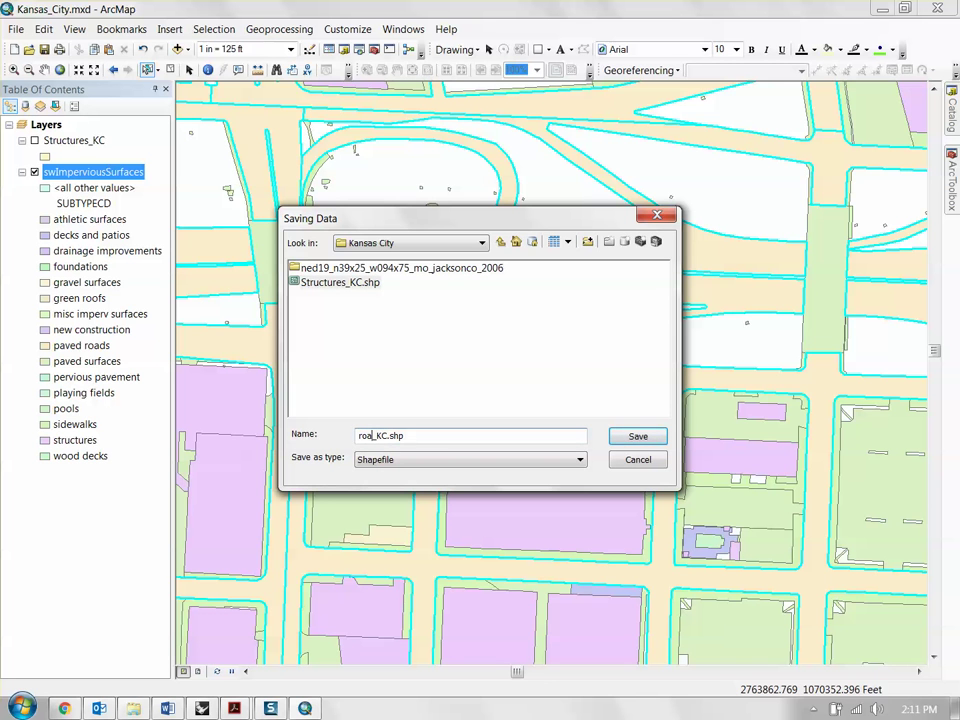
pyautogui.click(646, 437)
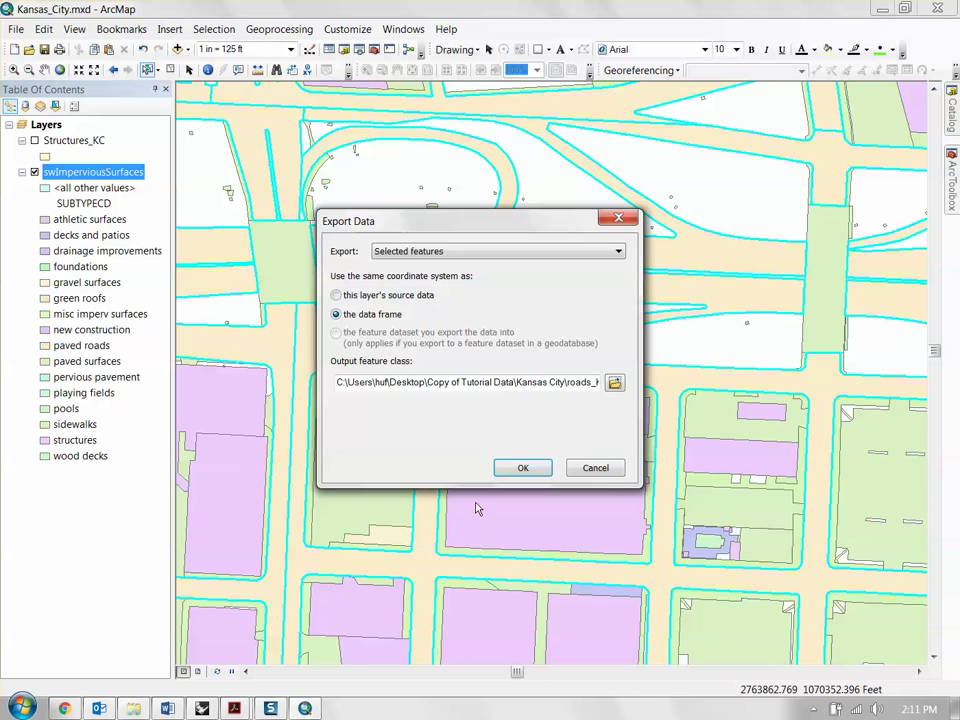
pyautogui.click(522, 467)
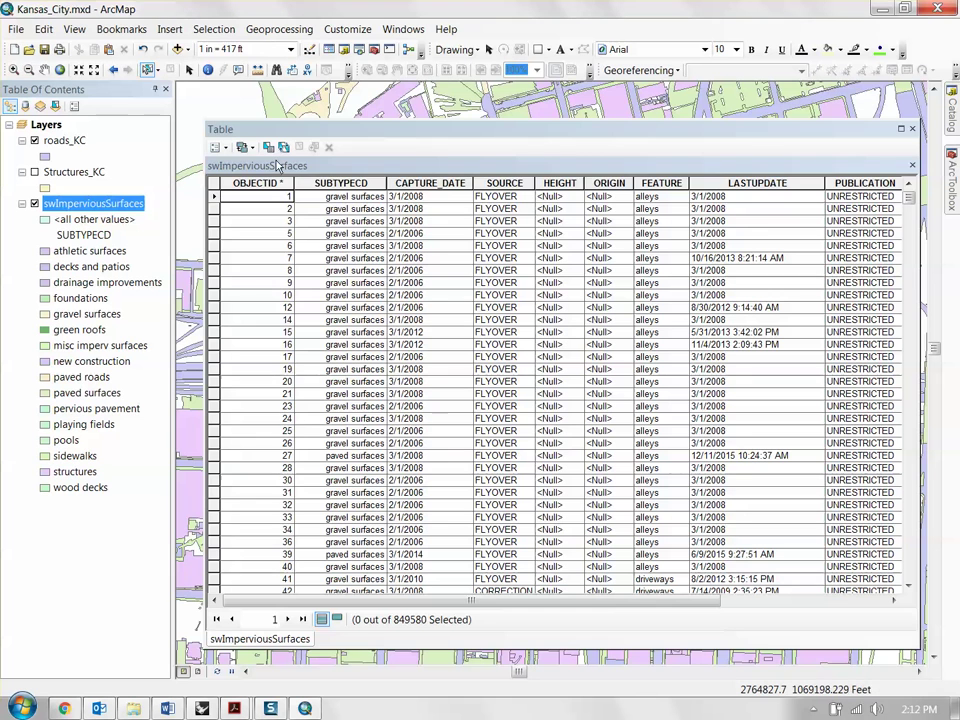
# Start a Select by Attributes query on swImperviousSurfaces with SUBTYPECD = and list the field's unique values
pyautogui.click(217, 147)
pyautogui.click(253, 186)
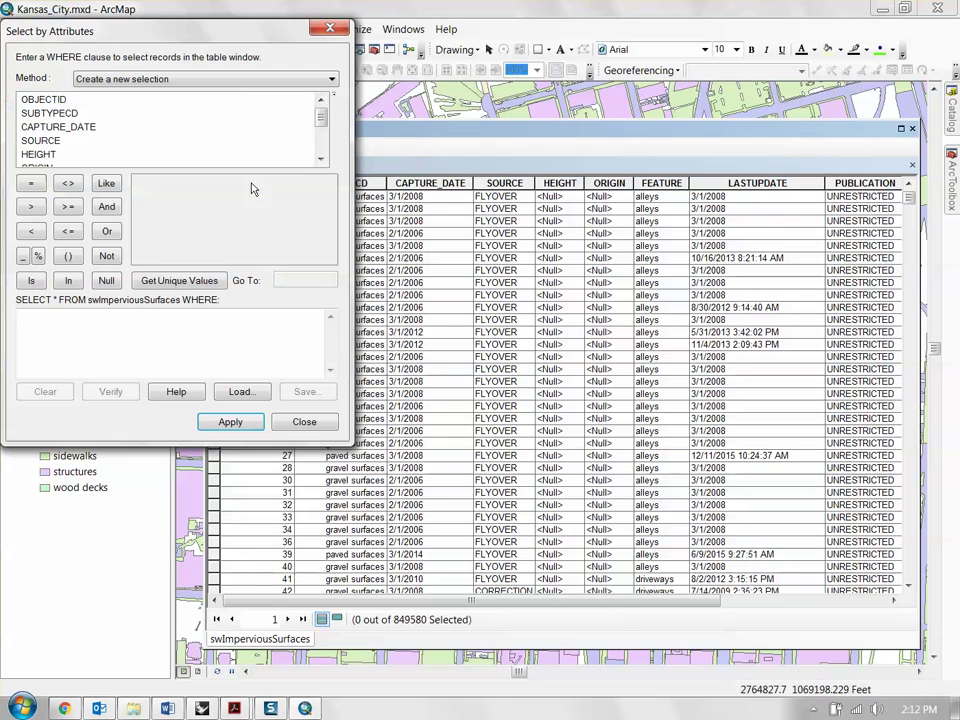
pyautogui.click(50, 113)
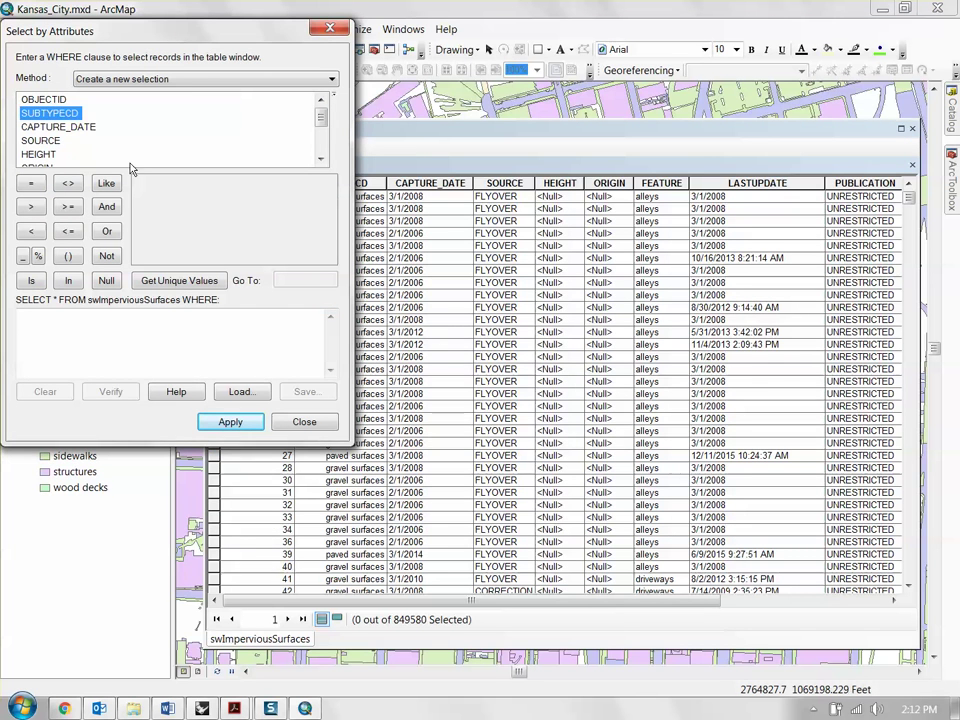
pyautogui.doubleClick(50, 113)
pyautogui.write('=')
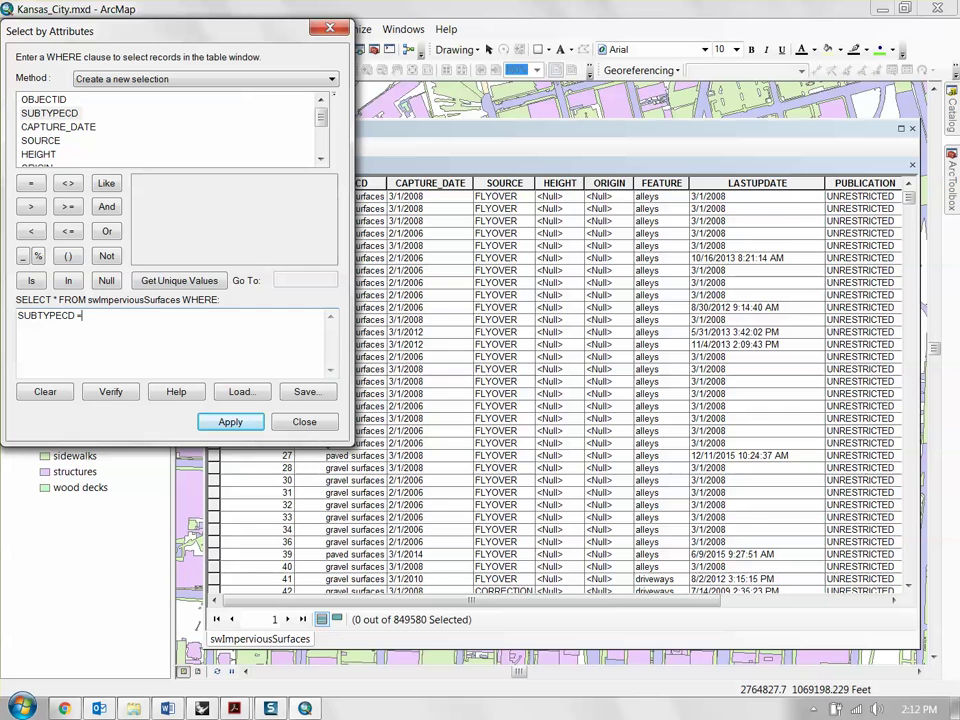
pyautogui.click(163, 281)
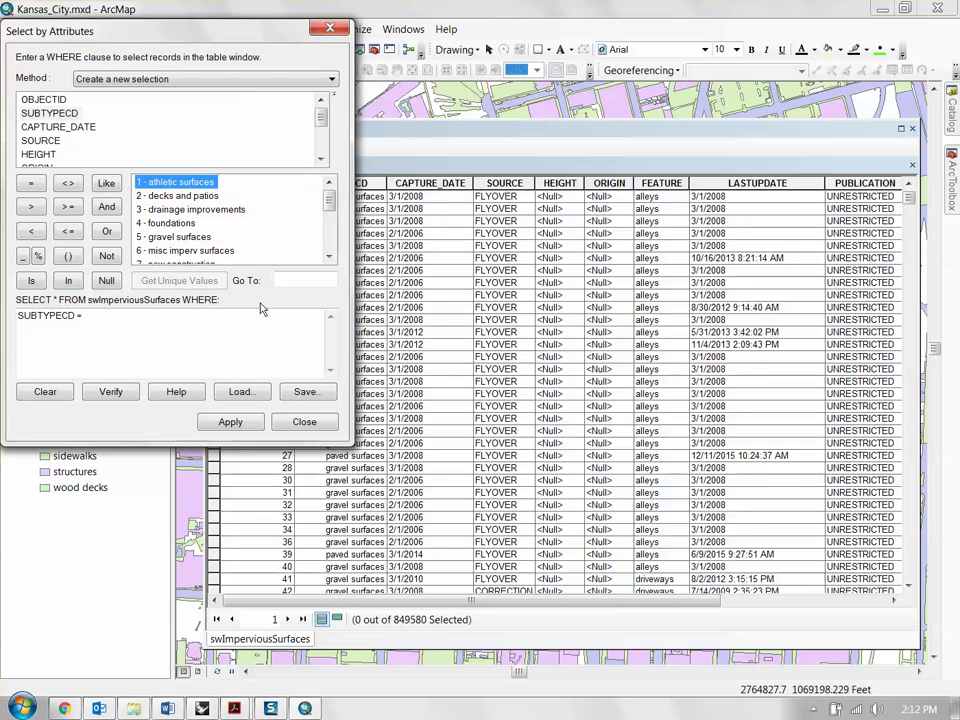
# Complete the WHERE clause as SUBTYPECD = 14 OR SUBTYPECD = 17 for structures and green roofs, and apply it as a new selection
pyautogui.click(199, 339)
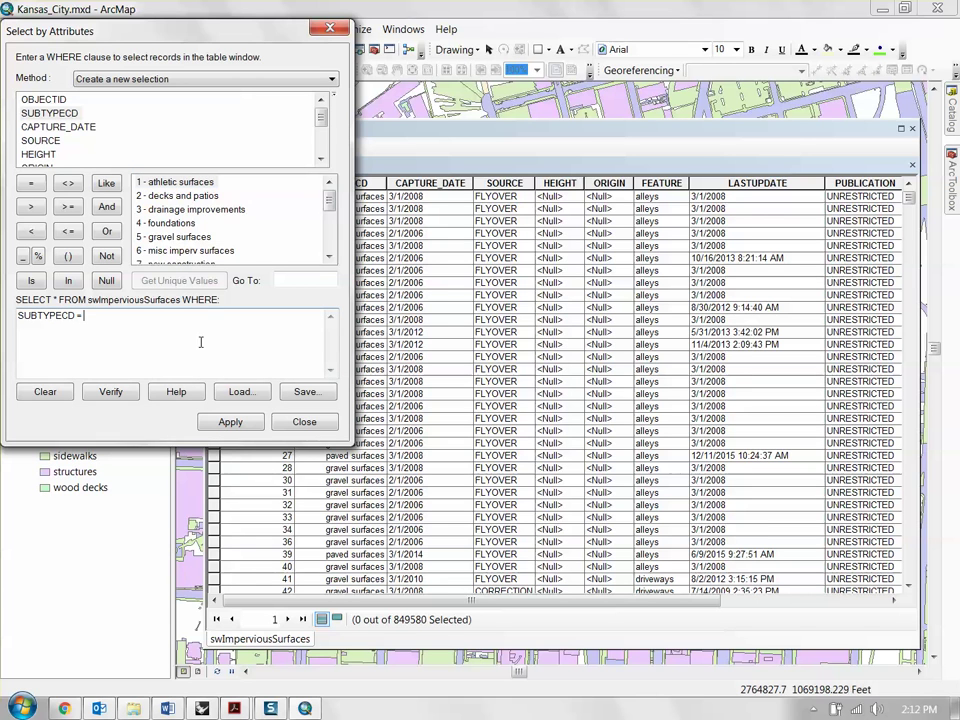
pyautogui.moveTo(332, 199); pyautogui.dragTo(332, 234)
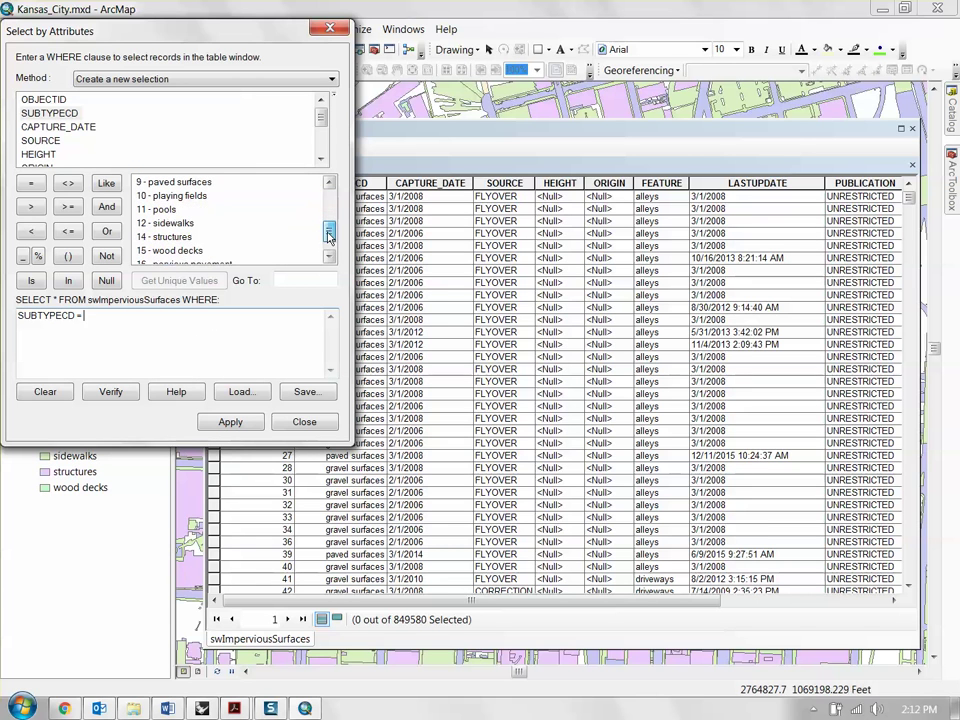
pyautogui.doubleClick(175, 237)
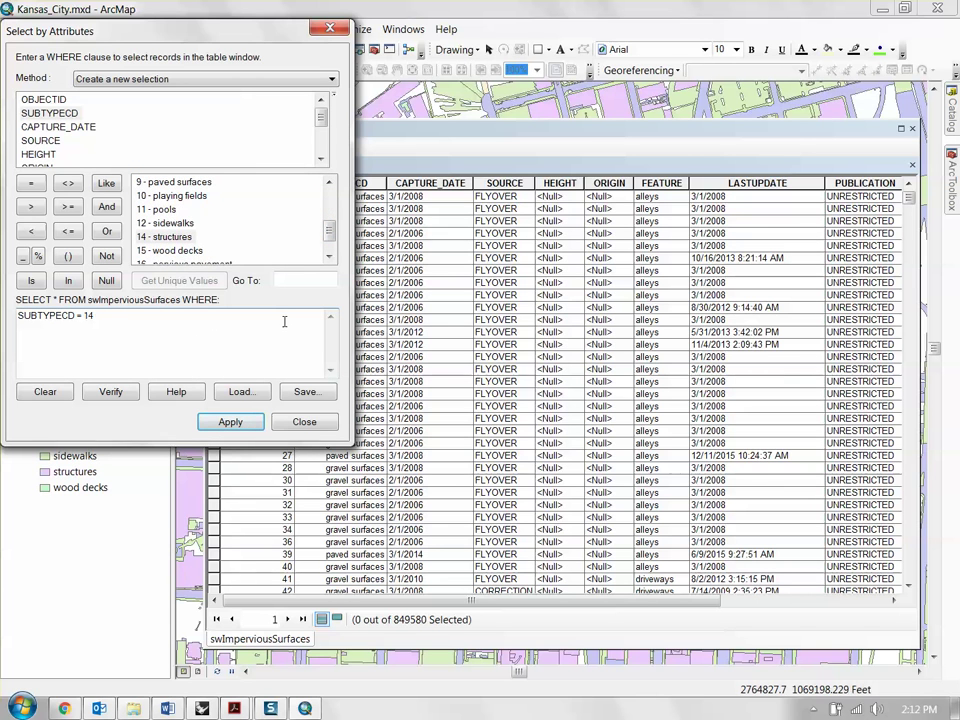
pyautogui.click(106, 231)
pyautogui.doubleClick(66, 116)
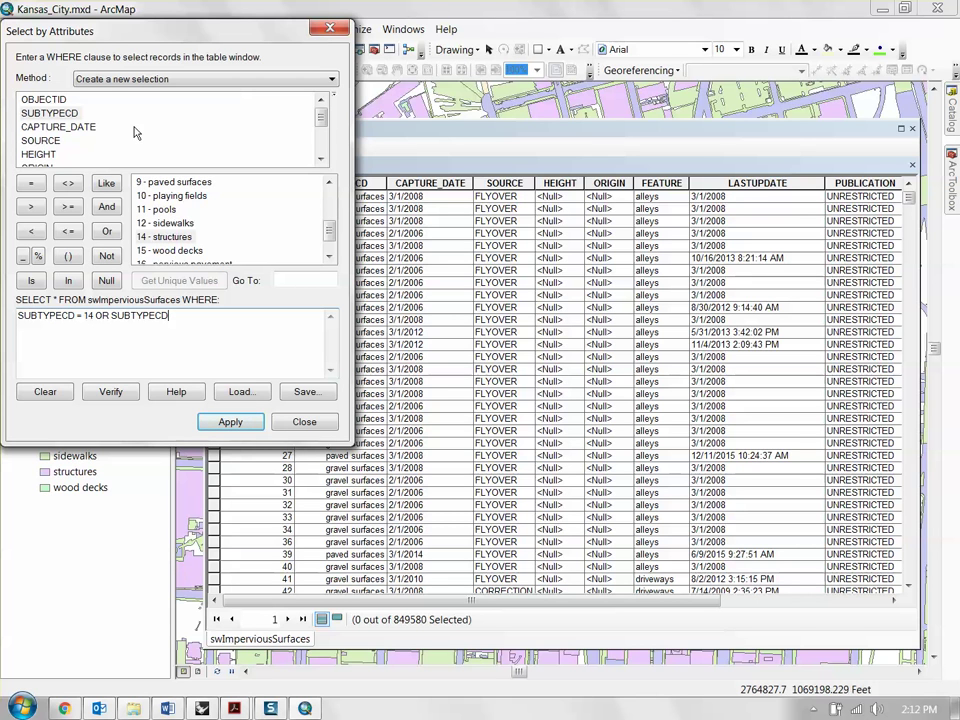
pyautogui.moveTo(326, 234); pyautogui.dragTo(327, 242)
pyautogui.doubleClick(183, 251)
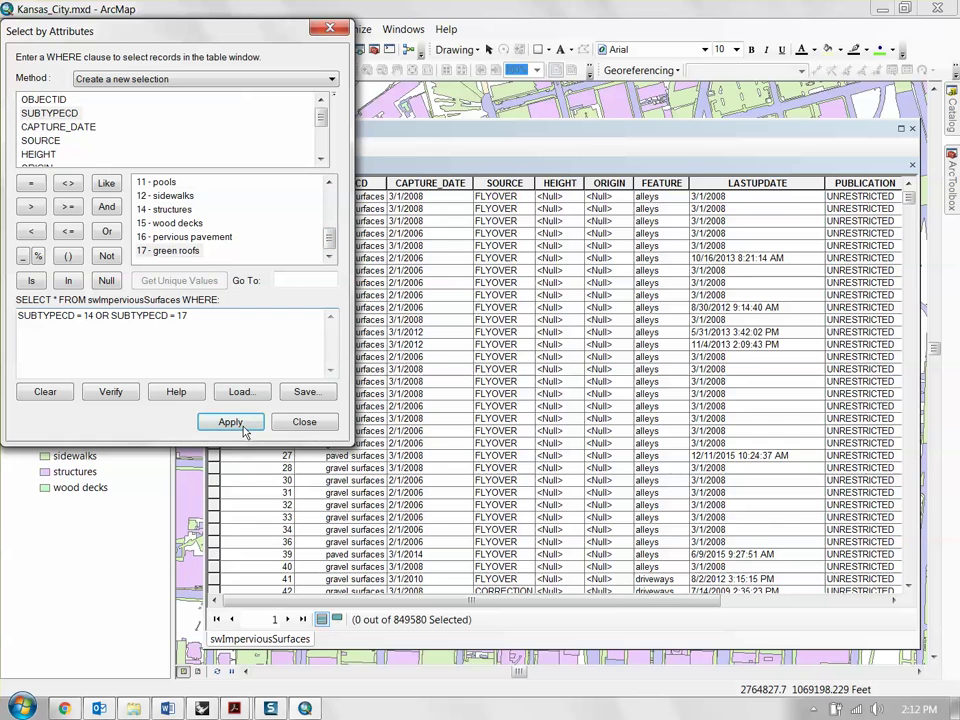
pyautogui.click(230, 421)
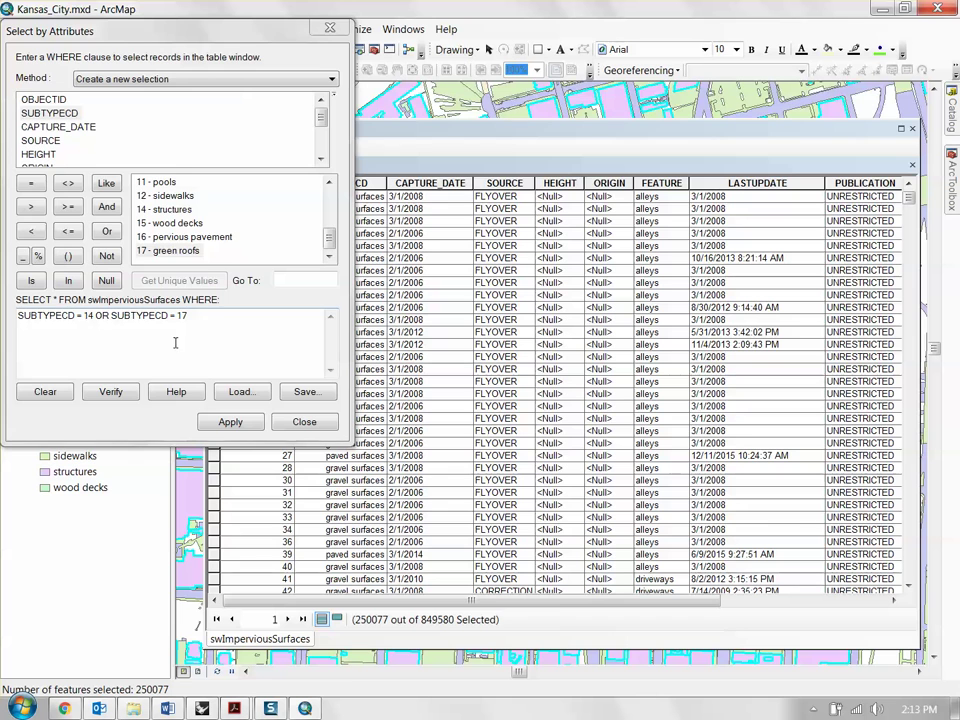
# Close the query, review only the selected structure and green roof records in the table, and clear the selection
pyautogui.click(304, 421)
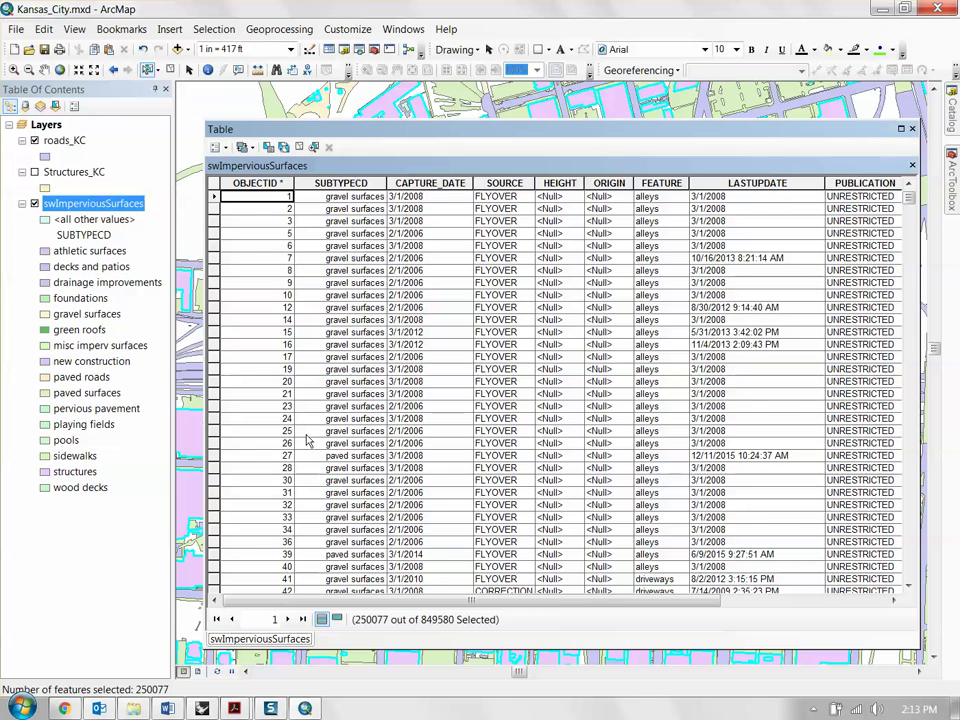
pyautogui.click(336, 619)
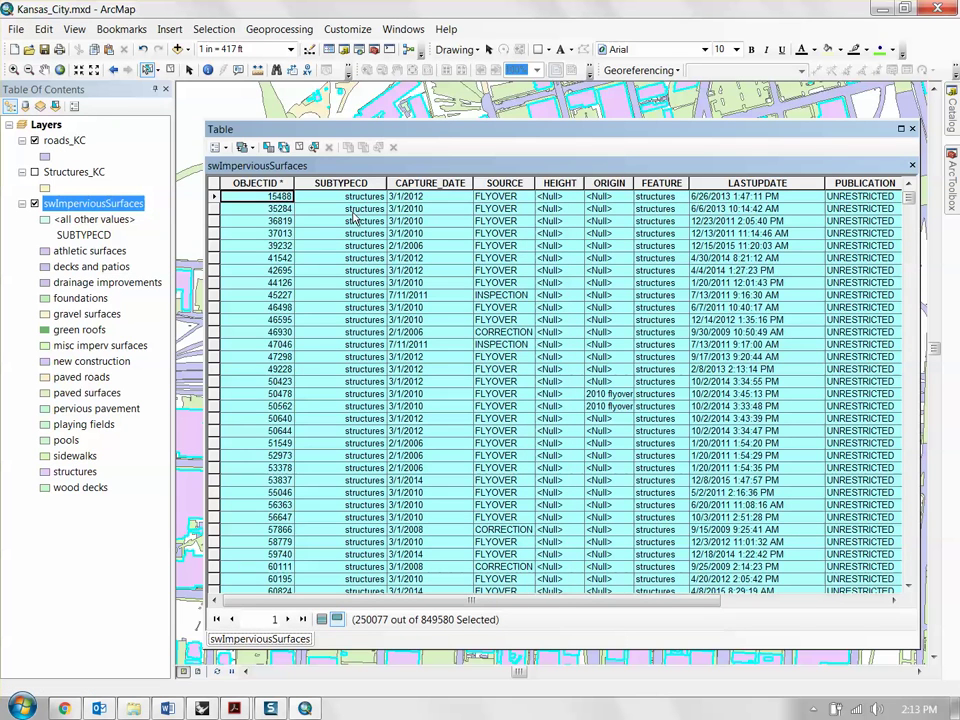
pyautogui.moveTo(909, 197); pyautogui.dragTo(835, 230)
pyautogui.click(298, 147)
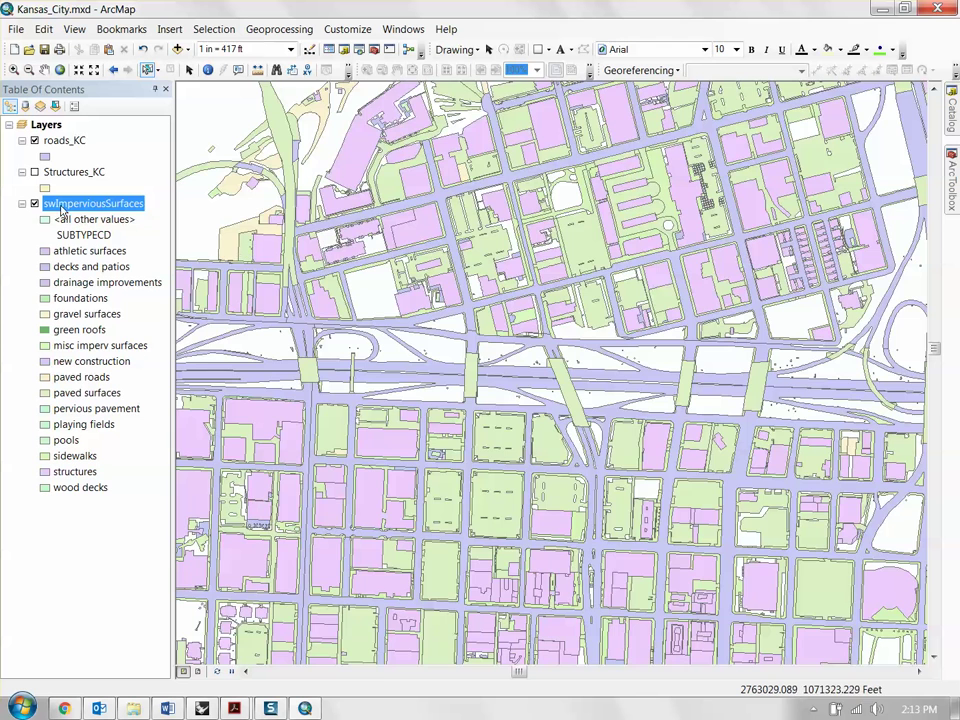
# Display only the Structures_KC layer, hiding roads_KC and swImperviousSurfaces, and collapse the swImperviousSurfaces legend
pyautogui.click(34, 204)
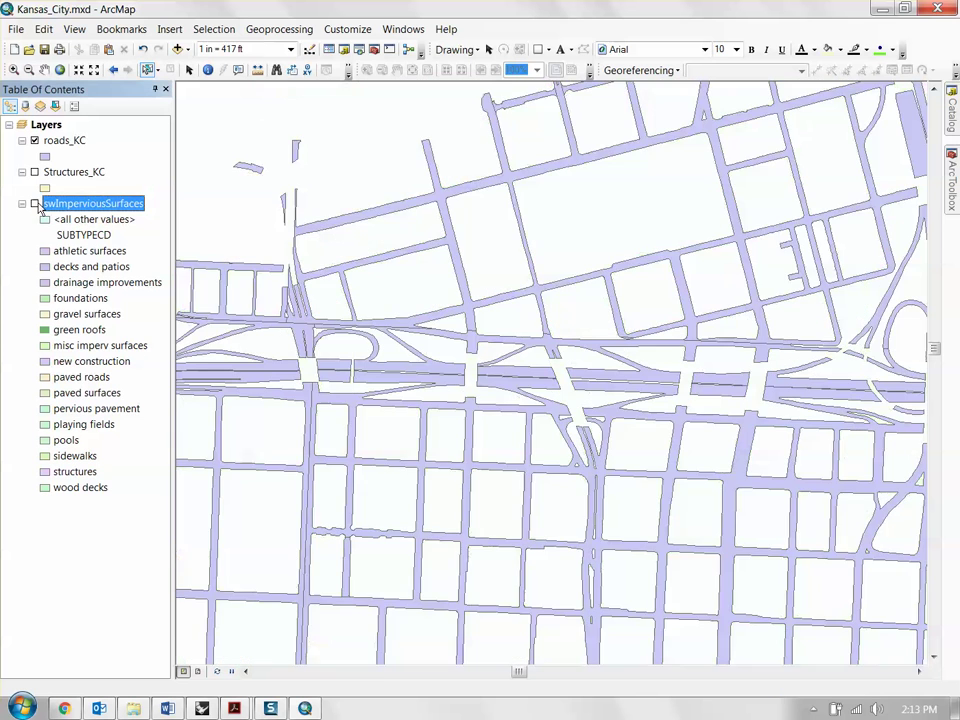
pyautogui.click(35, 141)
pyautogui.click(34, 172)
pyautogui.click(21, 204)
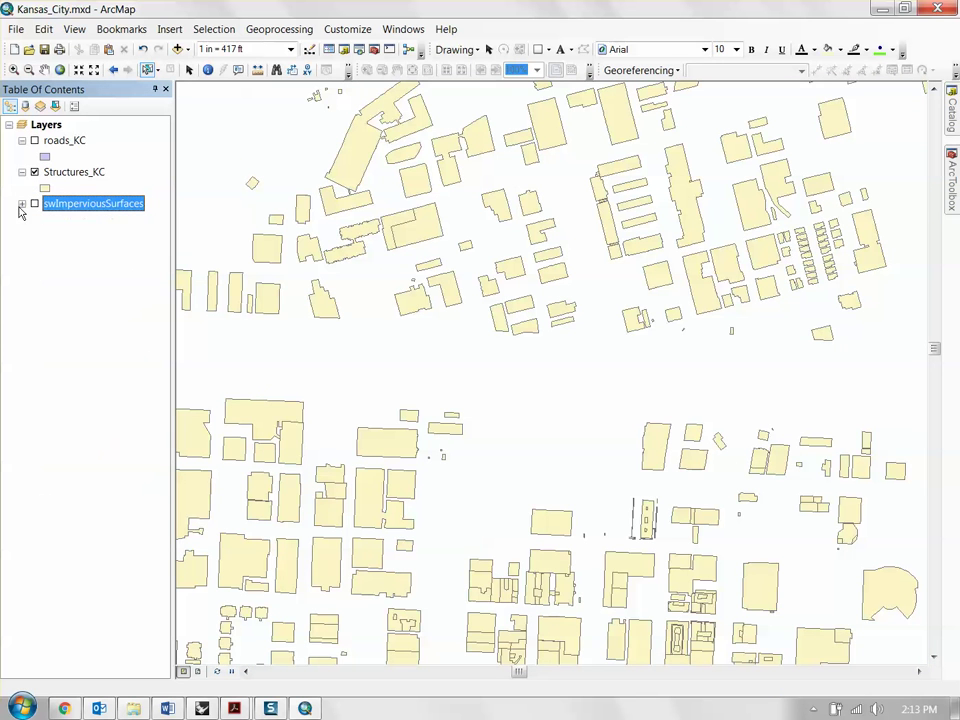
pyautogui.click(188, 69)
pyautogui.scroll(3, 512, 298)
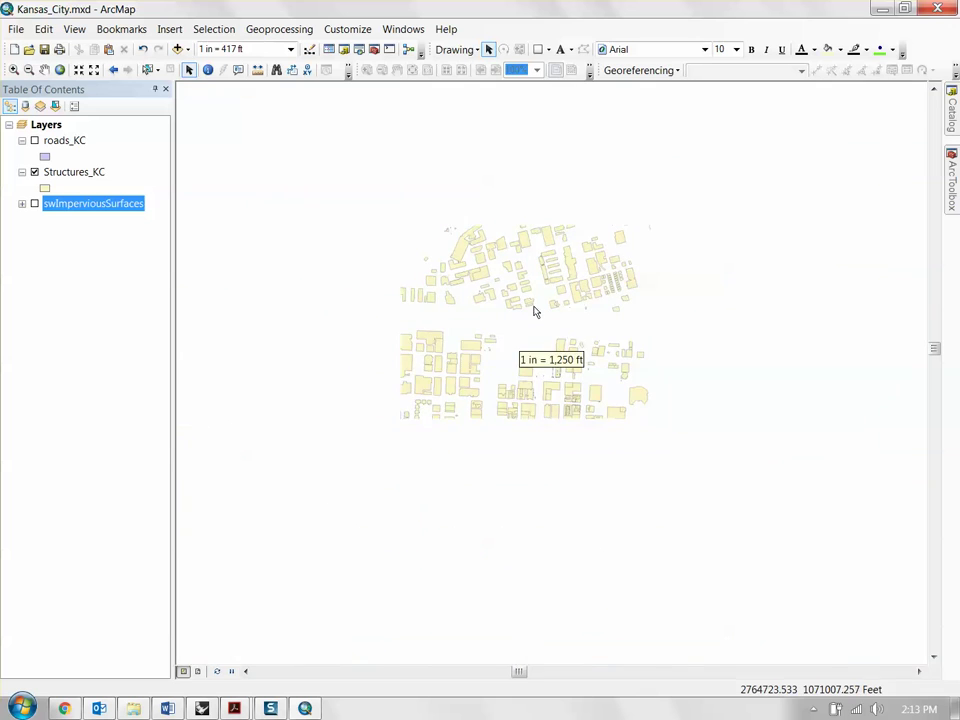
pyautogui.moveTo(530, 305); pyautogui.dragTo(572, 291)
pyautogui.scroll(1, 500, 285)
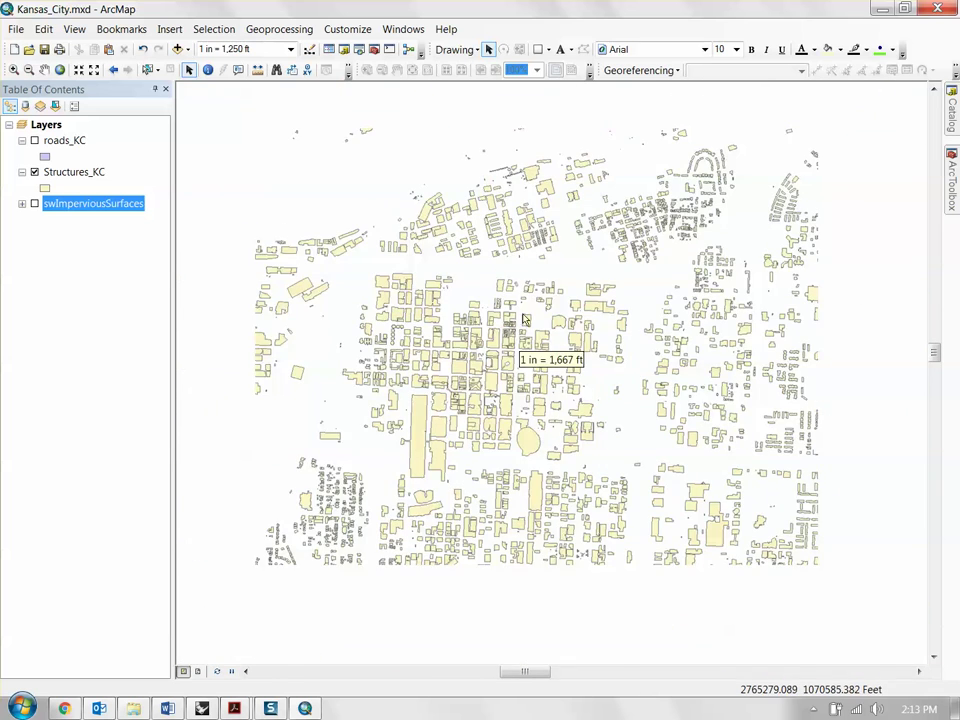
pyautogui.moveTo(450, 292); pyautogui.dragTo(477, 314)
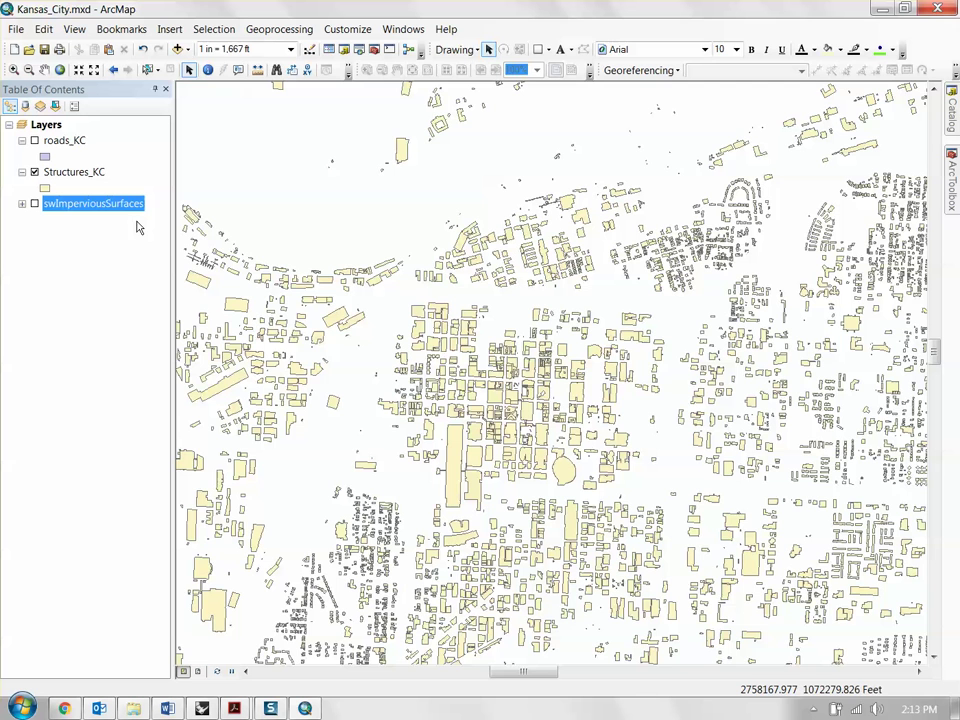
pyautogui.moveTo(656, 381); pyautogui.dragTo(614, 378)
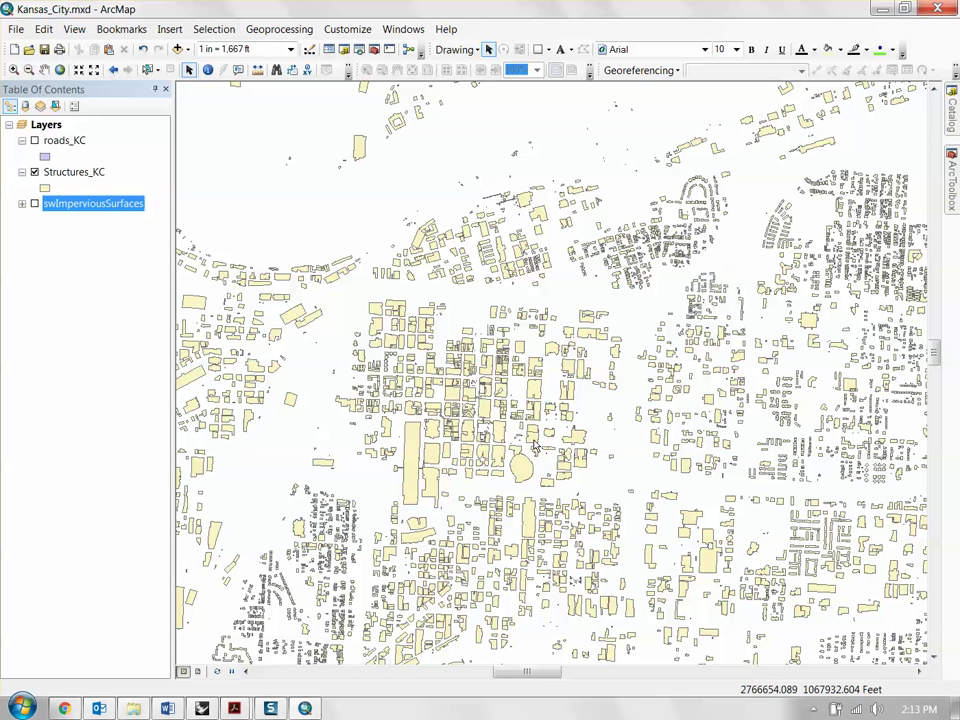
# Examine the SHAPE_Area values in the Structures_KC attribute table and close the table
pyautogui.click(71, 175)
pyautogui.rightClick(74, 177)
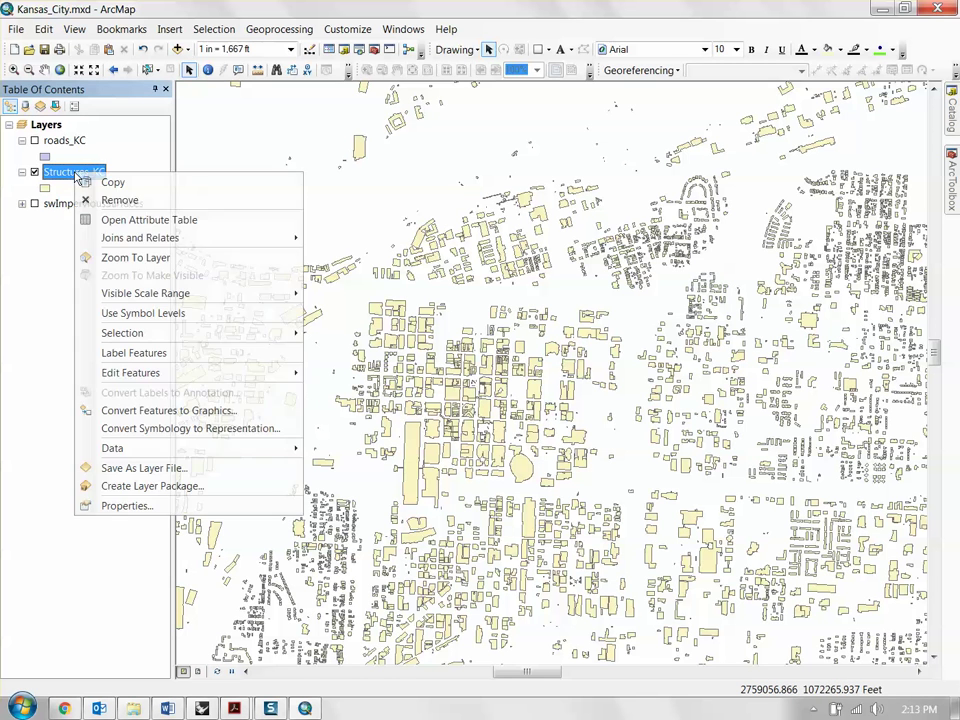
pyautogui.click(161, 219)
pyautogui.moveTo(444, 606); pyautogui.dragTo(761, 630)
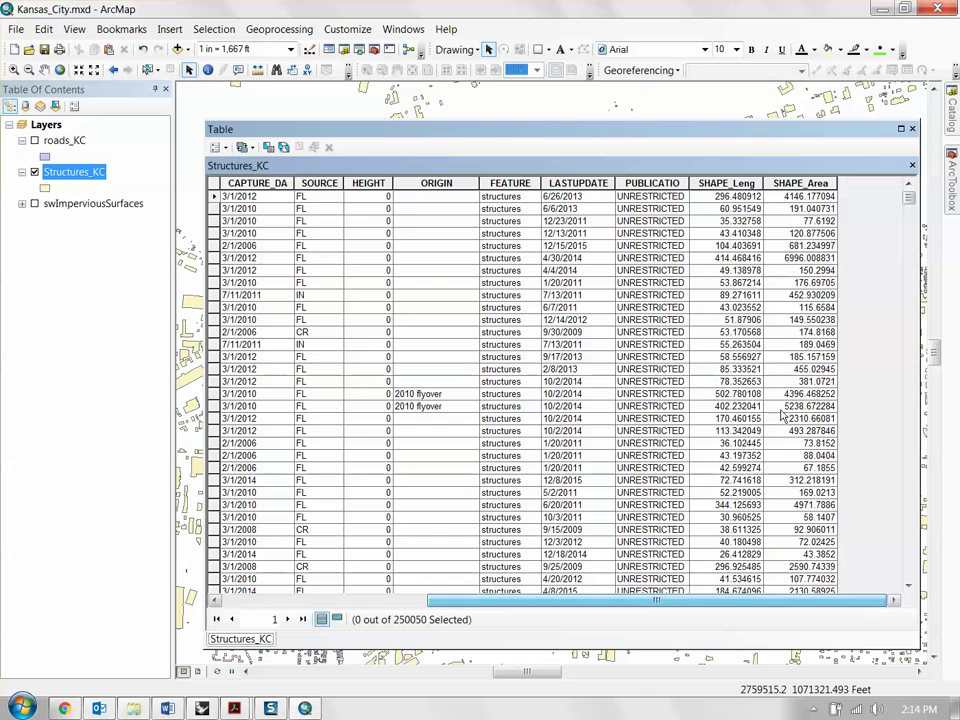
pyautogui.click(821, 207)
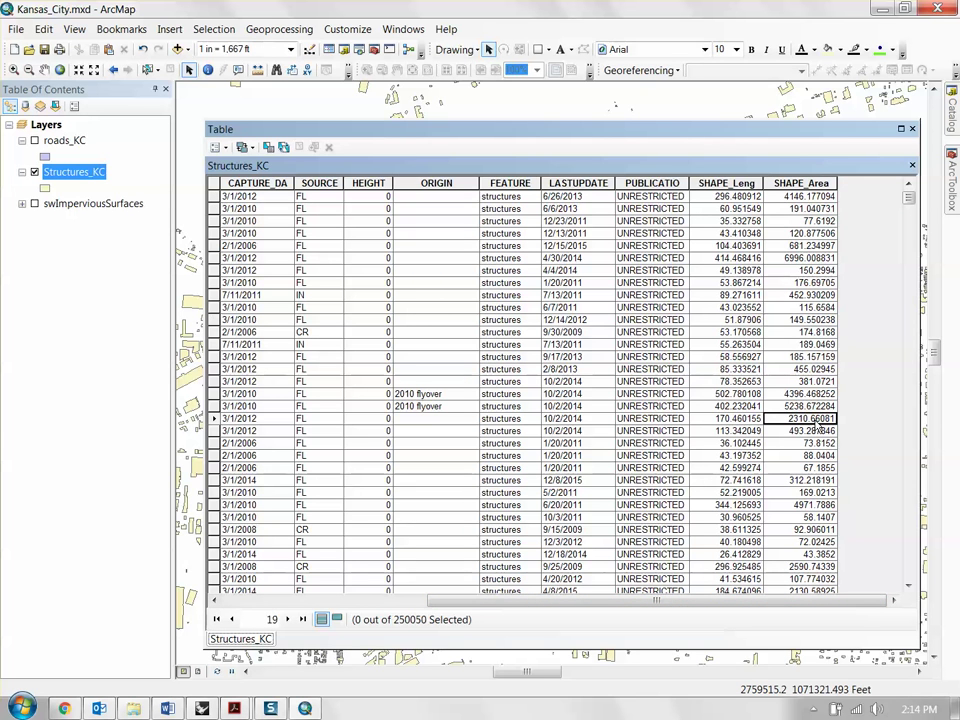
pyautogui.click(800, 418)
pyautogui.click(912, 129)
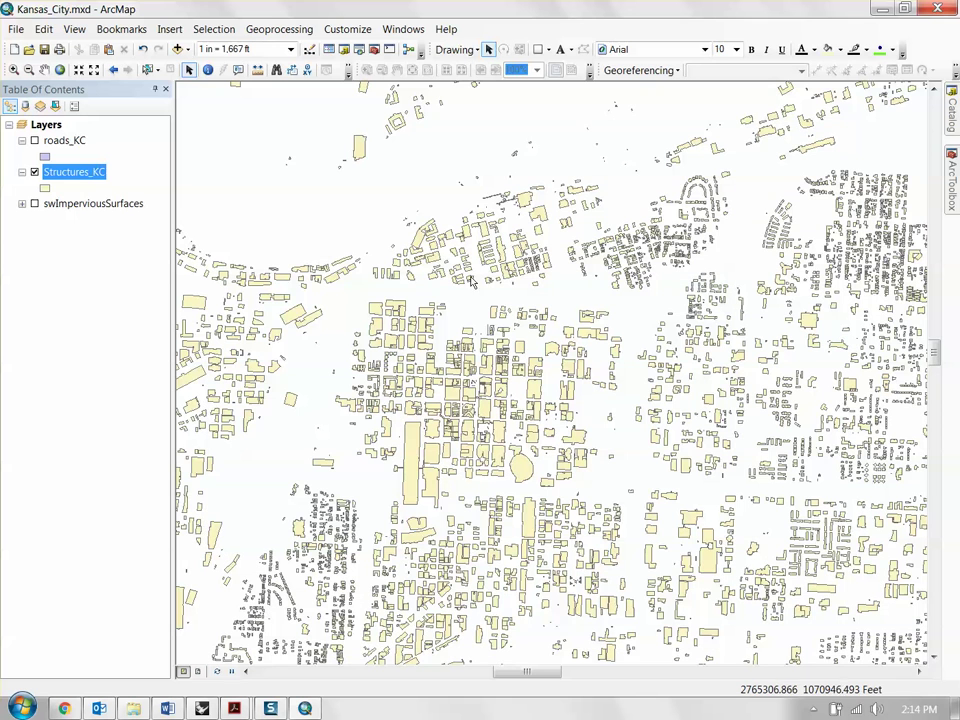
# Set the Structures_KC layer's single symbol to a black fill with no outline color and apply it
pyautogui.doubleClick(80, 177)
pyautogui.moveTo(475, 165); pyautogui.dragTo(527, 152)
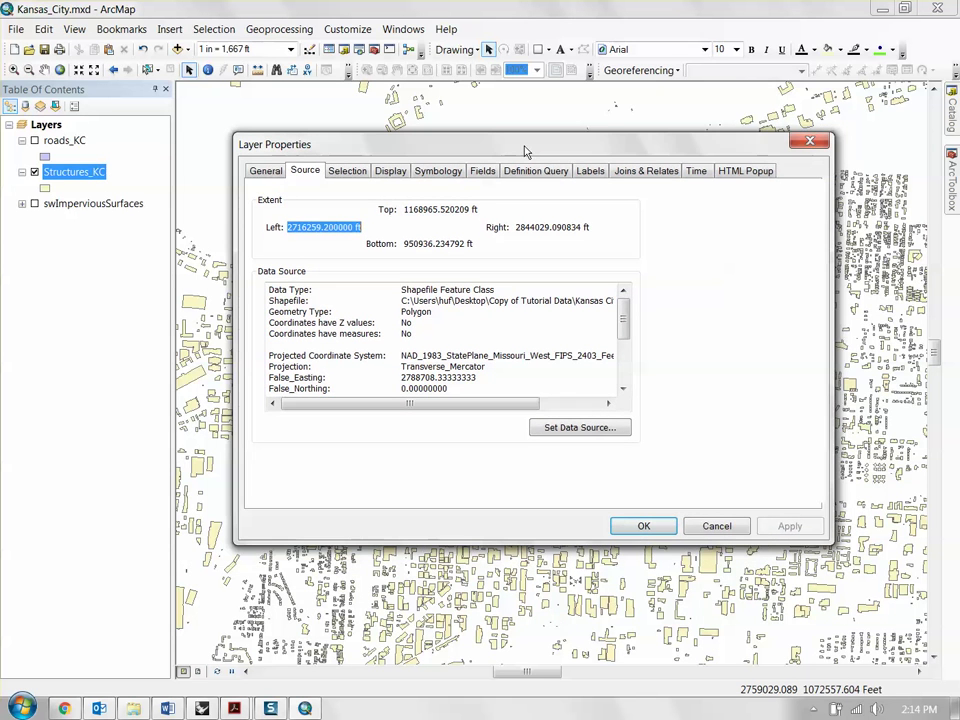
pyautogui.click(447, 176)
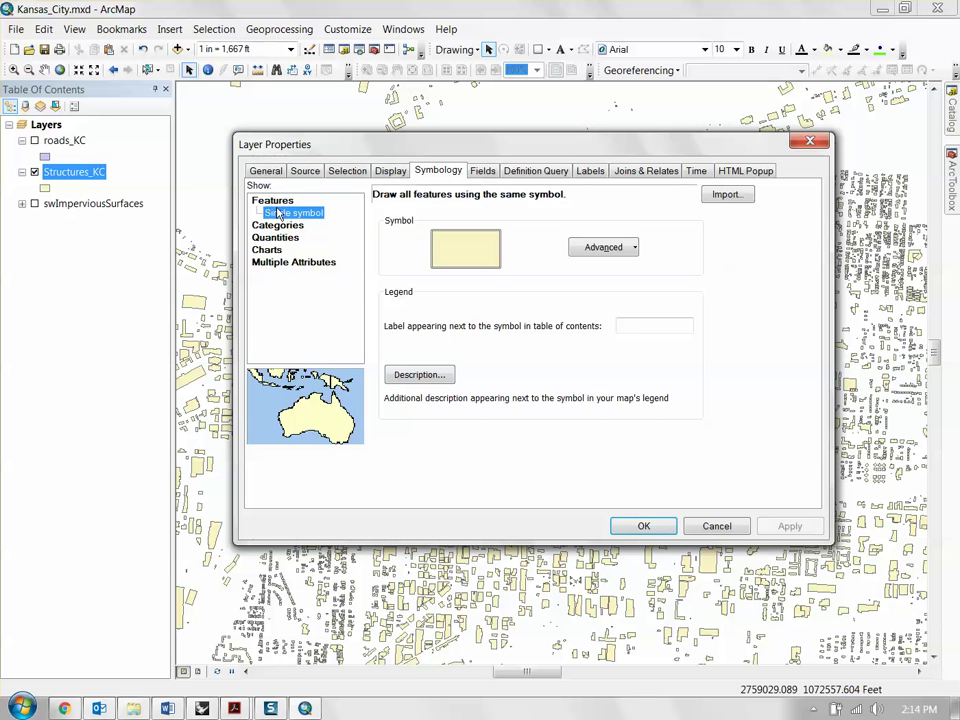
pyautogui.moveTo(450, 144); pyautogui.dragTo(466, 170)
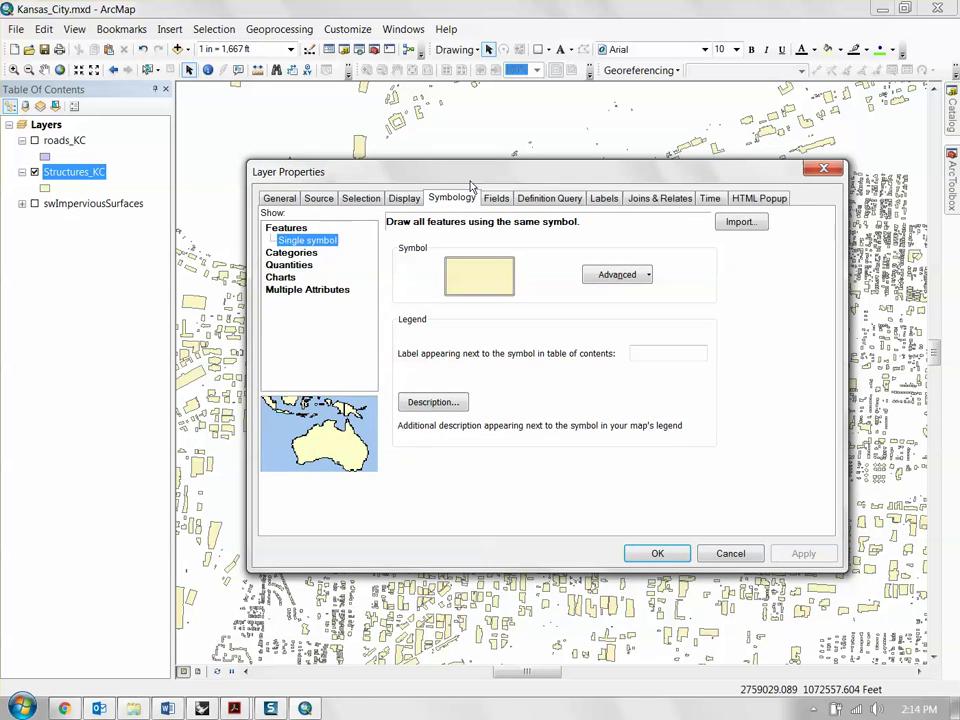
pyautogui.click(481, 288)
pyautogui.click(763, 289)
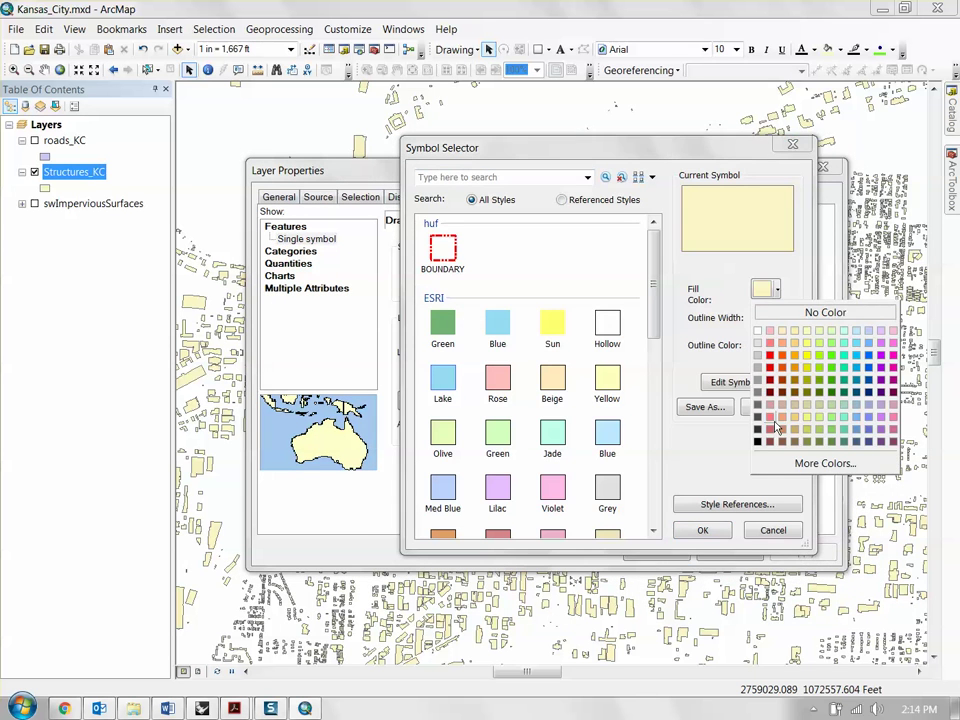
pyautogui.click(760, 449)
pyautogui.click(765, 347)
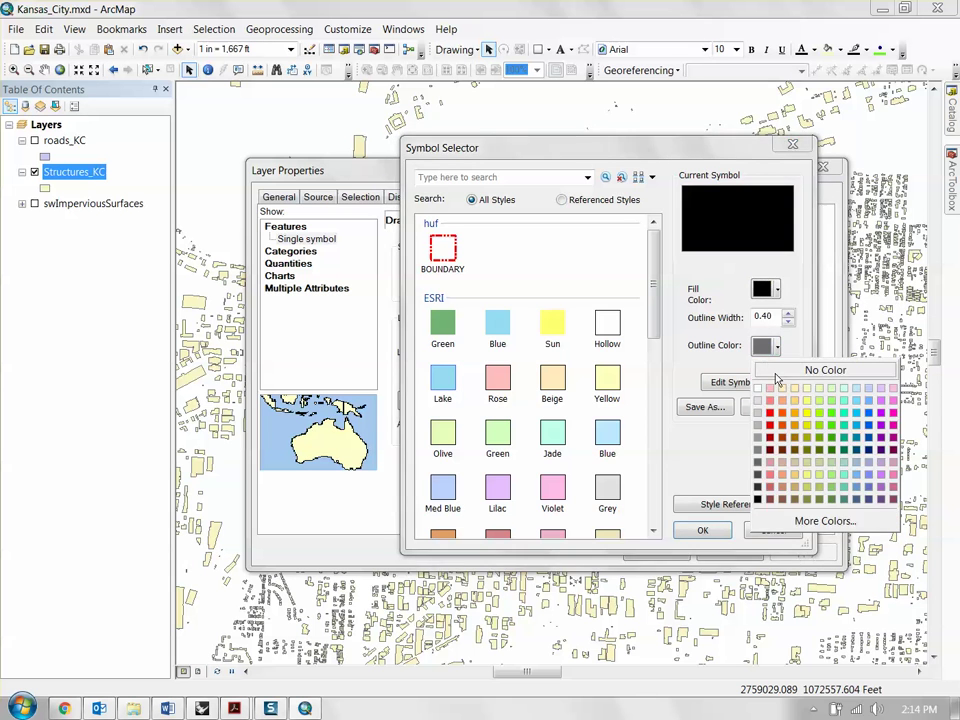
pyautogui.click(782, 370)
pyautogui.click(705, 531)
pyautogui.click(797, 552)
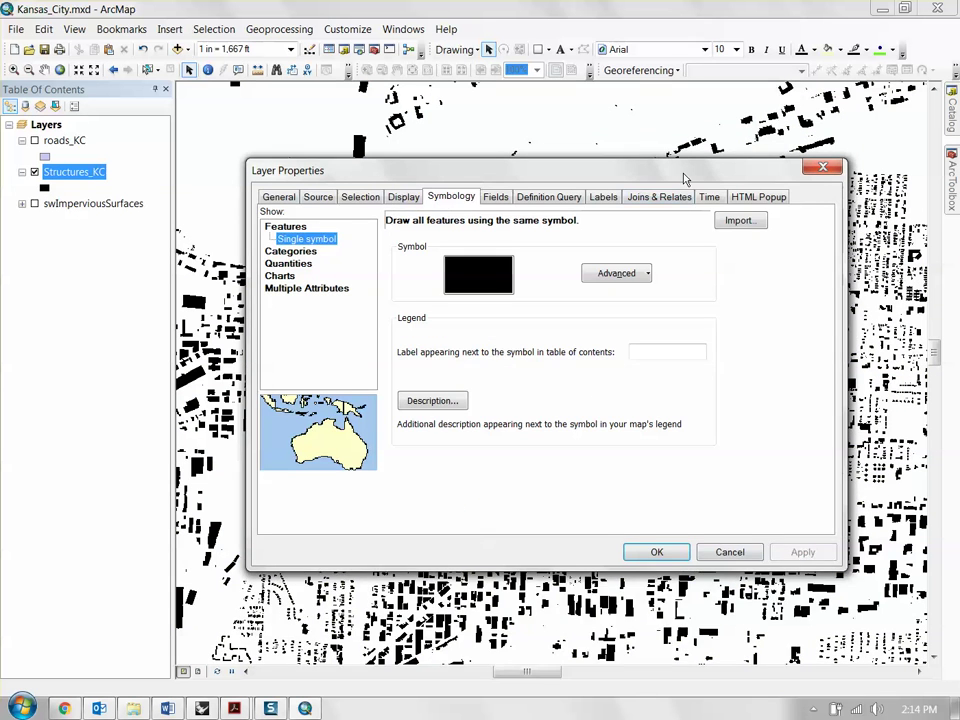
# Symbolize Structures_KC with graduated colors based on the SHAPE_Area field, using five natural breaks classes, and apply it
pyautogui.moveTo(683, 177); pyautogui.dragTo(665, 166)
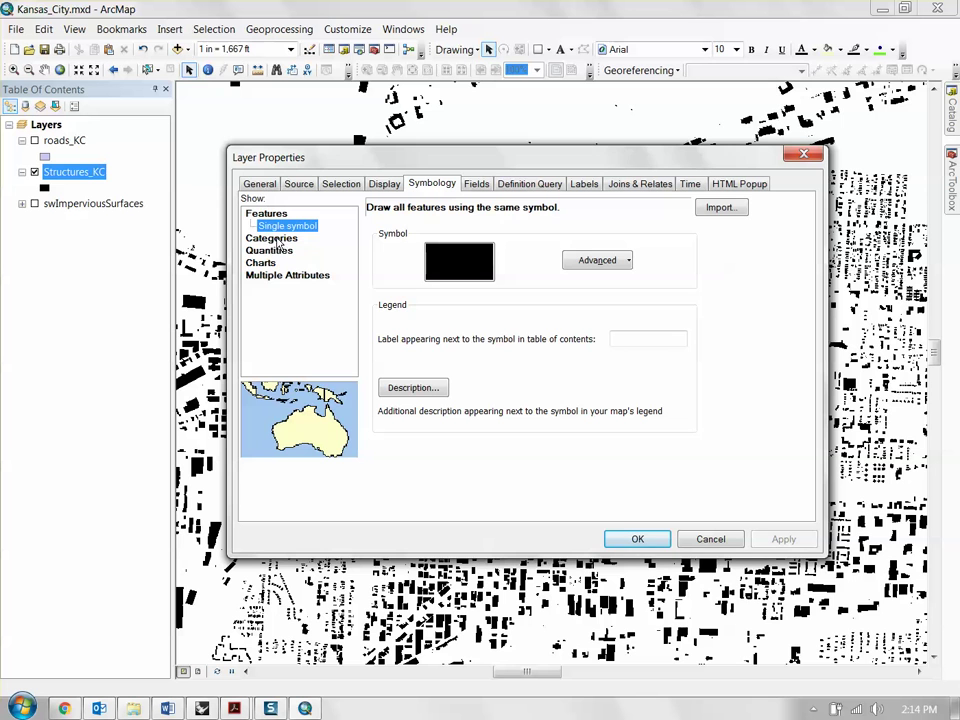
pyautogui.click(270, 250)
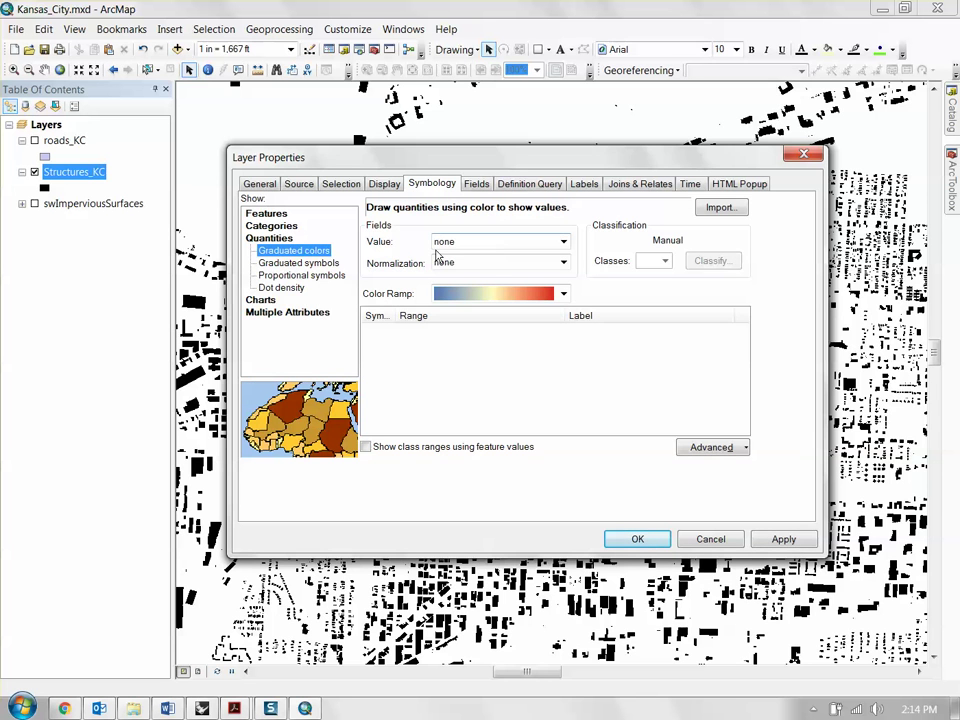
pyautogui.moveTo(538, 163); pyautogui.dragTo(540, 139)
pyautogui.click(550, 219)
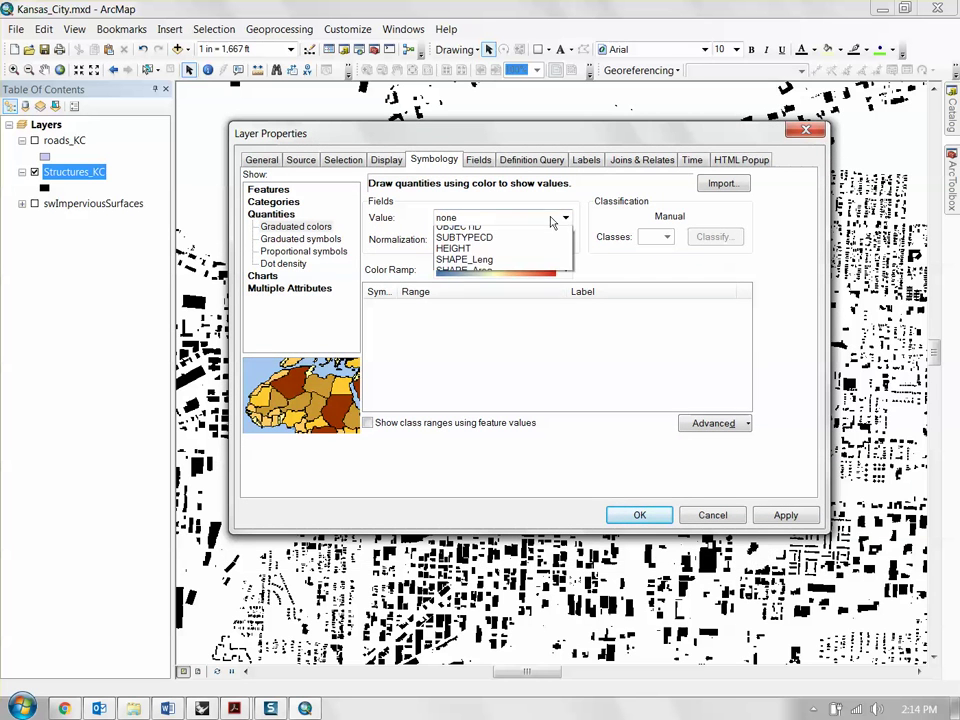
pyautogui.click(545, 218)
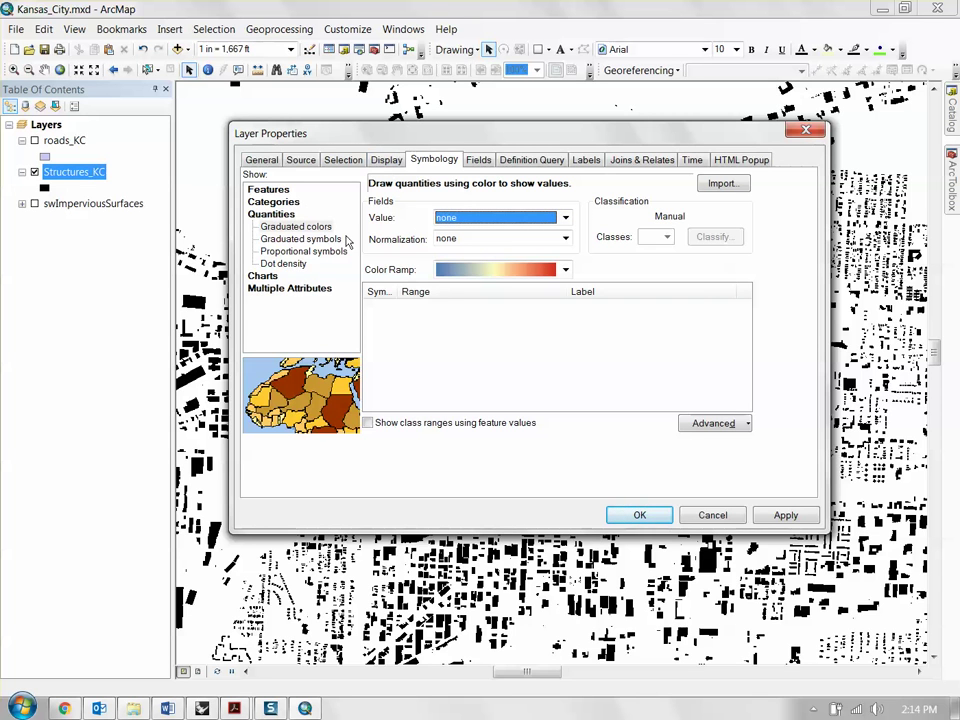
pyautogui.click(292, 227)
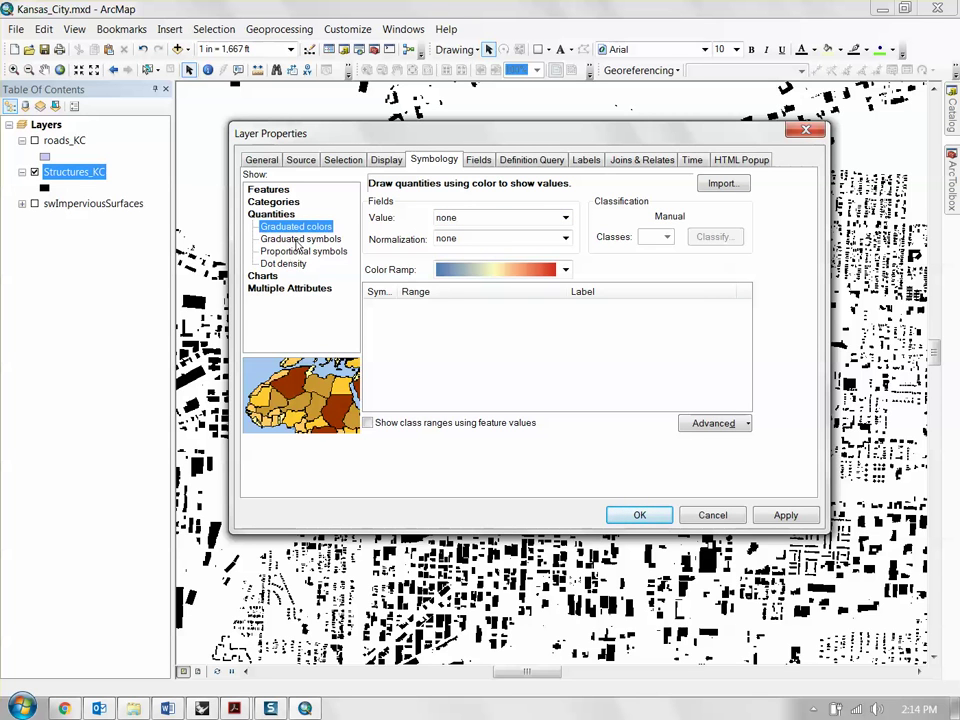
pyautogui.click(565, 218)
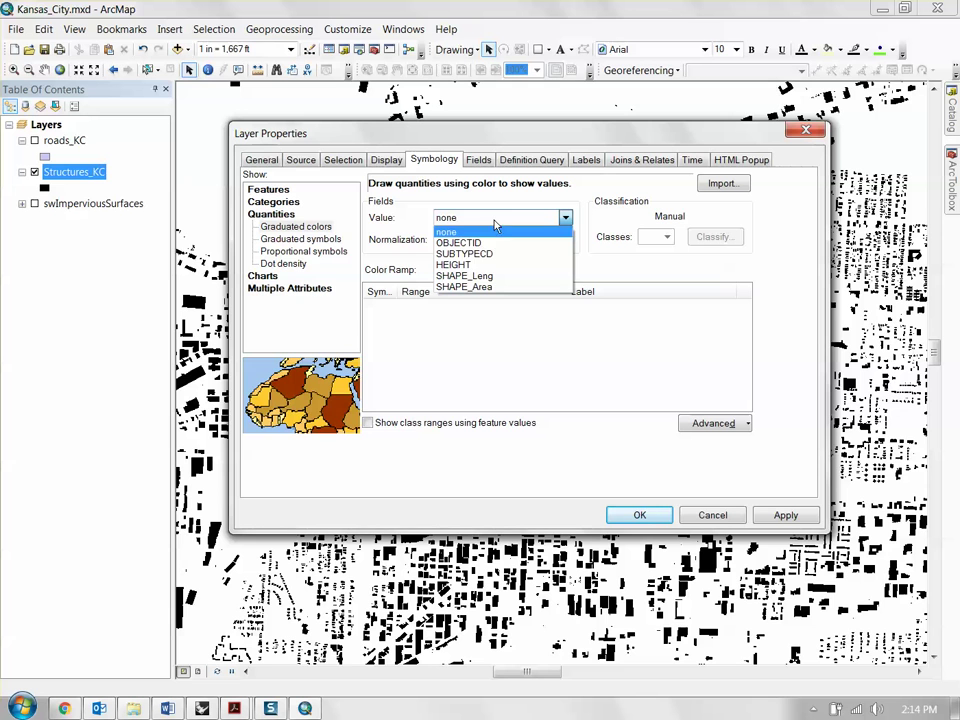
pyautogui.click(456, 289)
pyautogui.click(613, 419)
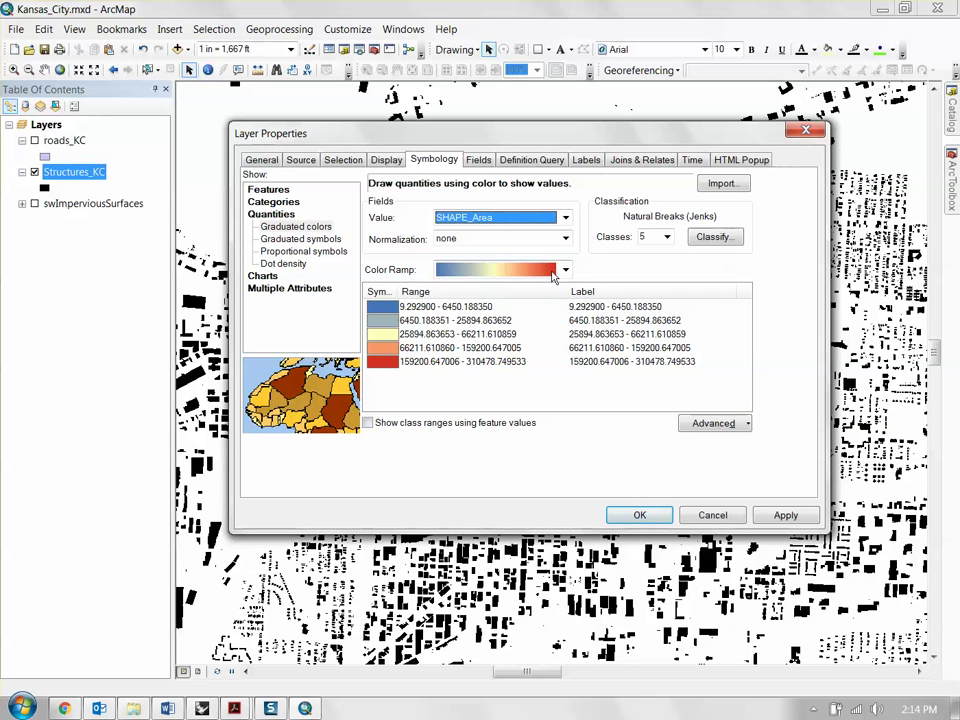
pyautogui.click(666, 237)
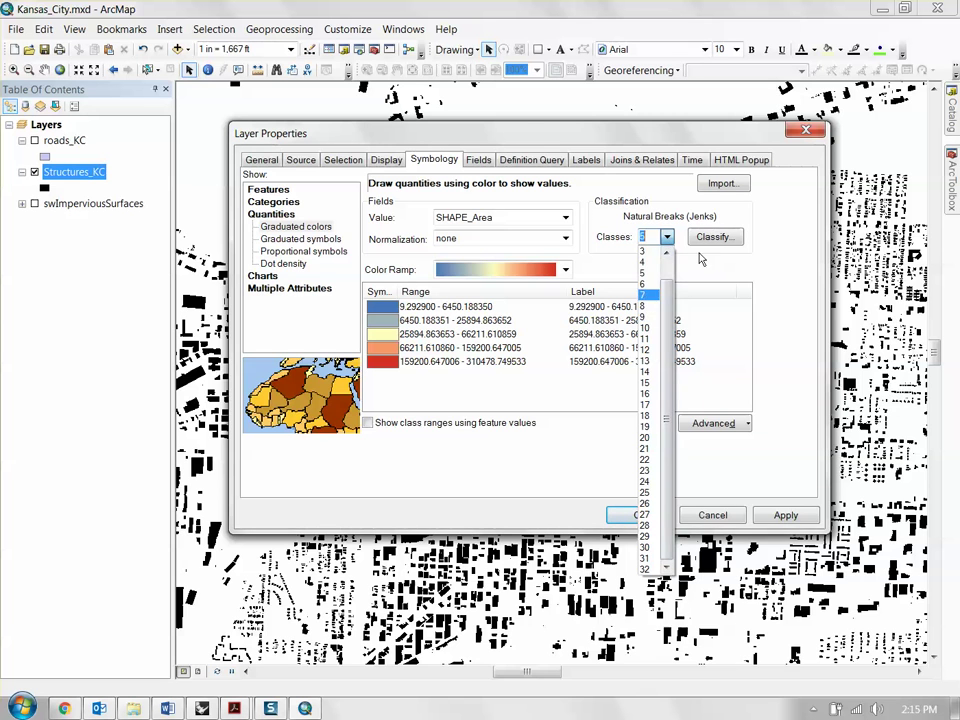
pyautogui.click(673, 313)
pyautogui.click(785, 515)
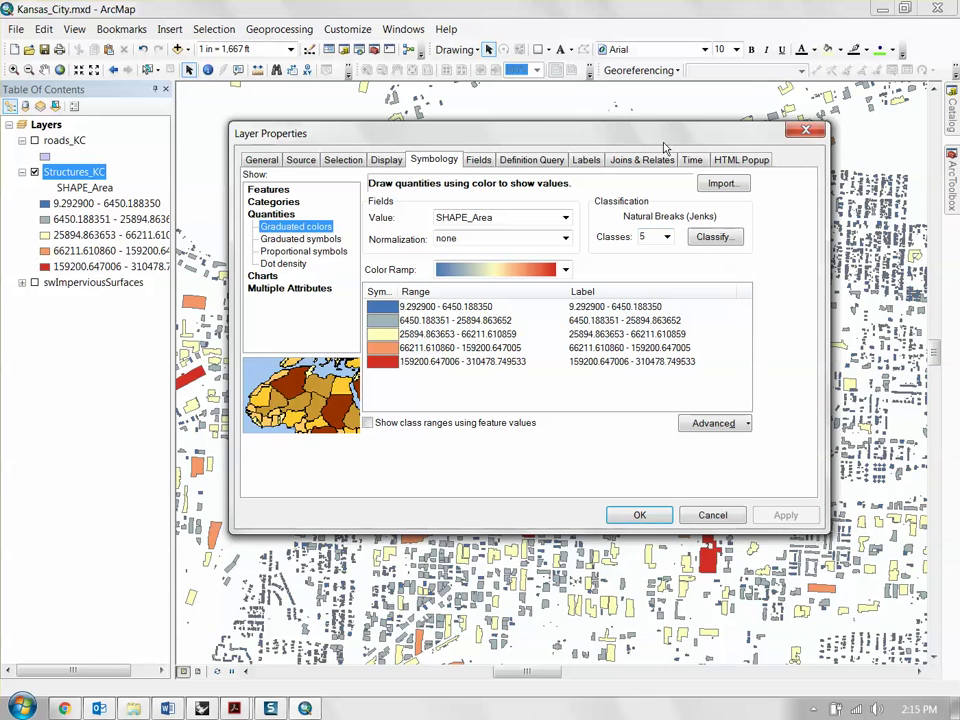
# Close the layer properties and examine how the graduated colors distinguish building footprint sizes across the downtown map at several scales
pyautogui.moveTo(664, 148); pyautogui.dragTo(644, 641)
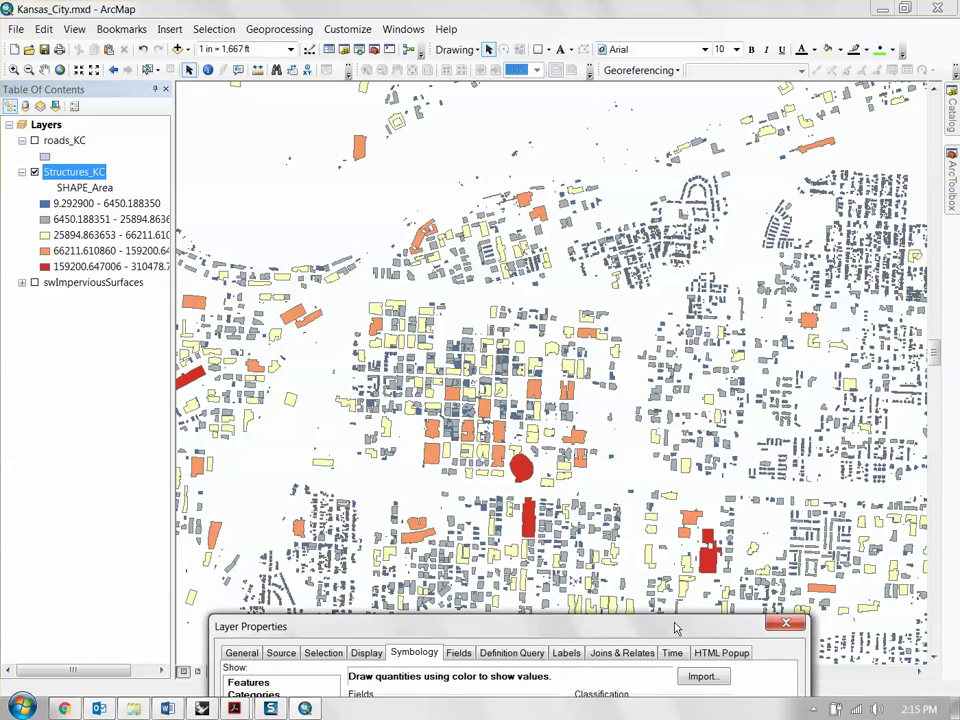
pyautogui.moveTo(675, 628); pyautogui.dragTo(670, 208)
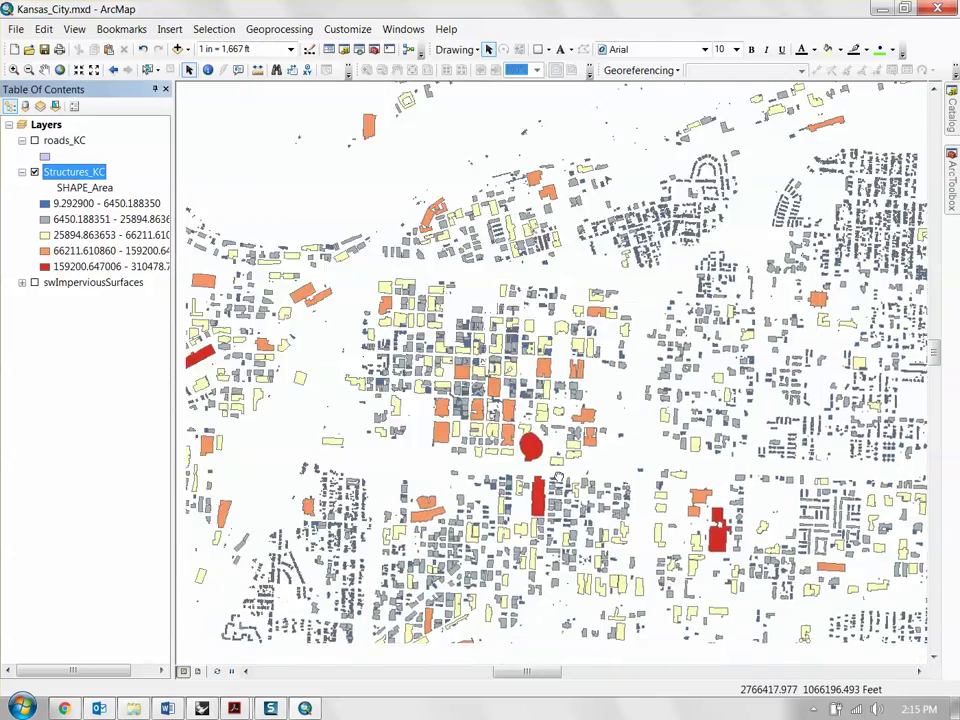
pyautogui.scroll(-4, 558, 477)
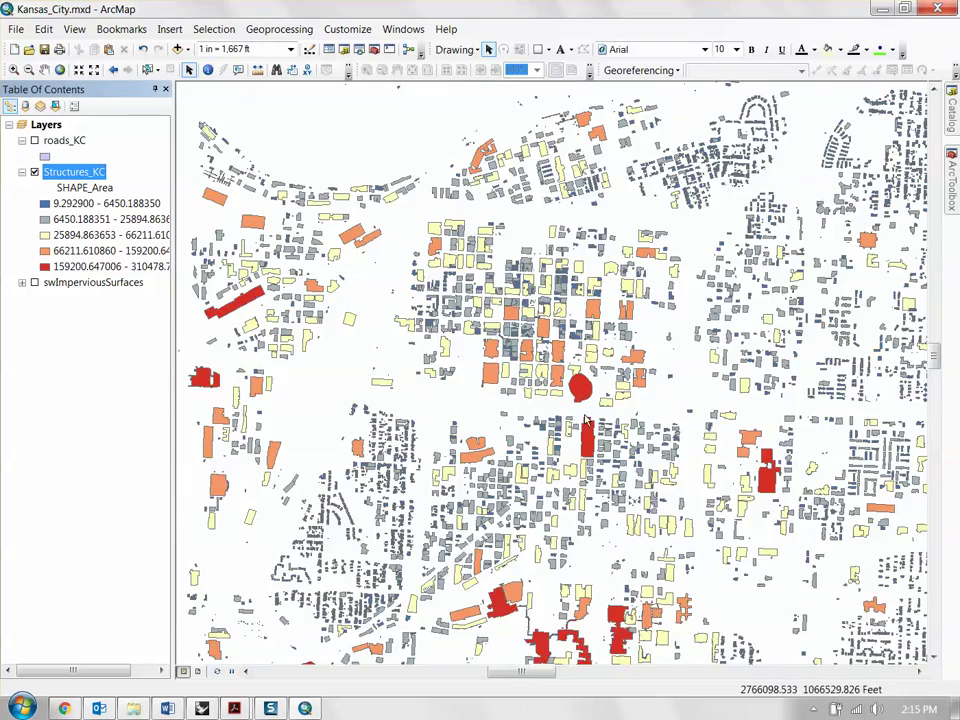
pyautogui.scroll(2, 575, 420)
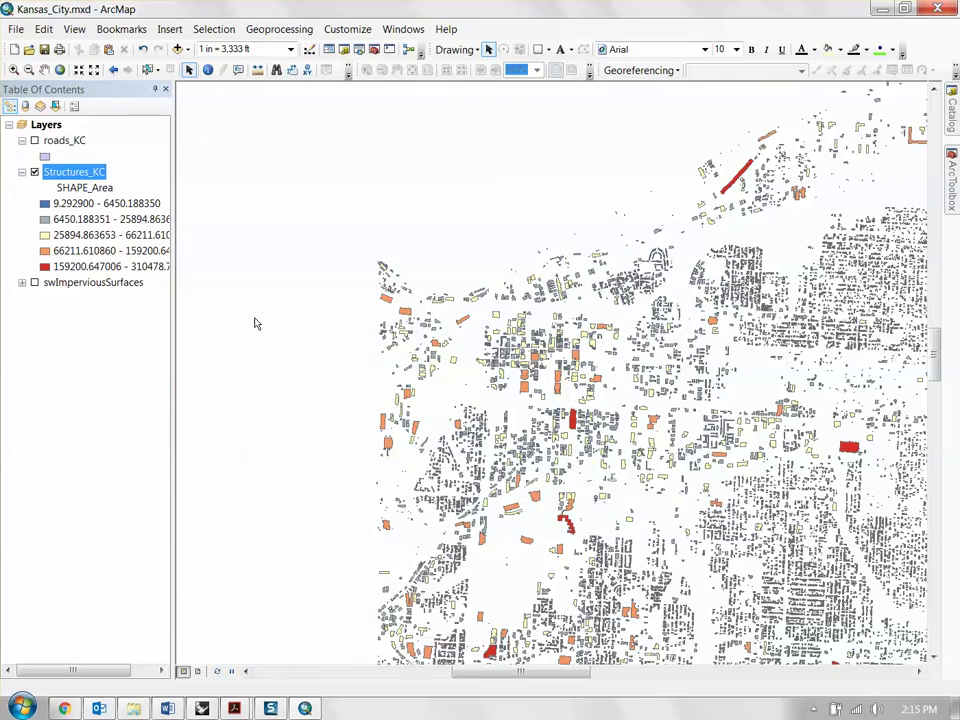
pyautogui.scroll(2, 577, 420)
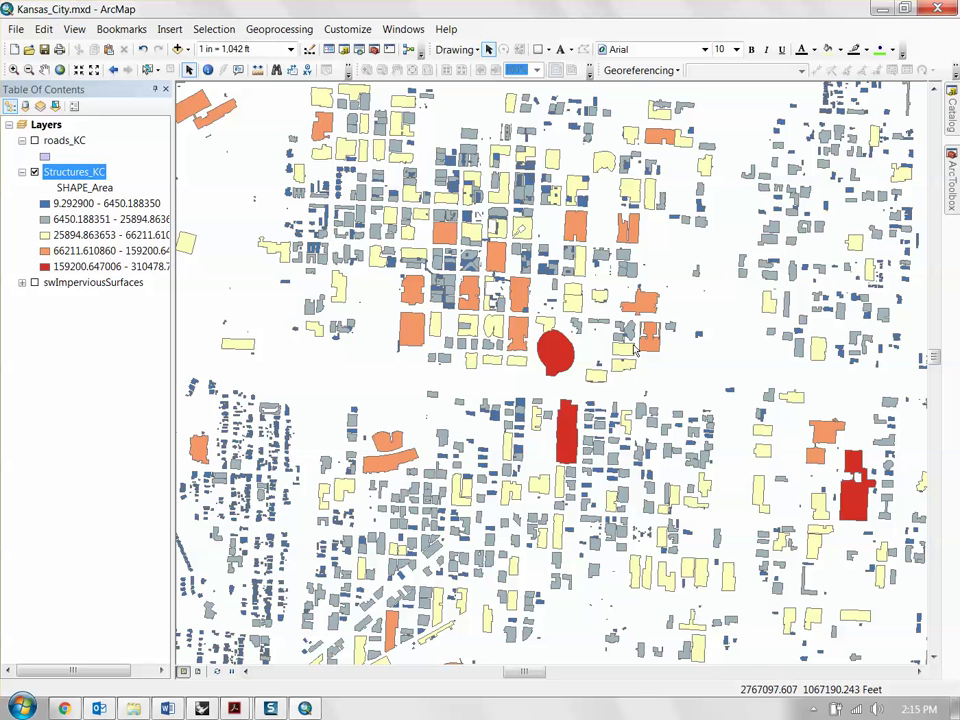
pyautogui.press('Up')
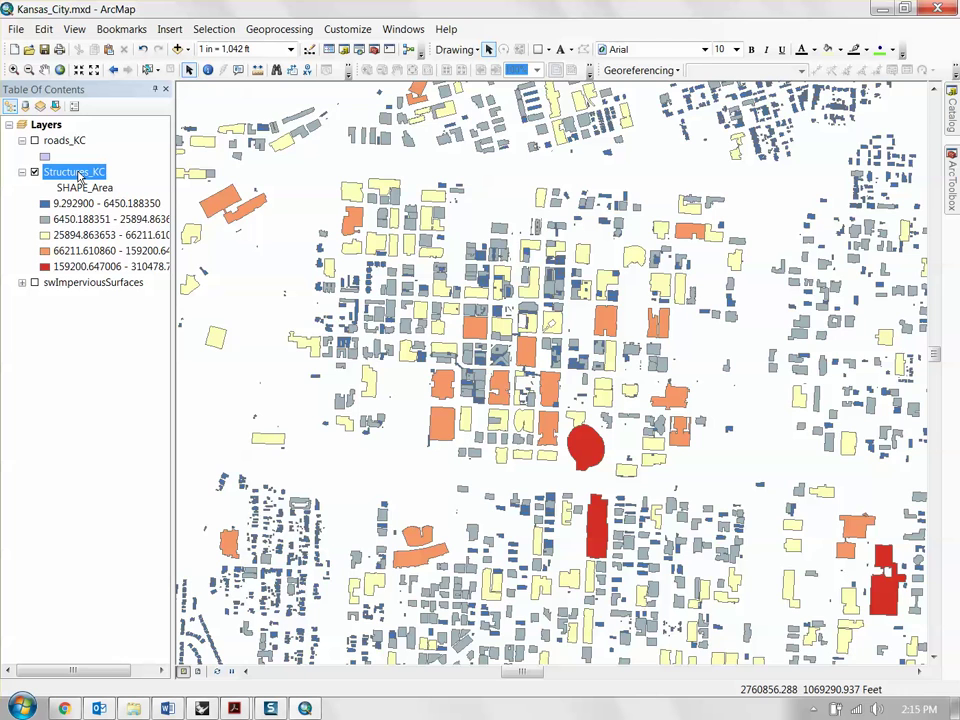
pyautogui.scroll(3, 520, 355)
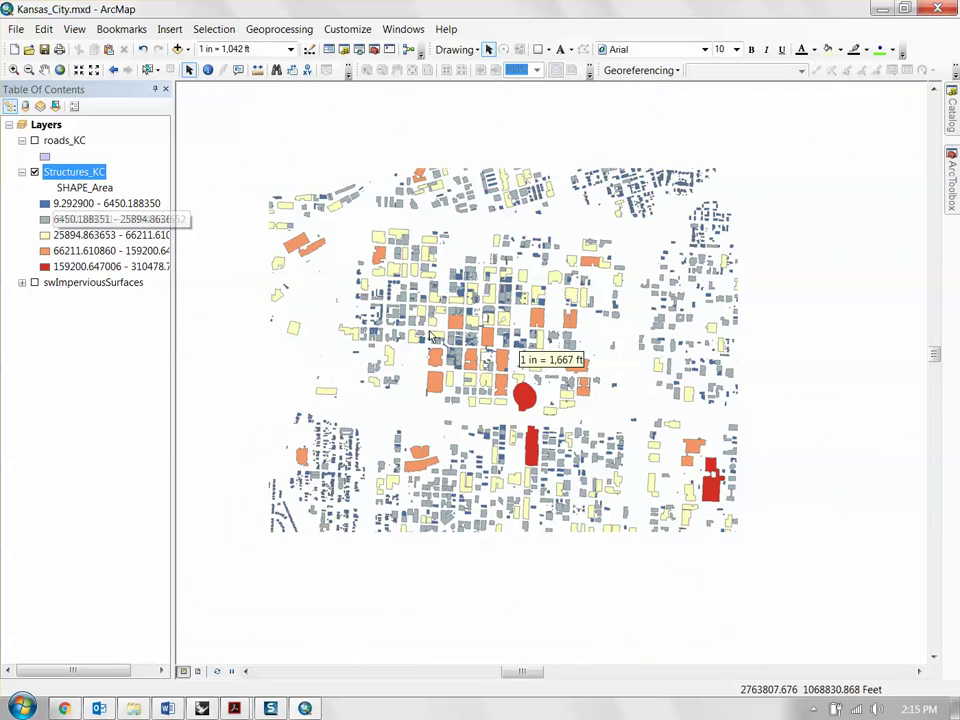
pyautogui.press('Up')
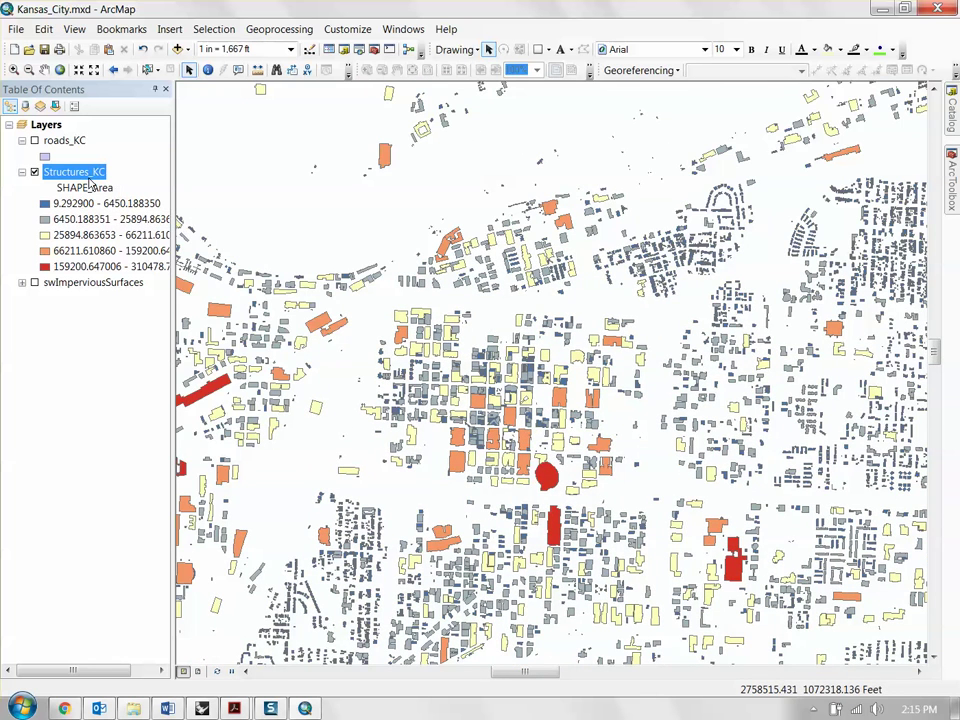
# Increase the Structures_KC graduated color classification to 10 classes, apply it, and close the layer properties
pyautogui.doubleClick(83, 173)
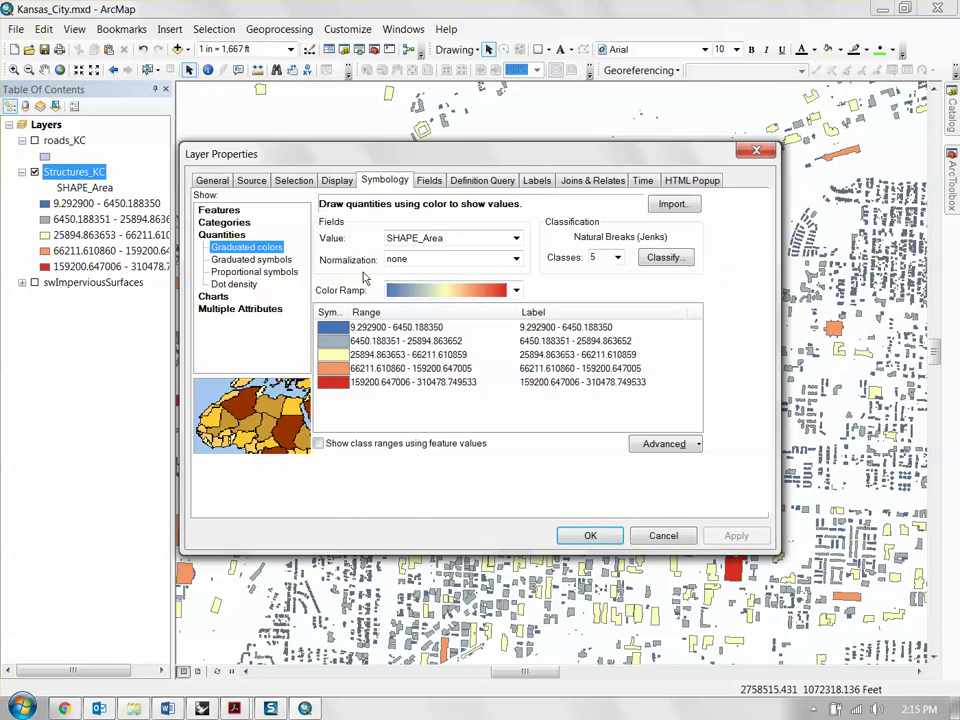
pyautogui.click(617, 257)
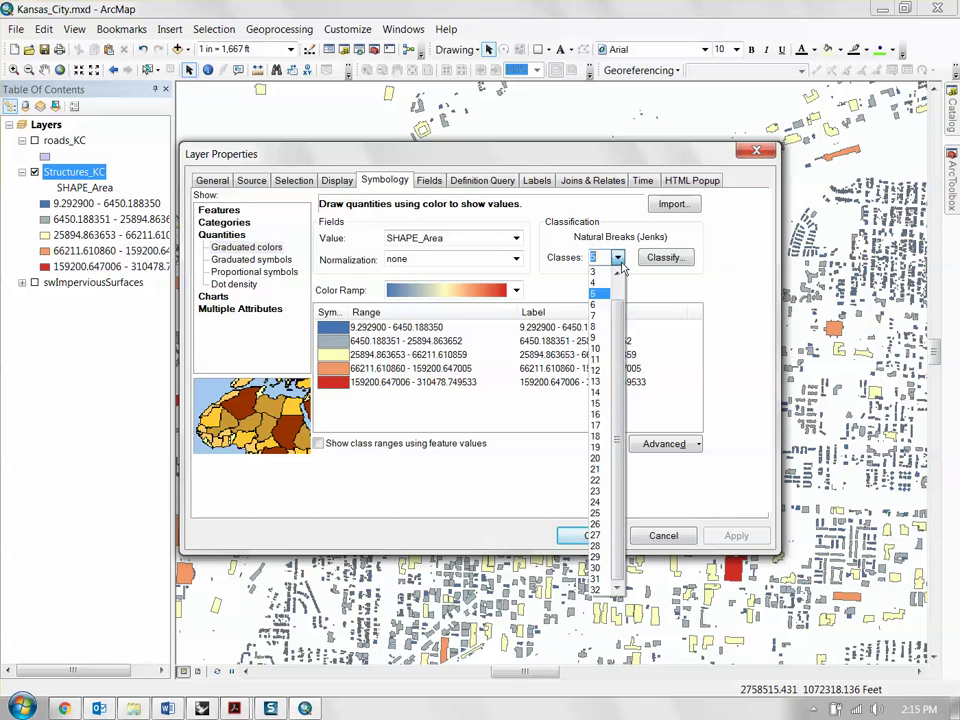
pyautogui.click(600, 349)
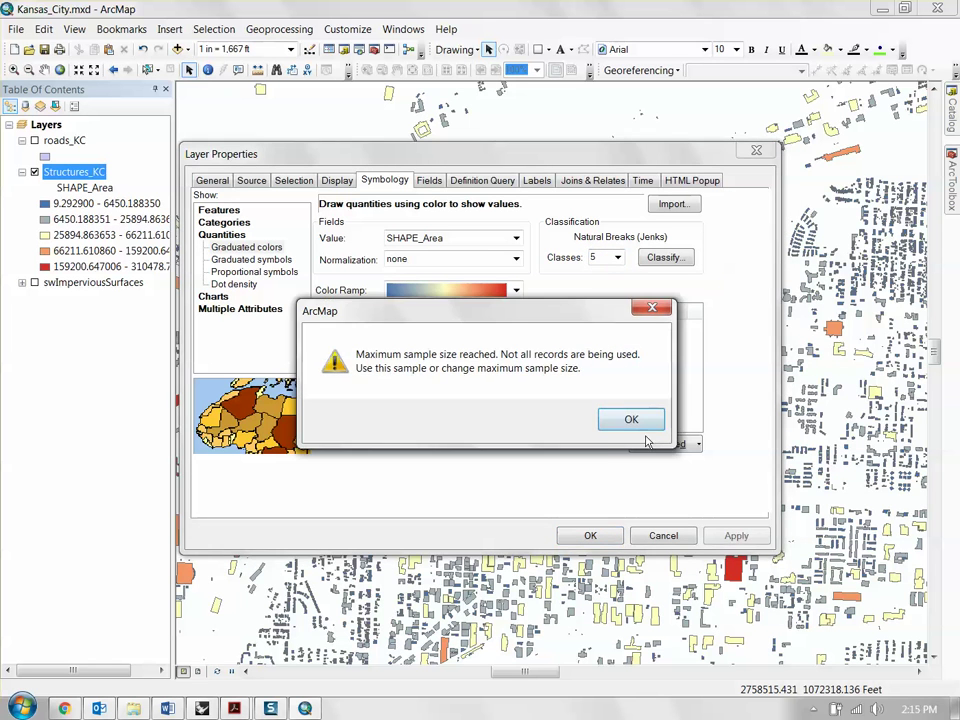
pyautogui.click(641, 431)
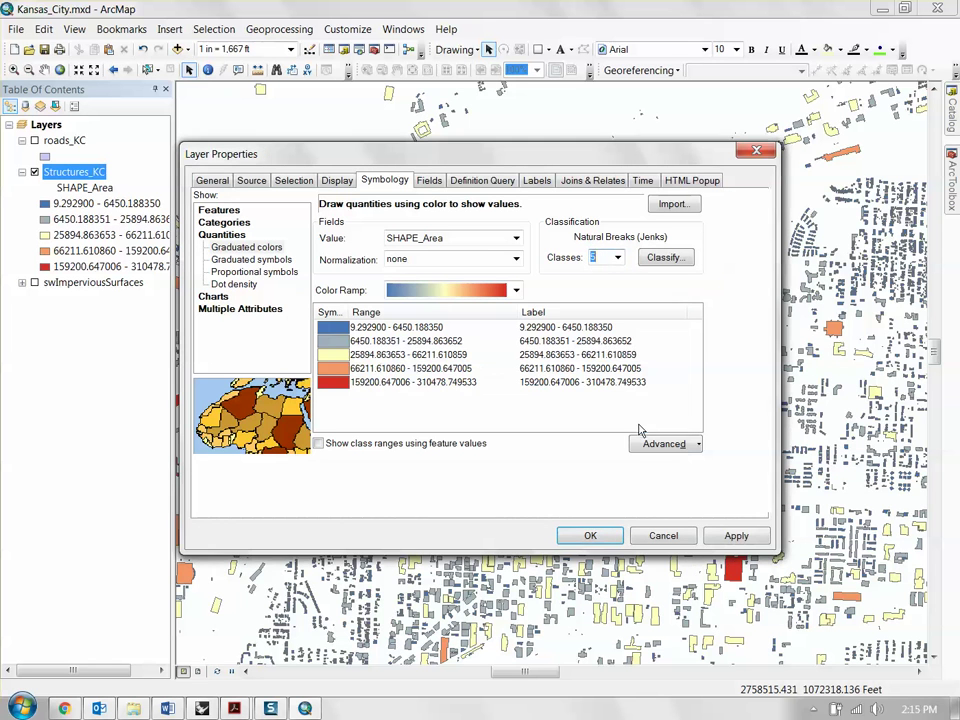
pyautogui.click(617, 257)
pyautogui.click(606, 348)
pyautogui.scroll(-2, 688, 385)
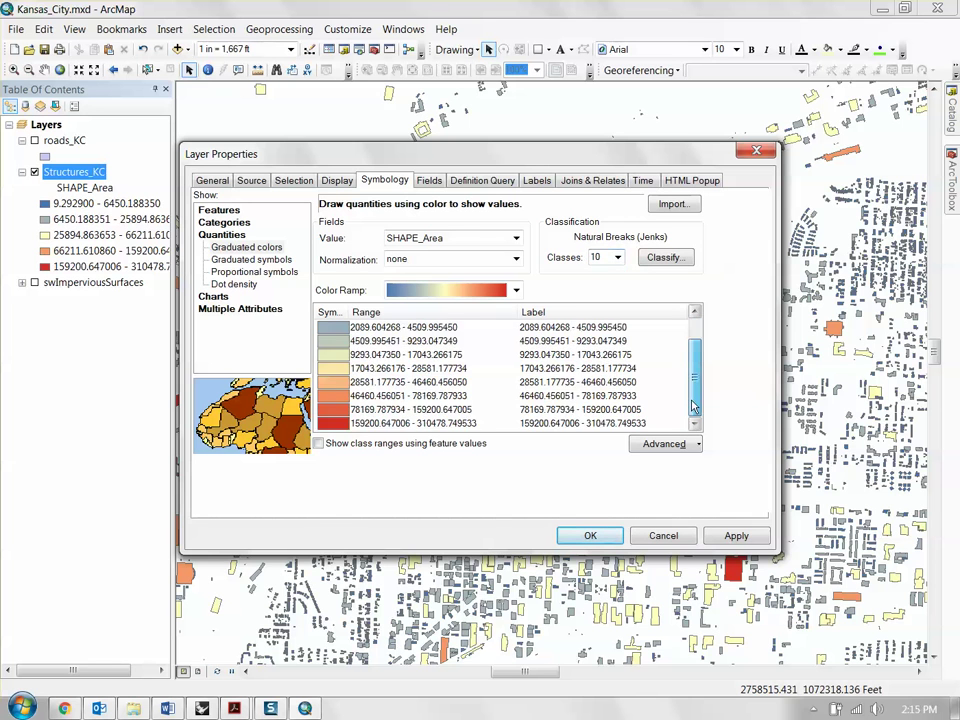
pyautogui.click(736, 535)
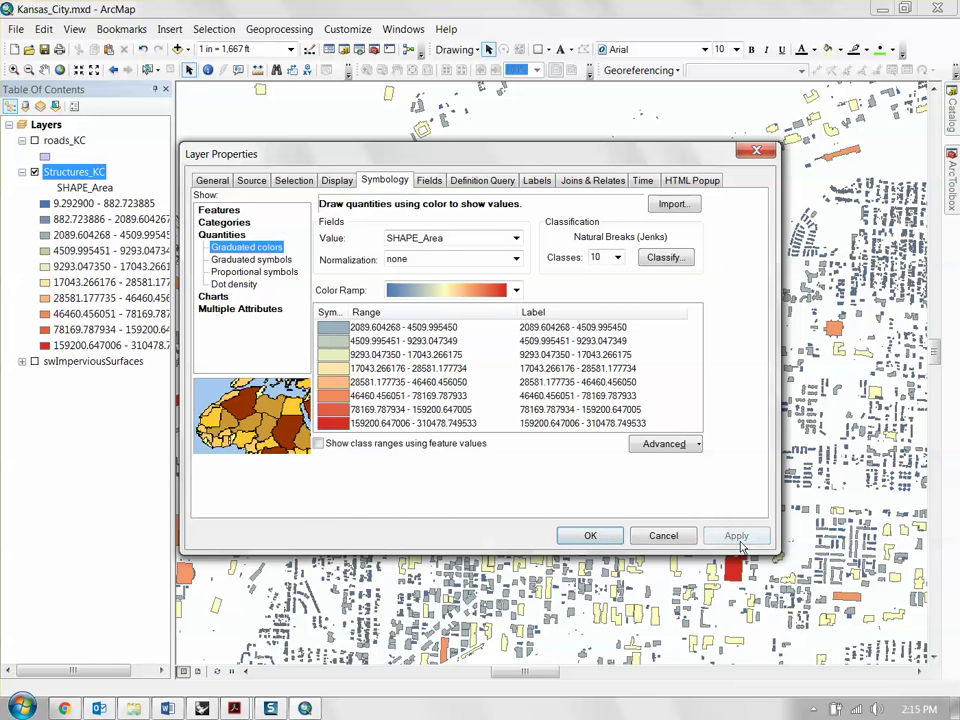
pyautogui.moveTo(634, 165); pyautogui.dragTo(709, 163)
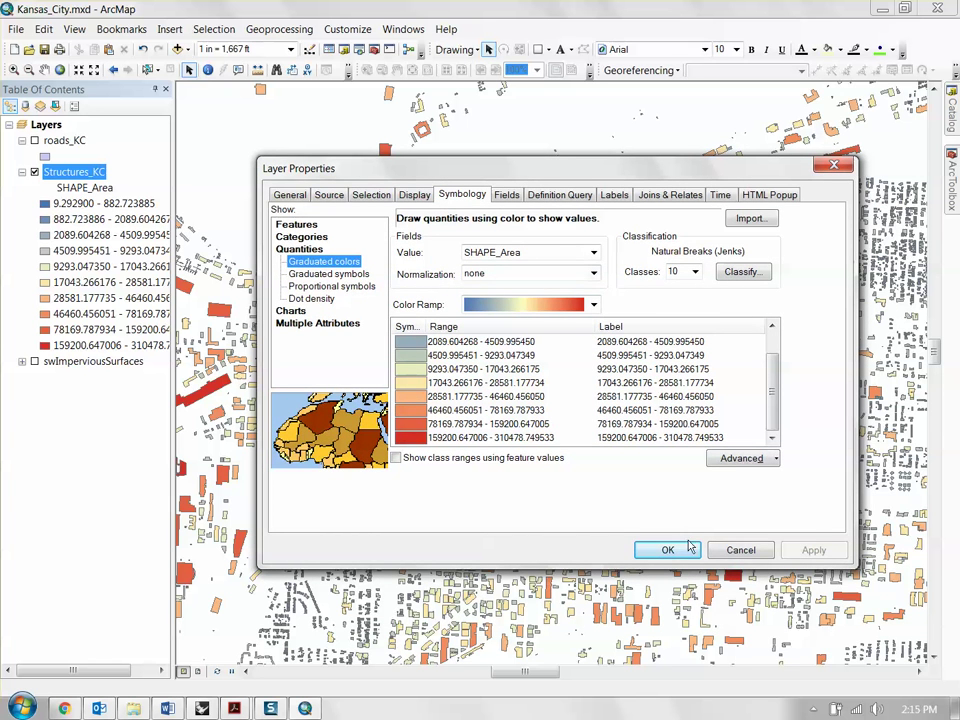
pyautogui.click(740, 550)
# Turn off the display of the Structures_KC layer, leaving its SHAPE_Area legend expanded
pyautogui.click(22, 172)
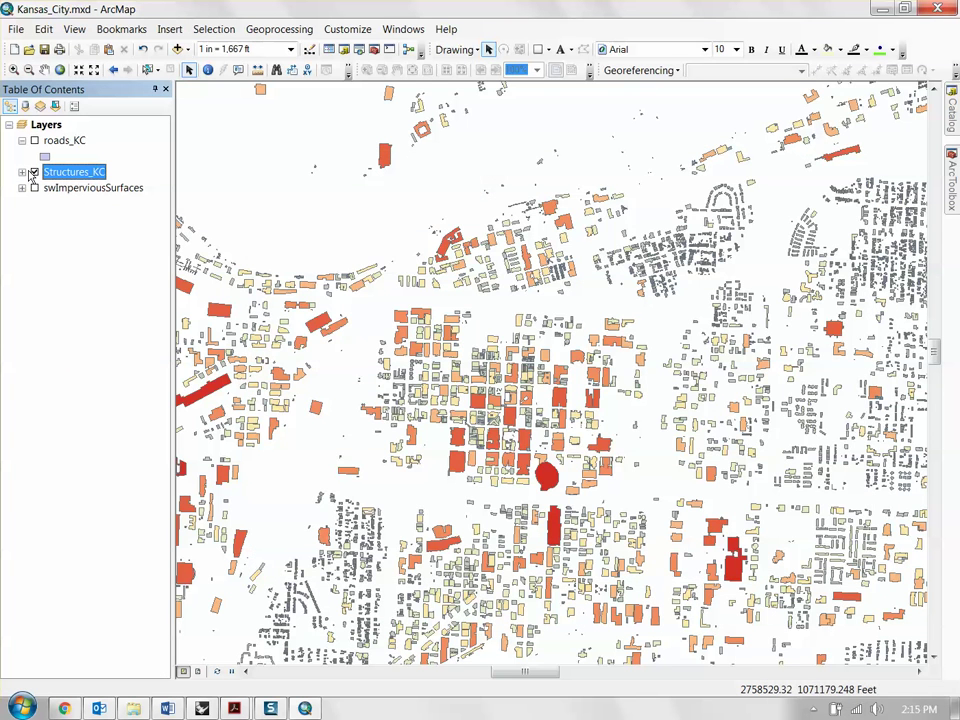
pyautogui.click(34, 172)
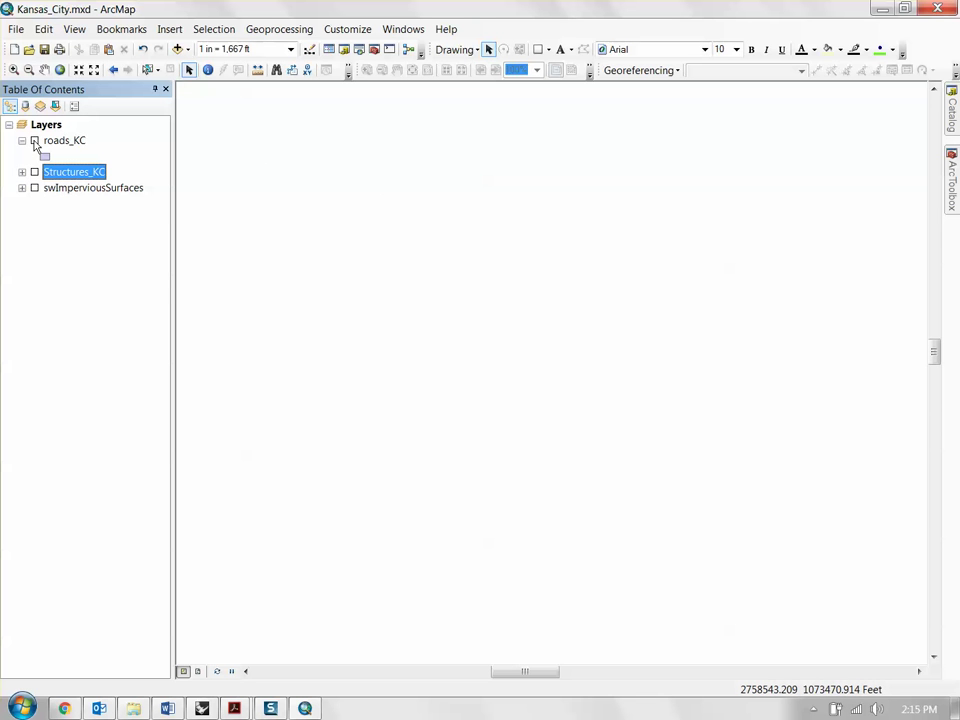
pyautogui.click(22, 172)
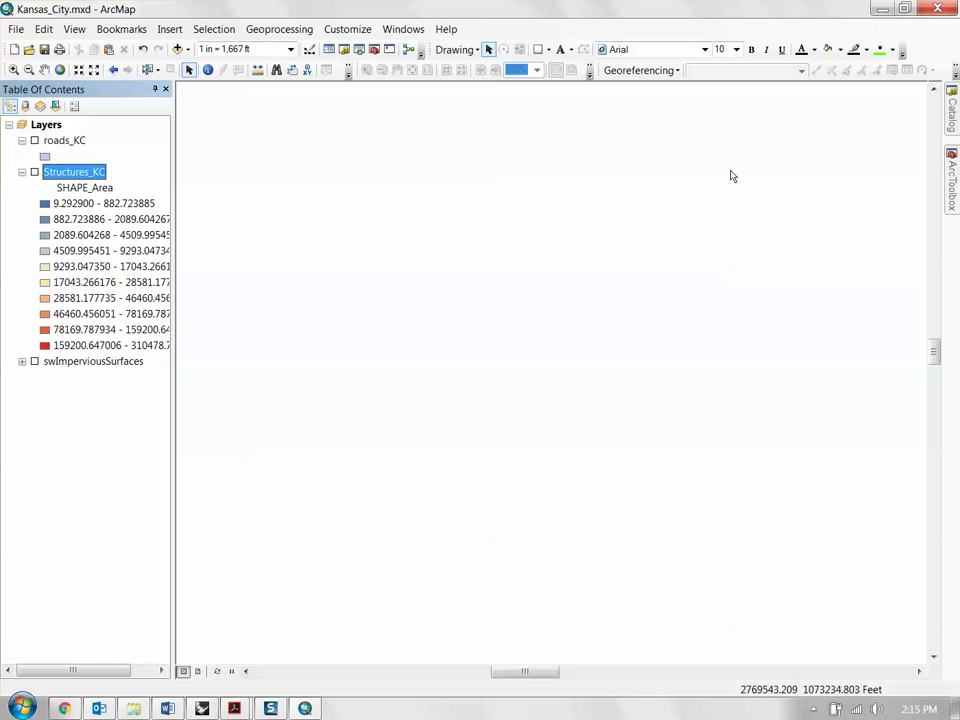
# Add roads.shp from the missouri-latest.shp folder in the Saint Louis tutorial data to the map
pyautogui.click(952, 118)
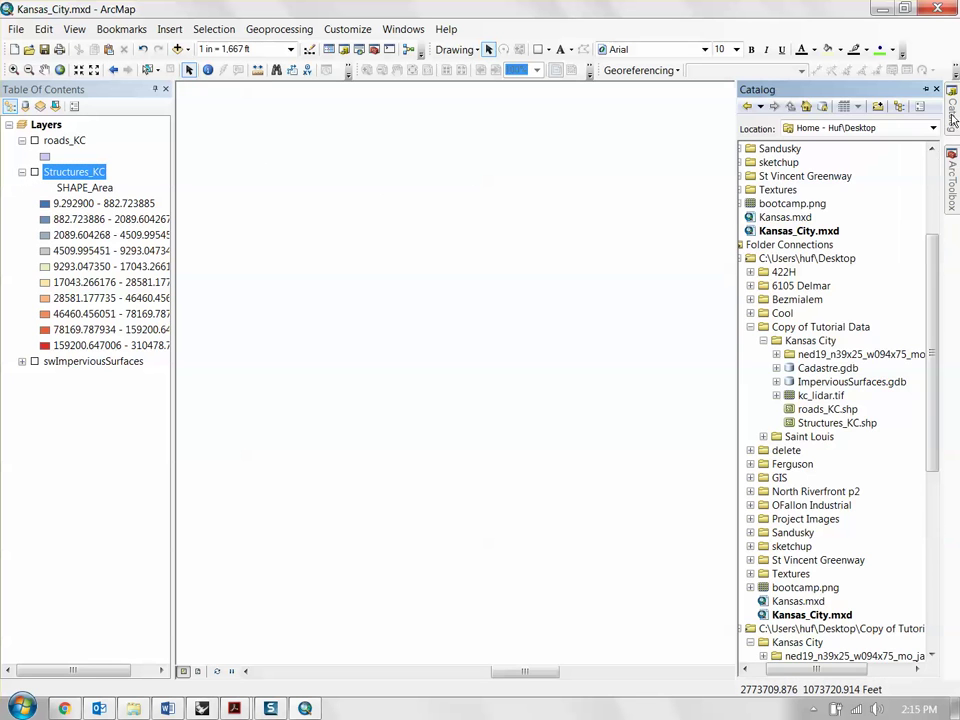
pyautogui.click(752, 328)
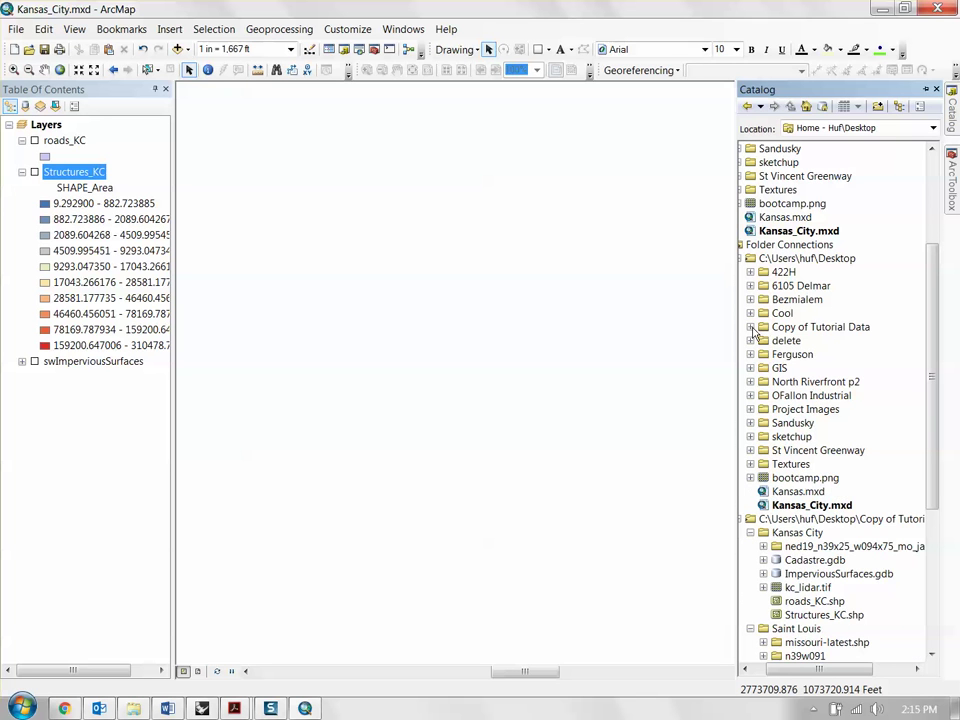
pyautogui.click(751, 327)
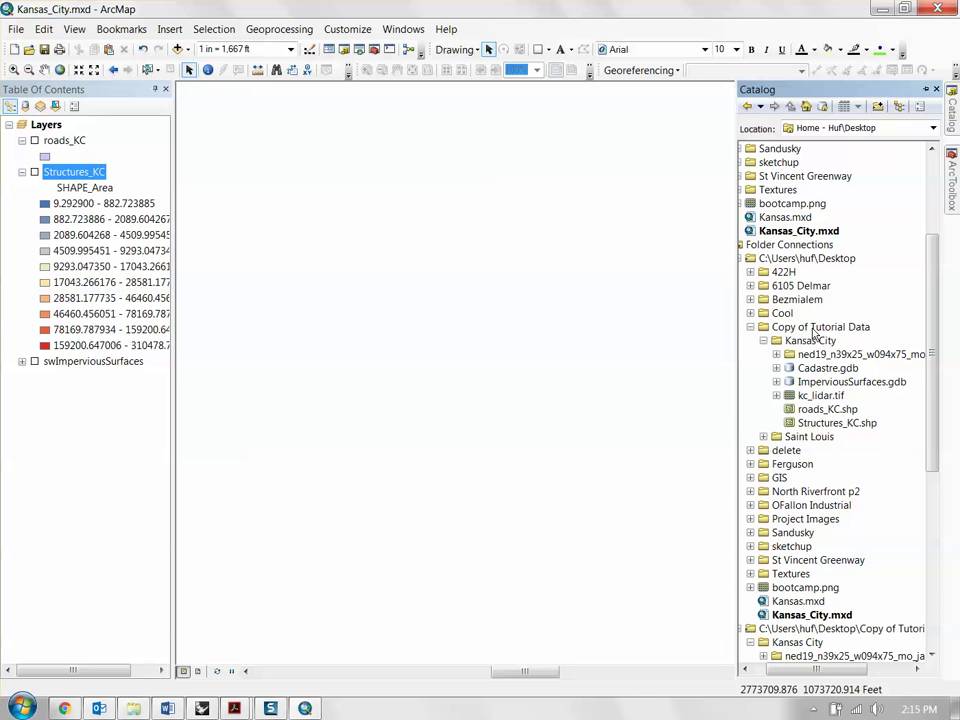
pyautogui.click(763, 437)
pyautogui.click(806, 437)
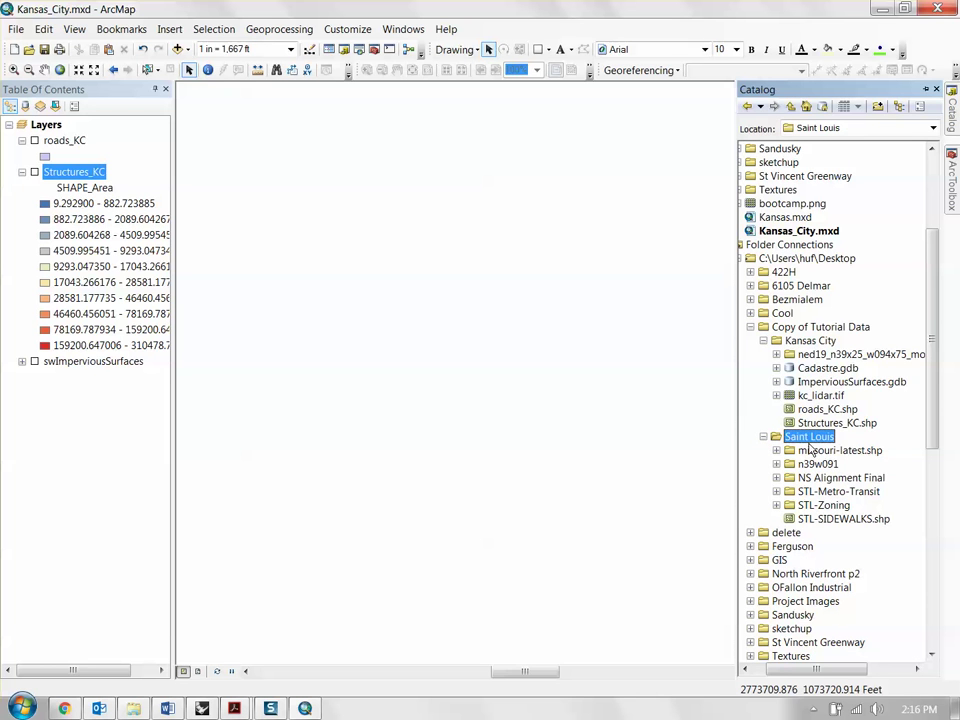
pyautogui.click(810, 451)
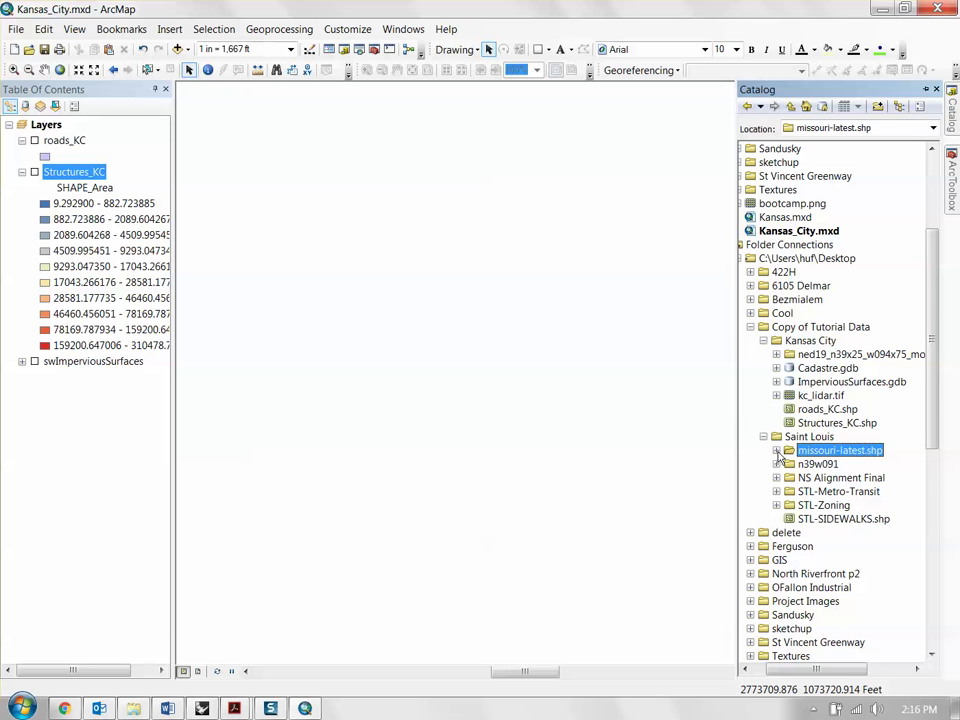
pyautogui.click(777, 451)
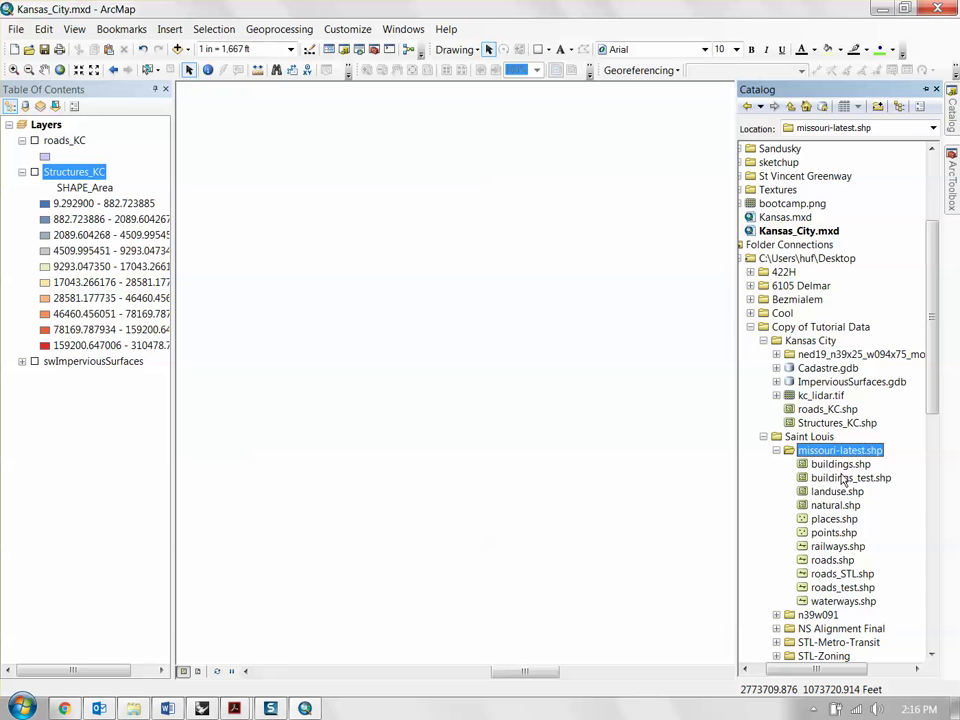
pyautogui.click(834, 561)
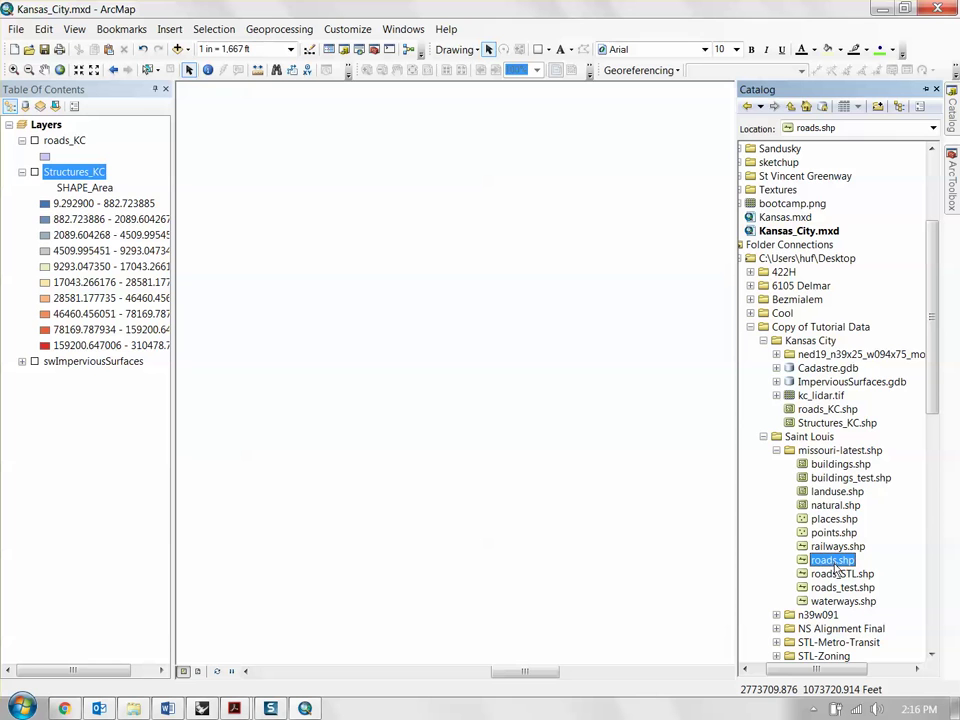
pyautogui.moveTo(825, 563); pyautogui.dragTo(463, 468)
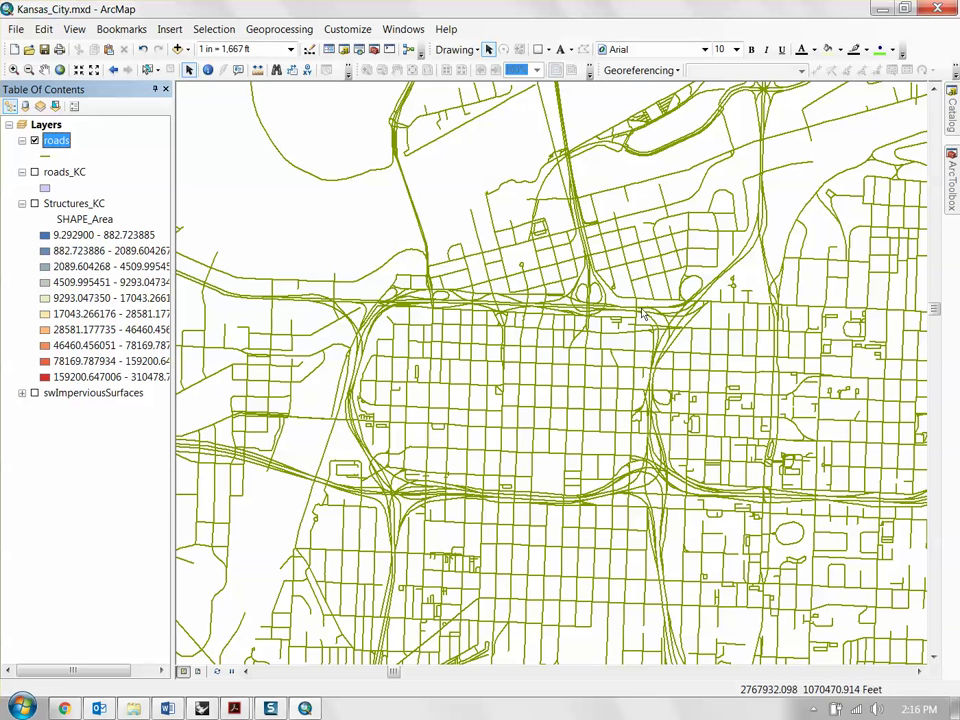
pyautogui.scroll(3, 632, 311)
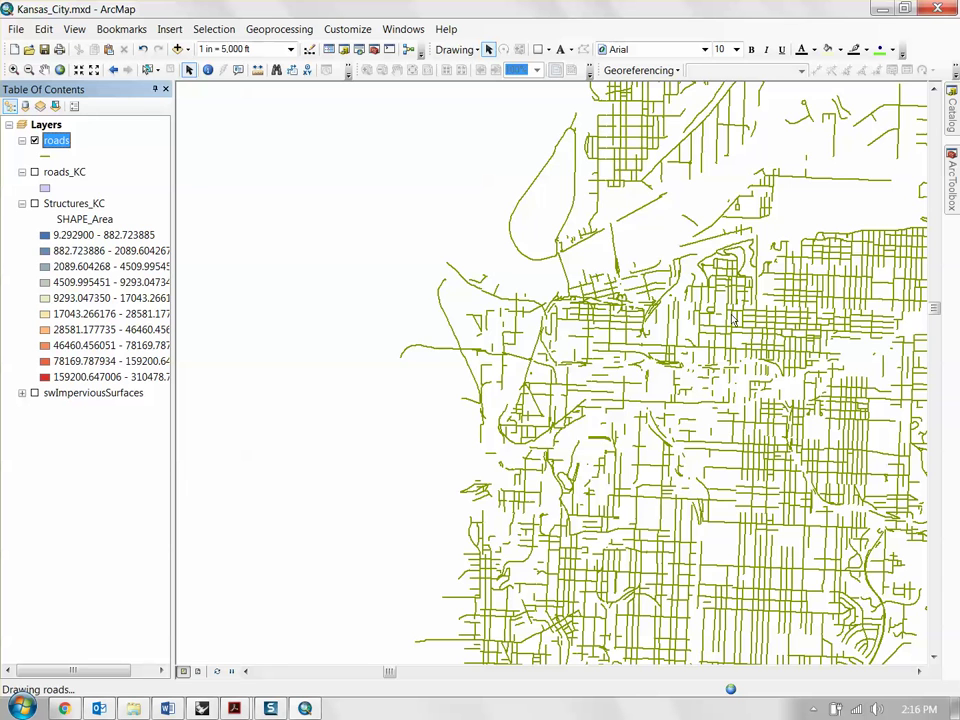
# Hide the roads layer, display Structures_KC with its legend expanded, and frame the map on Kansas City's downtown and surrounding neighborhoods
pyautogui.click(34, 141)
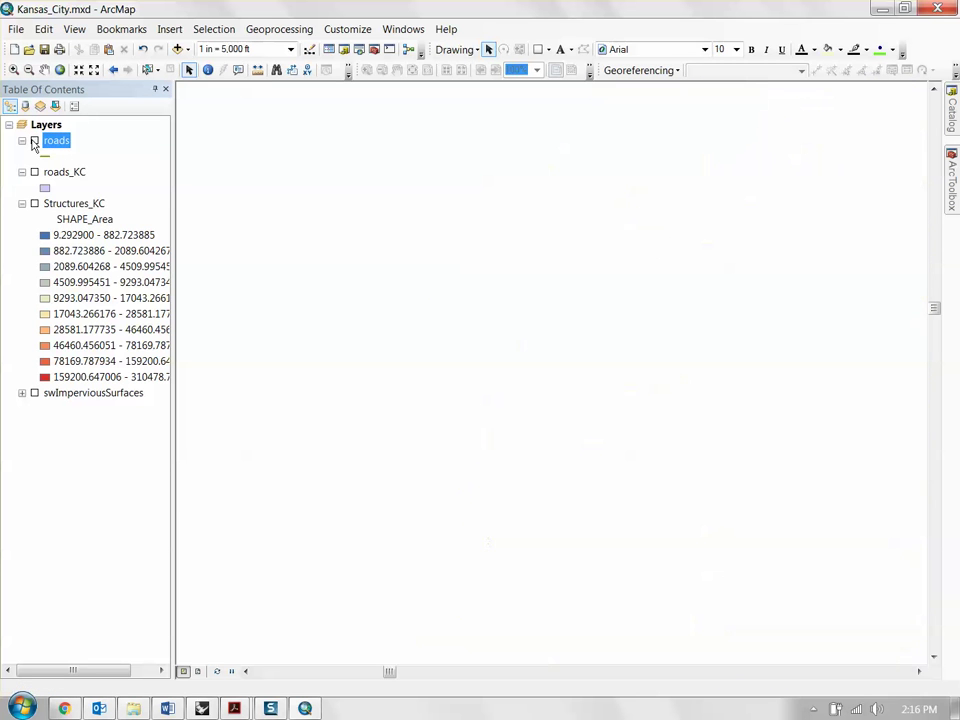
pyautogui.click(22, 203)
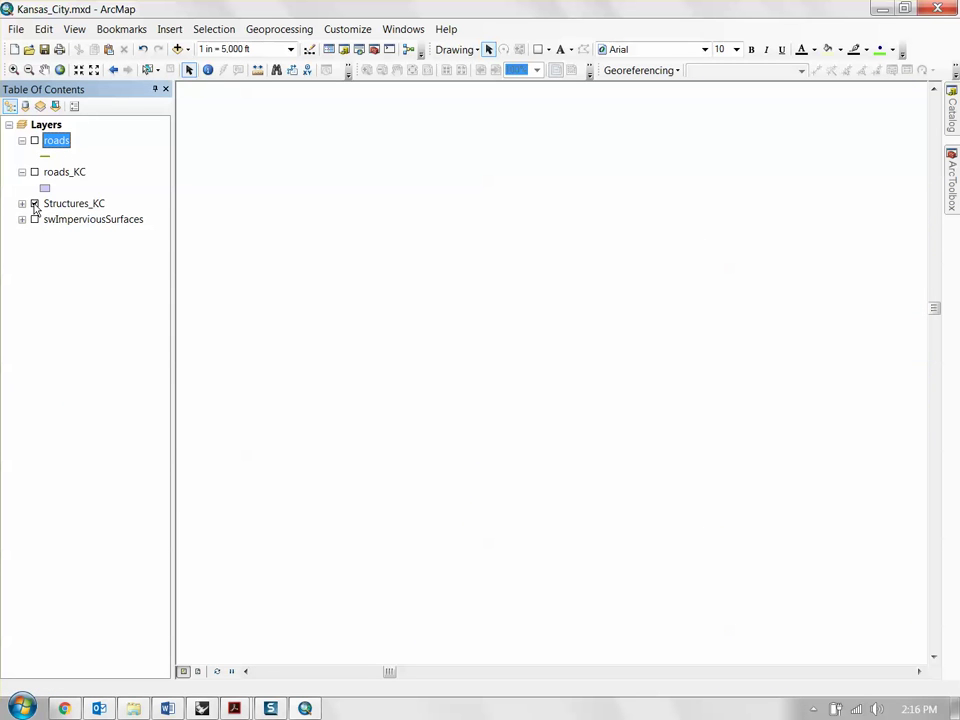
pyautogui.click(34, 203)
pyautogui.click(22, 203)
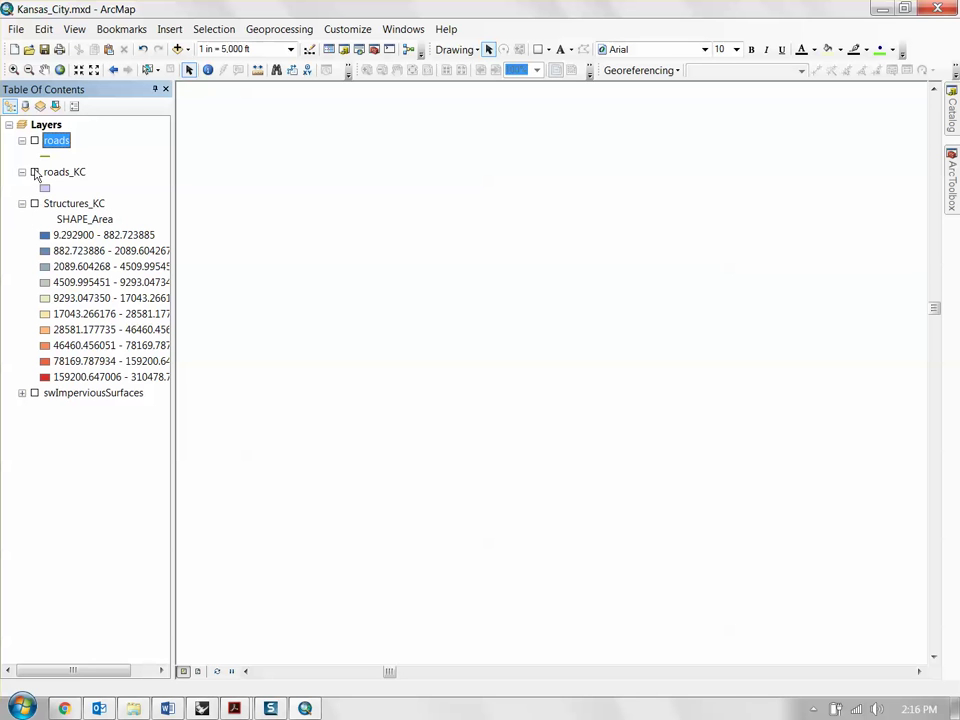
pyautogui.click(34, 203)
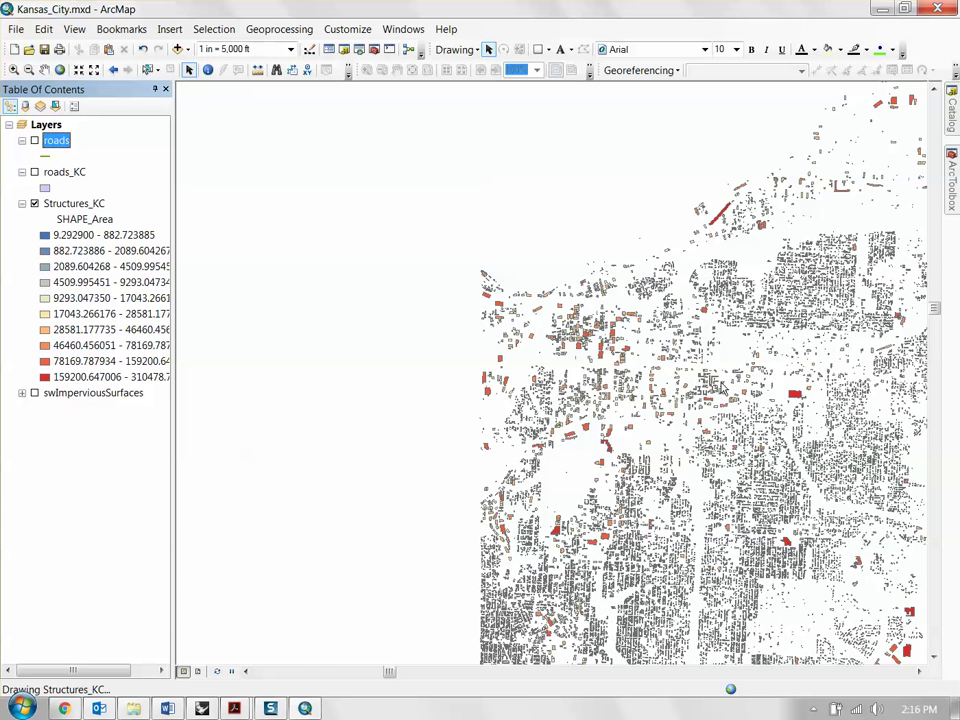
pyautogui.press('Right')
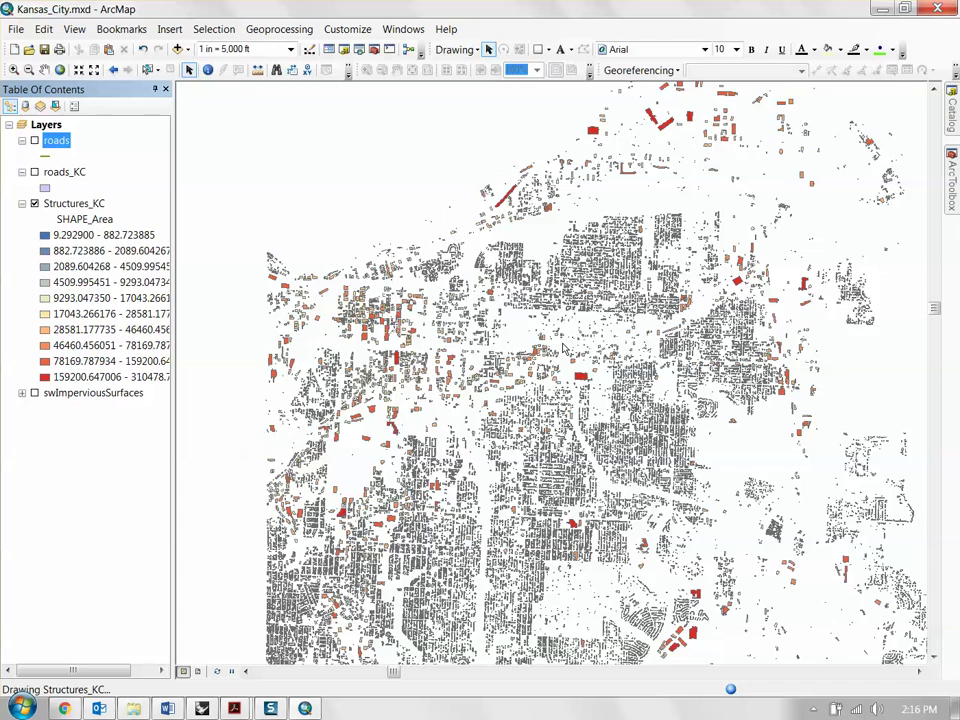
pyautogui.scroll(-1, 548, 356)
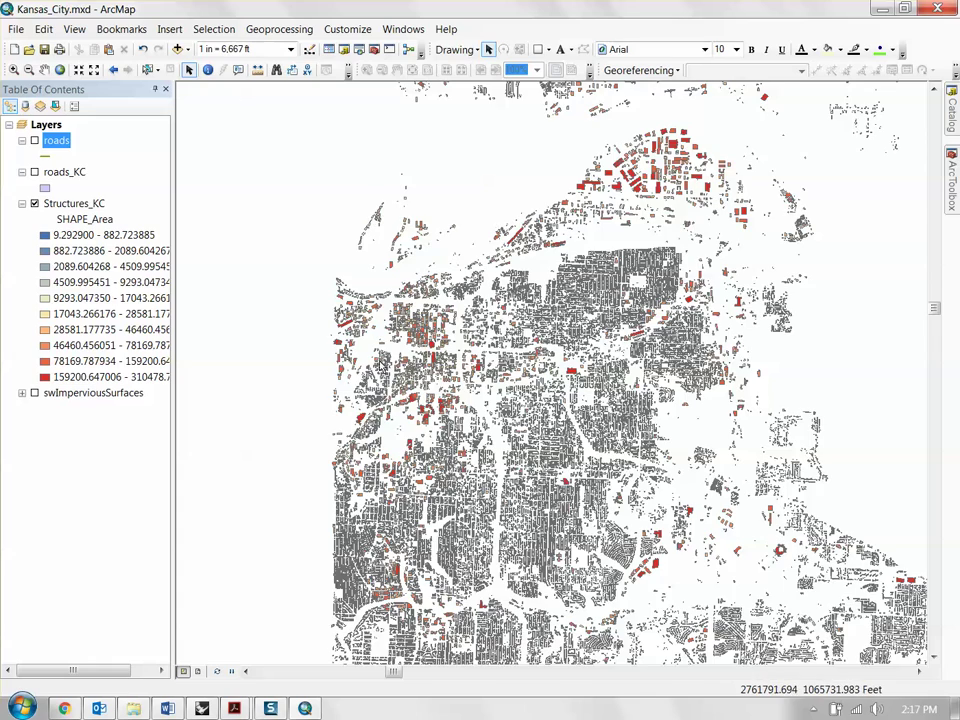
pyautogui.scroll(-2, 427, 362)
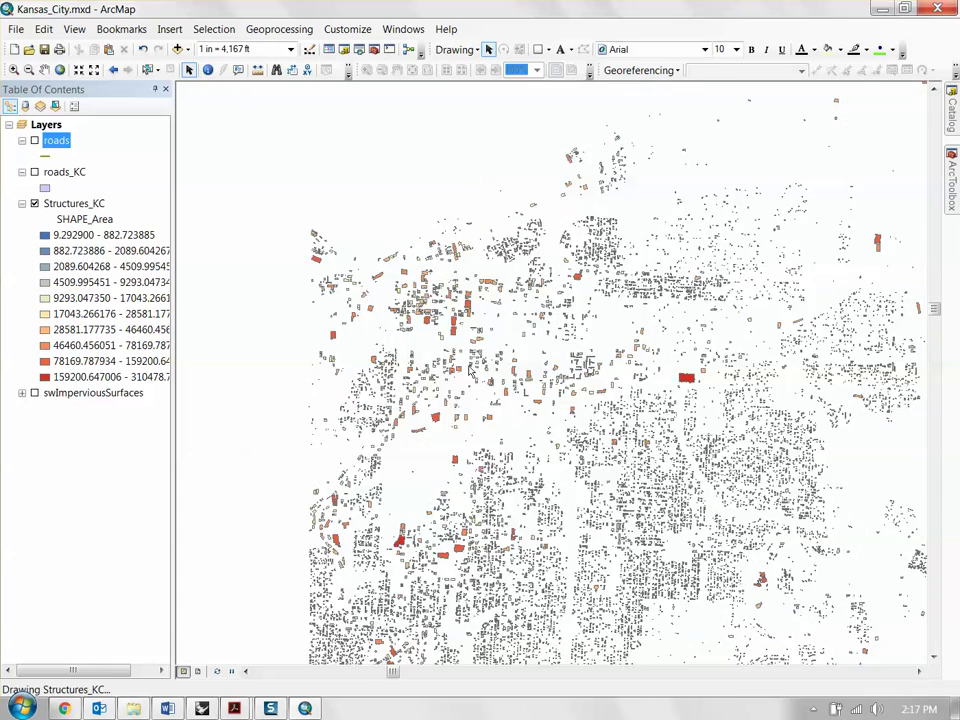
pyautogui.moveTo(506, 340); pyautogui.dragTo(604, 352)
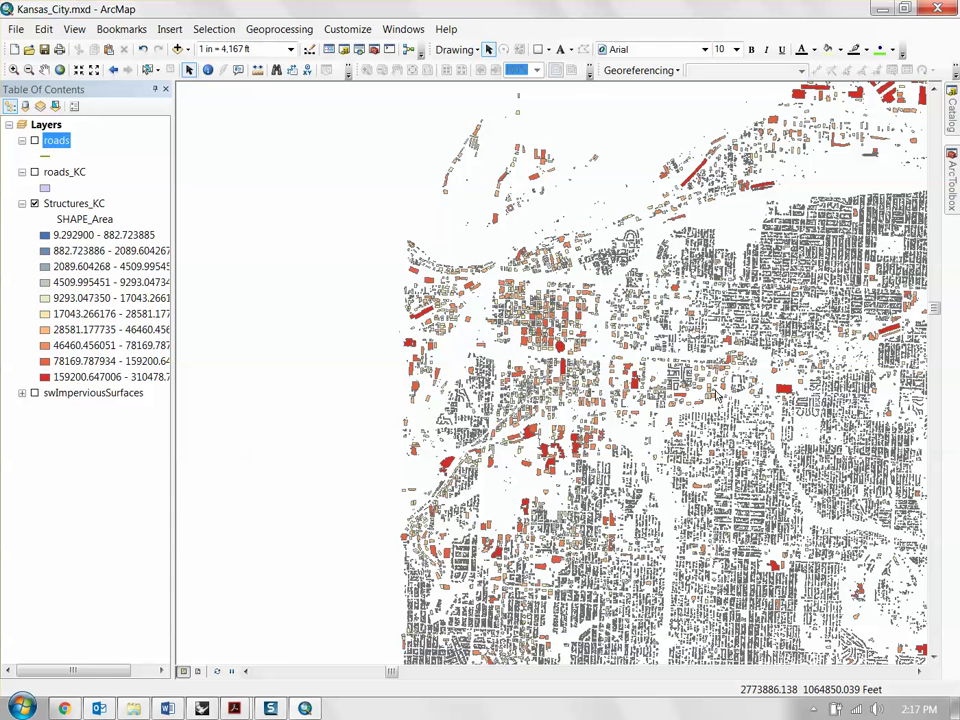
pyautogui.moveTo(616, 336); pyautogui.dragTo(604, 343)
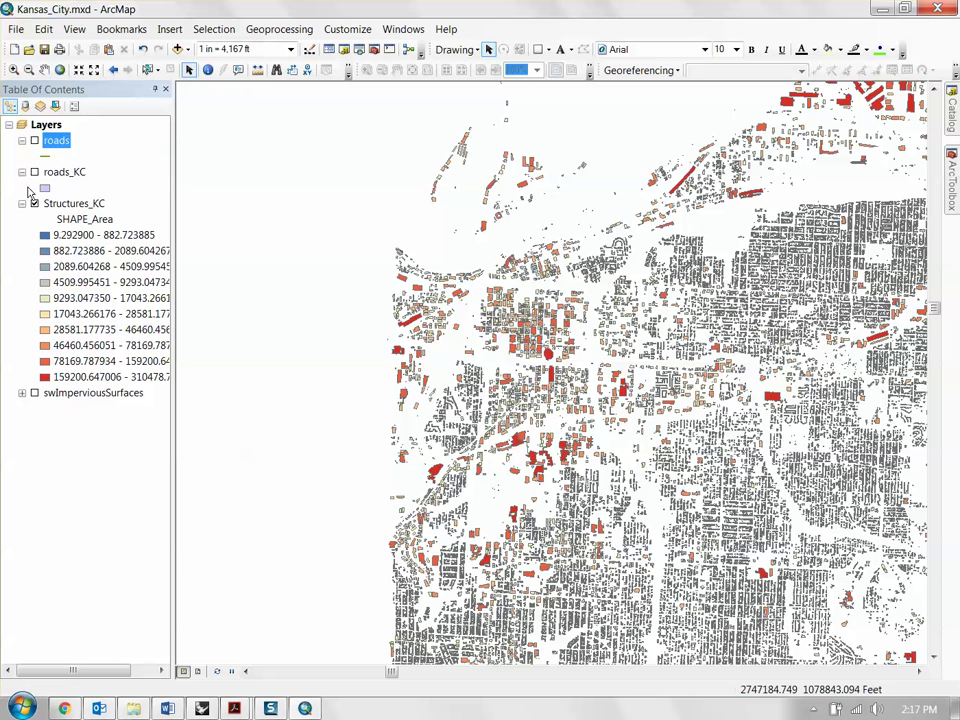
pyautogui.click(37, 206)
pyautogui.click(35, 204)
pyautogui.click(49, 141)
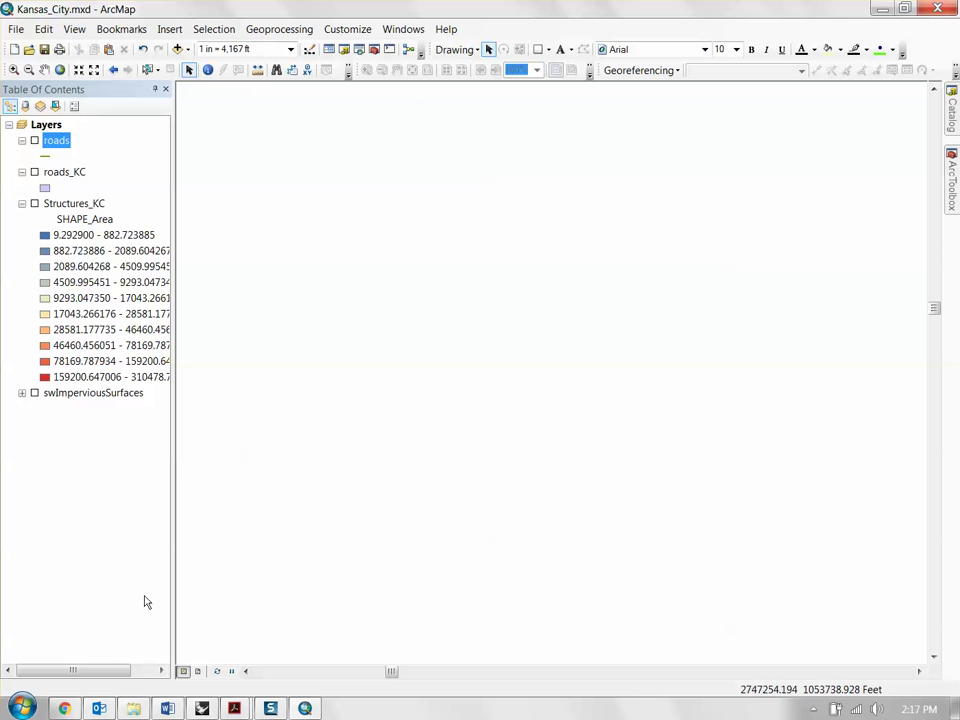
pyautogui.rightClick(64, 144)
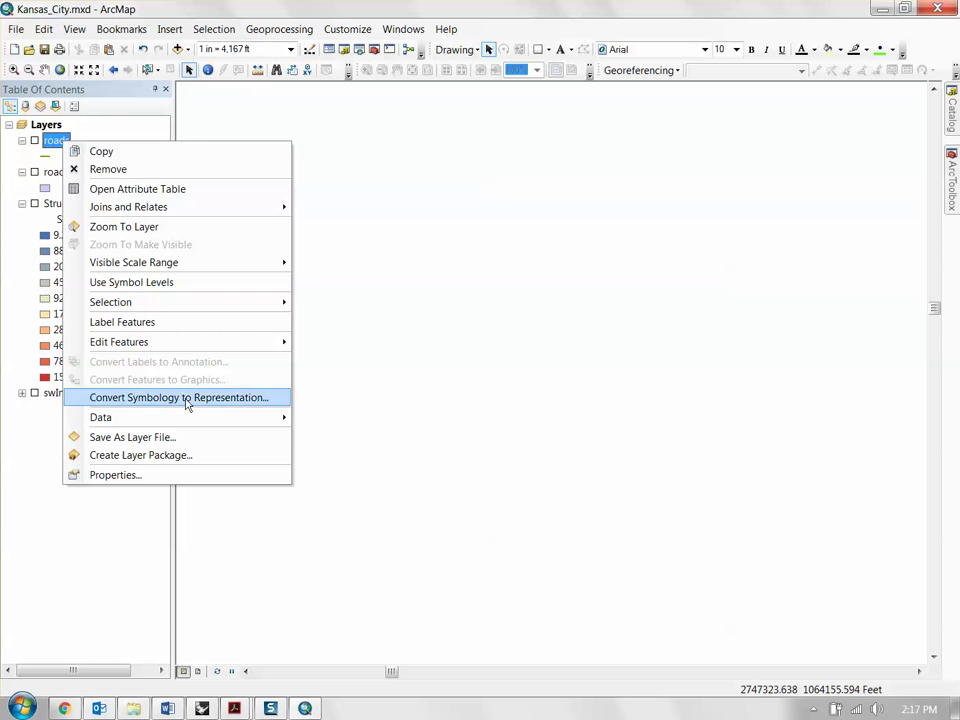
pyautogui.moveTo(193, 420)
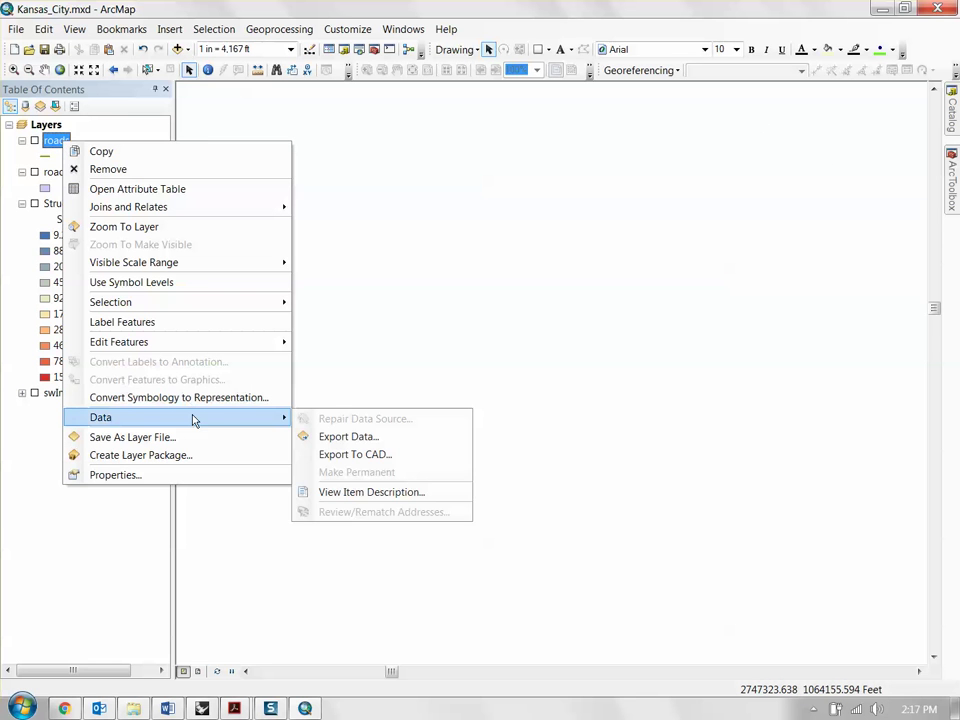
pyautogui.click(352, 437)
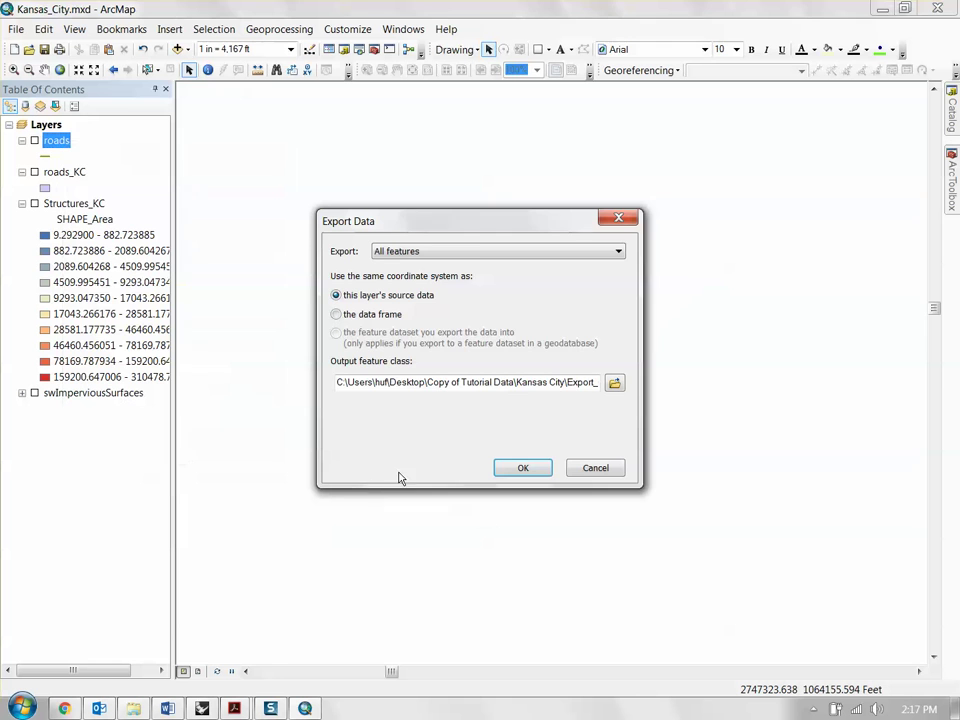
pyautogui.click(449, 255)
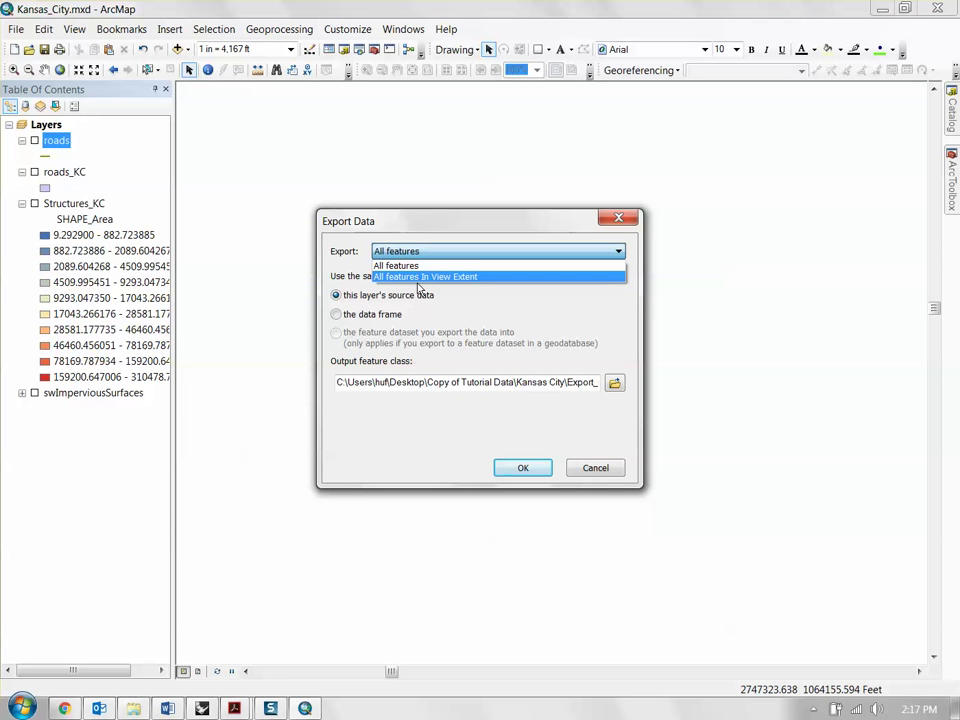
pyautogui.click(465, 277)
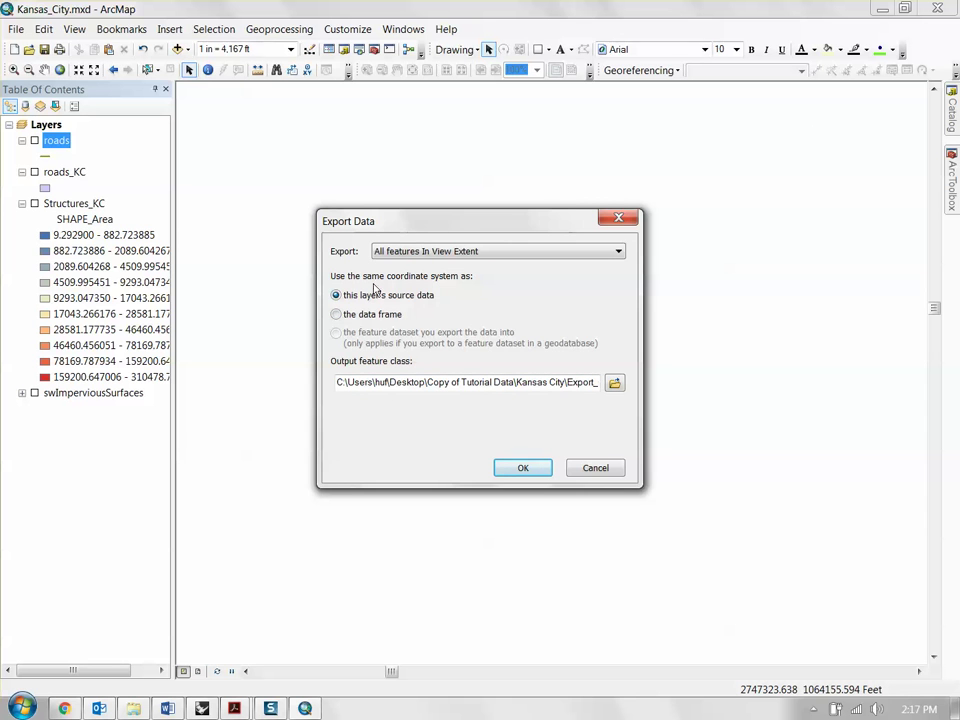
pyautogui.moveTo(452, 227); pyautogui.dragTo(470, 217)
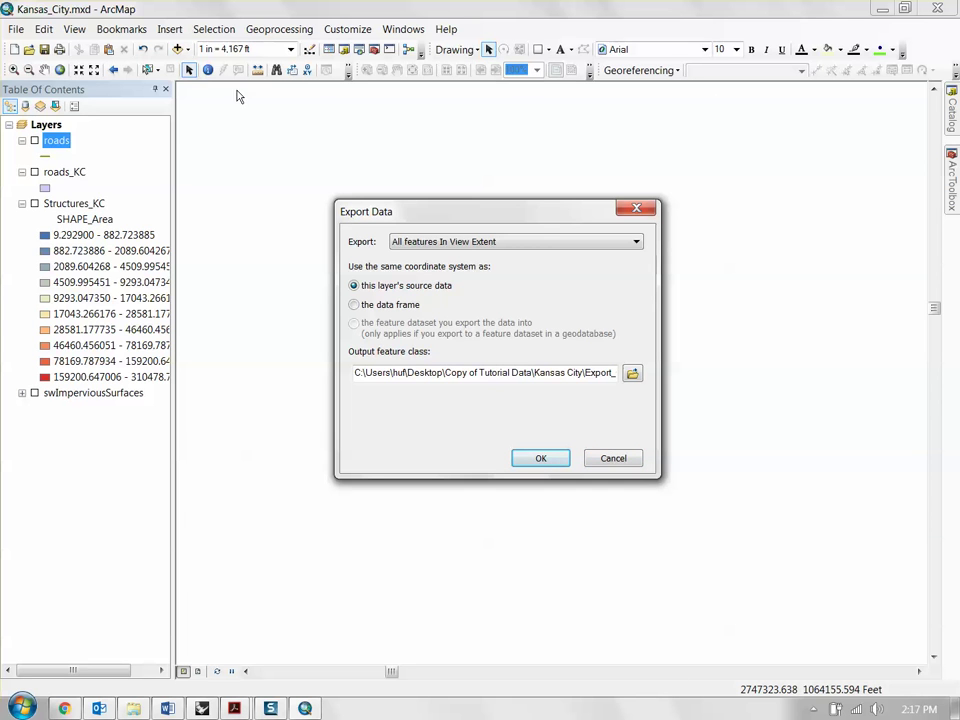
pyautogui.click(614, 459)
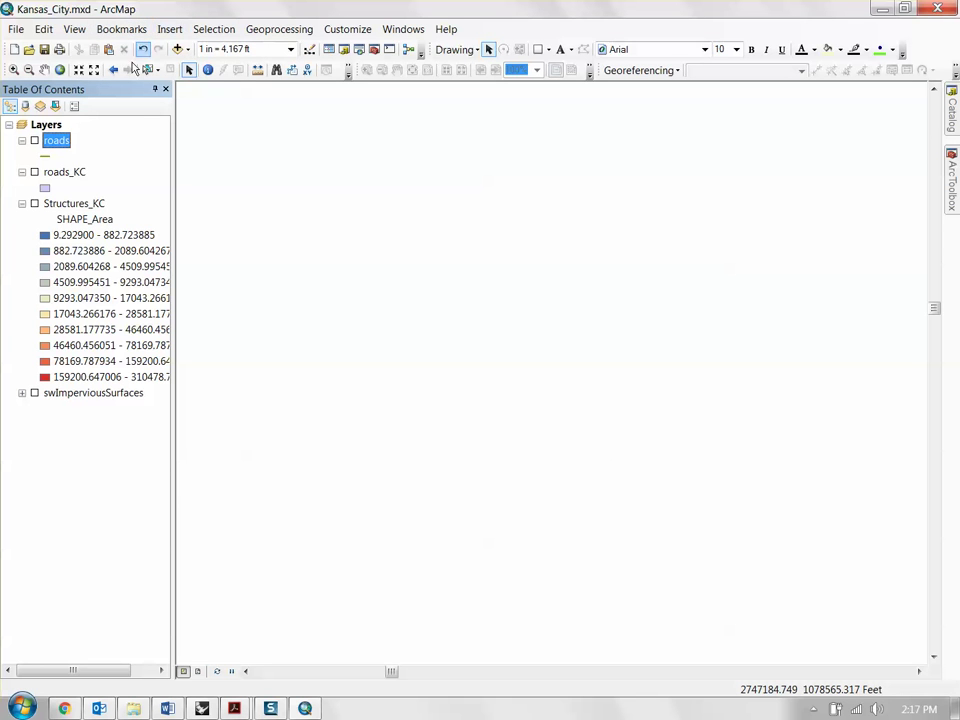
# Display Structures_KC, frame the downtown area, and save the map extent as a spatial bookmark named Kansas City_CBD
pyautogui.click(34, 204)
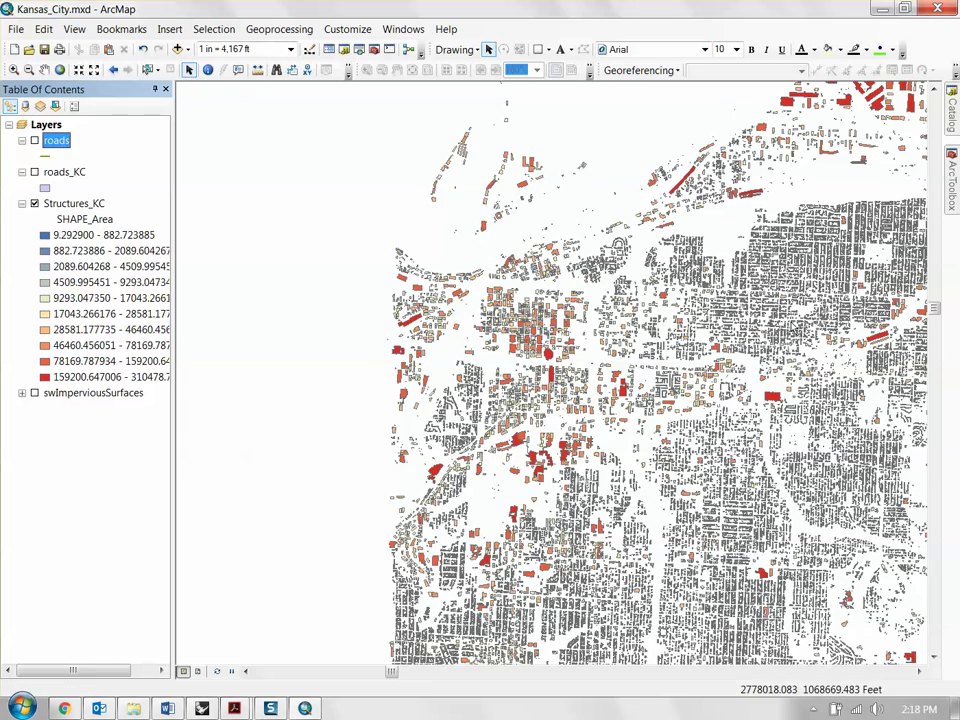
pyautogui.moveTo(660, 378); pyautogui.dragTo(543, 390)
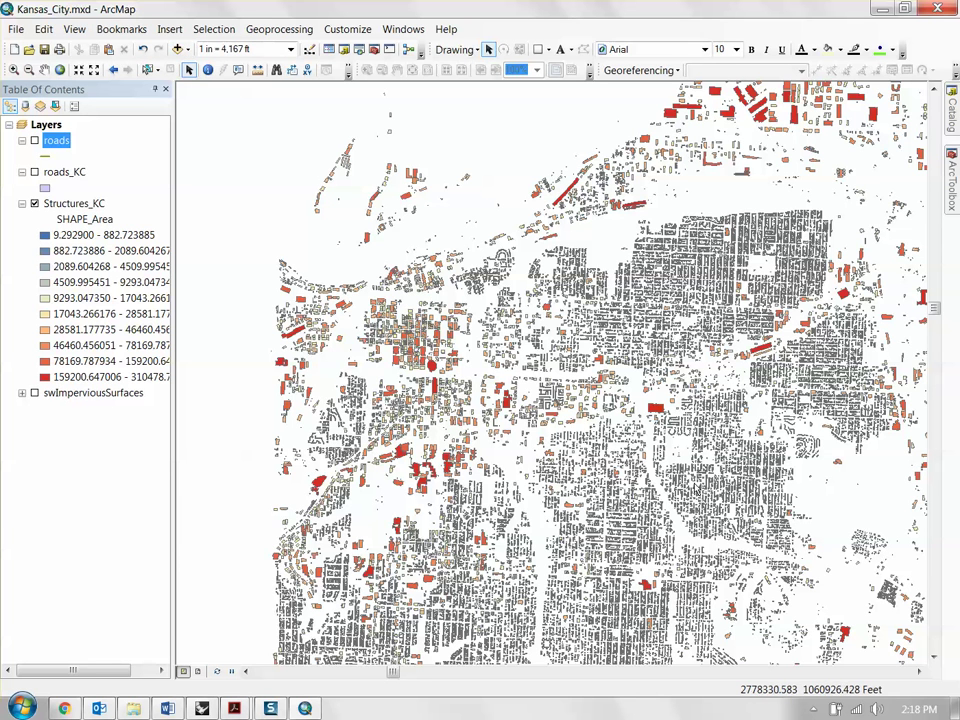
pyautogui.click(134, 33)
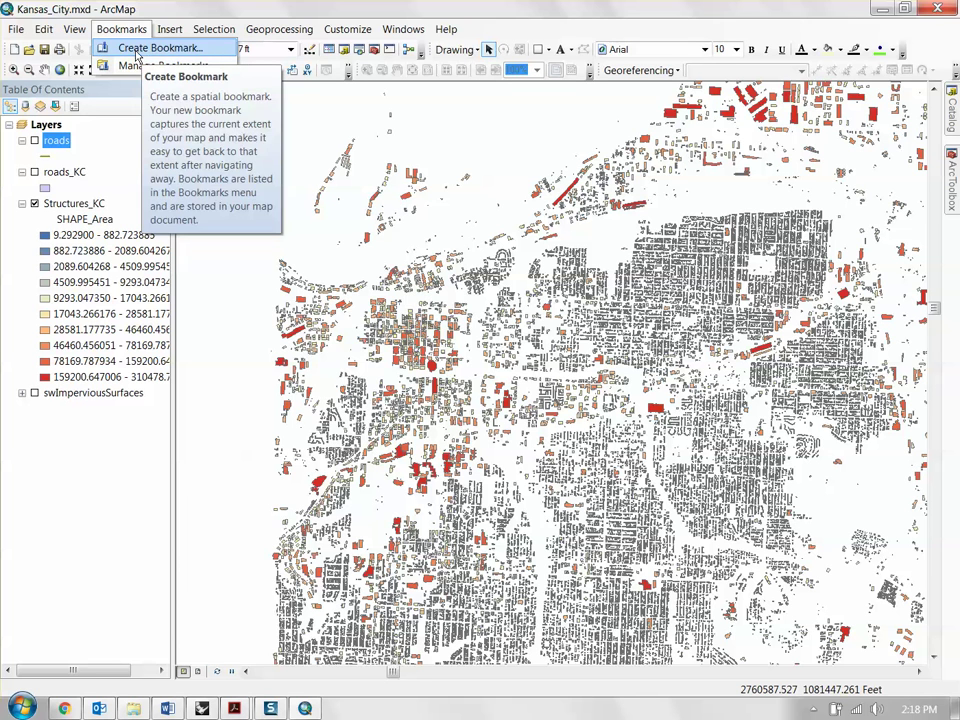
pyautogui.click(133, 50)
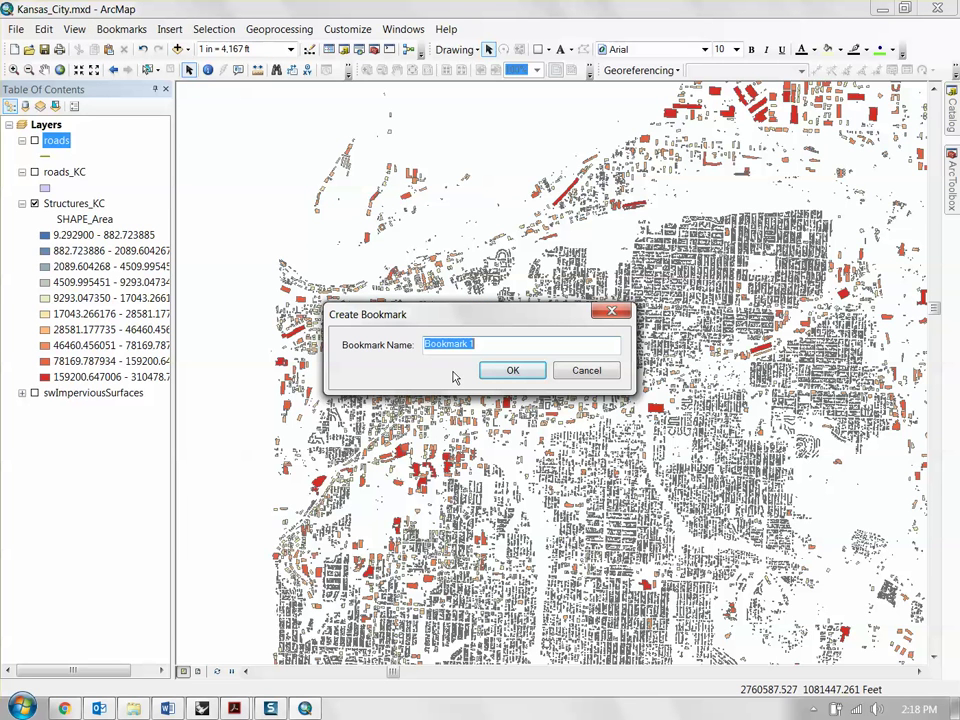
pyautogui.write('Kansas City_CBD')
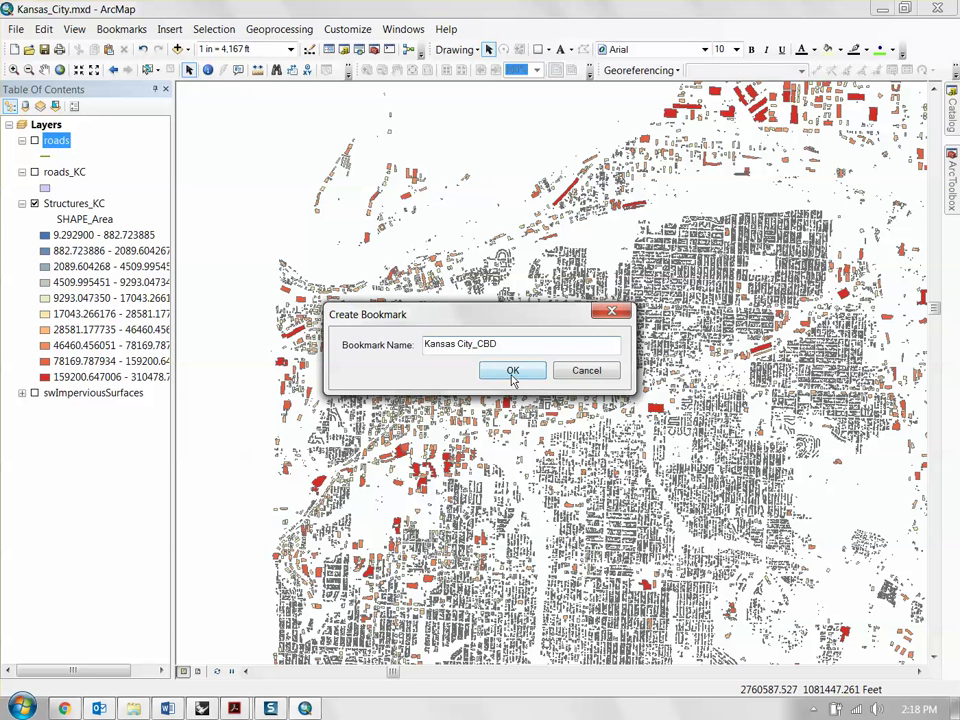
pyautogui.click(512, 372)
# Test the Kansas City_CBD bookmark by leaving the downtown extent and recalling it
pyautogui.press('Down')
pyautogui.press('Down')
pyautogui.press('Down')
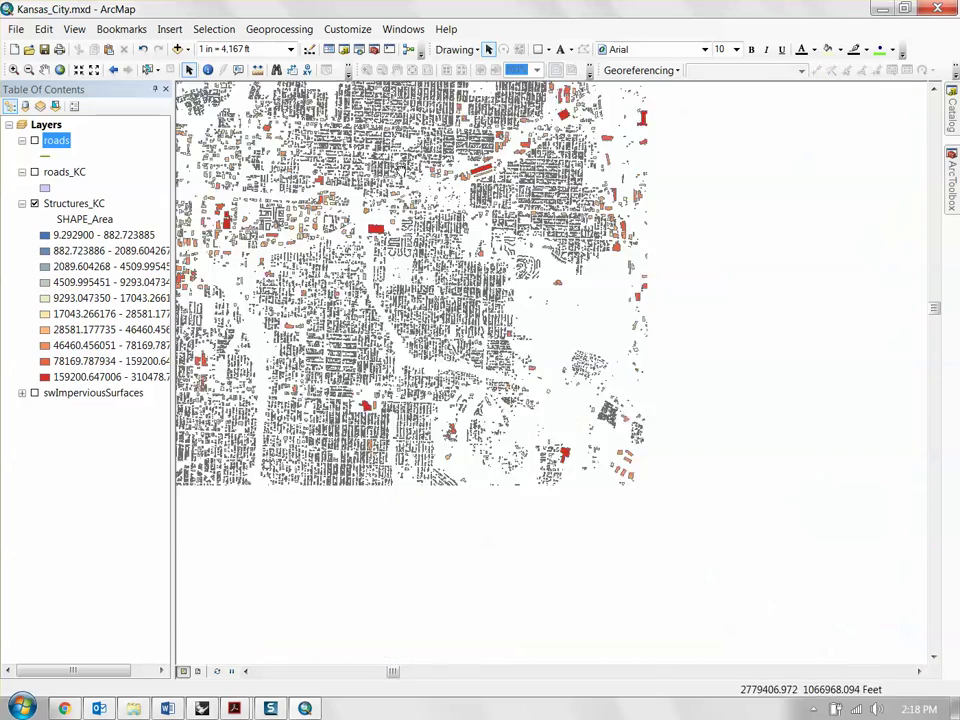
pyautogui.click(121, 28)
pyautogui.click(150, 144)
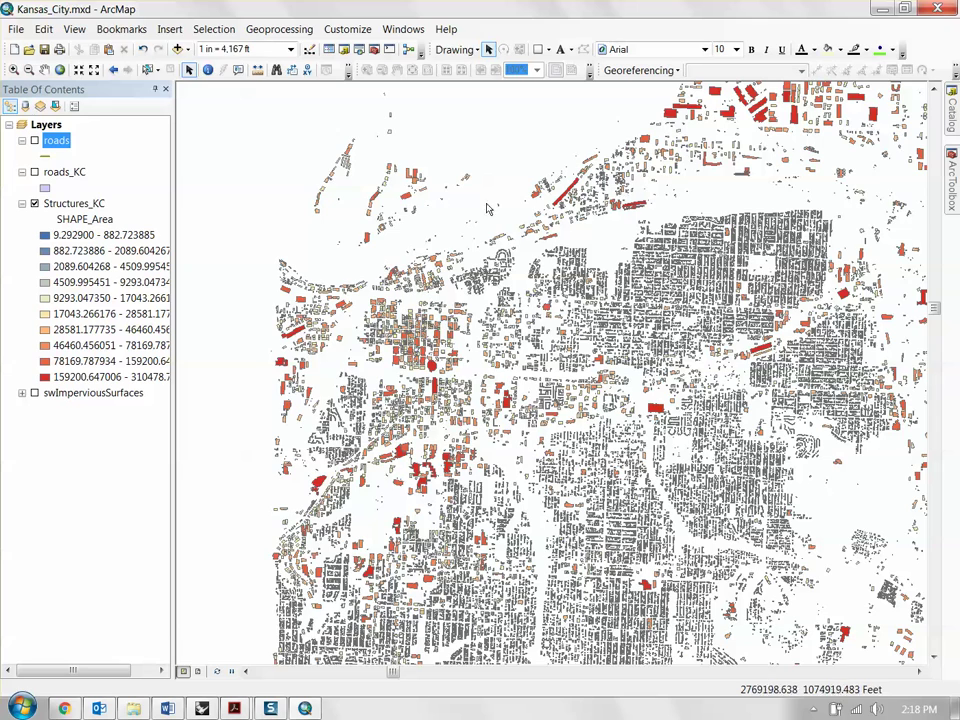
pyautogui.click(121, 28)
pyautogui.click(150, 146)
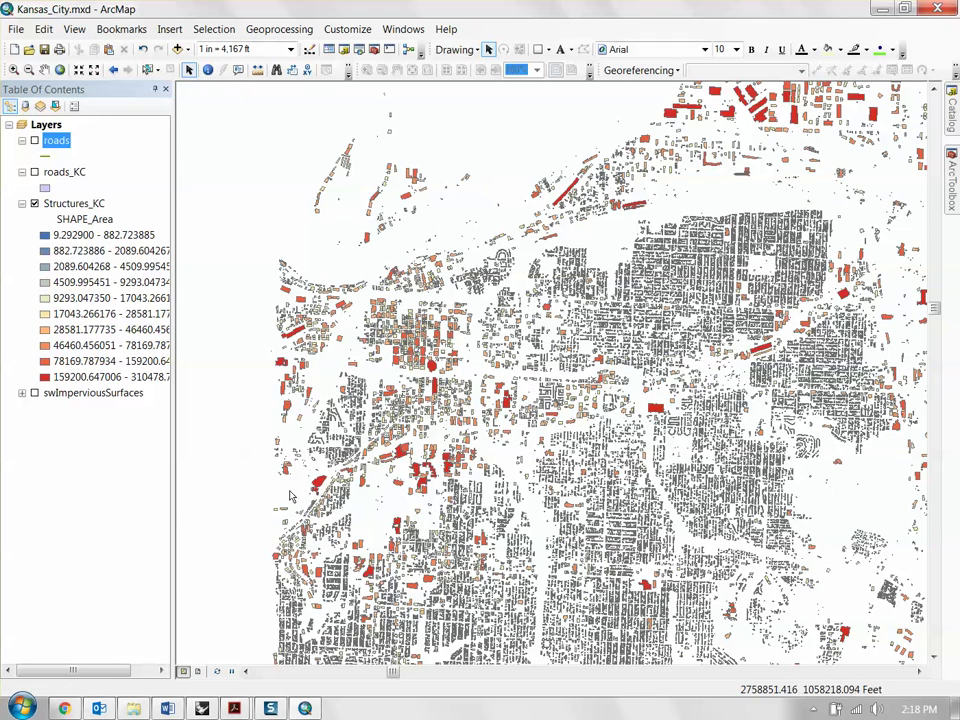
# Set up a data export of the roads layer limited to features in the view extent, using the data frame's coordinate system
pyautogui.rightClick(44, 146)
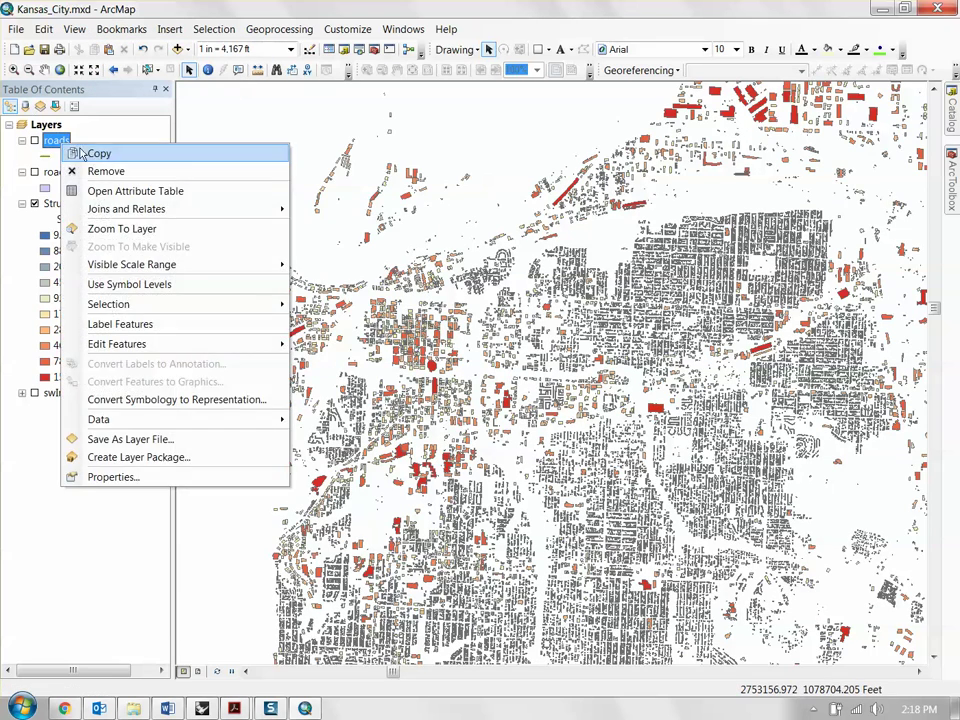
pyautogui.moveTo(186, 419)
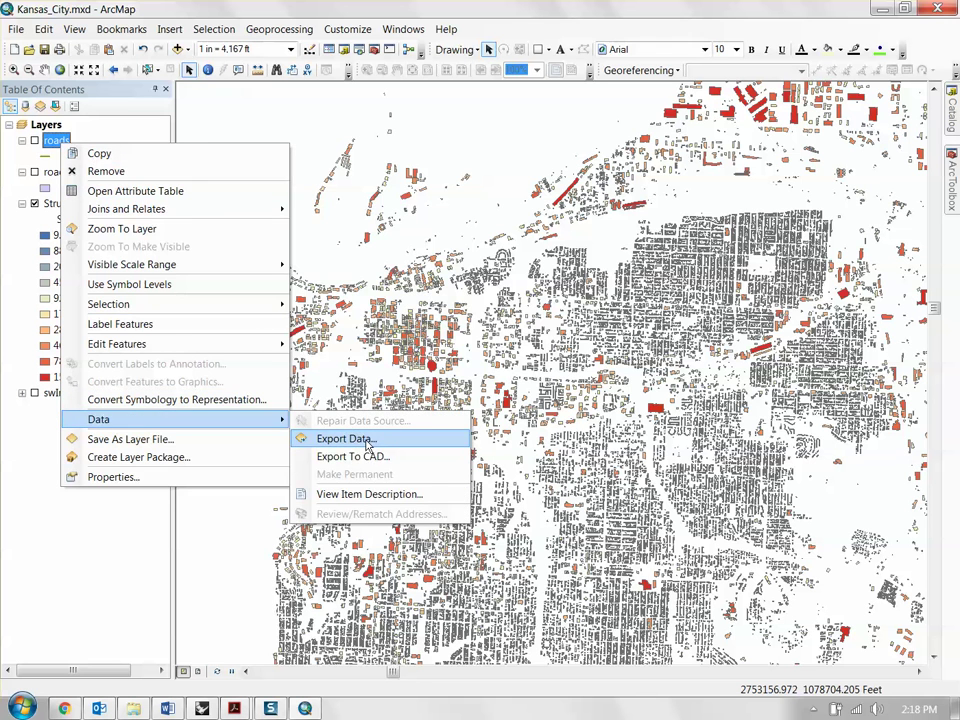
pyautogui.click(358, 438)
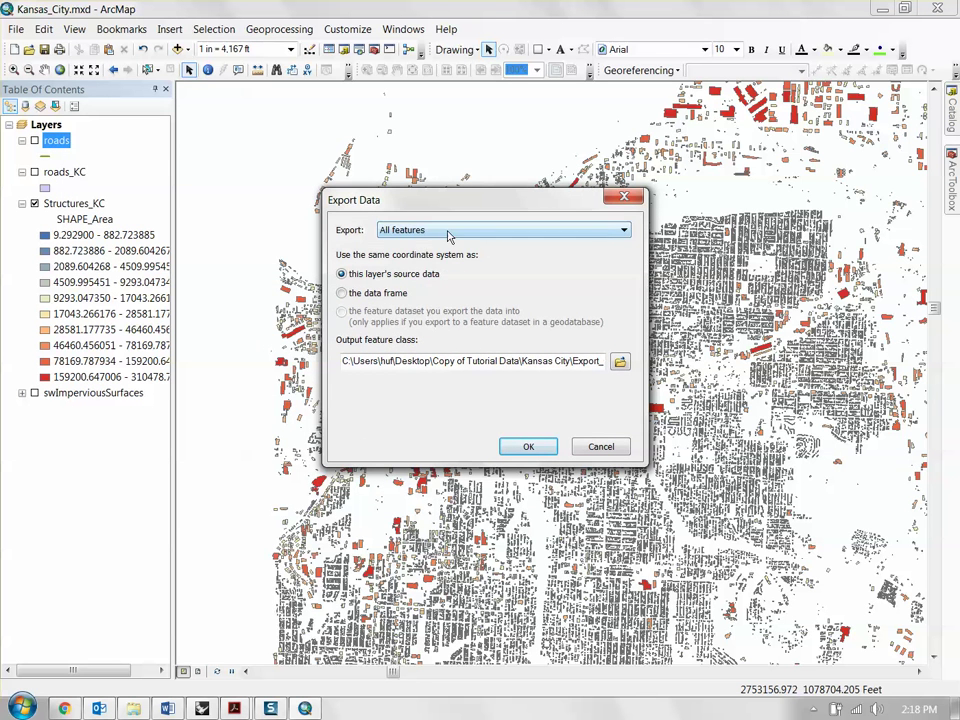
pyautogui.click(448, 233)
pyautogui.click(441, 257)
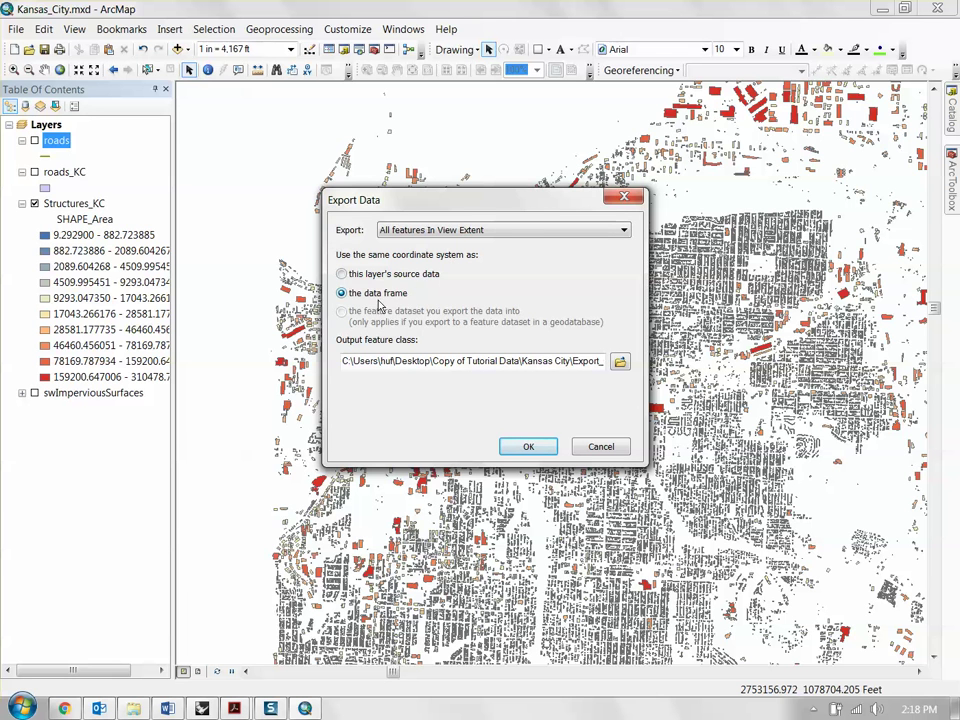
# Export the roads as a shapefile named roadtype_KC in the Kansas City folder and add it to the map as a layer
pyautogui.click(619, 362)
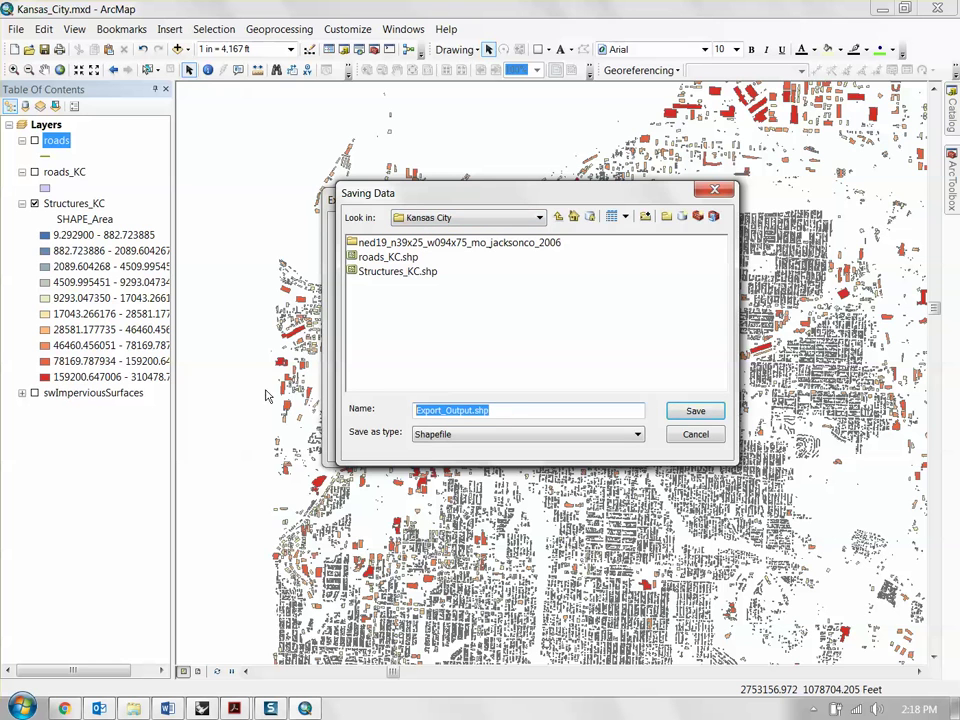
pyautogui.write('roadtype_KC')
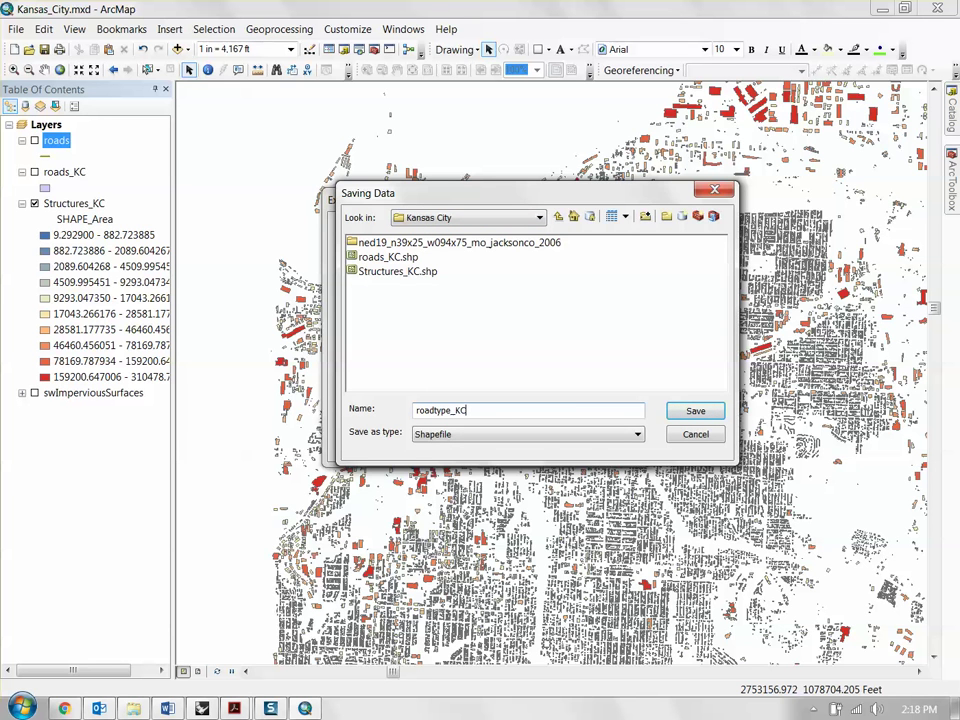
pyautogui.click(708, 410)
pyautogui.click(524, 446)
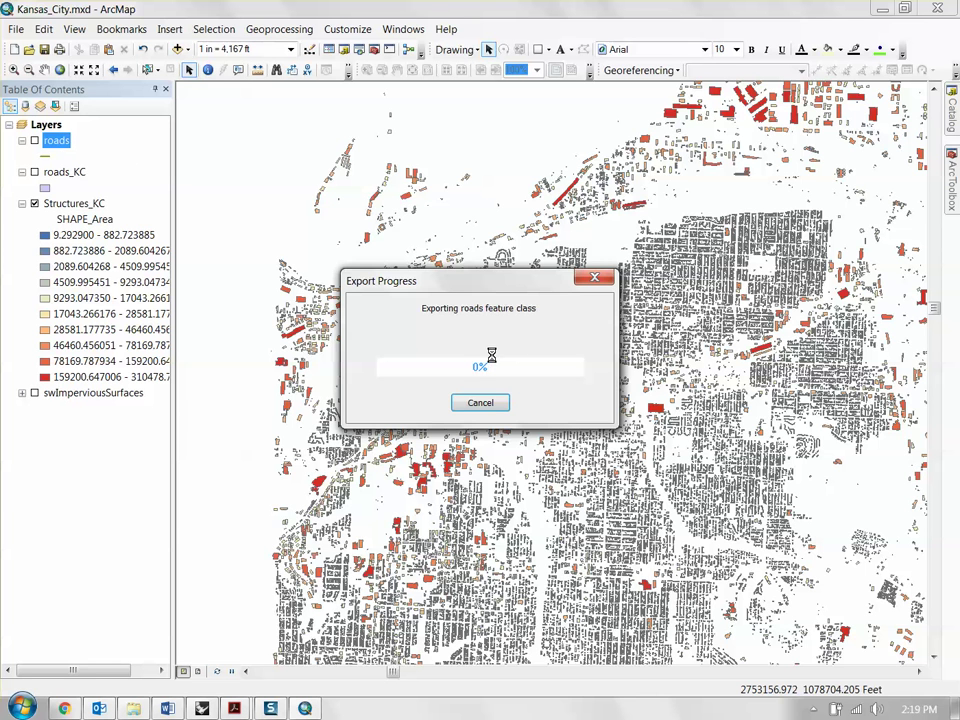
pyautogui.click(813, 709)
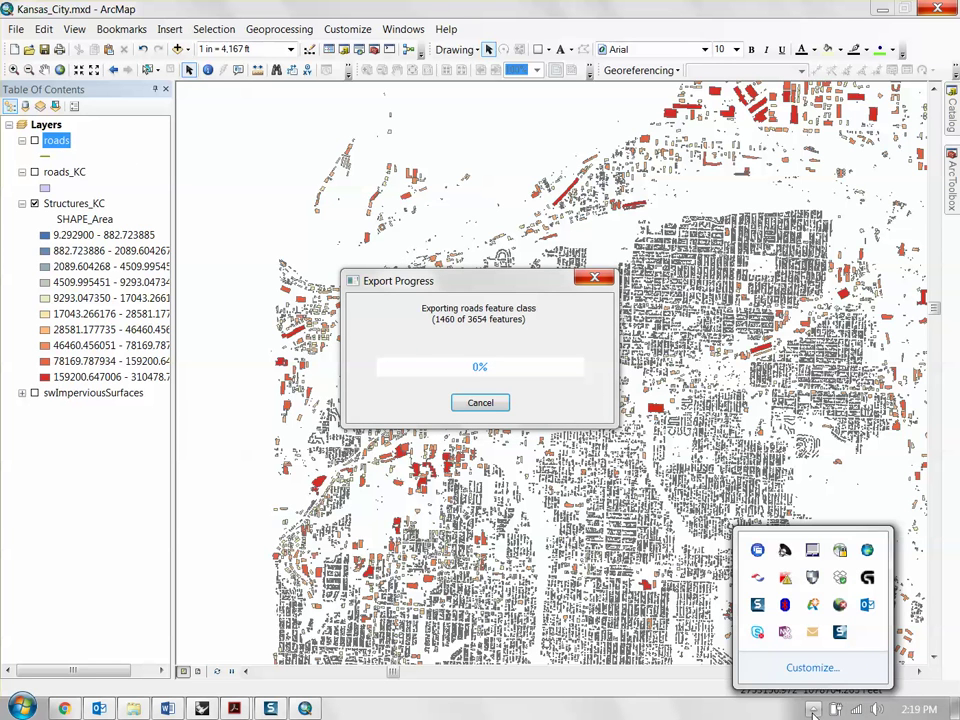
pyautogui.click(480, 403)
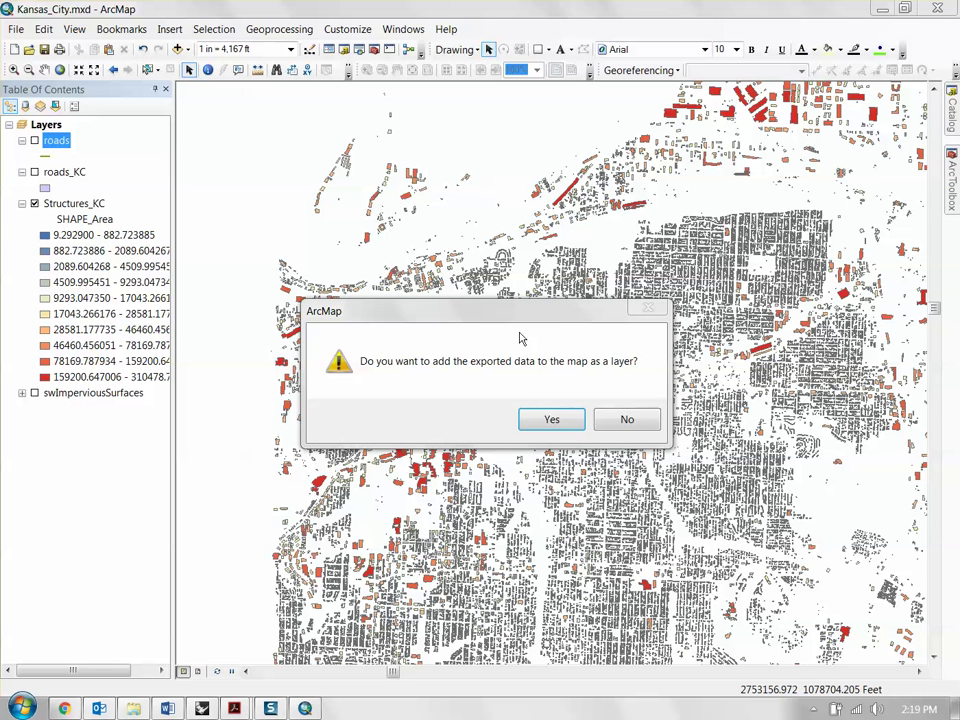
pyautogui.click(553, 420)
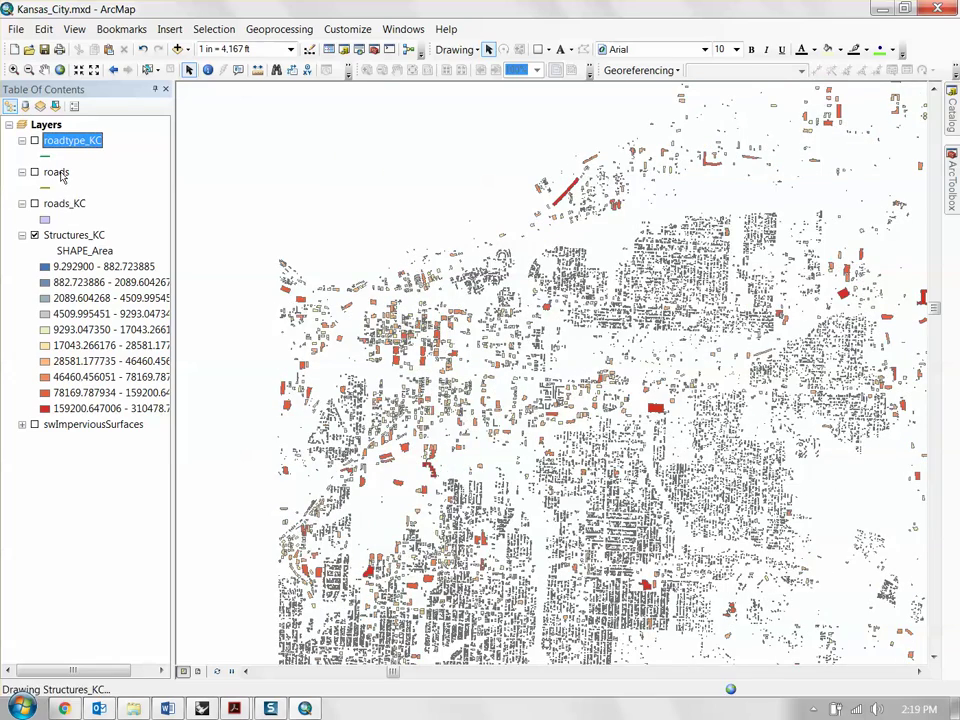
# Remove the original Missouri roads layer from the map
pyautogui.click(56, 174)
pyautogui.rightClick(56, 174)
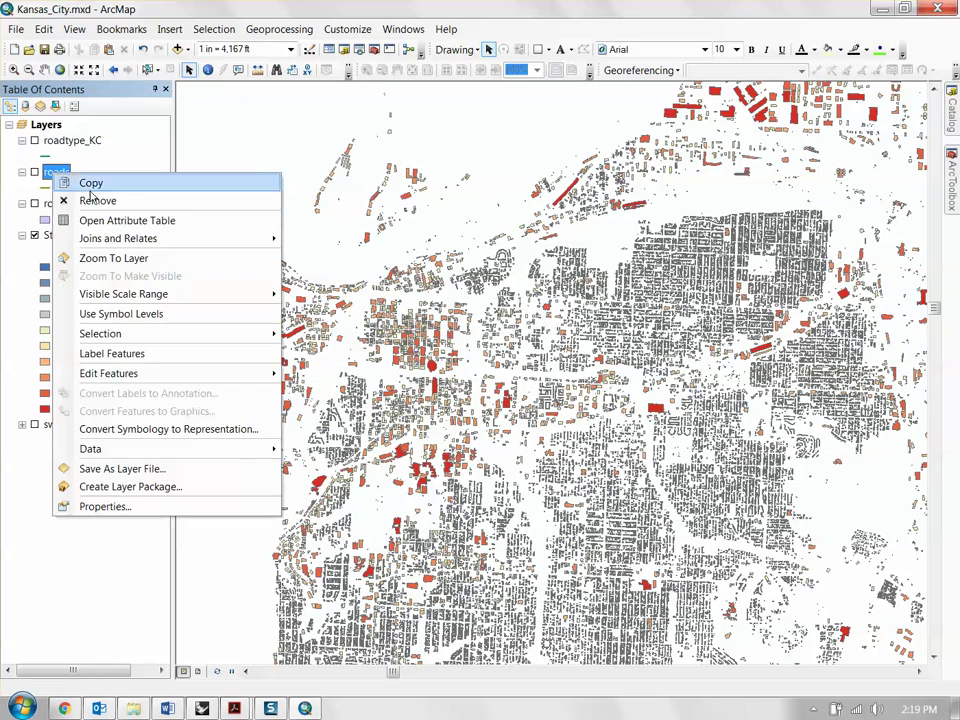
pyautogui.click(107, 204)
# Display the roadtype_KC layer and hide Structures_KC so that only the exported roads are drawn
pyautogui.click(34, 140)
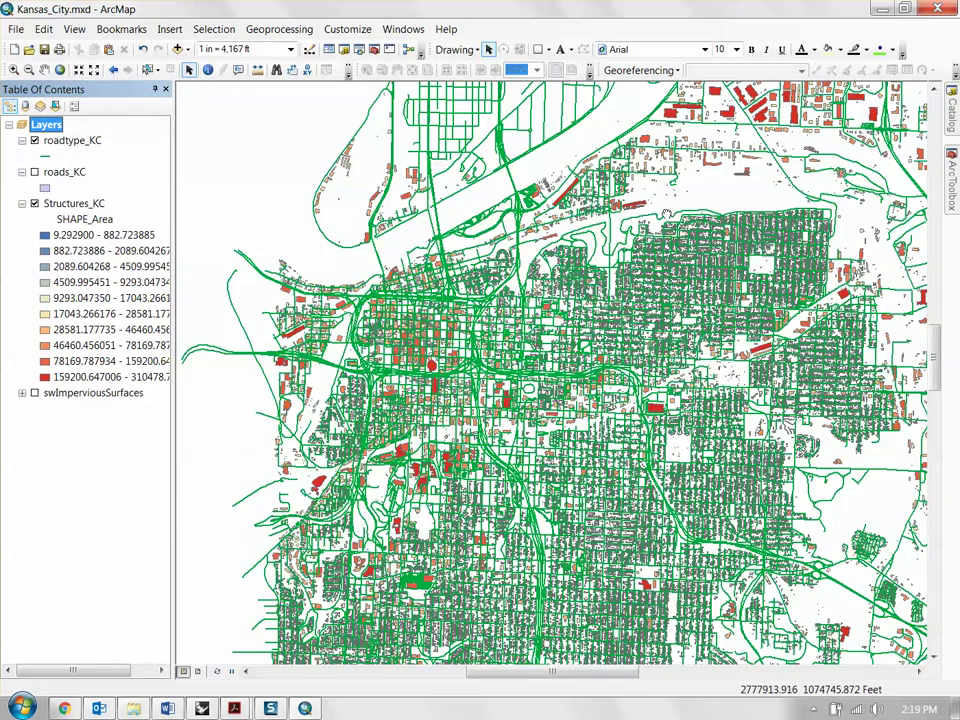
pyautogui.moveTo(666, 292)
pyautogui.mouseDown()
pyautogui.moveTo(606, 504)
pyautogui.moveTo(608, 318)
pyautogui.mouseUp()
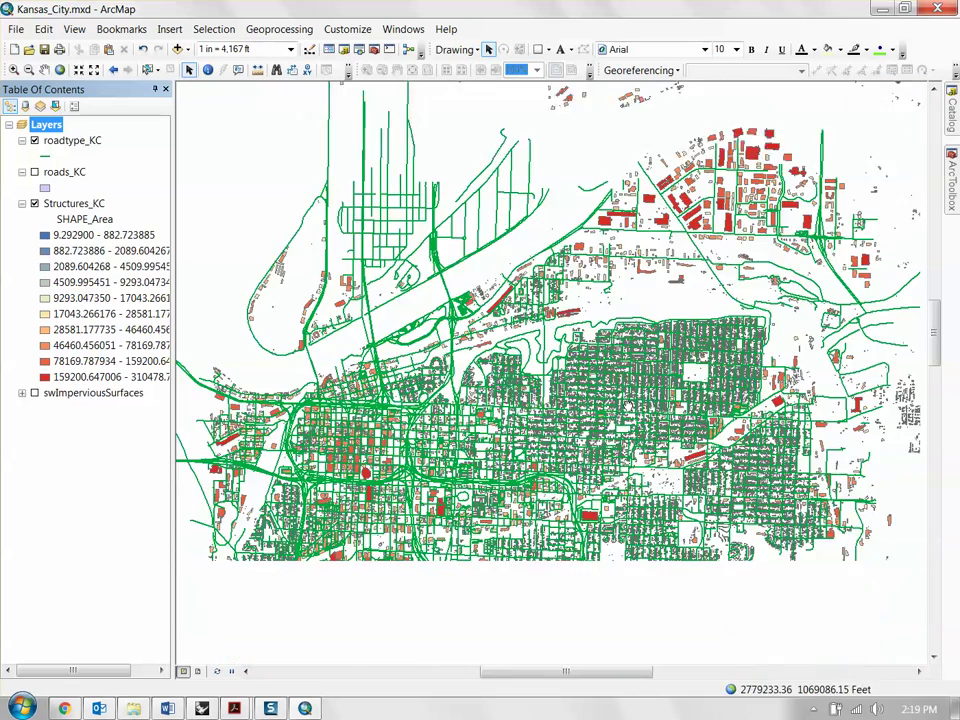
pyautogui.click(34, 204)
pyautogui.scroll(3, 645, 305)
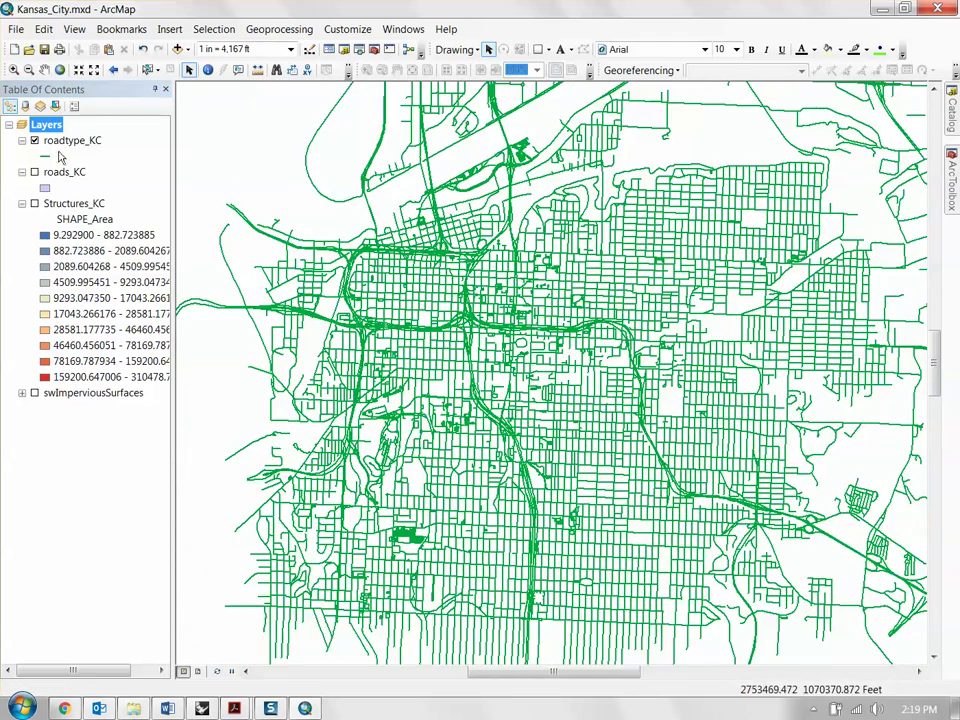
# Examine the type field in roadtype_KC's attribute table, then close the table
pyautogui.click(80, 144)
pyautogui.rightClick(82, 148)
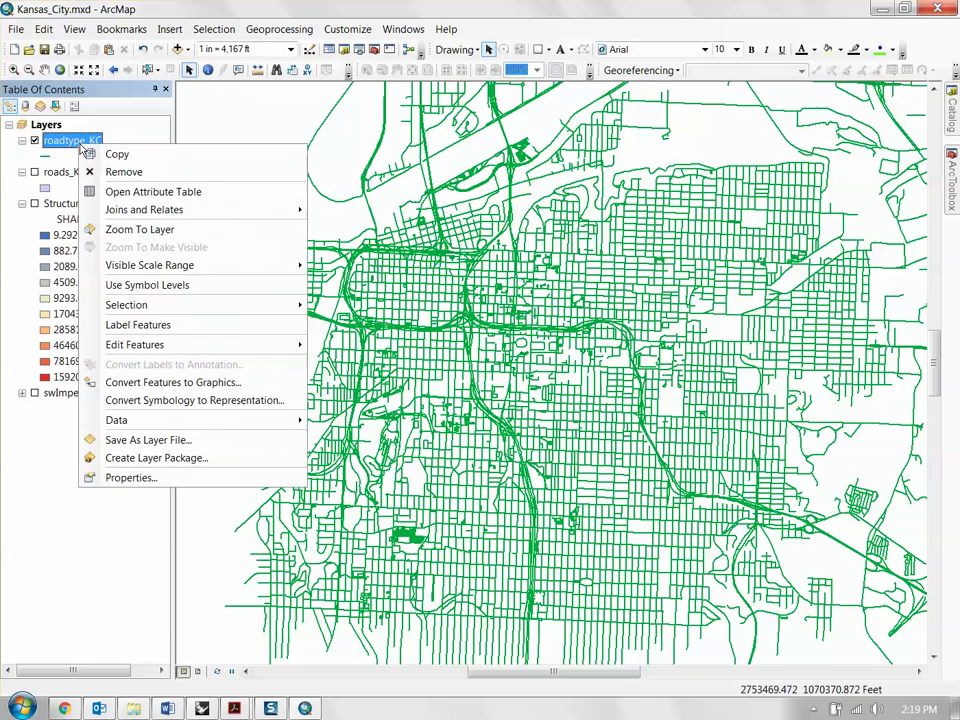
pyautogui.click(143, 193)
pyautogui.moveTo(548, 137); pyautogui.dragTo(530, 116)
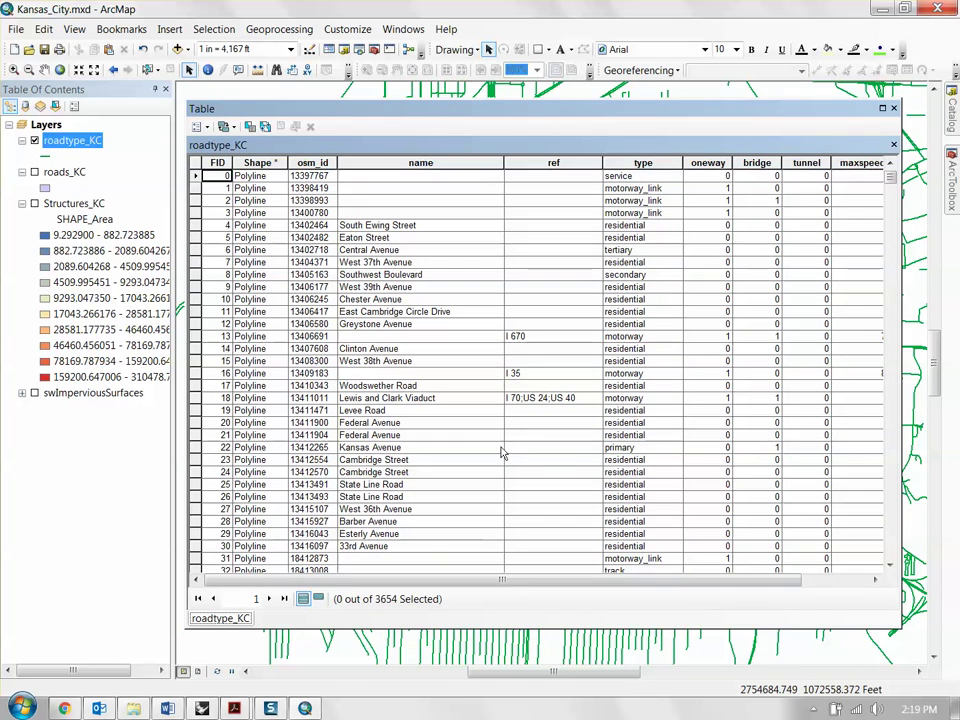
pyautogui.click(645, 163)
pyautogui.moveTo(590, 577); pyautogui.dragTo(603, 604)
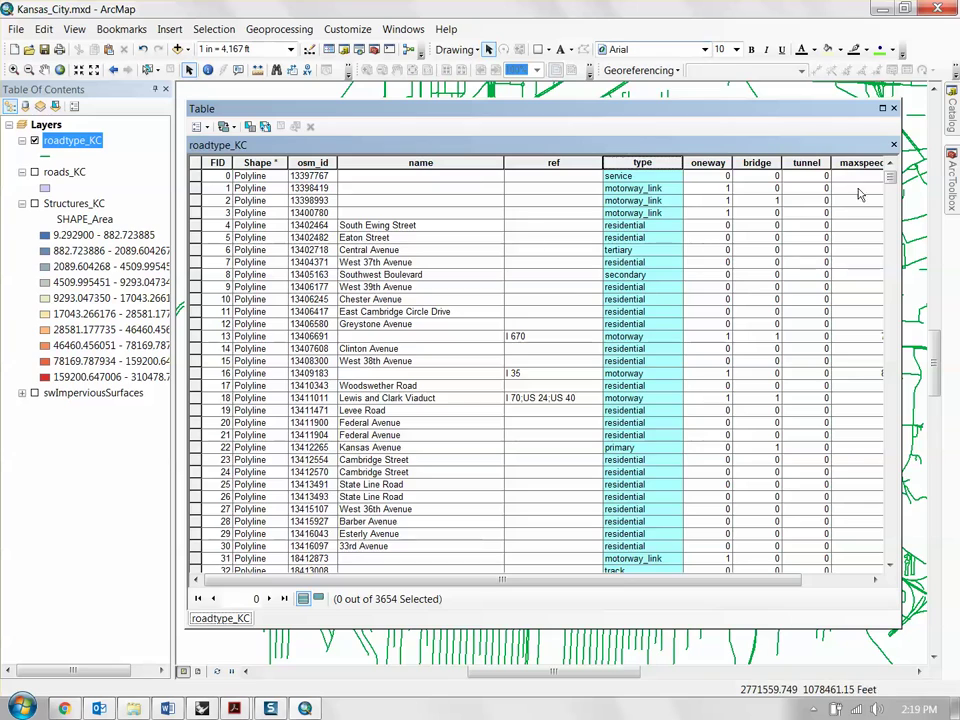
pyautogui.moveTo(890, 177)
pyautogui.mouseDown()
pyautogui.moveTo(870, 515)
pyautogui.moveTo(864, 381)
pyautogui.moveTo(889, 175)
pyautogui.mouseUp()
pyautogui.click(893, 108)
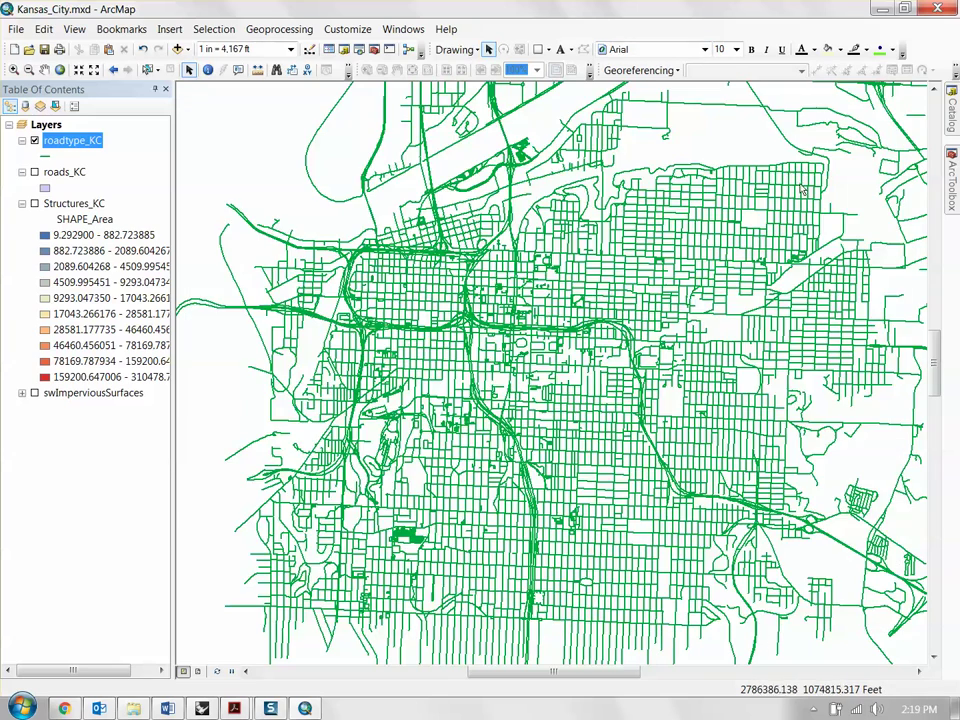
# Set roadtype_KC's symbology to unique values of the type field and add all road type values
pyautogui.rightClick(74, 140)
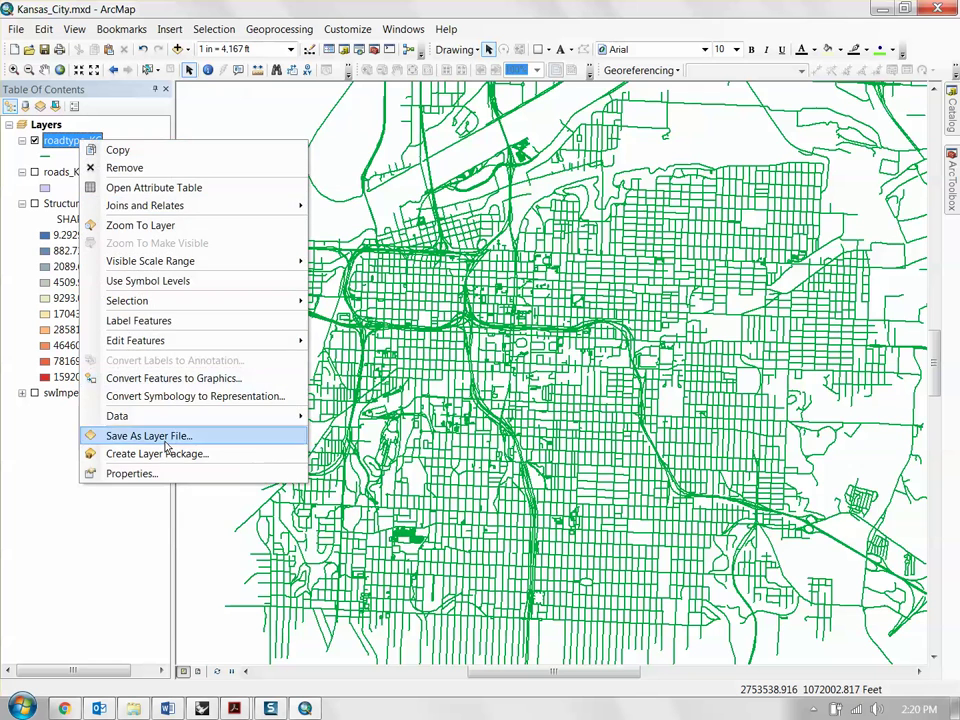
pyautogui.click(158, 474)
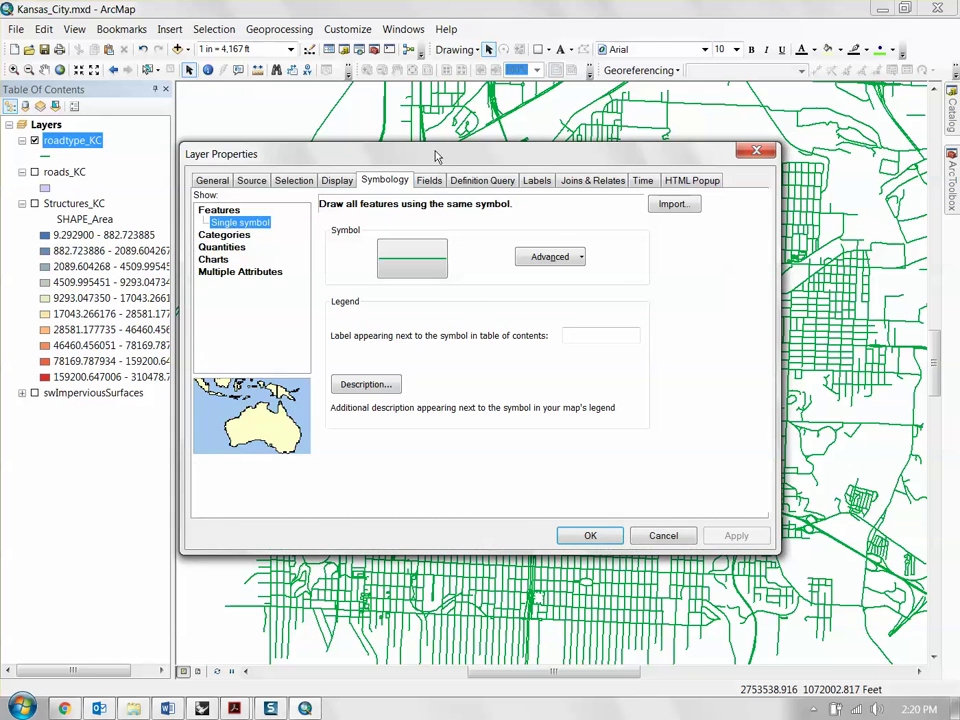
pyautogui.moveTo(436, 157); pyautogui.dragTo(548, 156)
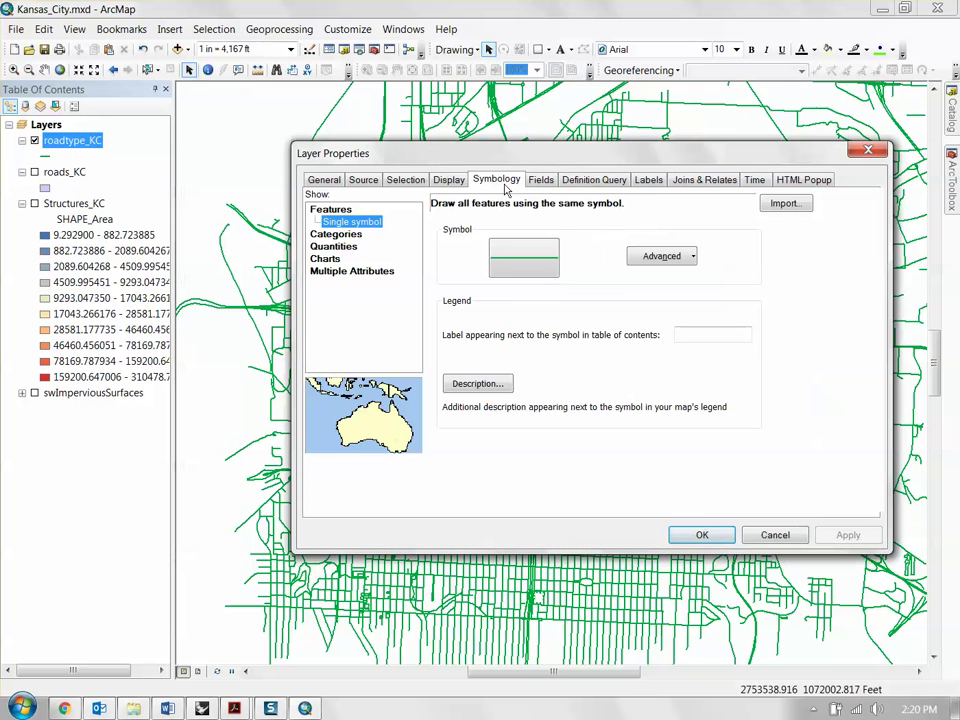
pyautogui.click(335, 236)
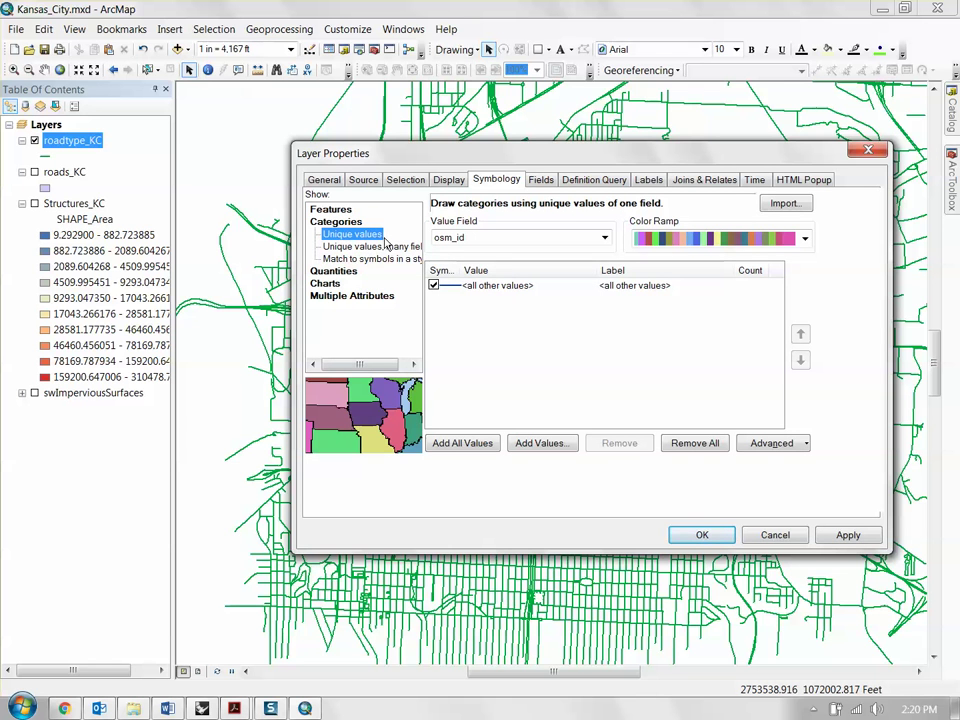
pyautogui.click(604, 237)
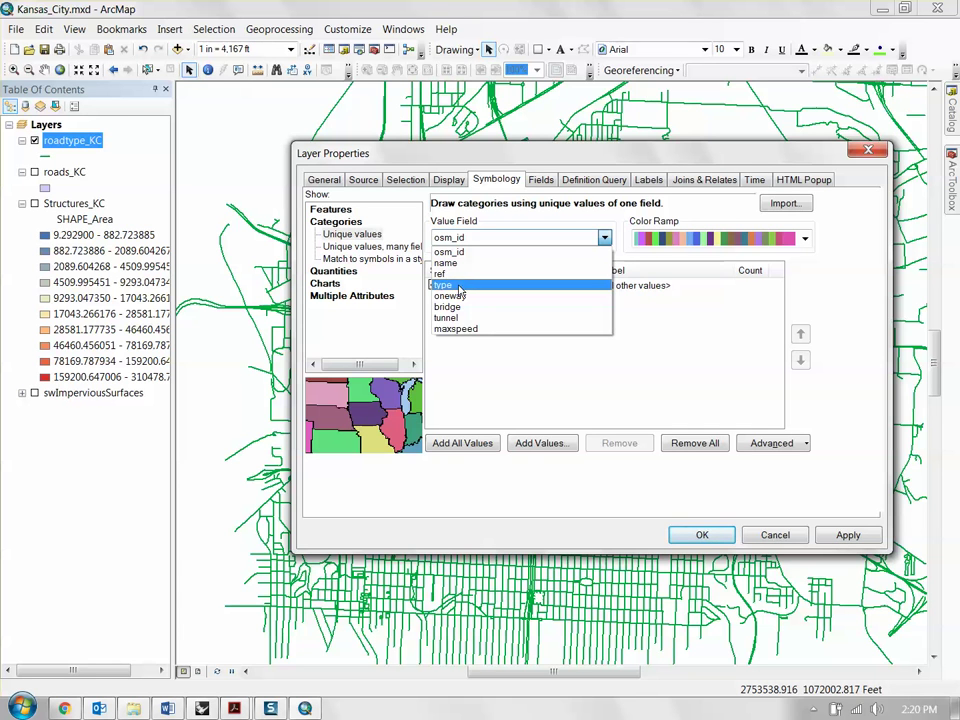
pyautogui.click(443, 285)
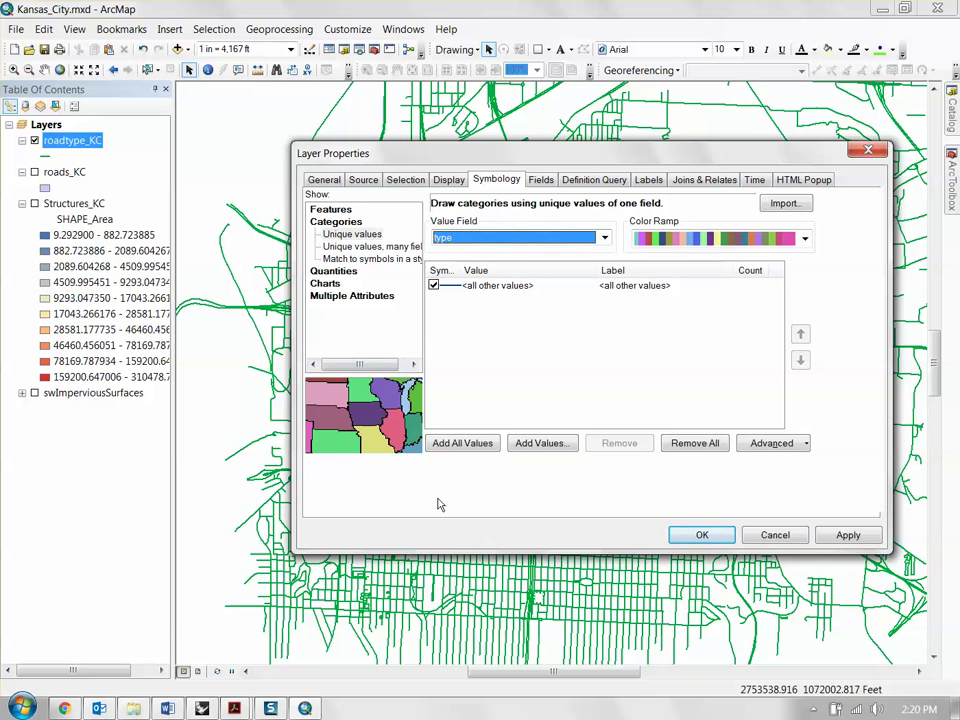
pyautogui.click(465, 453)
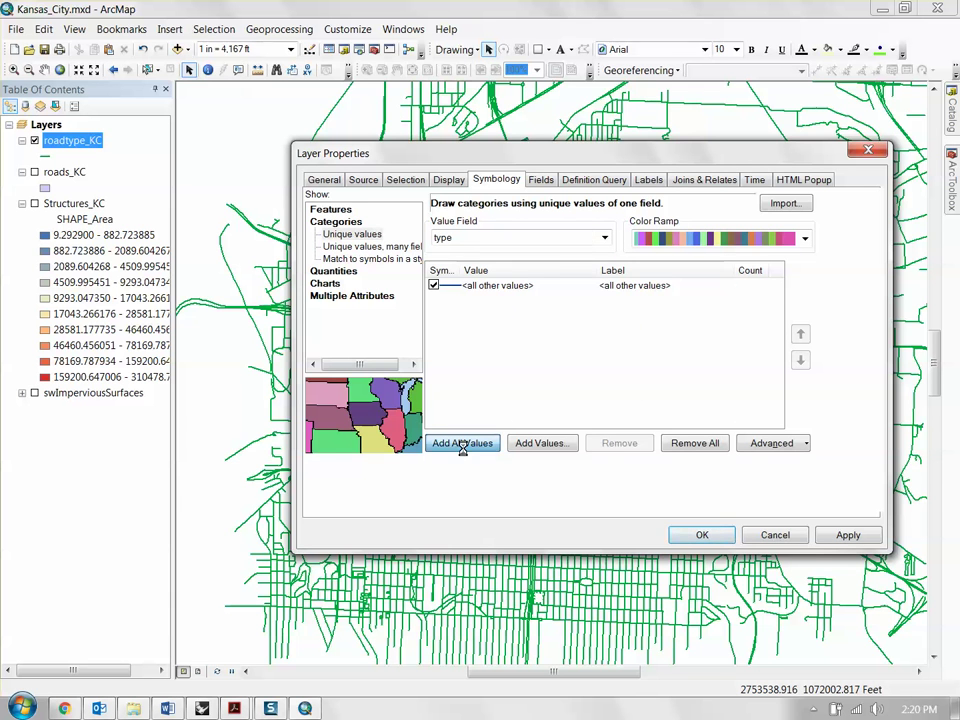
pyautogui.moveTo(776, 317); pyautogui.dragTo(776, 285)
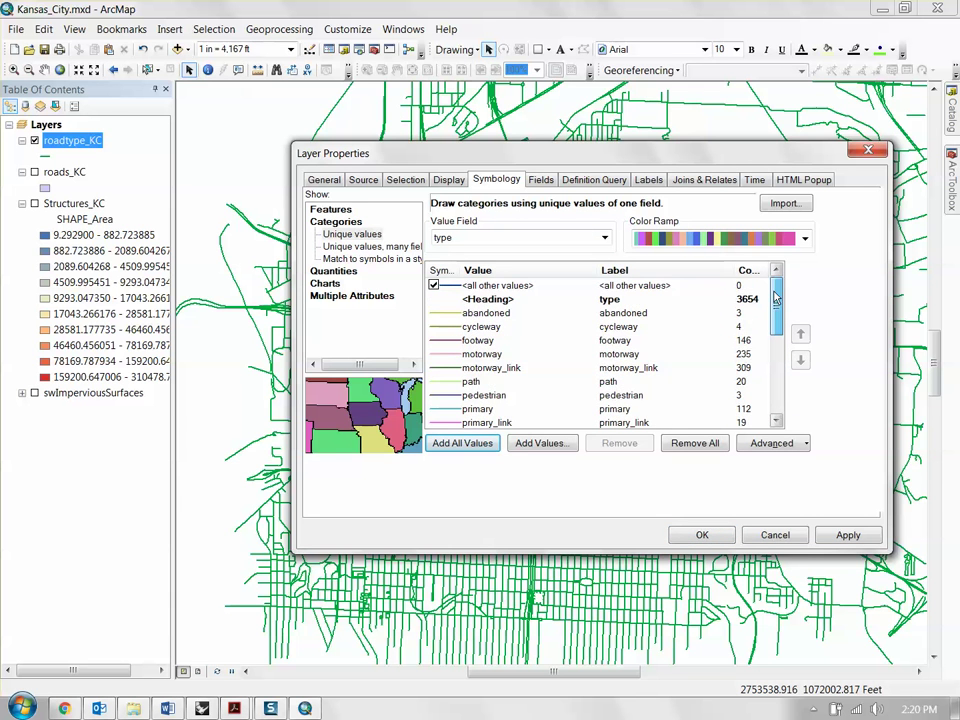
# Choose a dark, saturated multicolour ramp for the road type classes and apply the symbology to the map
pyautogui.click(804, 238)
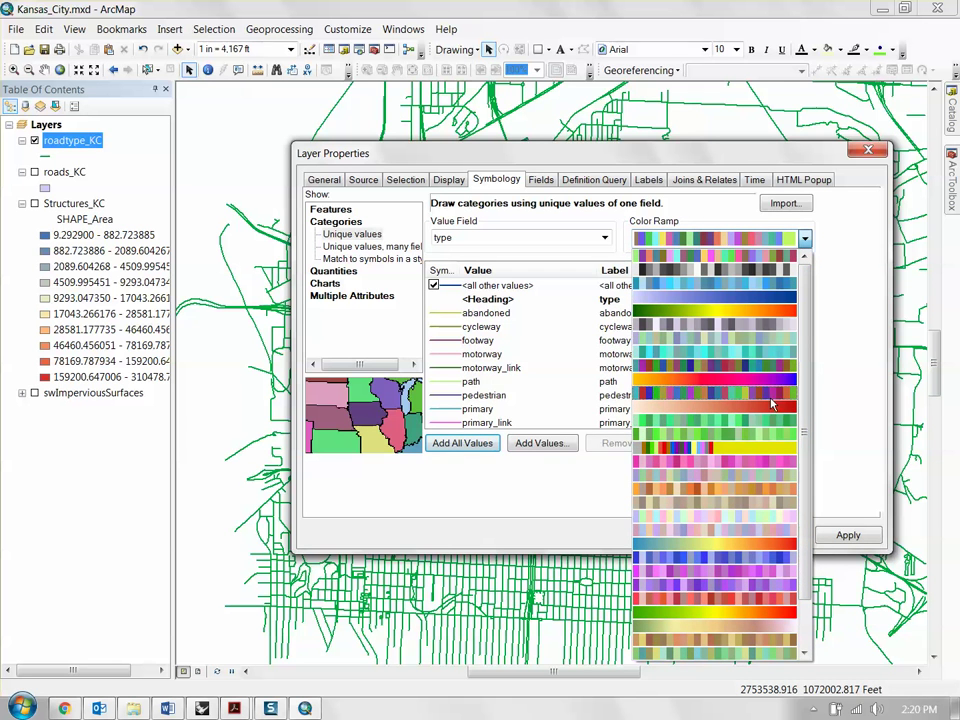
pyautogui.click(775, 395)
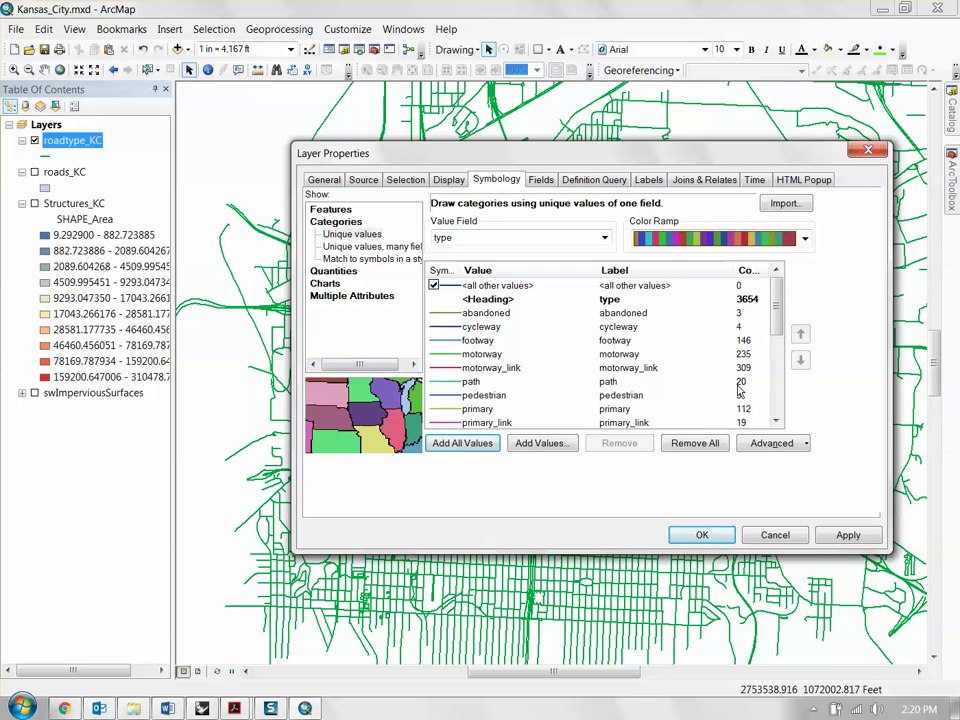
pyautogui.click(688, 535)
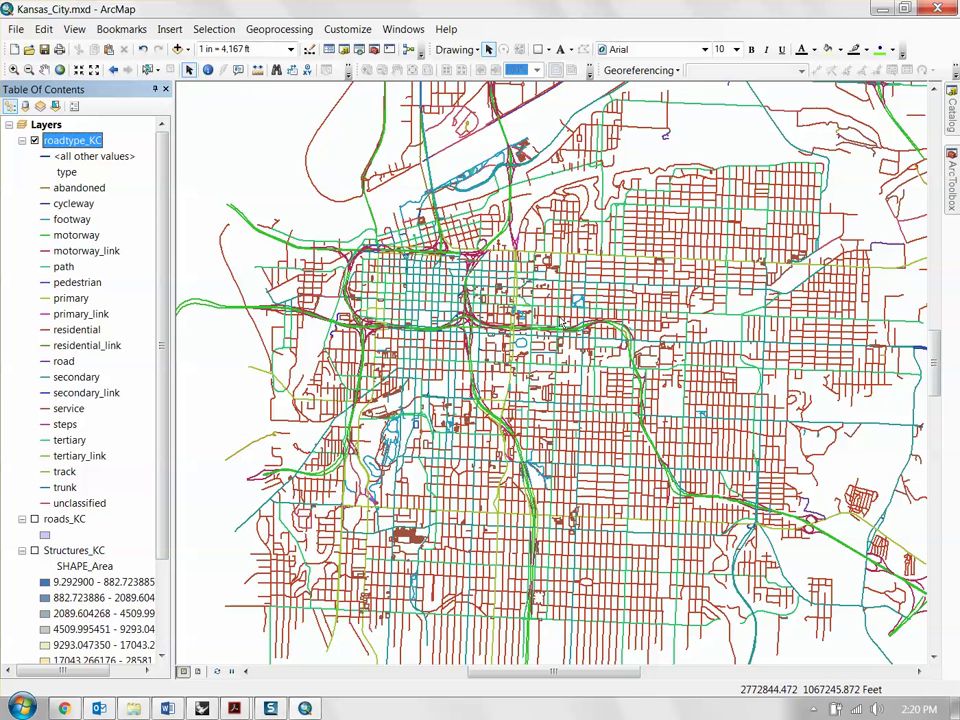
# Restyle the residential class of roadtype_KC as a light gray line with a width of 0.5
pyautogui.moveTo(556, 303); pyautogui.dragTo(584, 339)
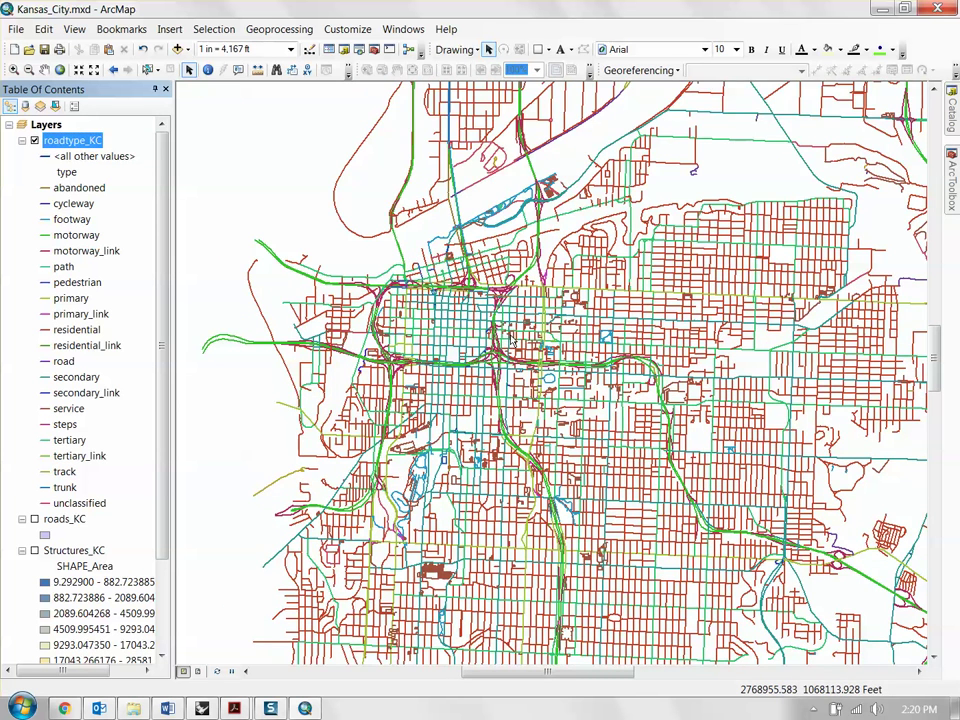
pyautogui.moveTo(555, 293); pyautogui.dragTo(555, 228)
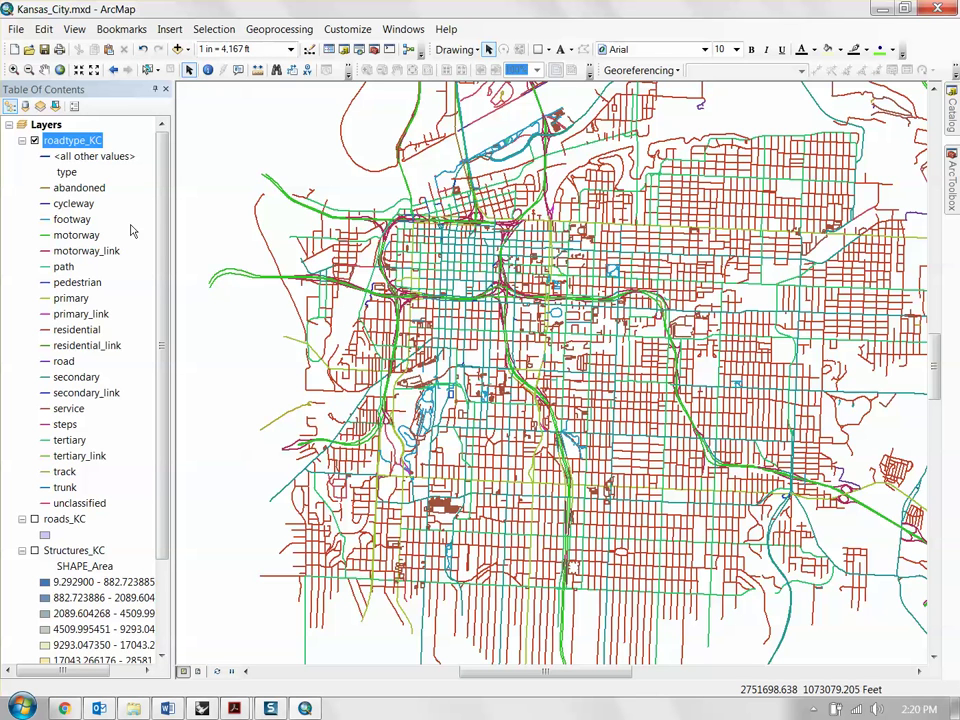
pyautogui.click(98, 188)
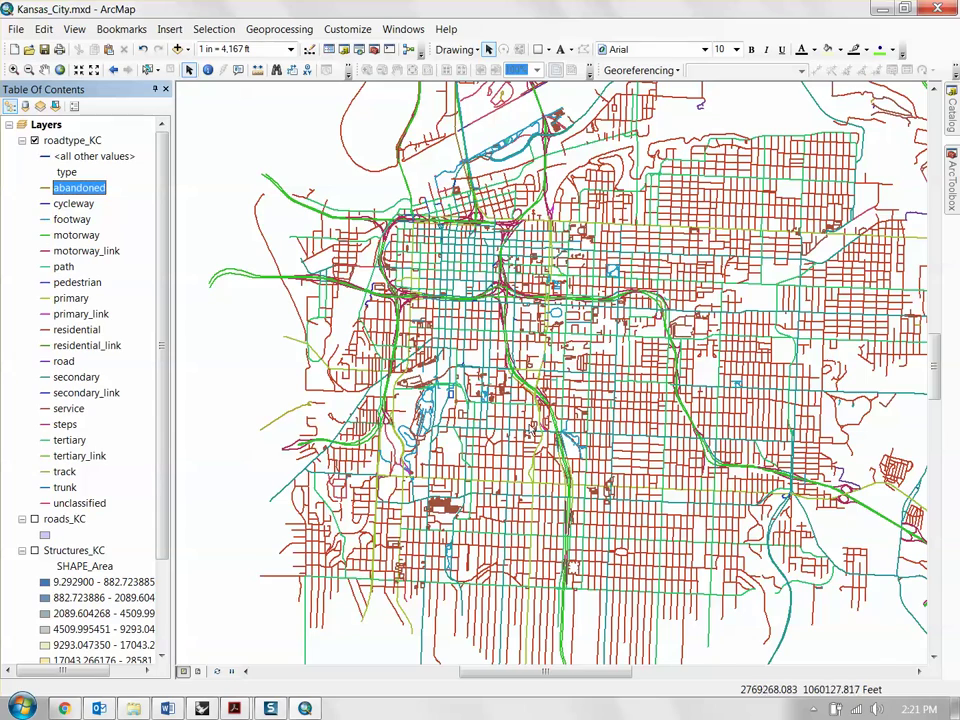
pyautogui.scroll(-4, 416, 325)
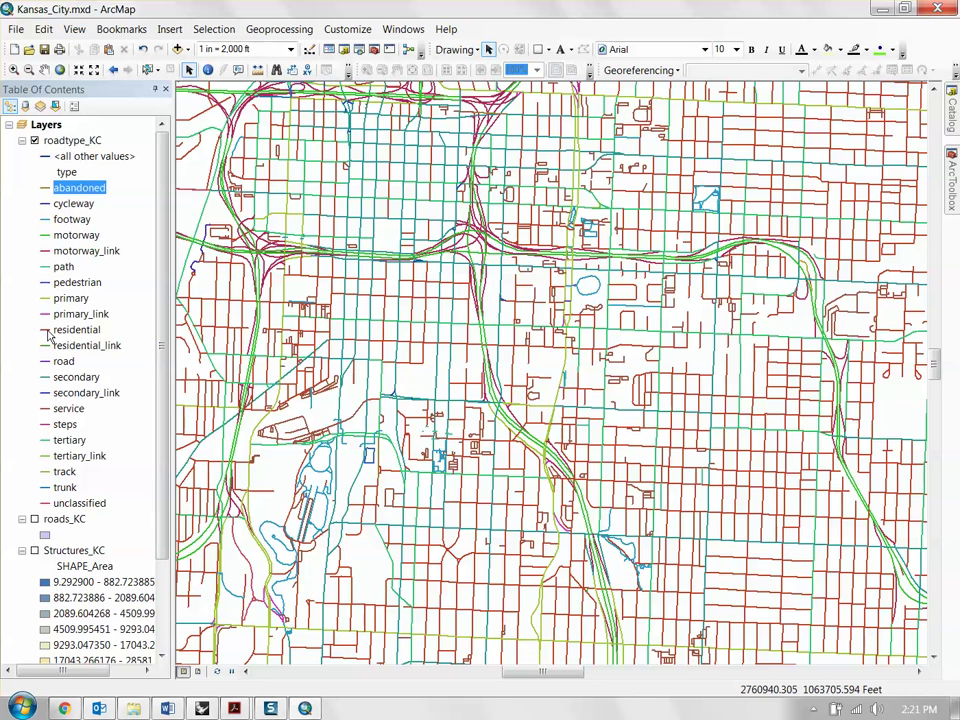
pyautogui.doubleClick(80, 330)
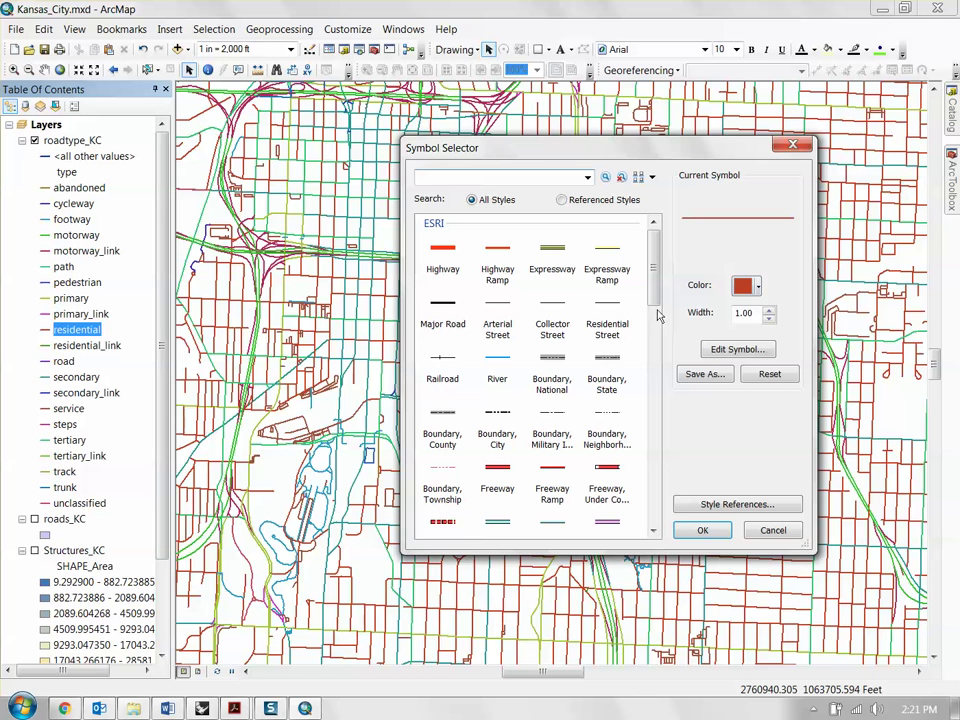
pyautogui.write('.5')
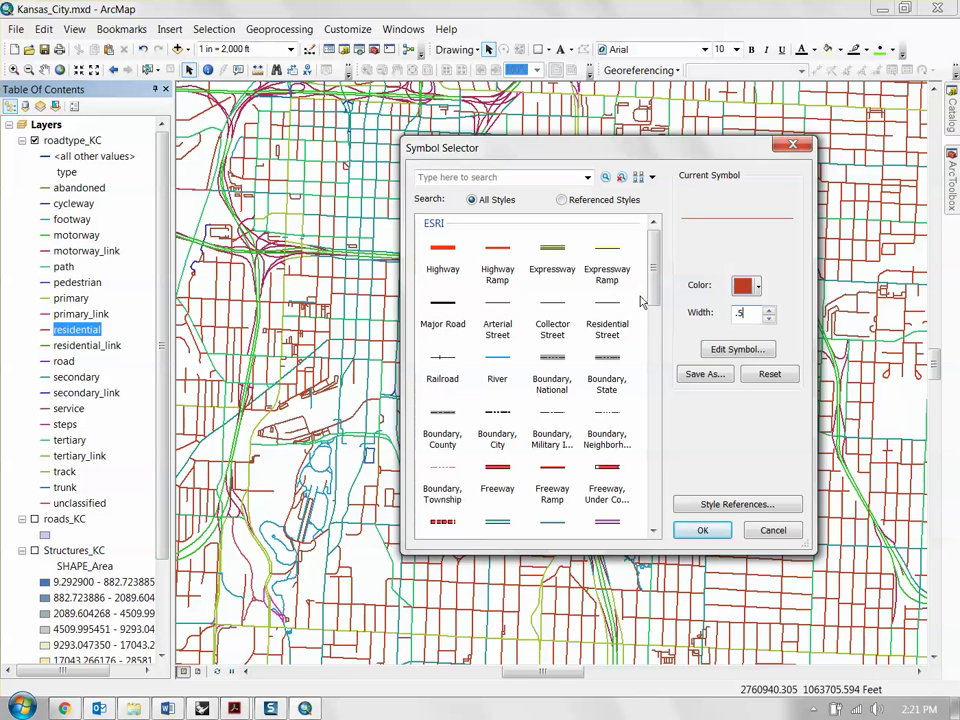
pyautogui.click(745, 286)
pyautogui.click(806, 309)
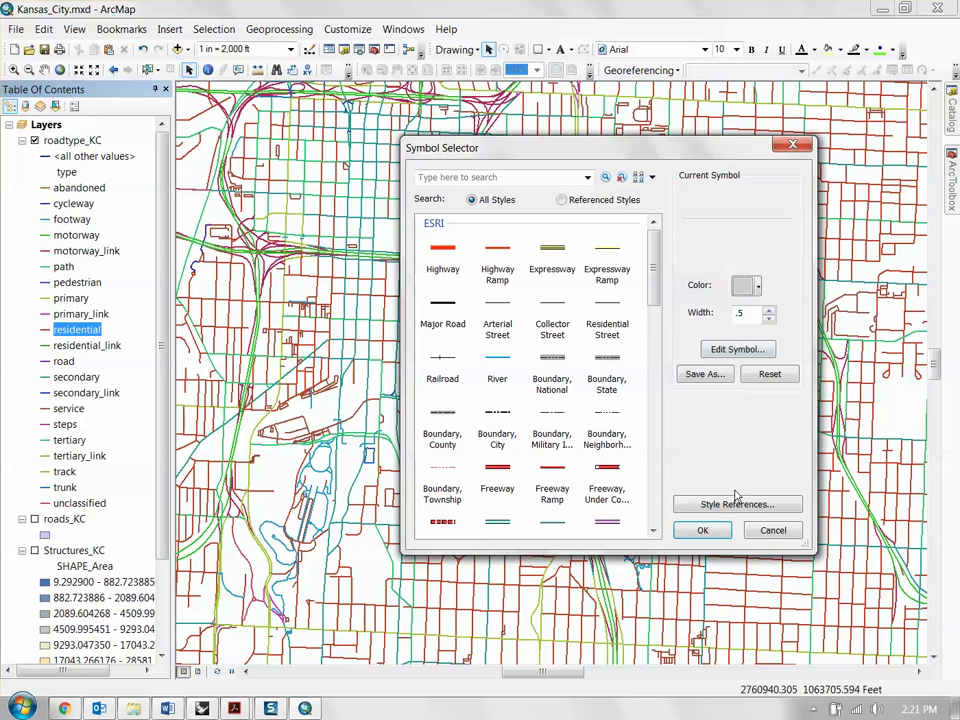
pyautogui.click(702, 530)
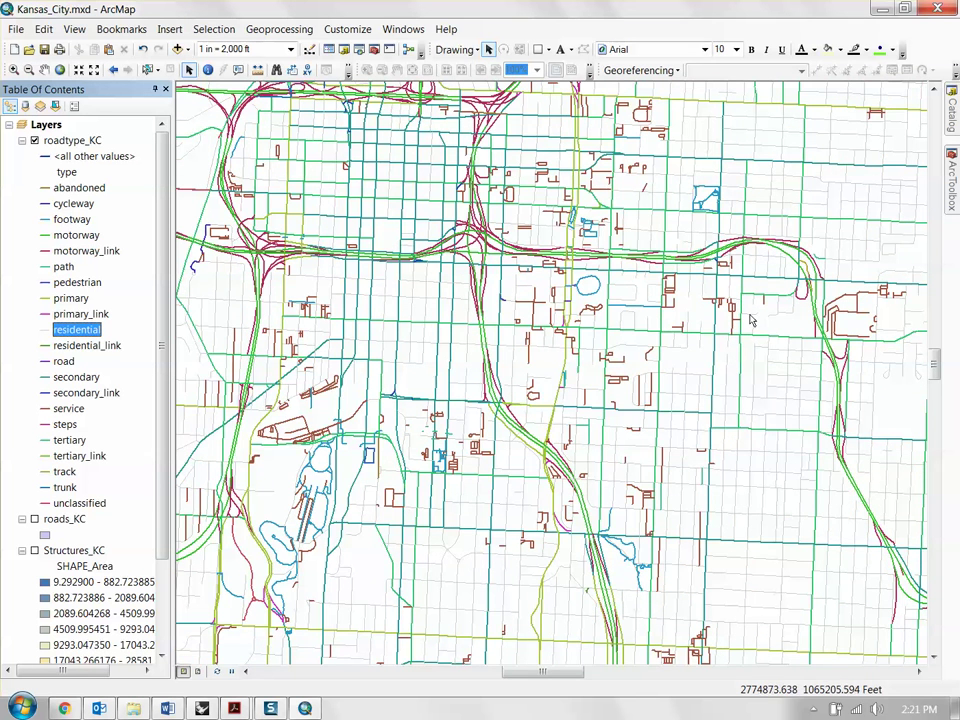
# Examine the roadtype_KC network across downtown Kansas City and the surrounding districts at different scales
pyautogui.moveTo(790, 322); pyautogui.dragTo(778, 407)
pyautogui.press('Left')
pyautogui.press('Left')
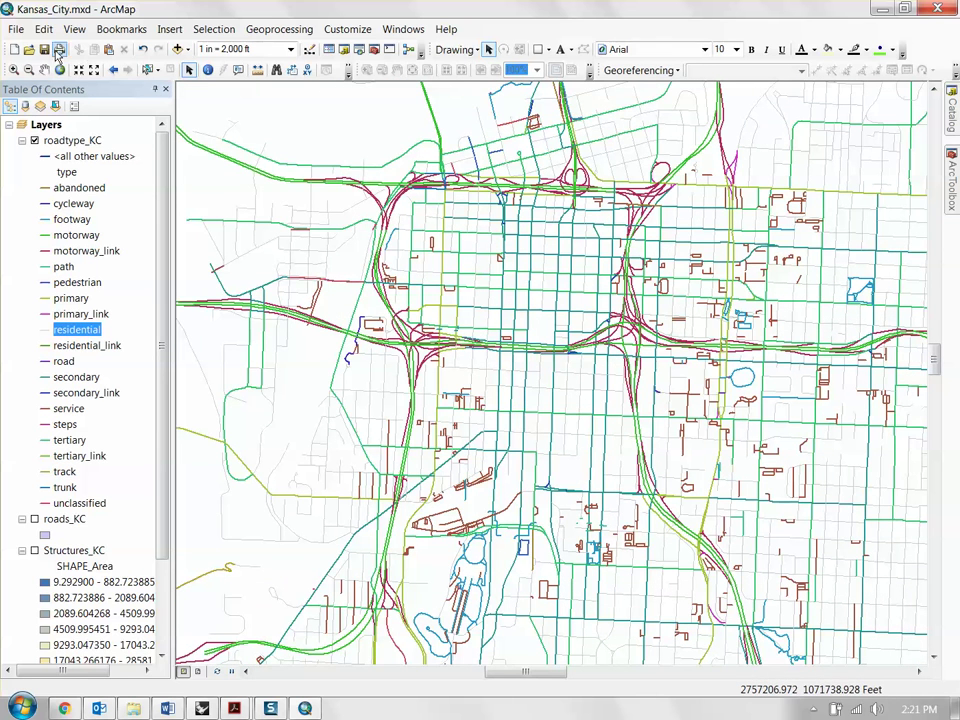
pyautogui.moveTo(505, 236); pyautogui.dragTo(446, 279)
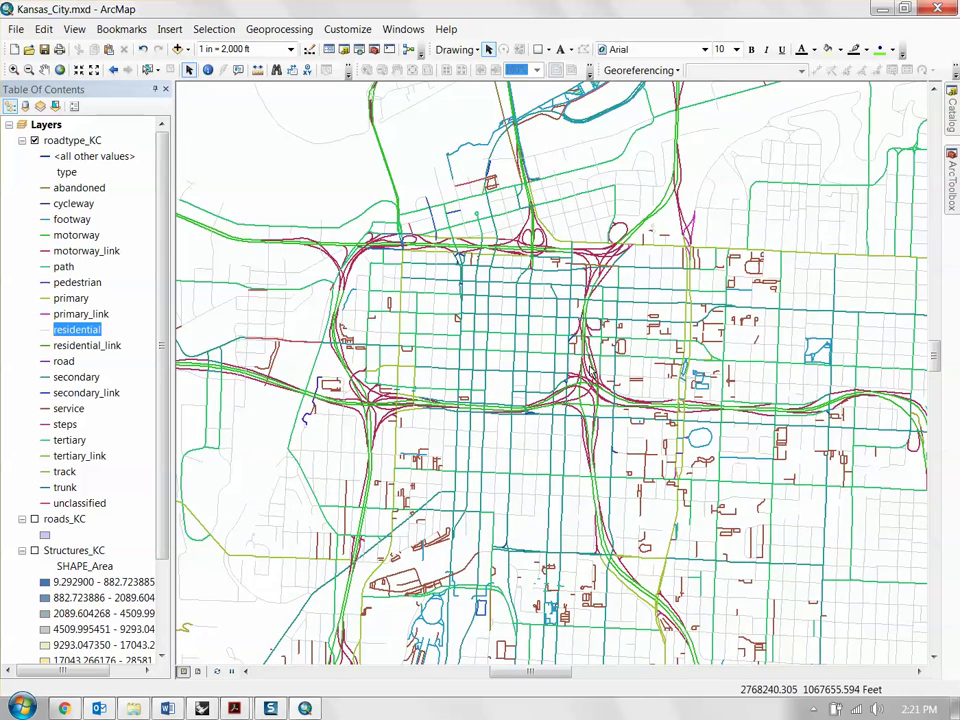
pyautogui.scroll(2, 672, 353)
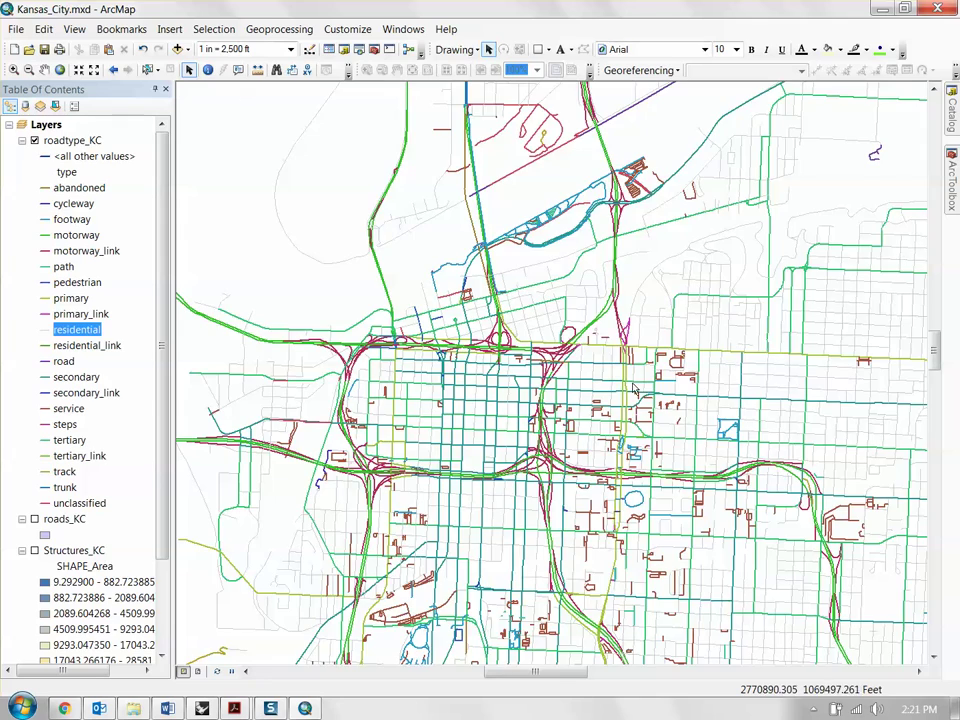
pyautogui.scroll(1, 670, 402)
pyautogui.scroll(1, 670, 402)
pyautogui.moveTo(670, 402); pyautogui.dragTo(579, 290)
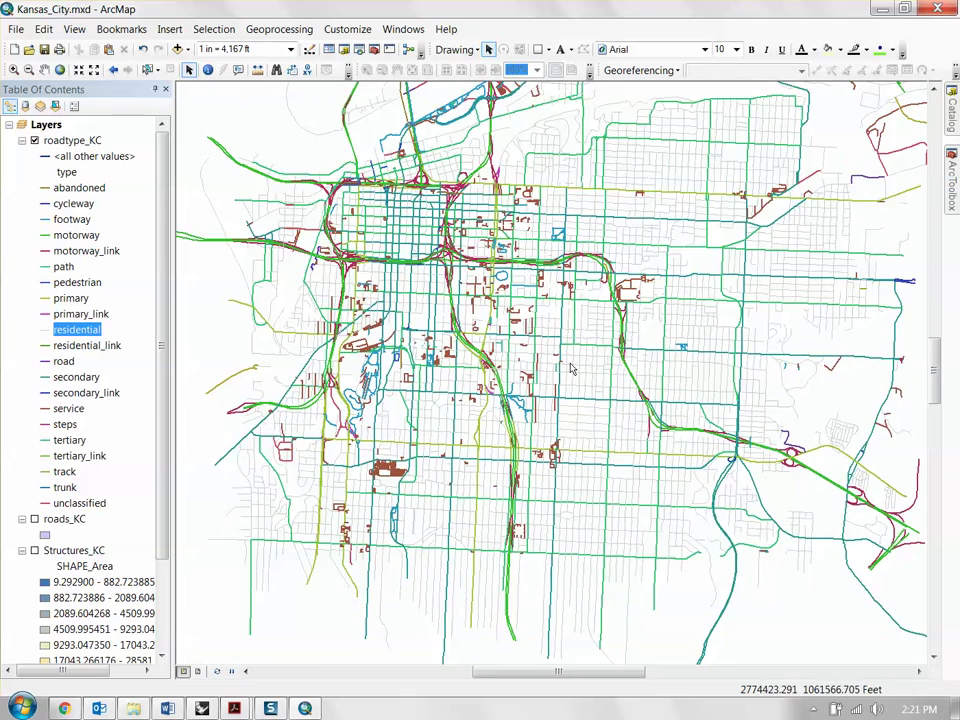
pyautogui.moveTo(579, 383); pyautogui.dragTo(693, 441)
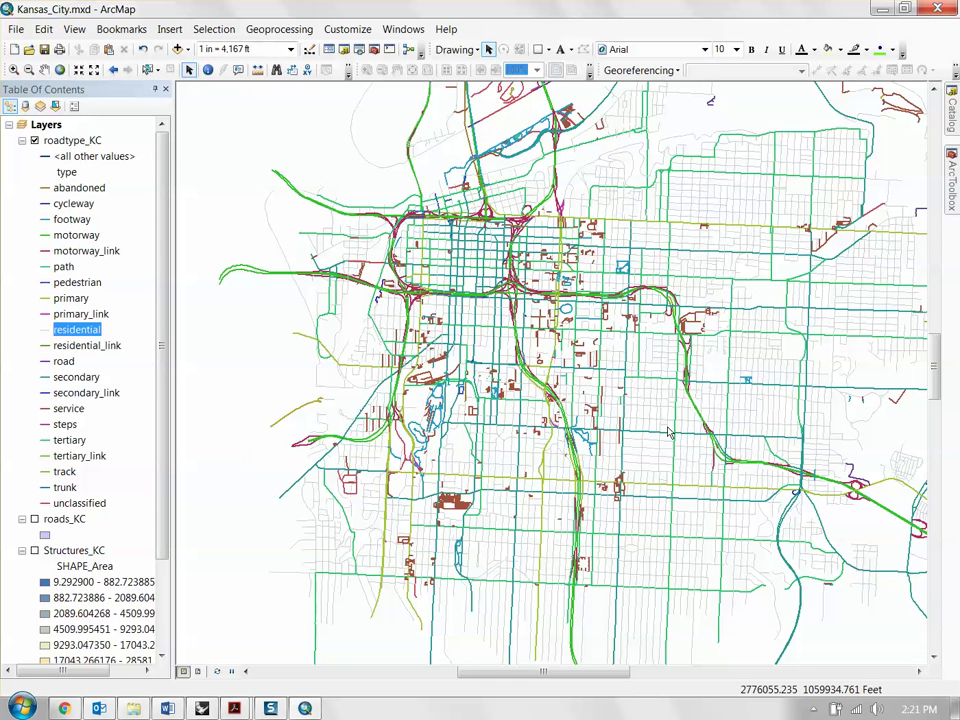
pyautogui.scroll(-1, 669, 432)
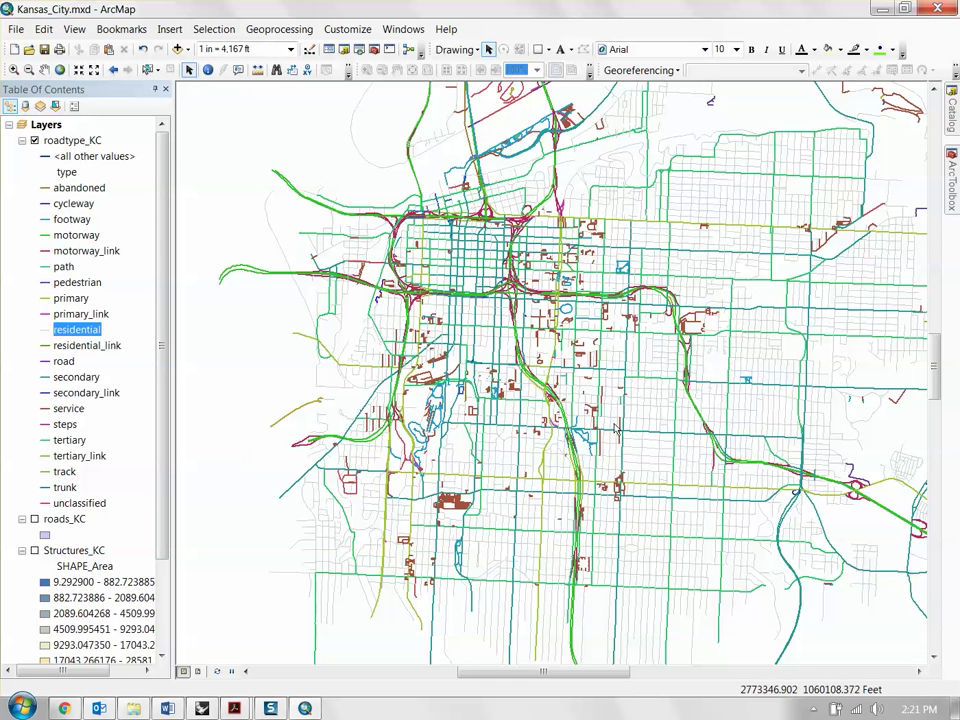
pyautogui.scroll(1, 563, 397)
pyautogui.scroll(-1, 563, 397)
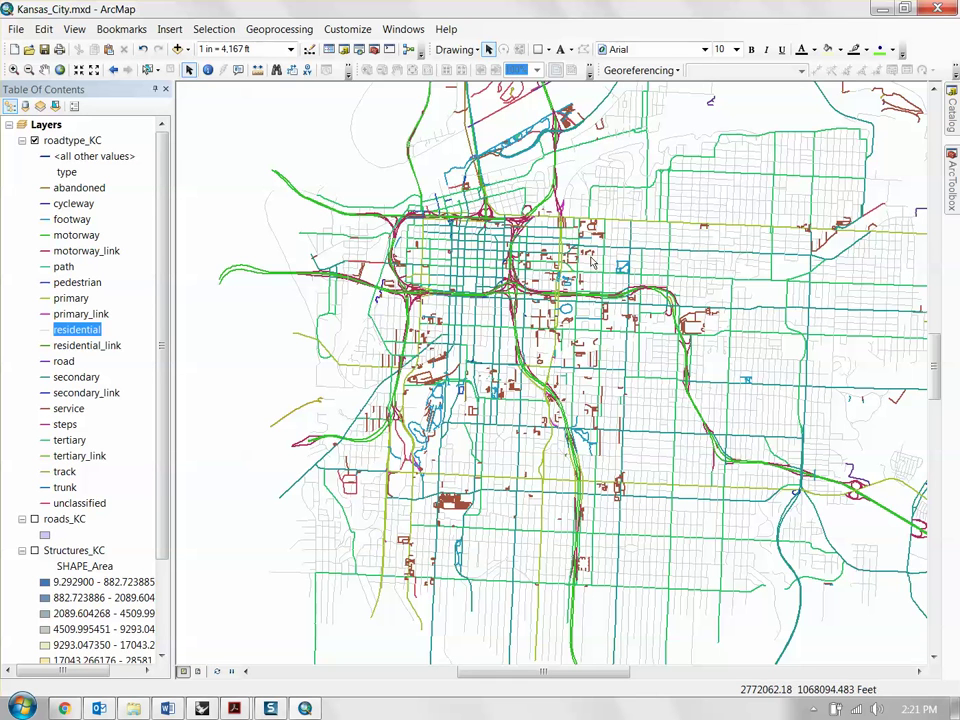
pyautogui.scroll(1, 588, 262)
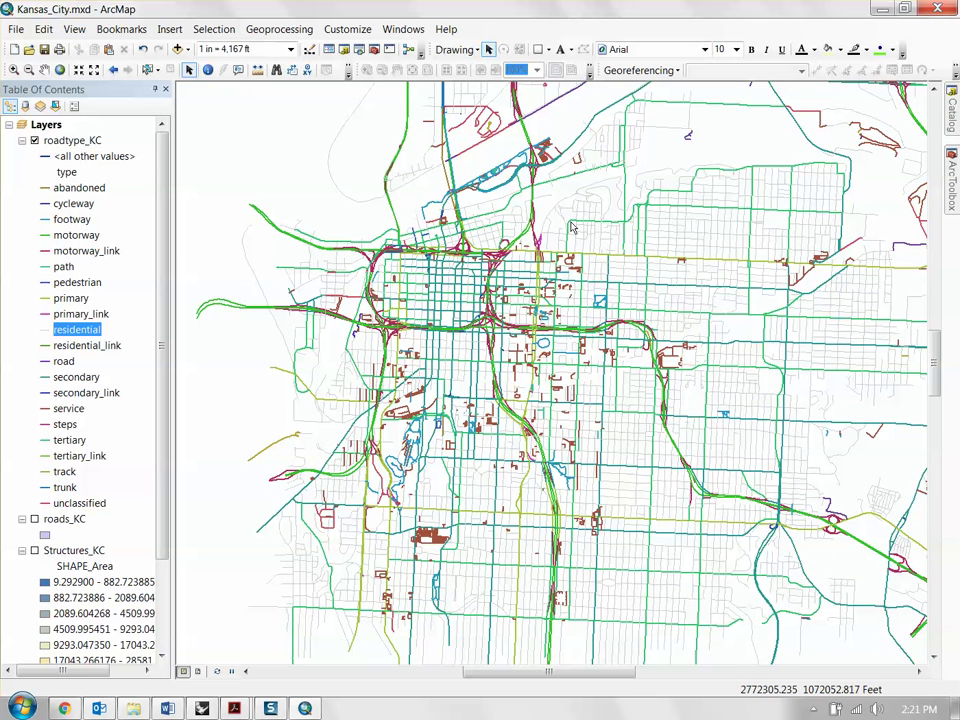
pyautogui.scroll(-1, 548, 276)
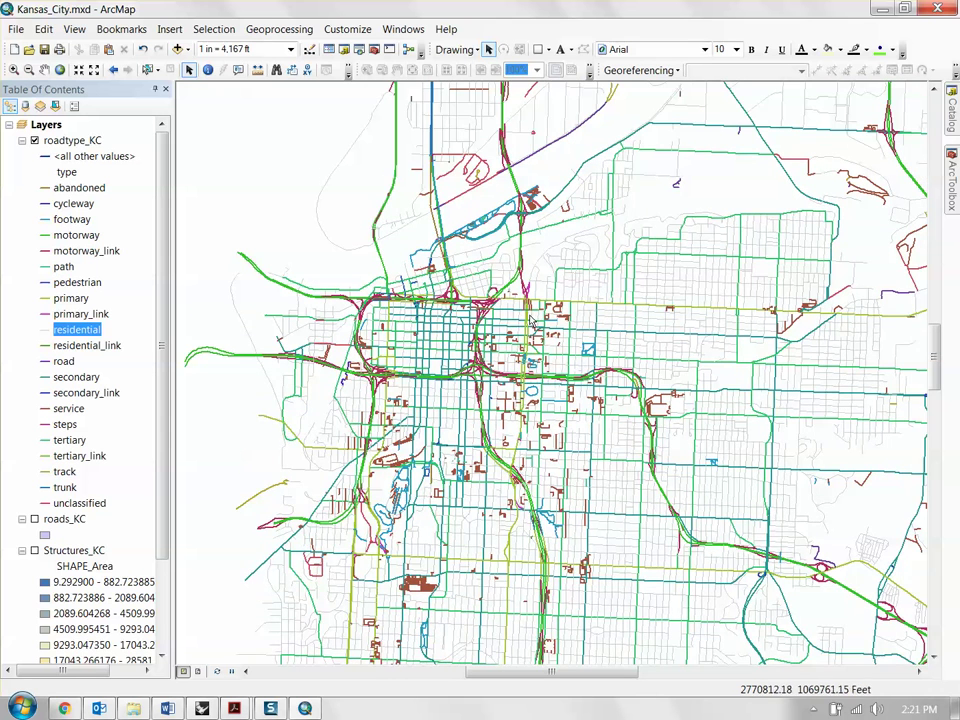
pyautogui.scroll(1, 495, 334)
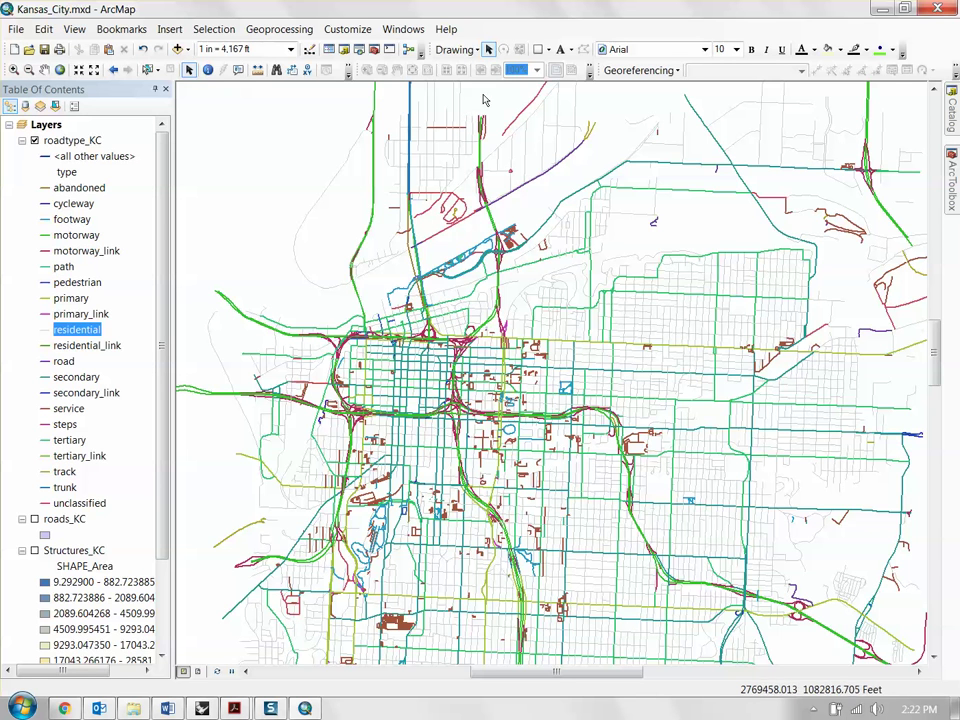
# Collapse the legends of the roadtype_KC, Structures_KC and roads_KC layers
pyautogui.click(22, 140)
pyautogui.click(22, 188)
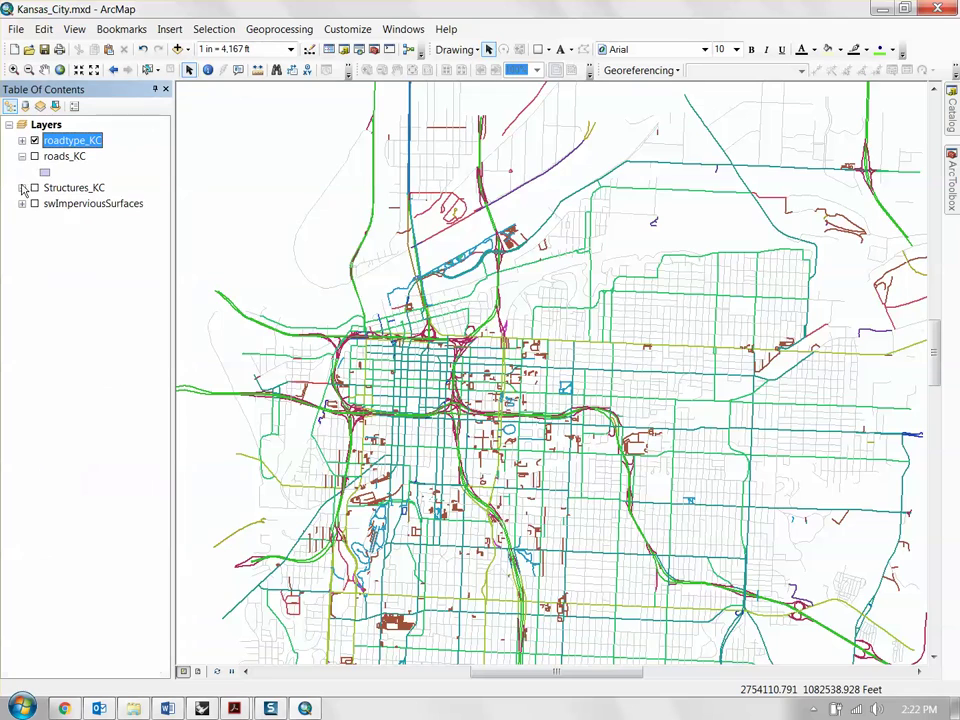
pyautogui.click(22, 156)
# Set the mouse wheel's Roll Forward / Drag Up behaviour to Zooms In and test zooming on the map
pyautogui.scroll(-3, 577, 303)
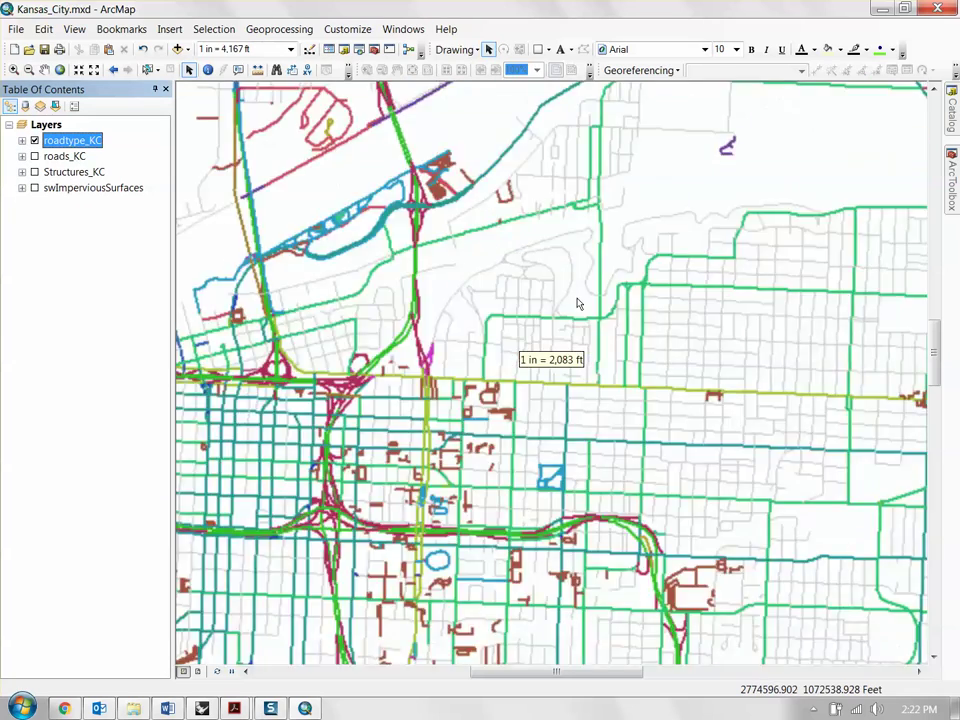
pyautogui.scroll(3, 577, 303)
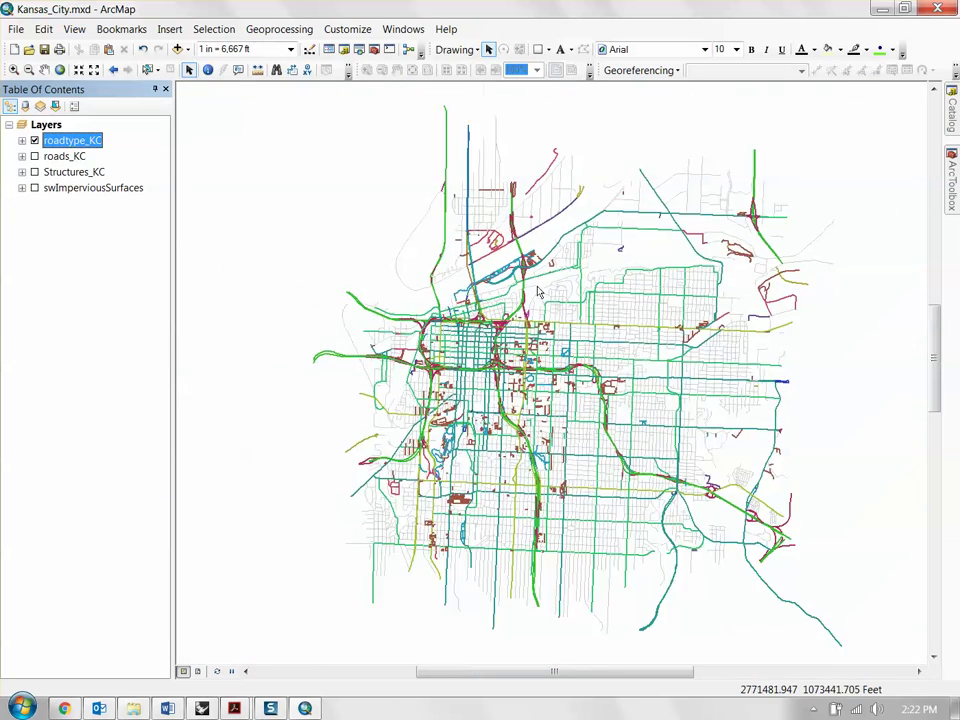
pyautogui.scroll(-1, 537, 291)
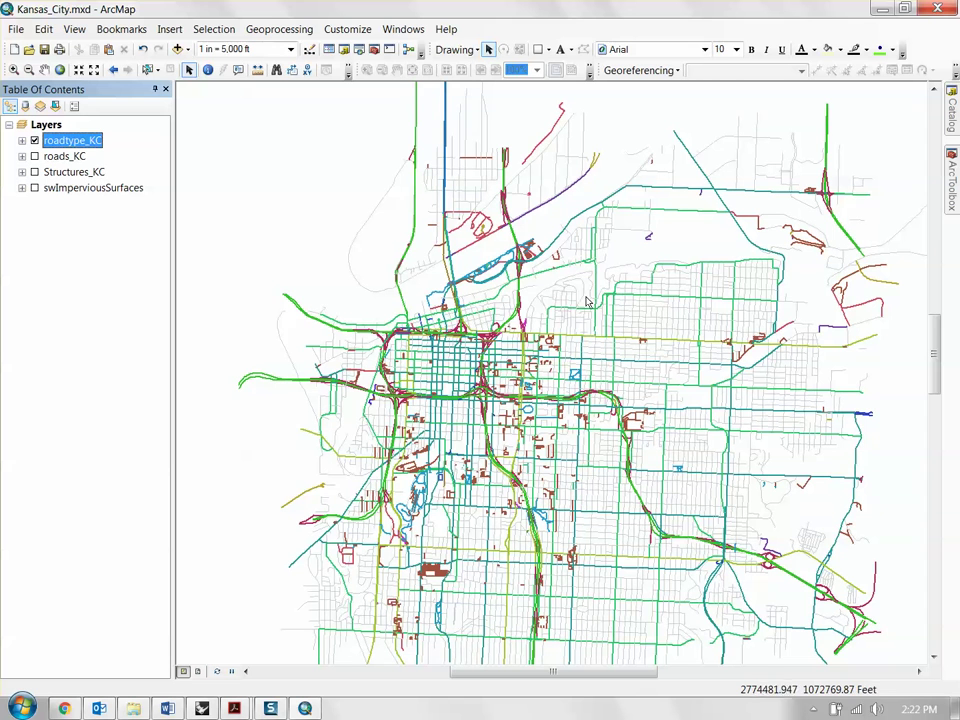
pyautogui.click(359, 33)
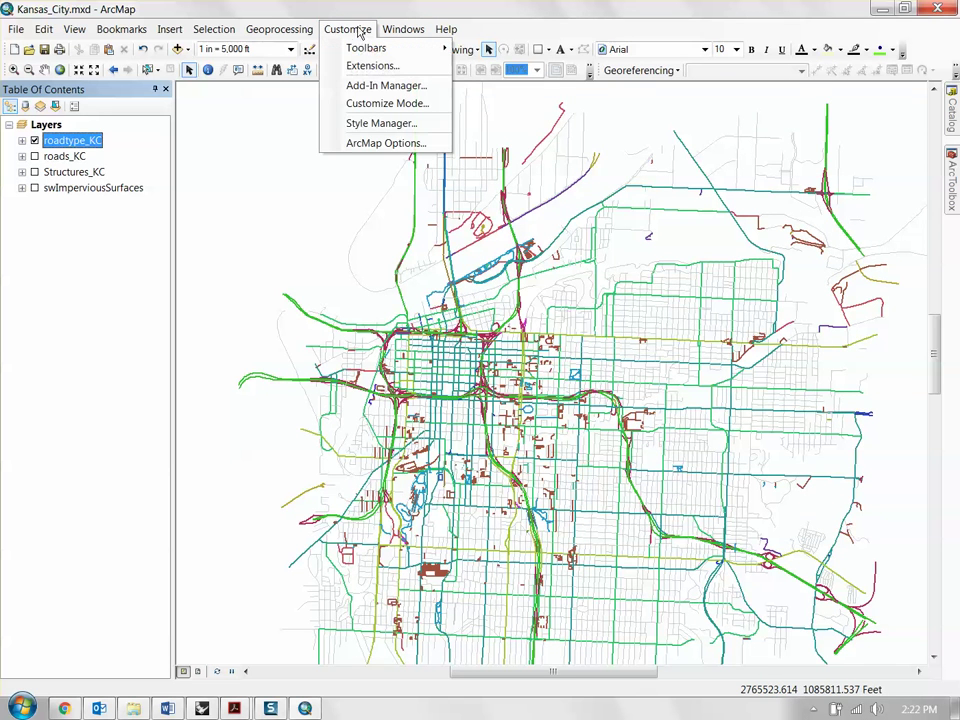
pyautogui.click(386, 143)
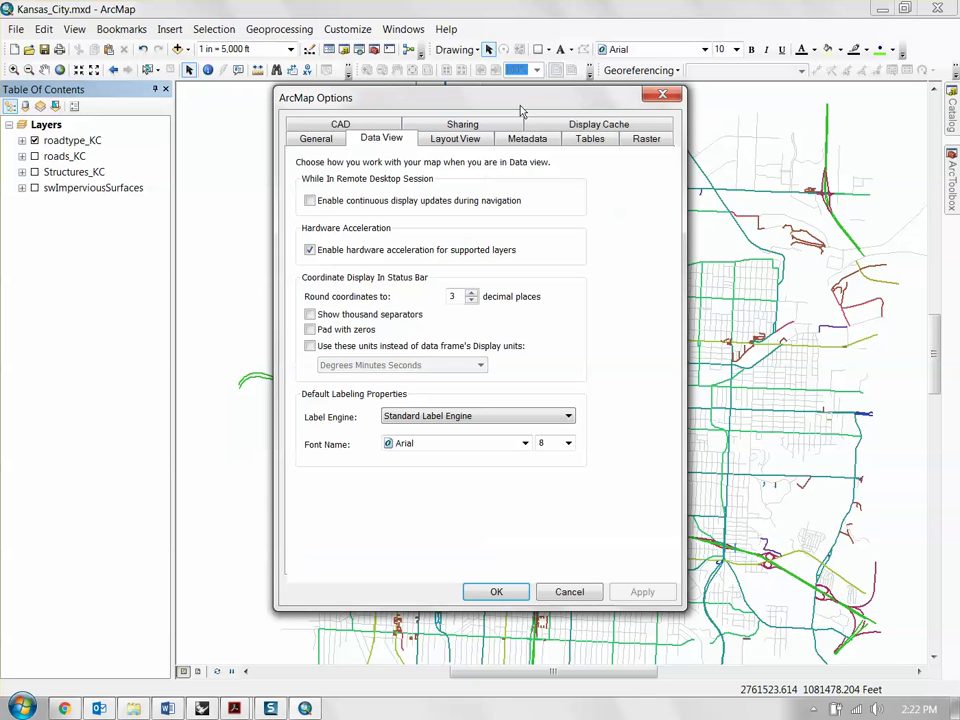
pyautogui.click(315, 140)
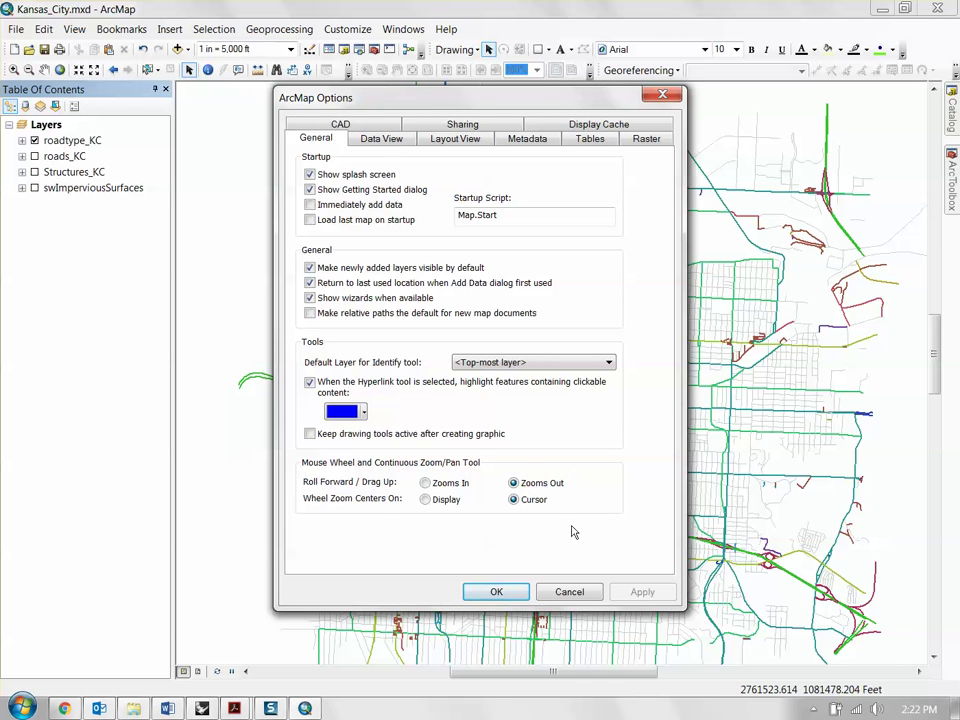
pyautogui.click(425, 483)
pyautogui.click(508, 596)
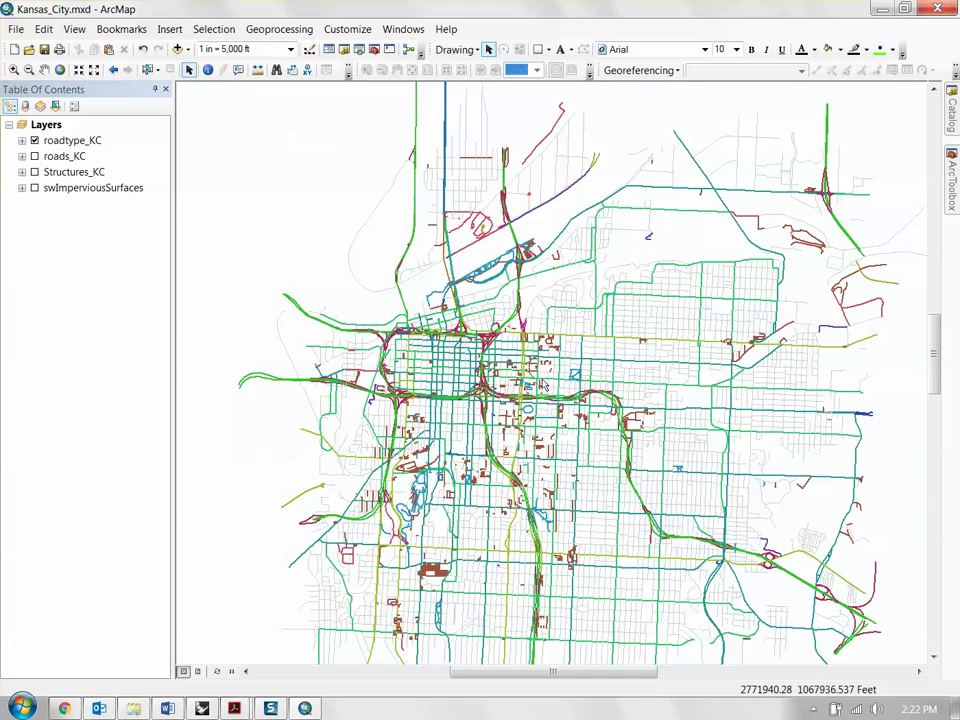
pyautogui.scroll(2, 520, 435)
pyautogui.scroll(-2, 518, 408)
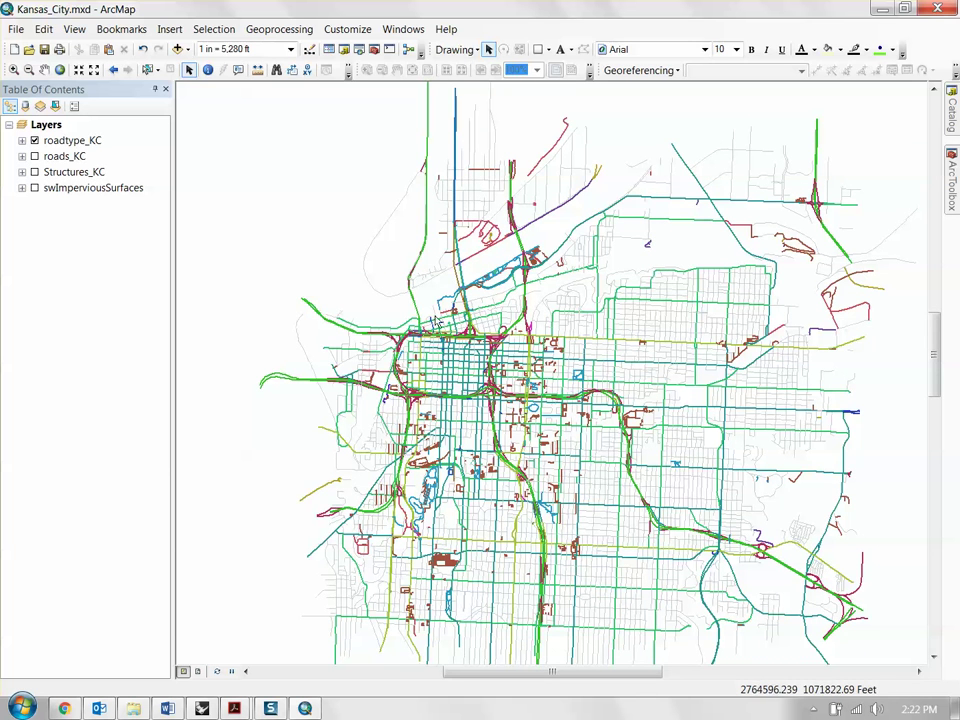
pyautogui.moveTo(470, 345); pyautogui.dragTo(425, 349)
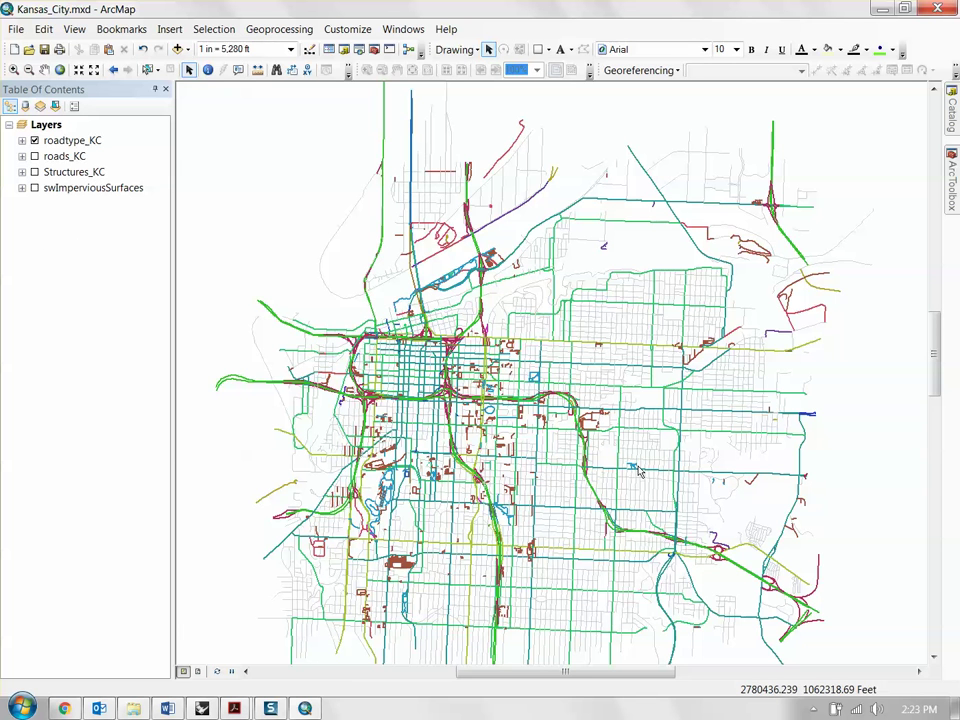
# Collapse the Saint Louis folder in the Catalog and expand Cadastre.gdb and its Cadastre dataset in the Kansas City folder
pyautogui.click(946, 125)
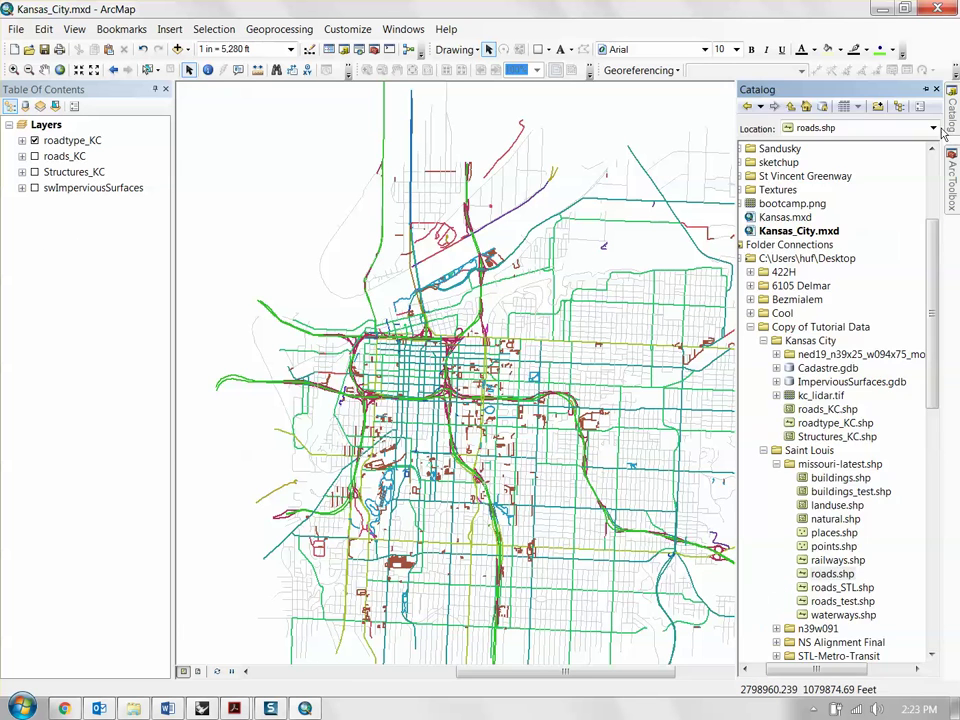
pyautogui.click(766, 451)
pyautogui.click(776, 342)
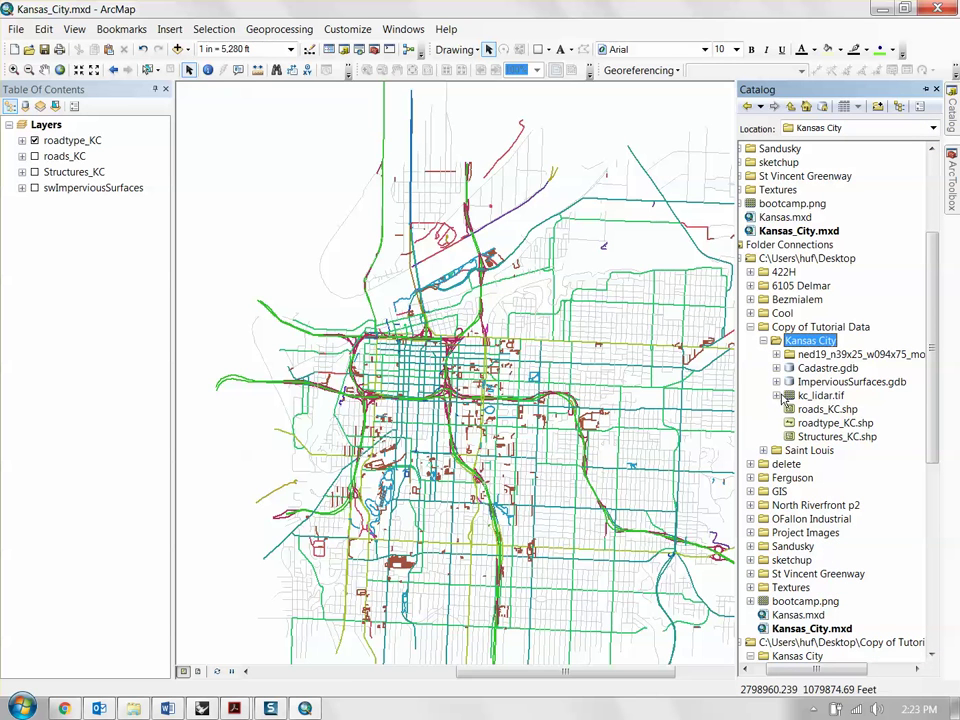
pyautogui.click(787, 370)
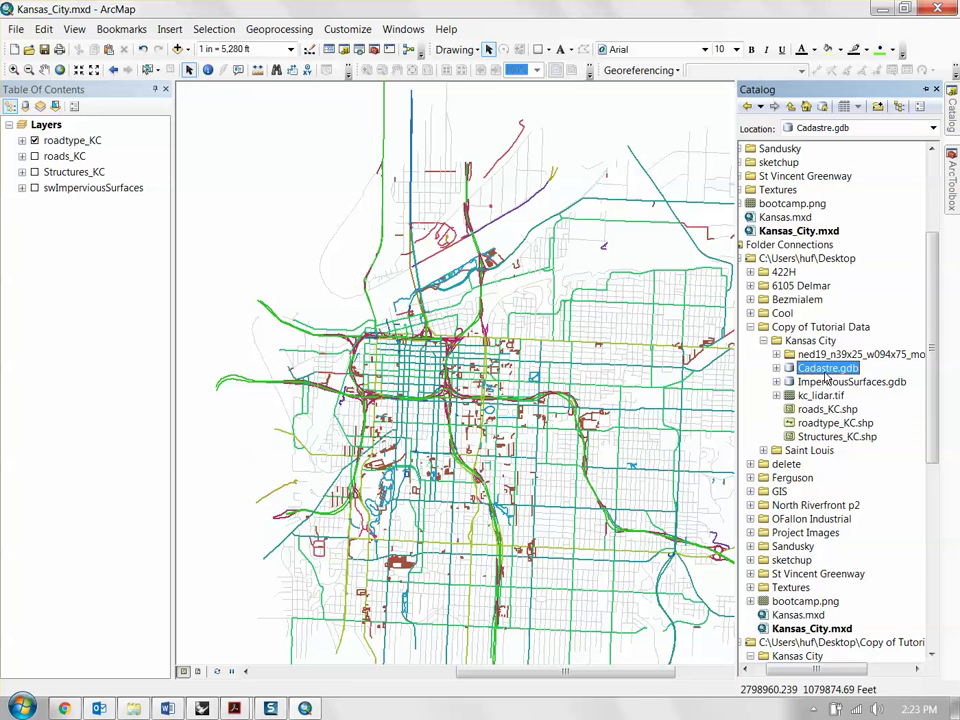
pyautogui.doubleClick(826, 370)
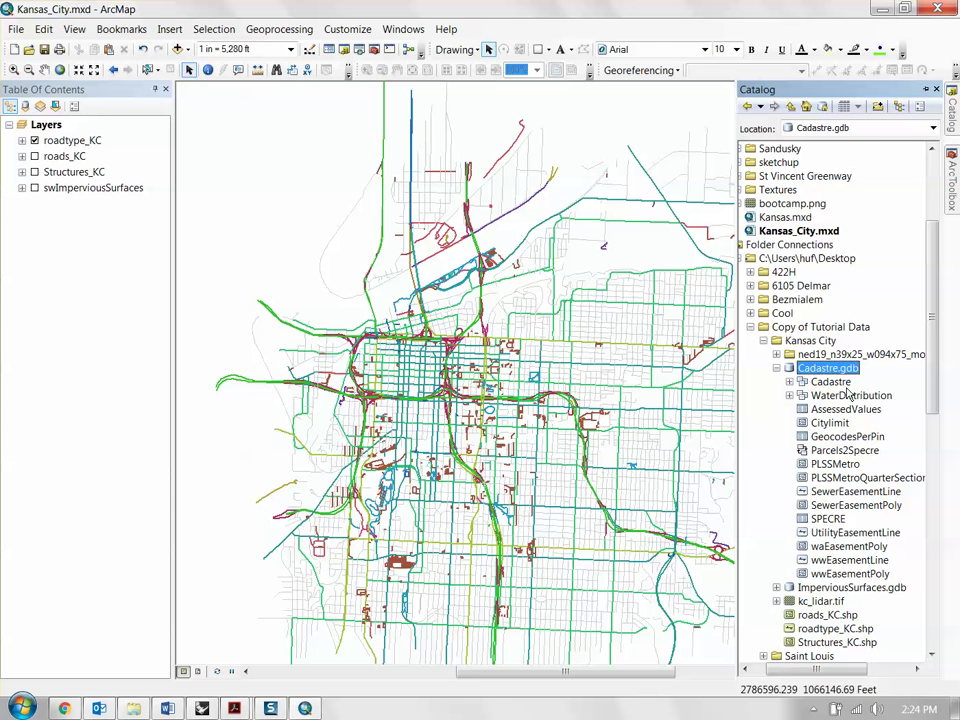
pyautogui.press('Down')
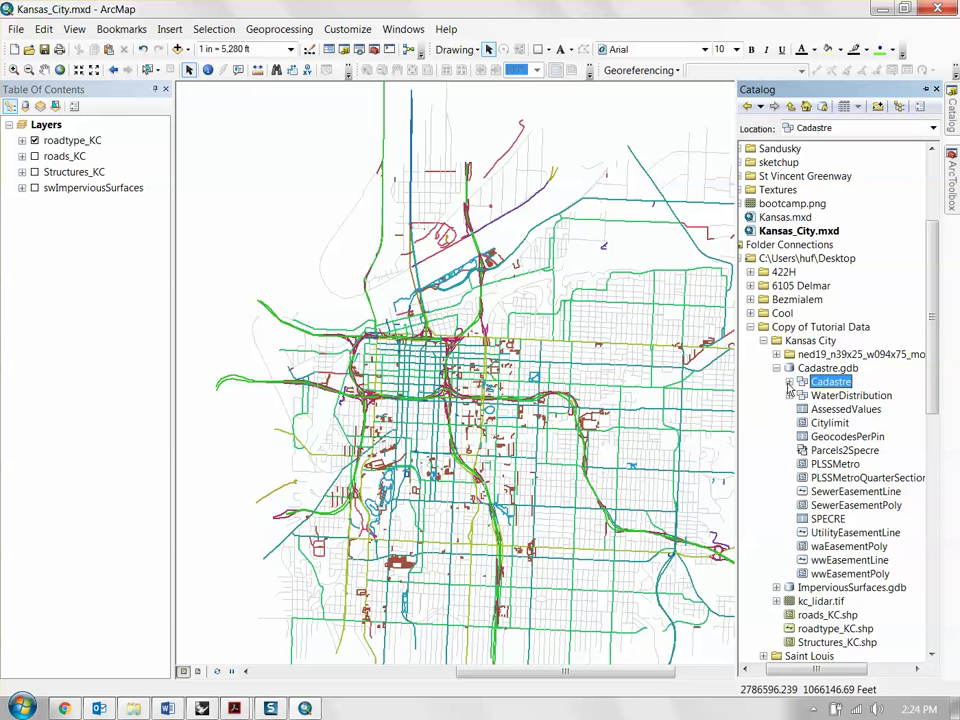
pyautogui.click(789, 382)
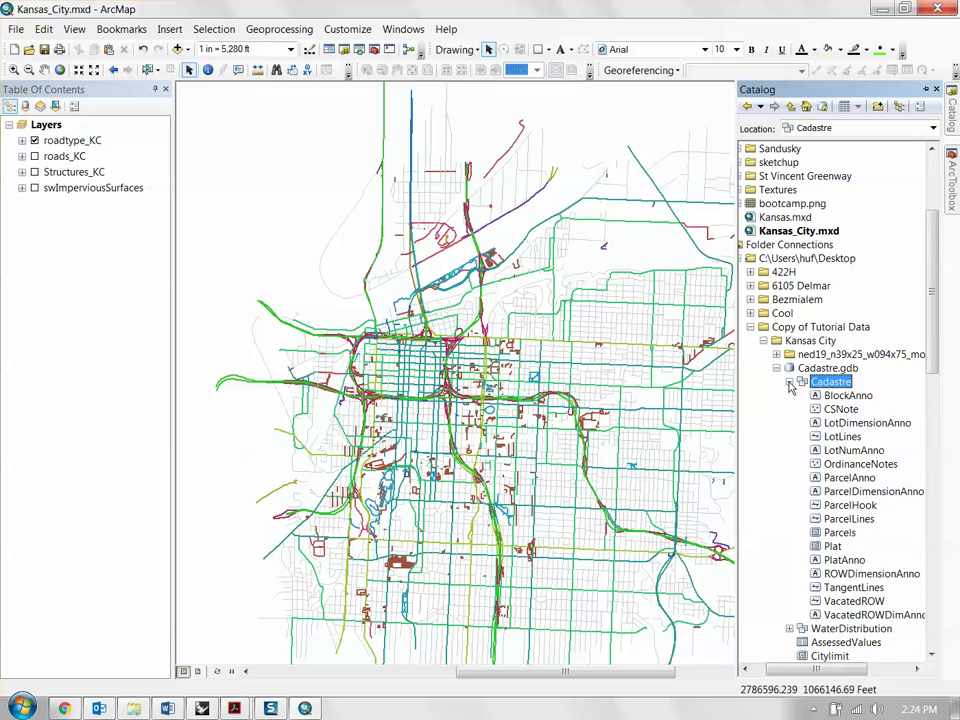
# Add the Parcels feature class from the Cadastre dataset to the map with its legend collapsed, and hide the roadtype_KC layer
pyautogui.click(838, 533)
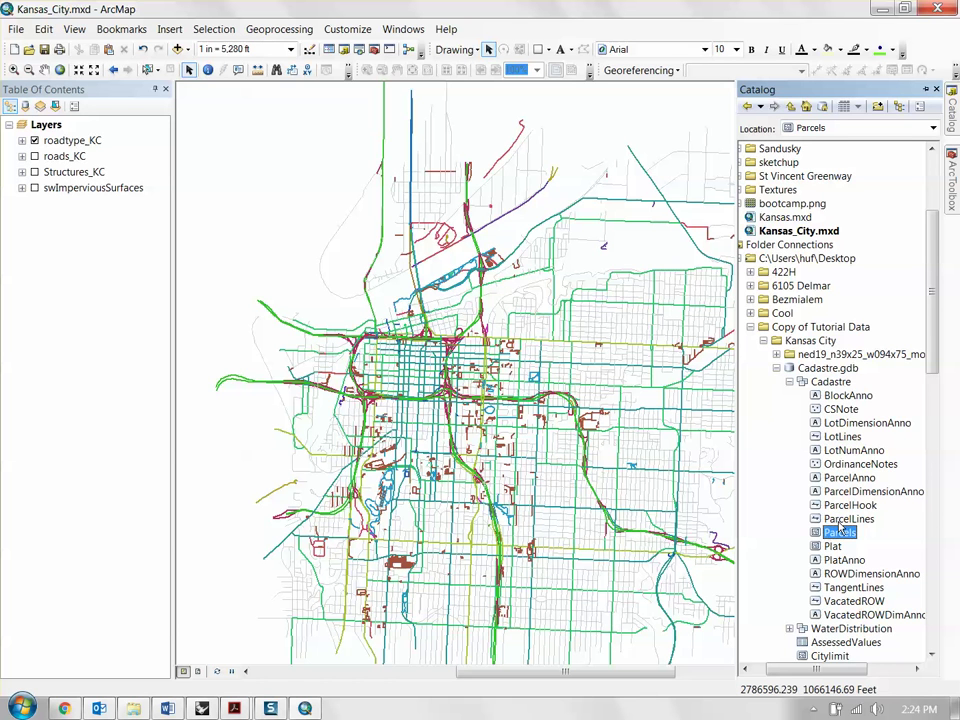
pyautogui.click(819, 520)
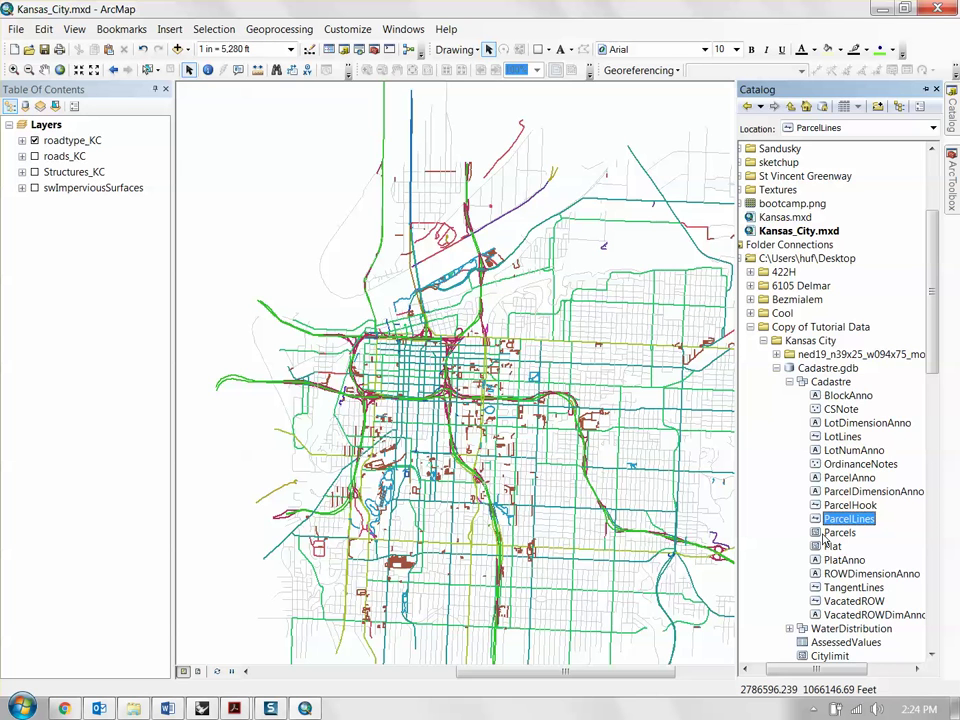
pyautogui.click(818, 465)
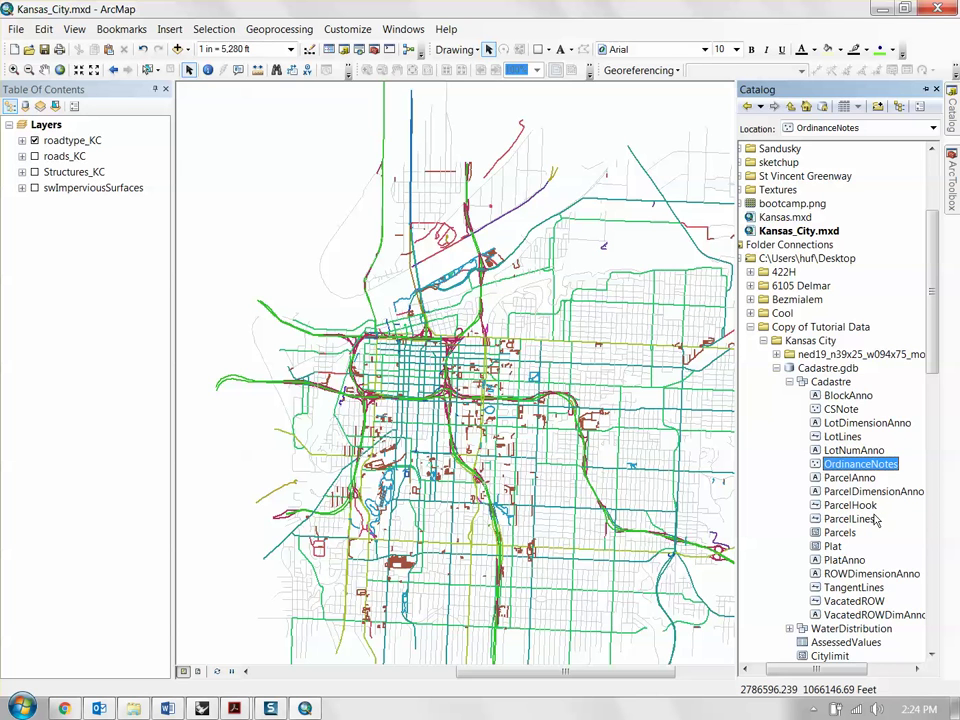
pyautogui.click(840, 533)
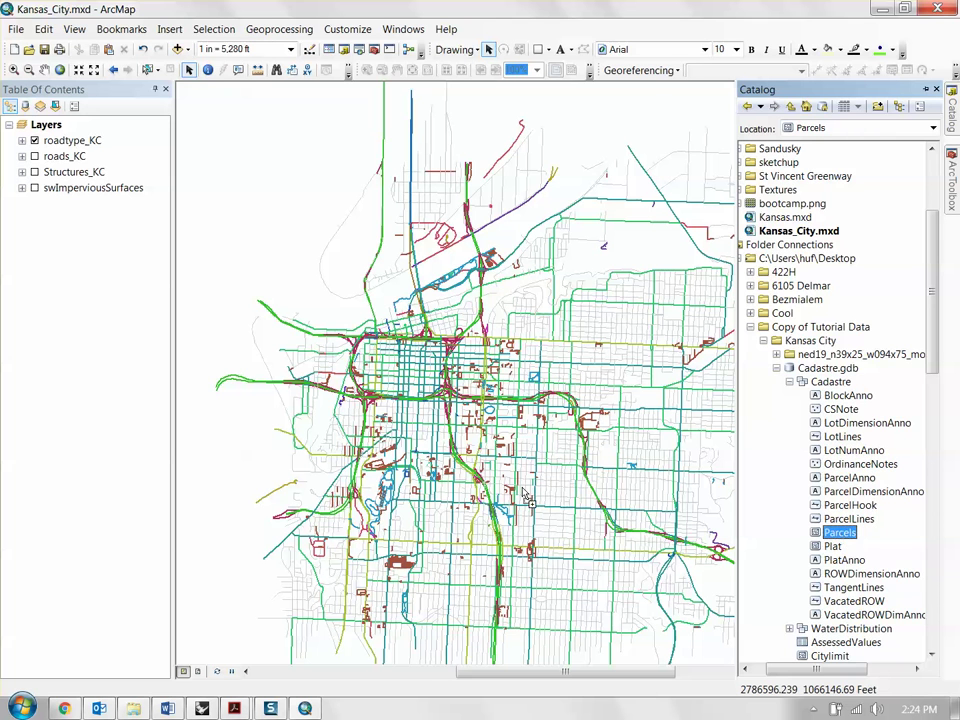
pyautogui.moveTo(840, 535); pyautogui.dragTo(474, 571)
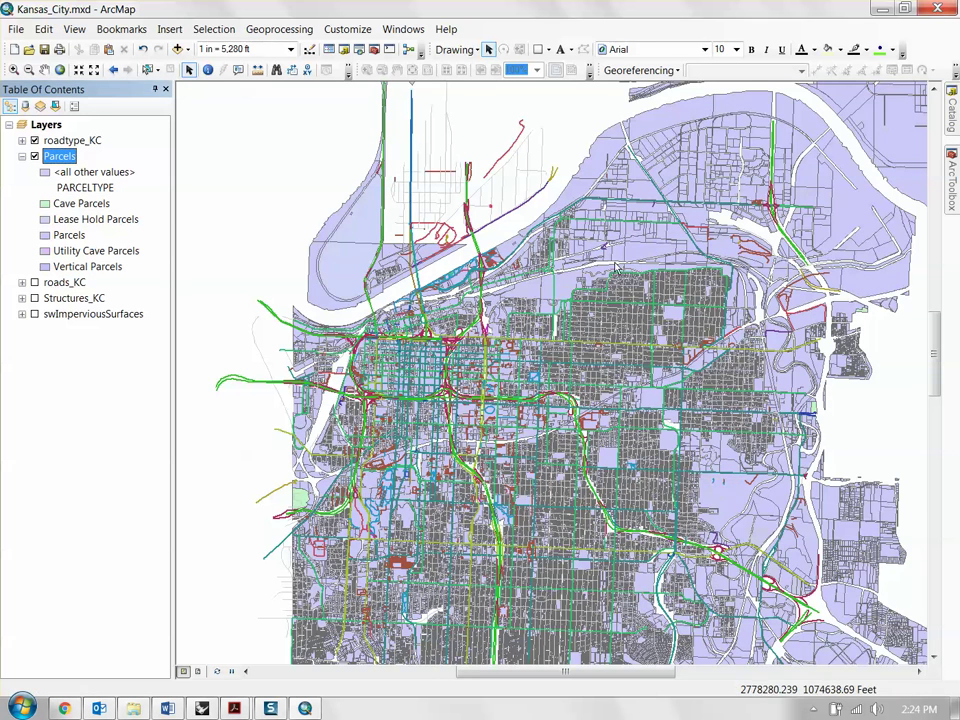
pyautogui.click(22, 156)
pyautogui.click(34, 140)
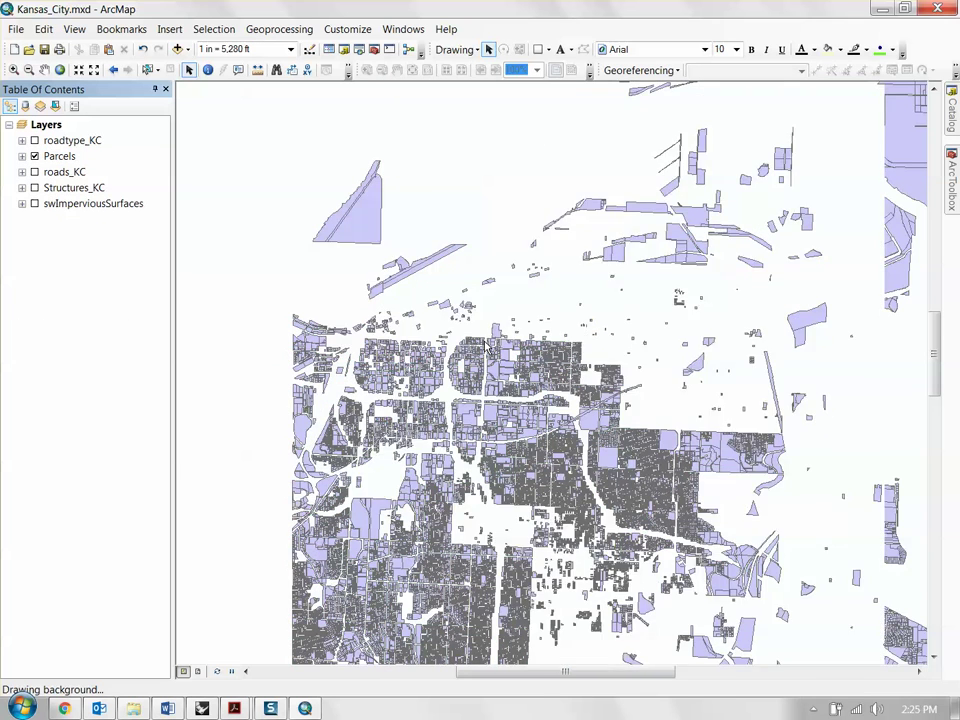
# Open the Parcels attribute table and view the APN, PARCELTYPE, STATUS, CONDO and PLATNAME columns
pyautogui.rightClick(74, 162)
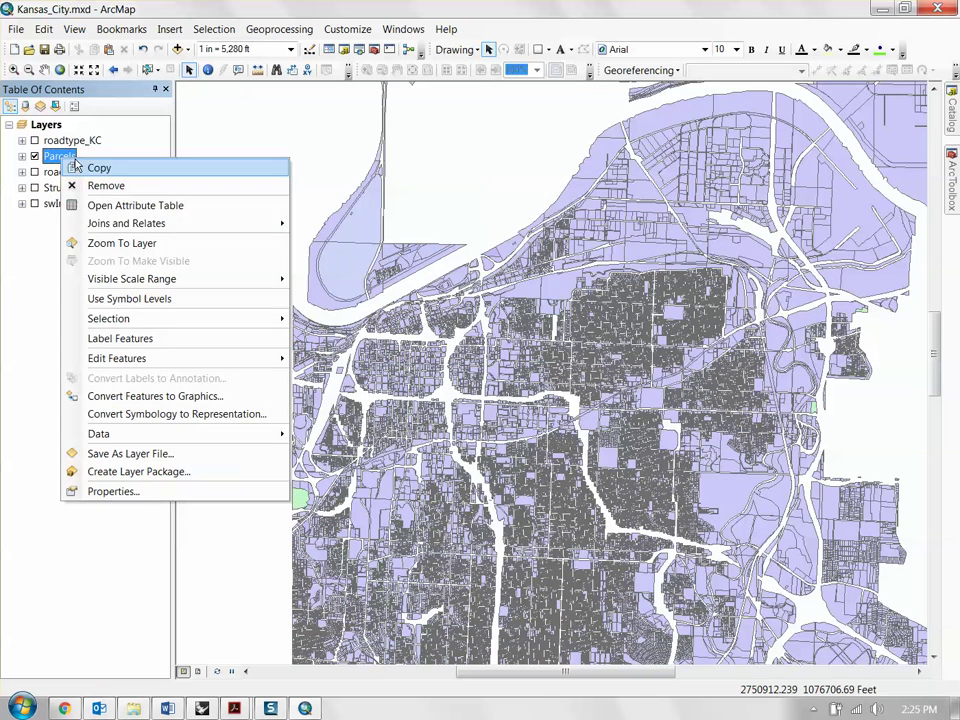
pyautogui.click(106, 206)
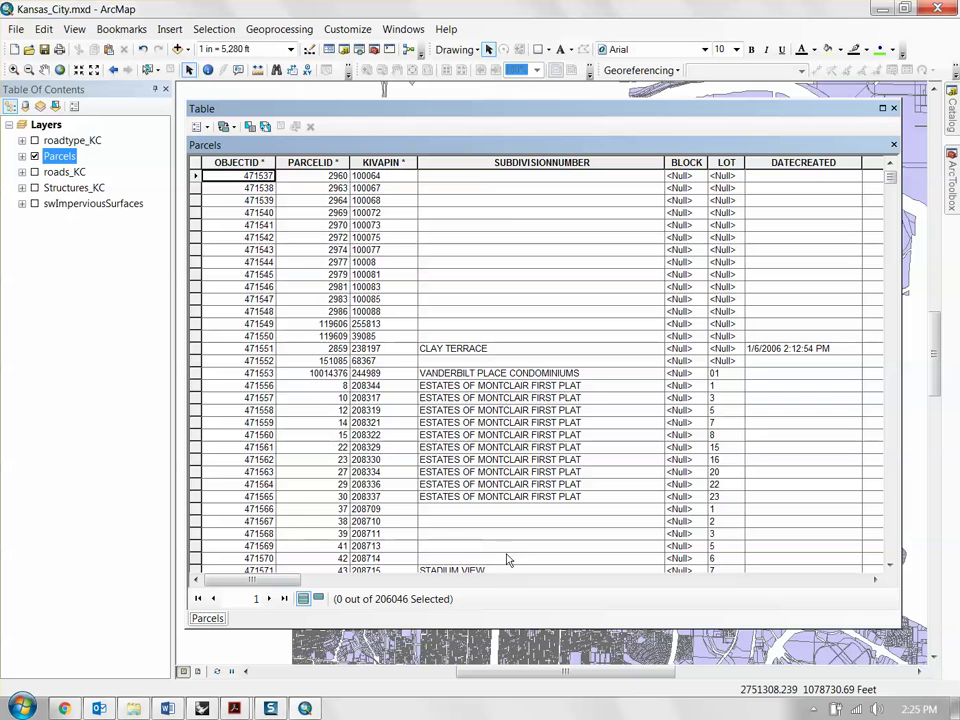
pyautogui.moveTo(279, 580); pyautogui.dragTo(489, 561)
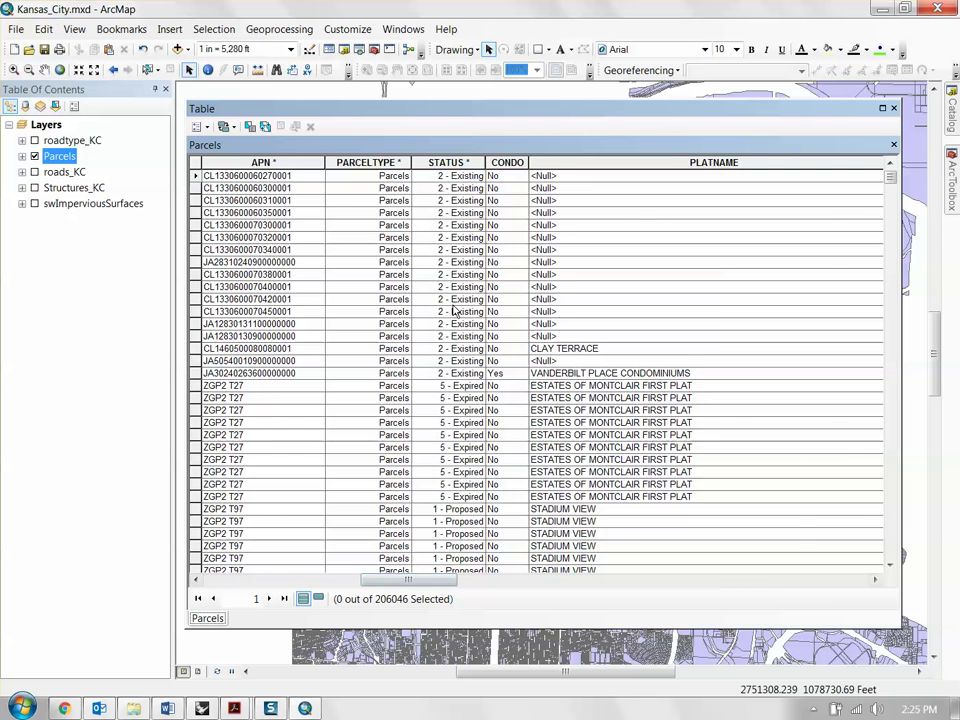
# Review the OWN_NAME column and the assessed and exempt value columns of the Parcels attribute table, and close the table
pyautogui.moveTo(434, 586); pyautogui.dragTo(546, 582)
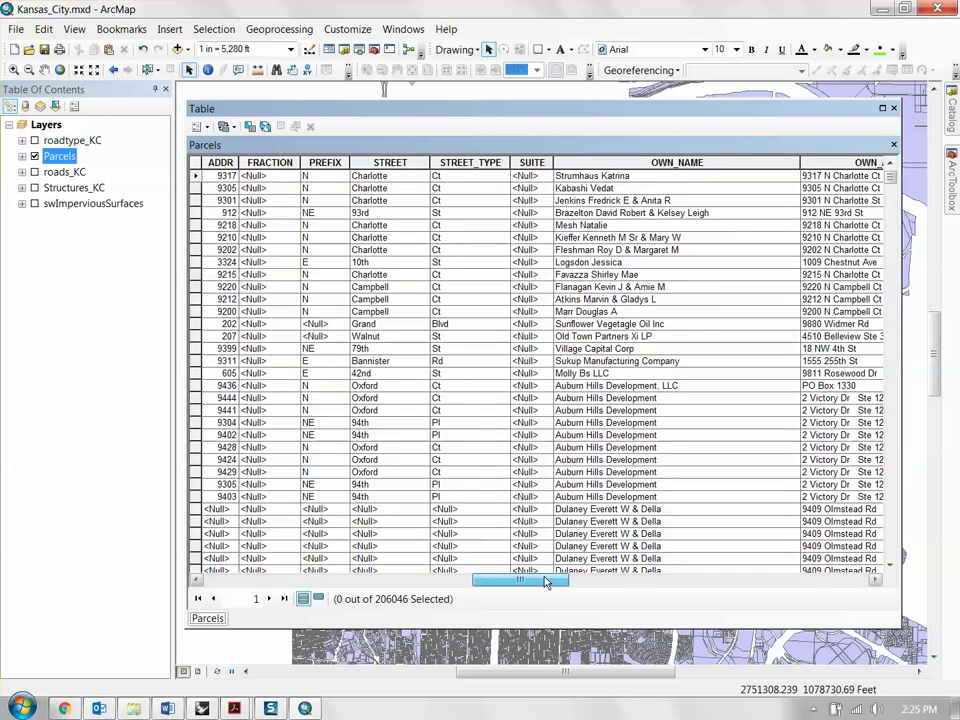
pyautogui.click(605, 398)
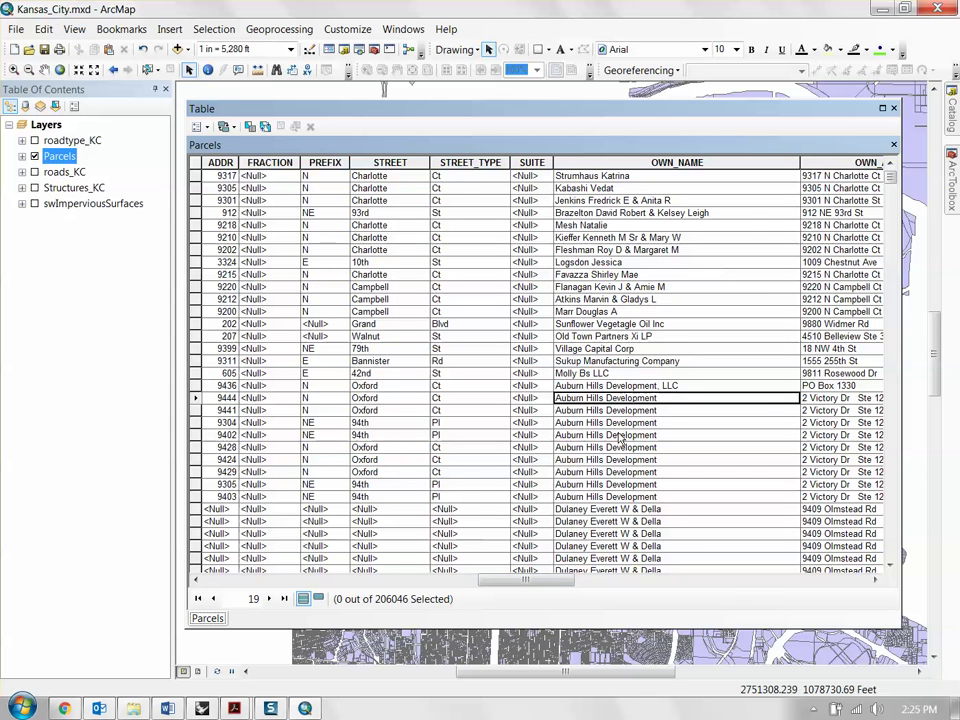
pyautogui.click(612, 484)
pyautogui.click(615, 200)
pyautogui.click(620, 262)
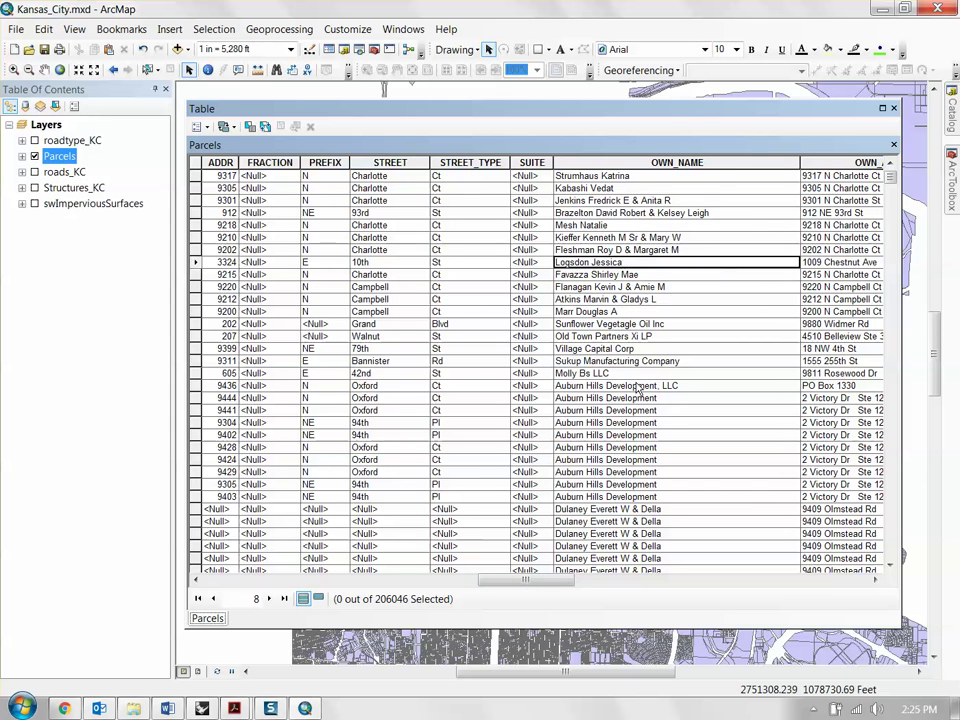
pyautogui.click(635, 373)
pyautogui.click(630, 422)
pyautogui.moveTo(543, 581); pyautogui.dragTo(851, 587)
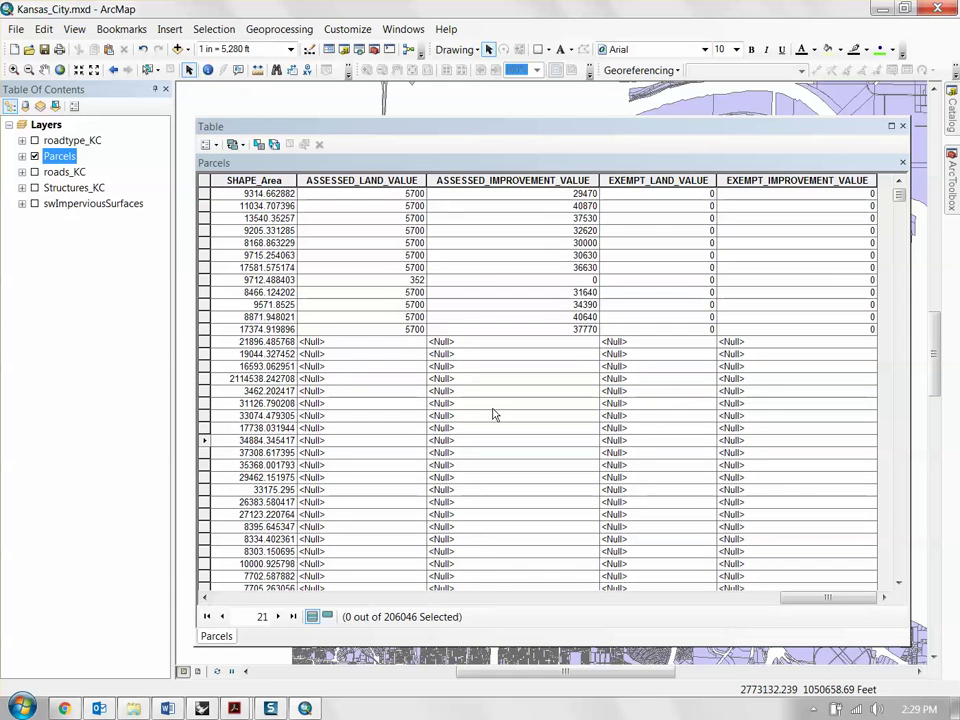
pyautogui.click(902, 126)
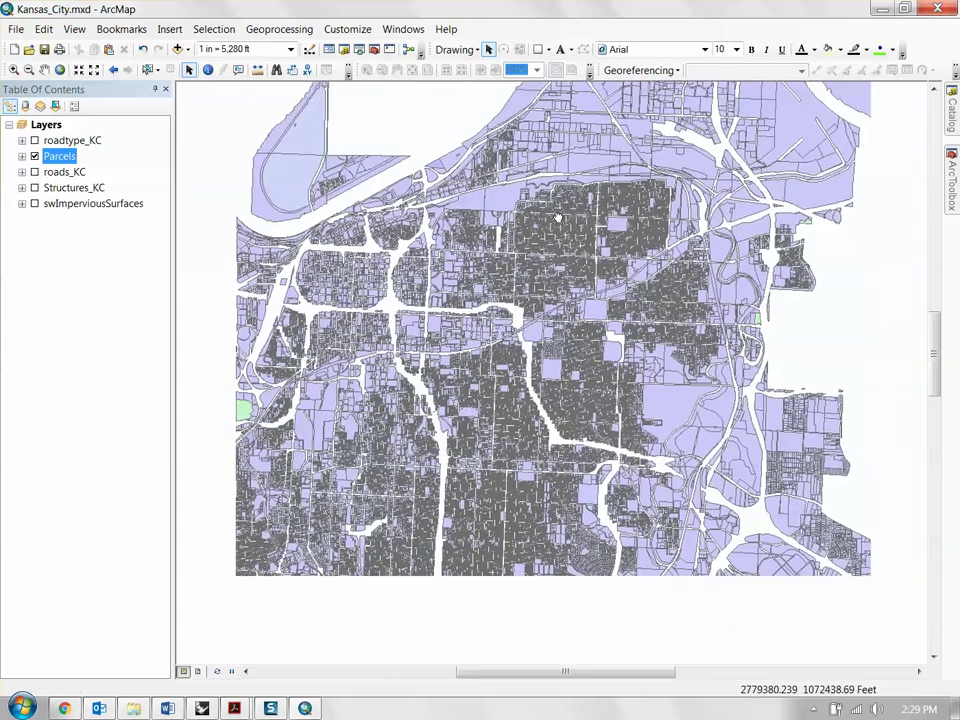
# Set the value field of the Parcels layer's unique values symbology to LANDUSECODE
pyautogui.scroll(-2, 558, 218)
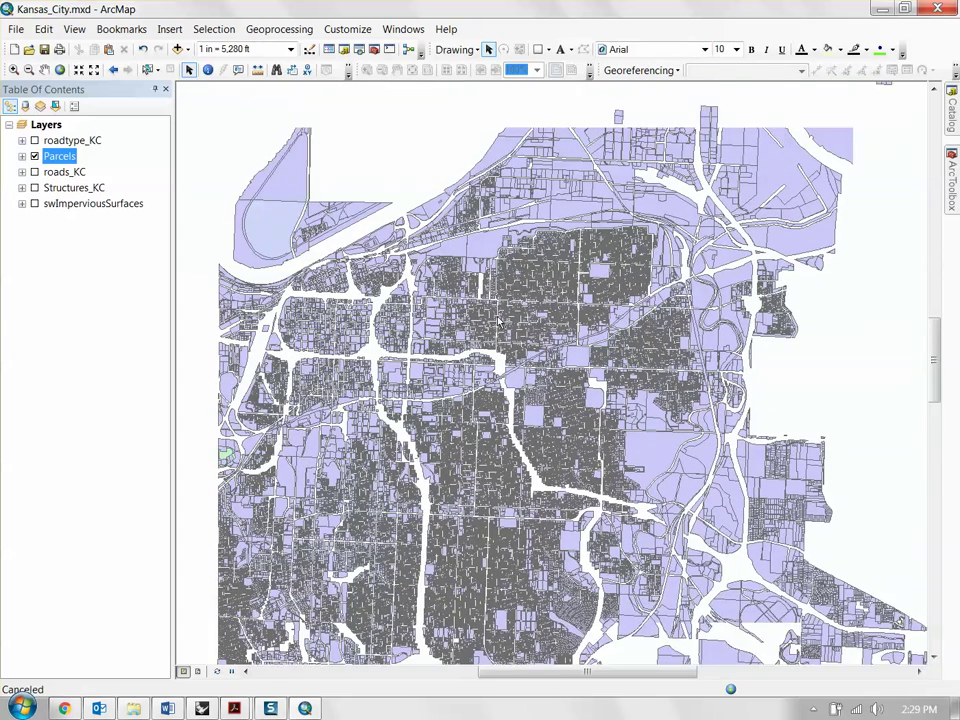
pyautogui.scroll(-2, 498, 320)
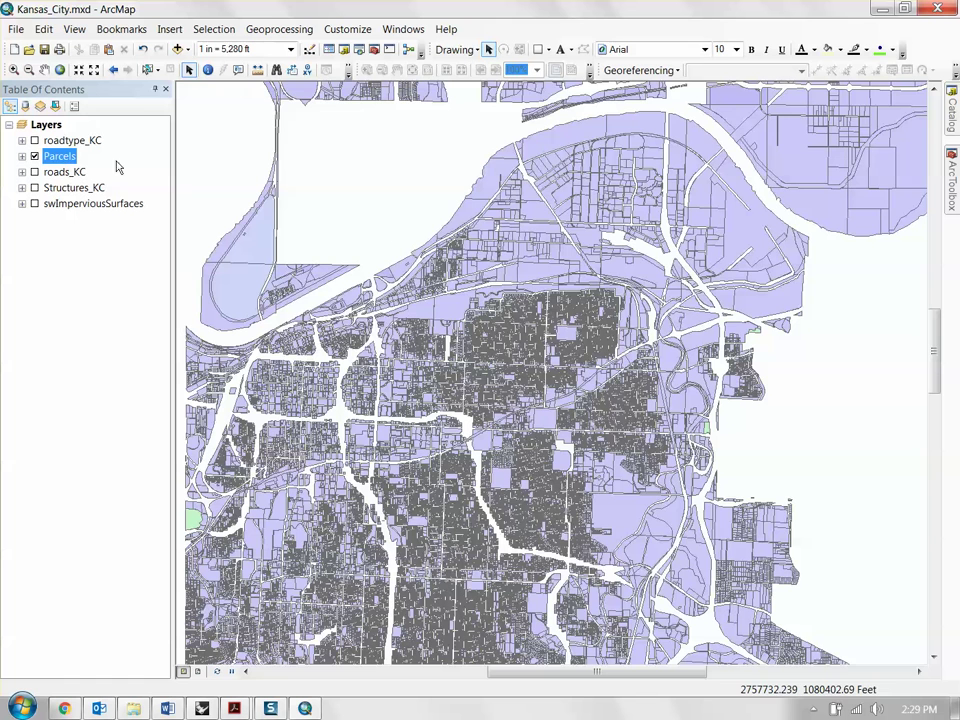
pyautogui.moveTo(442, 328); pyautogui.dragTo(462, 342)
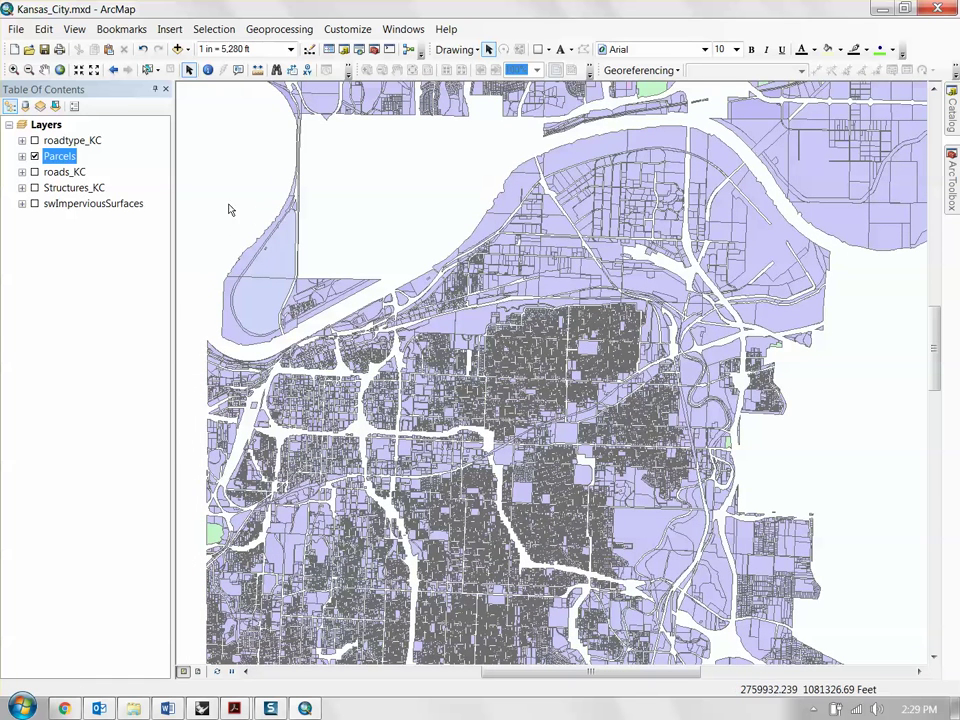
pyautogui.rightClick(59, 163)
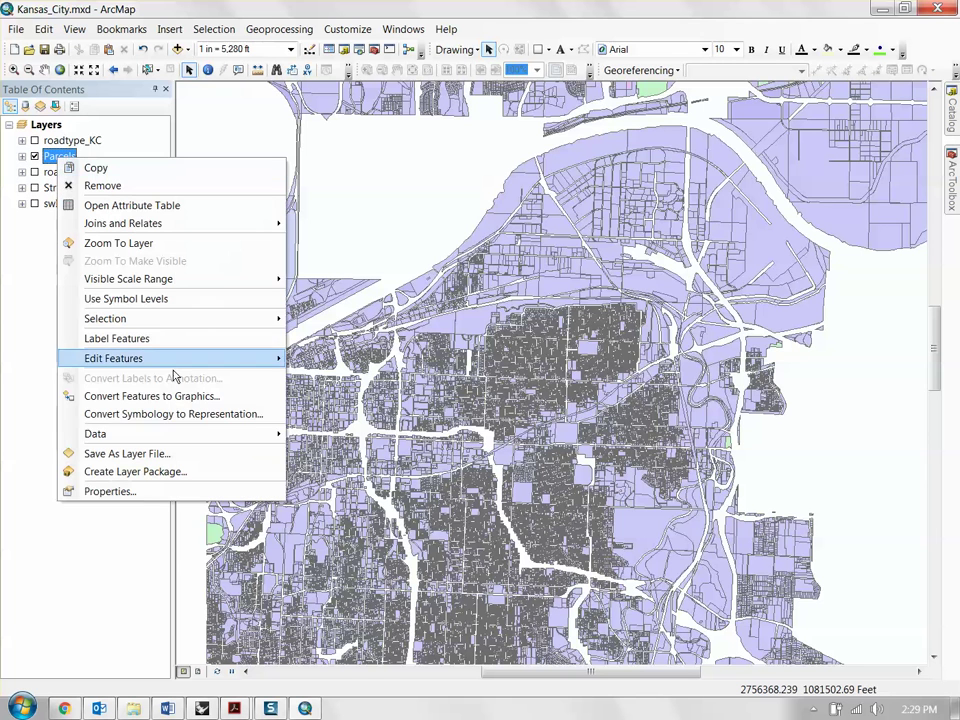
pyautogui.click(108, 491)
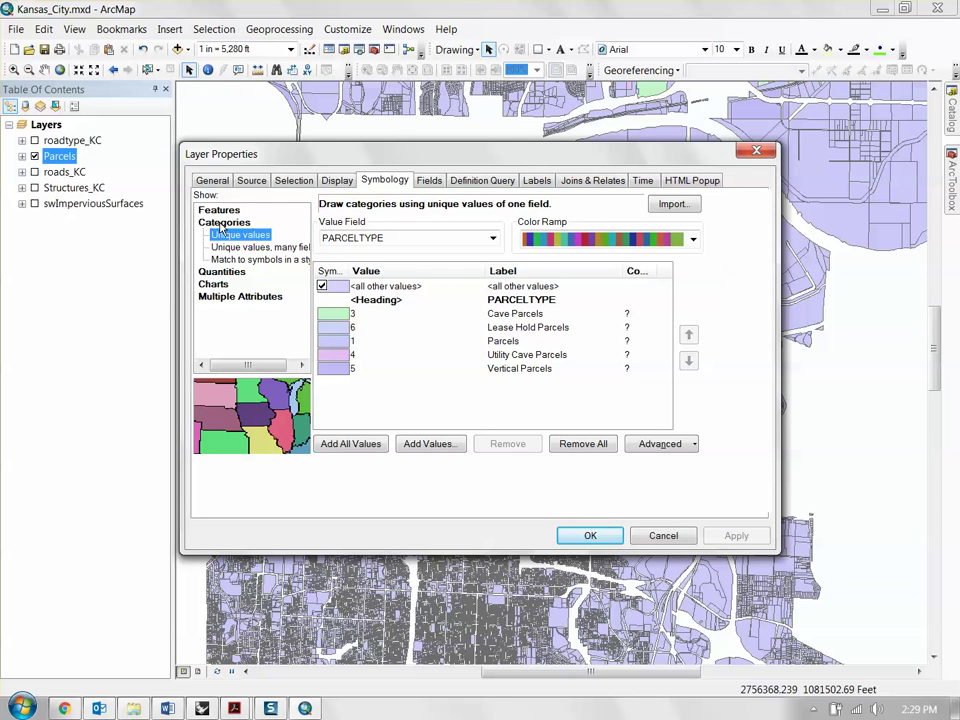
pyautogui.click(430, 240)
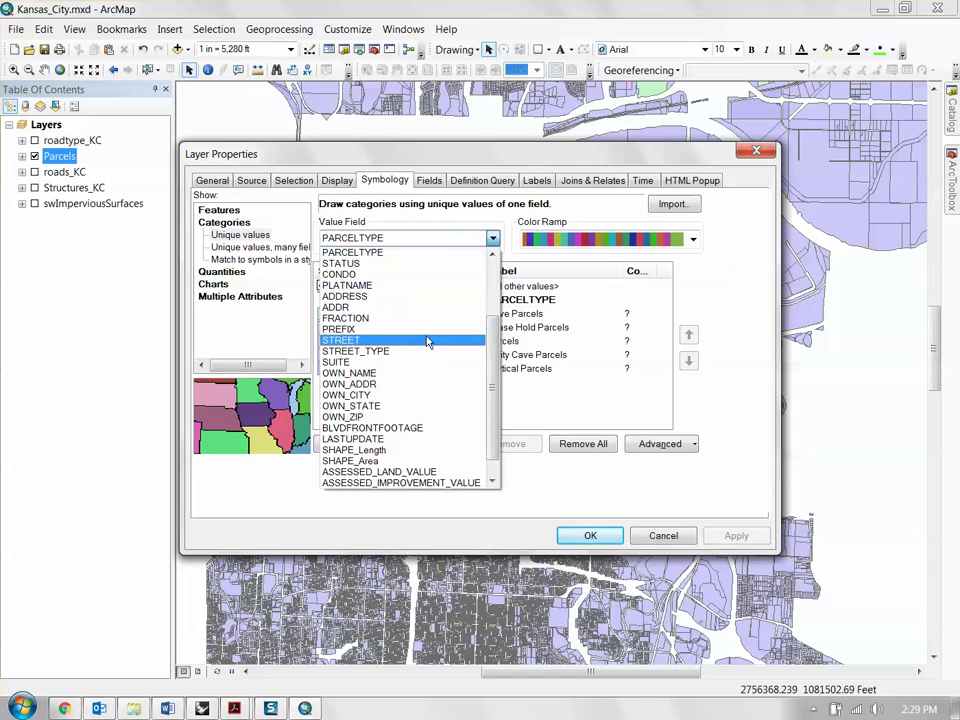
pyautogui.scroll(3, 443, 340)
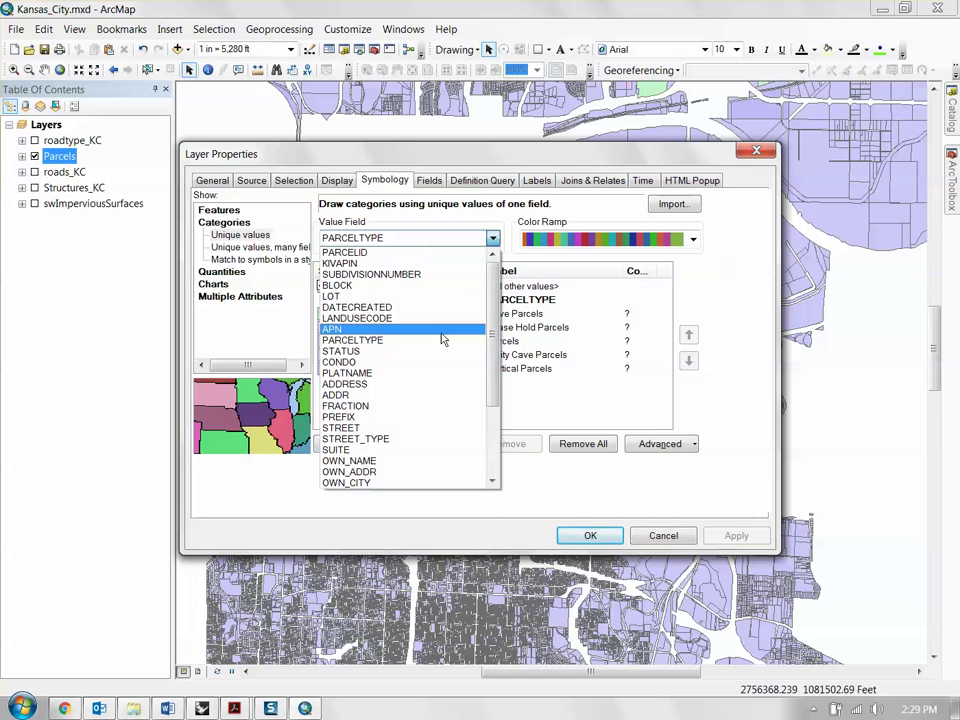
pyautogui.click(369, 318)
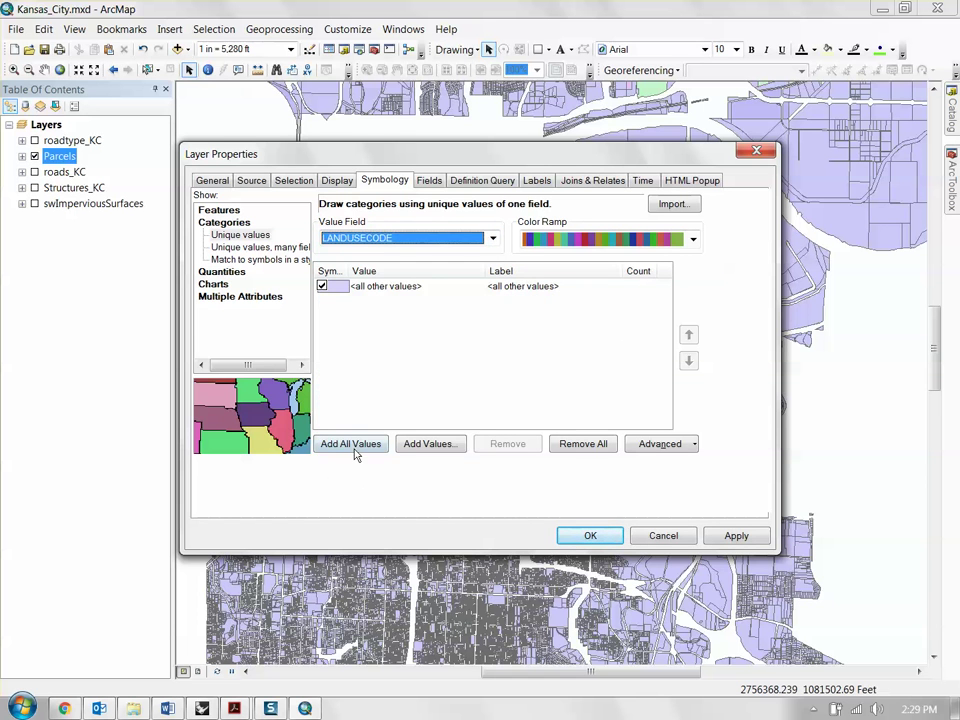
# Add all LANDUSECODE values to the Parcels symbology and apply it to the map
pyautogui.click(354, 446)
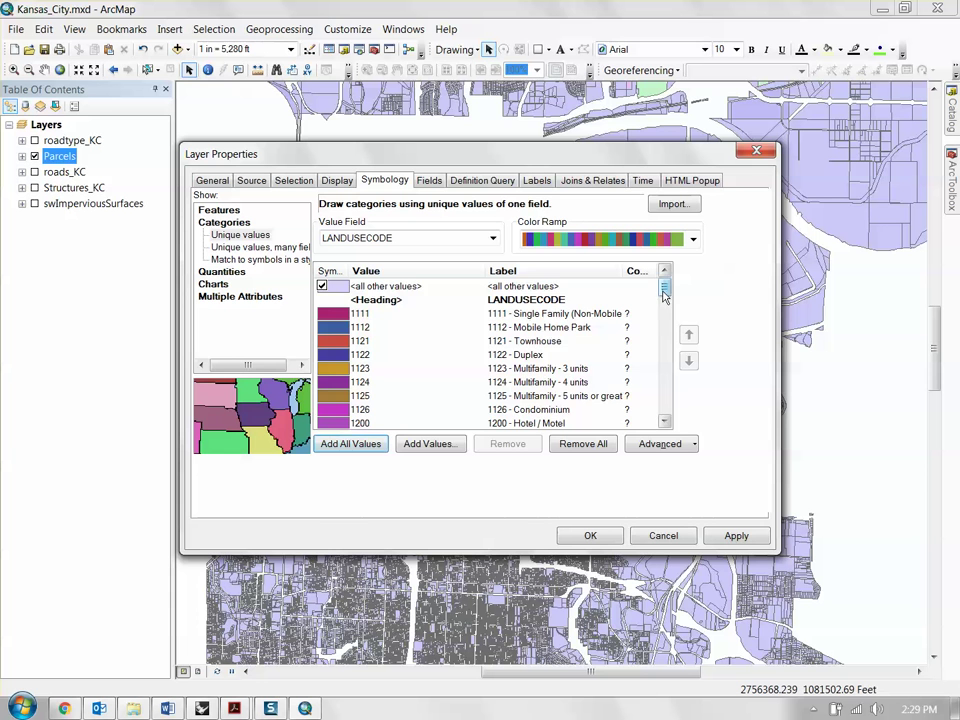
pyautogui.moveTo(664, 290)
pyautogui.mouseDown()
pyautogui.moveTo(664, 402)
pyautogui.moveTo(664, 290)
pyautogui.mouseUp()
pyautogui.click(746, 538)
pyautogui.moveTo(628, 165); pyautogui.dragTo(573, 170)
pyautogui.click(499, 534)
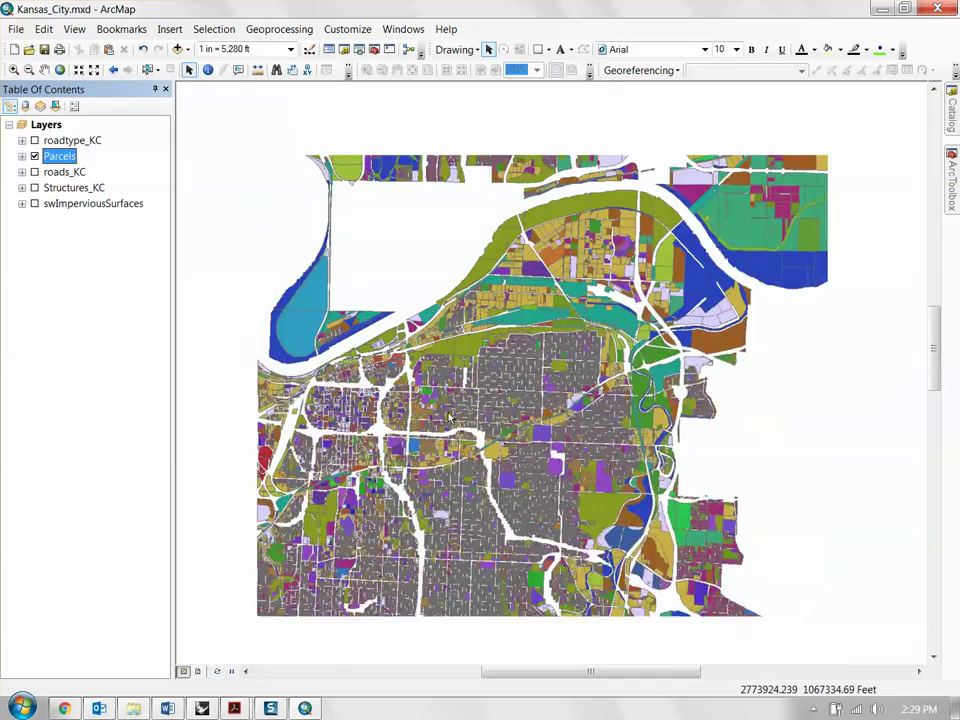
# Examine the parcels' land use colours south of the river and reopen the Parcels layer's symbology properties to review the classes
pyautogui.scroll(-4, 450, 418)
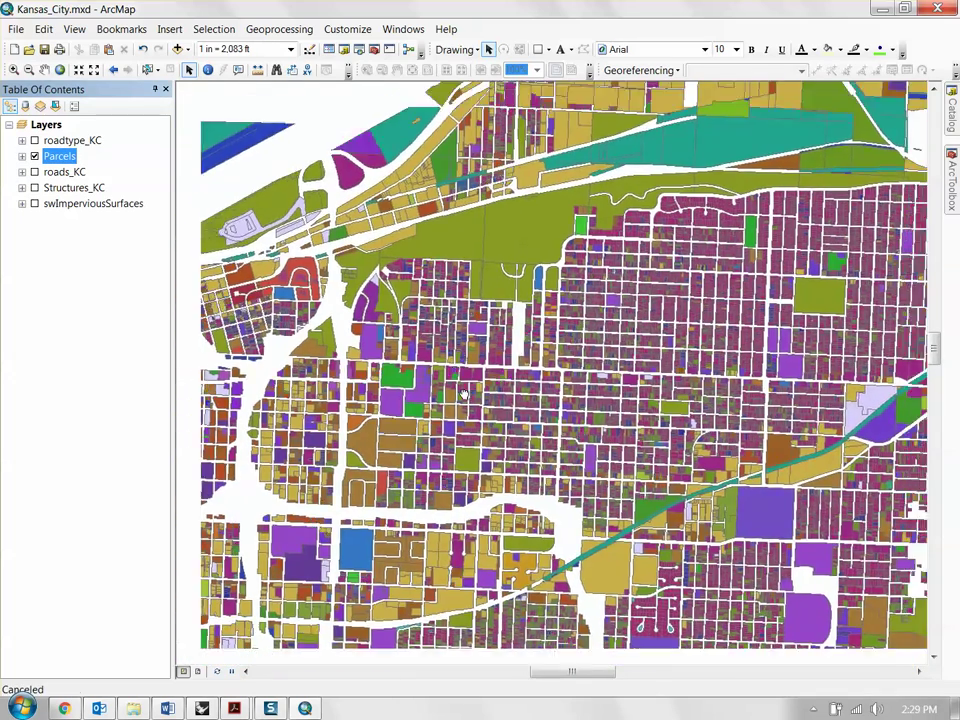
pyautogui.moveTo(463, 395); pyautogui.dragTo(772, 286)
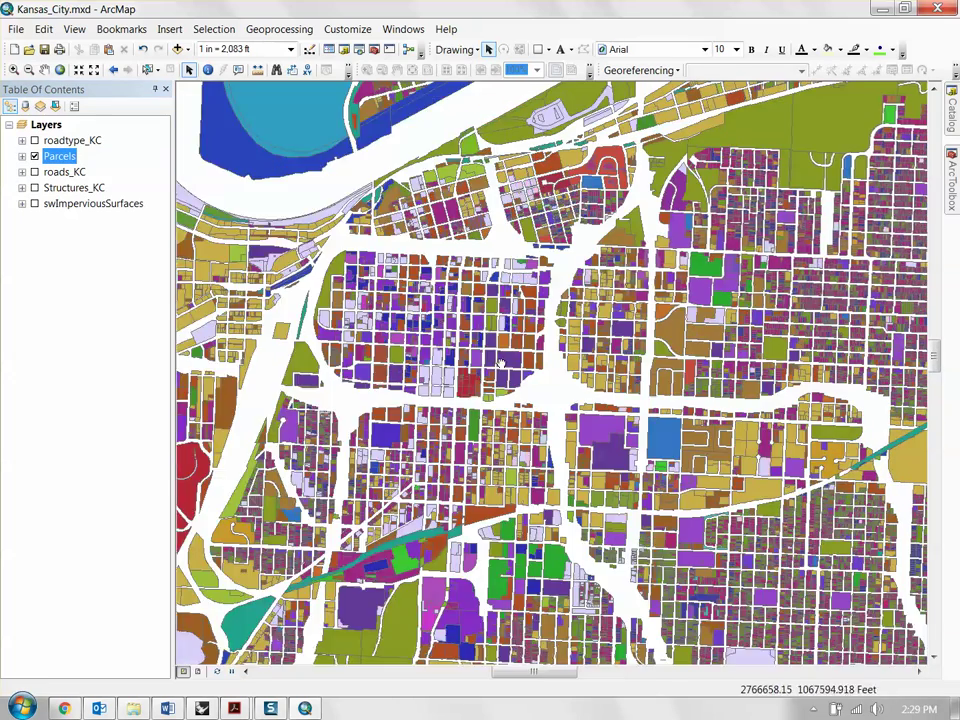
pyautogui.moveTo(483, 312); pyautogui.dragTo(640, 280)
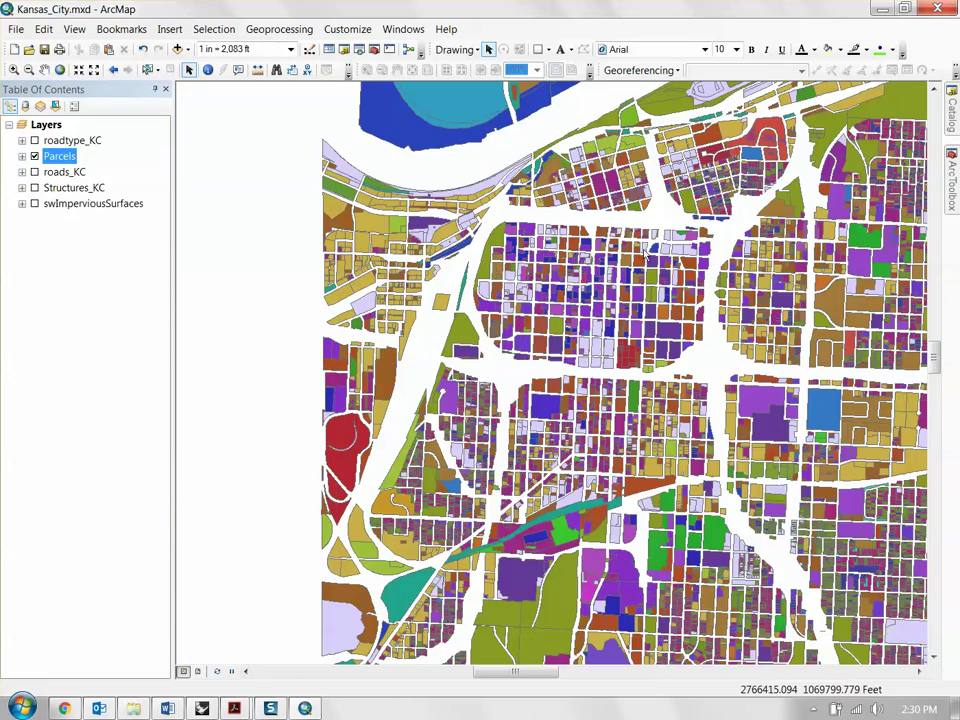
pyautogui.scroll(-1, 666, 248)
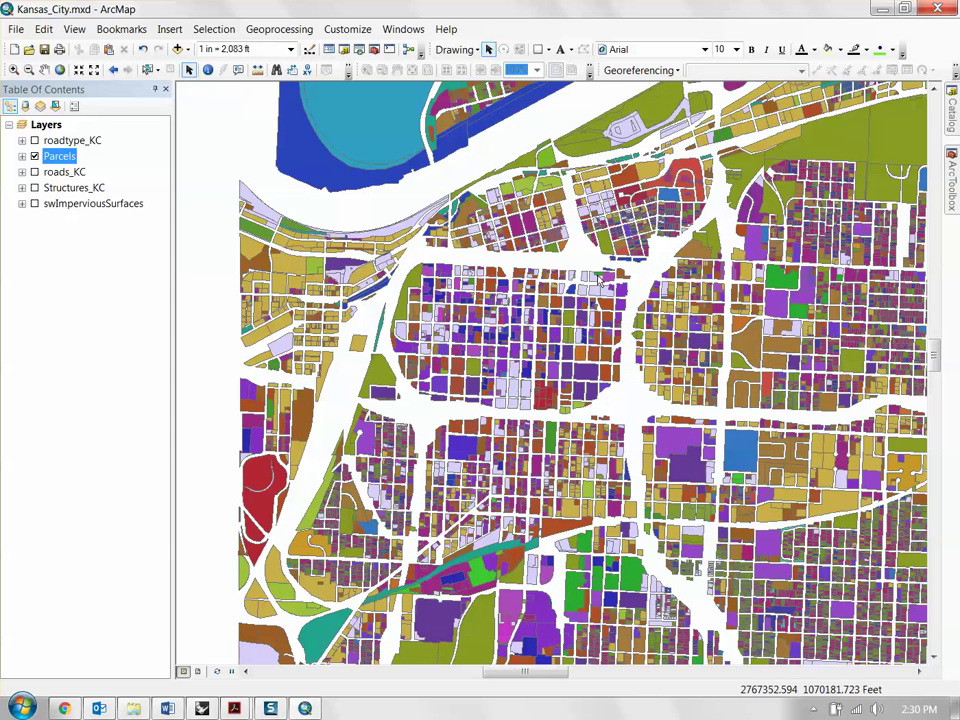
pyautogui.scroll(1, 686, 257)
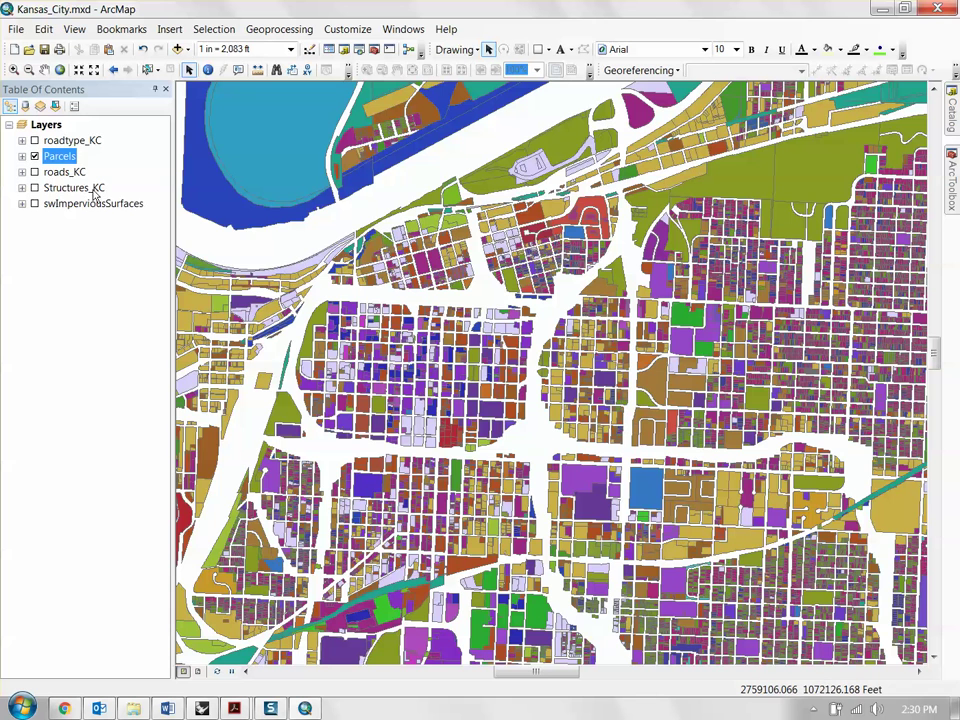
pyautogui.rightClick(56, 156)
pyautogui.click(118, 485)
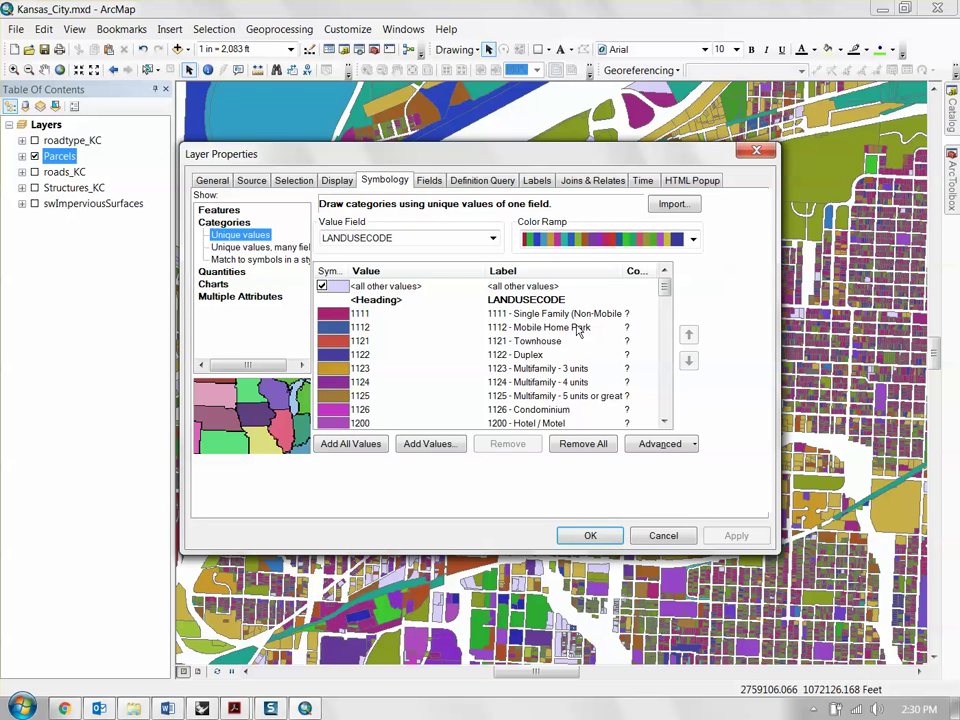
pyautogui.moveTo(664, 287)
pyautogui.mouseDown()
pyautogui.moveTo(664, 306)
pyautogui.moveTo(664, 287)
pyautogui.mouseUp()
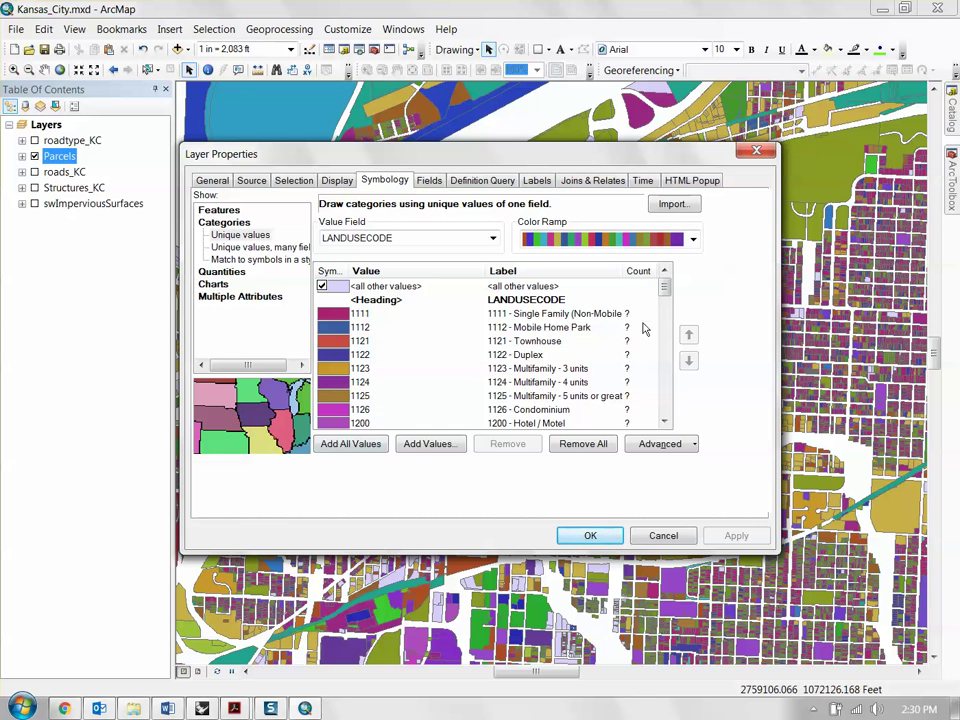
pyautogui.moveTo(665, 287); pyautogui.dragTo(667, 291)
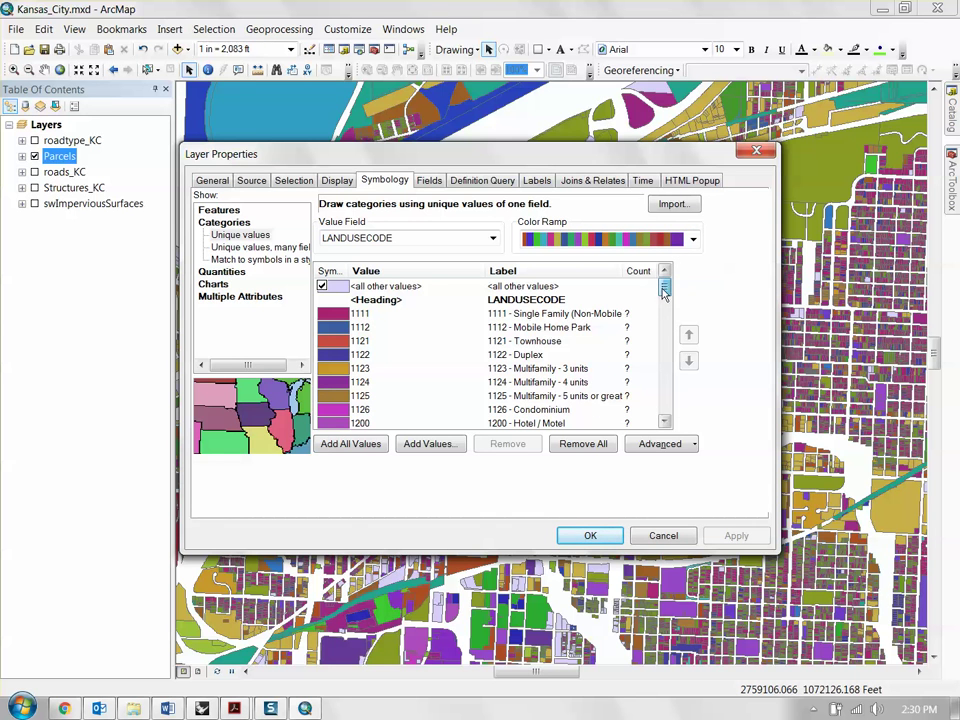
# Select the land use classes from 1111 - Single Family through 1200 - Hotel / Motel in the symbology list
pyautogui.click(566, 318)
pyautogui.scroll(-2, 567, 382)
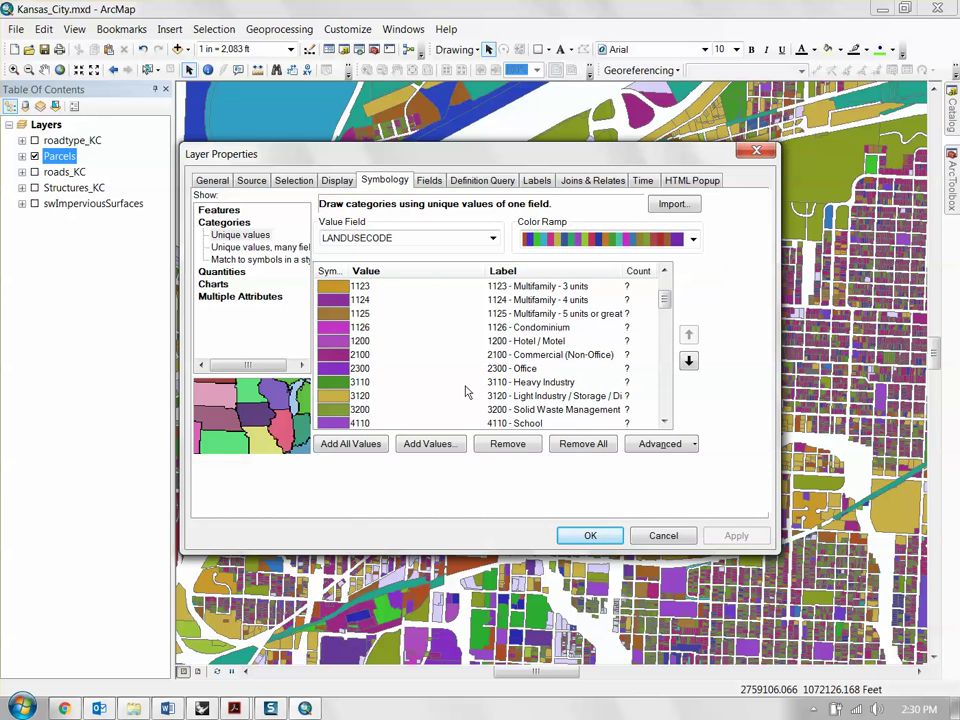
pyautogui.click(371, 329)
pyautogui.scroll(2, 540, 318)
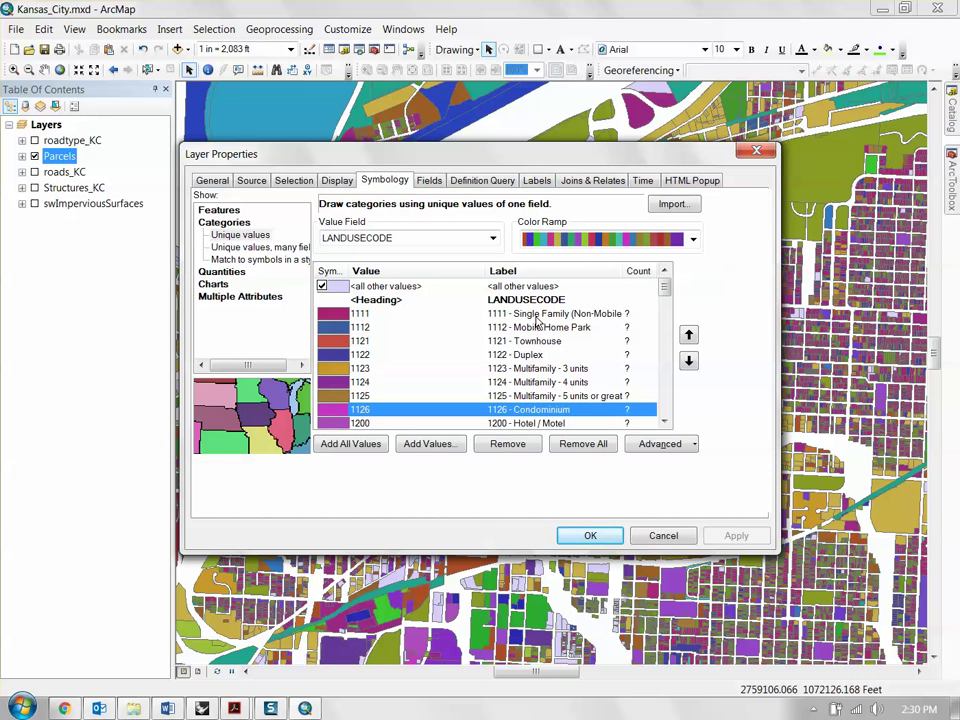
pyautogui.keyDown('shift'); pyautogui.click(457, 316); pyautogui.keyUp('shift')
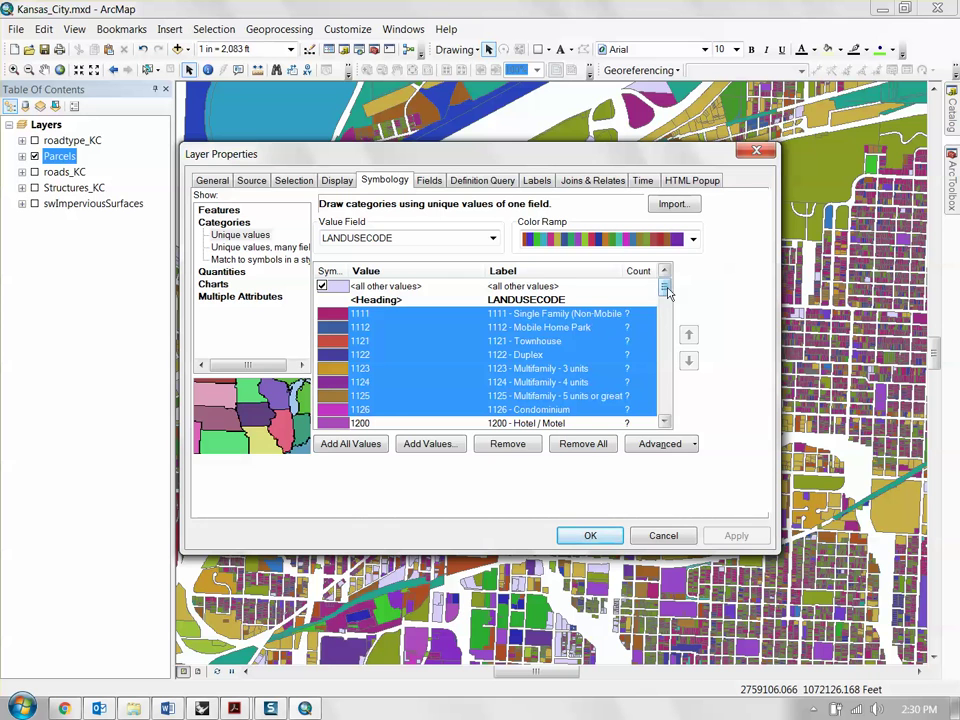
pyautogui.scroll(-1, 410, 380)
pyautogui.click(397, 388)
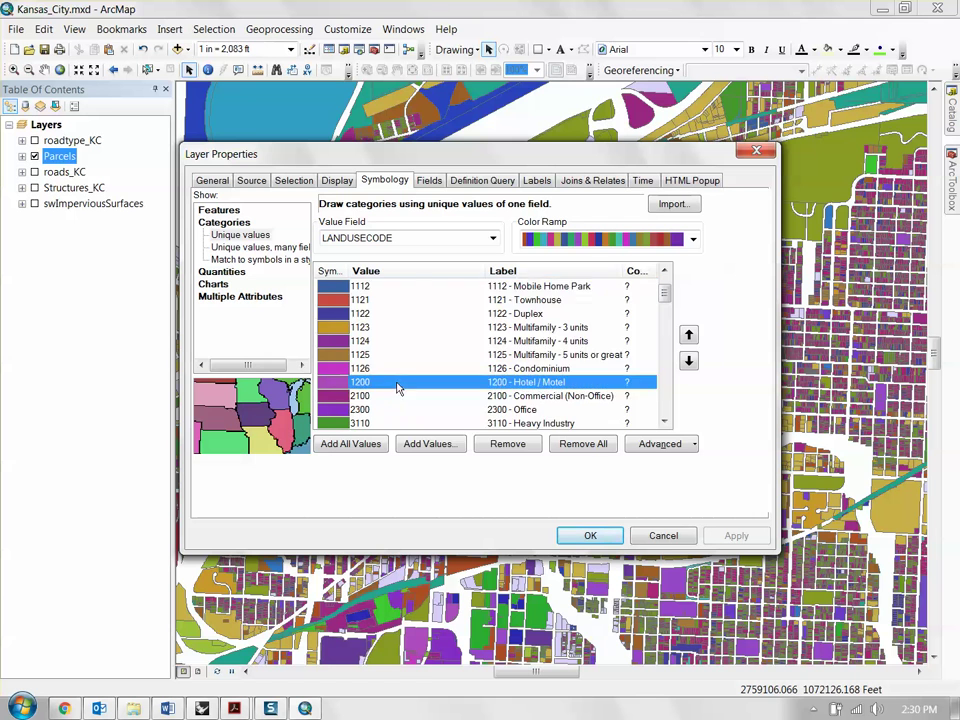
pyautogui.scroll(1, 377, 327)
pyautogui.keyDown('shift'); pyautogui.click(379, 300); pyautogui.keyUp('shift')
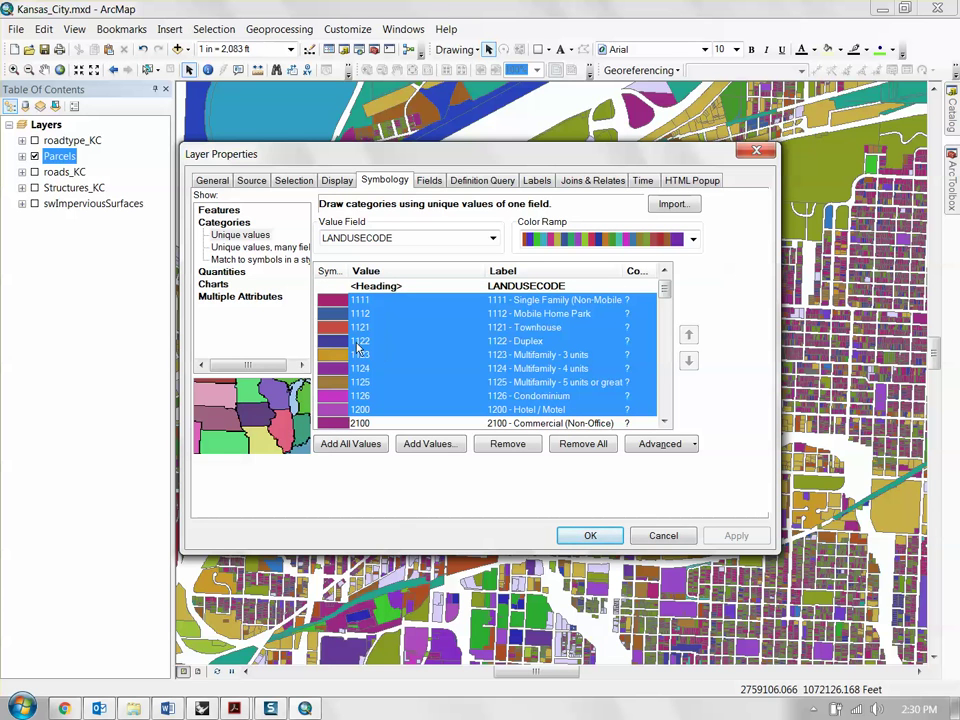
# Give all land use symbols of the Parcels layer a bright yellow fill with no outline color, and apply the change
pyautogui.rightClick(368, 328)
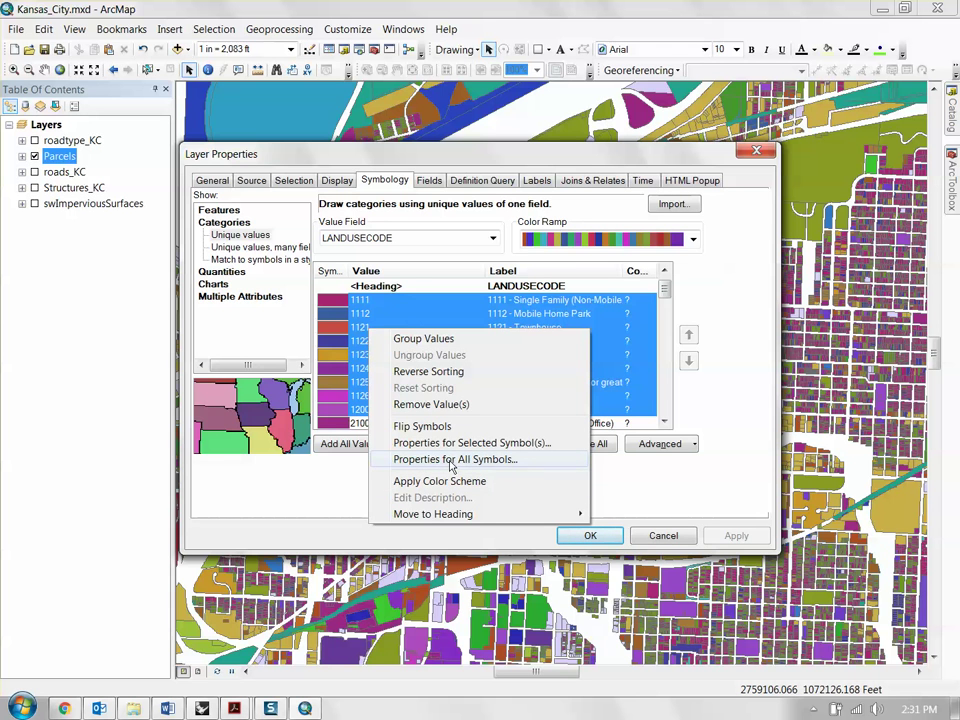
pyautogui.click(480, 462)
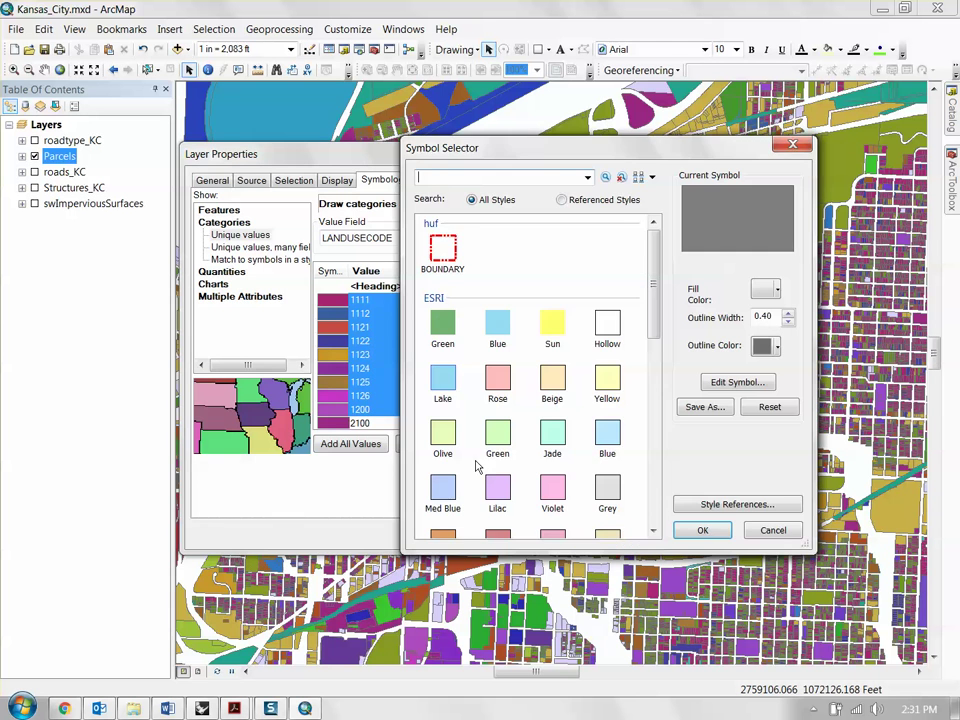
pyautogui.moveTo(651, 160); pyautogui.dragTo(551, 163)
pyautogui.click(658, 283)
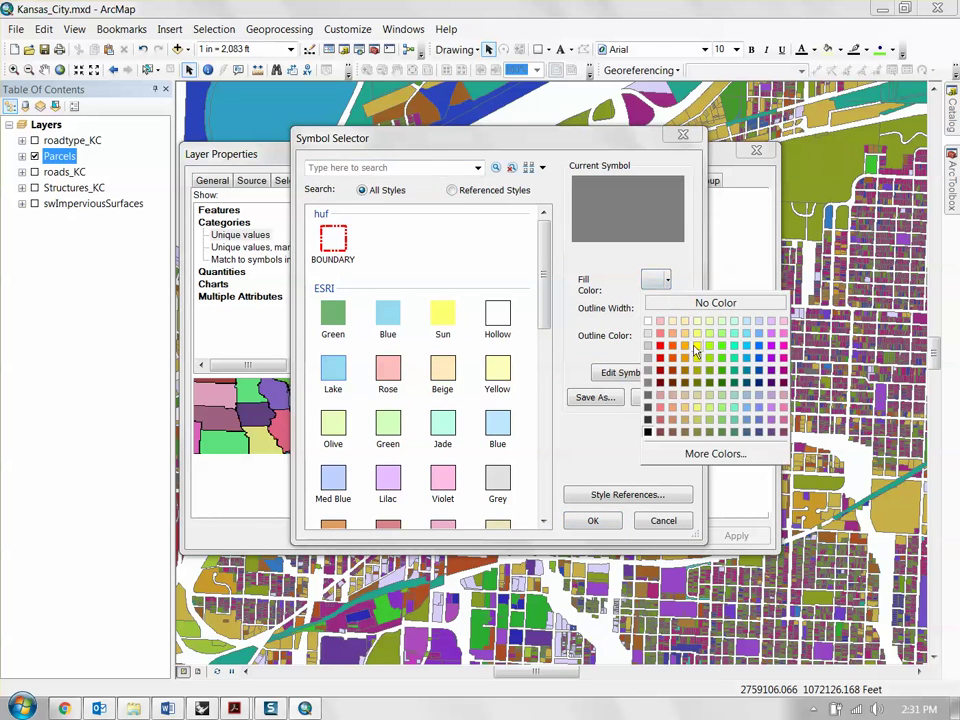
pyautogui.click(699, 349)
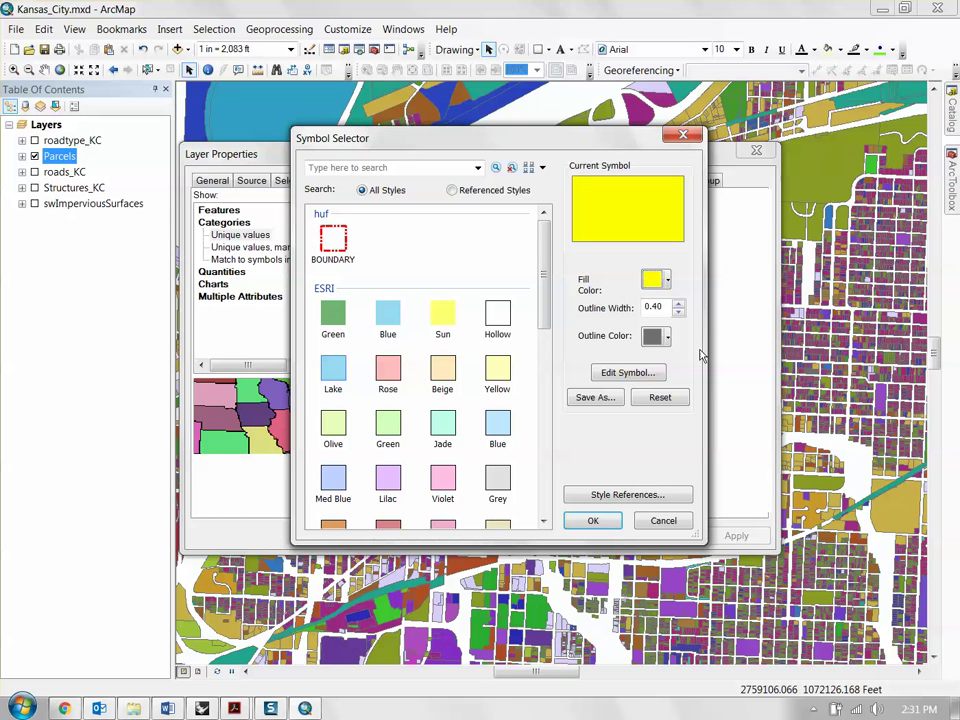
pyautogui.click(660, 338)
pyautogui.click(658, 420)
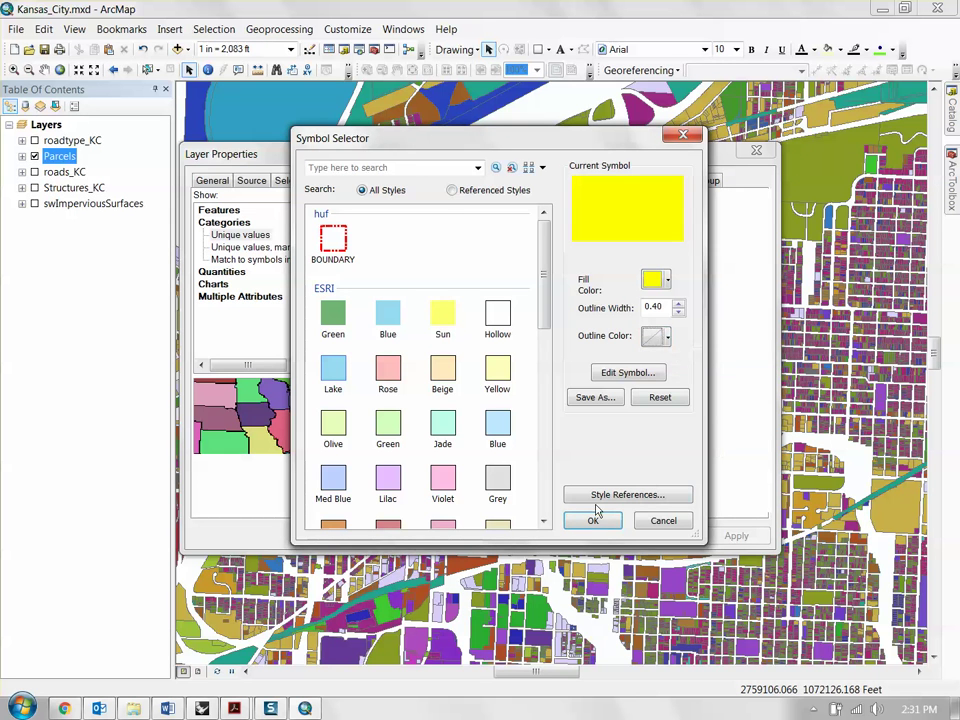
pyautogui.click(593, 520)
pyautogui.click(737, 536)
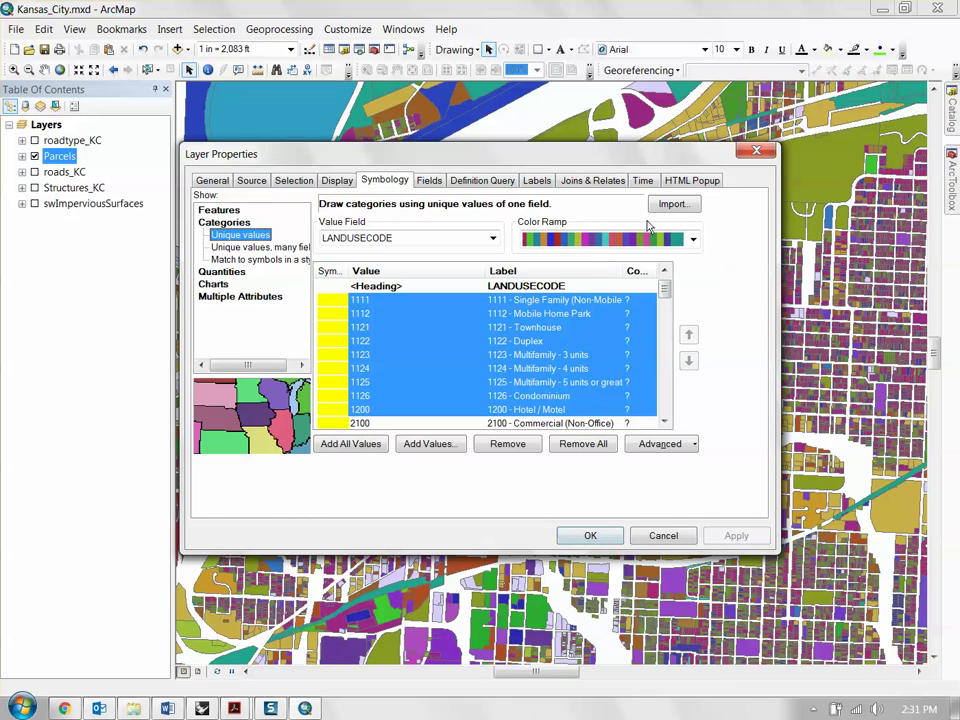
pyautogui.moveTo(669, 156); pyautogui.dragTo(697, 161)
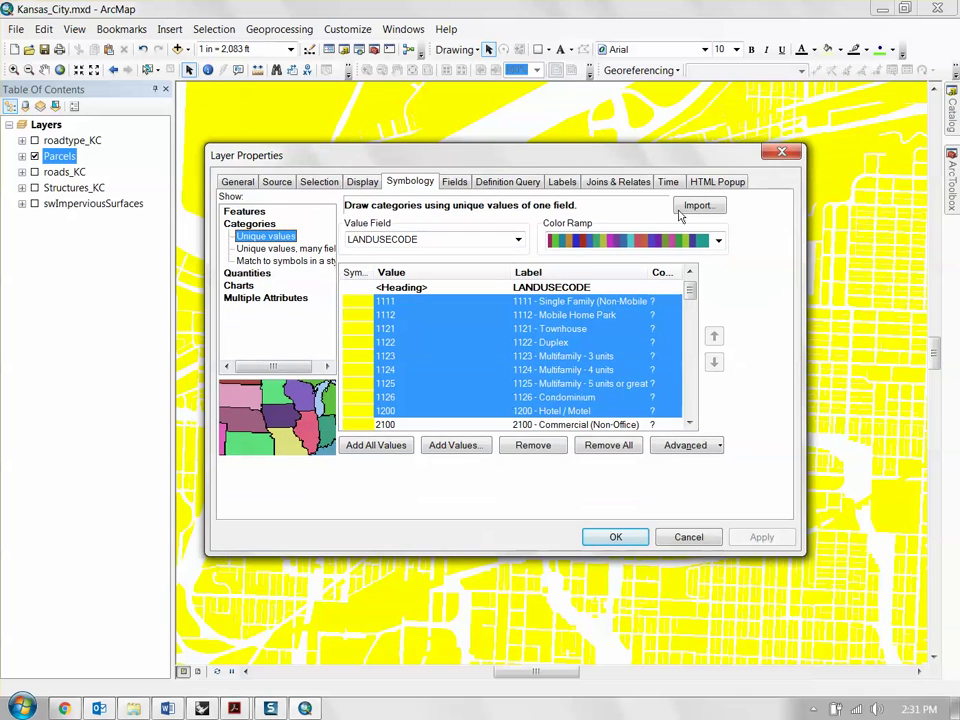
pyautogui.rightClick(454, 353)
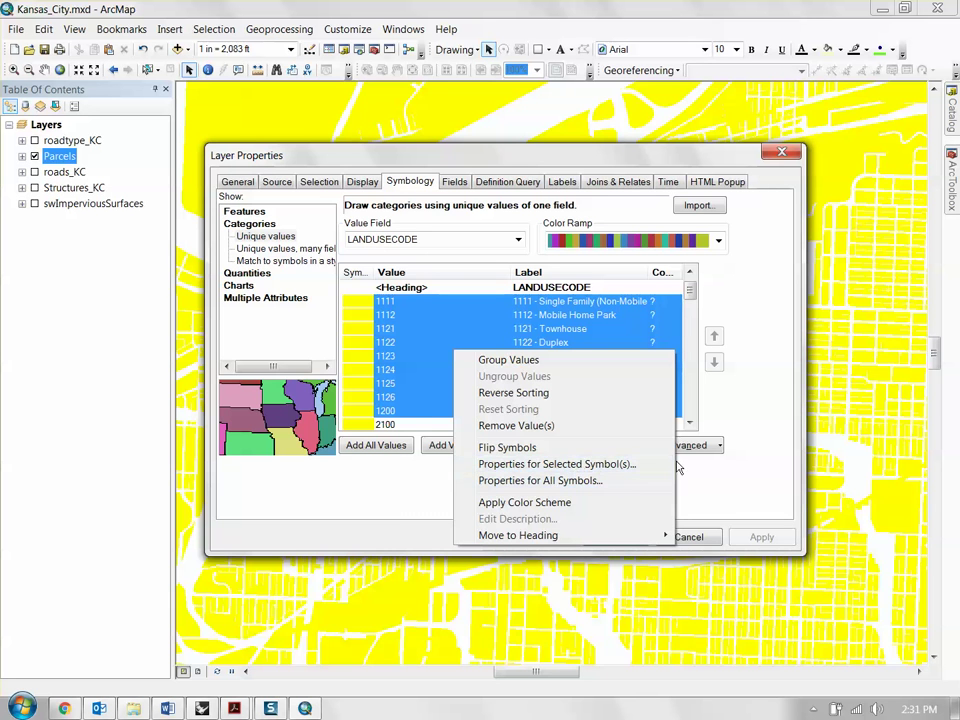
pyautogui.click(740, 340)
pyautogui.moveTo(655, 160); pyautogui.dragTo(674, 165)
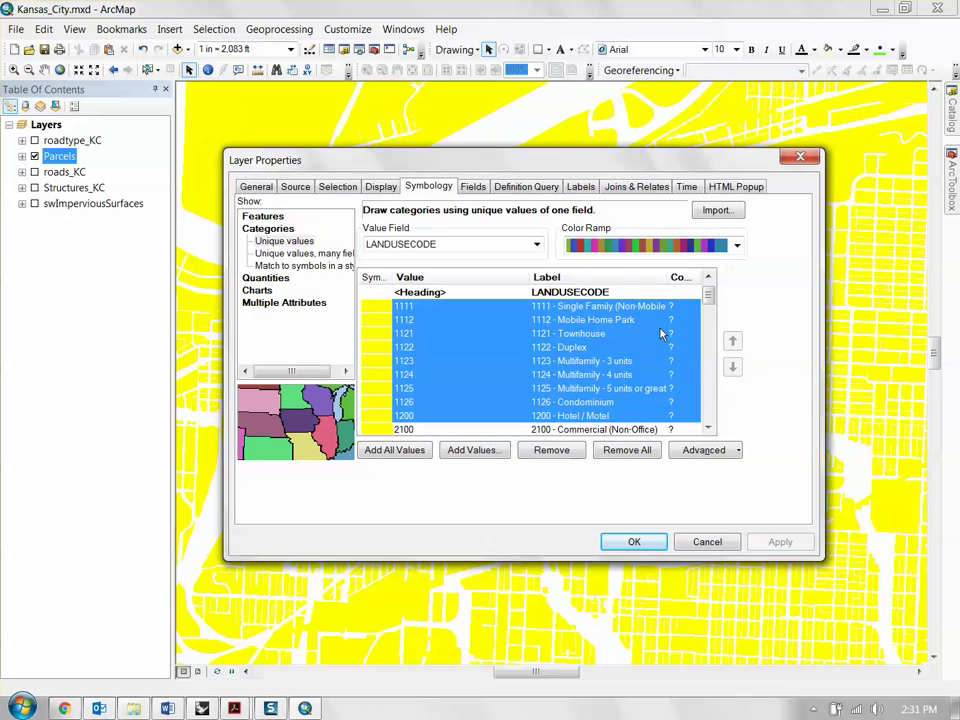
# Give land use classes 2100 - Commercial (Non-Office) and 2300 - Office a red fill and apply the change to the map
pyautogui.moveTo(708, 303); pyautogui.dragTo(709, 316)
pyautogui.click(464, 334)
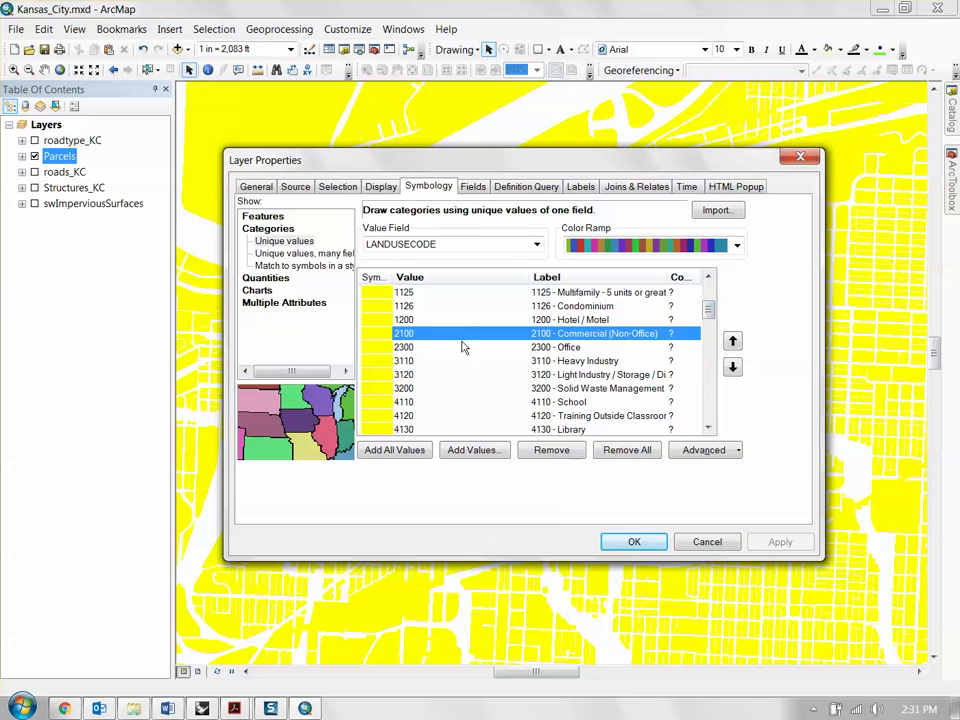
pyautogui.keyDown('shift'); pyautogui.click(434, 348); pyautogui.keyUp('shift')
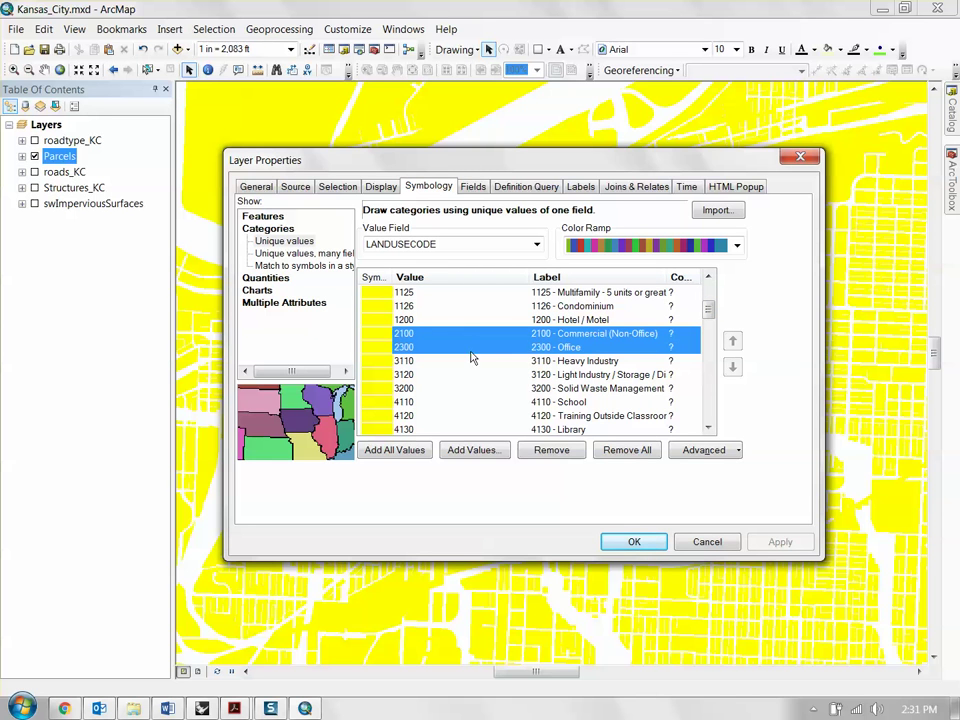
pyautogui.rightClick(430, 346)
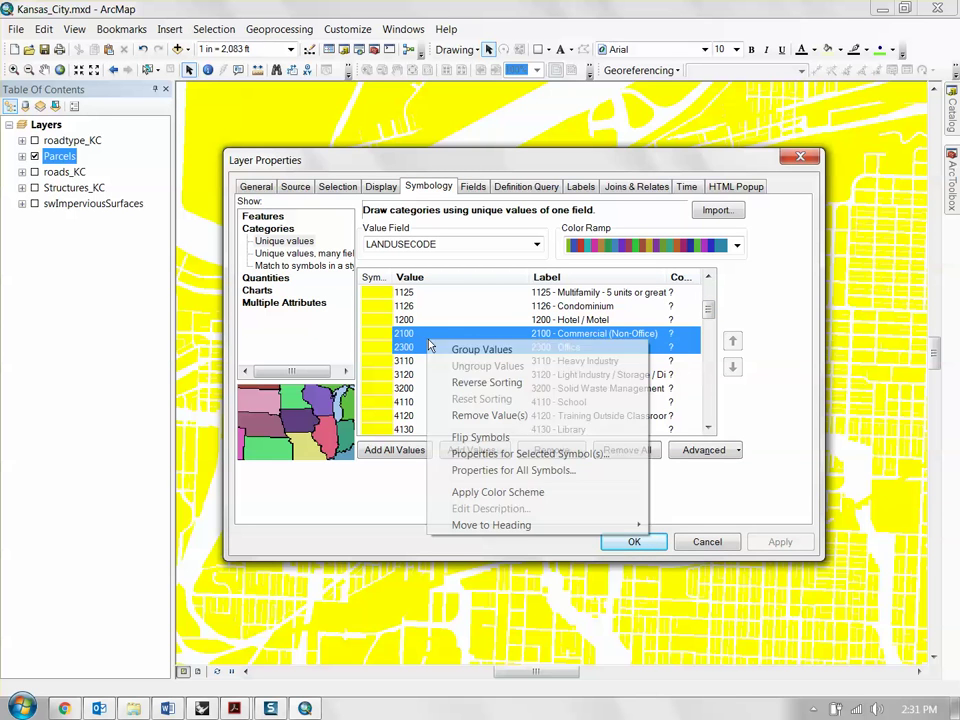
pyautogui.click(519, 455)
pyautogui.click(667, 279)
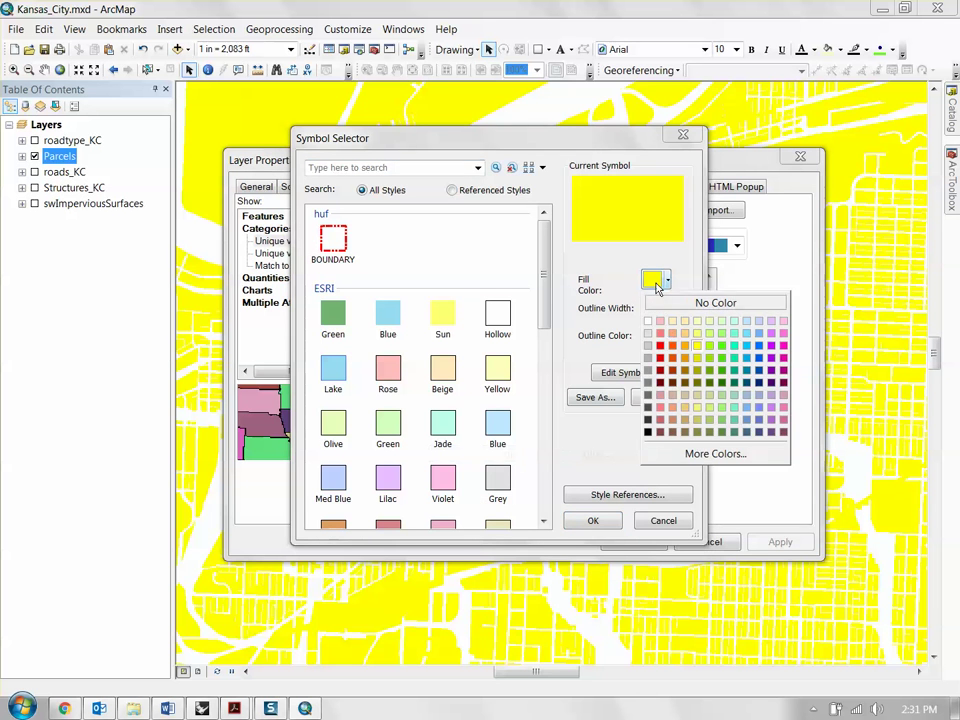
pyautogui.click(660, 346)
pyautogui.click(600, 520)
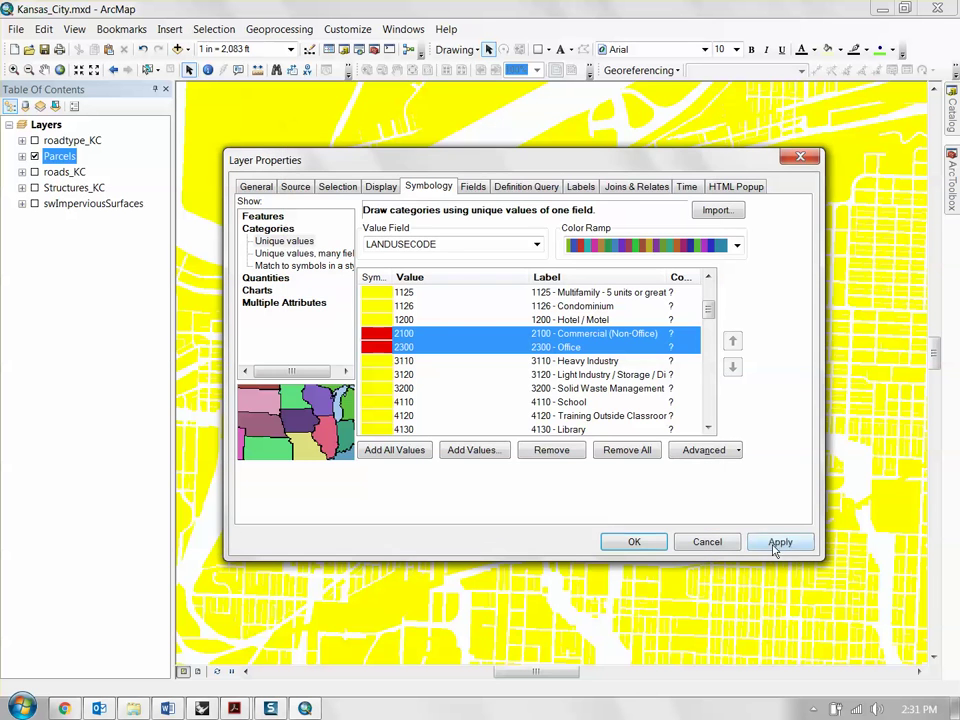
pyautogui.click(778, 542)
# Give industrial land use classes 3110, 3120 and 3200 a purple fill and apply the change to the map
pyautogui.moveTo(637, 153); pyautogui.dragTo(735, 163)
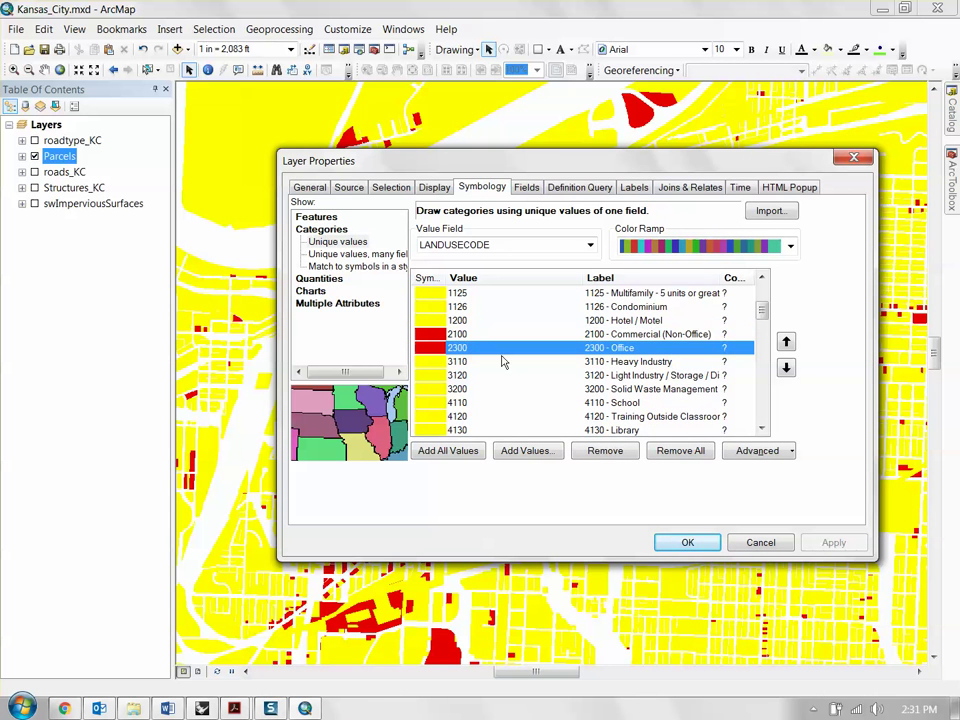
pyautogui.click(491, 362)
pyautogui.scroll(-1, 485, 375)
pyautogui.keyDown('shift'); pyautogui.click(491, 347); pyautogui.keyUp('shift')
pyautogui.rightClick(491, 345)
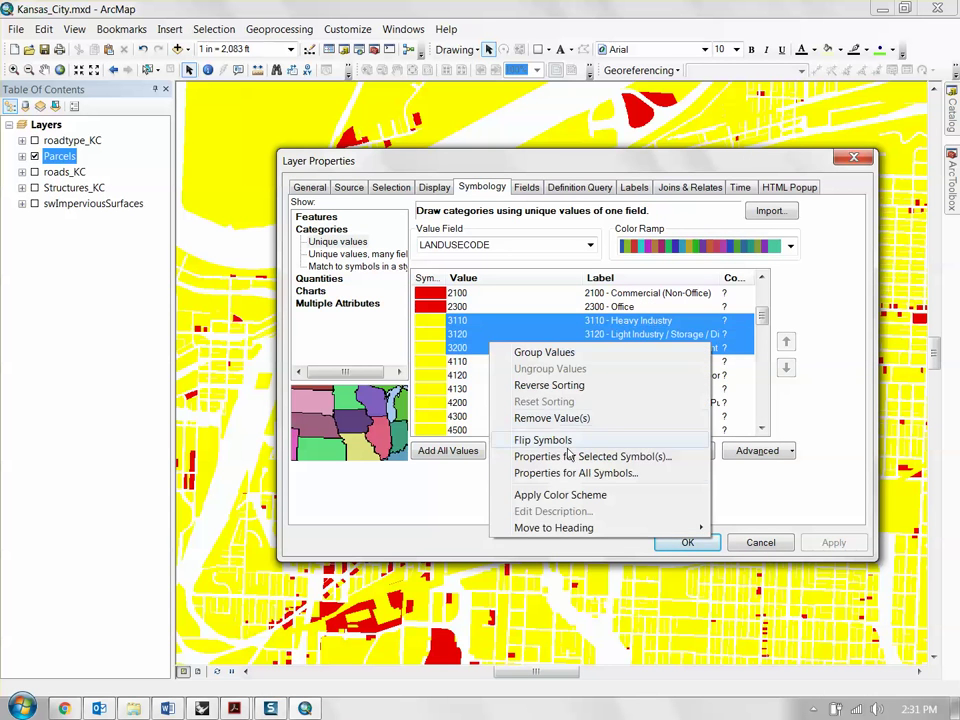
pyautogui.click(648, 458)
pyautogui.moveTo(618, 150); pyautogui.dragTo(588, 144)
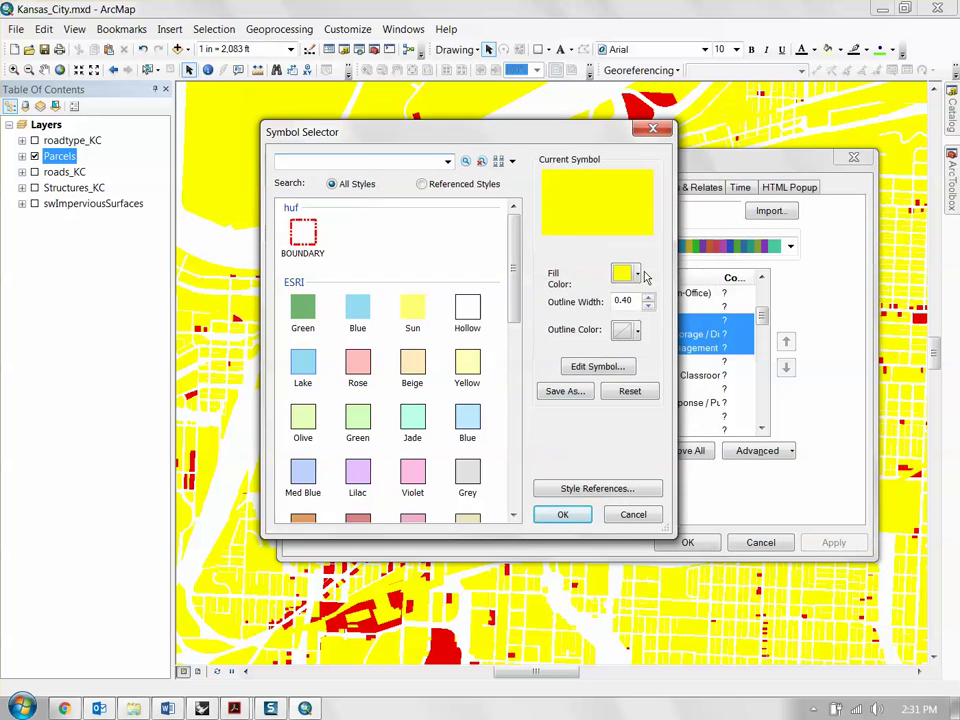
pyautogui.click(637, 273)
pyautogui.click(744, 374)
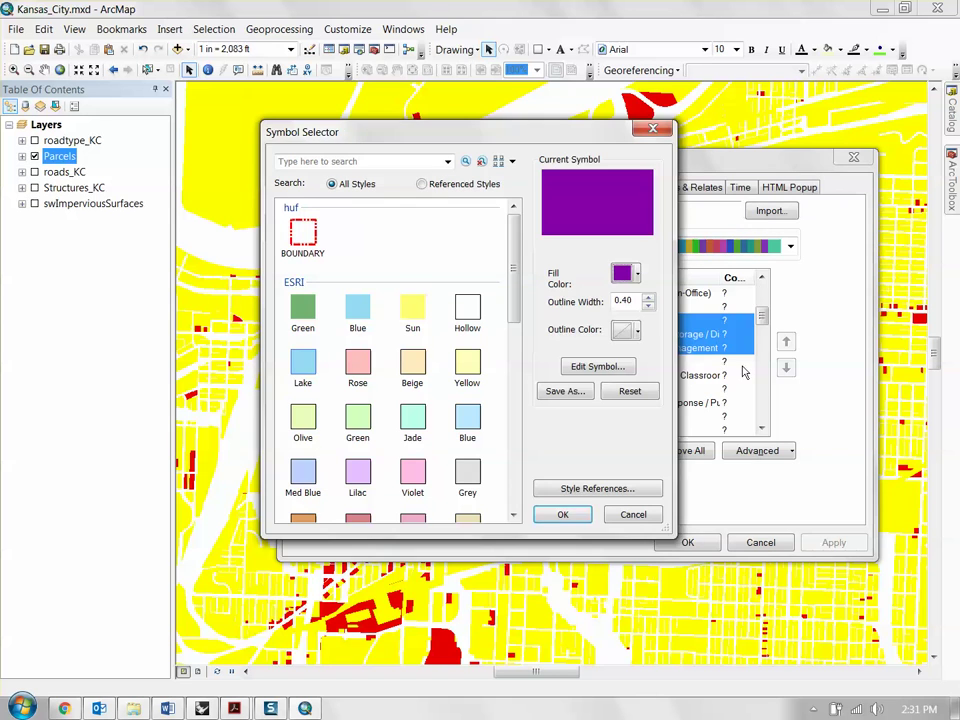
pyautogui.click(563, 515)
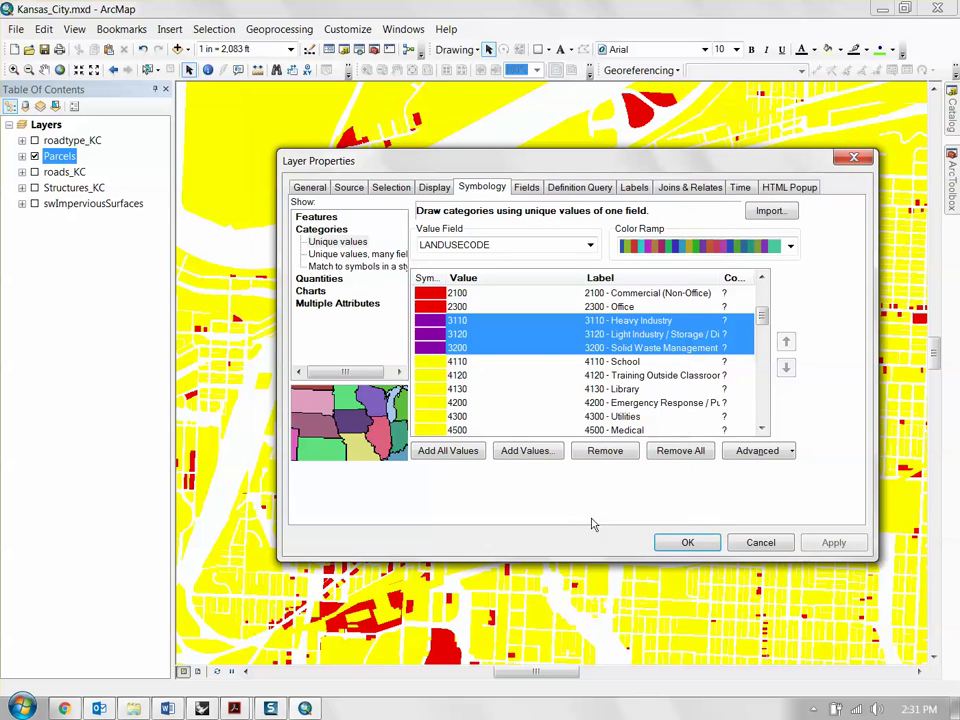
pyautogui.click(831, 542)
# Give land use classes 4110 - School through 4800 - Institutional a blue fill and apply the change to the map
pyautogui.moveTo(729, 172); pyautogui.dragTo(725, 130)
pyautogui.click(450, 333)
pyautogui.scroll(-1, 443, 330)
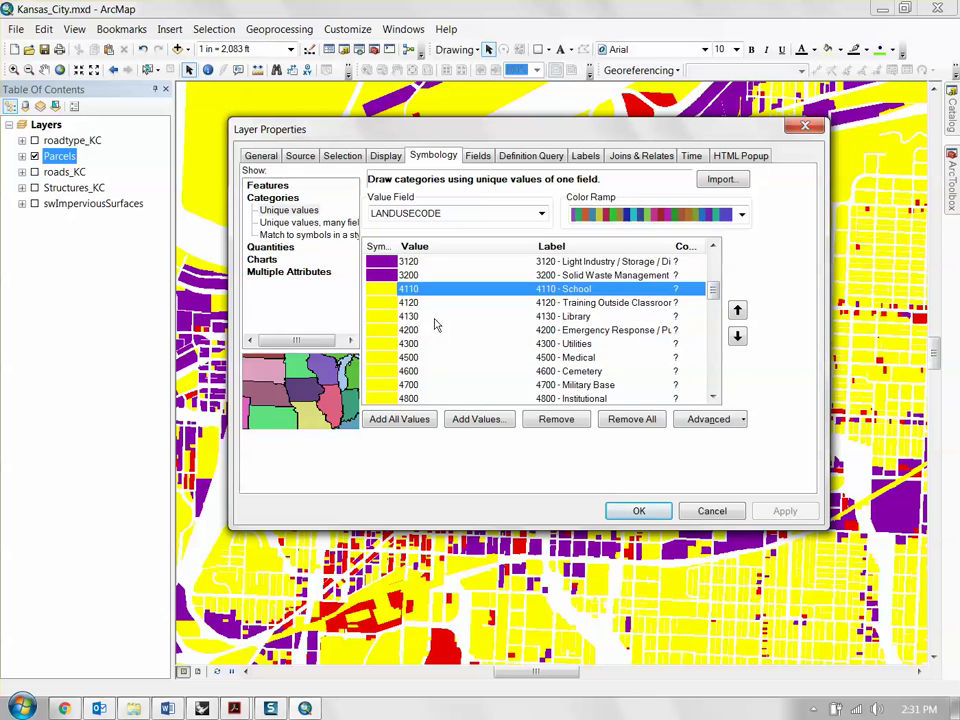
pyautogui.scroll(-1, 432, 366)
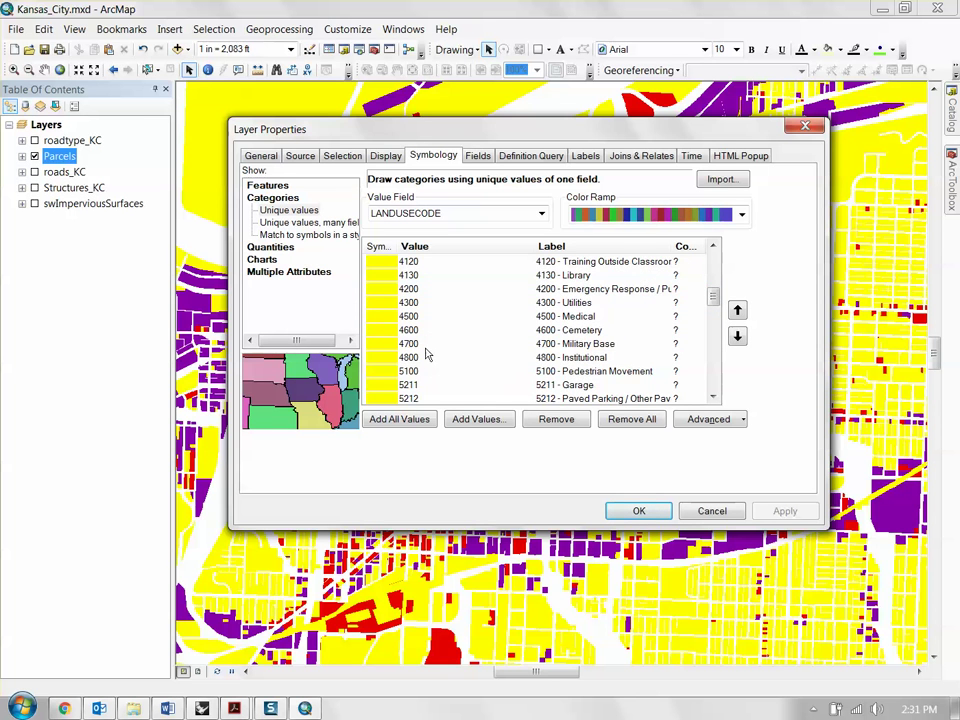
pyautogui.keyDown('shift'); pyautogui.click(428, 369); pyautogui.keyUp('shift')
pyautogui.scroll(2, 432, 360)
pyautogui.scroll(-1, 427, 340)
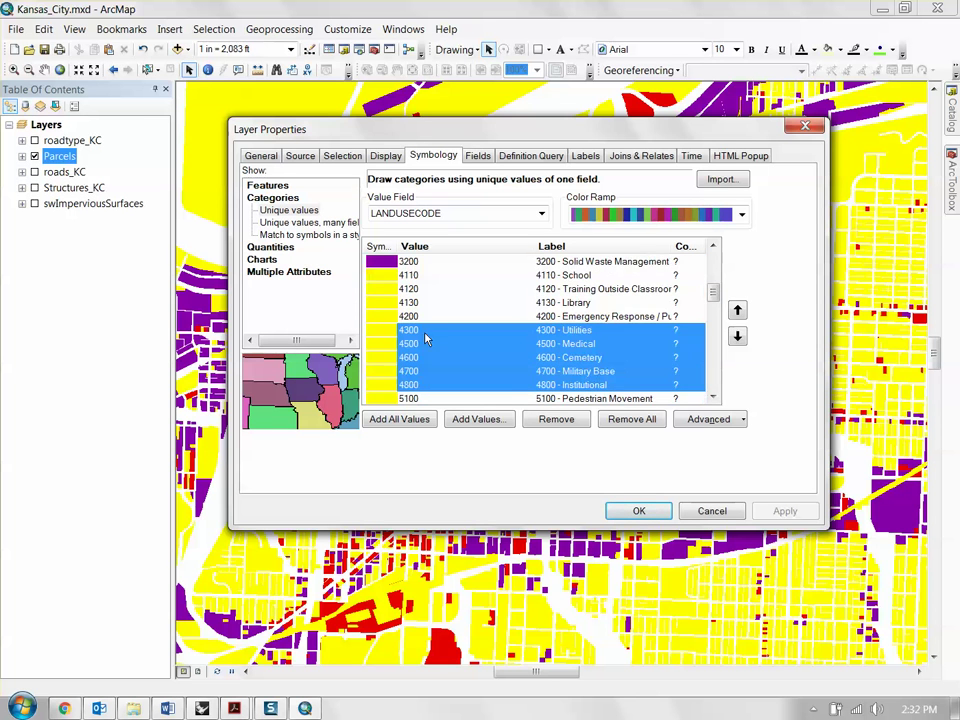
pyautogui.click(430, 276)
pyautogui.keyDown('shift'); pyautogui.click(437, 385); pyautogui.keyUp('shift')
pyautogui.rightClick(434, 352)
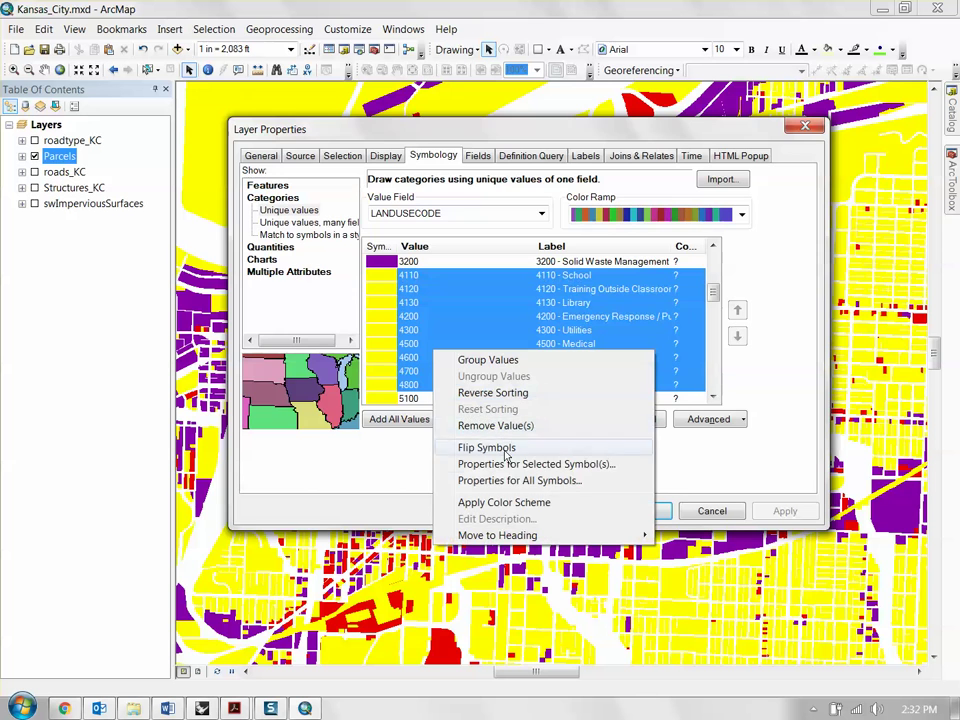
pyautogui.click(536, 464)
pyautogui.click(624, 274)
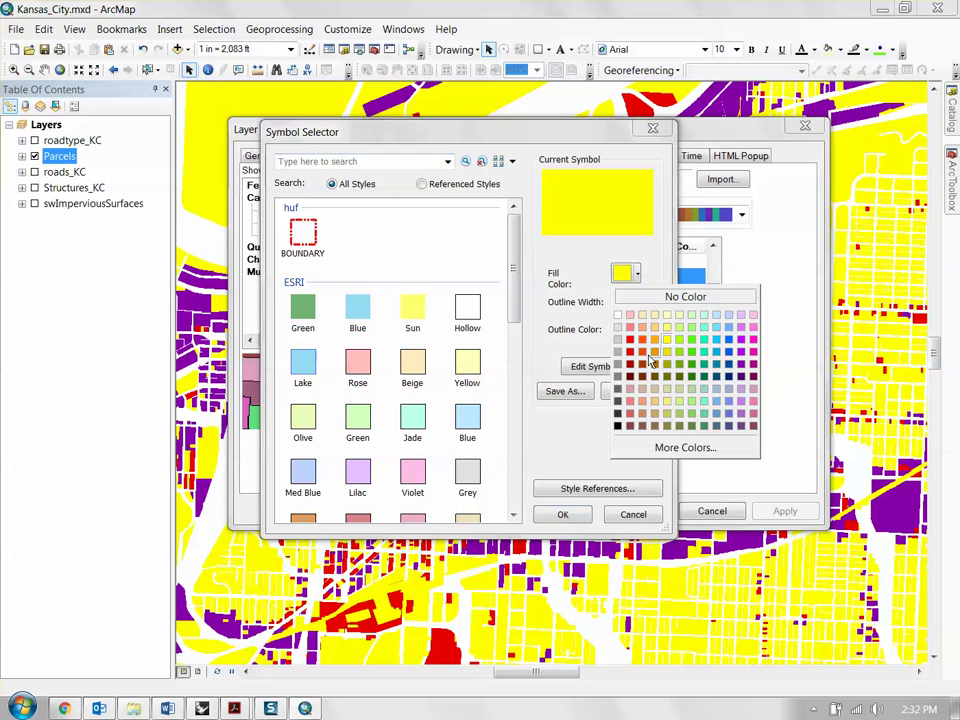
pyautogui.click(690, 390)
pyautogui.click(562, 514)
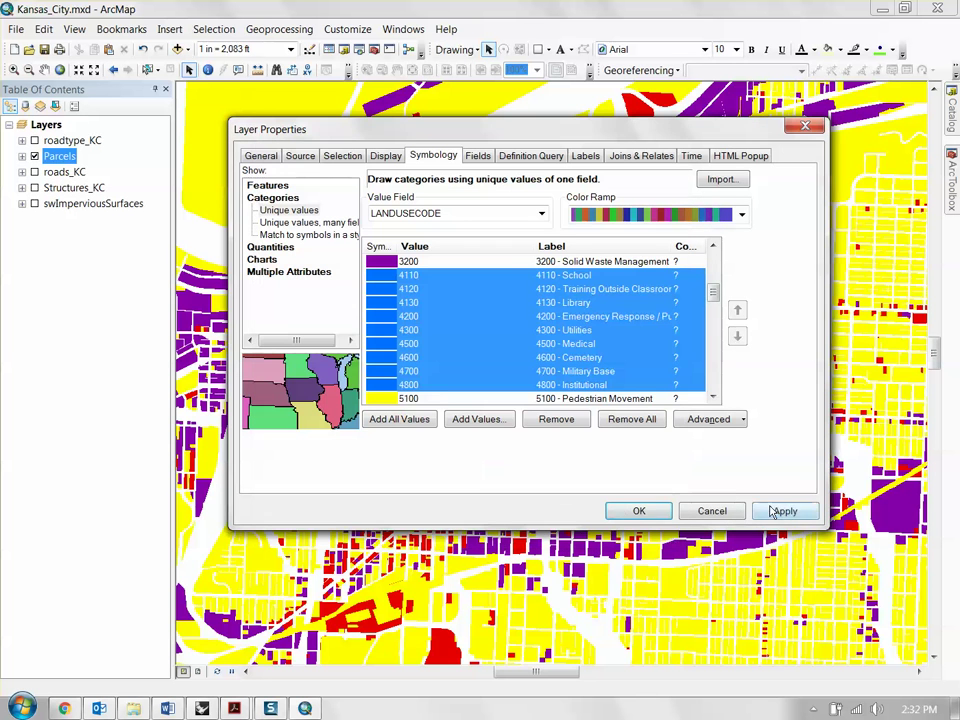
pyautogui.click(784, 511)
# Give land use classes 5100 - Pedestrian Movement through 5700 - Spacecraft a medium gray fill
pyautogui.click(560, 398)
pyautogui.scroll(-4, 560, 398)
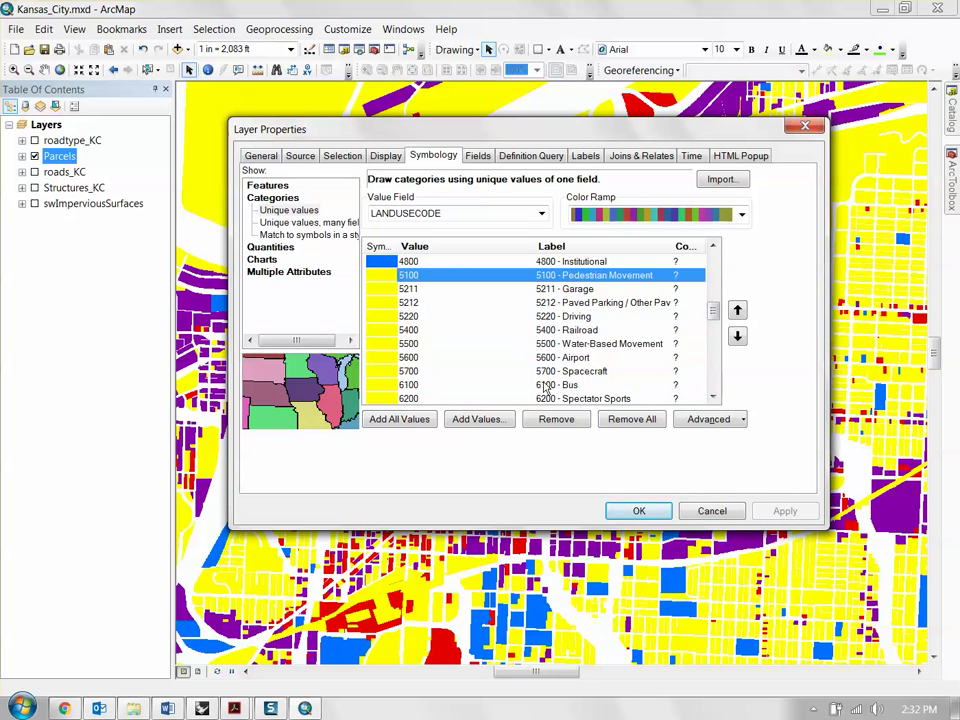
pyautogui.keyDown('shift'); pyautogui.click(422, 331); pyautogui.keyUp('shift')
pyautogui.rightClick(421, 313)
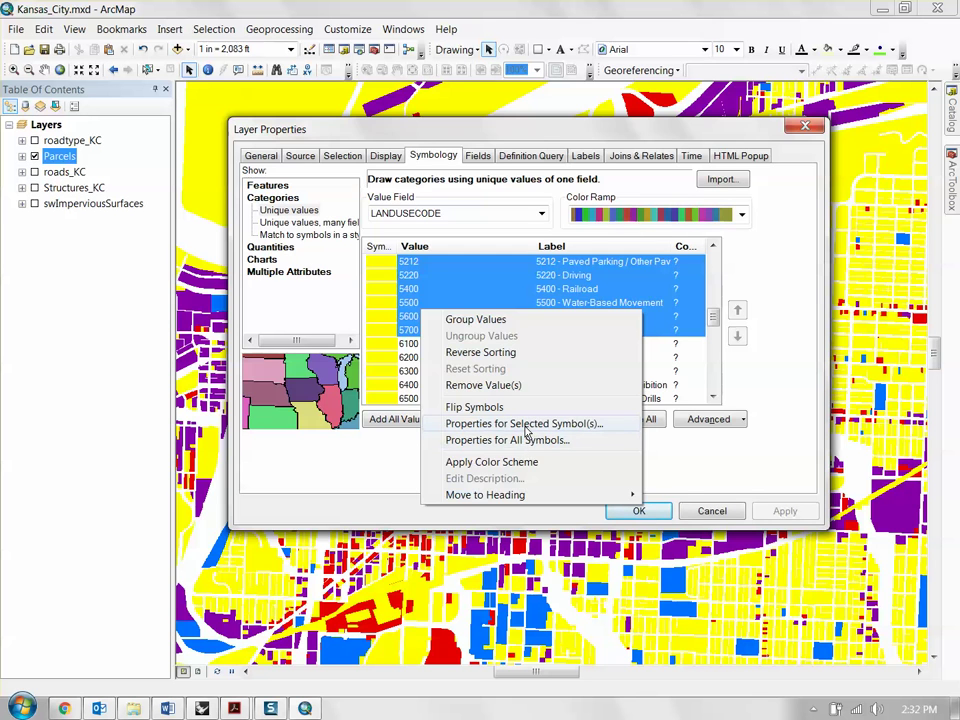
pyautogui.click(527, 430)
pyautogui.click(628, 273)
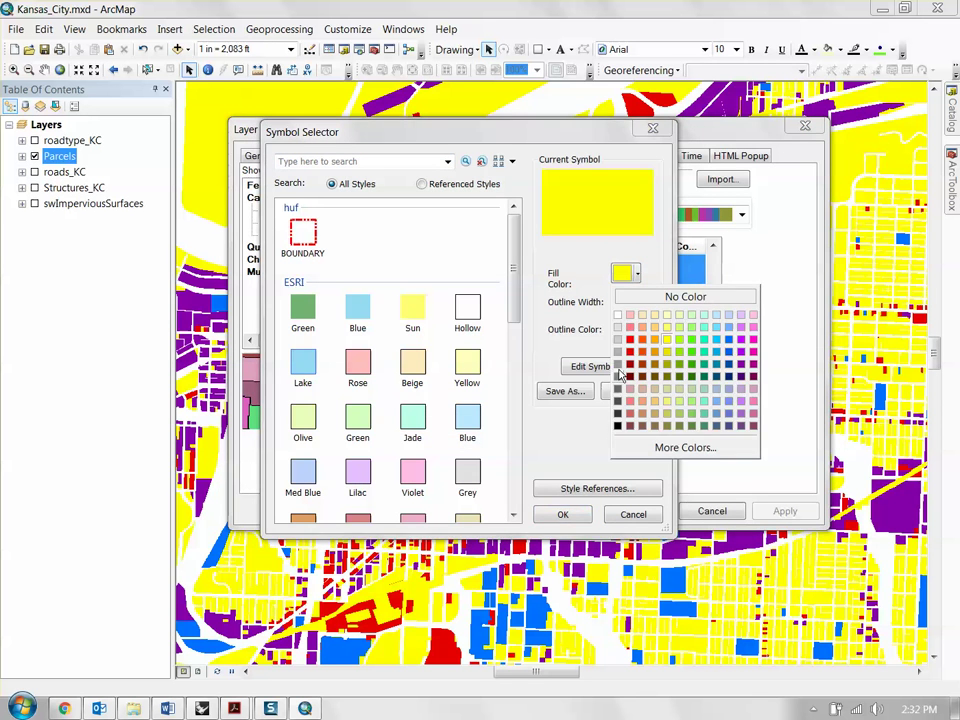
pyautogui.click(620, 374)
pyautogui.click(563, 514)
# Give land use classes 6100 - Bus through 6800 - Historical a dark orange fill and apply the symbology to the map
pyautogui.click(462, 357)
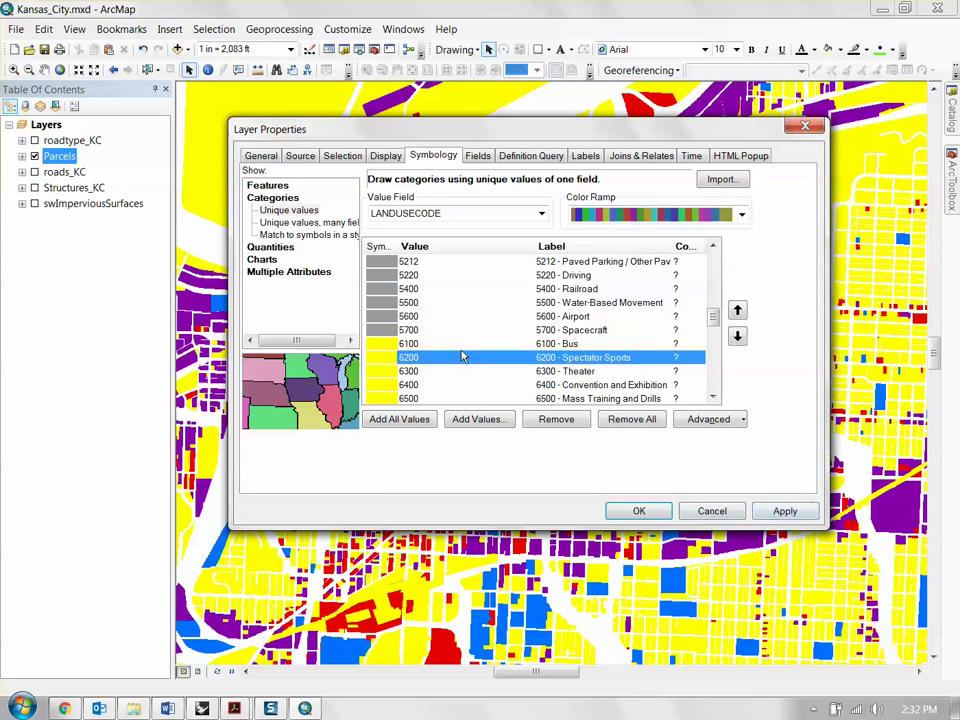
pyautogui.click(460, 345)
pyautogui.scroll(-2, 457, 362)
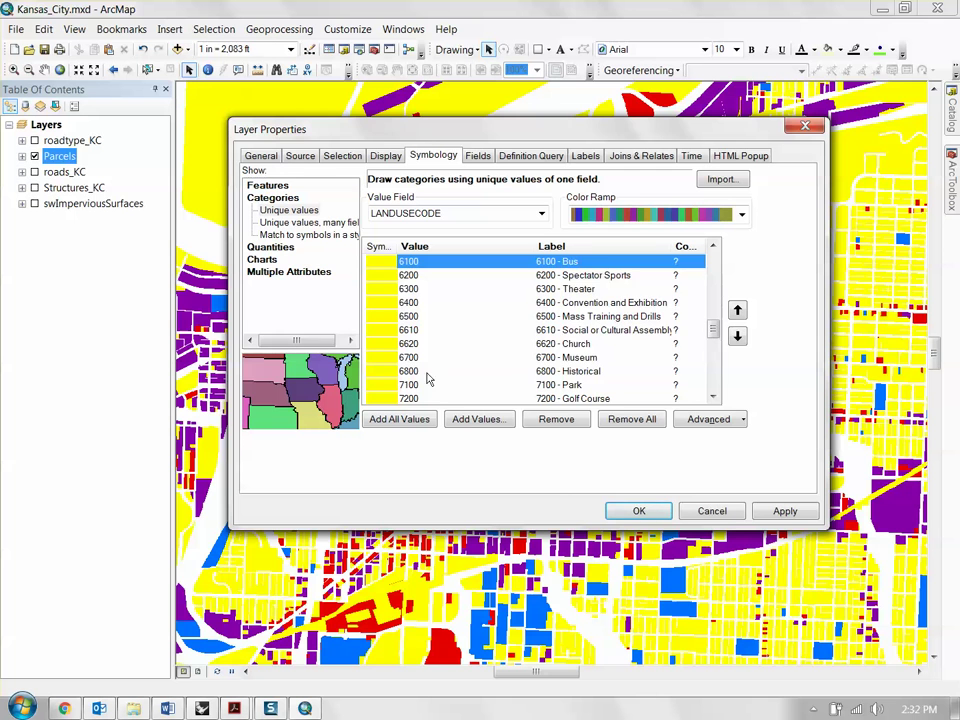
pyautogui.keyDown('shift'); pyautogui.click(485, 373); pyautogui.keyUp('shift')
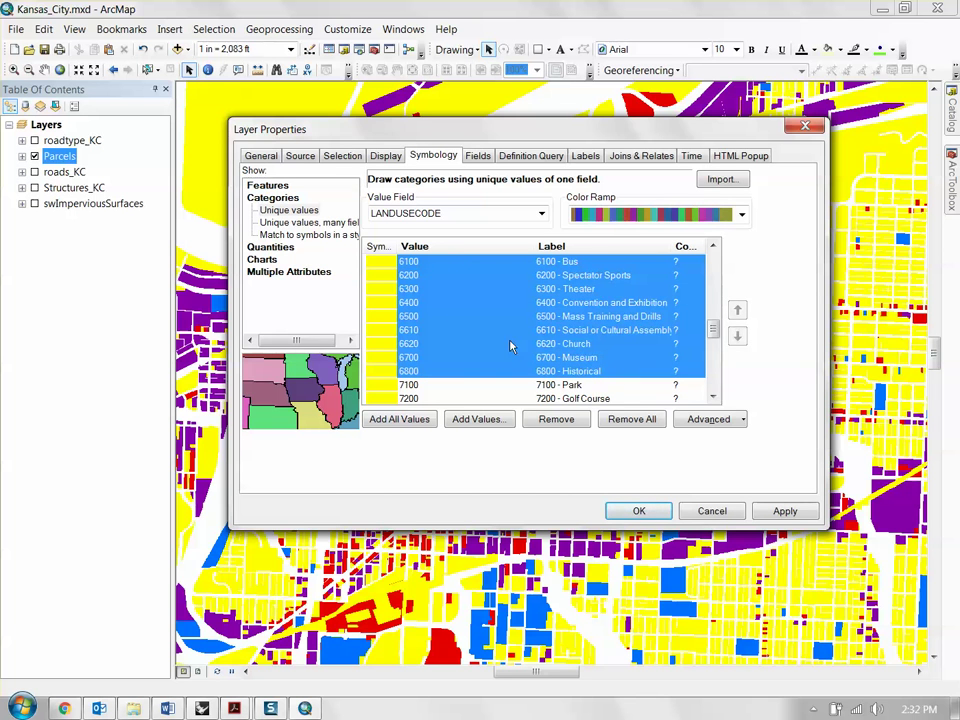
pyautogui.rightClick(481, 324)
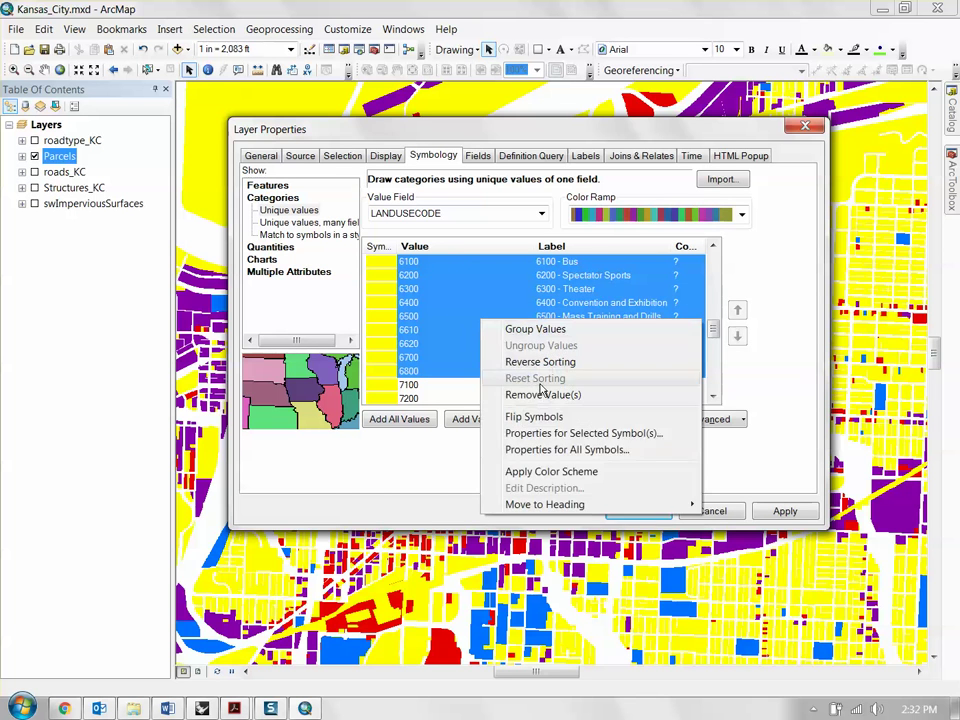
pyautogui.click(615, 437)
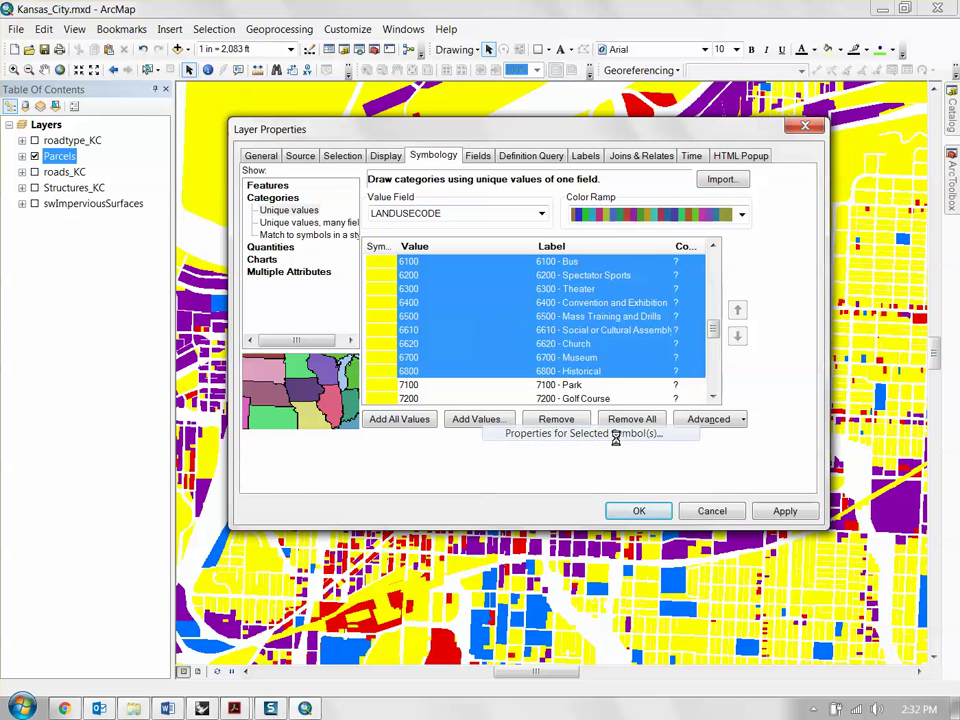
pyautogui.click(625, 274)
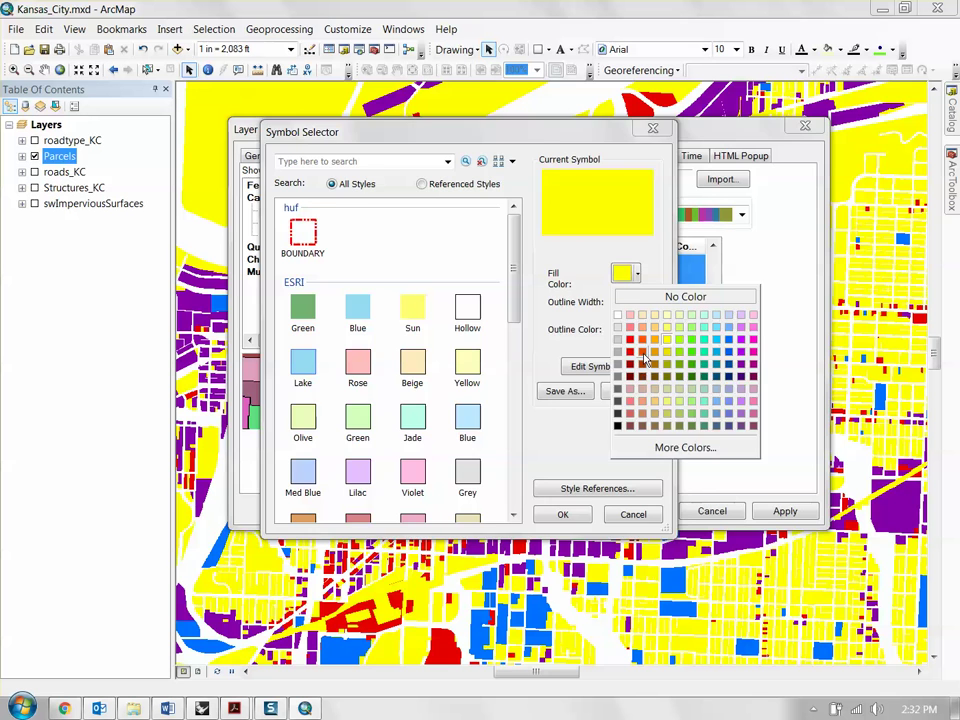
pyautogui.click(645, 359)
pyautogui.click(562, 513)
pyautogui.click(784, 511)
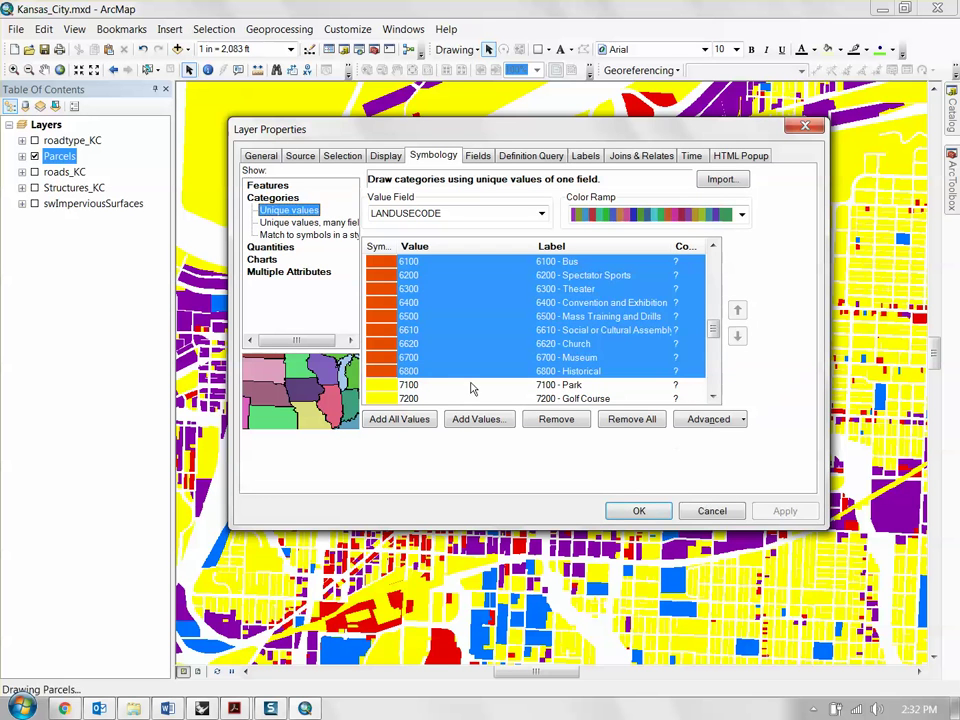
# Assign the ESRI Green preset symbol to land use classes 7100 - Park and 7200 - Golf Course
pyautogui.click(473, 386)
pyautogui.scroll(-2, 480, 365)
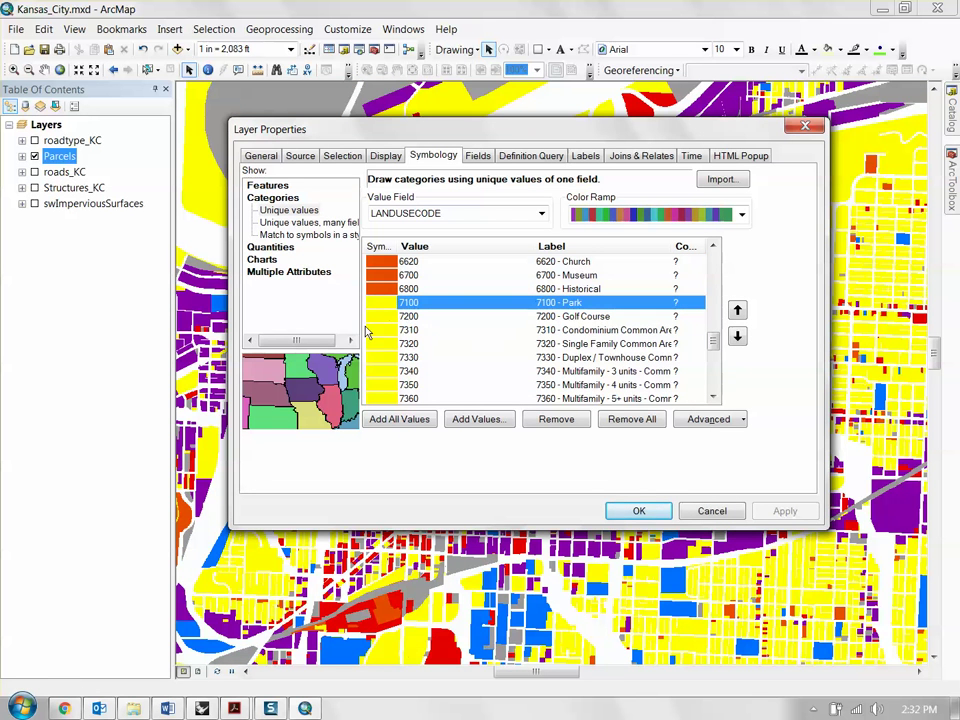
pyautogui.click(412, 316)
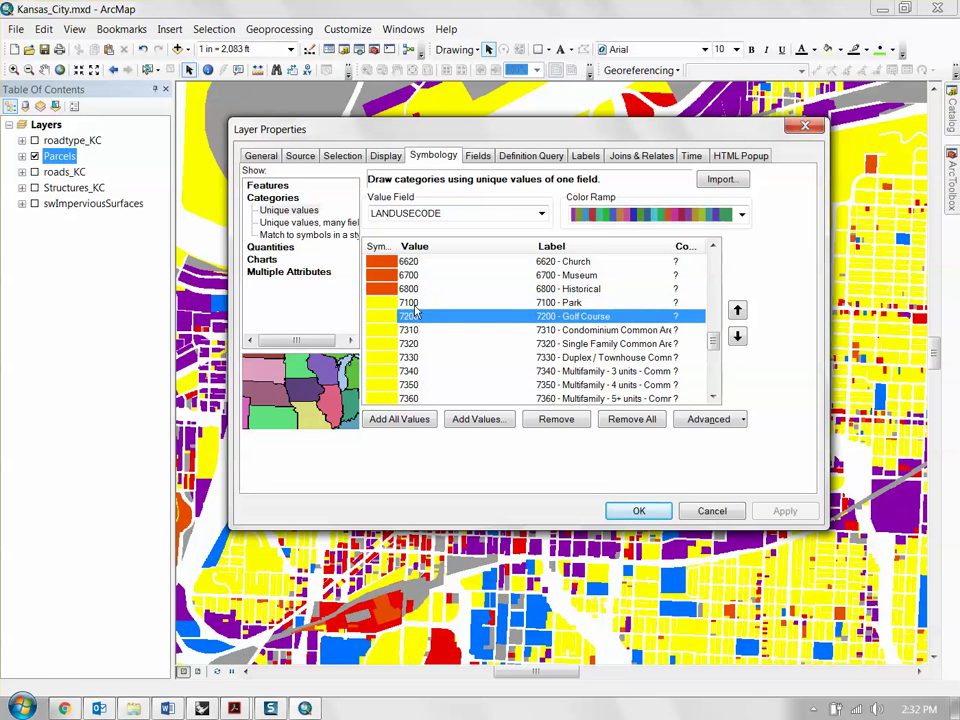
pyautogui.keyDown('ctrl'); pyautogui.click(409, 303); pyautogui.keyUp('ctrl')
pyautogui.rightClick(412, 314)
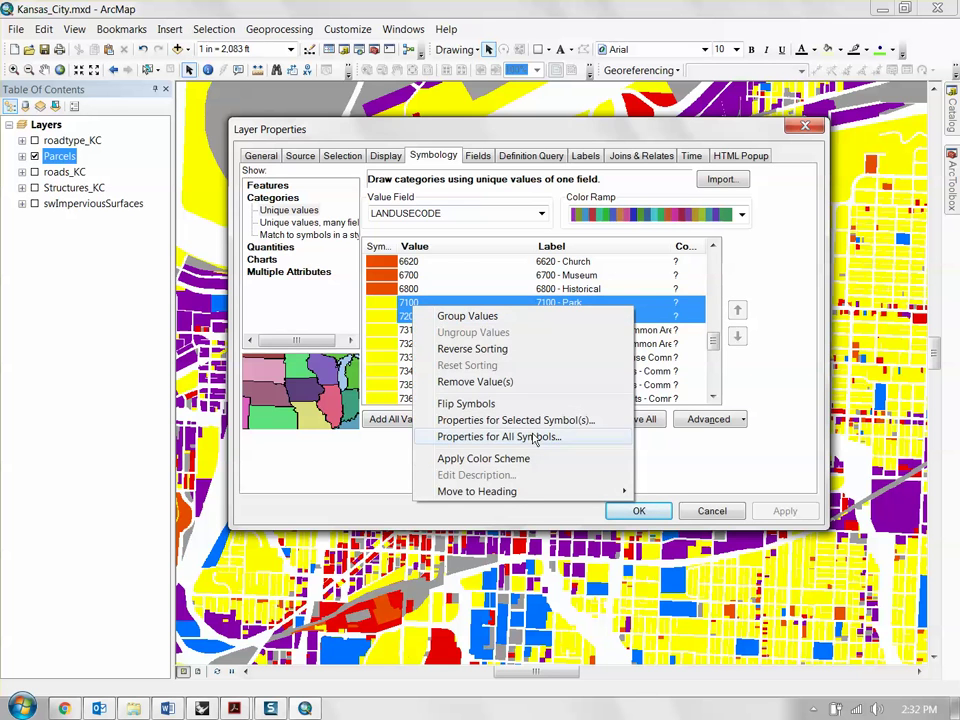
pyautogui.click(490, 419)
pyautogui.click(303, 308)
pyautogui.click(562, 514)
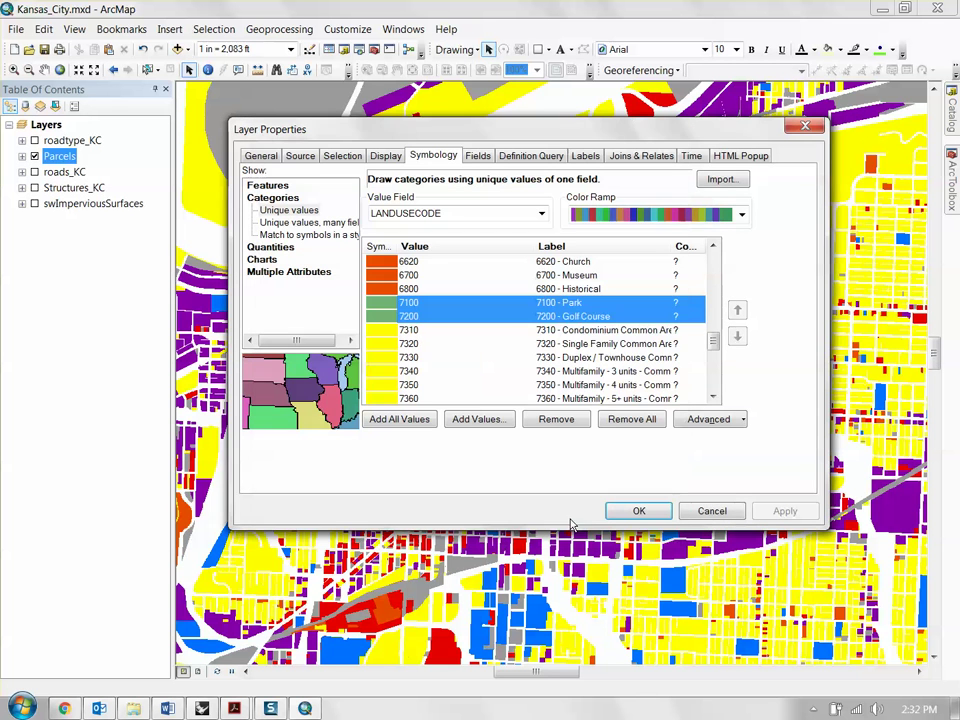
# Give the remaining land use classes through 9600 - Vacant Non-Residential a light gray fill without outline and apply the symbology
pyautogui.click(460, 341)
pyautogui.scroll(-7, 470, 340)
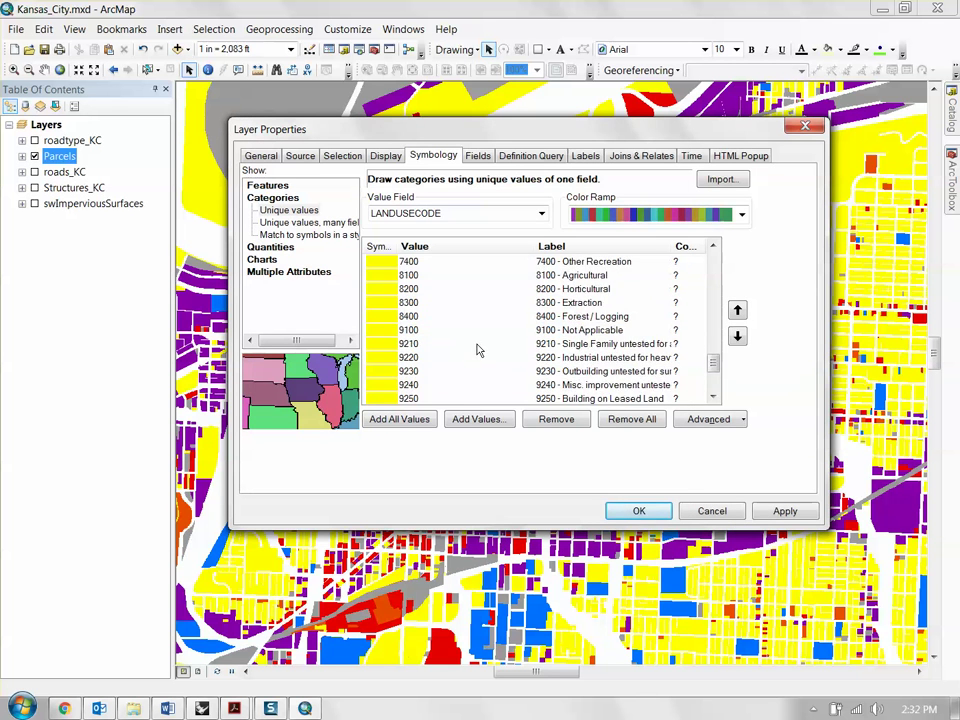
pyautogui.keyDown('shift'); pyautogui.click(437, 386); pyautogui.keyUp('shift')
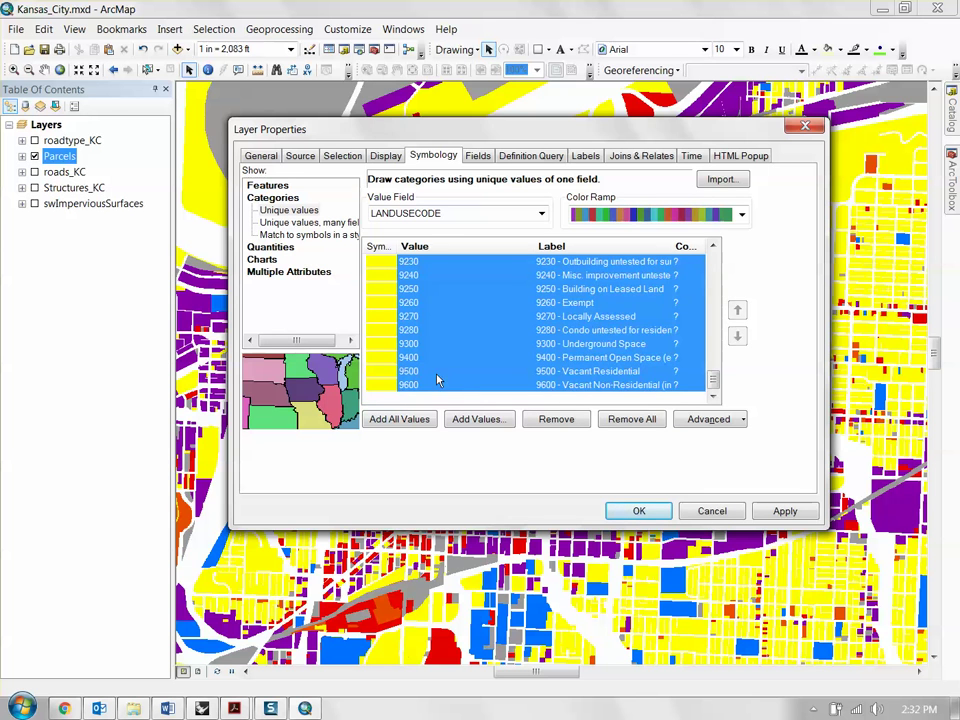
pyautogui.rightClick(437, 360)
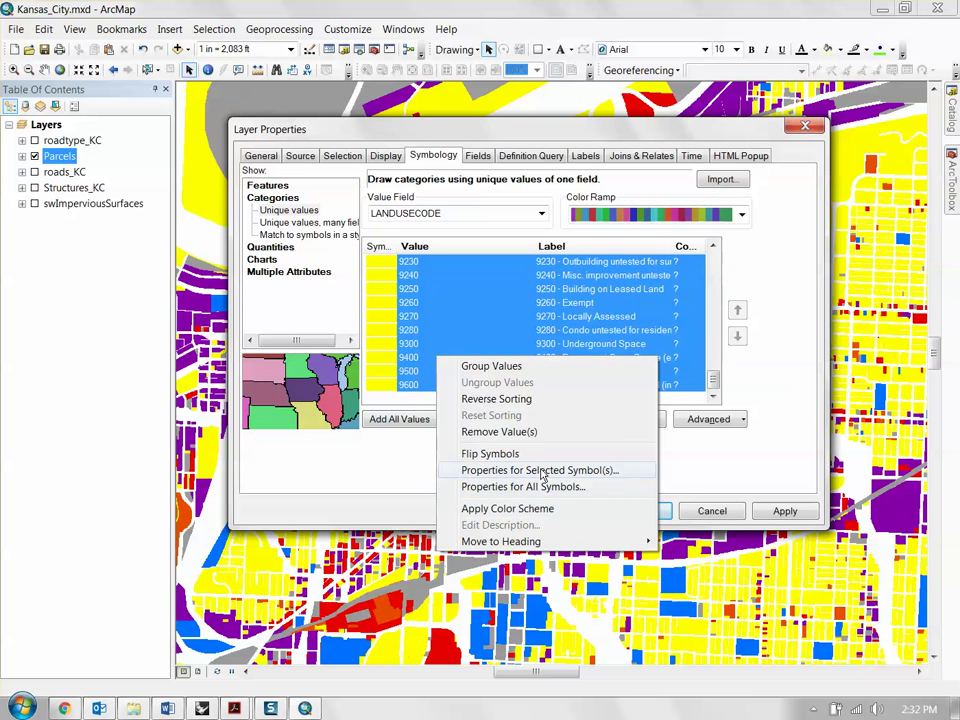
pyautogui.click(541, 471)
pyautogui.click(617, 338)
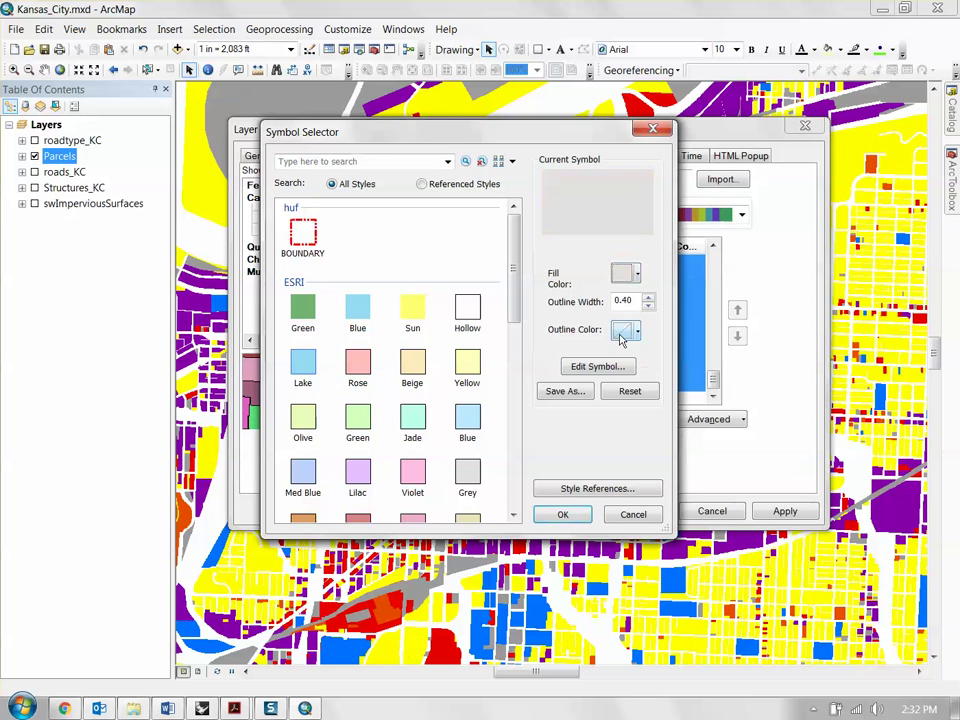
pyautogui.press('Return')
pyautogui.click(638, 511)
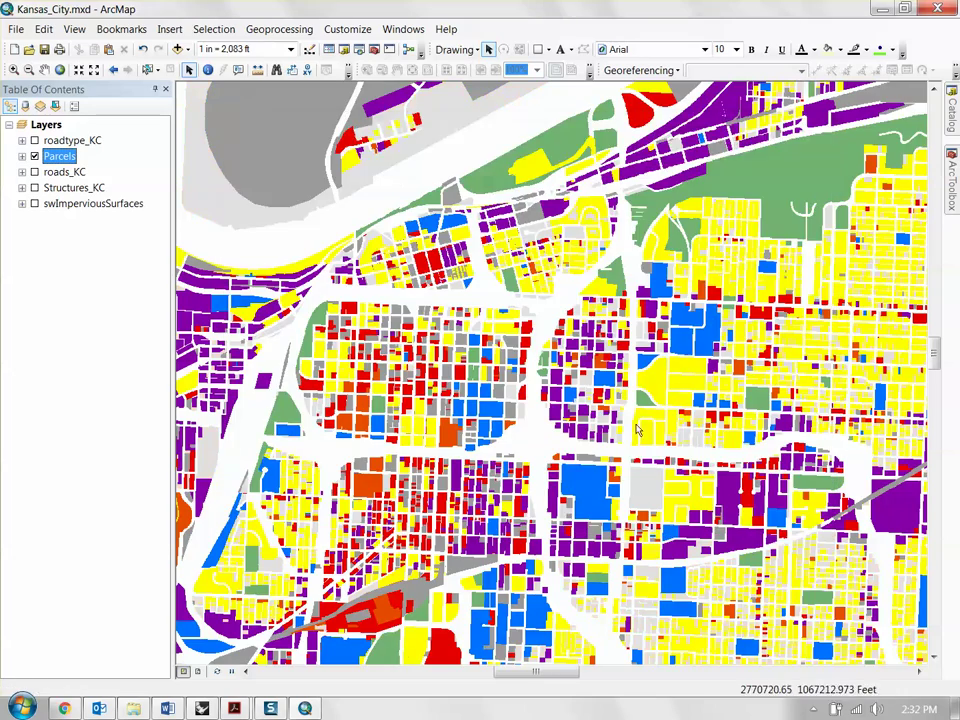
# Examine the land use colors of the parcels across downtown Kansas City and the surrounding areas
pyautogui.scroll(-2, 634, 390)
pyautogui.scroll(3, 634, 390)
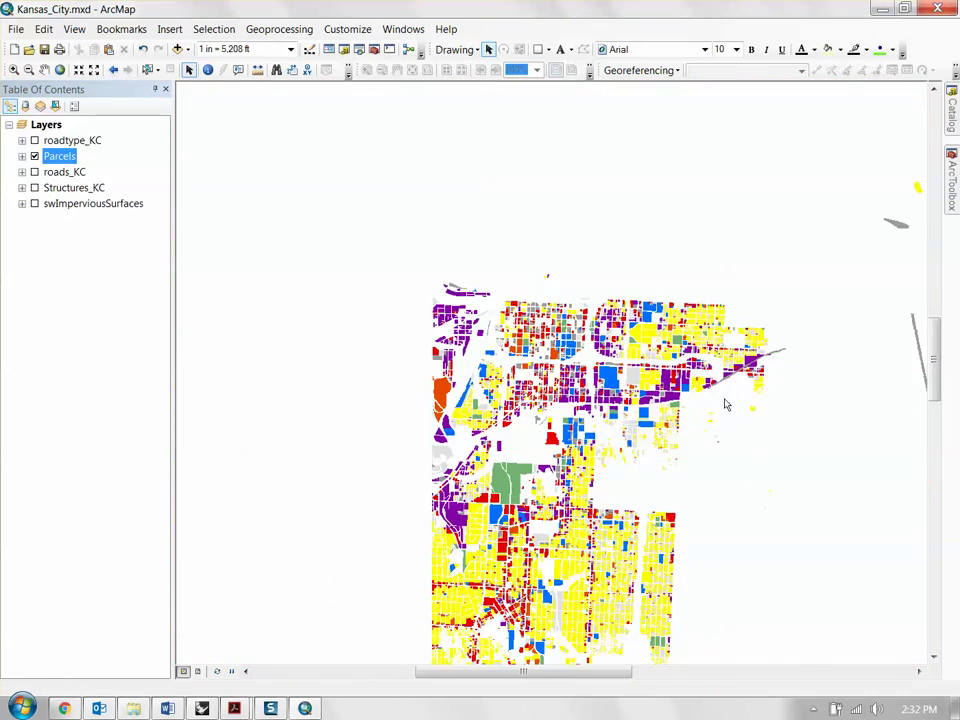
pyautogui.moveTo(735, 358); pyautogui.dragTo(662, 313)
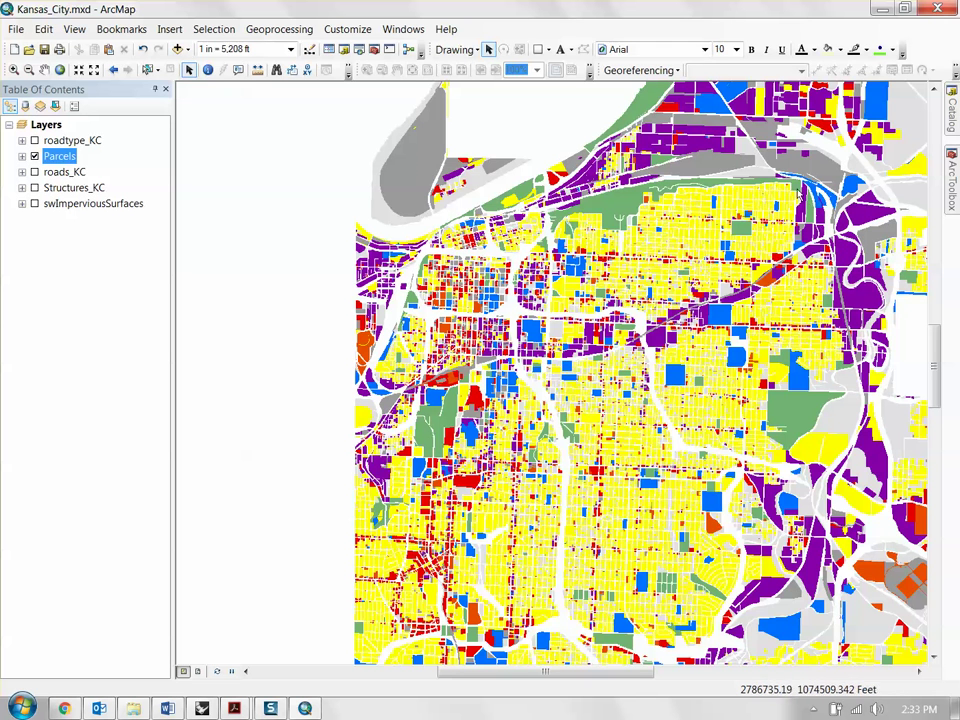
pyautogui.scroll(-1, 616, 400)
pyautogui.moveTo(617, 400)
pyautogui.mouseDown()
pyautogui.moveTo(550, 330)
pyautogui.moveTo(484, 282)
pyautogui.mouseUp()
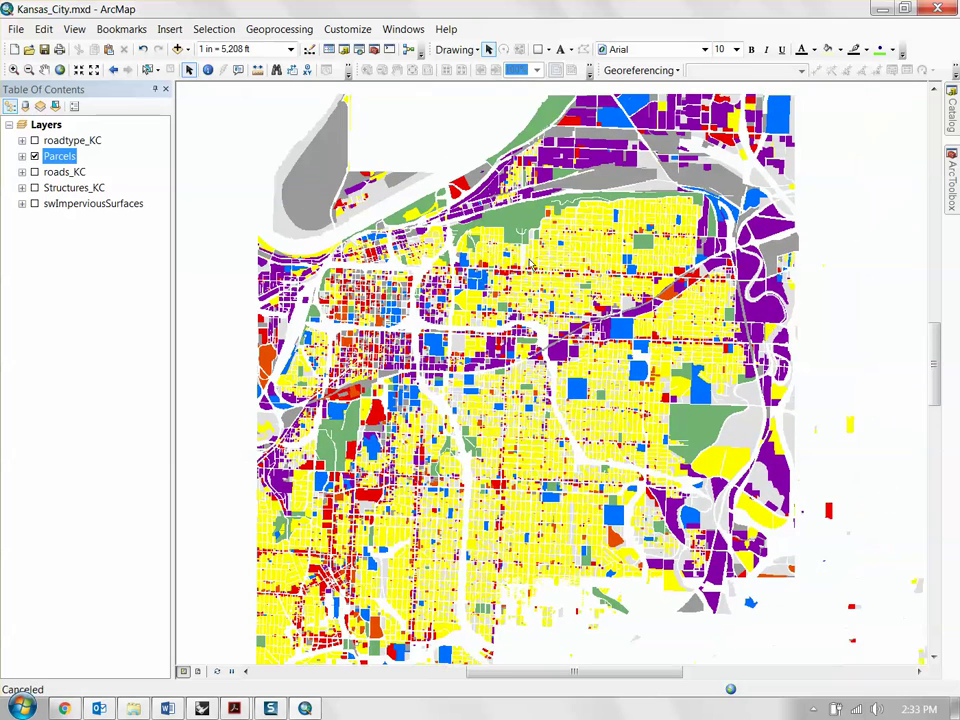
pyautogui.moveTo(649, 360); pyautogui.dragTo(617, 388)
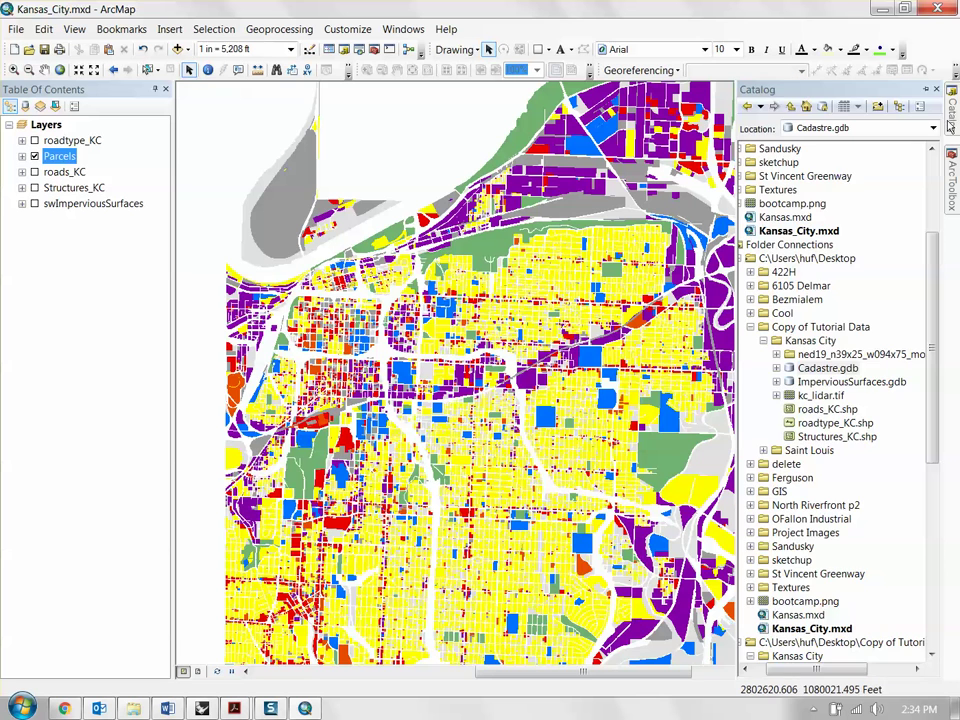
pyautogui.moveTo(557, 132); pyautogui.dragTo(519, 197)
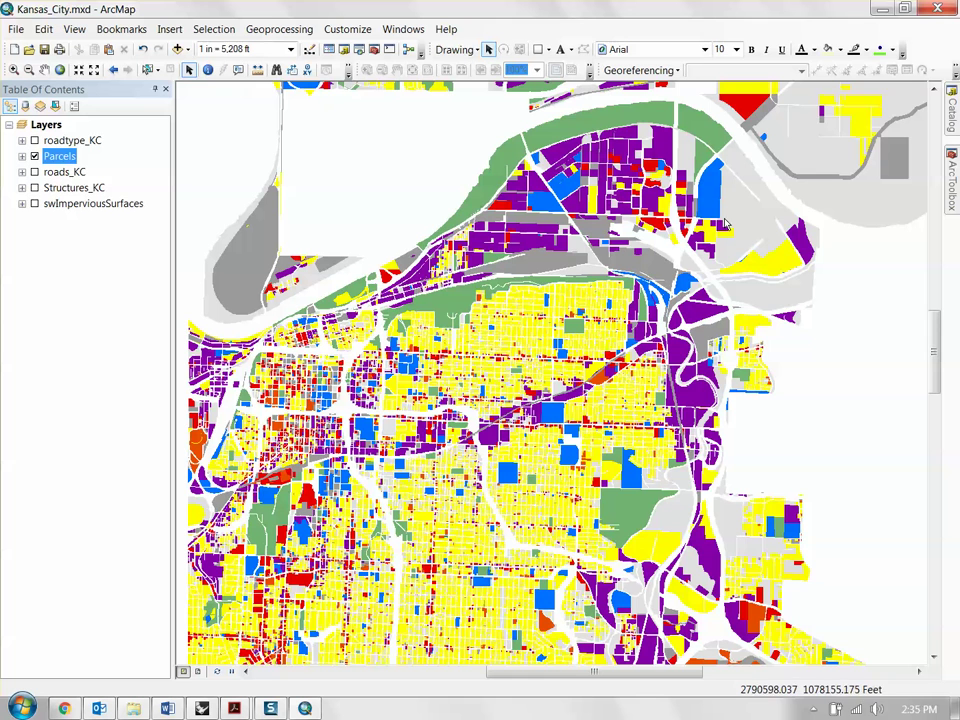
# Add the AssessedValues table from the Cadastre.gdb geodatabase to the map
pyautogui.click(955, 118)
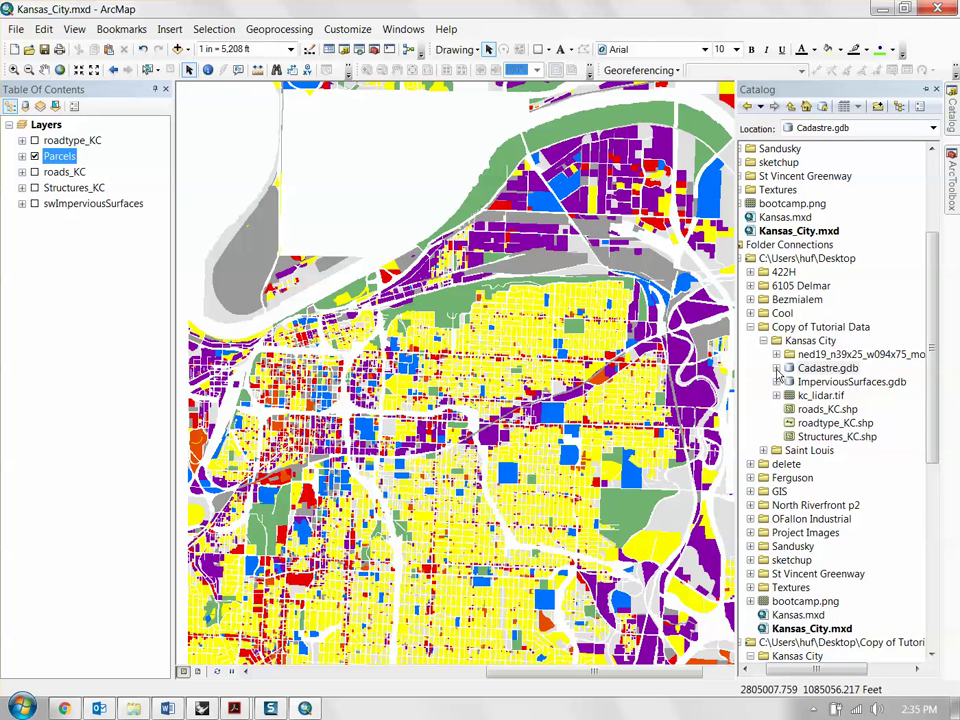
pyautogui.click(777, 369)
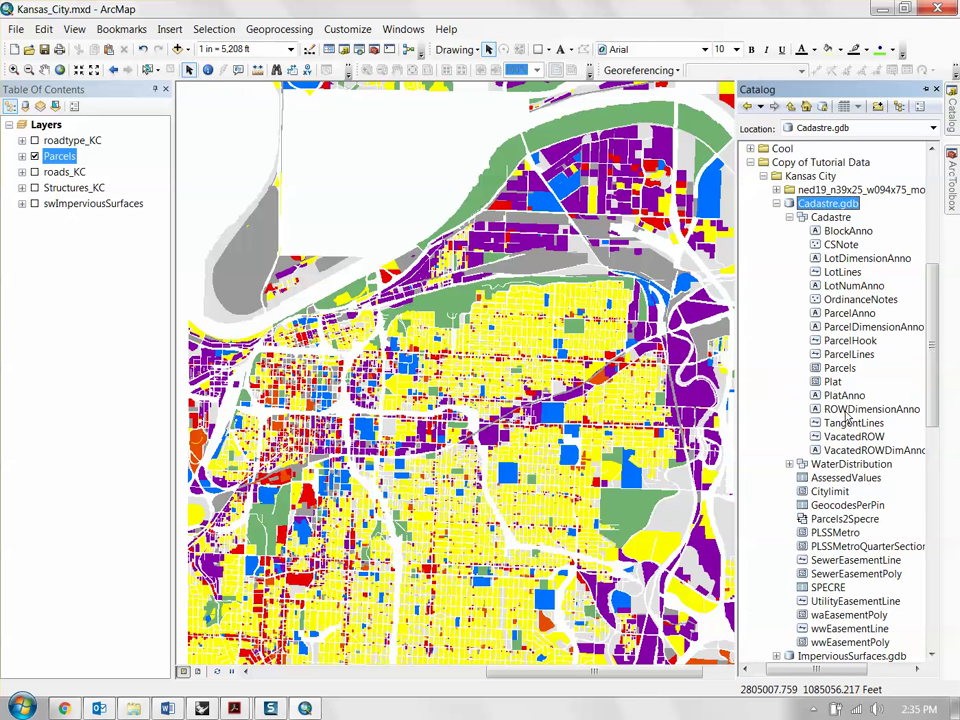
pyautogui.click(790, 217)
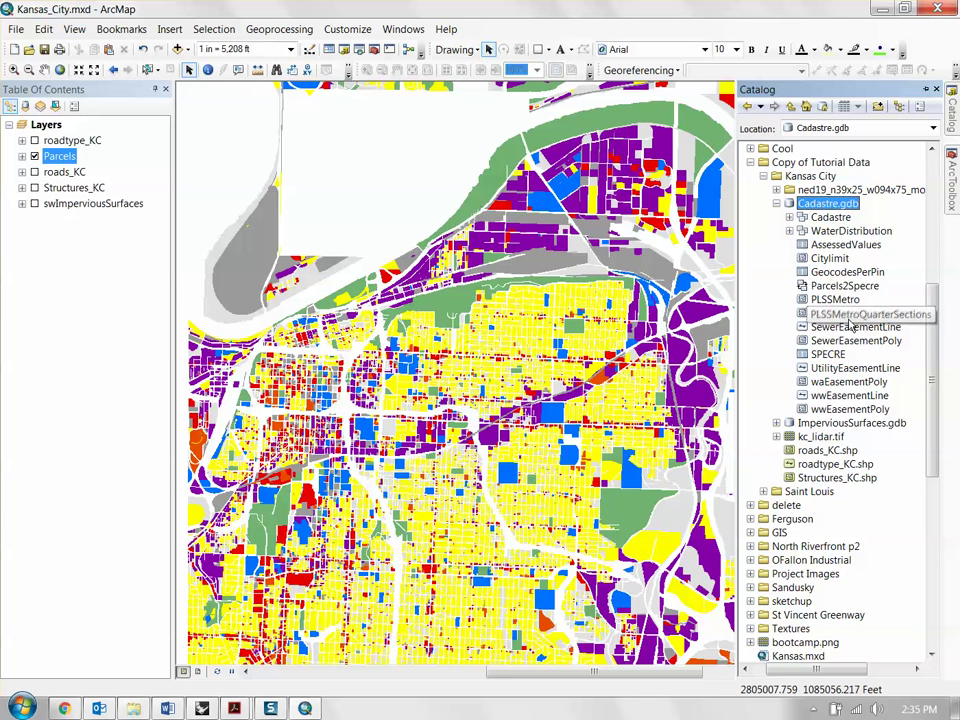
pyautogui.click(834, 247)
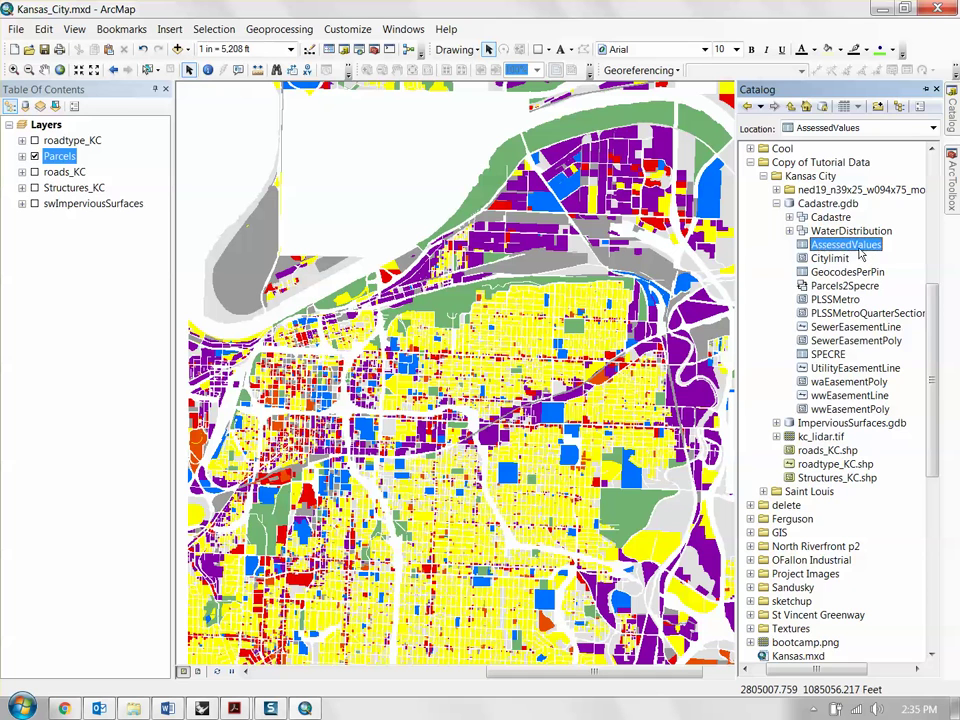
pyautogui.moveTo(827, 256); pyautogui.dragTo(490, 178)
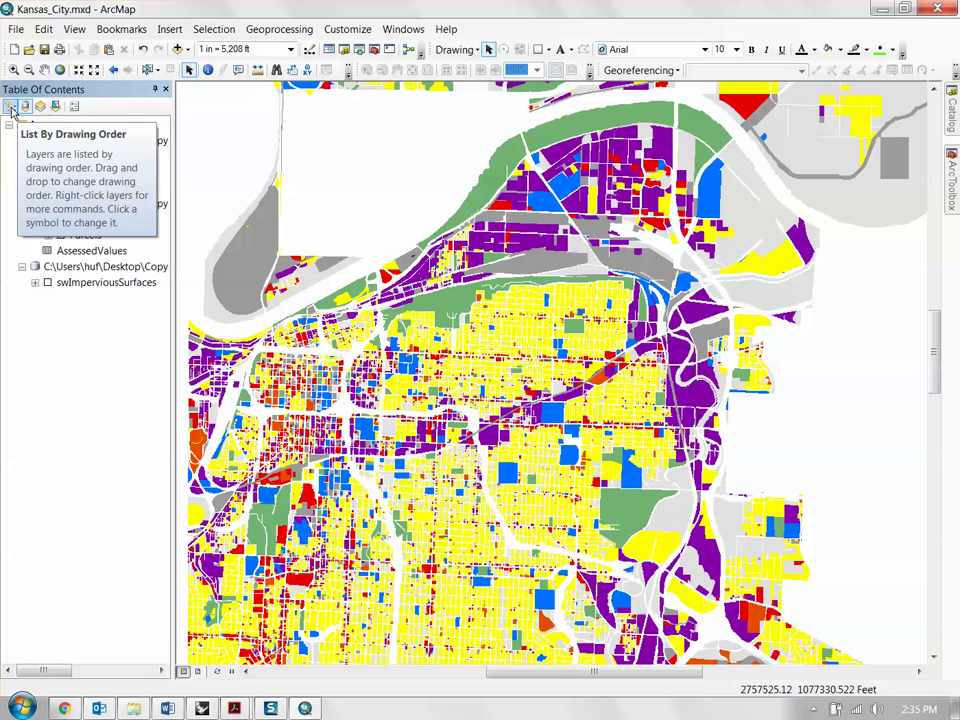
# List the map contents by source and review the fields of the AssessedValues table
pyautogui.click(12, 106)
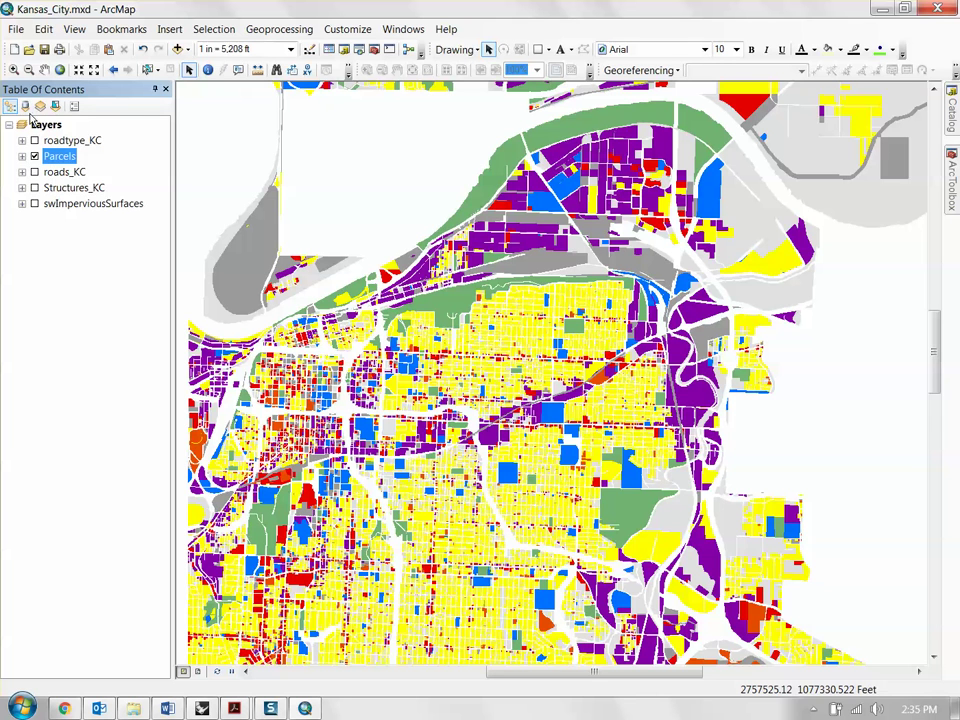
pyautogui.click(25, 106)
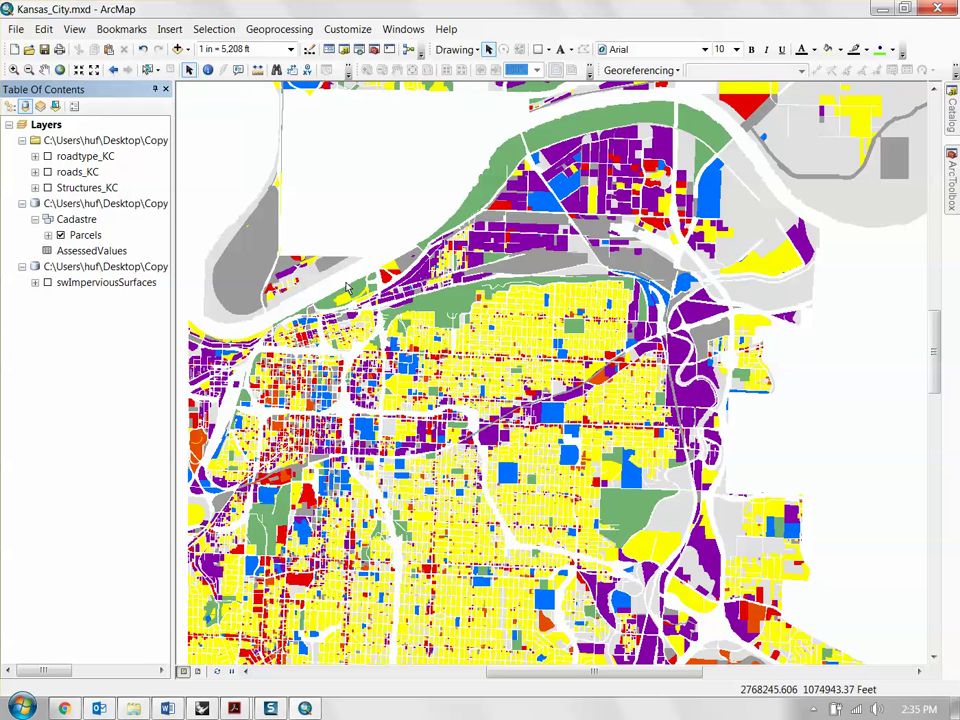
pyautogui.click(101, 252)
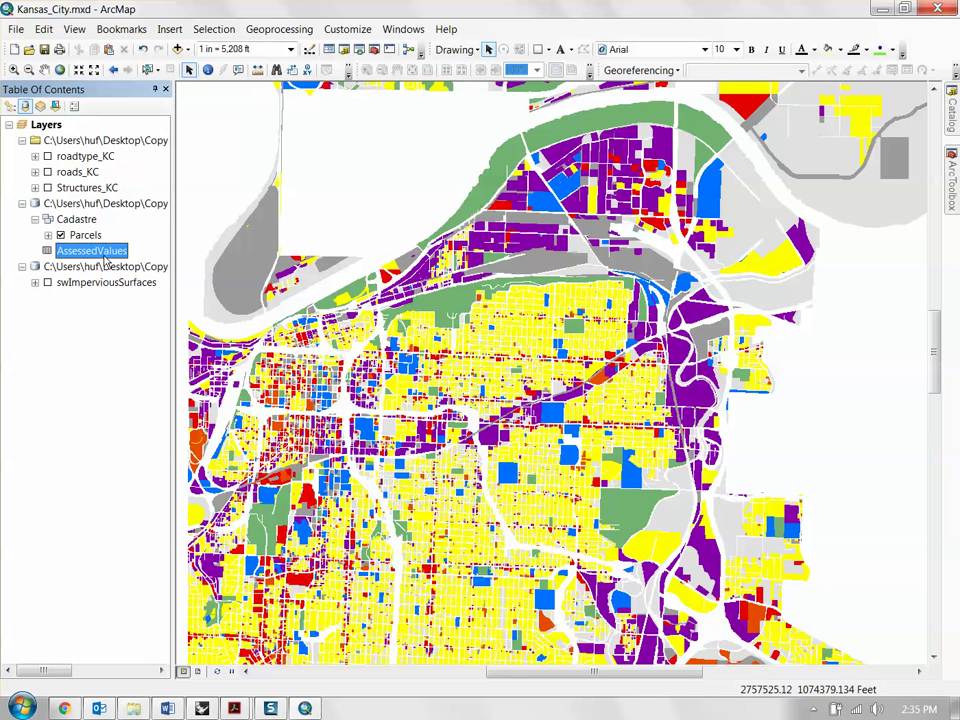
pyautogui.rightClick(105, 257)
pyautogui.click(167, 266)
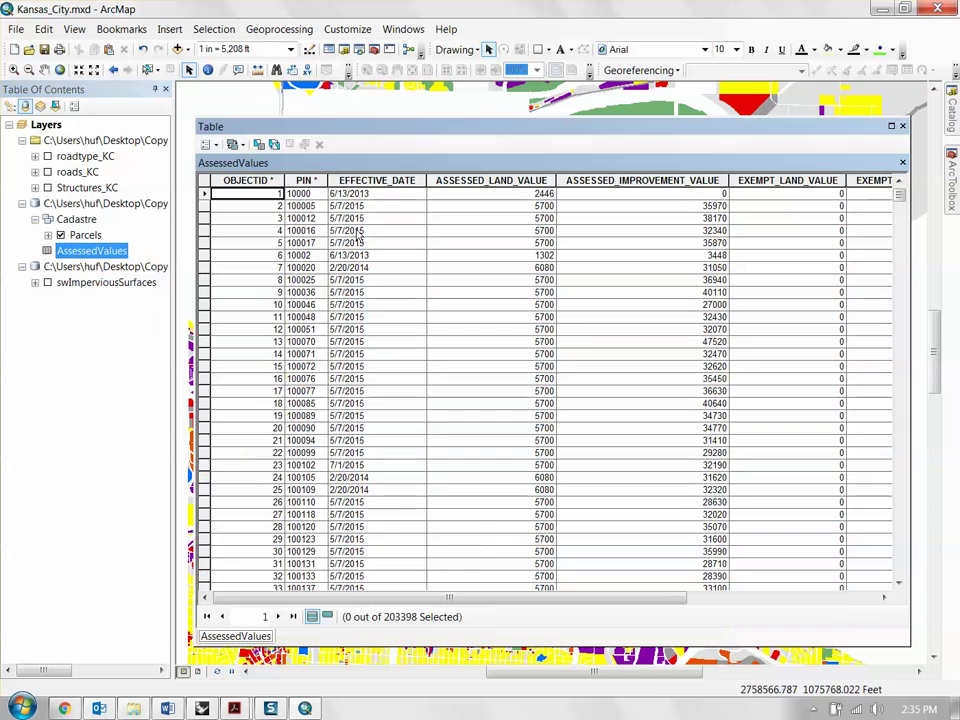
pyautogui.moveTo(574, 598); pyautogui.dragTo(495, 596)
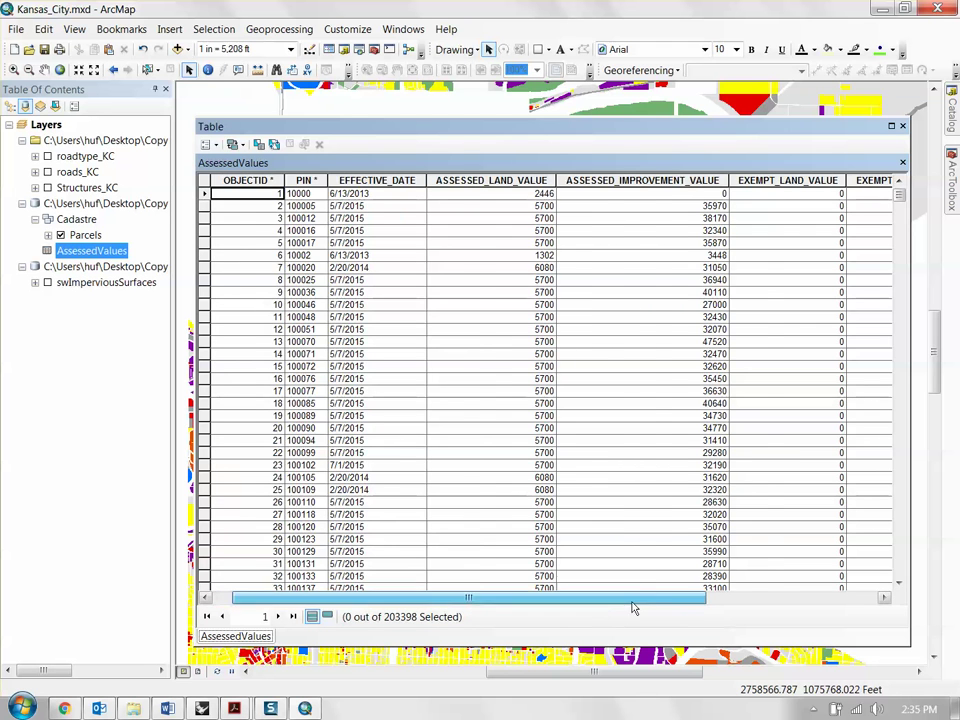
pyautogui.moveTo(634, 600); pyautogui.dragTo(542, 608)
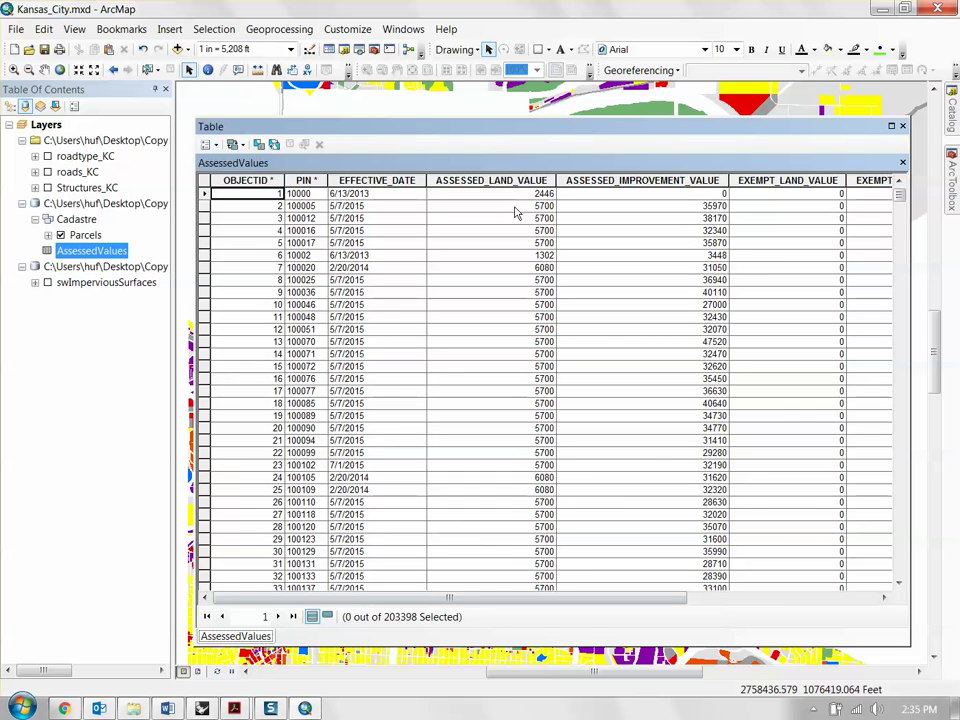
pyautogui.click(902, 126)
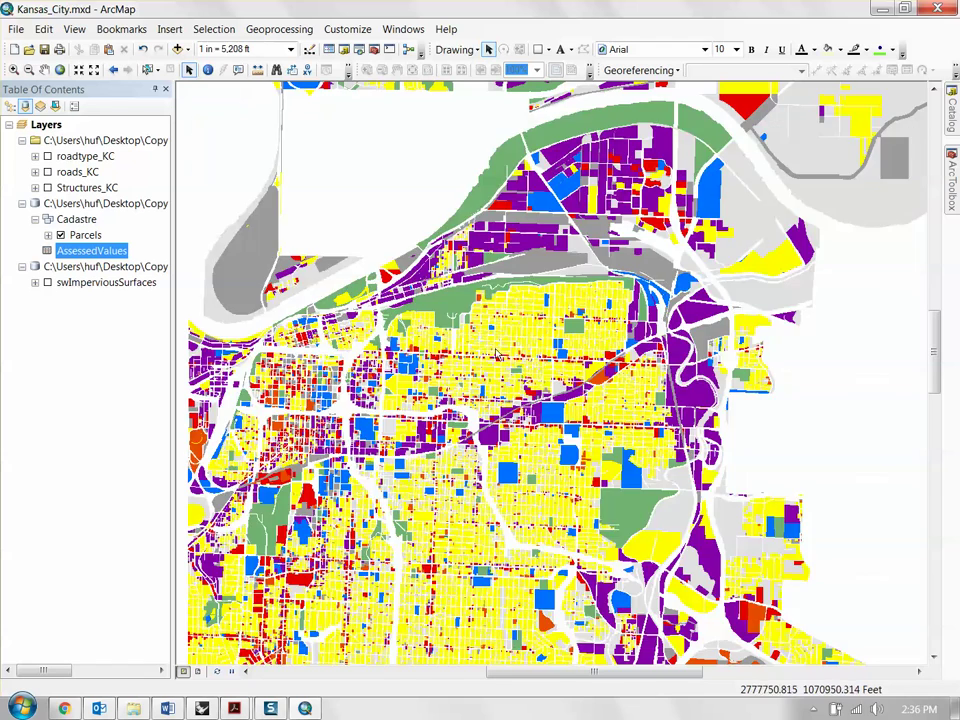
pyautogui.press('Up')
pyautogui.press('Right')
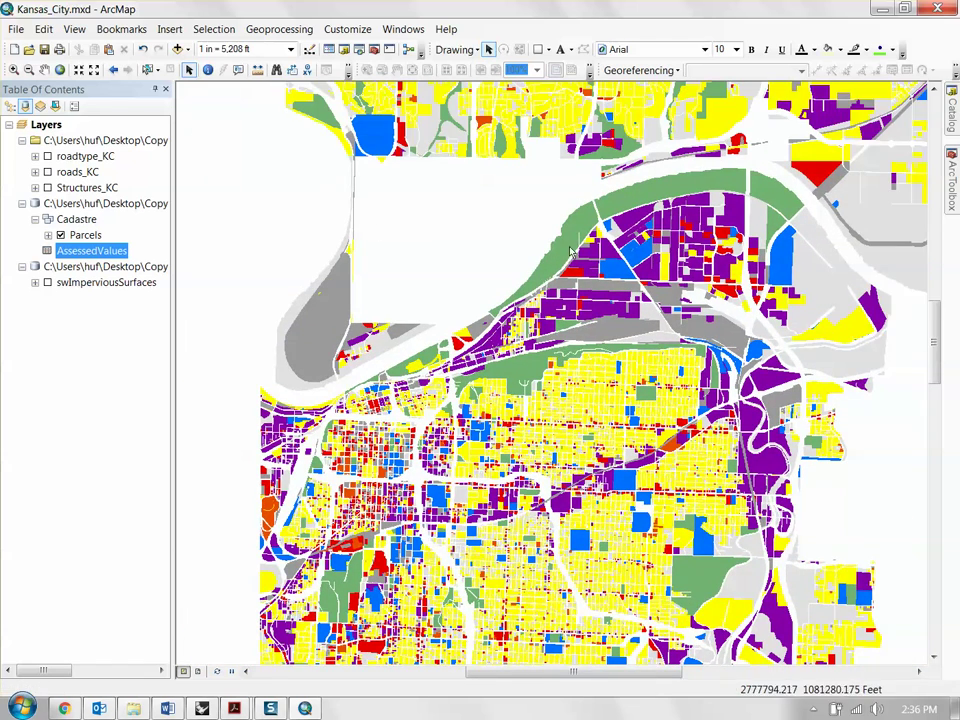
pyautogui.moveTo(527, 204); pyautogui.dragTo(518, 236)
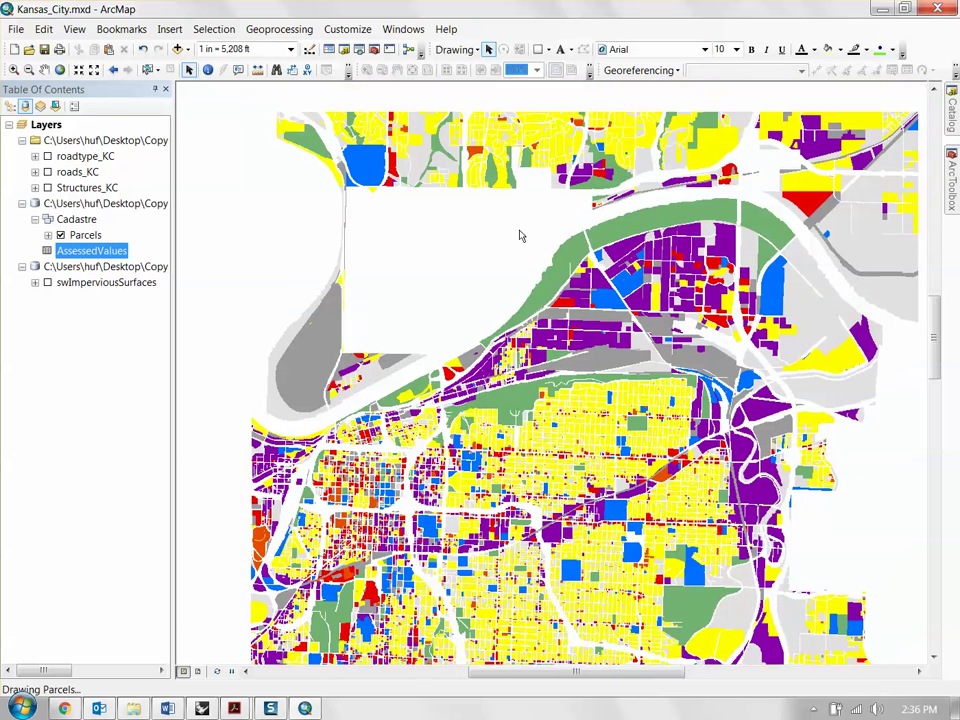
pyautogui.moveTo(518, 298); pyautogui.dragTo(490, 263)
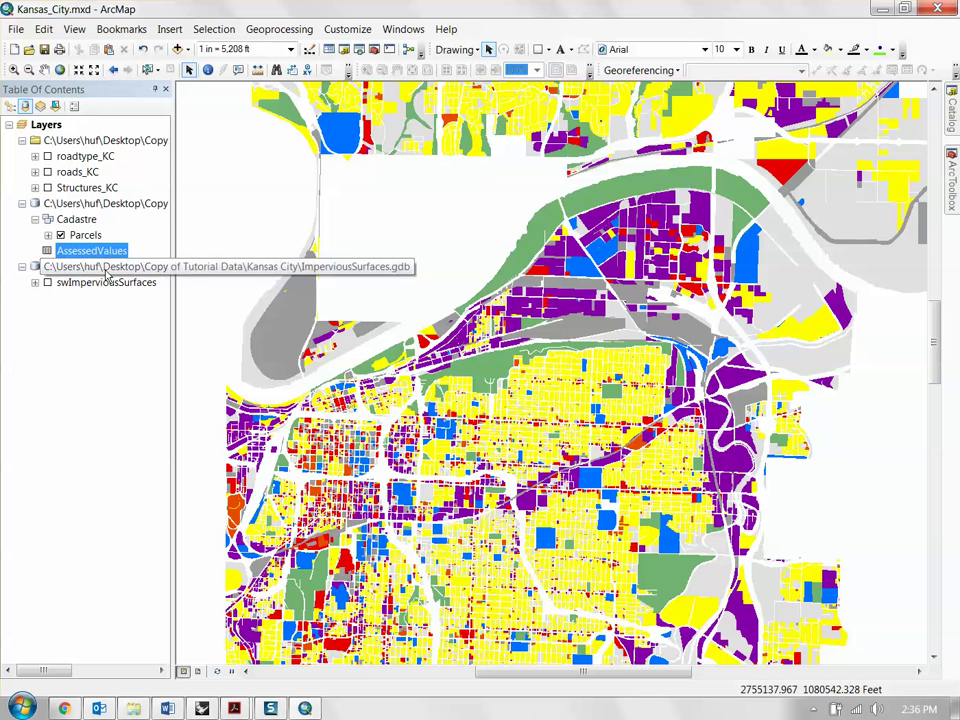
pyautogui.click(10, 105)
pyautogui.click(22, 156)
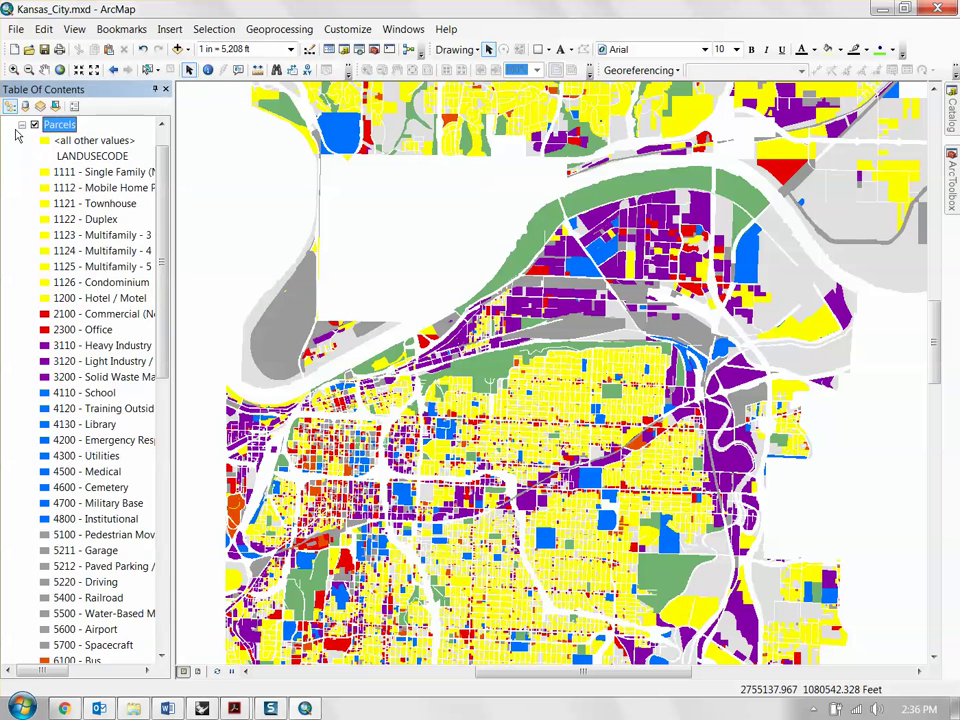
pyautogui.click(23, 126)
pyautogui.rightClick(55, 157)
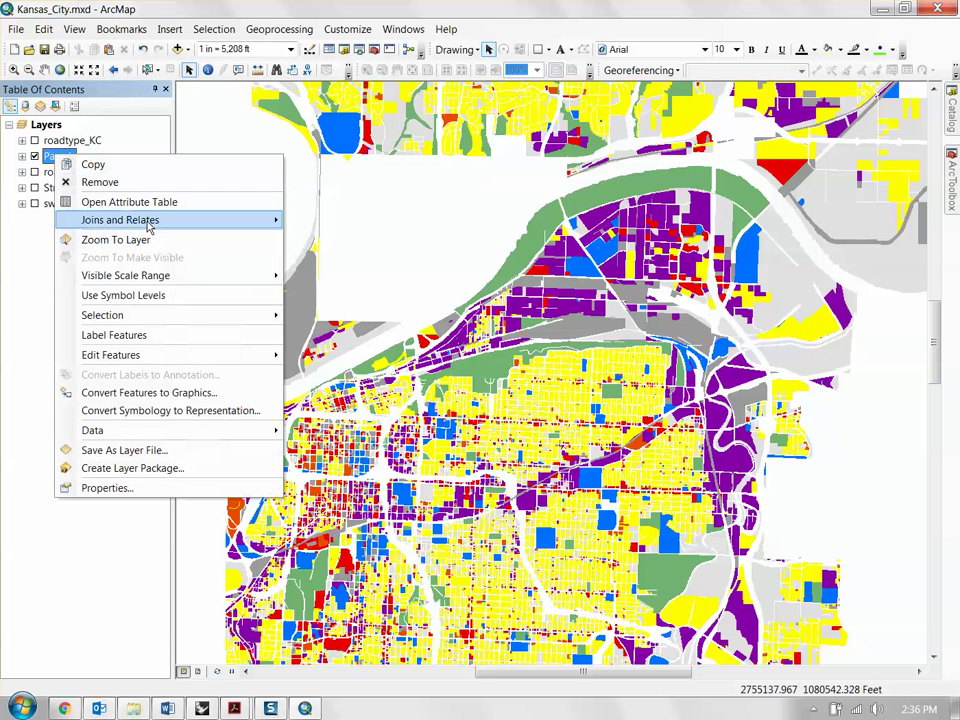
pyautogui.moveTo(133, 226)
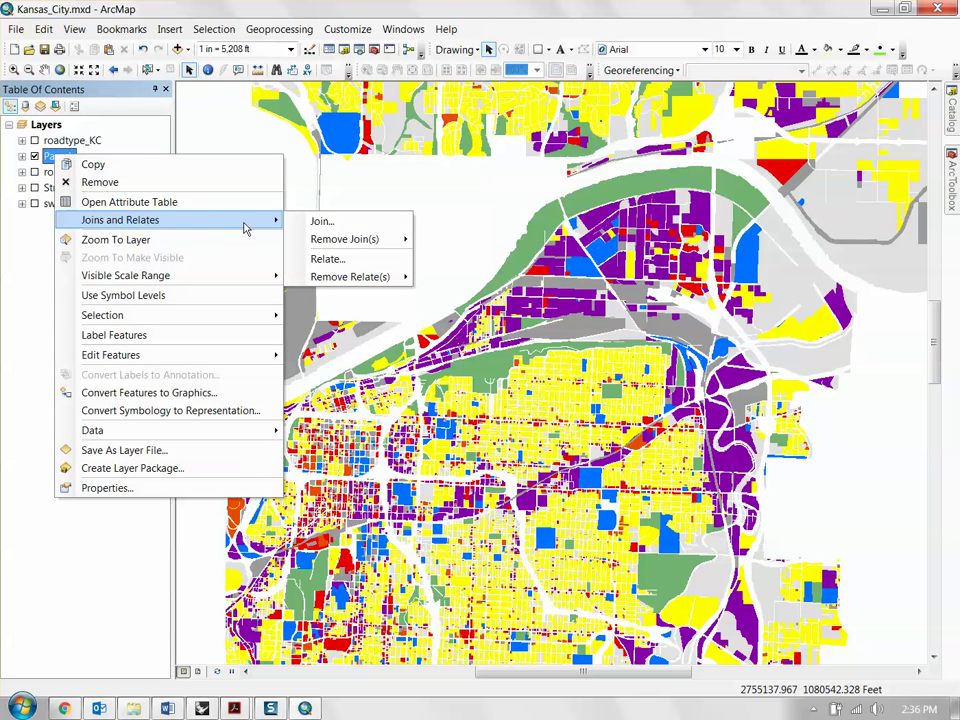
pyautogui.click(338, 225)
pyautogui.moveTo(555, 98); pyautogui.dragTo(594, 107)
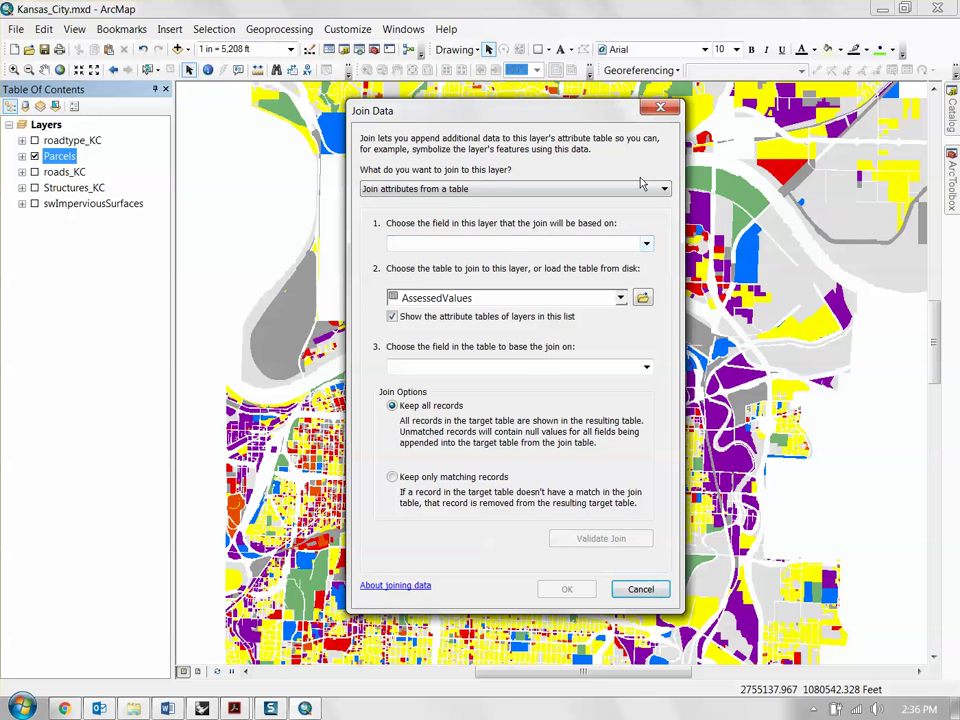
pyautogui.click(660, 107)
# Open the Parcels and AssessedValues attribute tables and examine their fields for a shared parcel identifier
pyautogui.rightClick(60, 157)
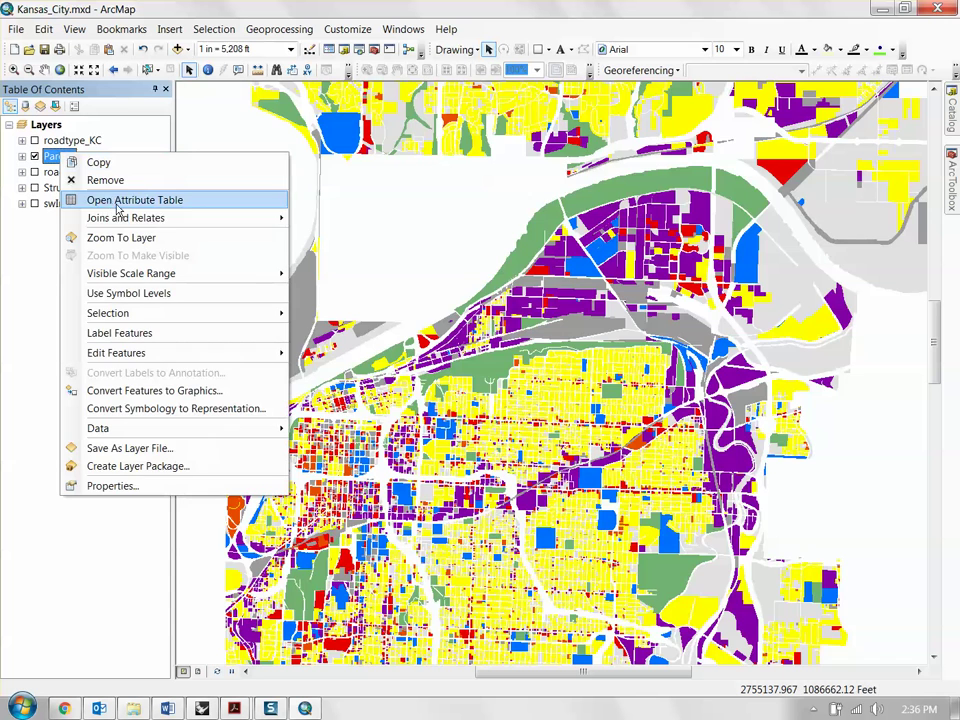
pyautogui.click(120, 201)
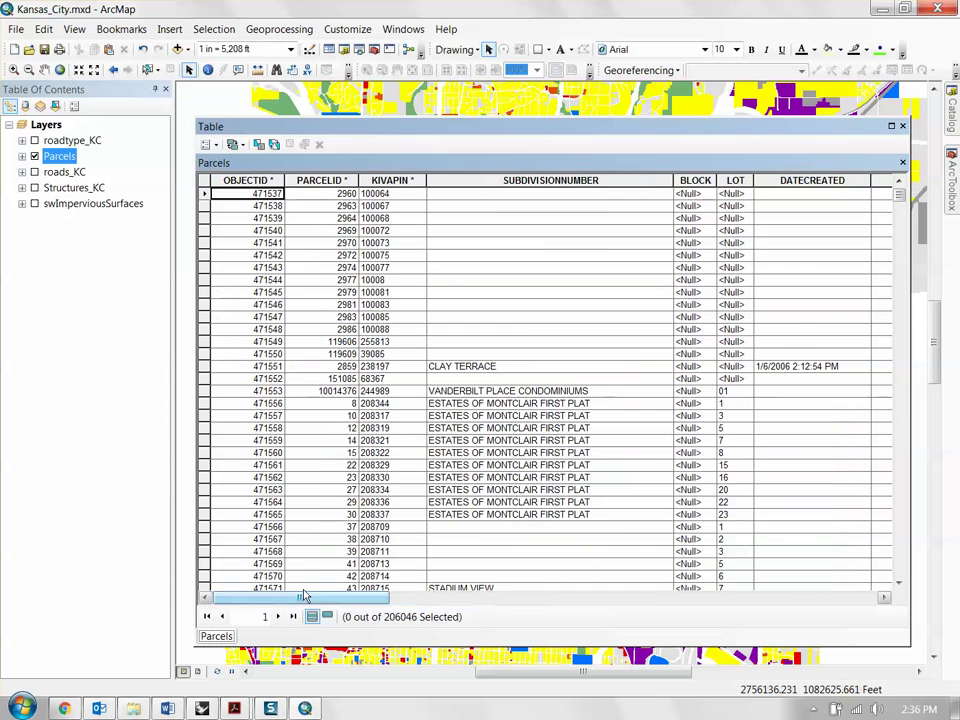
pyautogui.click(25, 106)
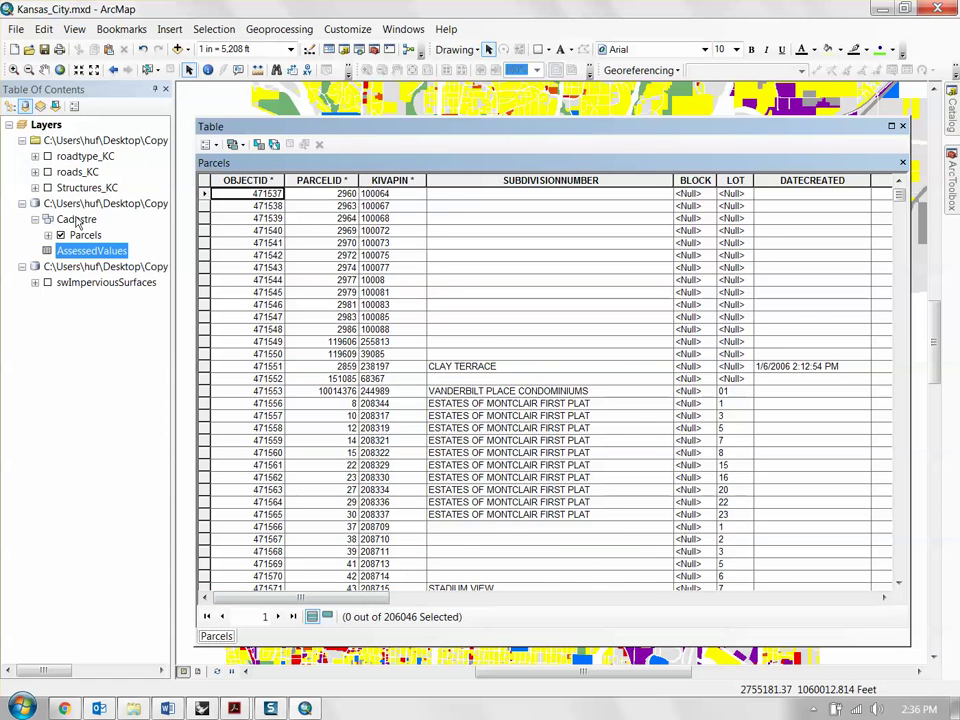
pyautogui.rightClick(92, 250)
pyautogui.moveTo(143, 283)
pyautogui.click(131, 260)
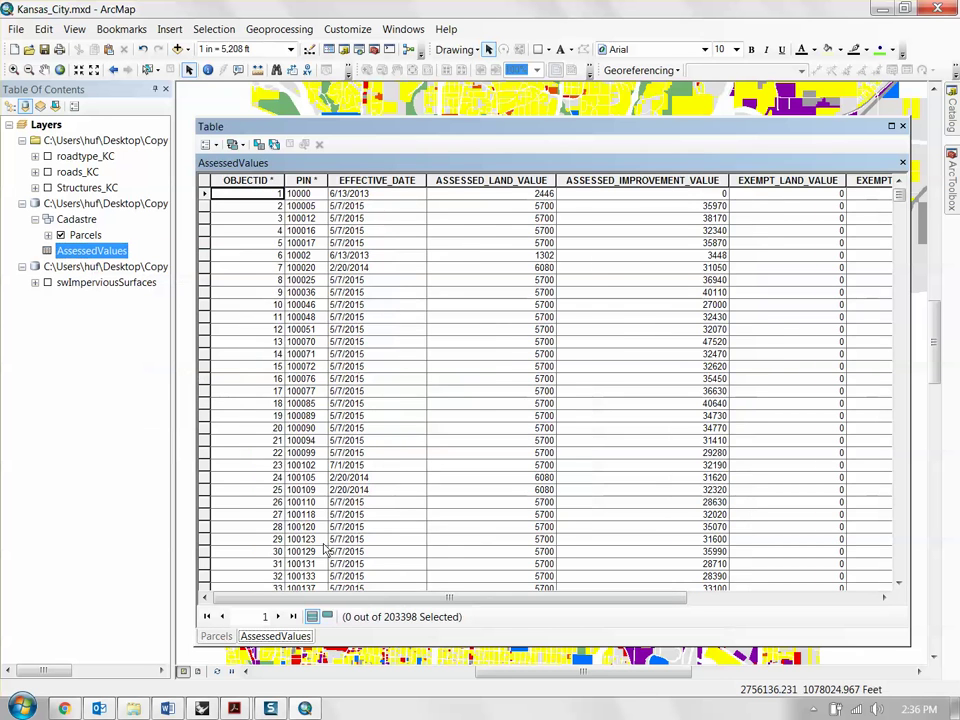
pyautogui.moveTo(400, 597); pyautogui.dragTo(430, 600)
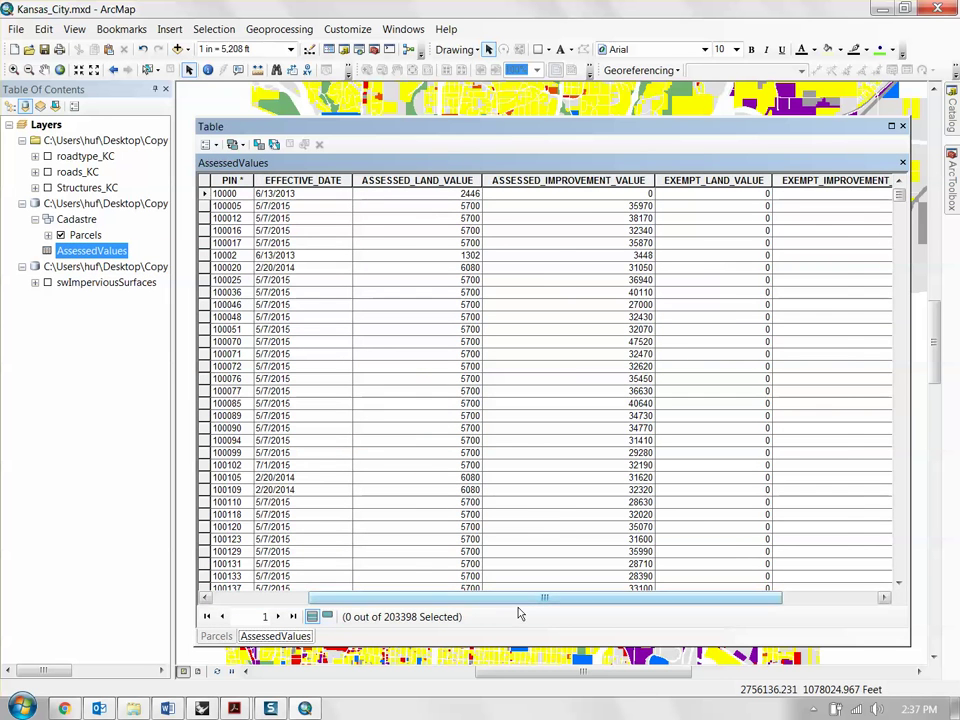
pyautogui.moveTo(520, 597); pyautogui.dragTo(328, 690)
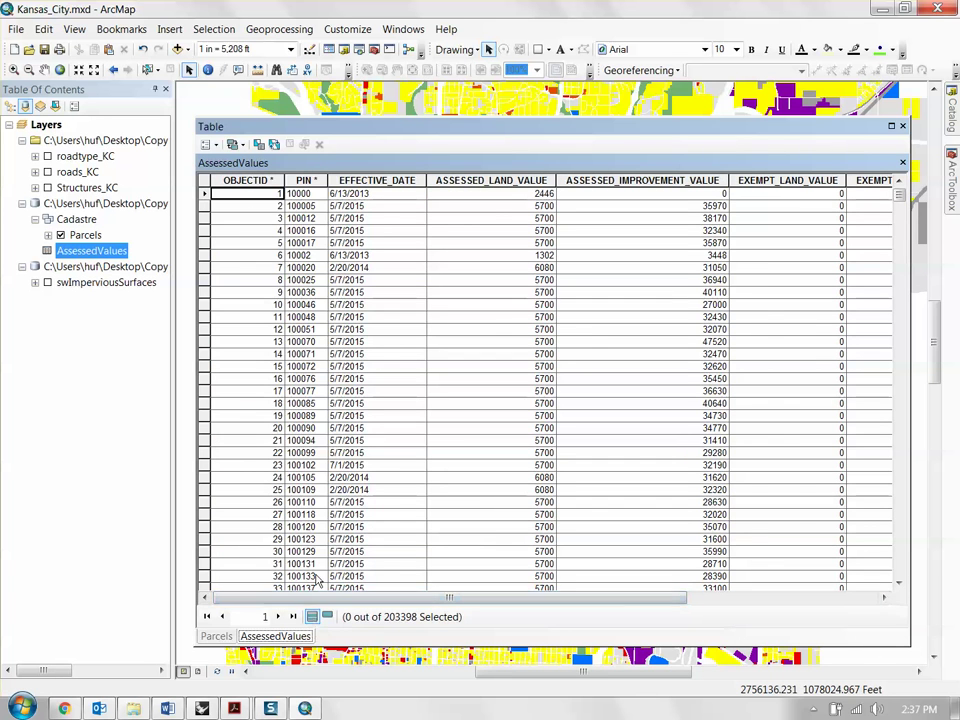
# Widen and highlight the PIN column of the AssessedValues table and the KIVAPIN column of the Parcels table
pyautogui.moveTo(326, 180); pyautogui.dragTo(367, 180)
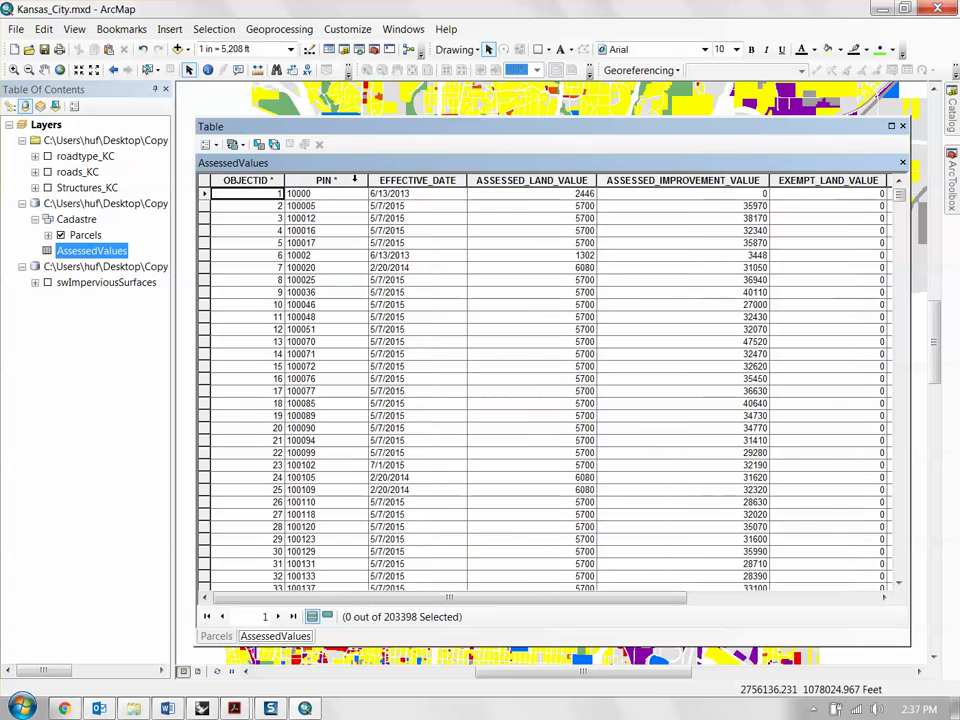
pyautogui.click(337, 181)
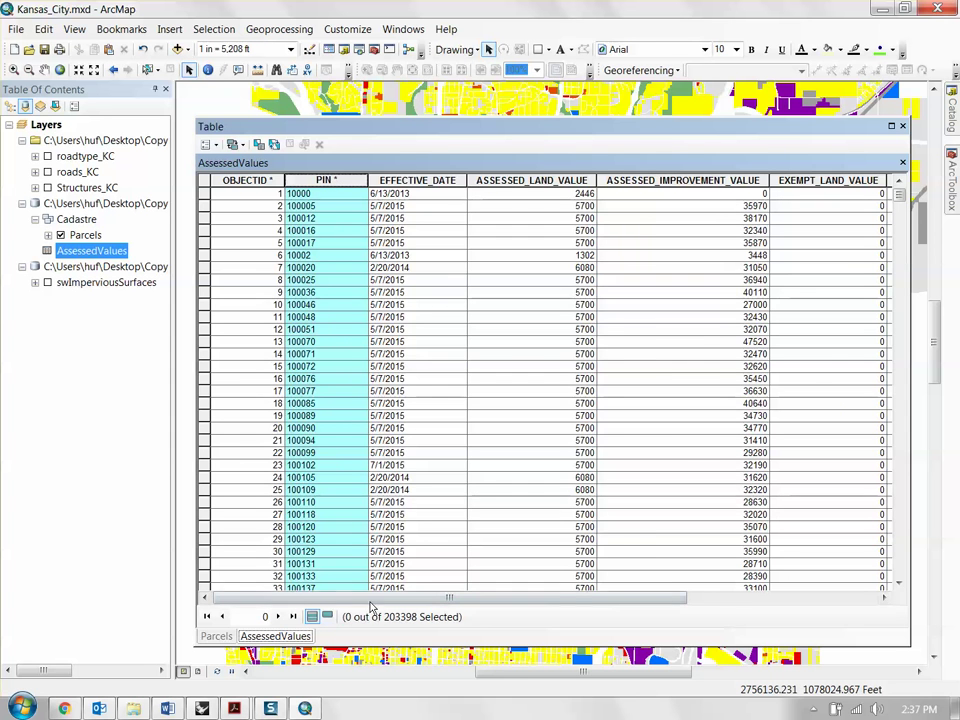
pyautogui.click(214, 637)
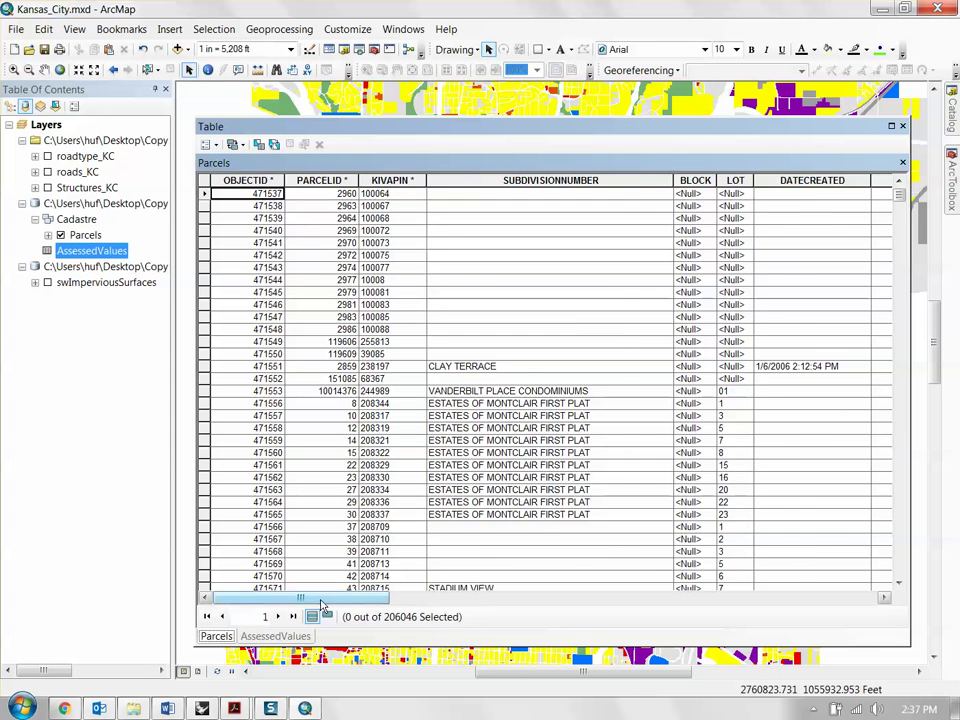
pyautogui.click(395, 180)
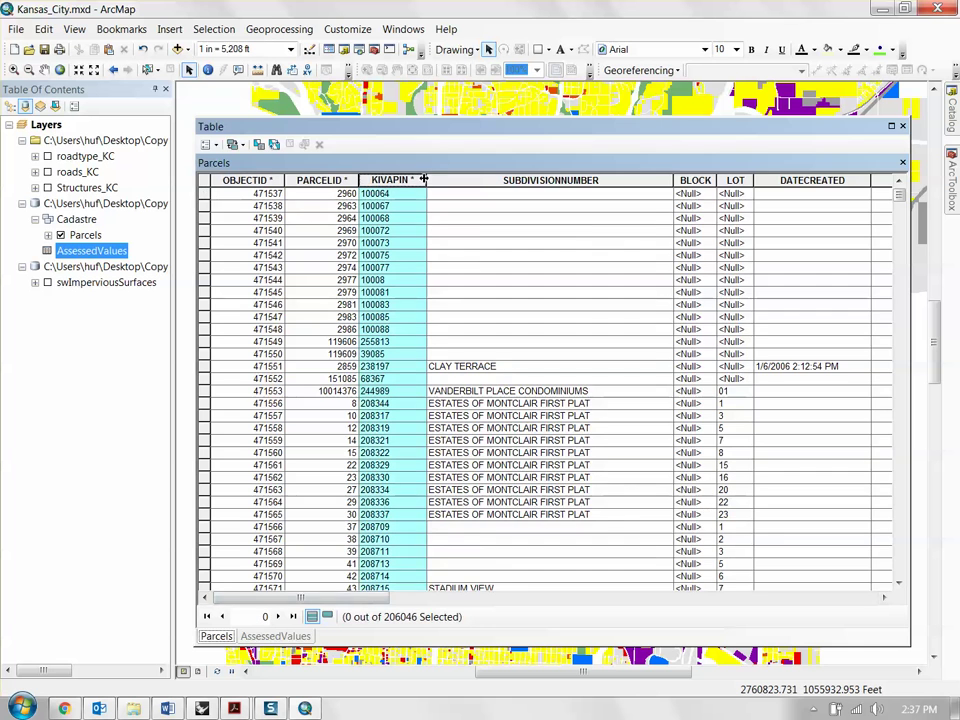
pyautogui.moveTo(427, 180); pyautogui.dragTo(447, 181)
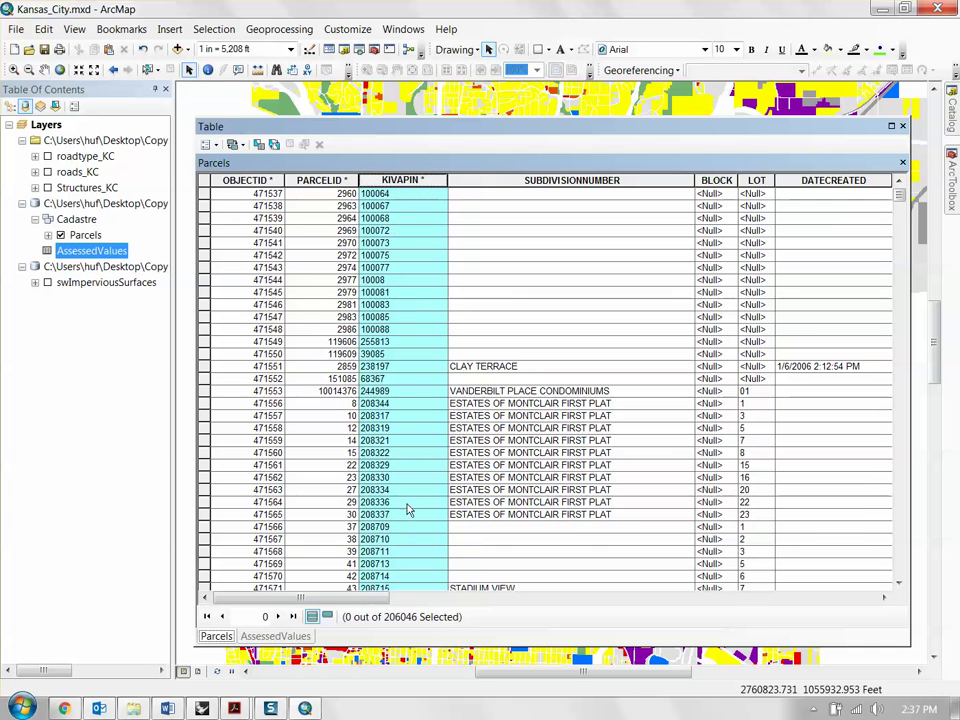
# Compare the PIN values in AssessedValues with the KIVAPIN values in Parcels, and close the attribute tables
pyautogui.moveTo(300, 597)
pyautogui.mouseDown()
pyautogui.moveTo(345, 597)
pyautogui.moveTo(300, 597)
pyautogui.mouseUp()
pyautogui.click(275, 636)
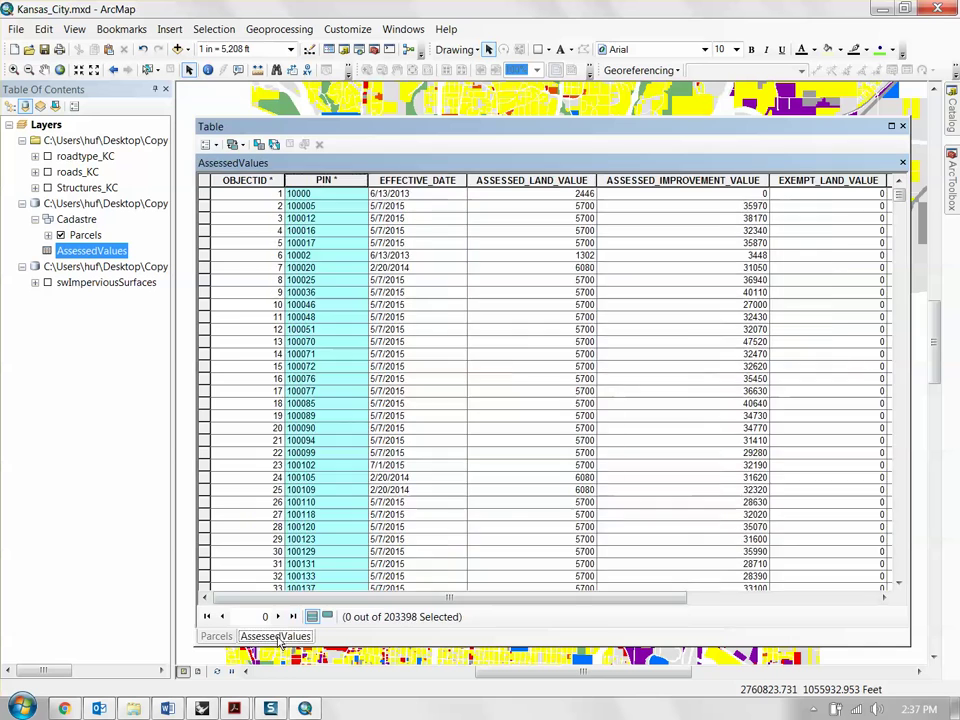
pyautogui.click(216, 636)
pyautogui.click(275, 636)
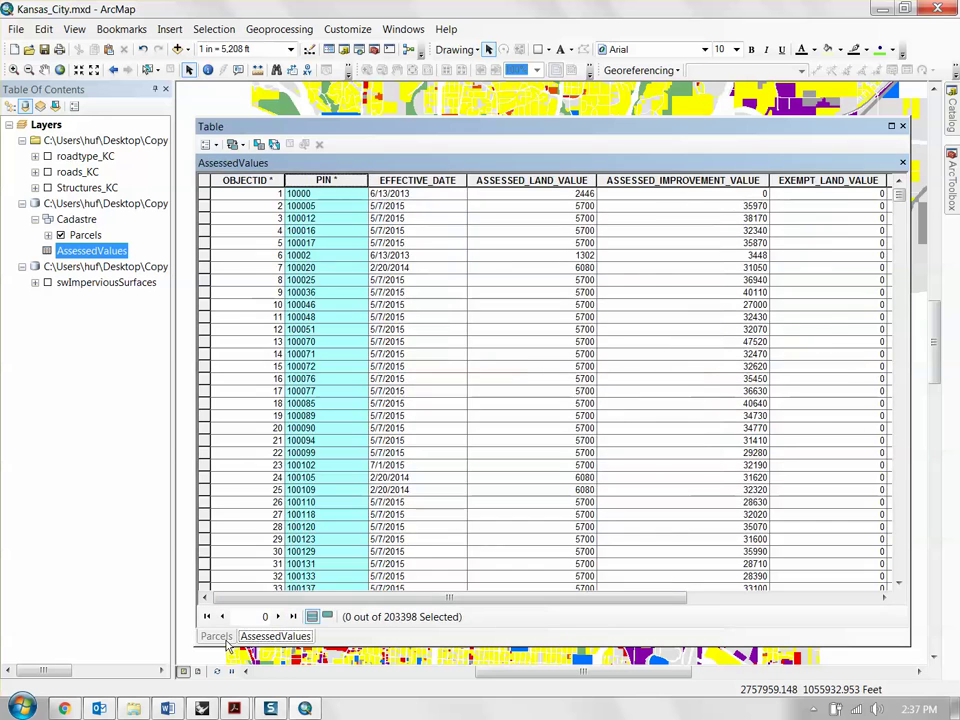
pyautogui.click(216, 636)
pyautogui.click(245, 636)
pyautogui.click(216, 637)
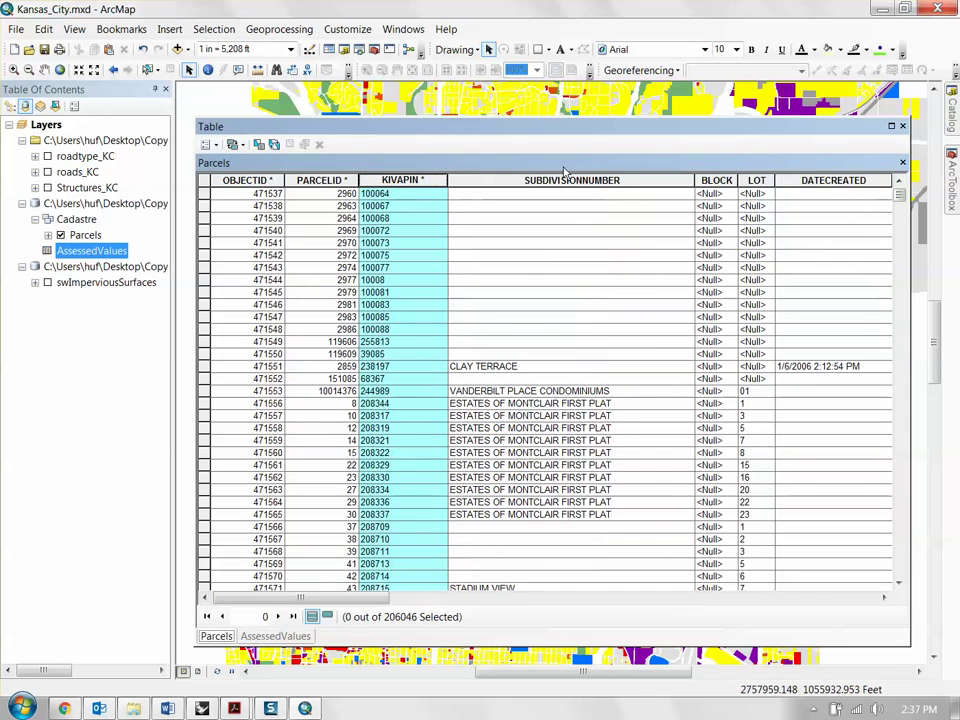
pyautogui.click(902, 127)
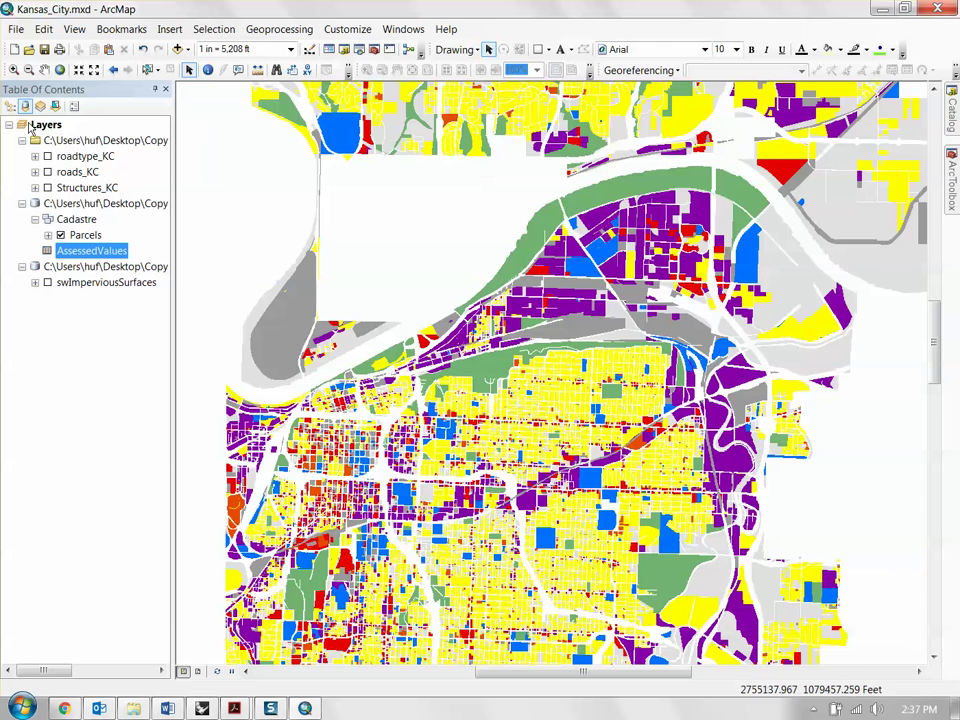
# Join the AssessedValues table to the Parcels layer, matching KIVAPIN to PIN and keeping all records
pyautogui.click(10, 105)
pyautogui.rightClick(60, 157)
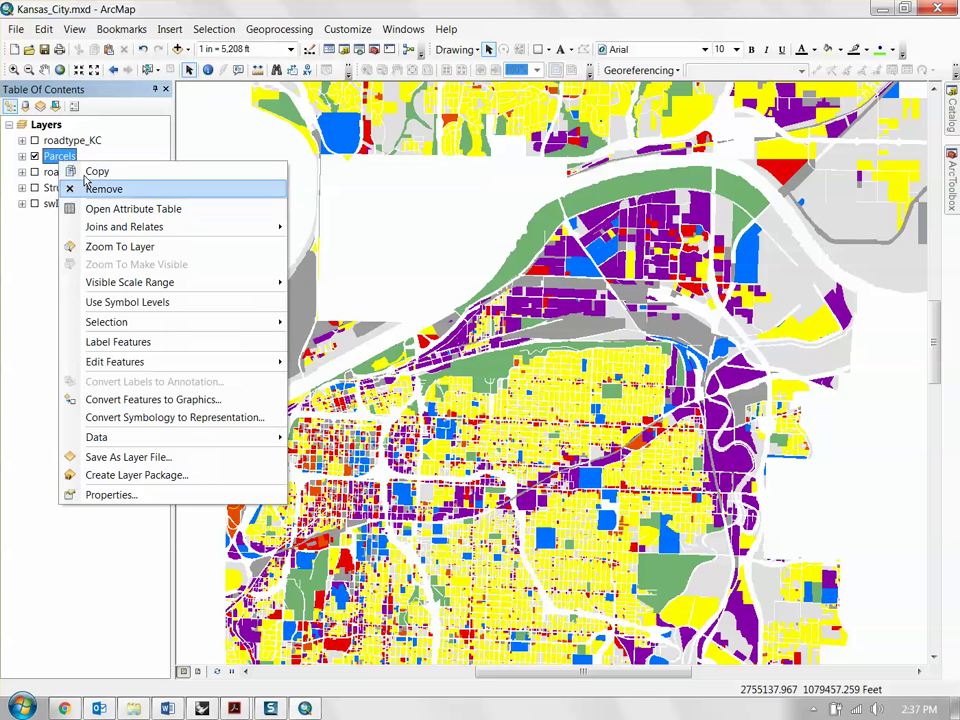
pyautogui.moveTo(230, 227)
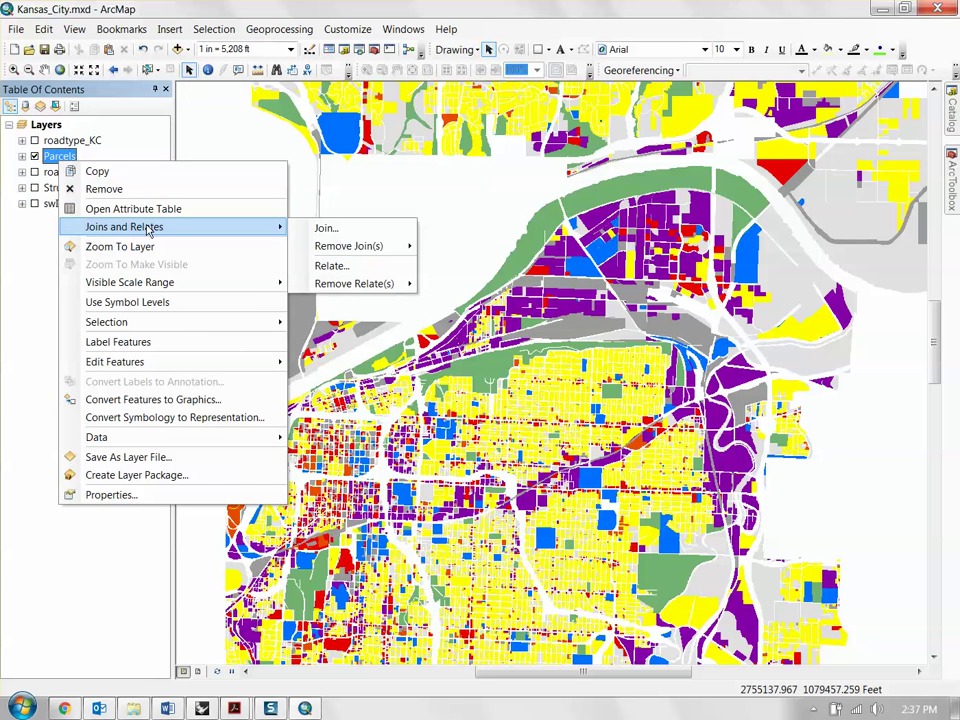
pyautogui.click(330, 228)
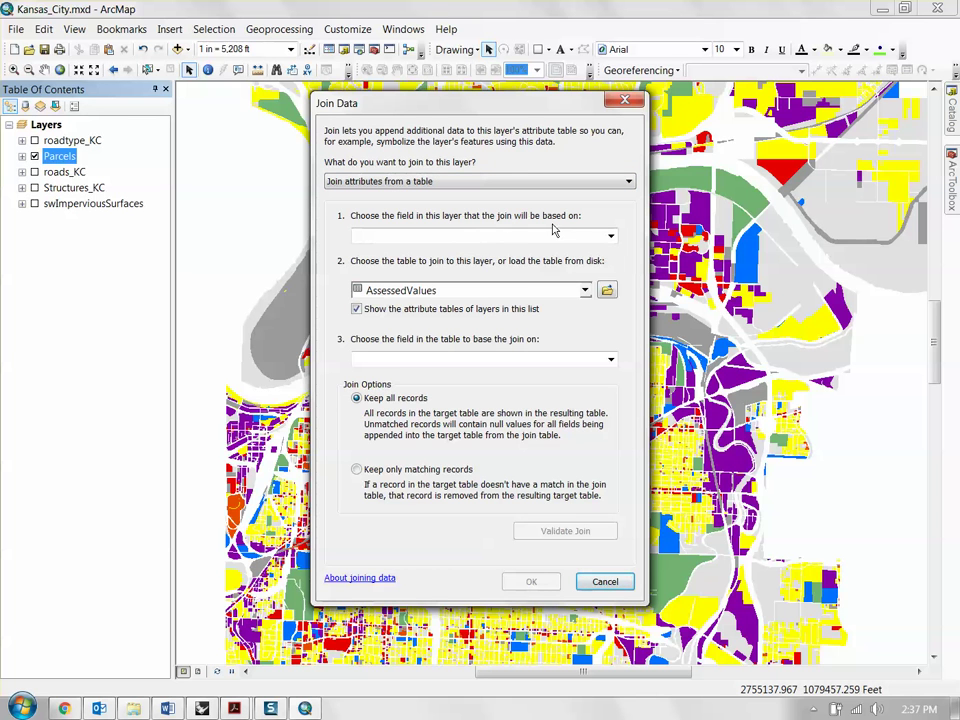
pyautogui.click(610, 237)
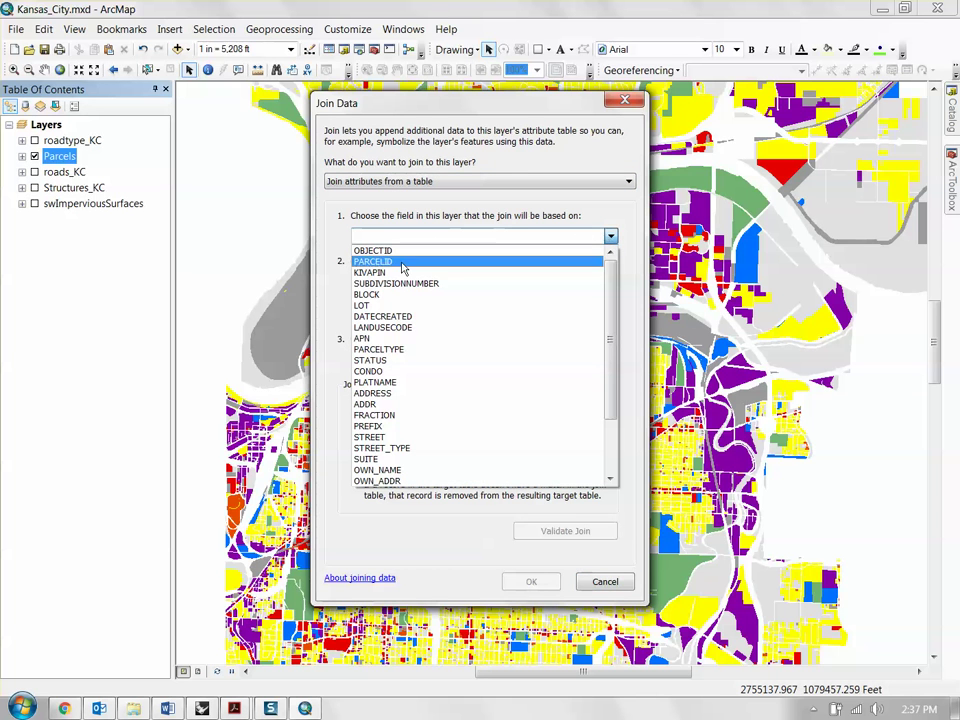
pyautogui.click(379, 273)
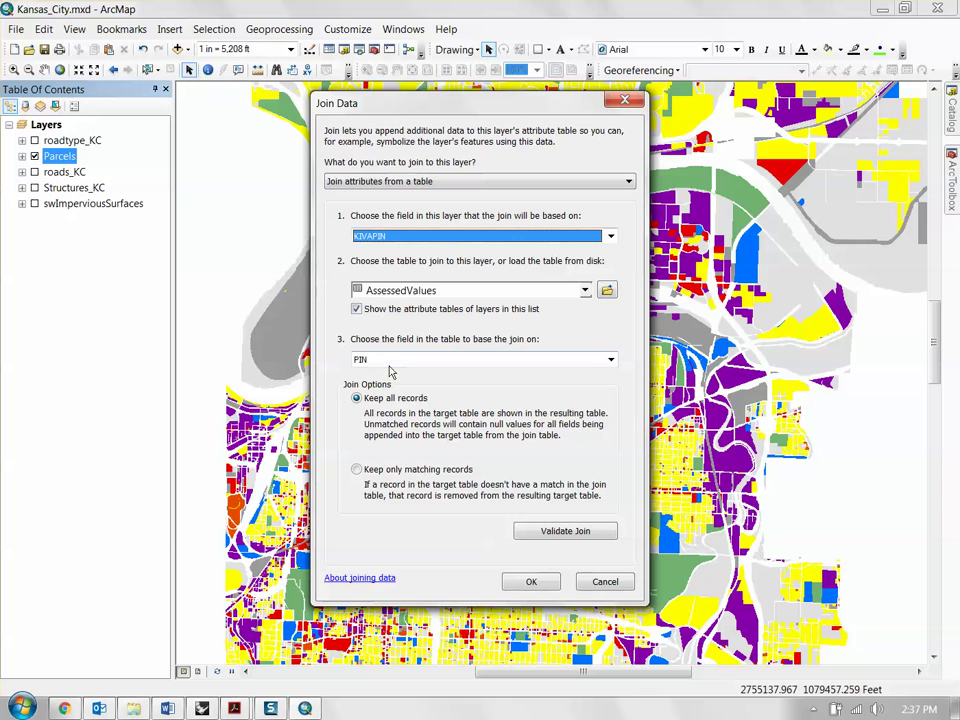
pyautogui.click(500, 360)
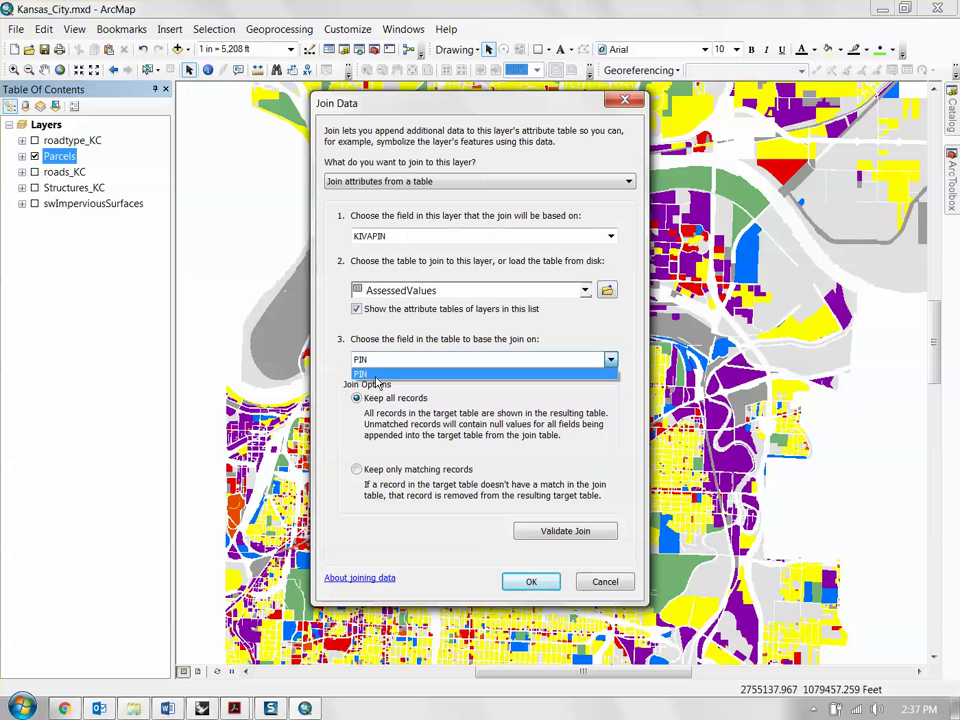
pyautogui.click(378, 375)
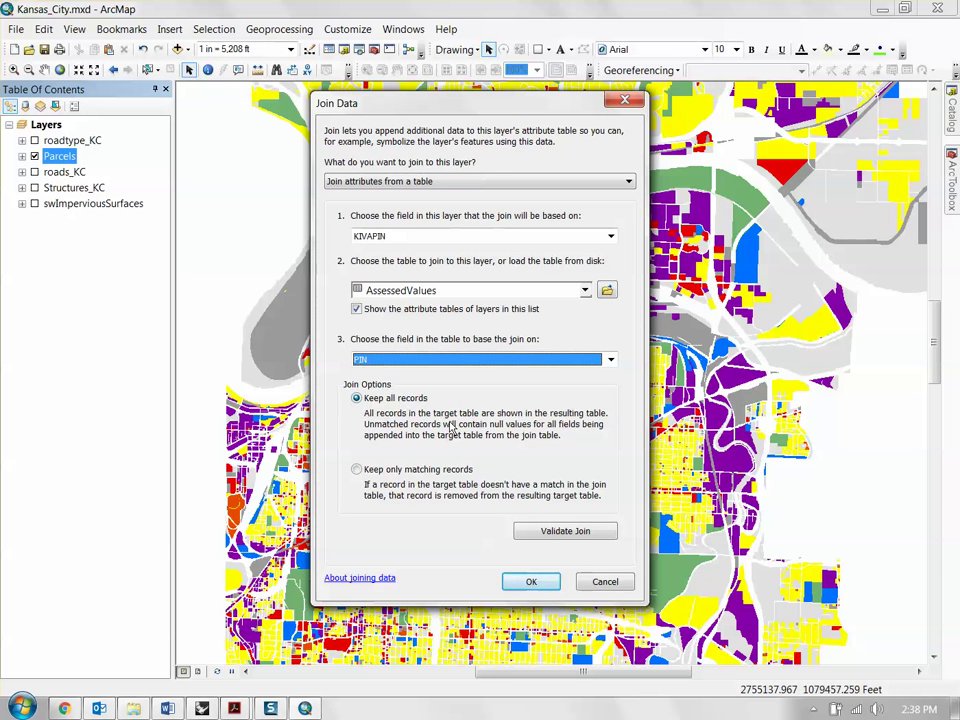
pyautogui.press('Return')
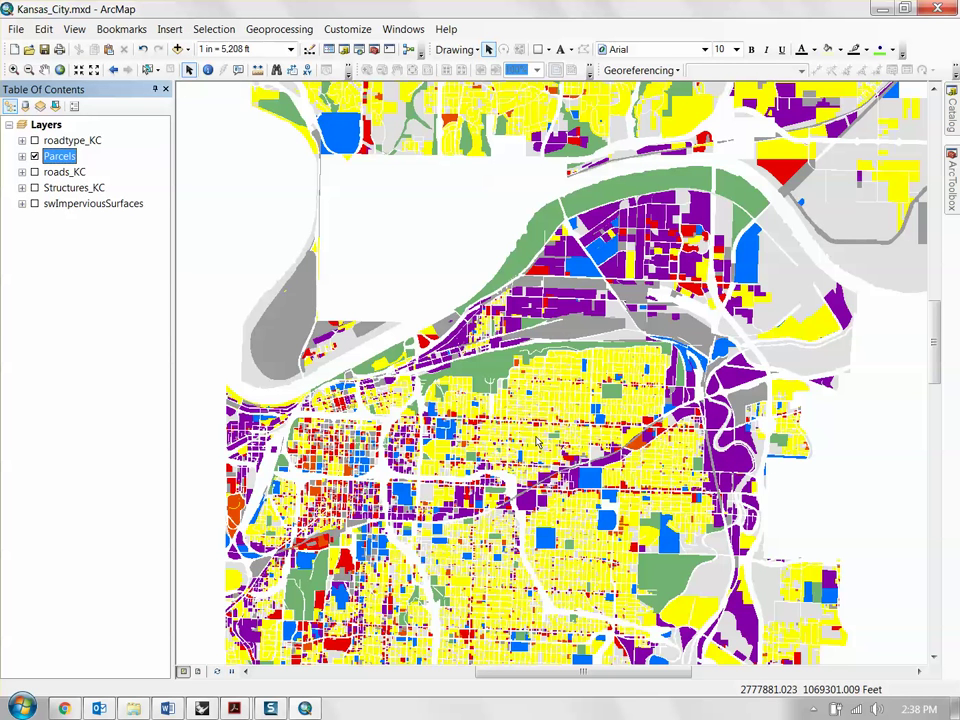
# Review the joined assessed and exempt value fields in the Parcels attribute table, and close it
pyautogui.rightClick(58, 156)
pyautogui.click(135, 197)
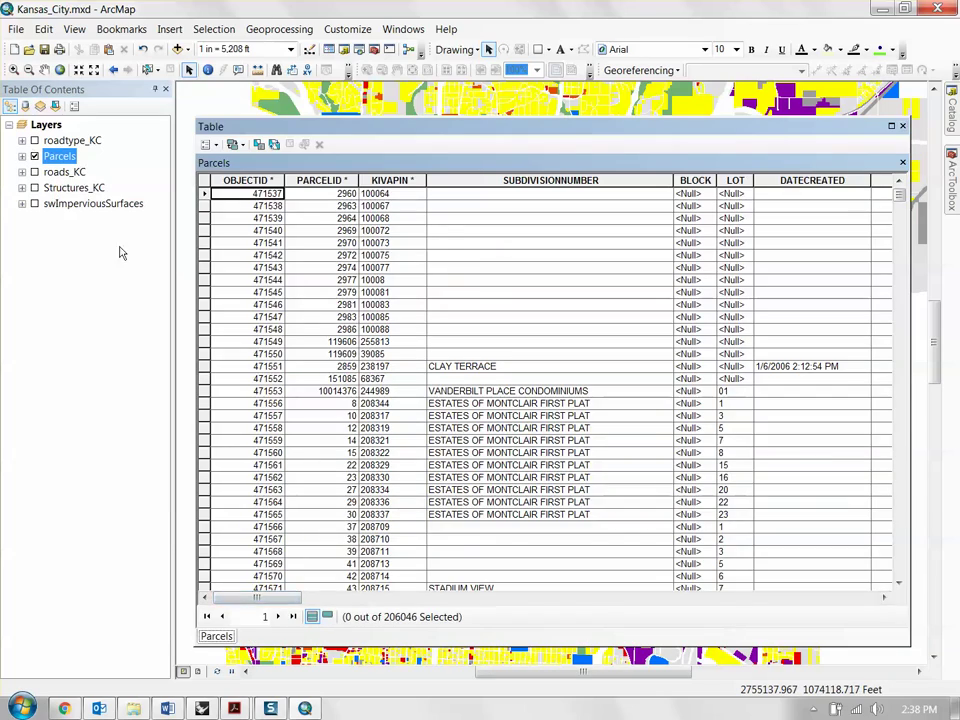
pyautogui.moveTo(288, 597); pyautogui.dragTo(894, 617)
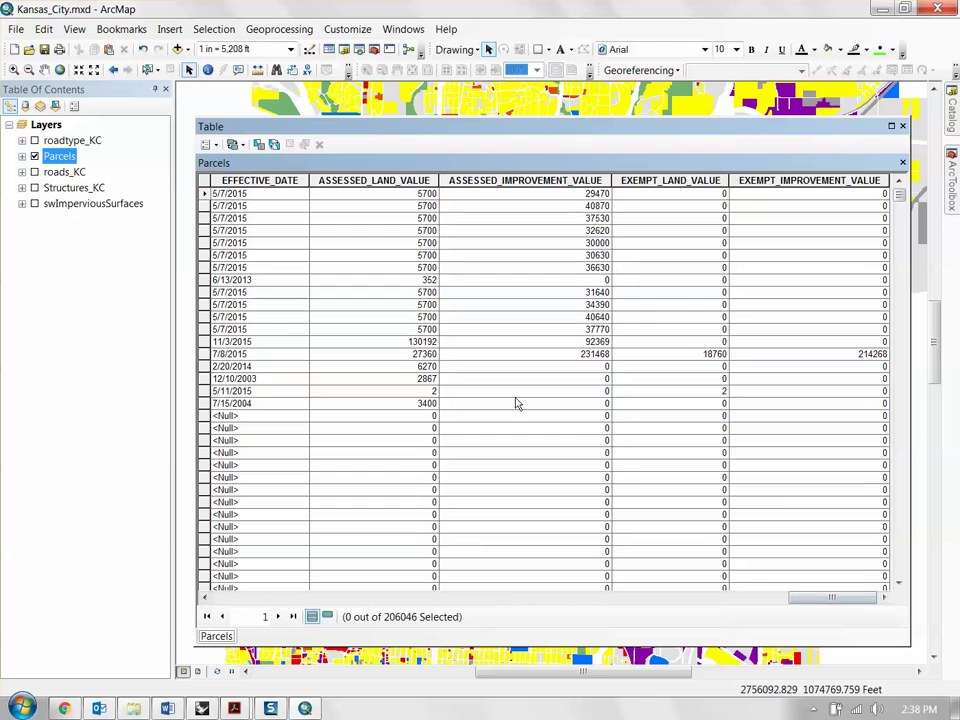
pyautogui.click(900, 224)
pyautogui.moveTo(900, 224); pyautogui.dragTo(910, 195)
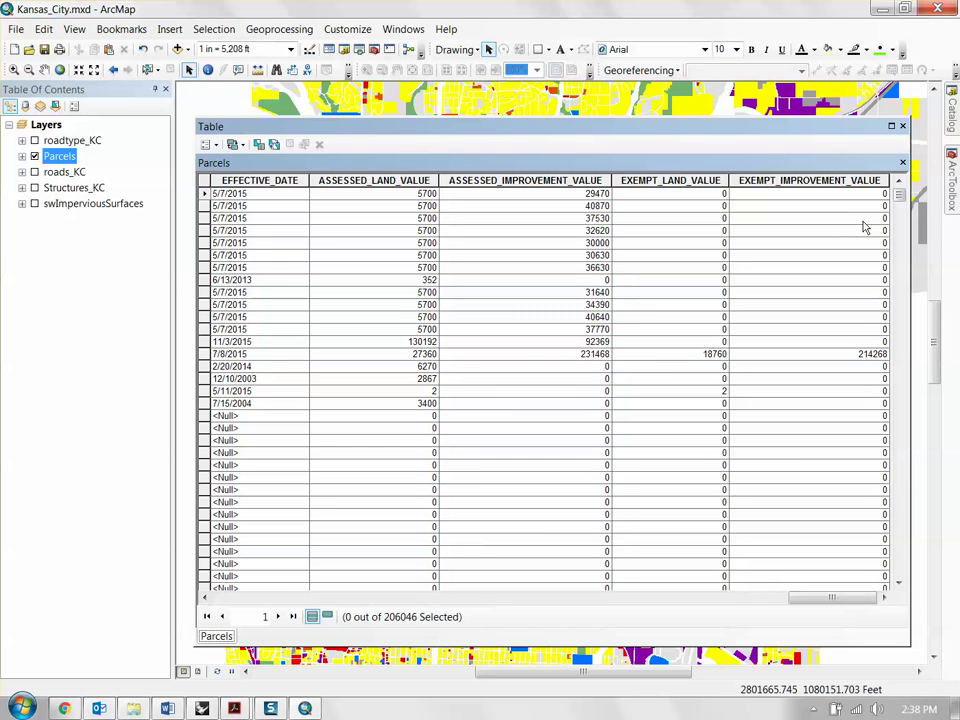
pyautogui.click(902, 126)
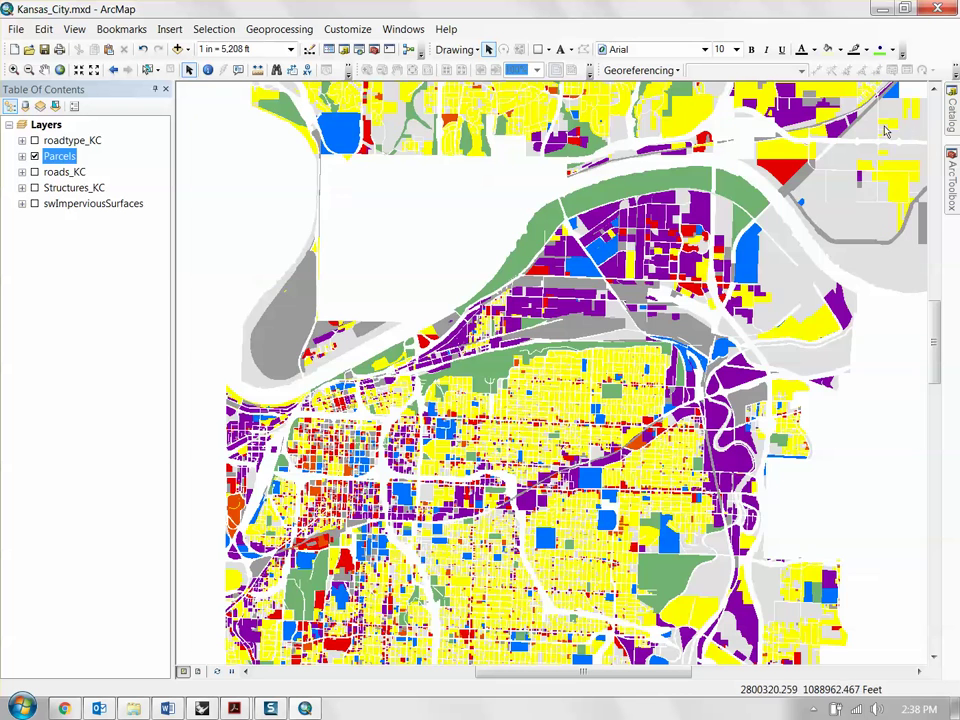
# Try to symbolize the Parcels layer with graduated colors based on the ASSESSED_LAND_VALUE field
pyautogui.doubleClick(59, 156)
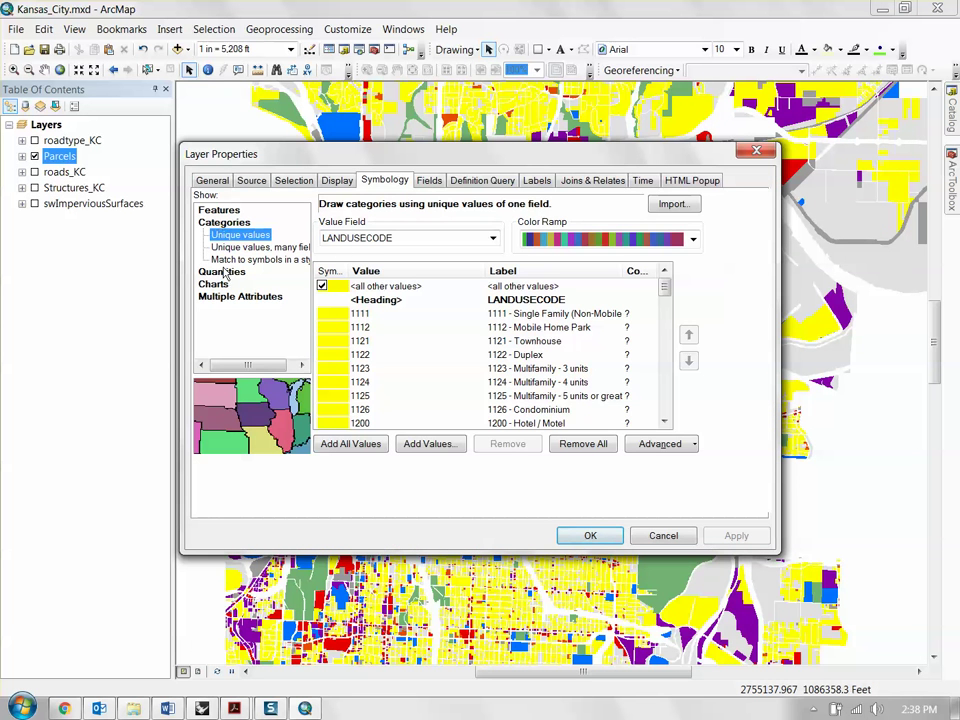
pyautogui.click(229, 274)
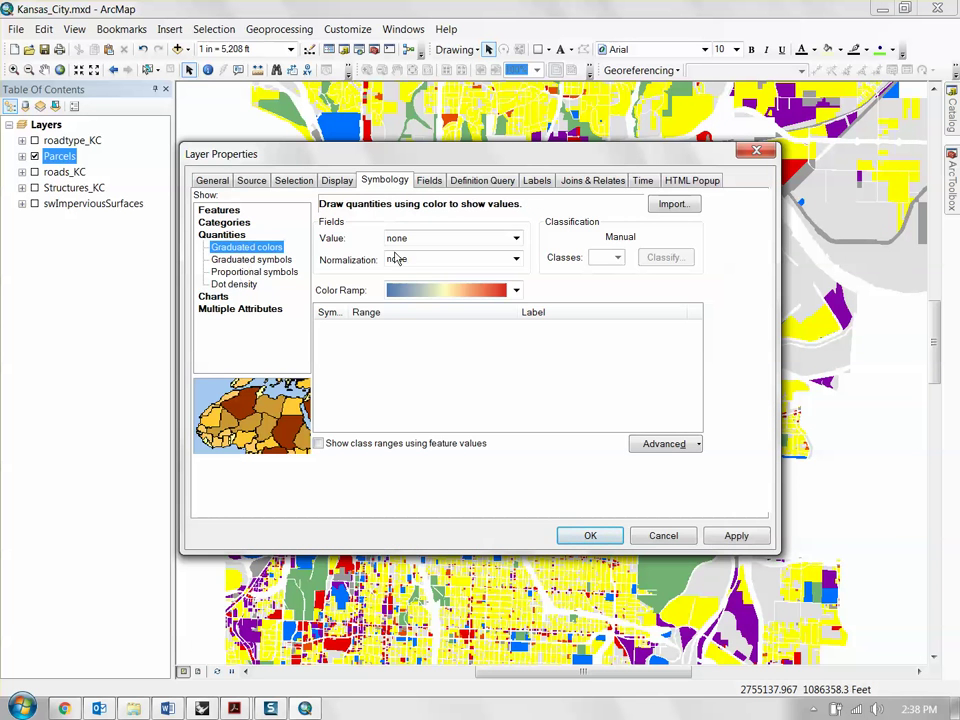
pyautogui.click(445, 239)
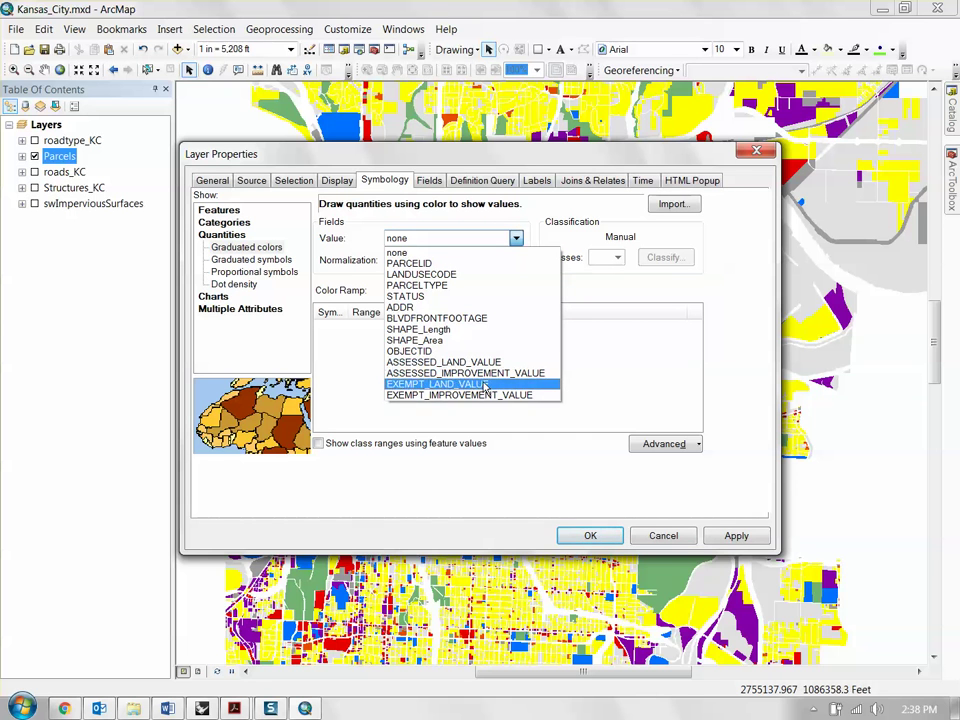
pyautogui.click(477, 365)
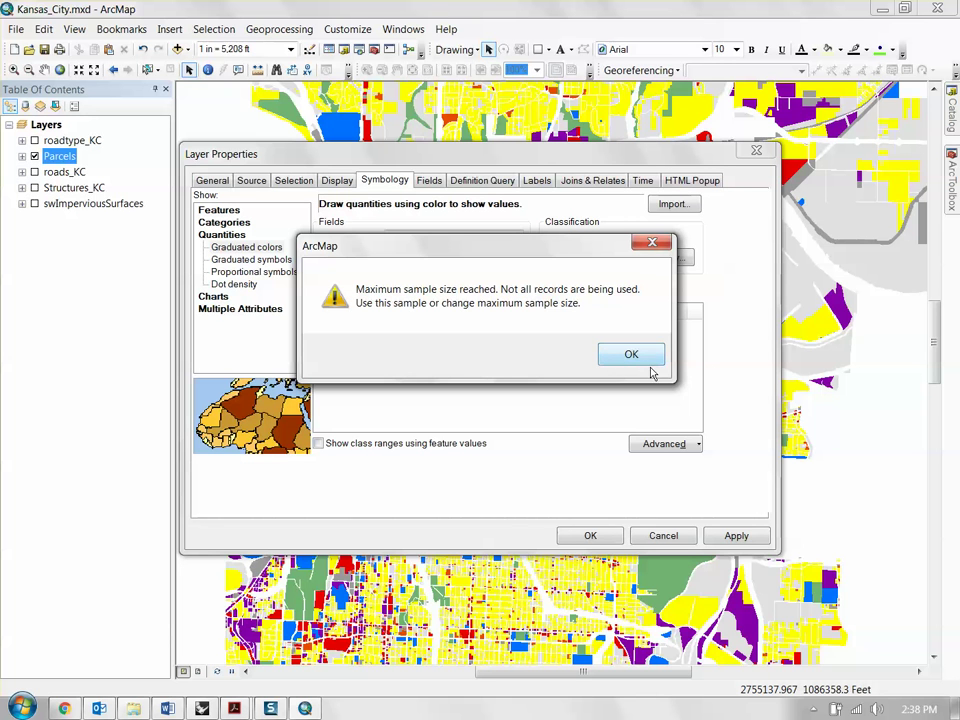
pyautogui.click(638, 366)
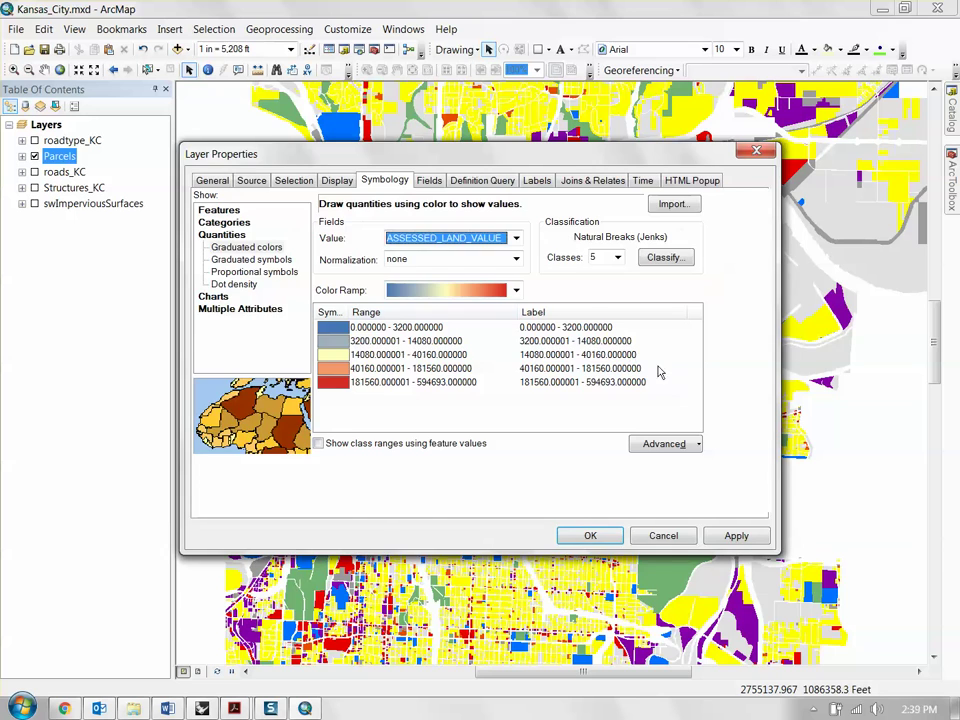
pyautogui.click(661, 536)
# Zoom the map to the Kansas City_CBD bookmark
pyautogui.scroll(1, 557, 410)
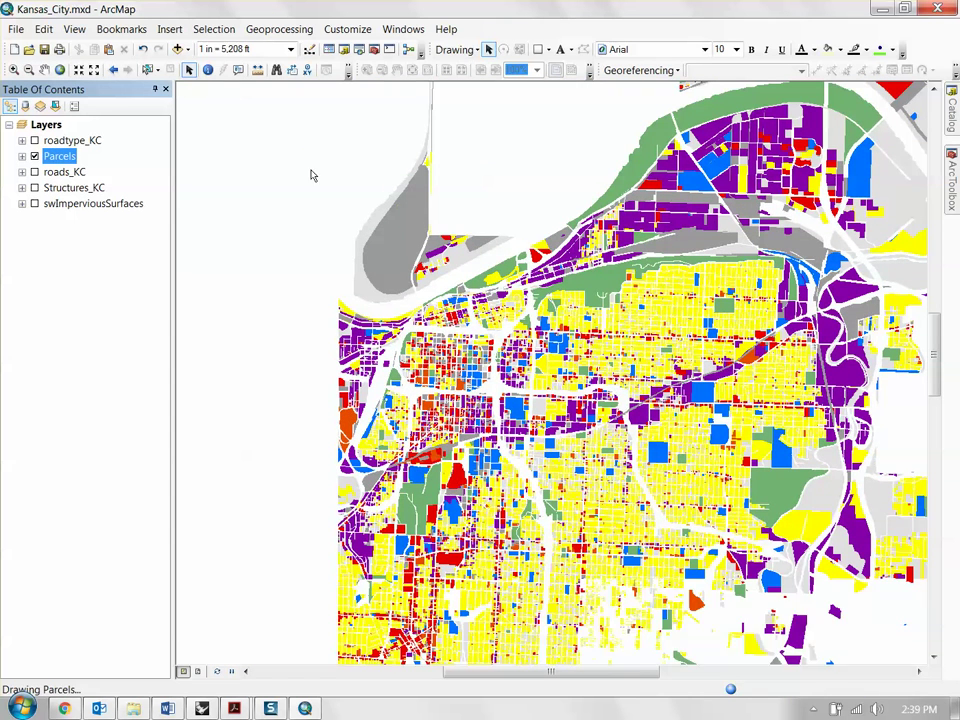
pyautogui.click(125, 29)
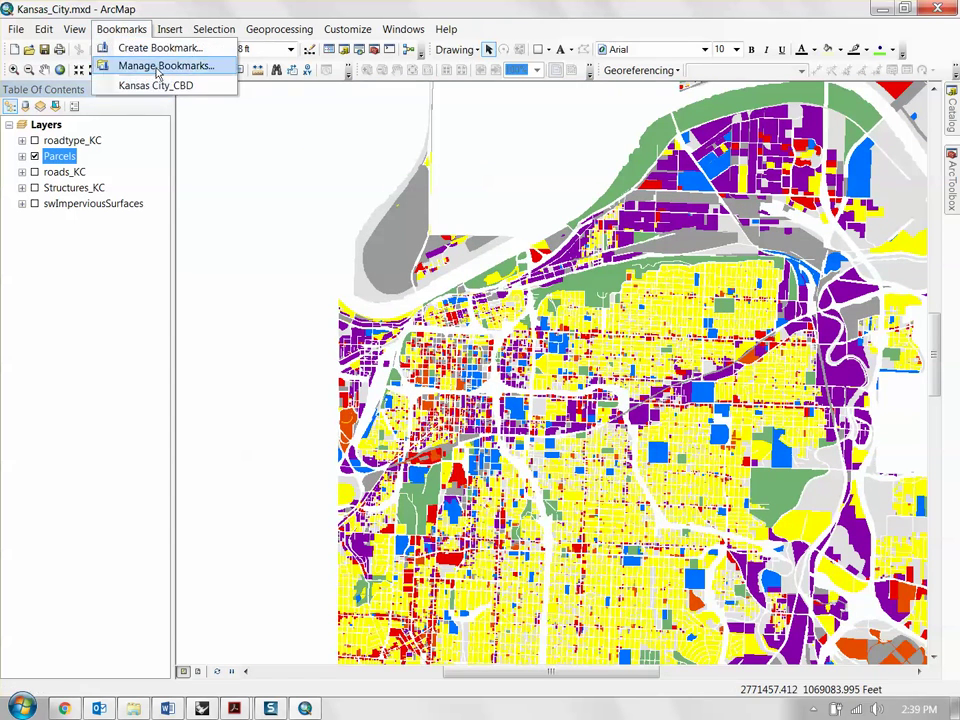
pyautogui.click(155, 85)
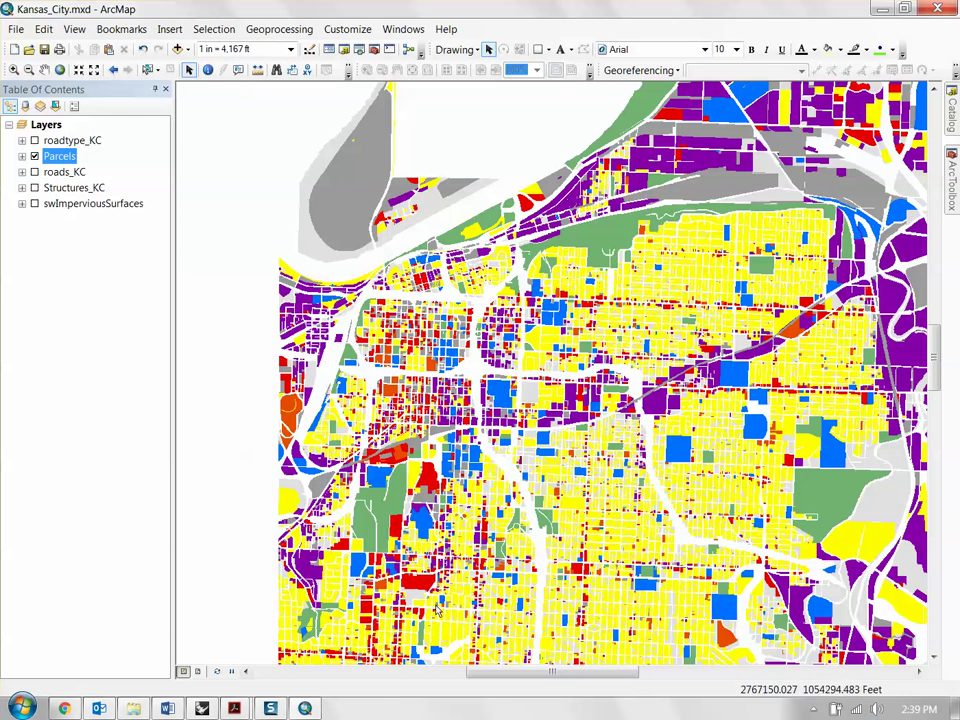
# Set up a data export of the Parcels layer for all features in view extent, using the data frame's coordinate system
pyautogui.rightClick(59, 157)
pyautogui.moveTo(153, 440)
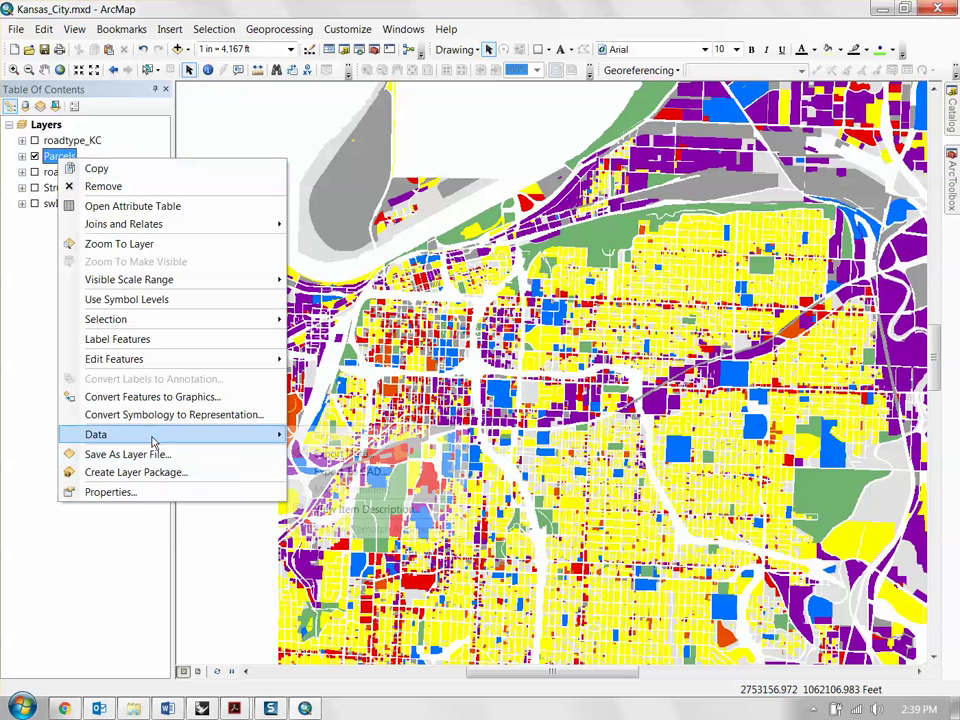
pyautogui.click(352, 453)
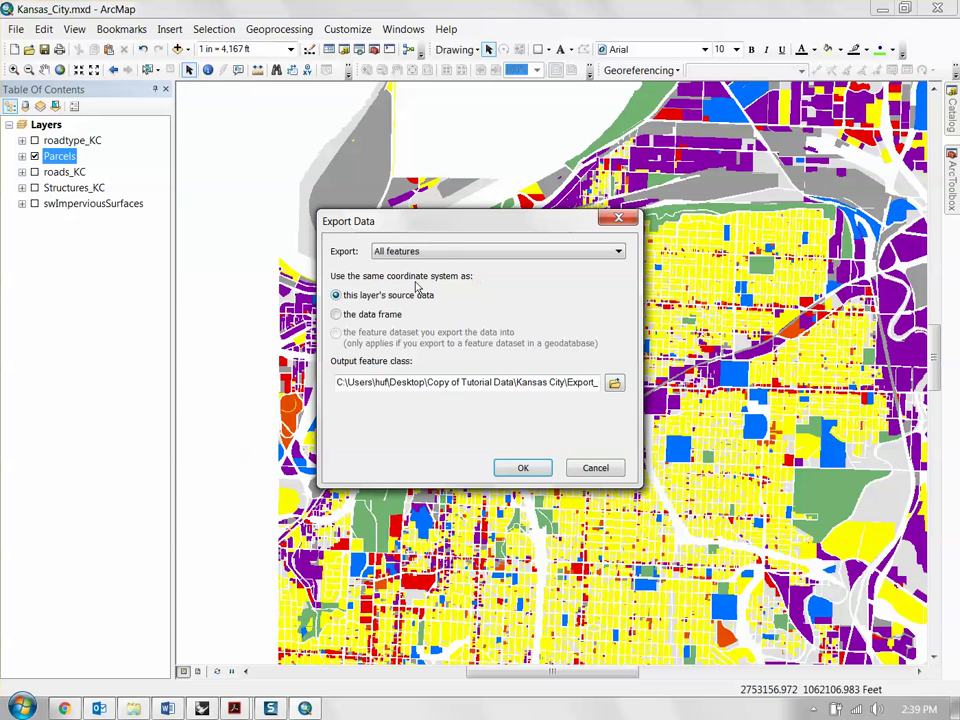
pyautogui.click(445, 253)
pyautogui.click(437, 278)
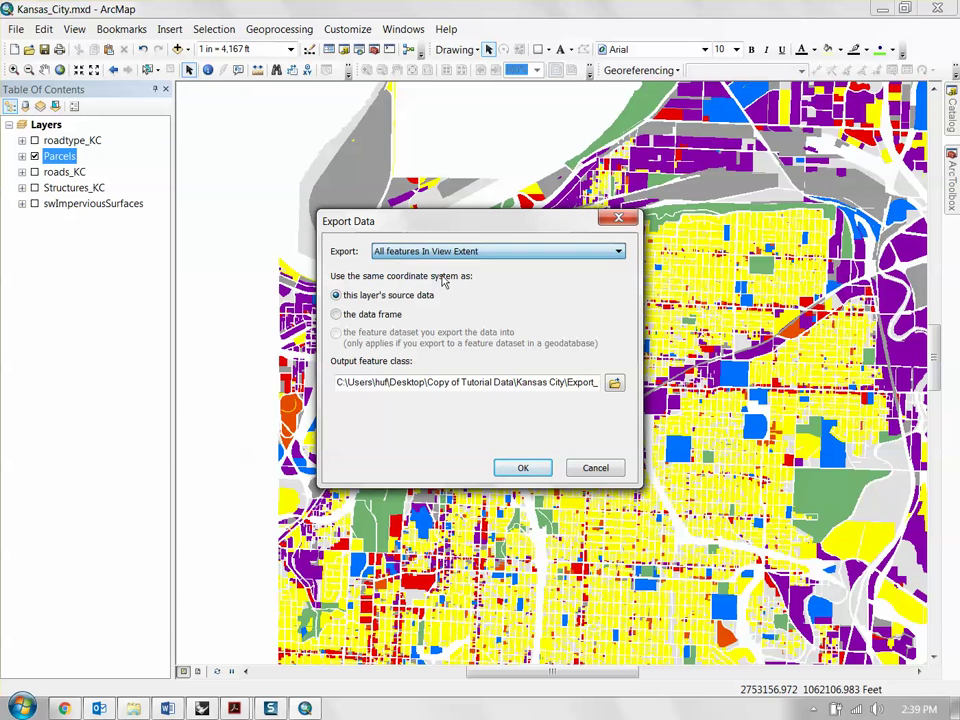
pyautogui.click(360, 316)
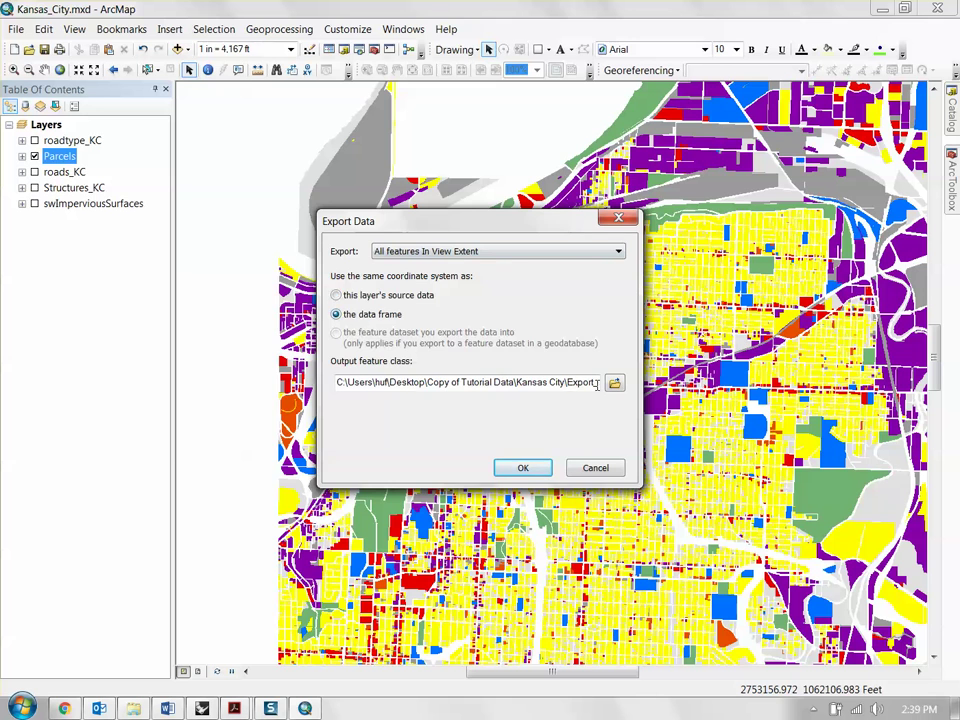
# Export the parcels as shapefile Parcel_KC_CBD in the Kansas City folder, and add it to the map as a layer
pyautogui.click(614, 382)
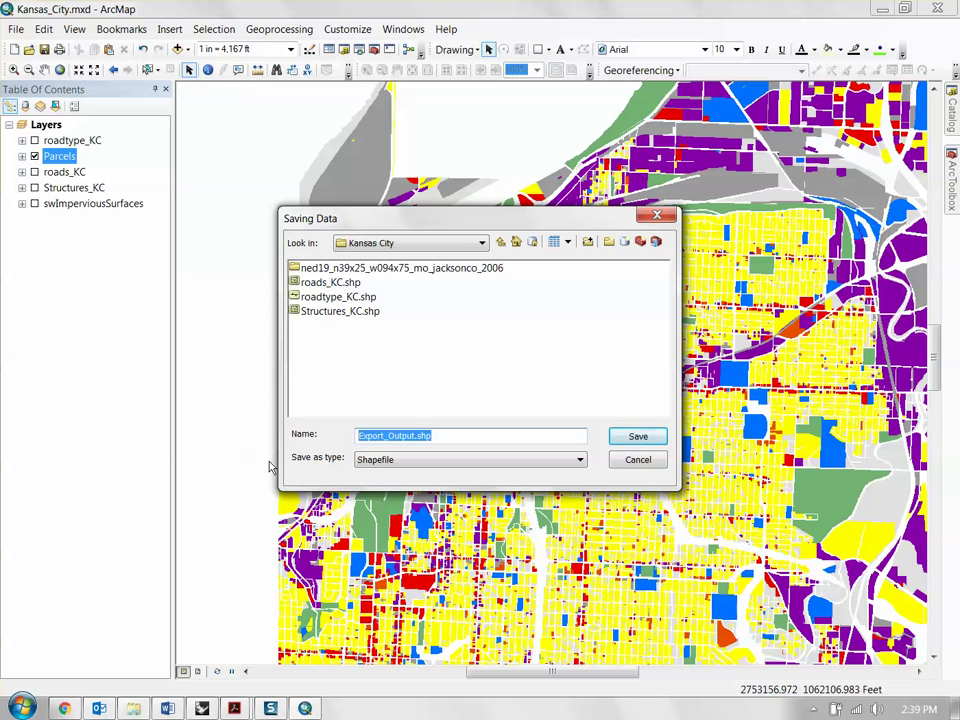
pyautogui.write('Parcel_KC_CBD')
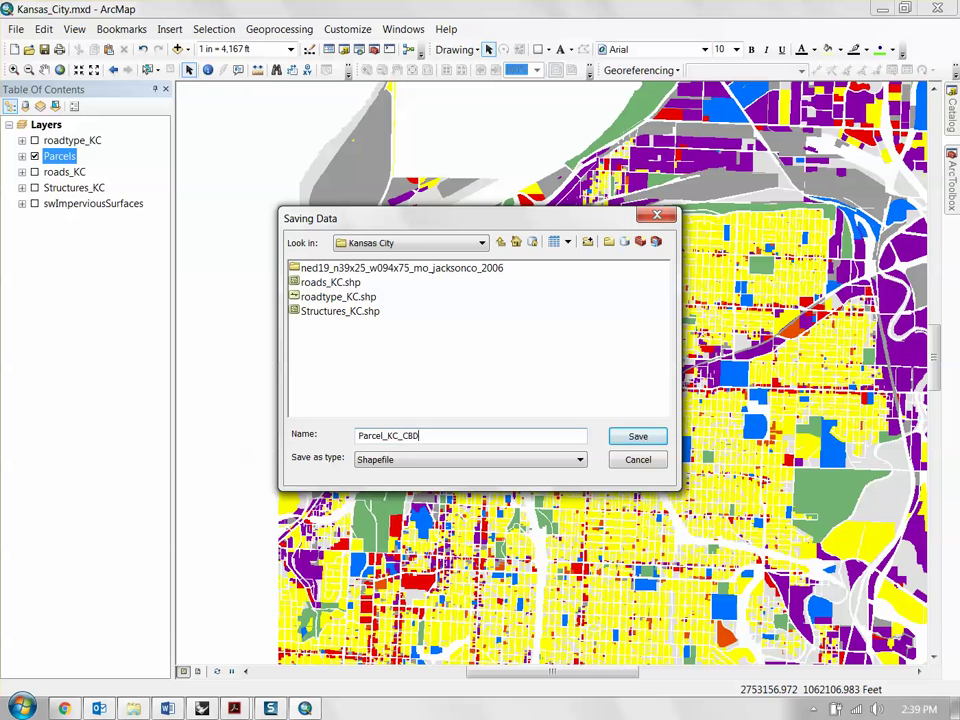
pyautogui.click(638, 436)
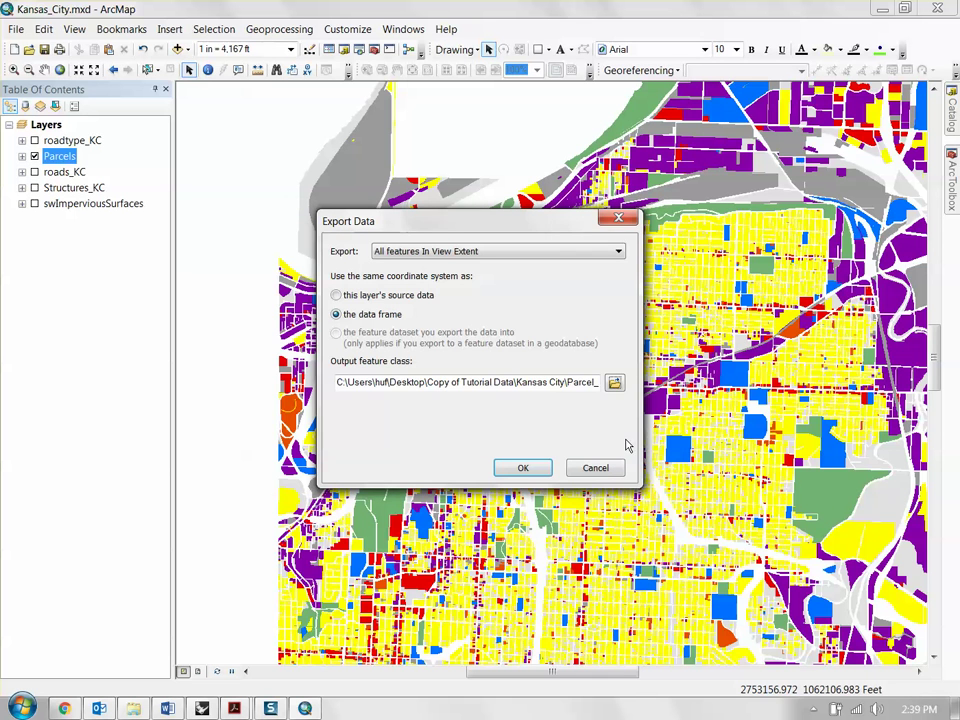
pyautogui.click(507, 468)
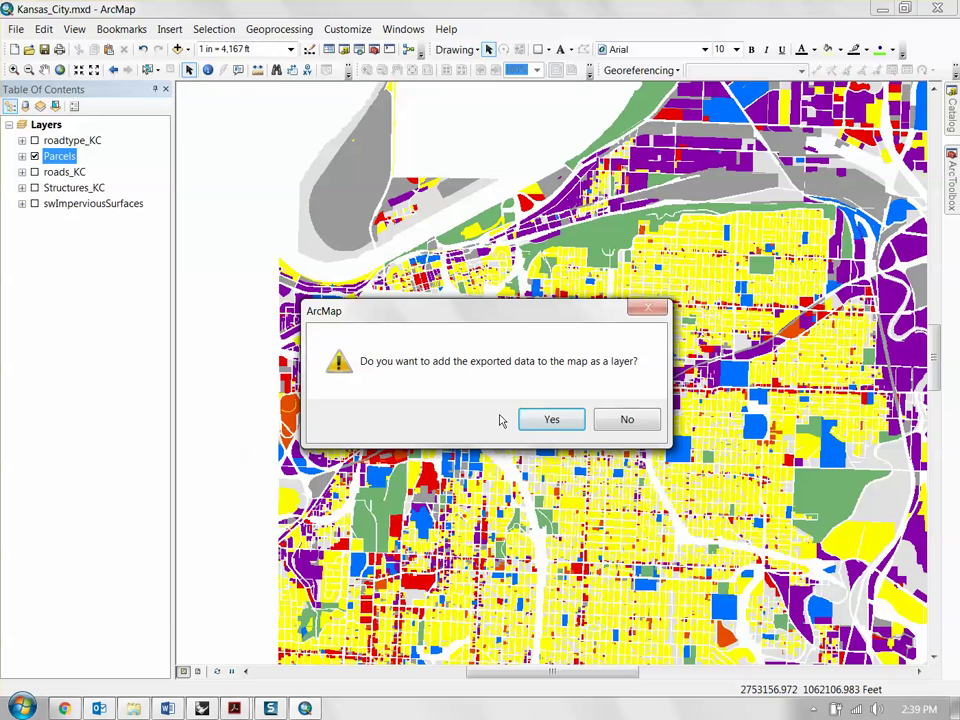
pyautogui.click(570, 420)
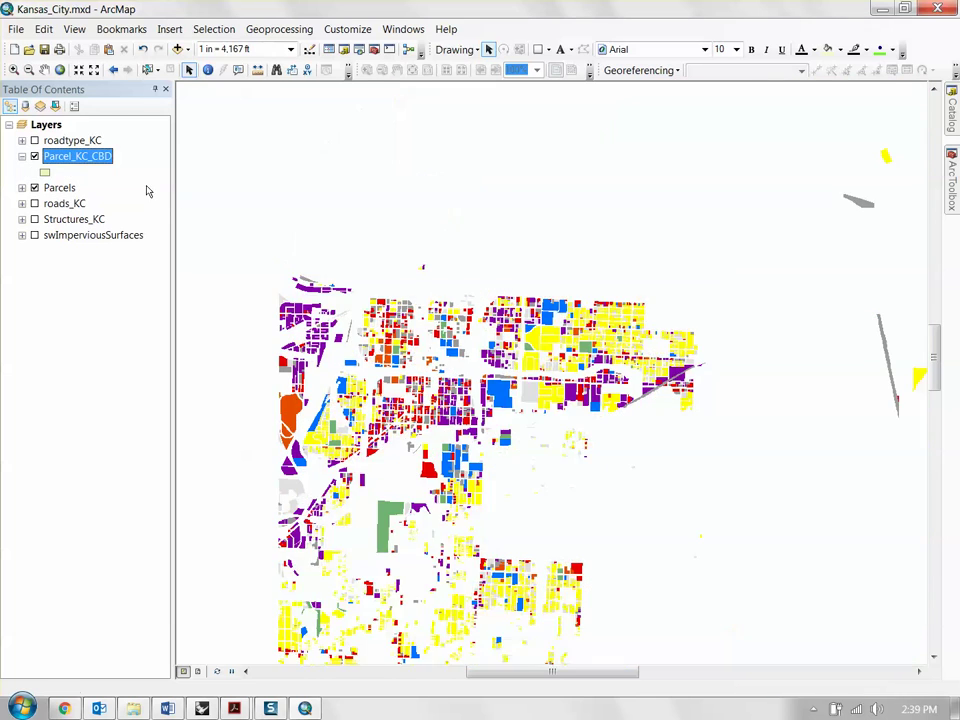
# Hide the original Parcels layer, and review the assessed and exempt value fields in the Parcel_KC_CBD attribute table
pyautogui.click(34, 187)
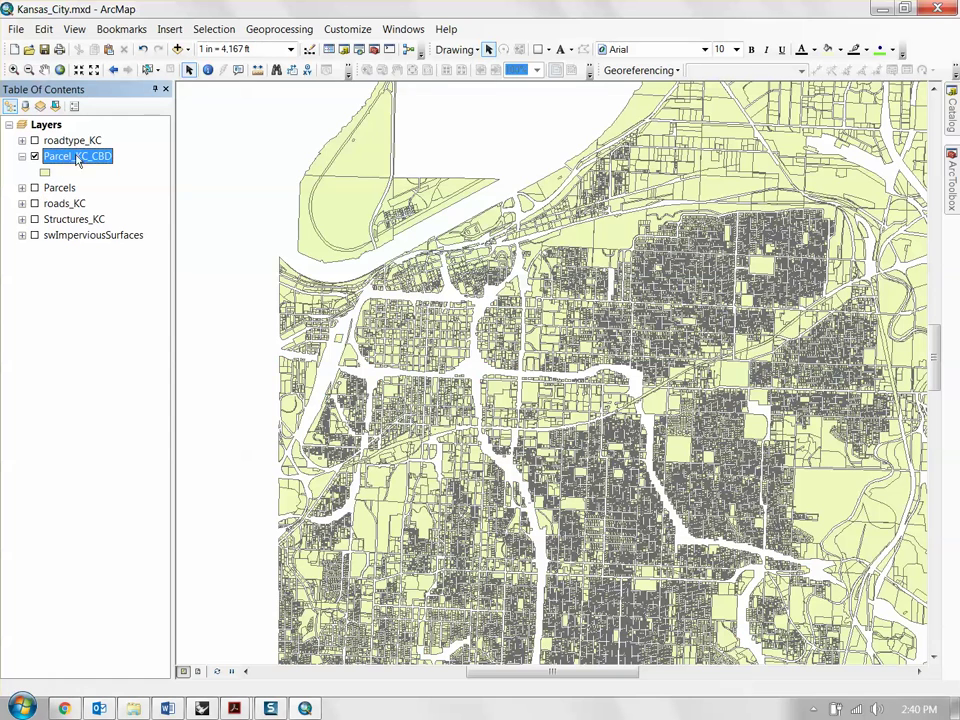
pyautogui.rightClick(77, 161)
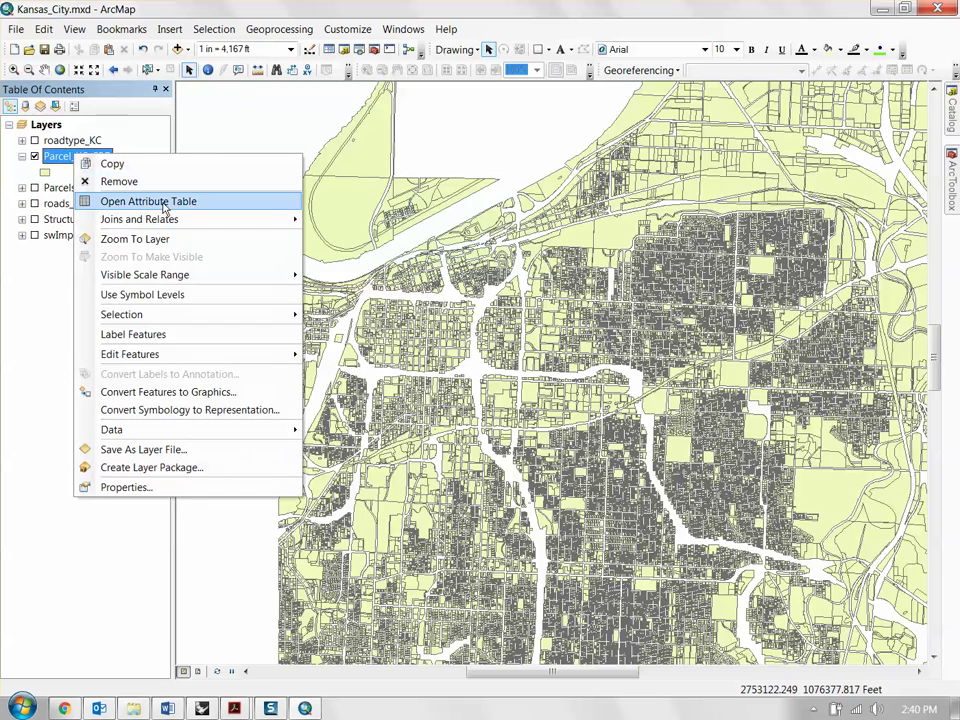
pyautogui.click(160, 205)
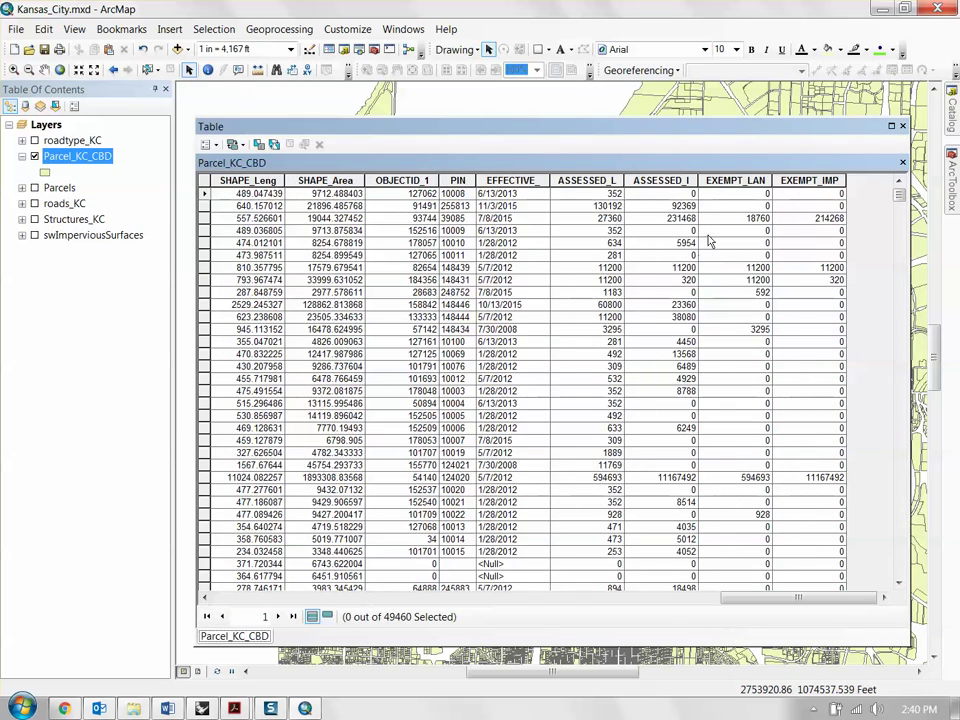
pyautogui.click(903, 127)
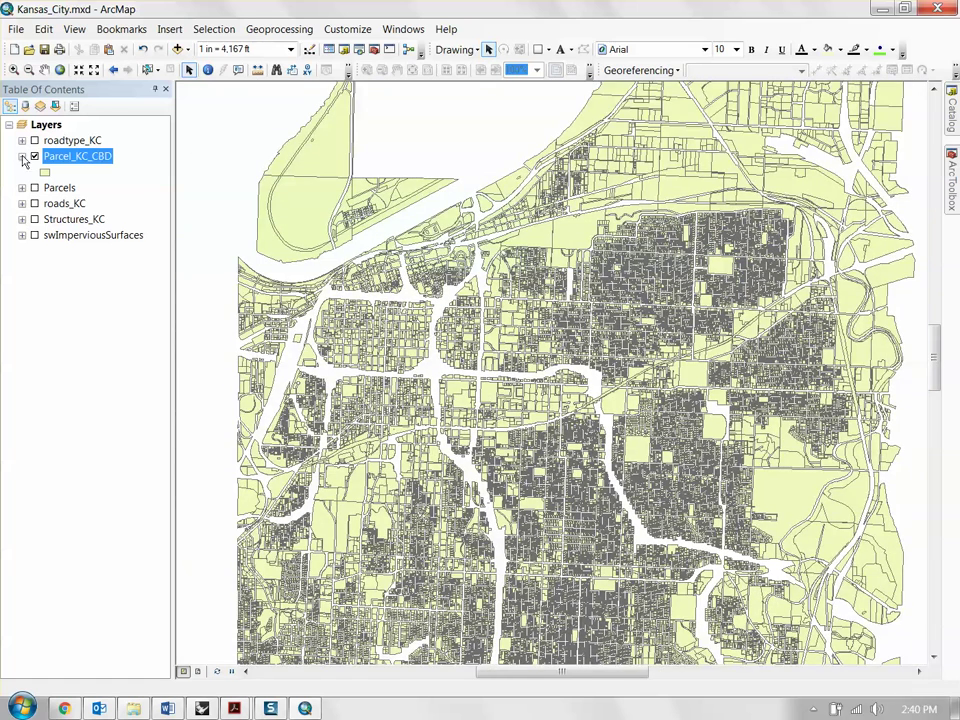
# Symbolize the Parcel_KC_CBD layer with graduated colors based on the ASSESSED_L field
pyautogui.click(22, 156)
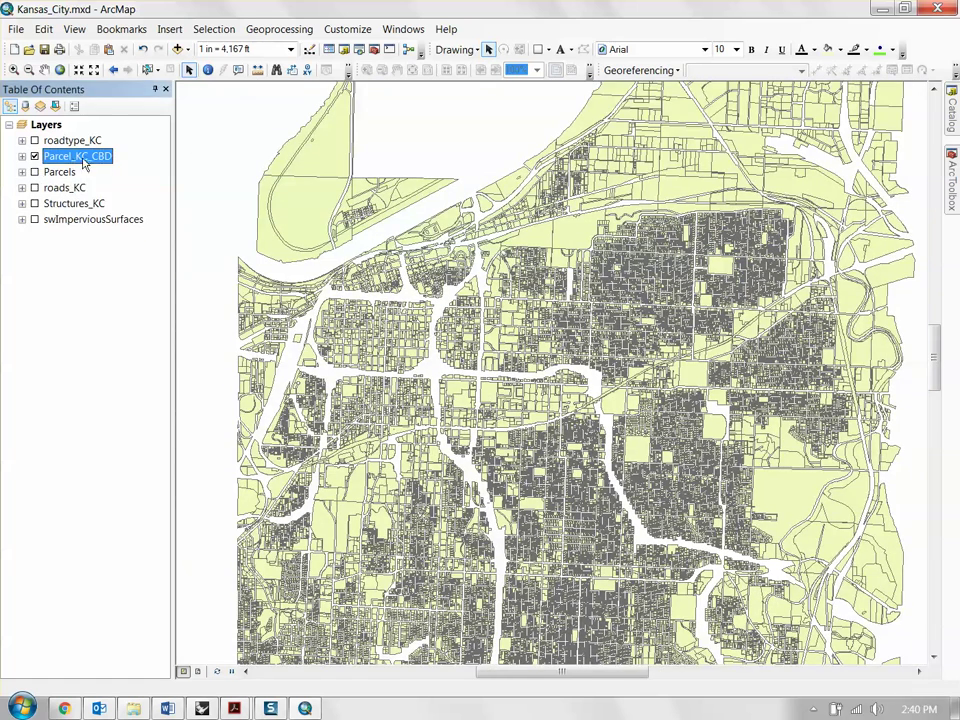
pyautogui.doubleClick(93, 158)
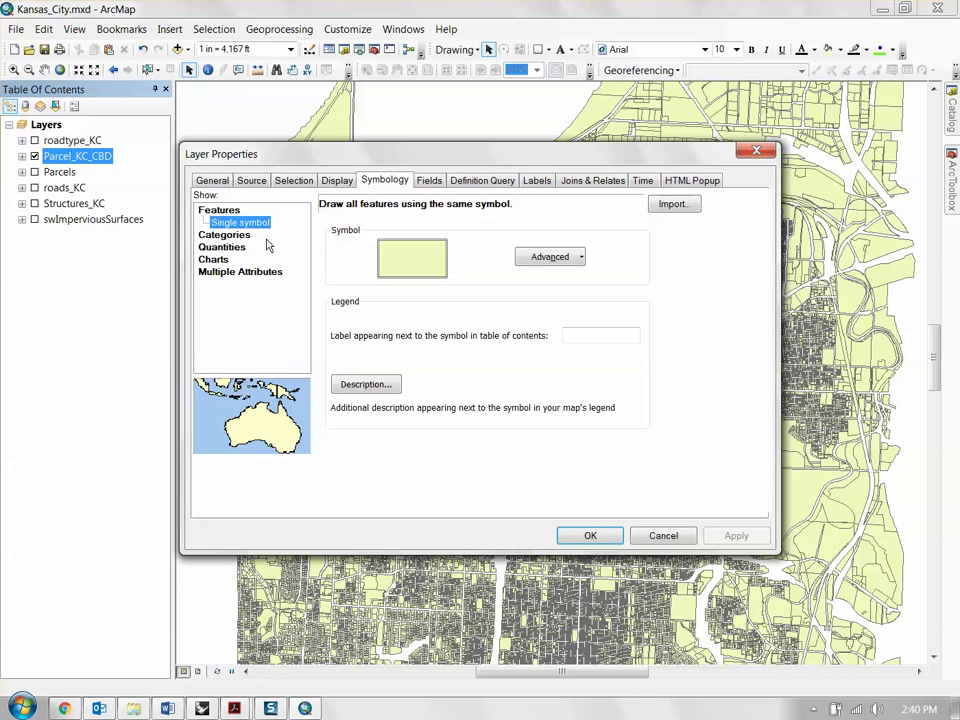
pyautogui.click(221, 246)
pyautogui.click(445, 238)
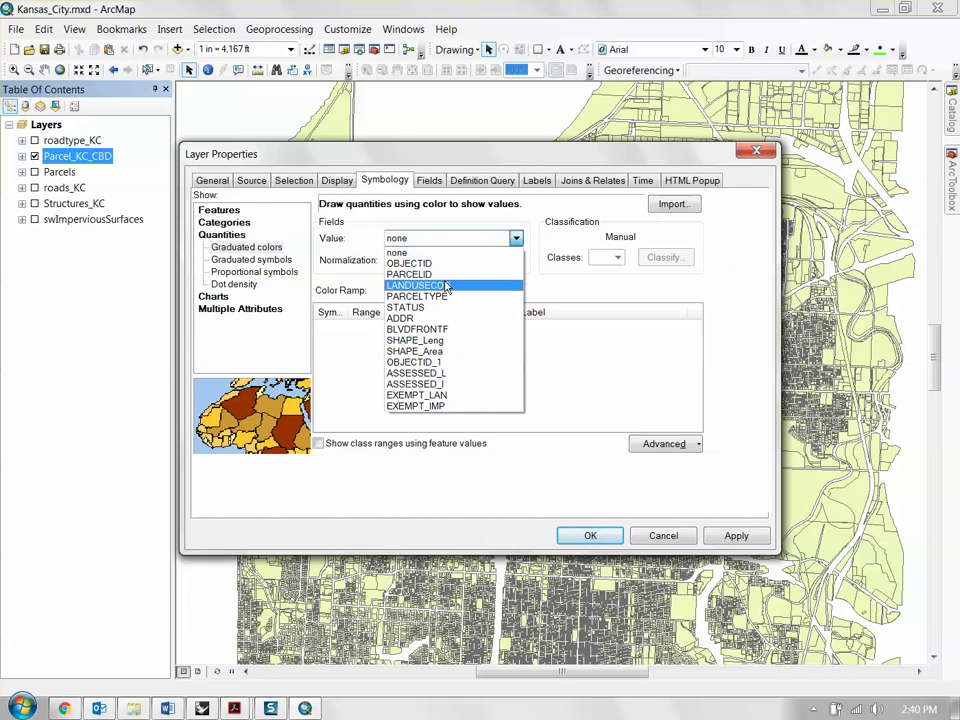
pyautogui.click(446, 373)
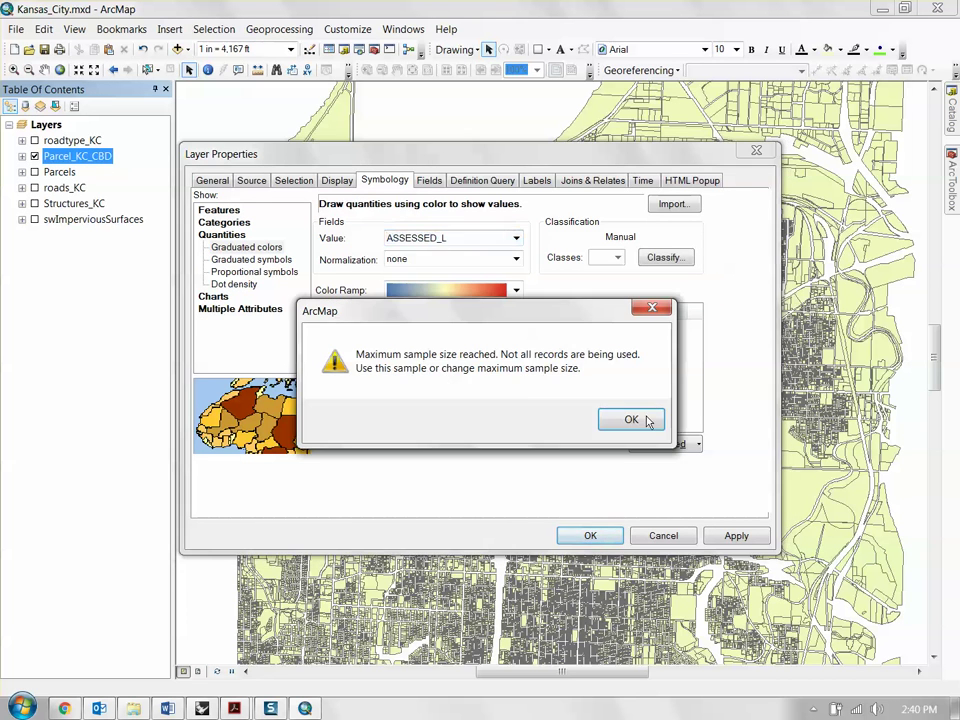
pyautogui.click(646, 421)
# Set the ASSESSED_L classification to 10 classes, and apply the symbology to the map
pyautogui.click(617, 257)
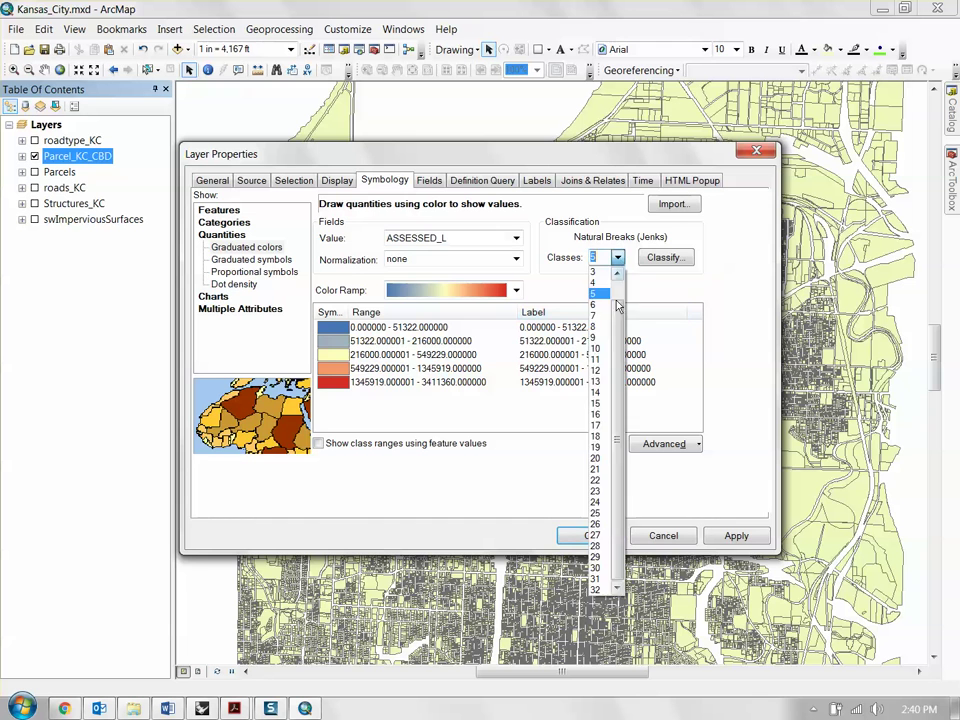
pyautogui.click(597, 349)
pyautogui.moveTo(588, 163); pyautogui.dragTo(600, 152)
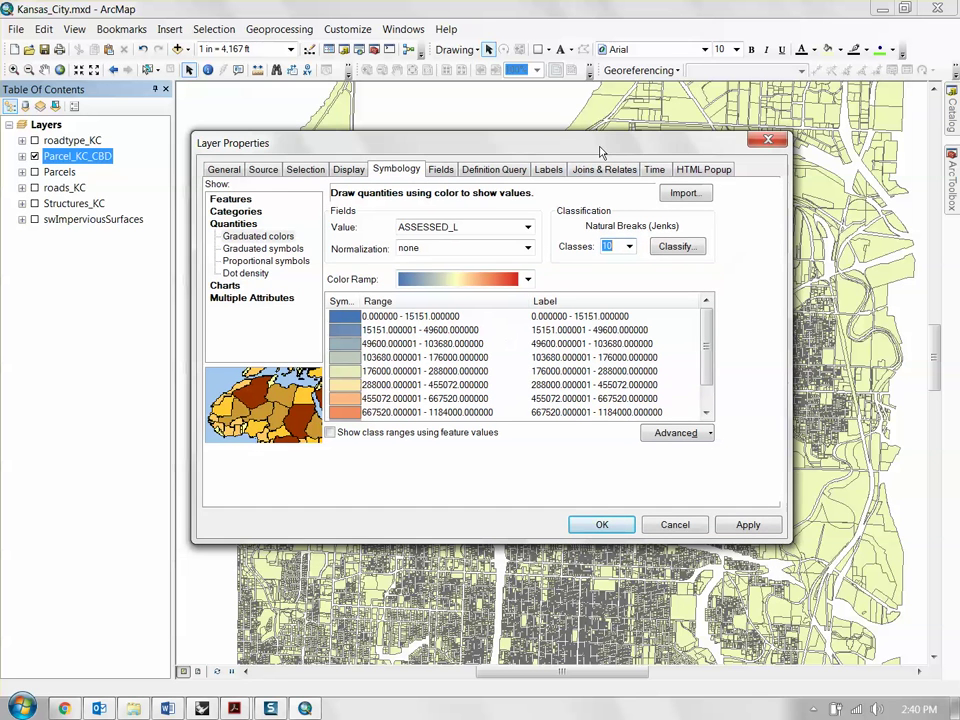
pyautogui.click(745, 525)
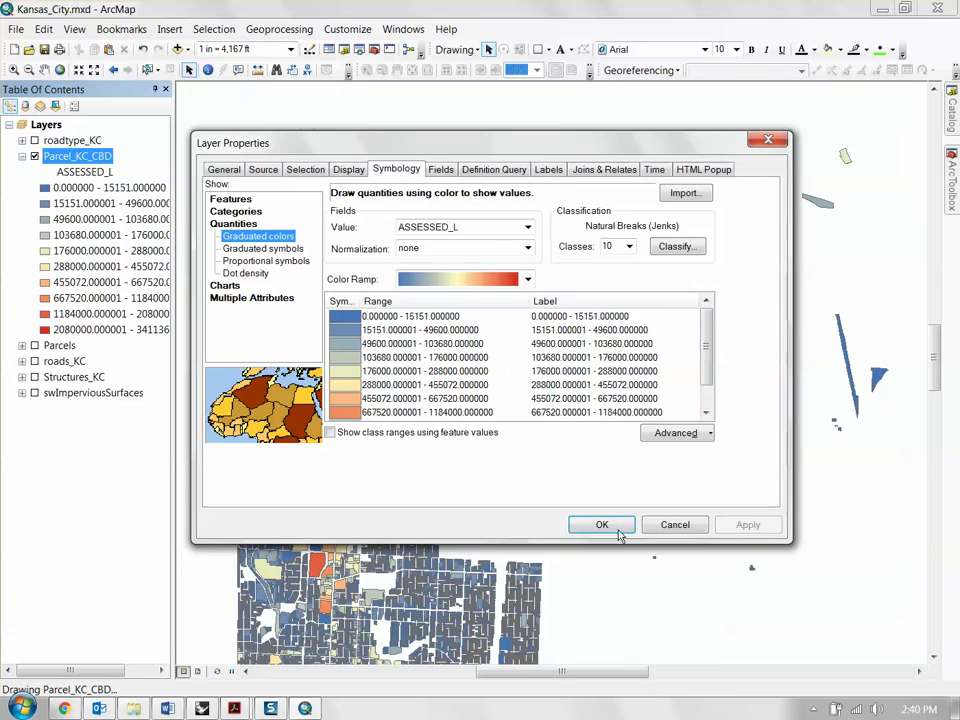
pyautogui.click(634, 525)
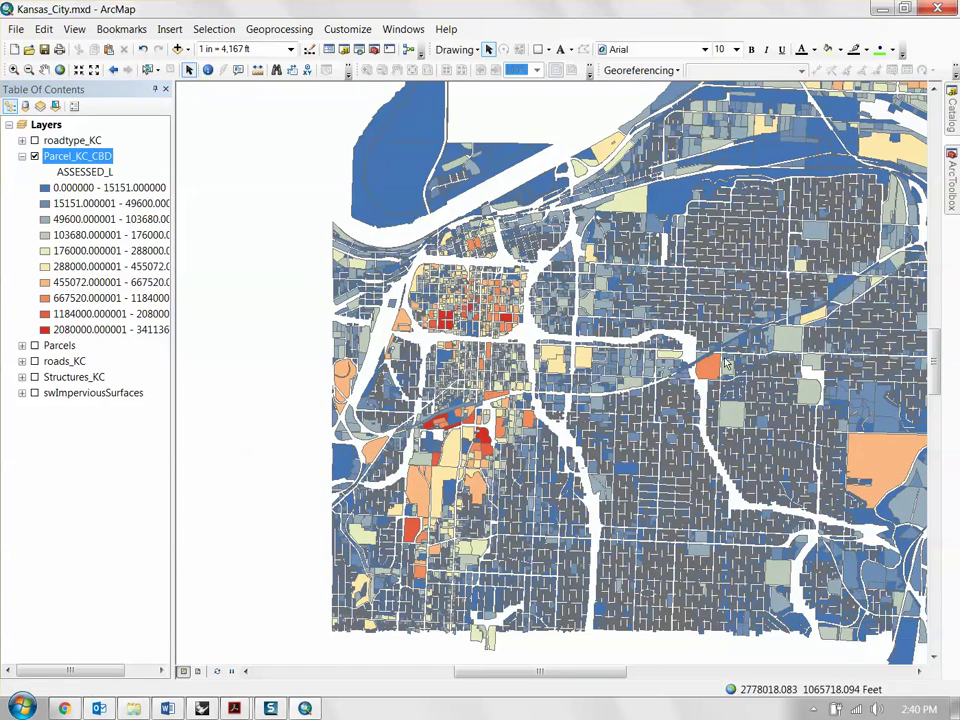
pyautogui.moveTo(683, 380); pyautogui.dragTo(625, 378)
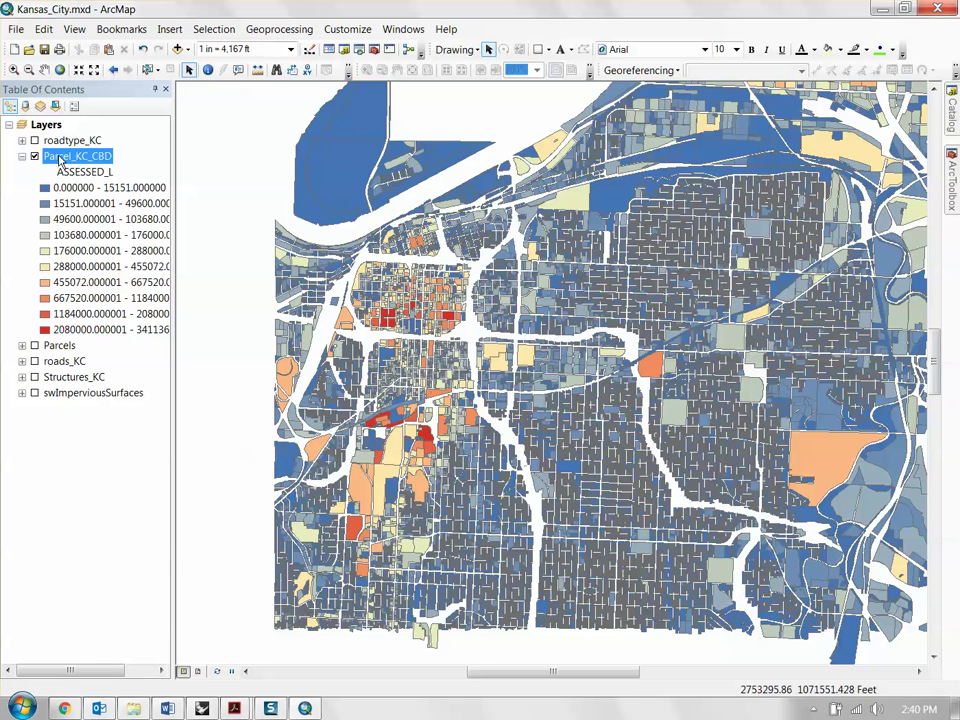
# Reopen the Parcel_KC_CBD symbology settings, and enable showing class ranges using feature values
pyautogui.doubleClick(60, 160)
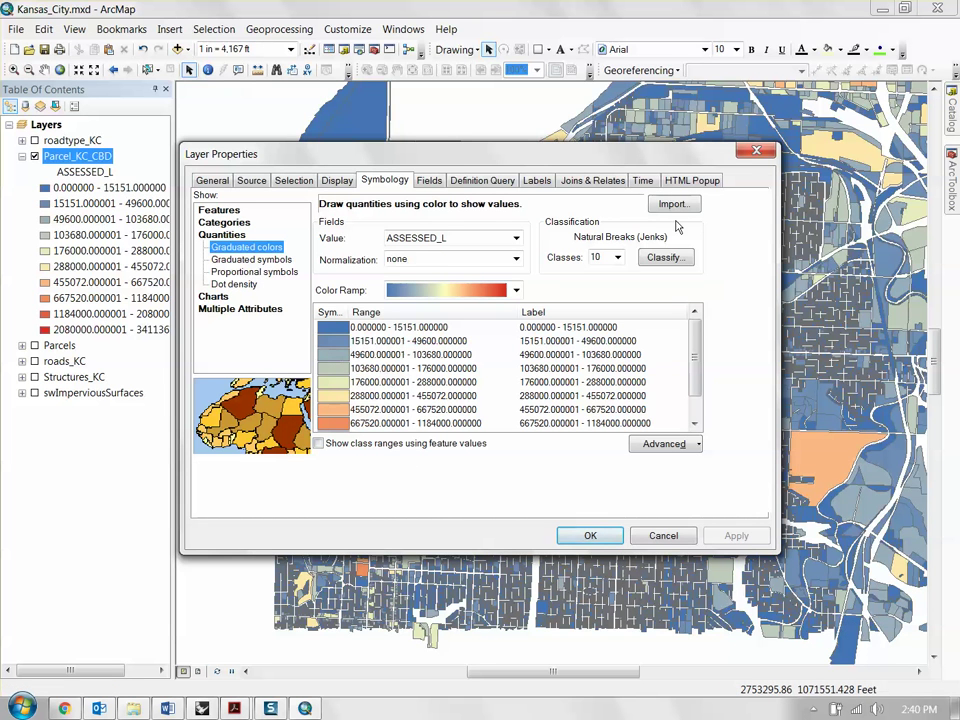
pyautogui.click(389, 330)
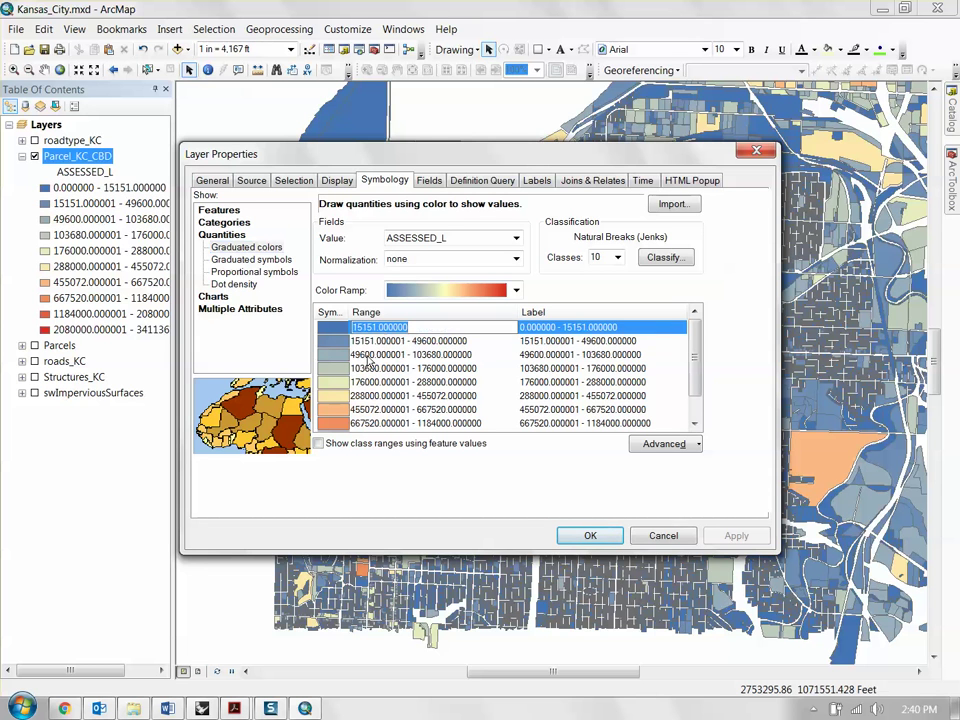
pyautogui.click(435, 382)
pyautogui.rightClick(435, 382)
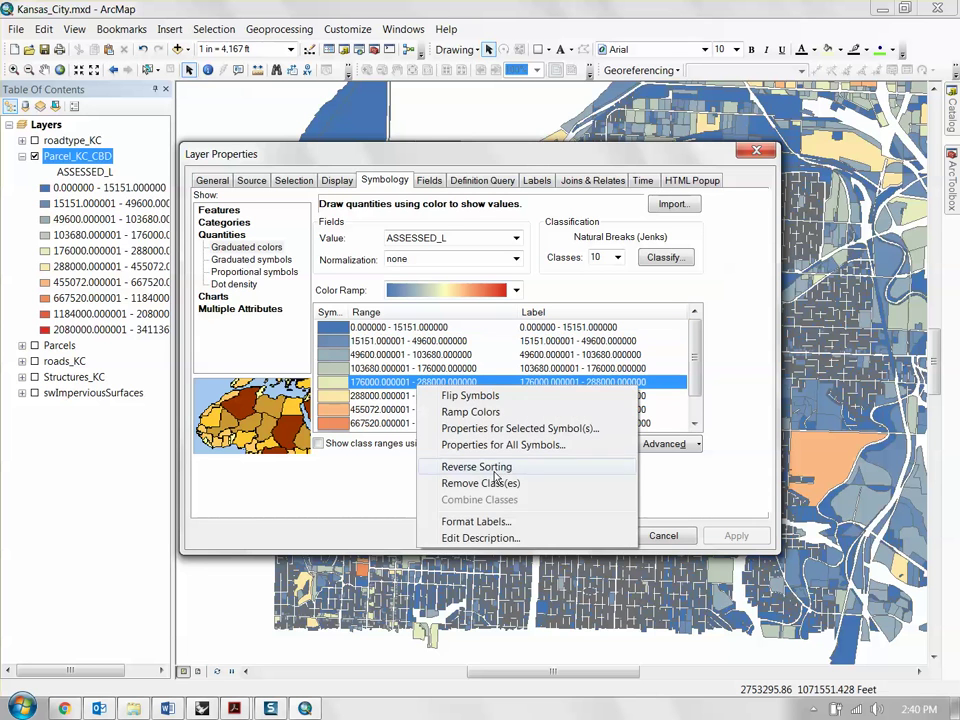
pyautogui.click(588, 410)
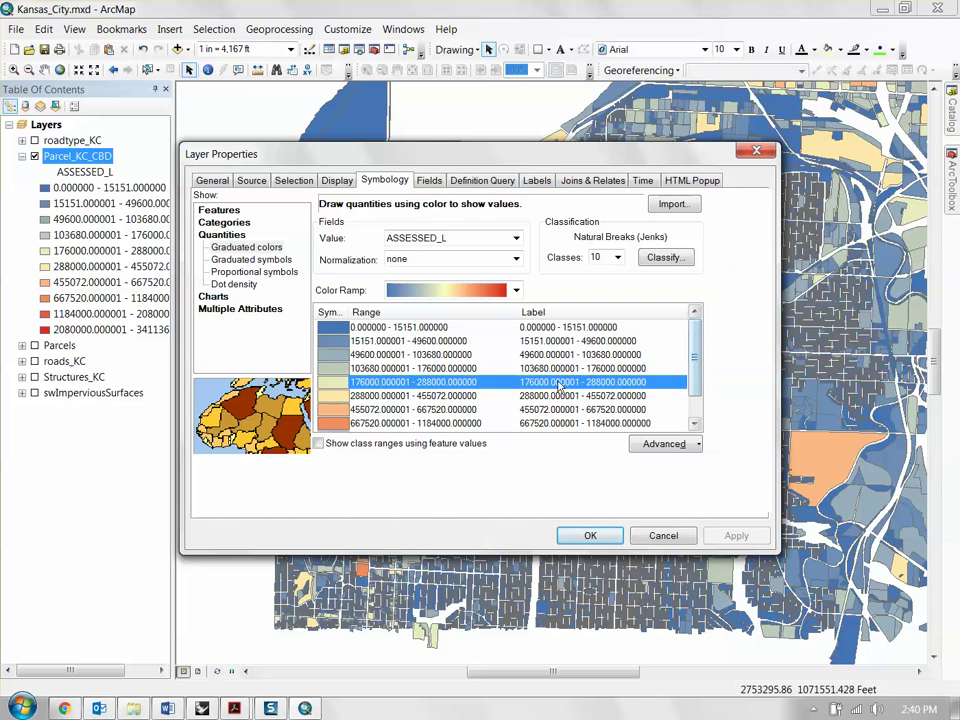
pyautogui.moveTo(390, 328); pyautogui.dragTo(370, 428)
pyautogui.rightClick(370, 428)
pyautogui.click(372, 392)
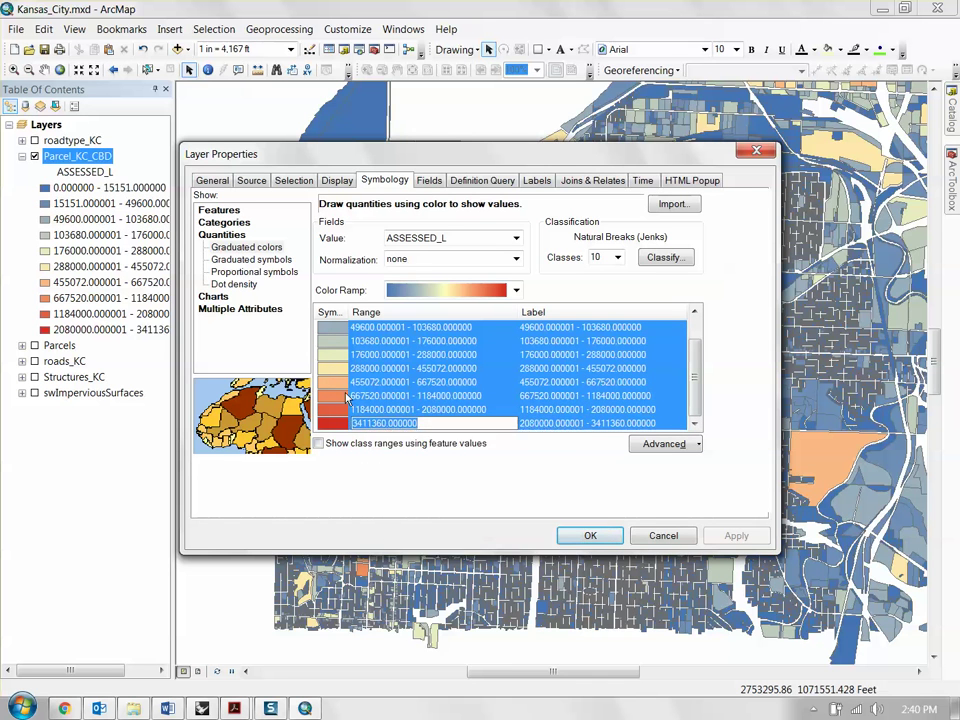
pyautogui.rightClick(372, 392)
pyautogui.click(440, 425)
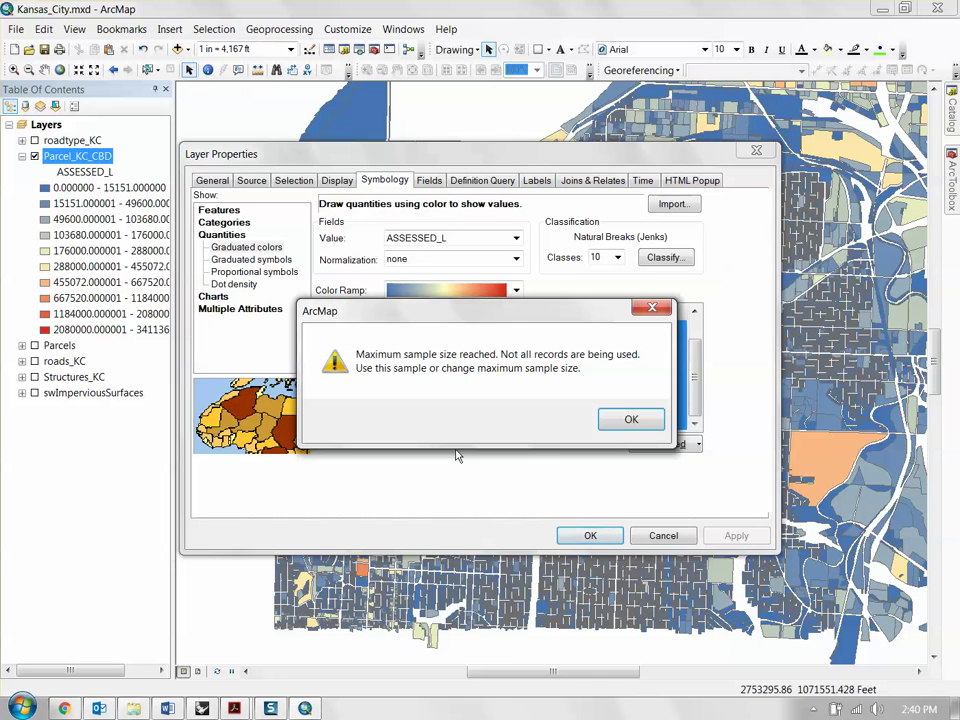
pyautogui.click(623, 420)
pyautogui.scroll(-1, 380, 335)
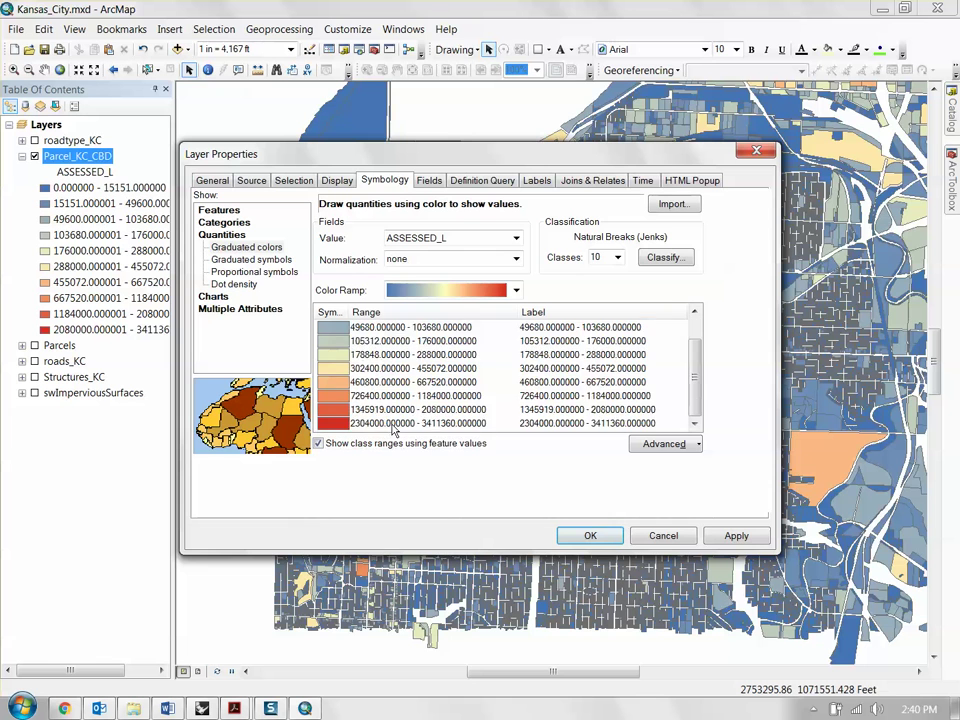
pyautogui.moveTo(380, 327); pyautogui.dragTo(450, 423)
pyautogui.rightClick(450, 420)
pyautogui.click(453, 470)
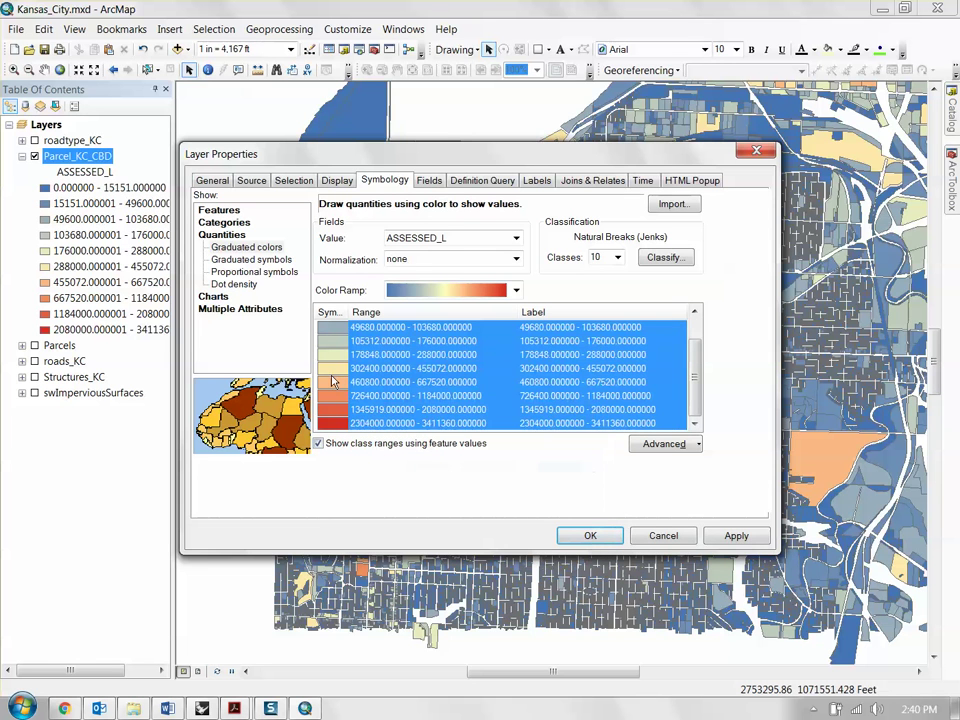
pyautogui.click(333, 374)
pyautogui.scroll(1, 476, 332)
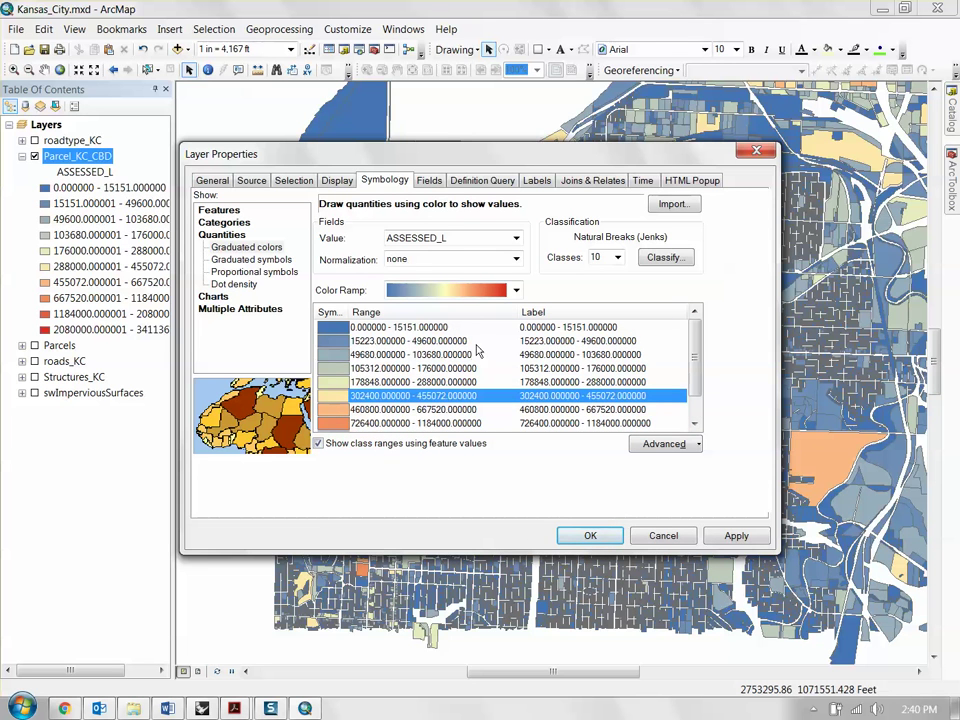
pyautogui.click(640, 444)
pyautogui.click(621, 483)
# Change the outline color of the symbol for the lowest ASSESSED_L class, 0 to 15151
pyautogui.click(345, 330)
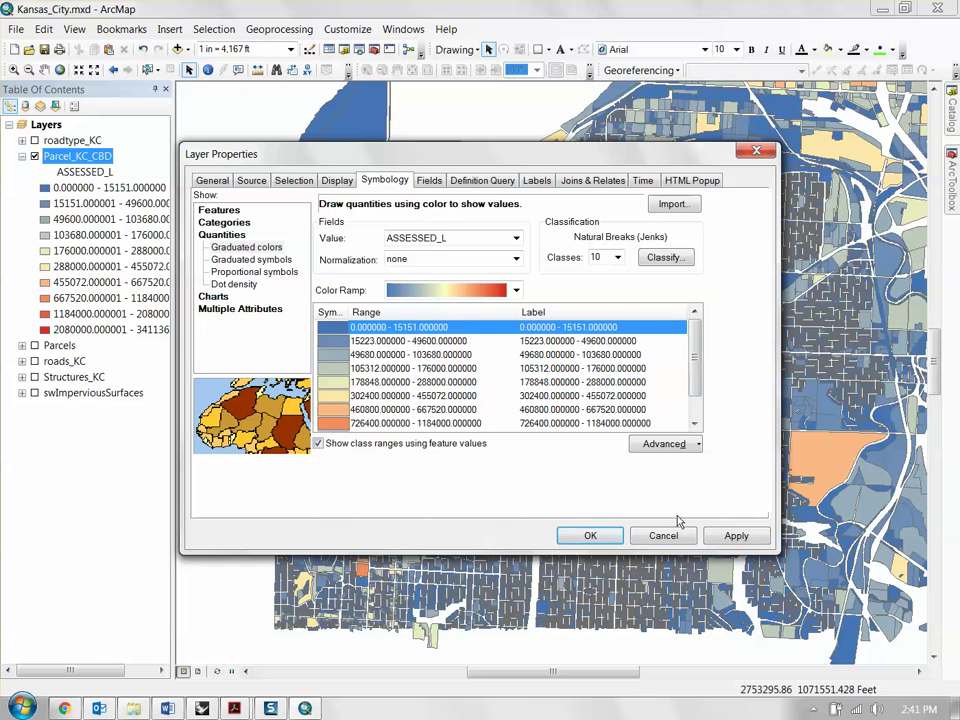
pyautogui.doubleClick(337, 328)
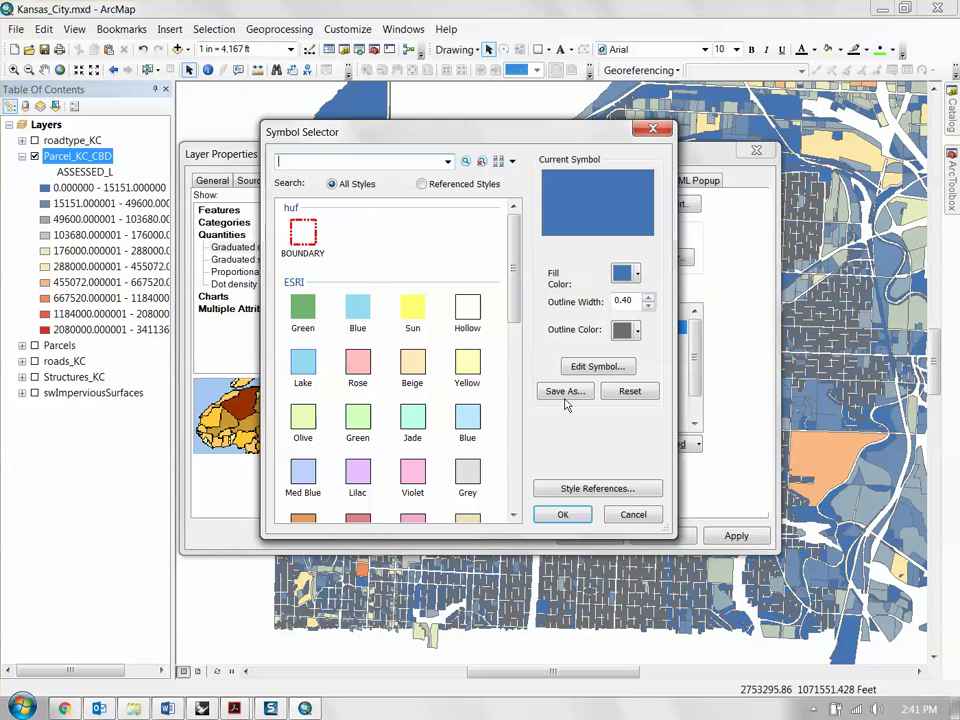
pyautogui.click(636, 330)
pyautogui.click(681, 351)
pyautogui.click(578, 521)
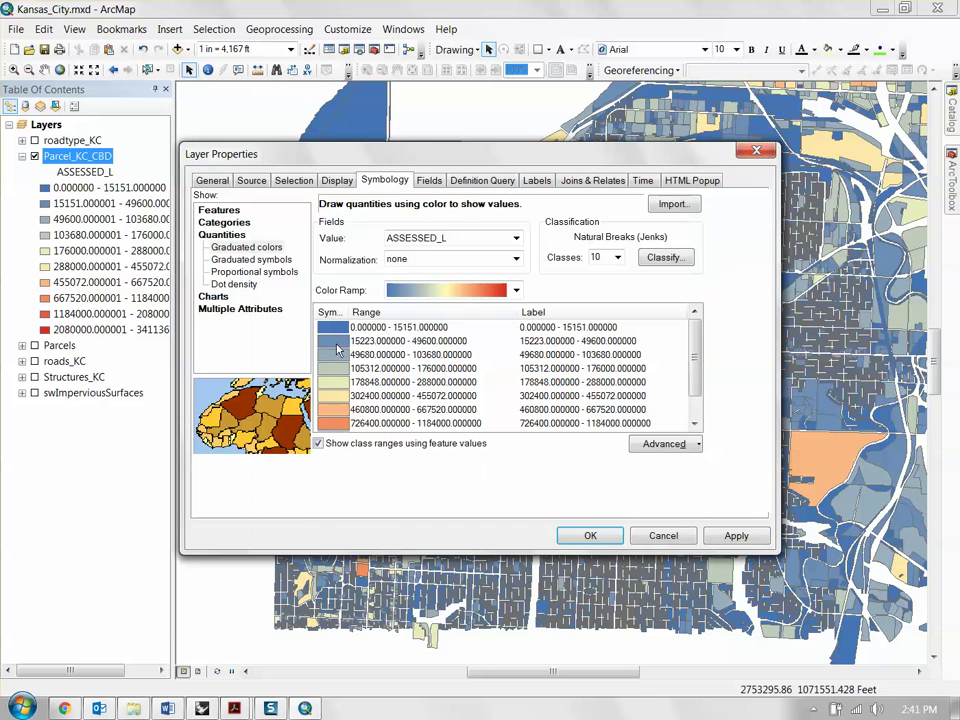
pyautogui.click(380, 341)
pyautogui.keyDown('shift'); pyautogui.click(380, 409); pyautogui.keyUp('shift')
pyautogui.rightClick(338, 394)
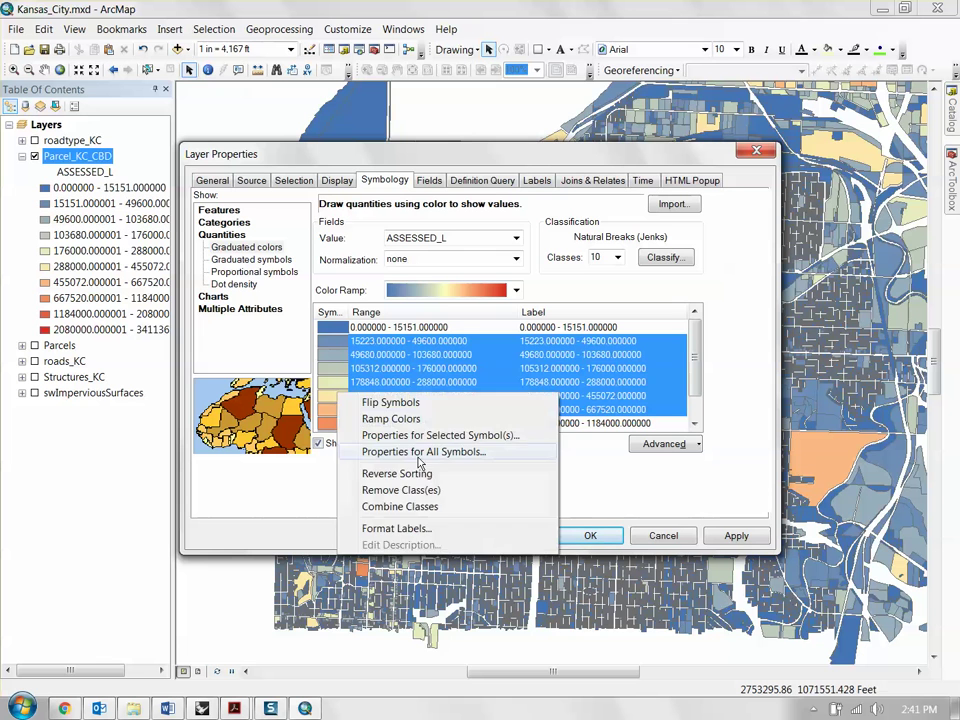
pyautogui.click(430, 449)
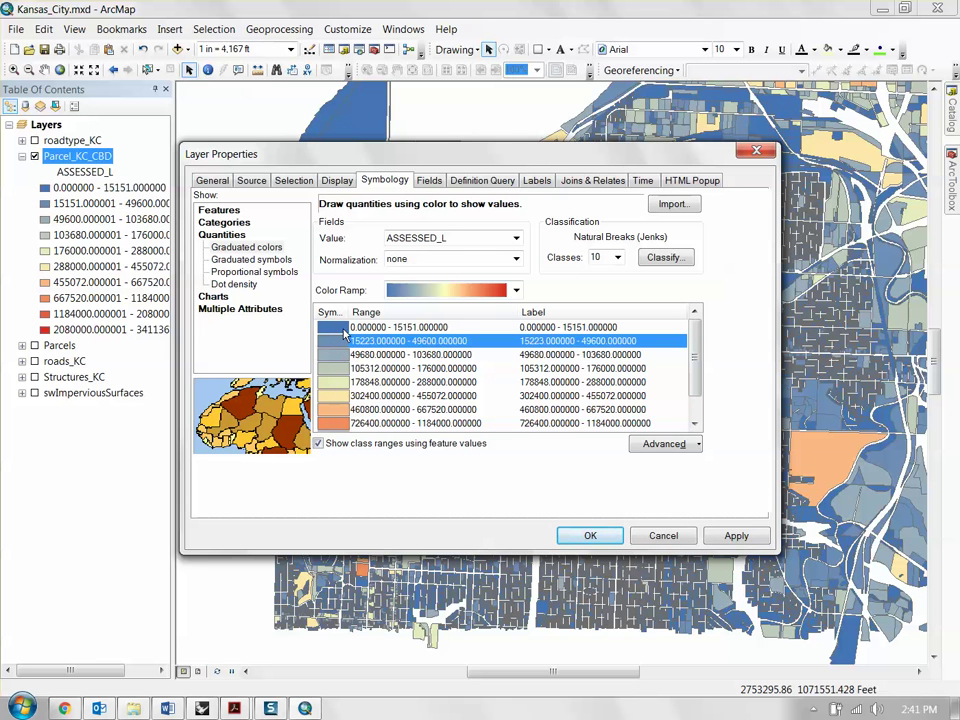
# Remove the outline color from the symbols of all ten ASSESSED_L classes, and apply the symbology to the map
pyautogui.moveTo(345, 327); pyautogui.dragTo(338, 421)
pyautogui.rightClick(338, 421)
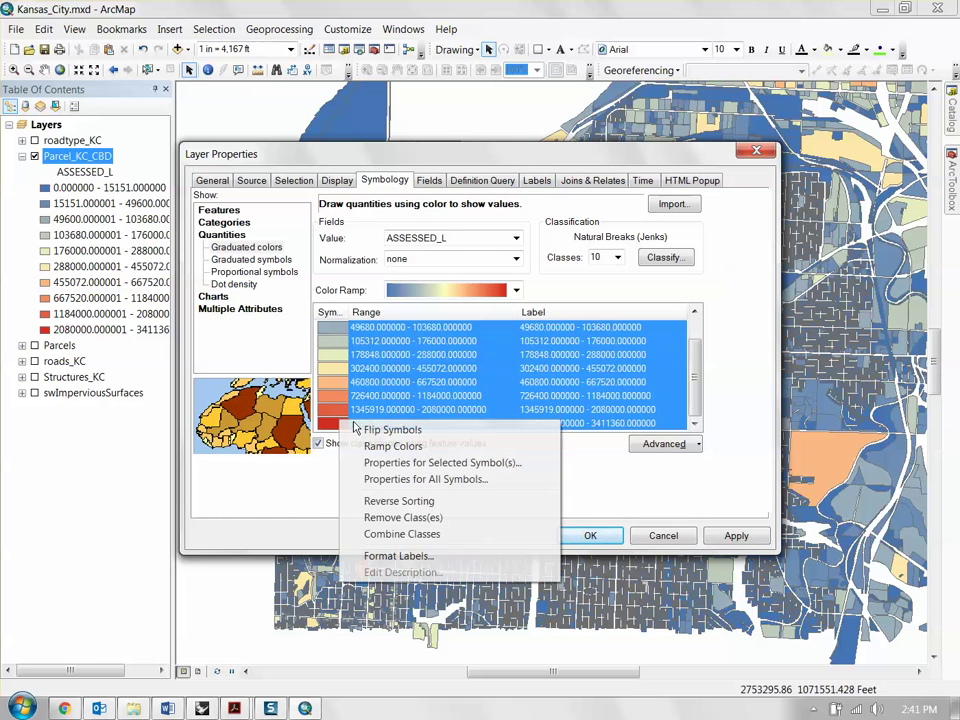
pyautogui.click(408, 462)
pyautogui.click(636, 330)
pyautogui.click(650, 352)
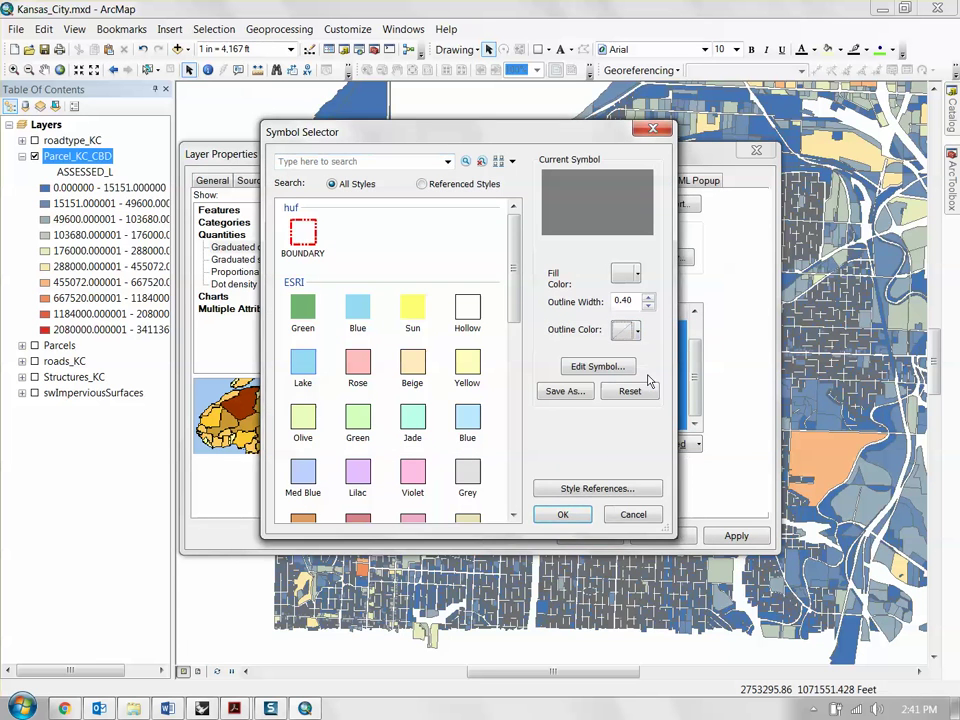
pyautogui.click(562, 514)
pyautogui.click(736, 536)
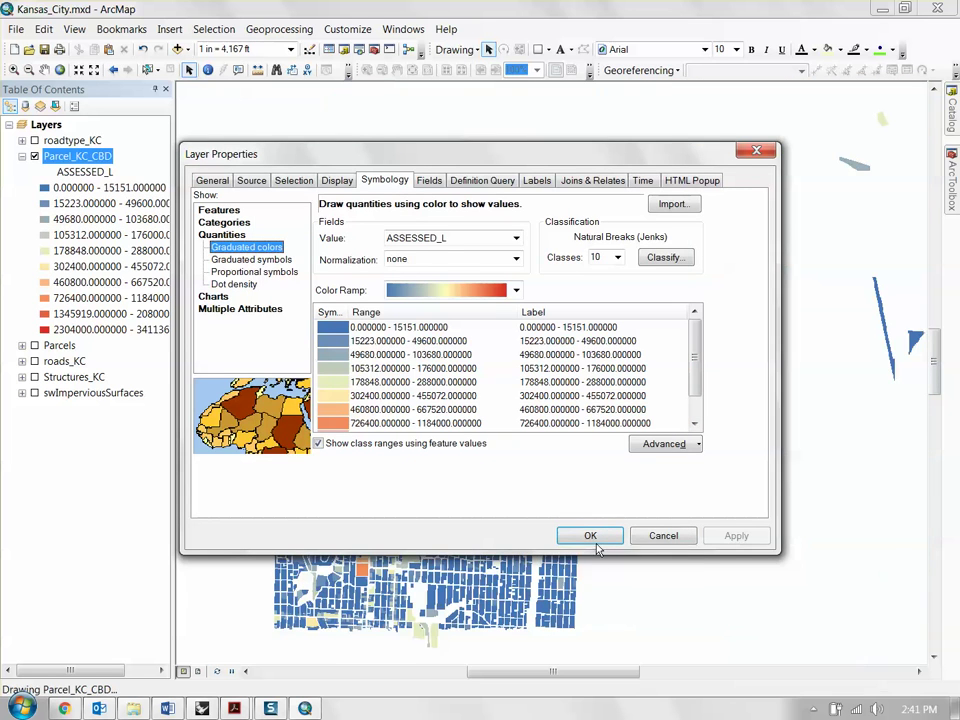
pyautogui.click(590, 536)
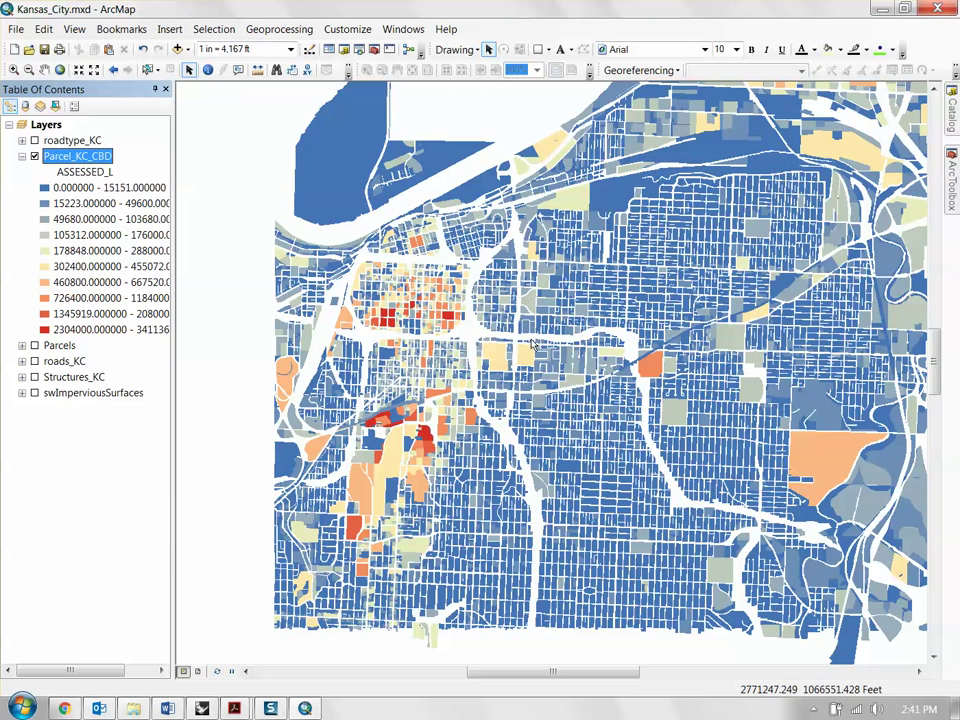
# Collapse the Parcel_KC_CBD legend and turn off the layer's visibility
pyautogui.press('Right')
pyautogui.press('Up')
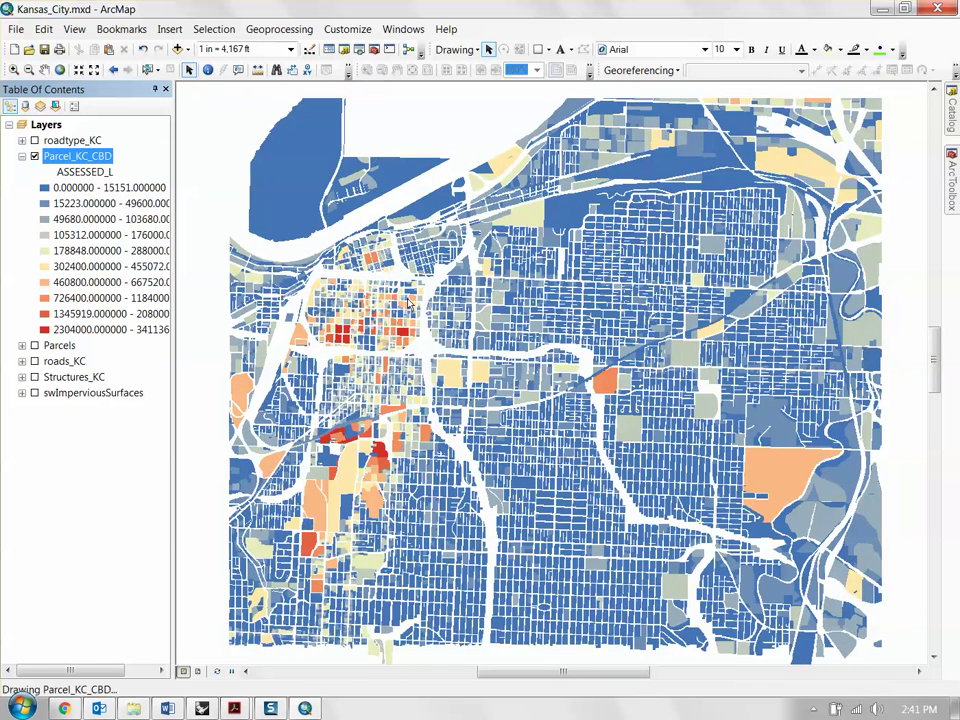
pyautogui.press('Right')
pyautogui.press('Up')
pyautogui.click(22, 156)
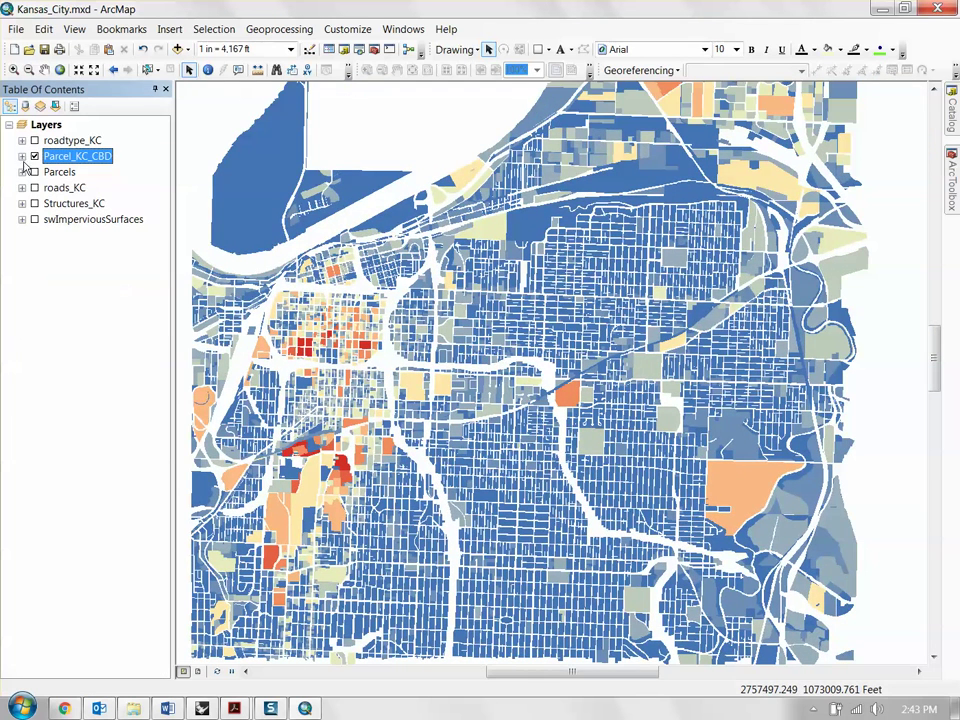
pyautogui.click(34, 157)
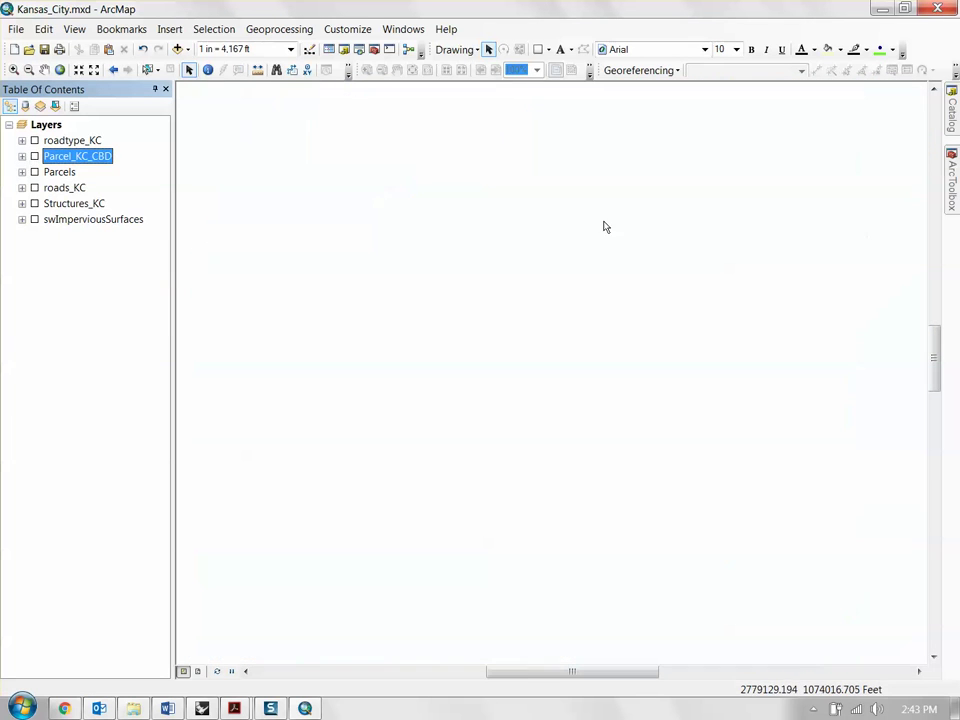
# Add the elevation raster ned19_n39x25_w094x75_mo_jacksonco_2006.img from the Kansas City data folder to the map
pyautogui.click(952, 115)
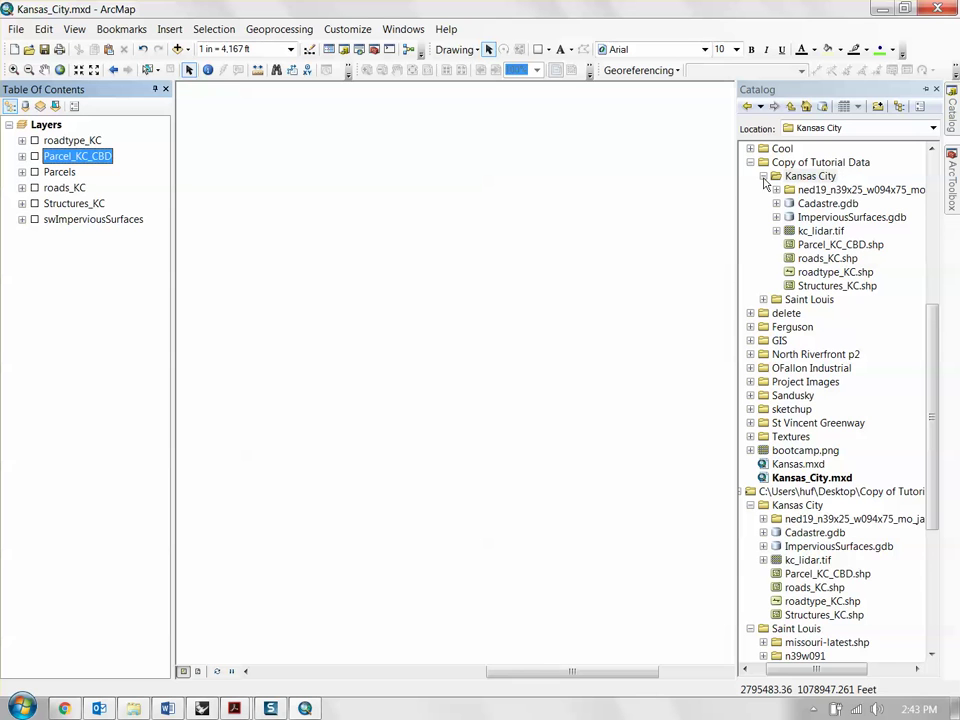
pyautogui.click(828, 194)
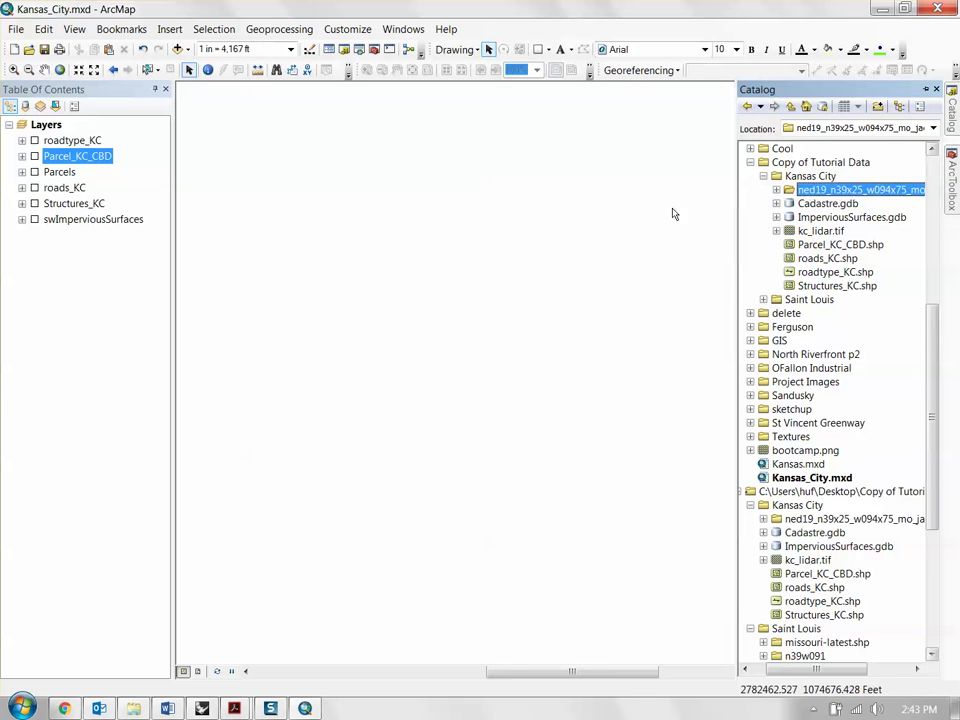
pyautogui.click(776, 189)
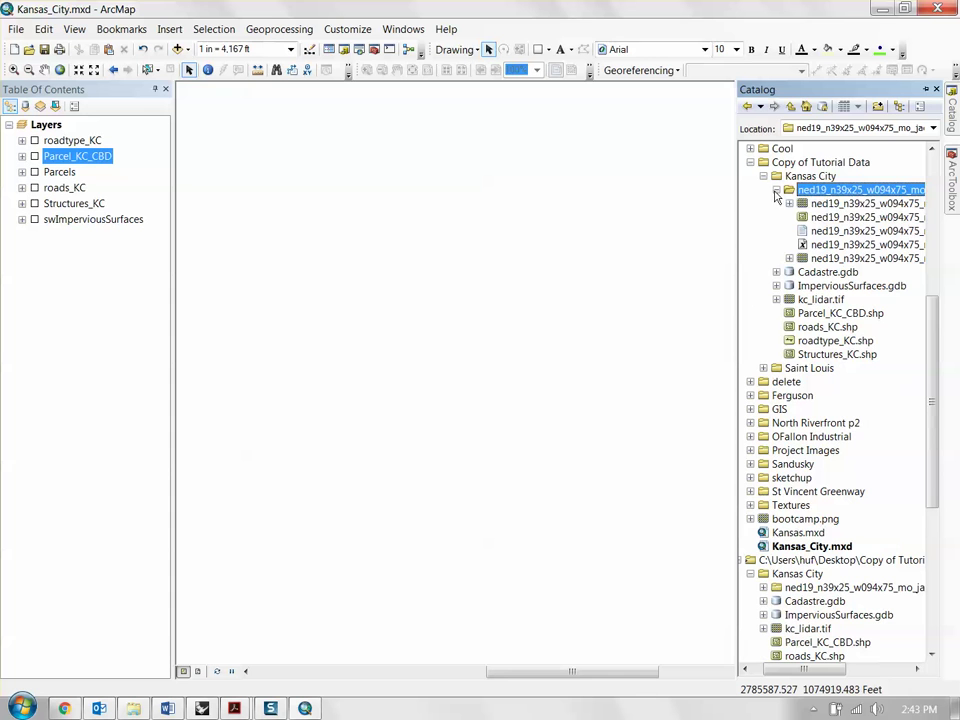
pyautogui.click(845, 205)
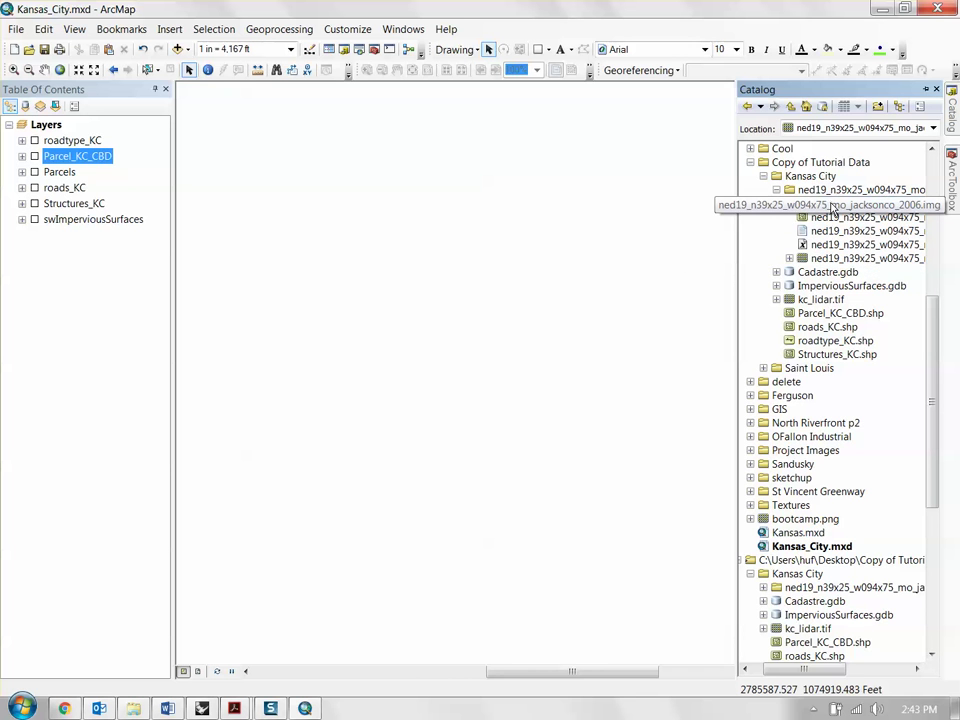
pyautogui.moveTo(843, 205)
pyautogui.mouseDown()
pyautogui.moveTo(596, 242)
pyautogui.moveTo(568, 315)
pyautogui.mouseUp()
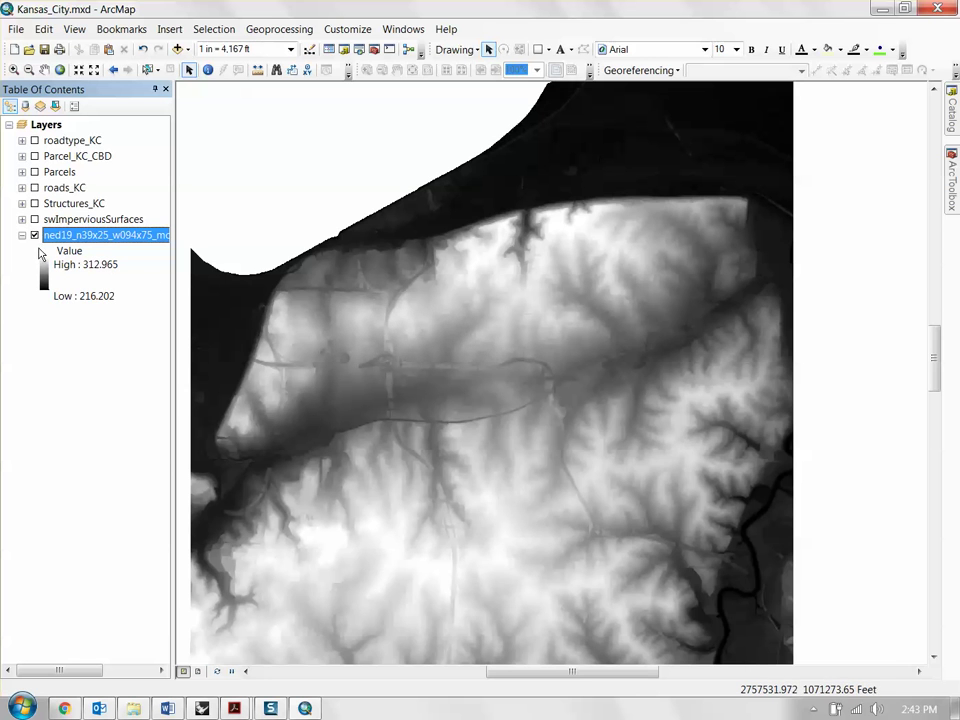
# Examine the elevation raster's overall coverage, its individual cells and the downtown terrain at several scales
pyautogui.scroll(1, 338, 262)
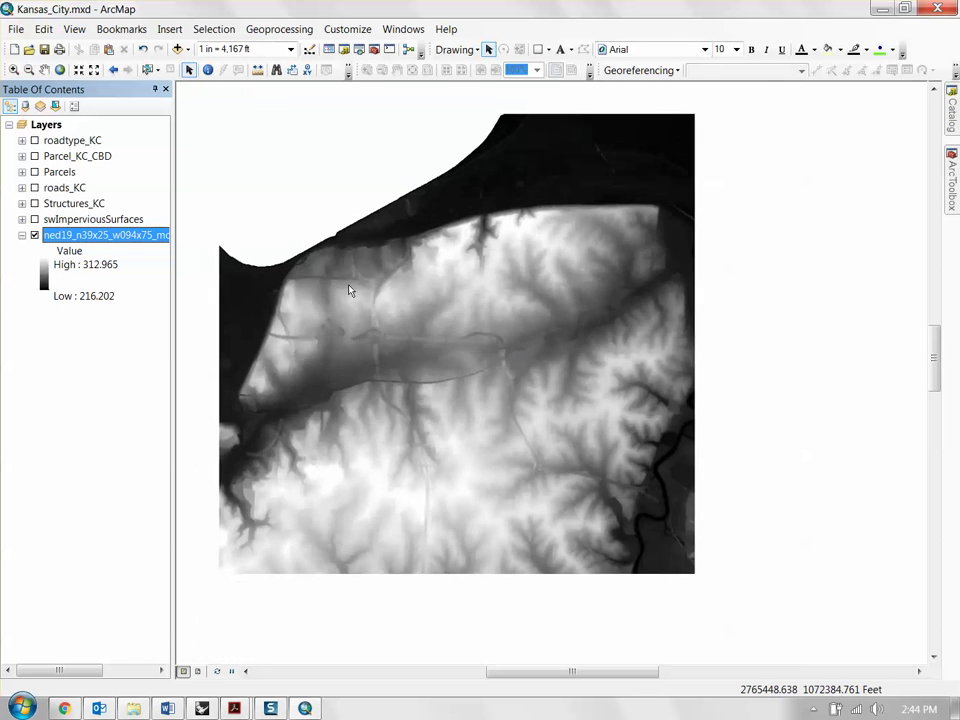
pyautogui.scroll(-5, 358, 274)
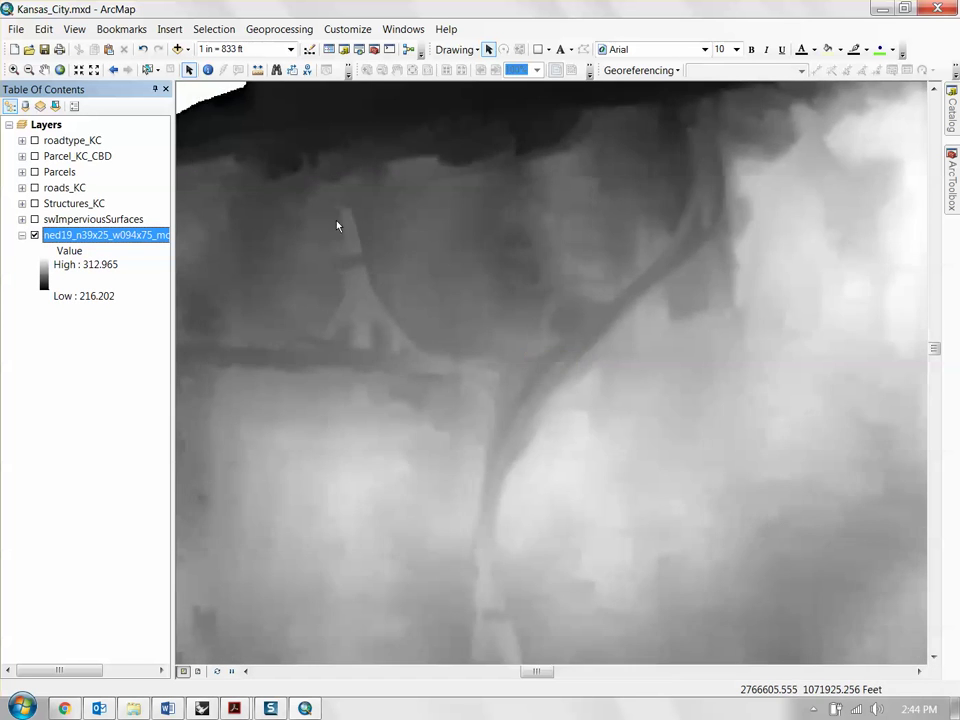
pyautogui.scroll(-7, 512, 272)
pyautogui.scroll(-4, 602, 220)
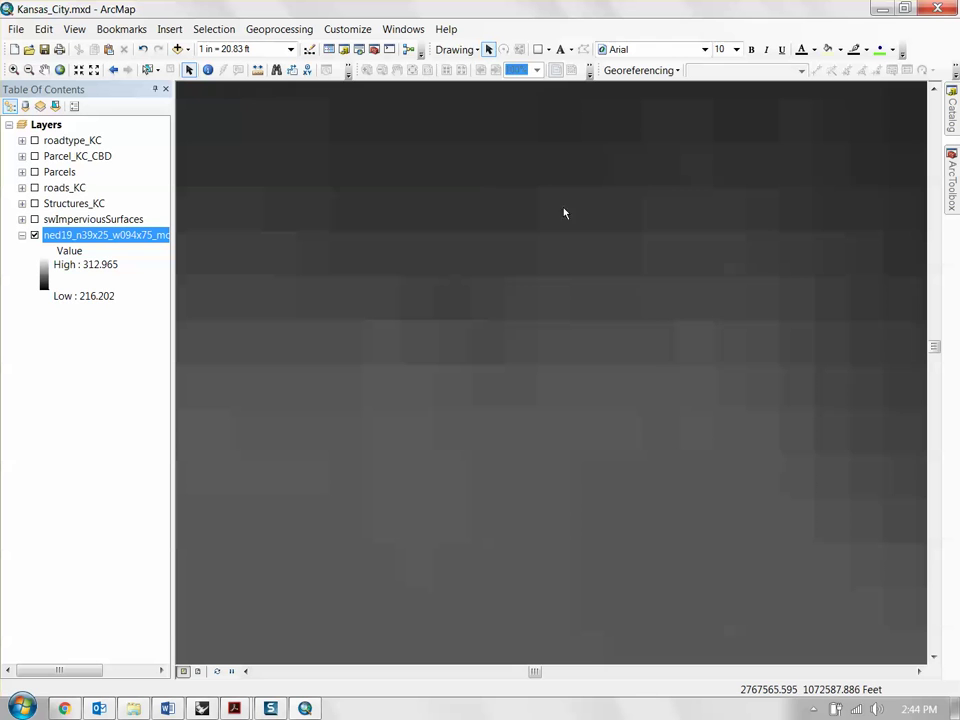
pyautogui.scroll(4, 553, 218)
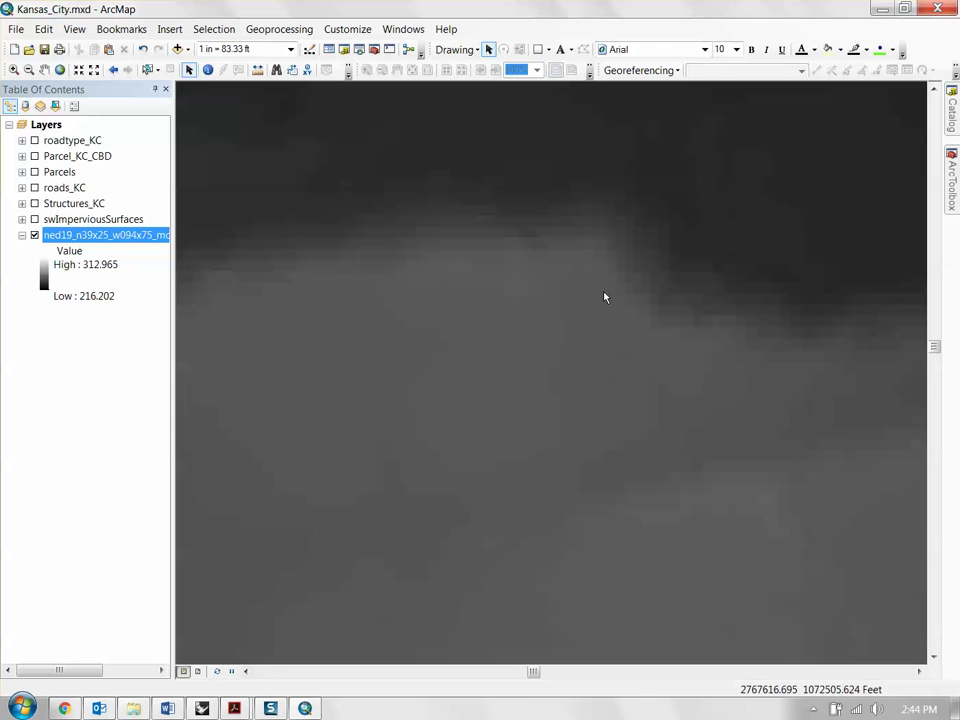
pyautogui.scroll(5, 612, 288)
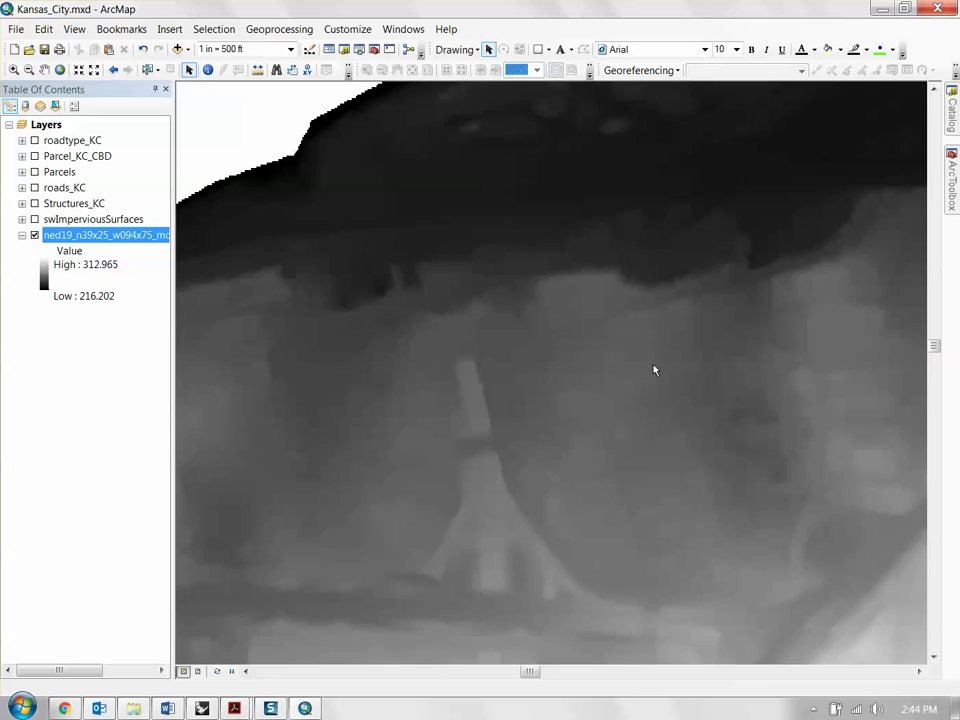
pyautogui.scroll(4, 628, 257)
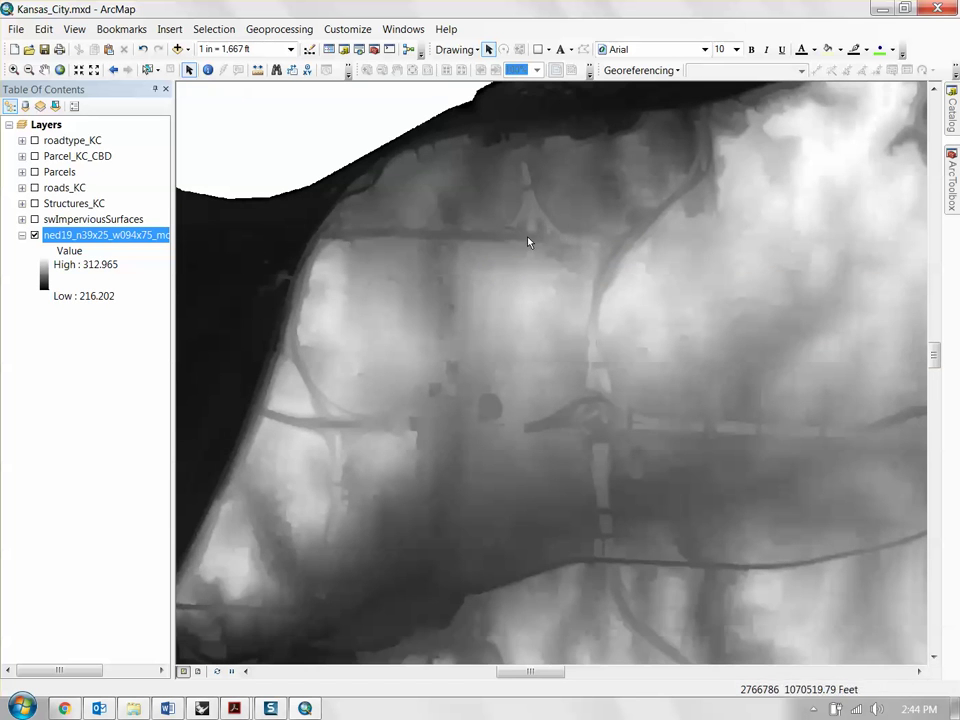
pyautogui.press('Right')
pyautogui.press('Up')
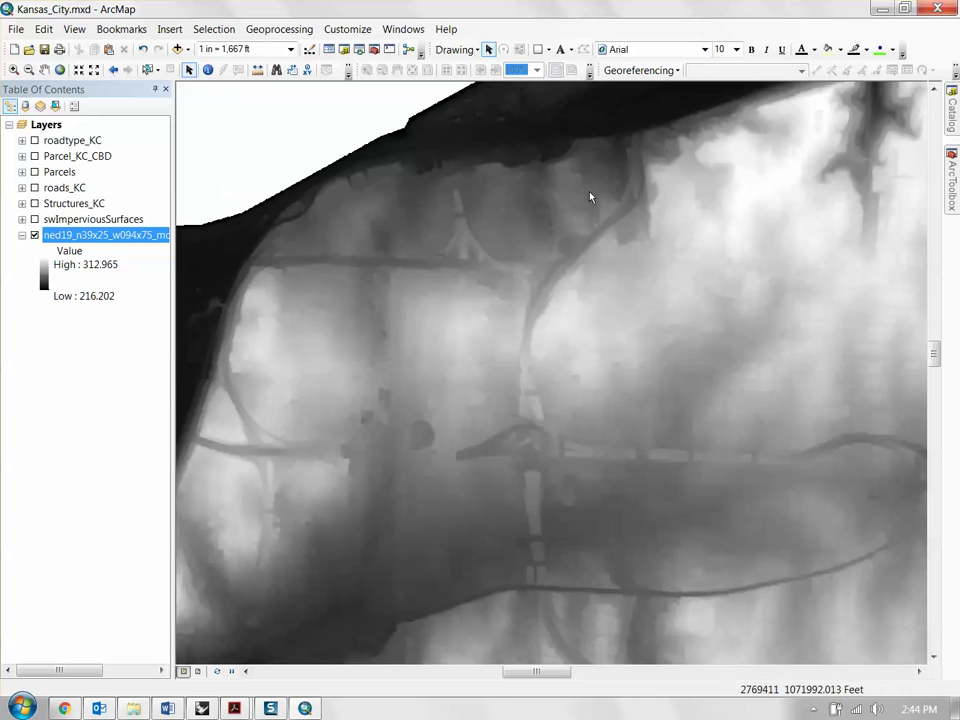
pyautogui.press('Down')
pyautogui.press('Left')
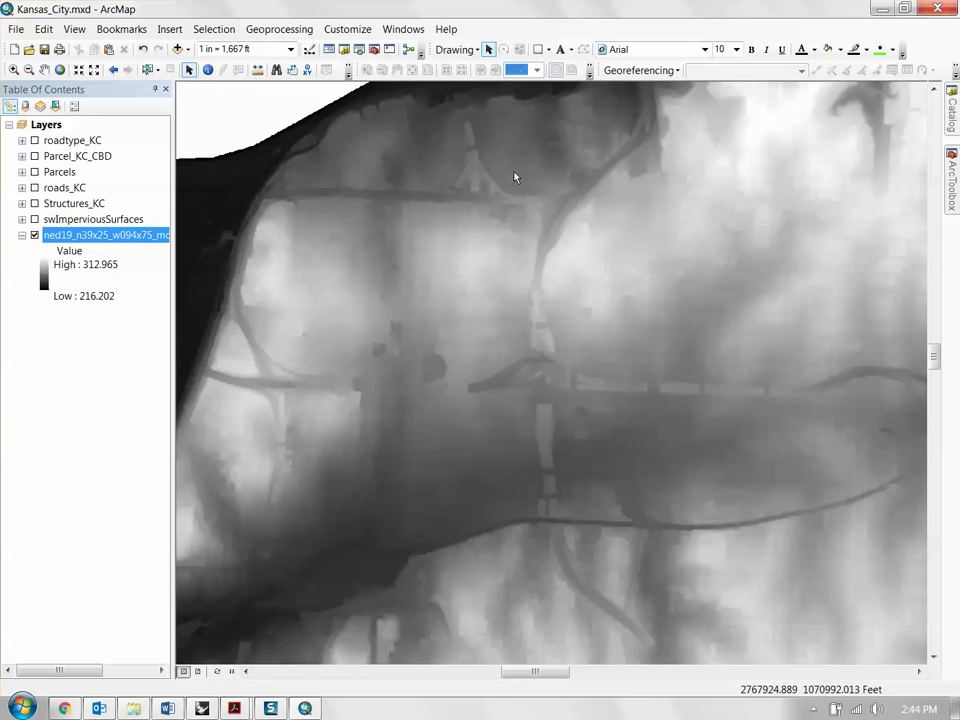
pyautogui.press('Down')
pyautogui.press('Left')
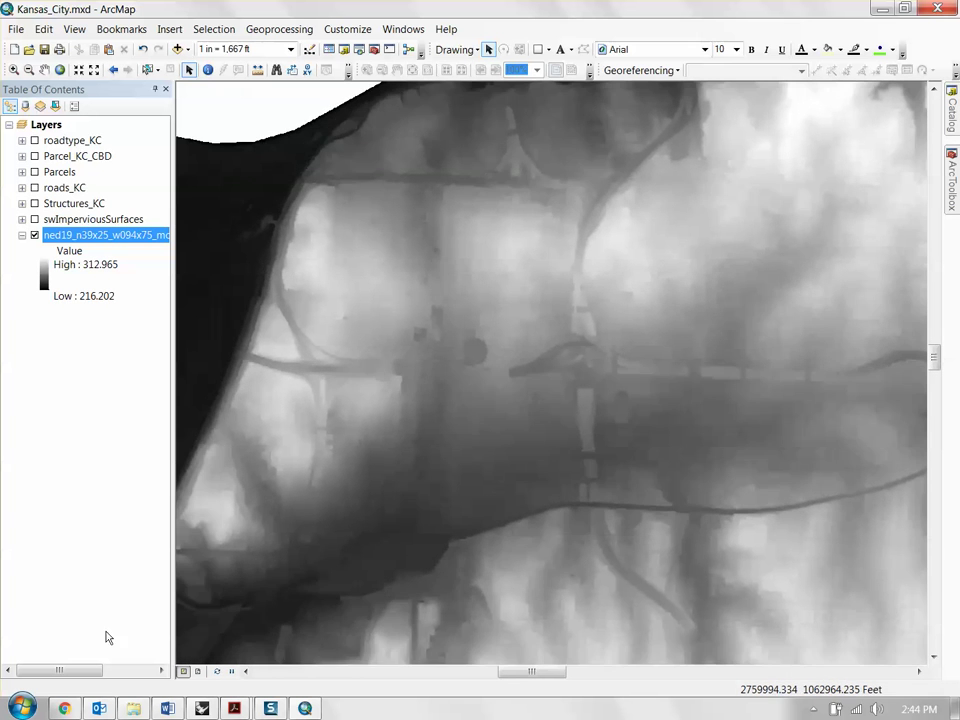
# Switch to the Chrome browser and open the National Map download site, viewer.nationalmap.gov/basic/, in a new tab
pyautogui.hotkey('alt', 'Tab')
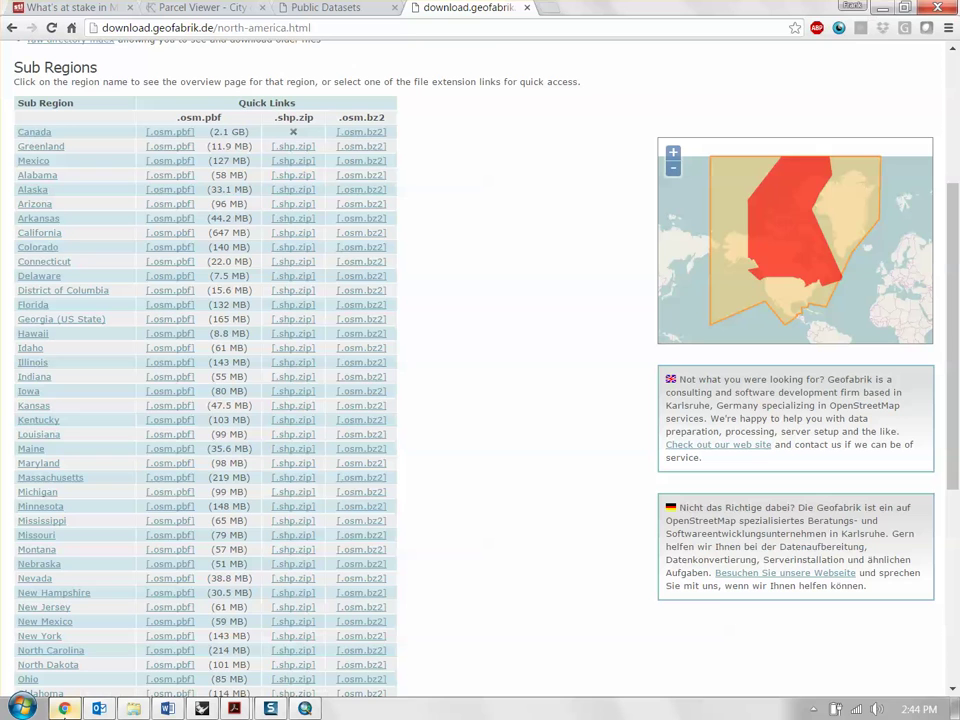
pyautogui.click(552, 10)
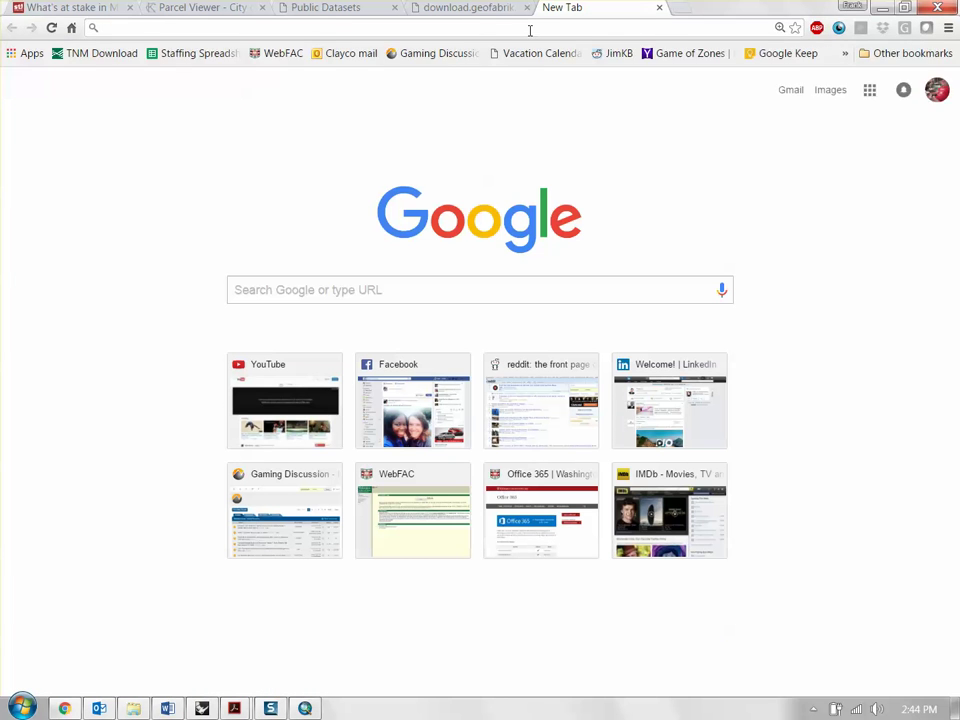
pyautogui.write('national')
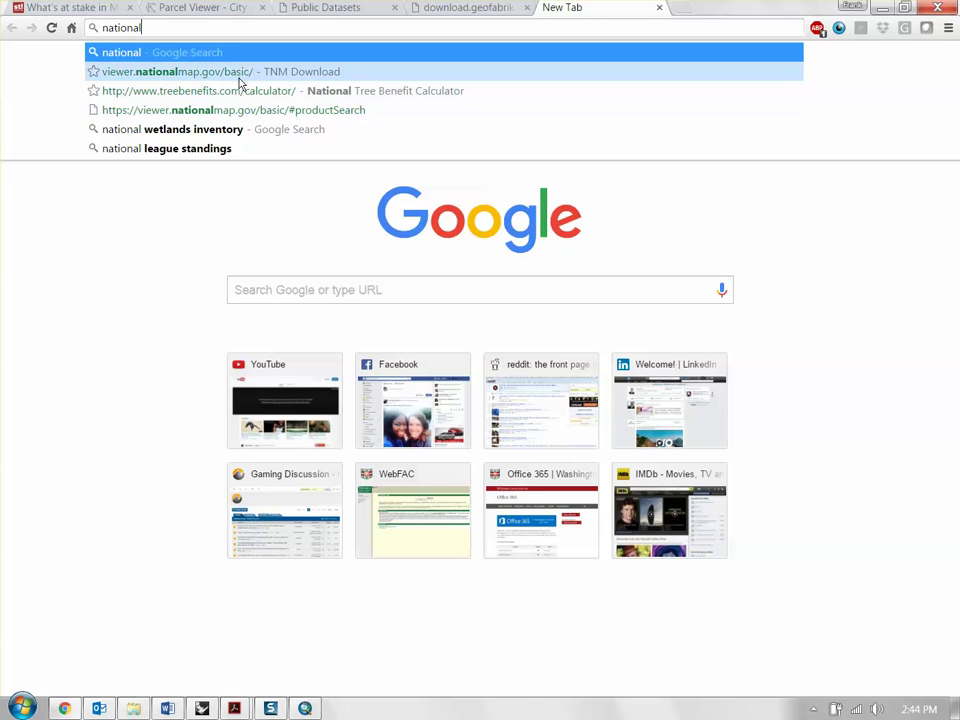
pyautogui.click(204, 73)
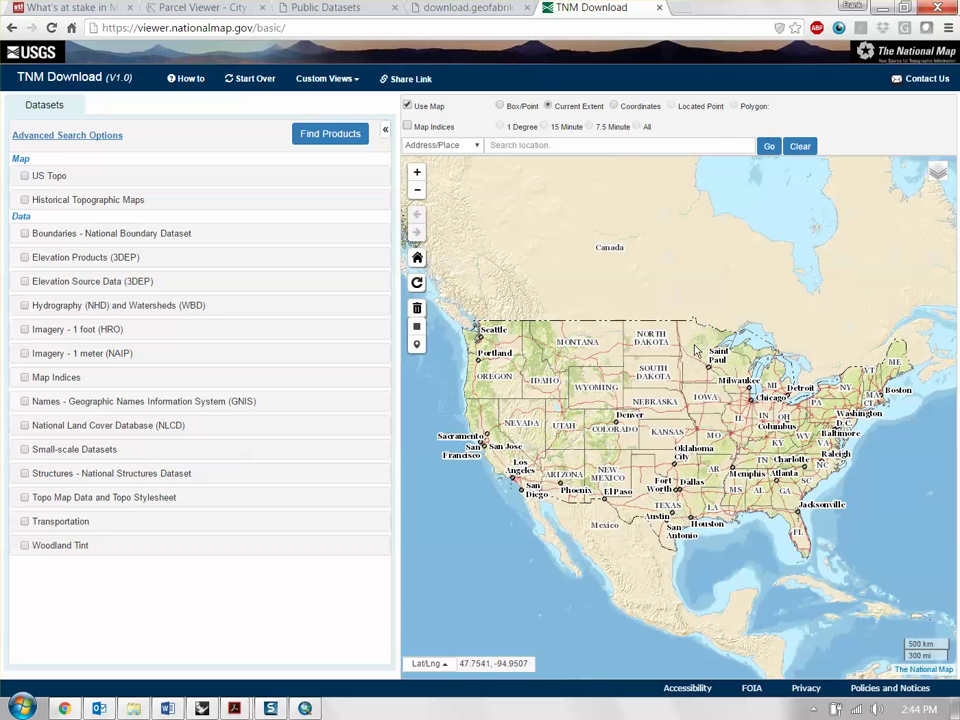
pyautogui.click(306, 708)
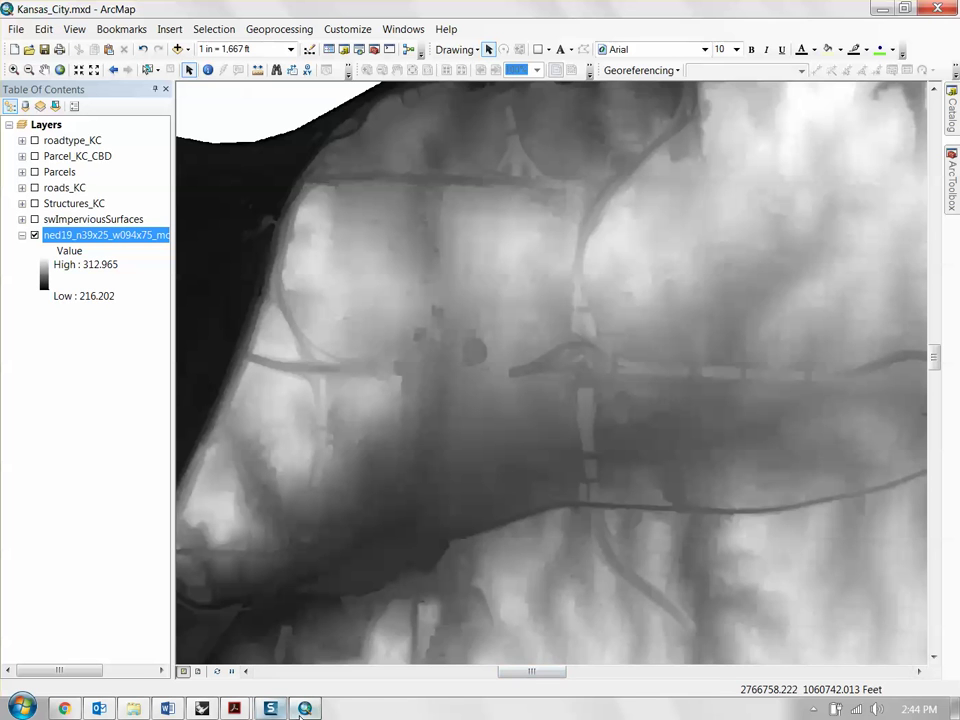
pyautogui.click(812, 709)
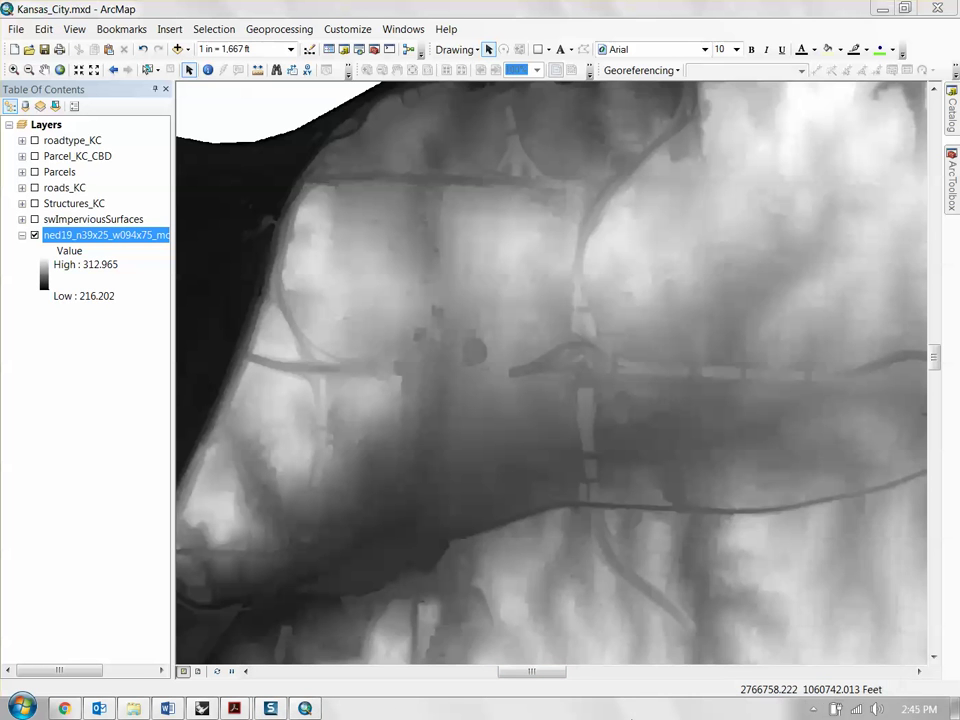
pyautogui.click(64, 708)
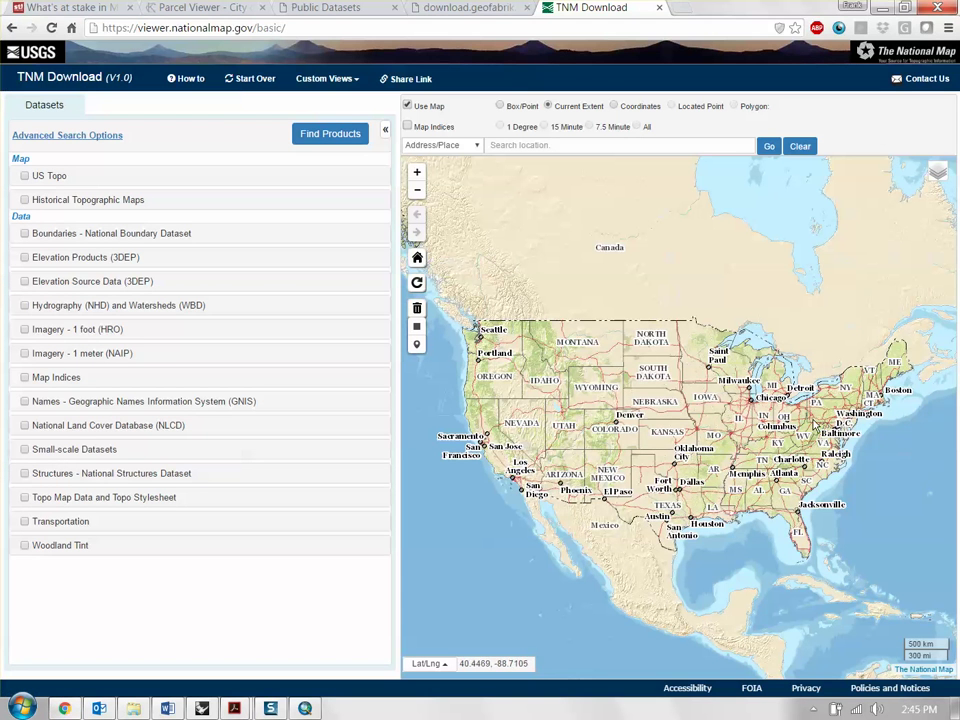
# Zoom the National Map download viewer's map in to the St. Louis area
pyautogui.scroll(1, 744, 441)
pyautogui.scroll(2, 744, 441)
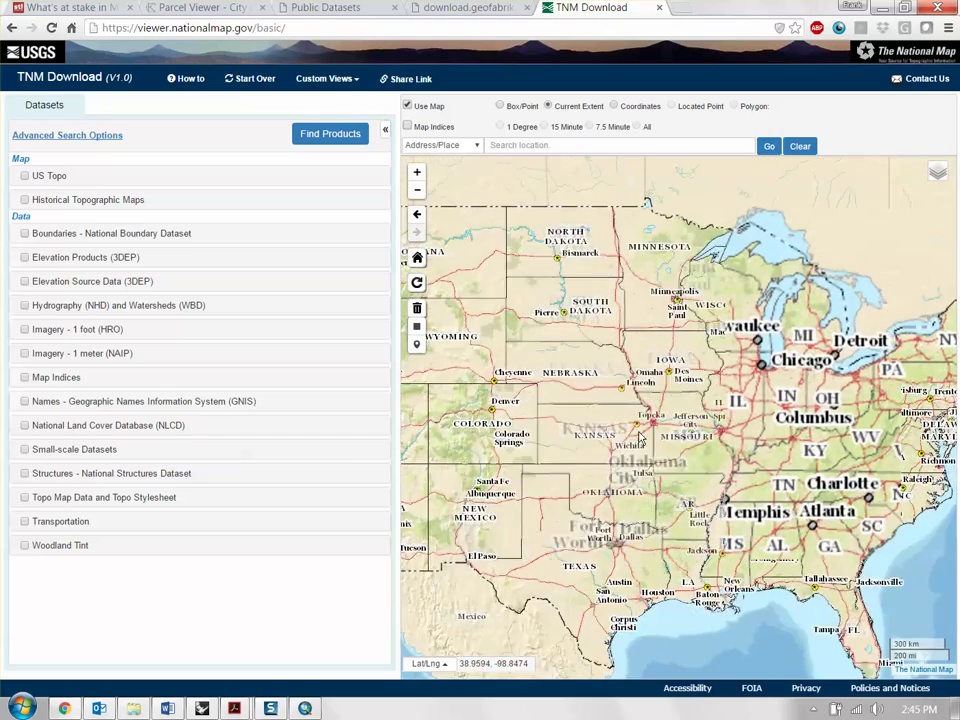
pyautogui.scroll(2, 858, 430)
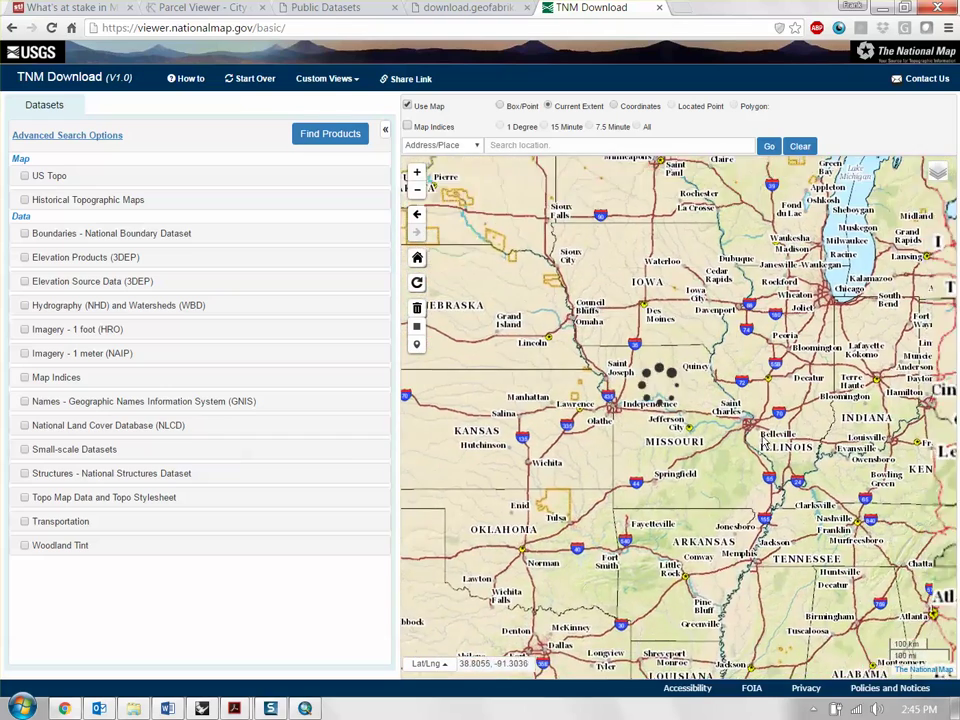
pyautogui.scroll(3, 714, 422)
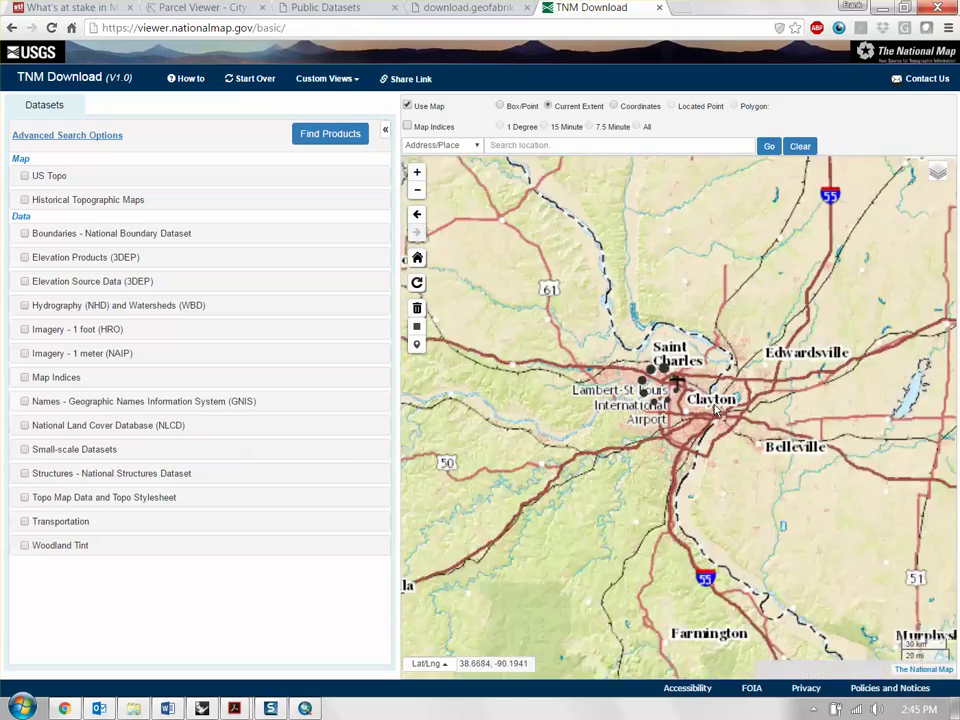
pyautogui.scroll(1, 754, 432)
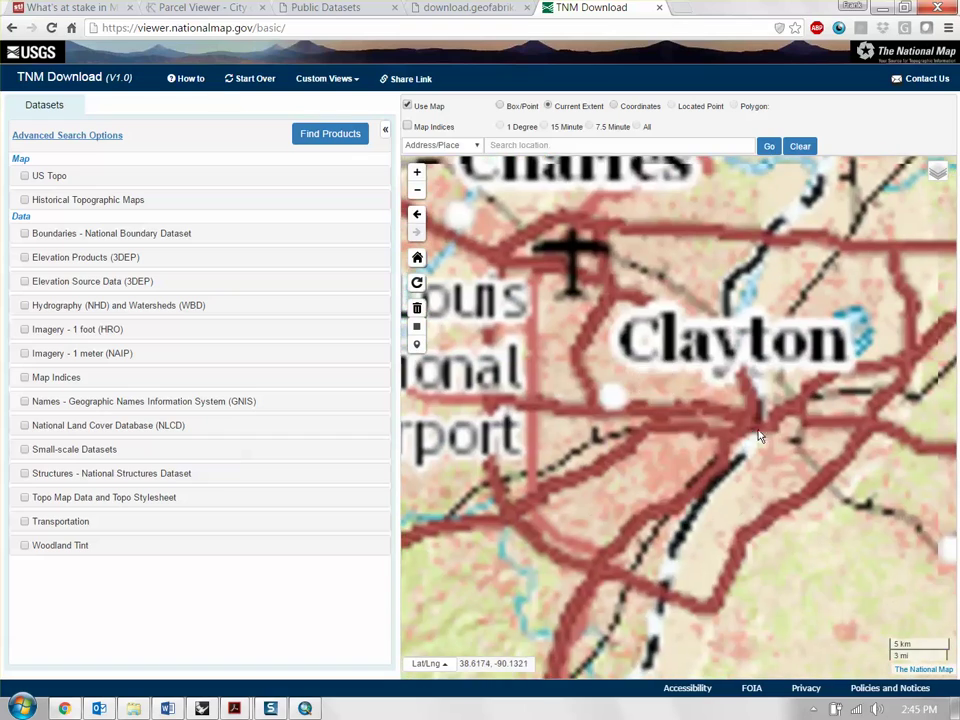
pyautogui.scroll(1, 762, 447)
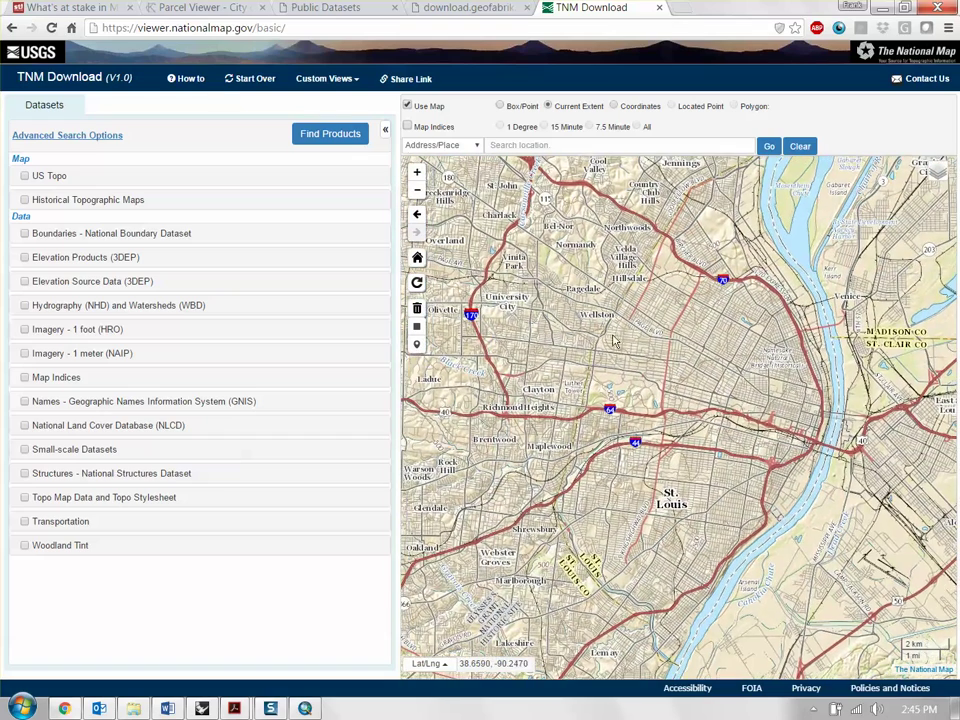
# Search Elevation Products (3DEP) for 1/3 and 1/9 arc-second DEMs in IMG format covering the current St. Louis map extent
pyautogui.click(26, 260)
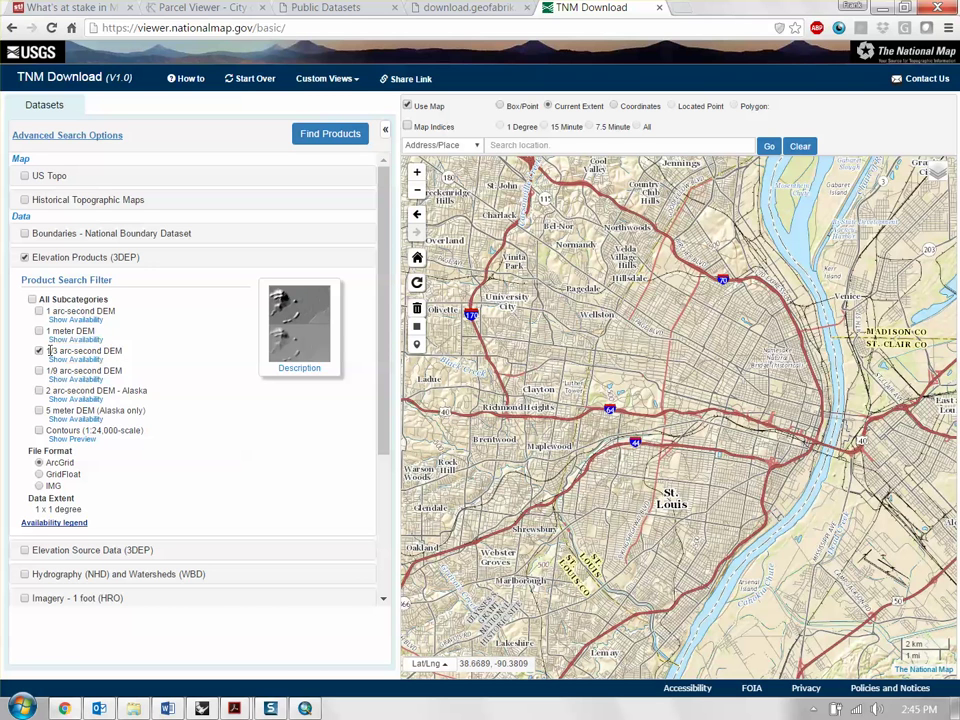
pyautogui.moveTo(46, 351); pyautogui.dragTo(130, 357)
pyautogui.moveTo(46, 371); pyautogui.dragTo(131, 369)
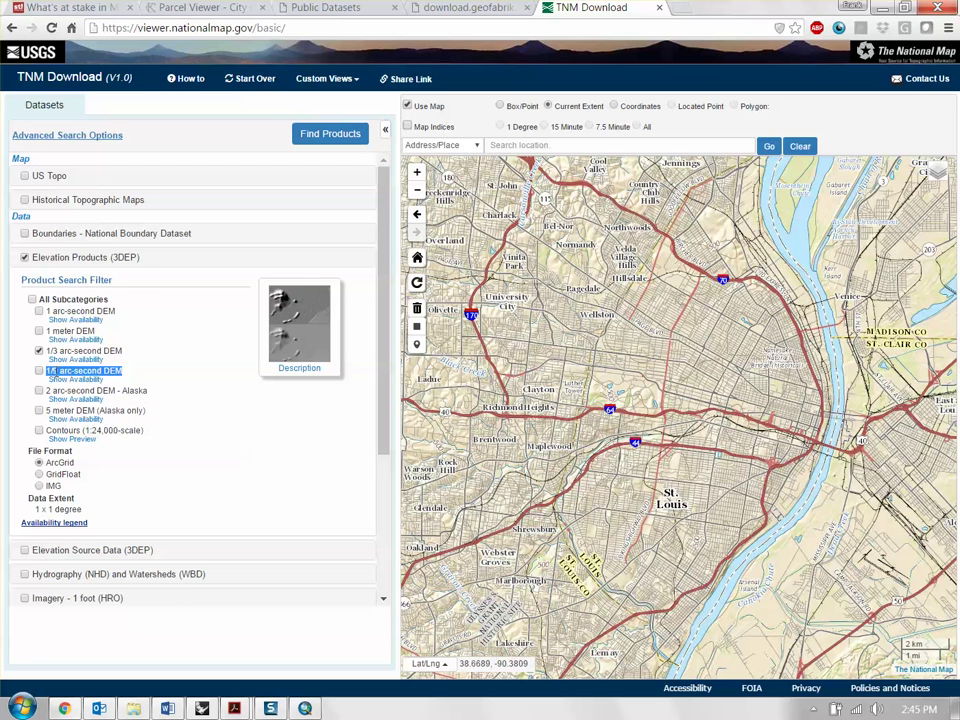
pyautogui.click(65, 372)
pyautogui.click(40, 372)
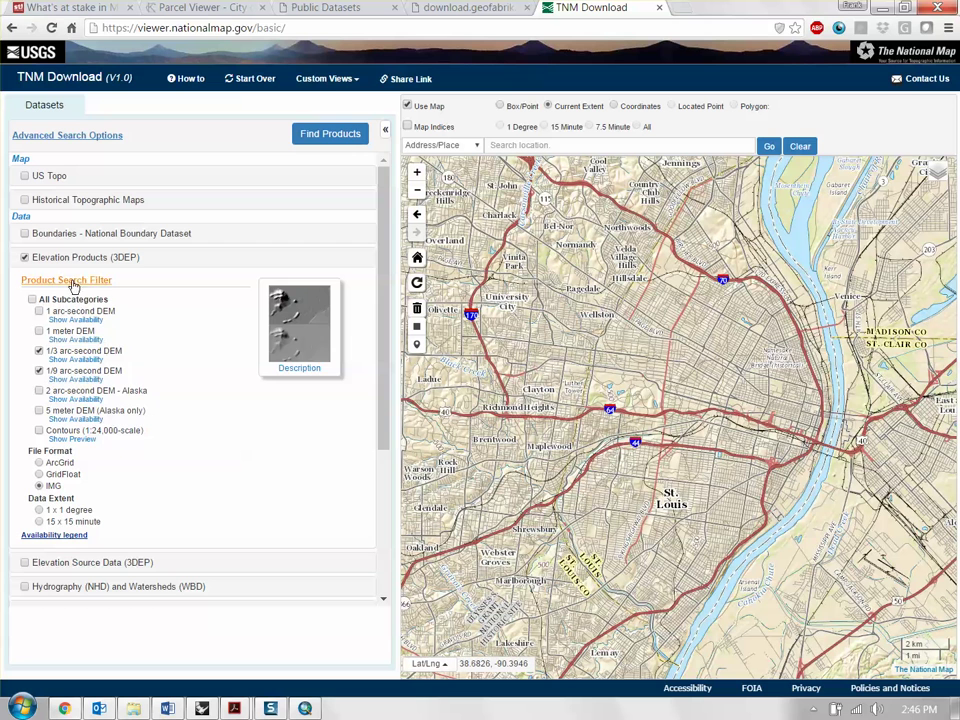
pyautogui.click(327, 134)
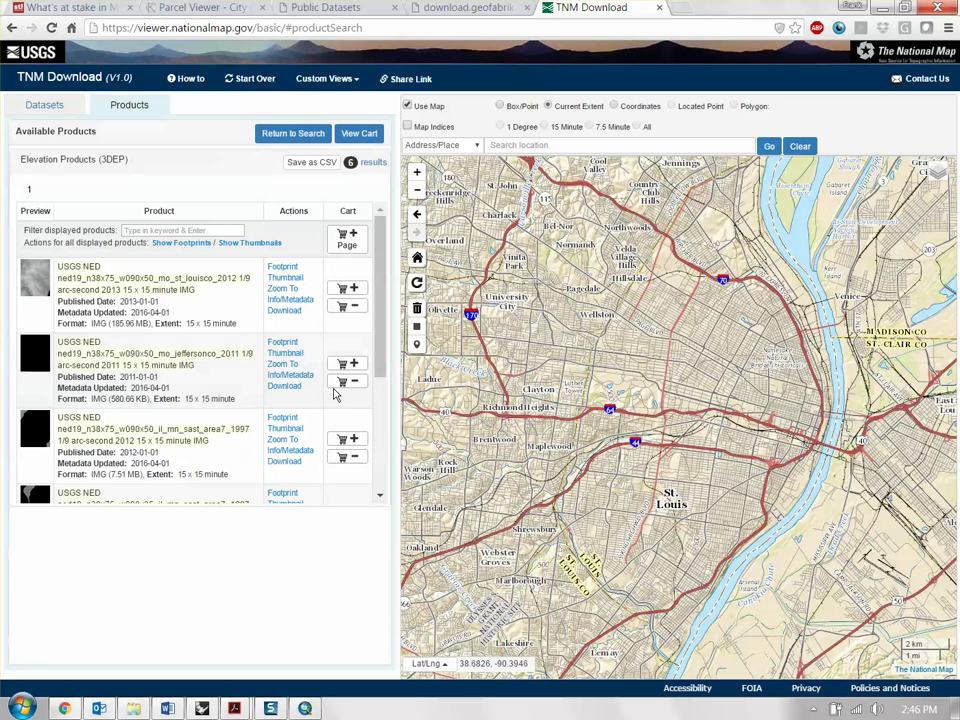
# Review the available elevation products and check the file format and size of the ned19_n38x75_w090x50_mo_st_louisco_2012 tile
pyautogui.moveTo(381, 240)
pyautogui.mouseDown()
pyautogui.moveTo(375, 422)
pyautogui.moveTo(390, 232)
pyautogui.mouseUp()
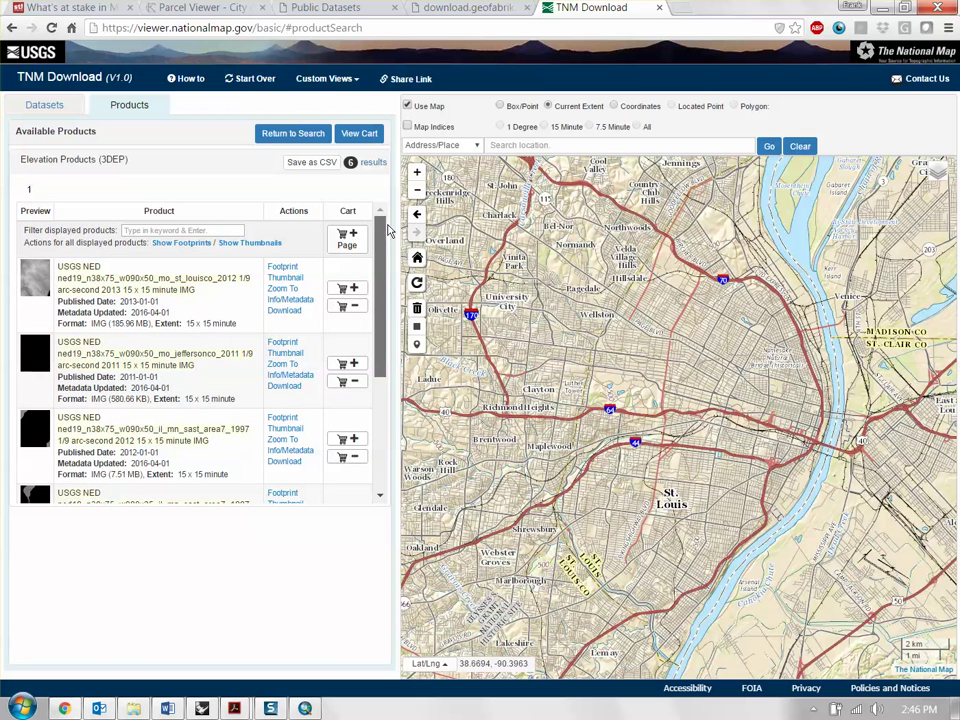
pyautogui.moveTo(390, 238); pyautogui.dragTo(389, 259)
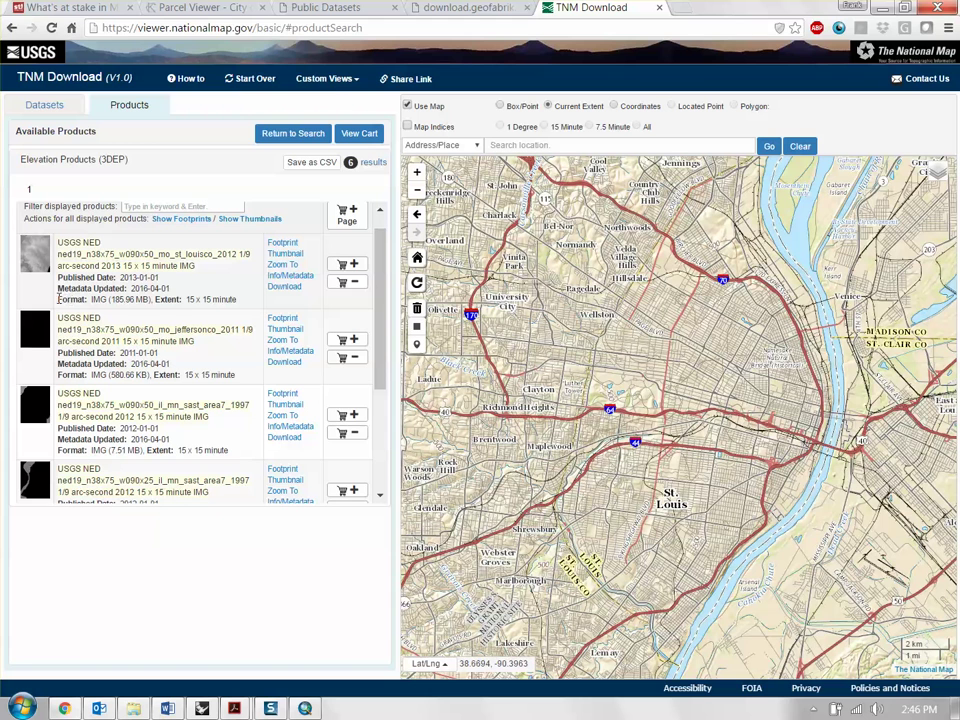
pyautogui.moveTo(58, 299); pyautogui.dragTo(150, 299)
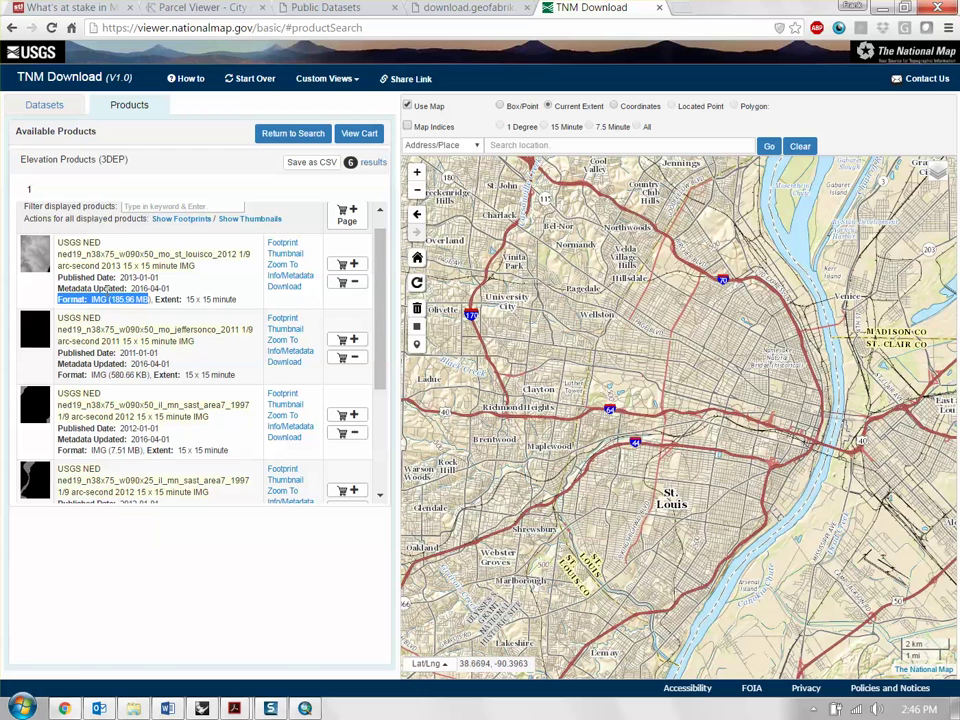
pyautogui.click(142, 292)
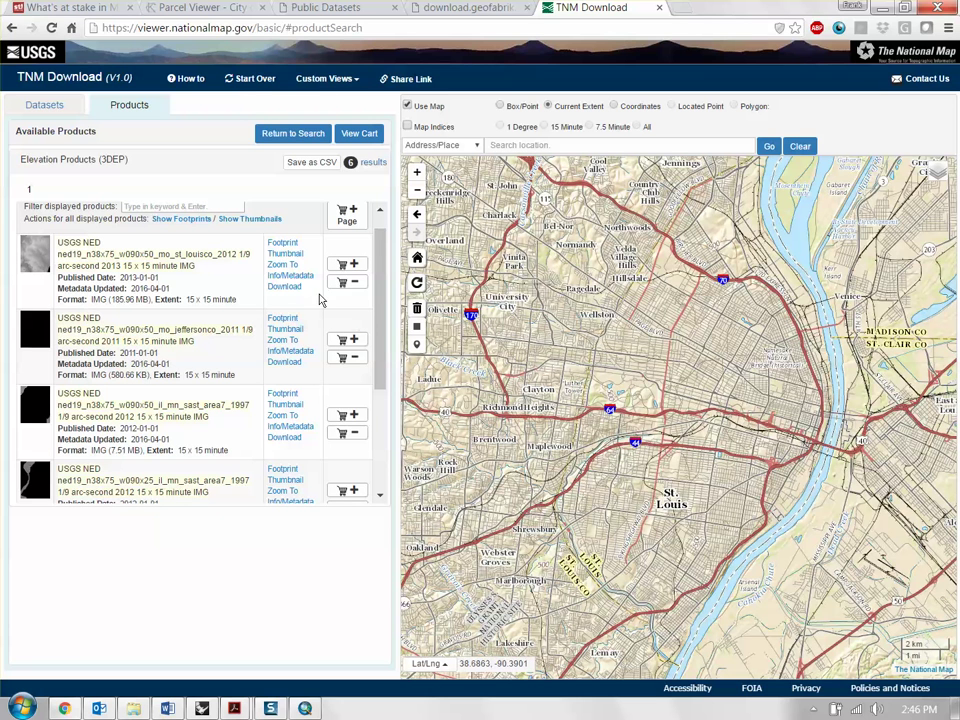
# Preview the footprint and thumbnail of the ned19_n38x75_w090x50_mo_st_louisco_2012 tile on the map, and hide both again
pyautogui.click(284, 244)
pyautogui.scroll(-1, 495, 345)
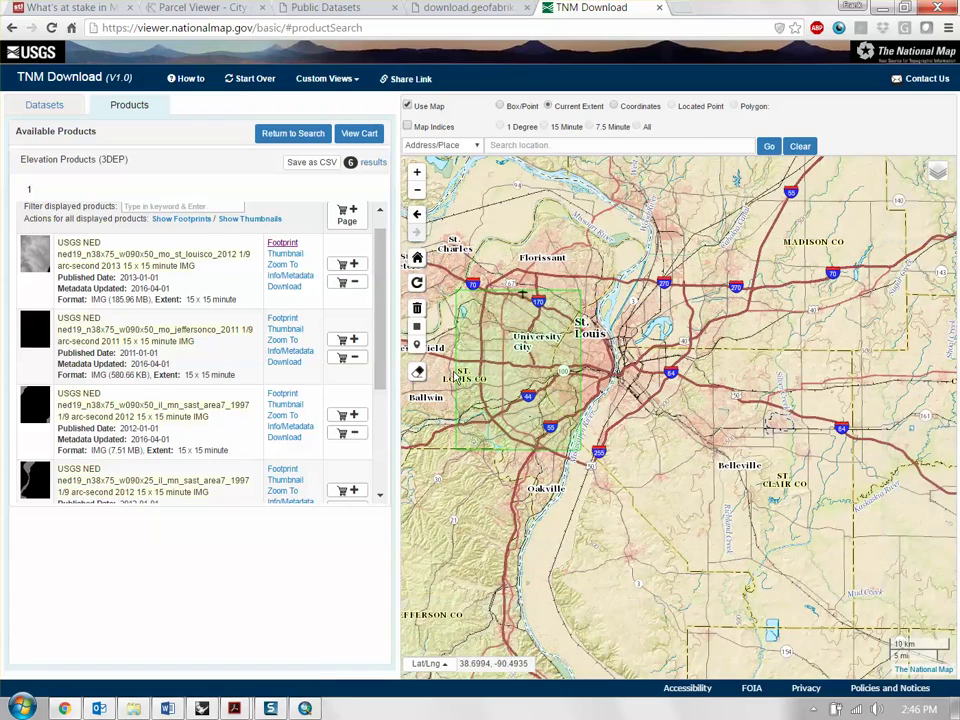
pyautogui.click(292, 246)
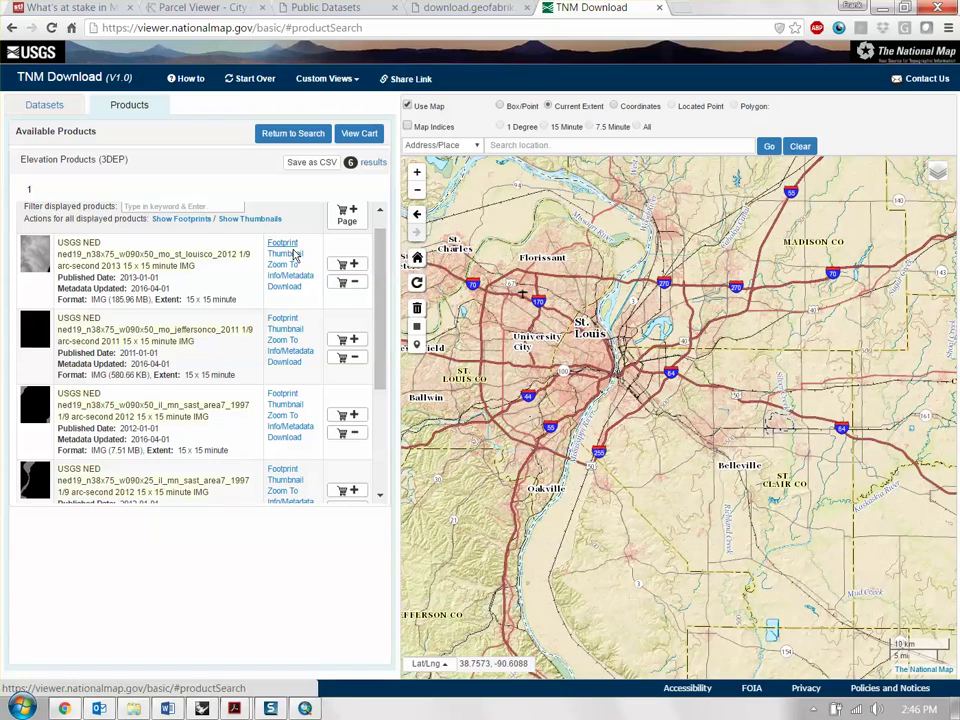
pyautogui.click(292, 255)
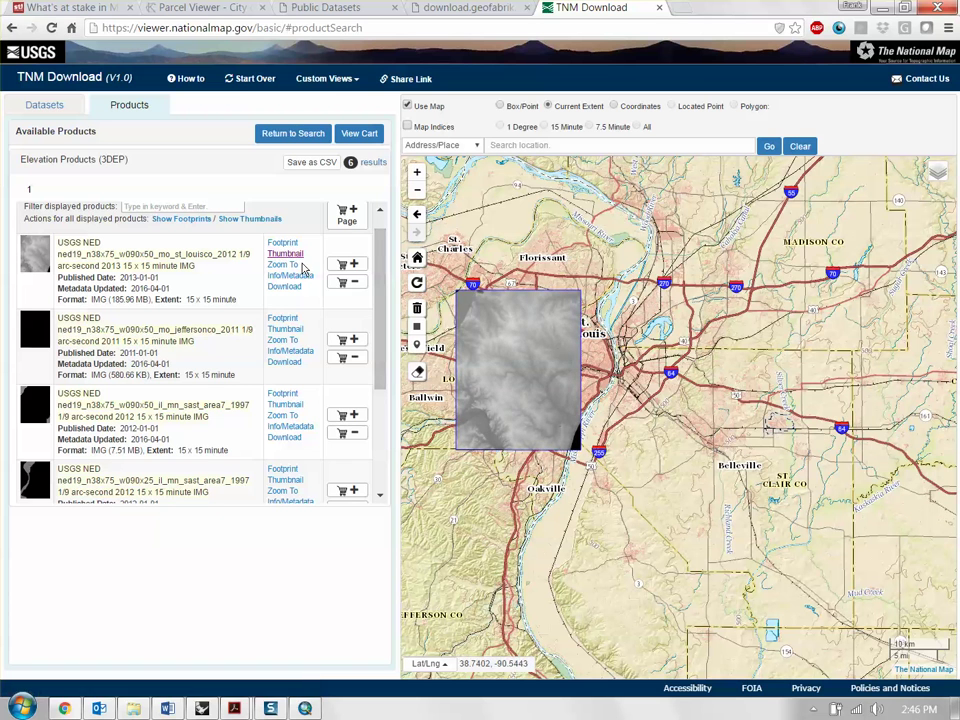
pyautogui.click(290, 256)
# Preview the thumbnails of the other 1/9 arc-second tiles on the map one after another to compare their coverage
pyautogui.click(288, 330)
pyautogui.click(288, 330)
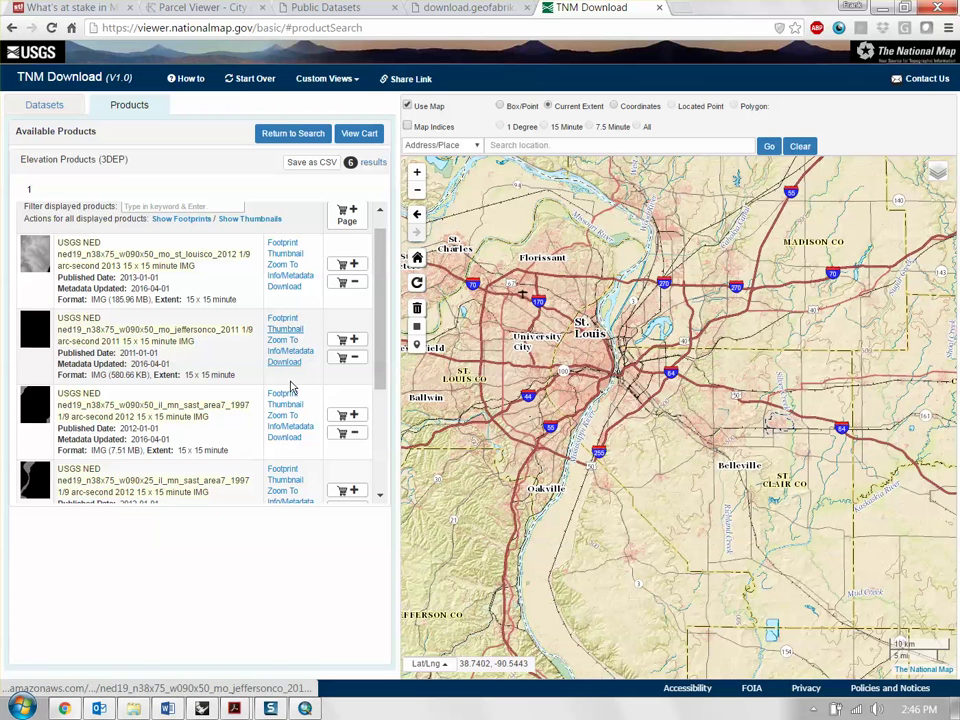
pyautogui.click(286, 405)
pyautogui.click(286, 405)
pyautogui.click(285, 480)
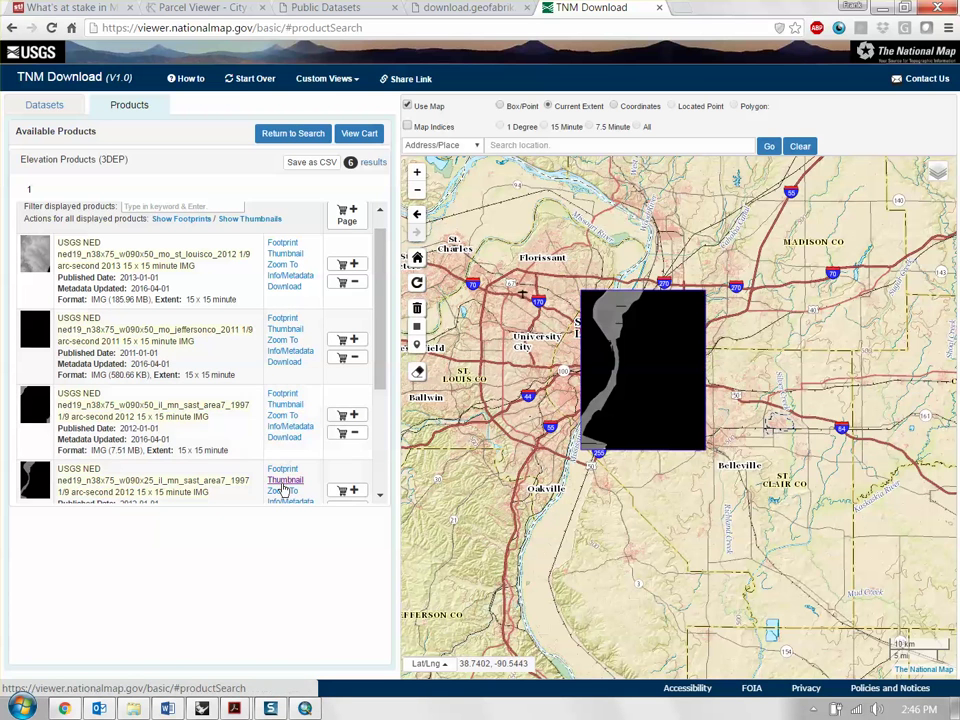
pyautogui.scroll(-1, 283, 485)
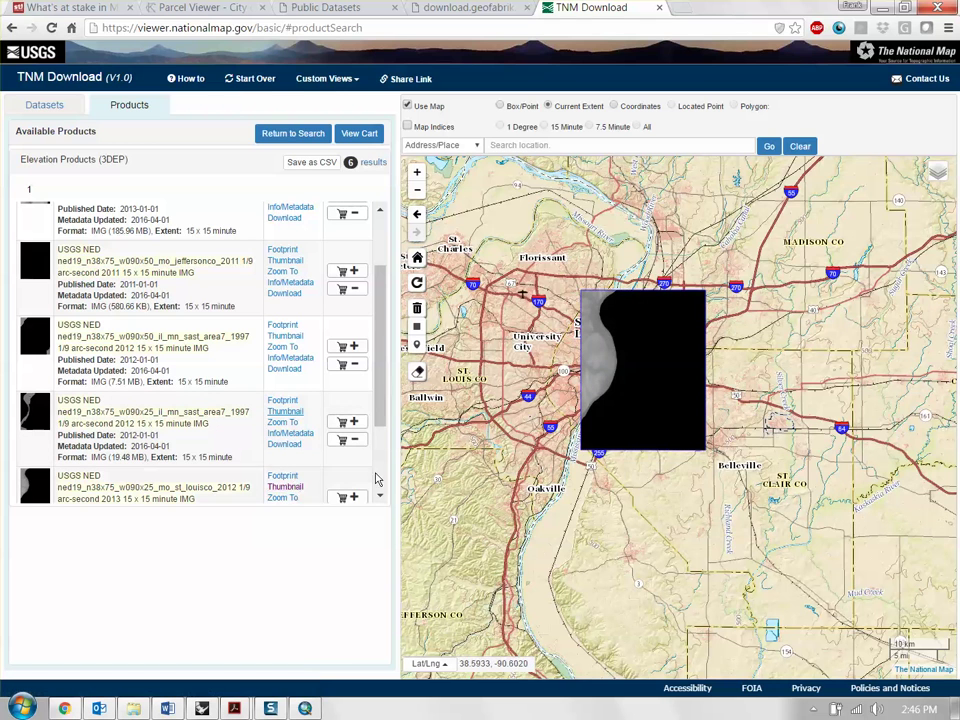
# Examine how the ned19_n38x75_w090x25_mo_st_louisco_2012 thumbnail covers the city of St. Louis along the river
pyautogui.scroll(1, 613, 363)
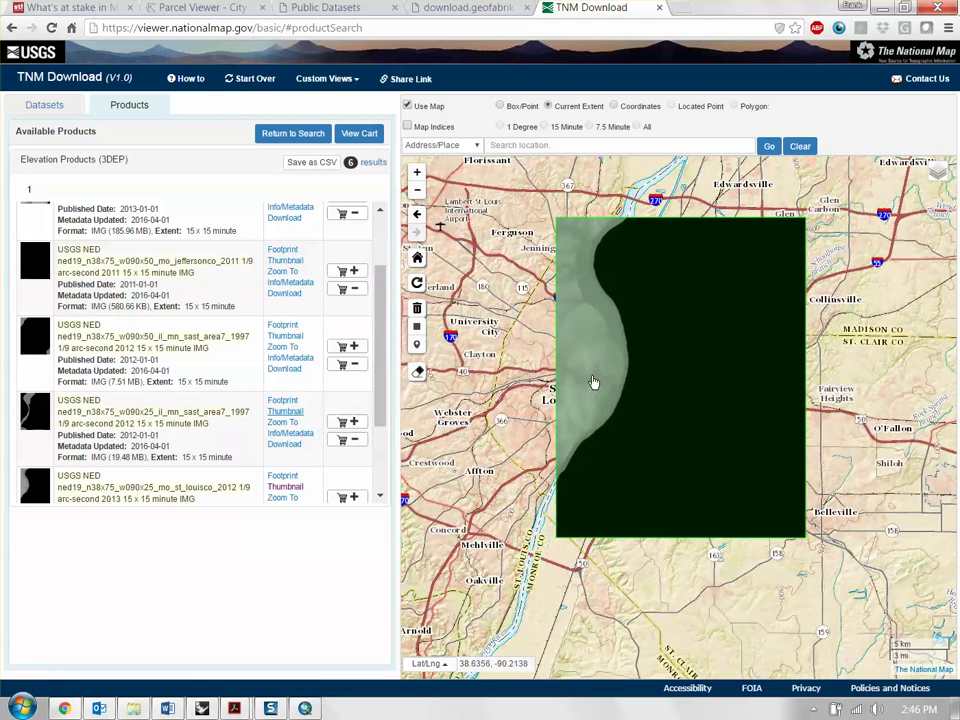
pyautogui.scroll(1, 594, 381)
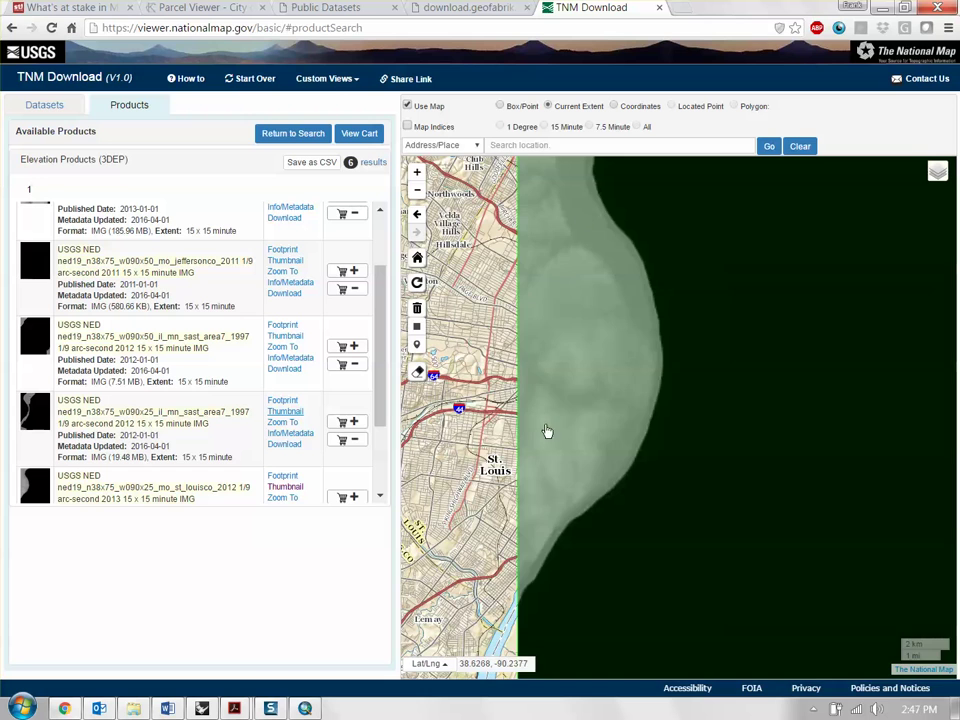
pyautogui.moveTo(666, 324); pyautogui.dragTo(677, 320)
pyautogui.scroll(-2, 677, 320)
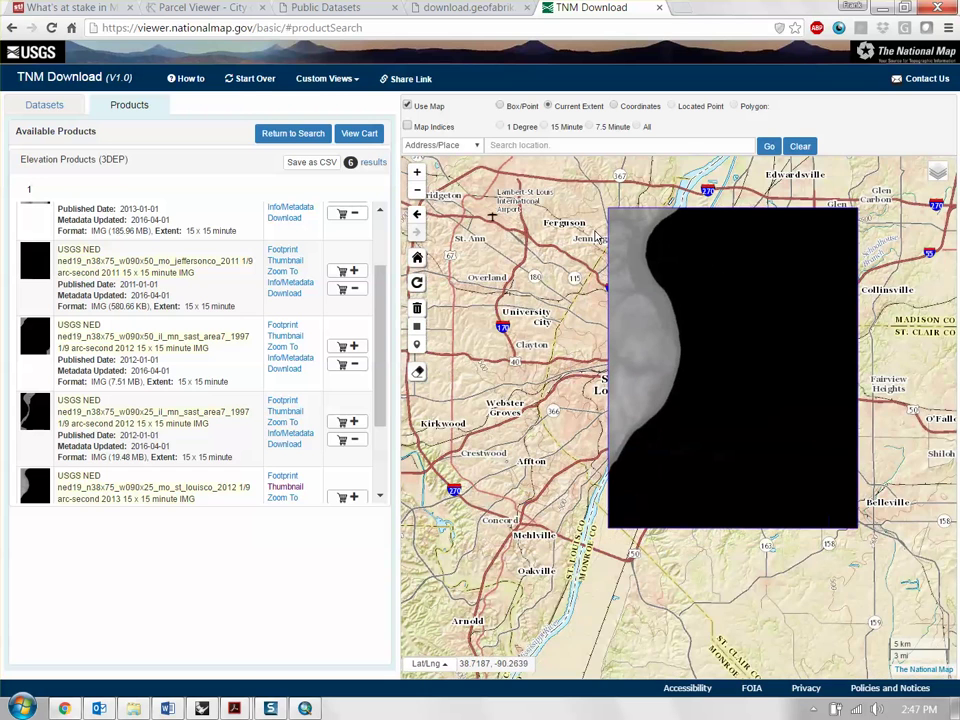
# Preview the USGS NED n39w091 1/3 arc-second tile on the map, and open the cart with that tile added
pyautogui.scroll(-2, 285, 430)
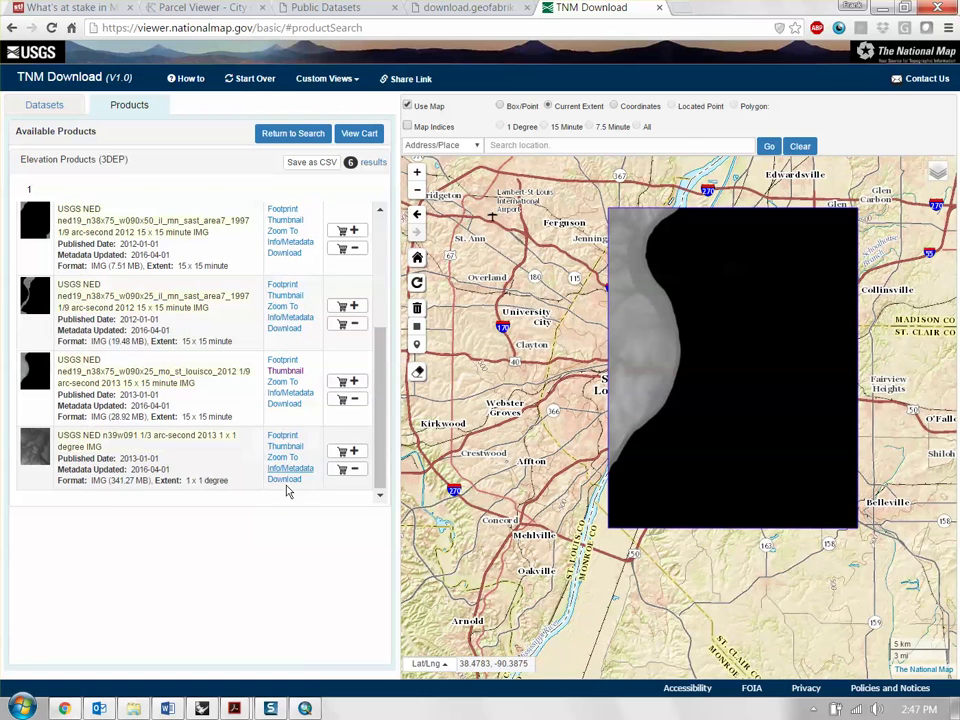
pyautogui.click(286, 447)
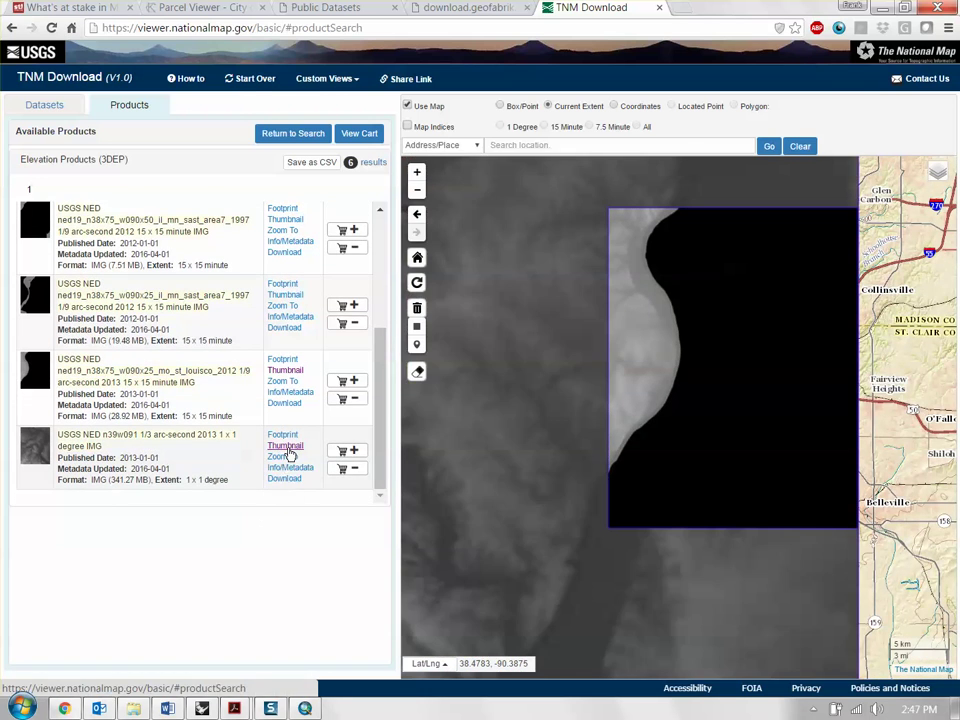
pyautogui.click(286, 371)
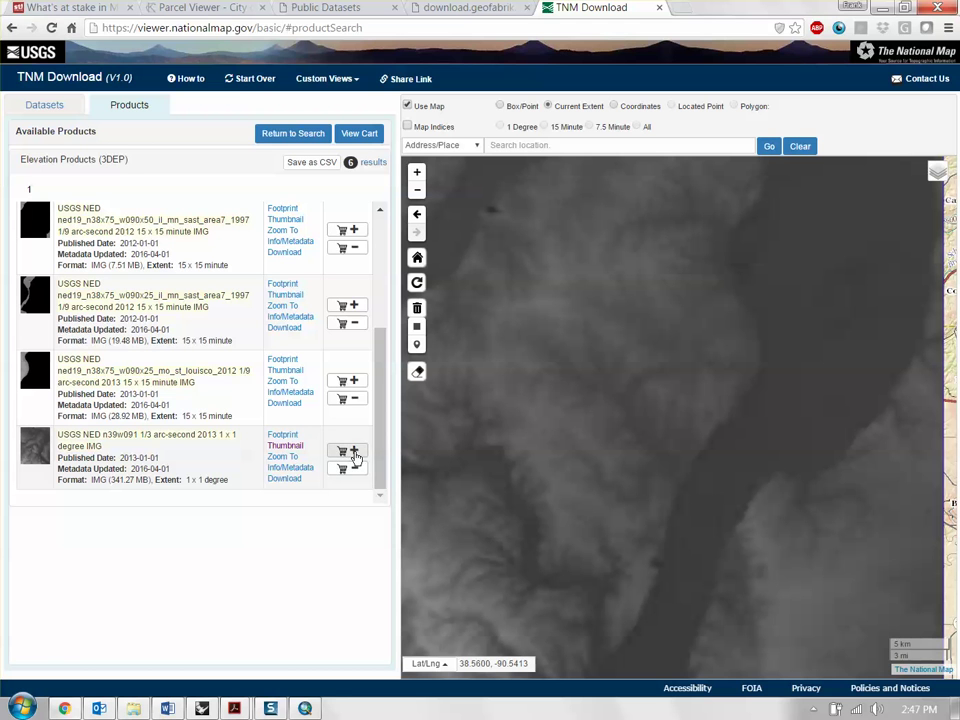
pyautogui.click(353, 452)
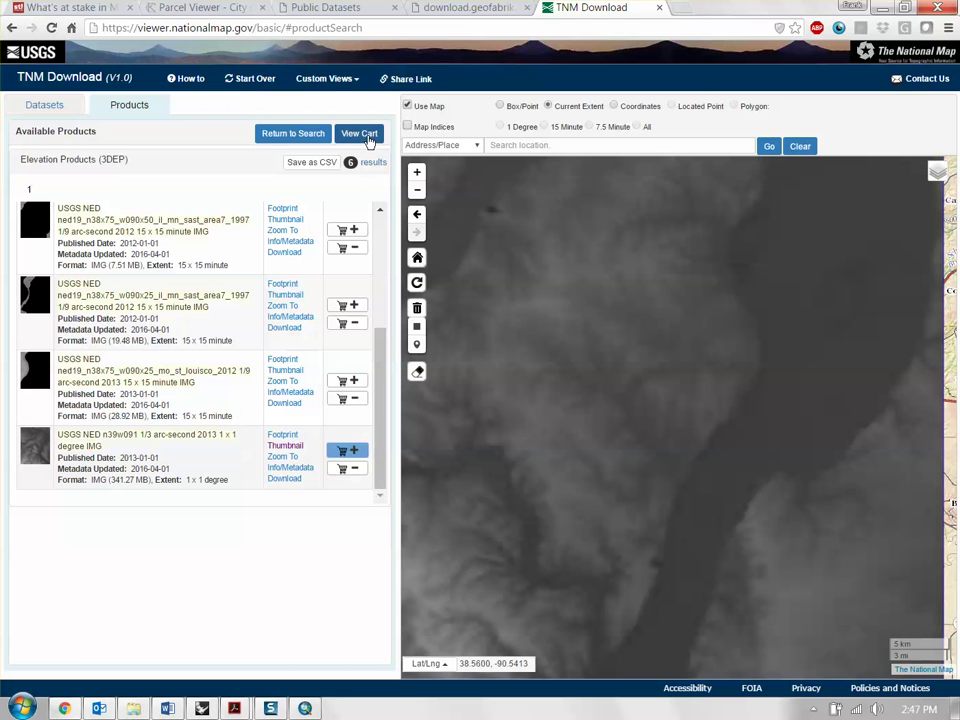
pyautogui.click(362, 134)
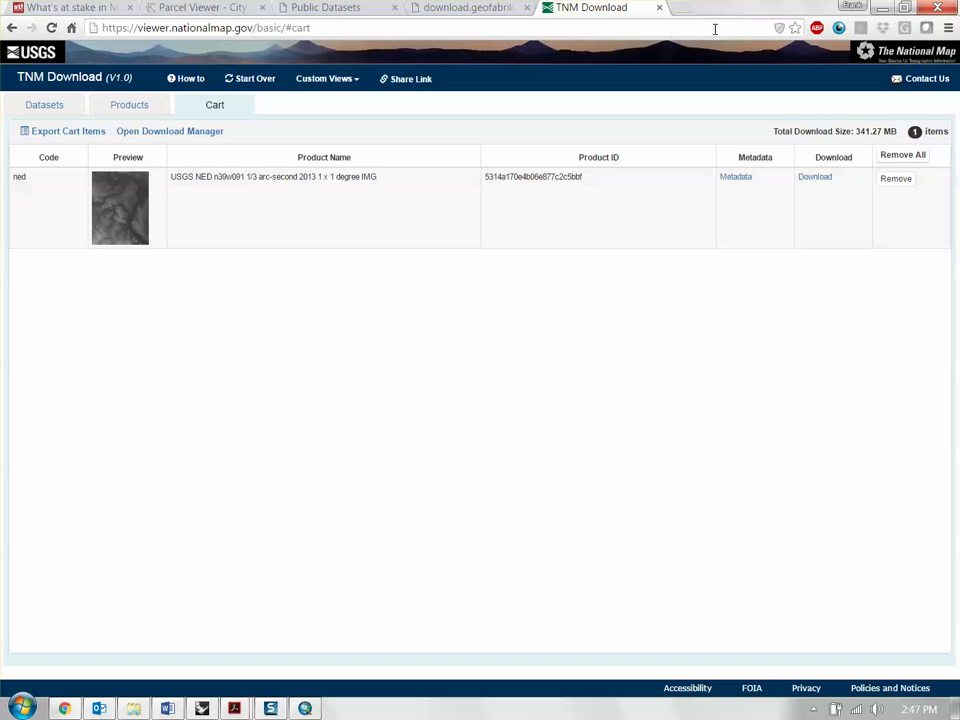
# Switch back to ArcMap and go to the Kansas City_CBD bookmark
pyautogui.click(881, 8)
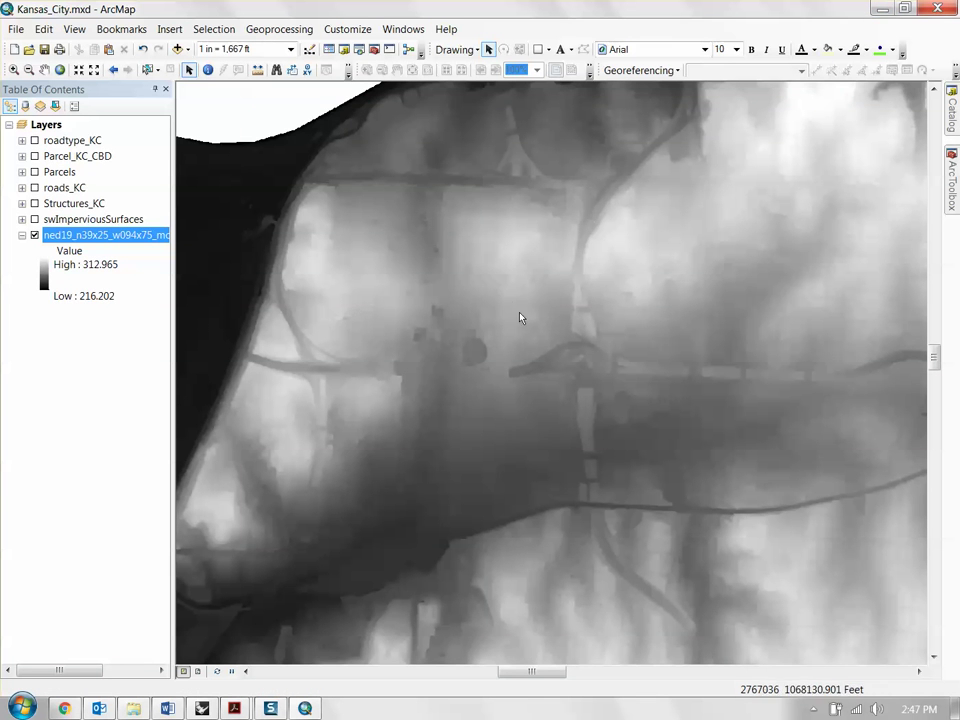
pyautogui.moveTo(495, 242); pyautogui.dragTo(508, 318)
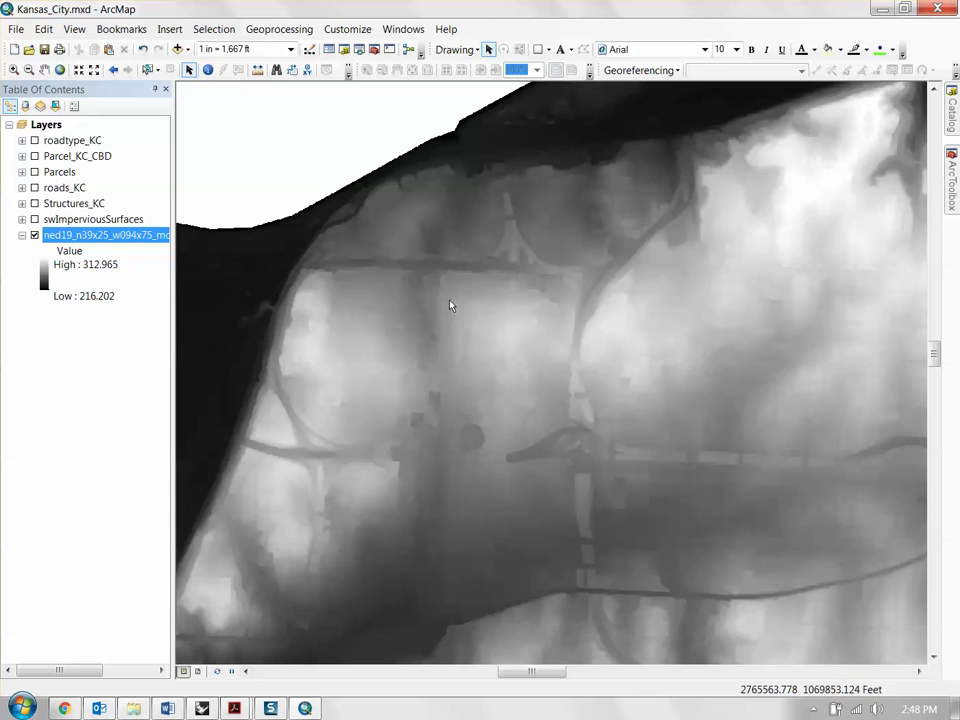
pyautogui.click(124, 30)
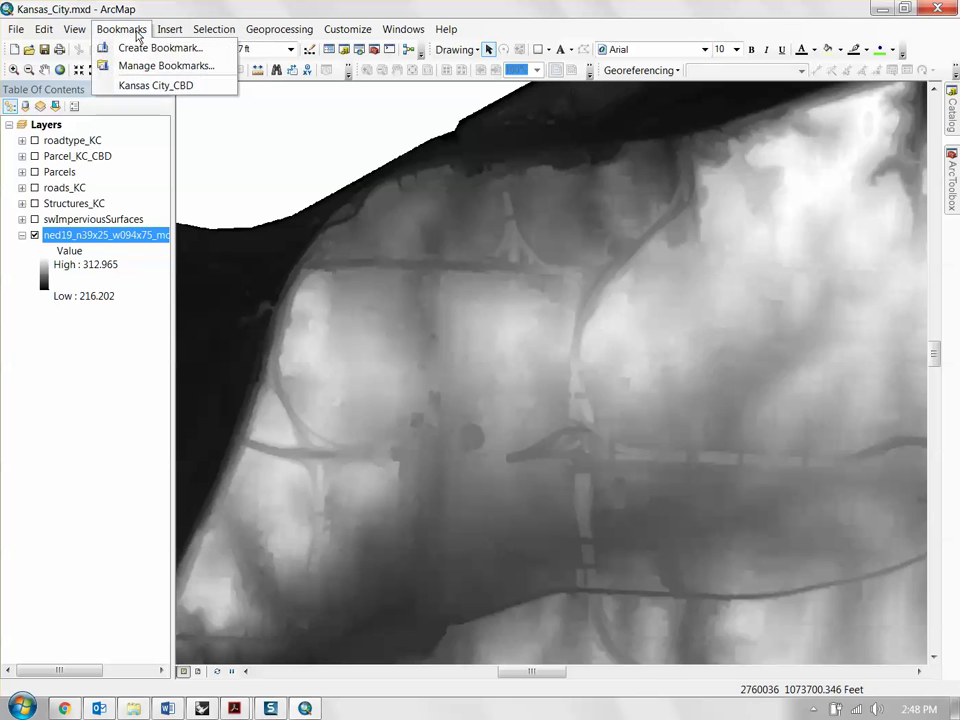
pyautogui.click(150, 86)
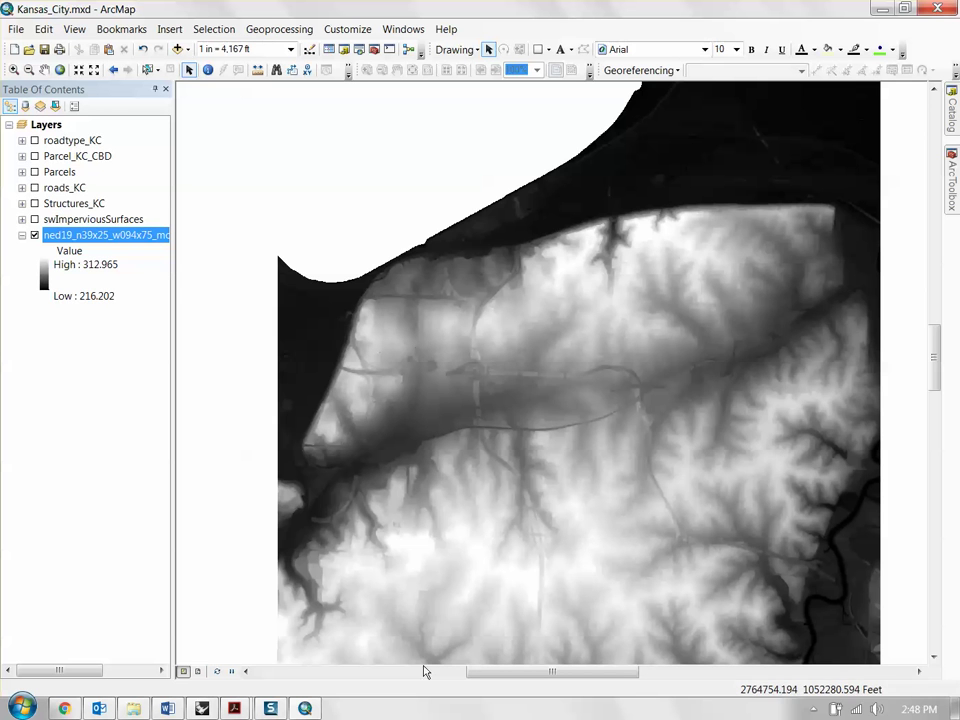
# Show the Structures_KC layer over the elevation raster and frame the map on downtown Kansas City
pyautogui.click(35, 204)
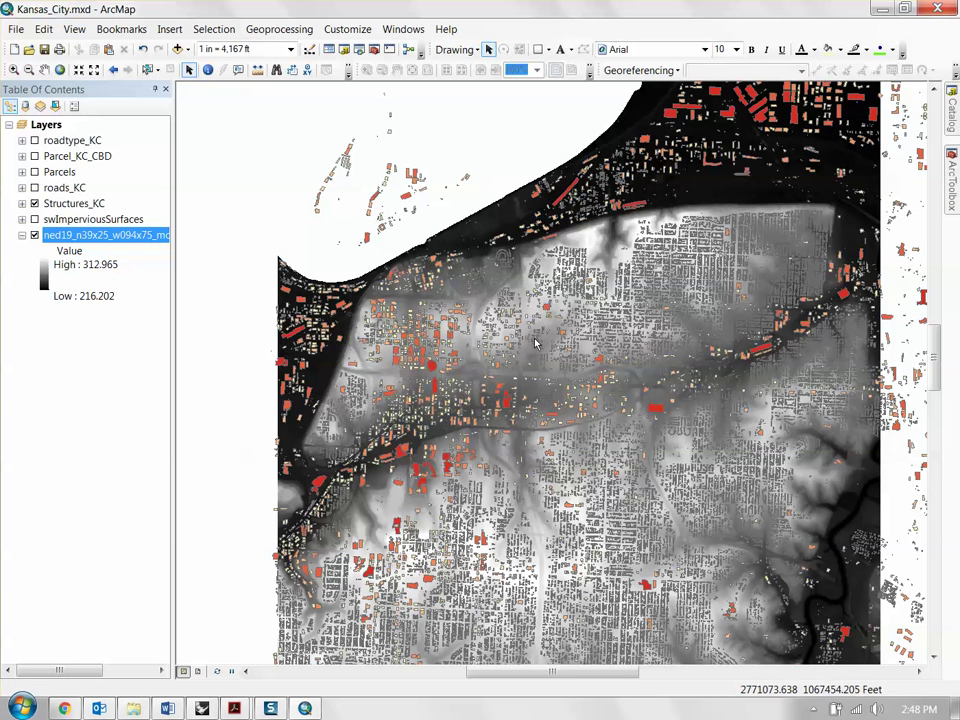
pyautogui.click(14, 72)
pyautogui.moveTo(342, 246); pyautogui.dragTo(520, 437)
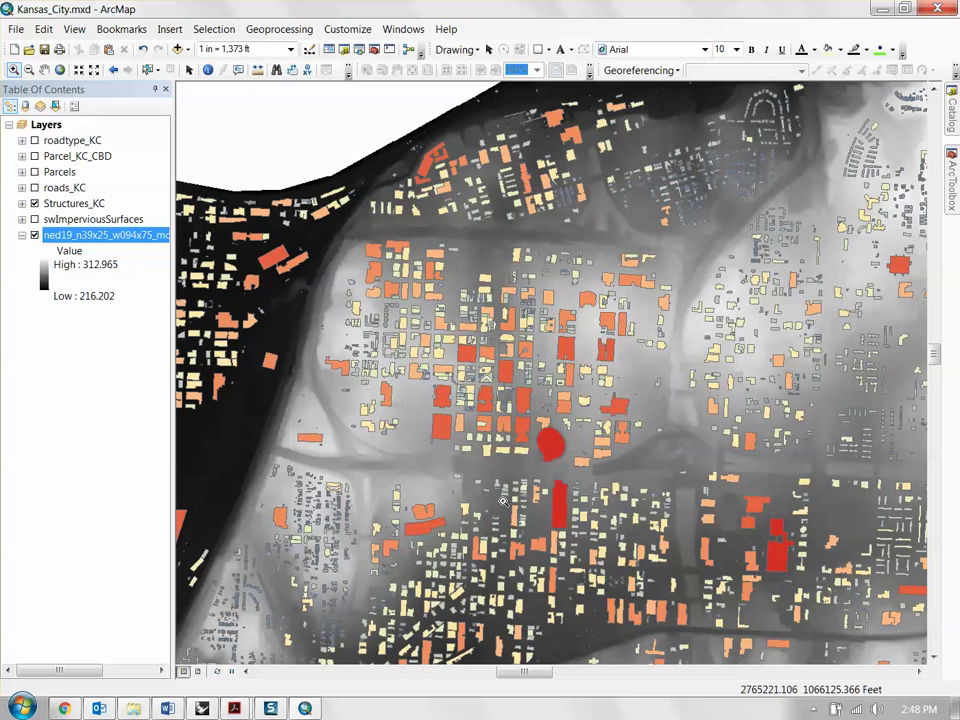
pyautogui.moveTo(512, 503); pyautogui.dragTo(579, 476)
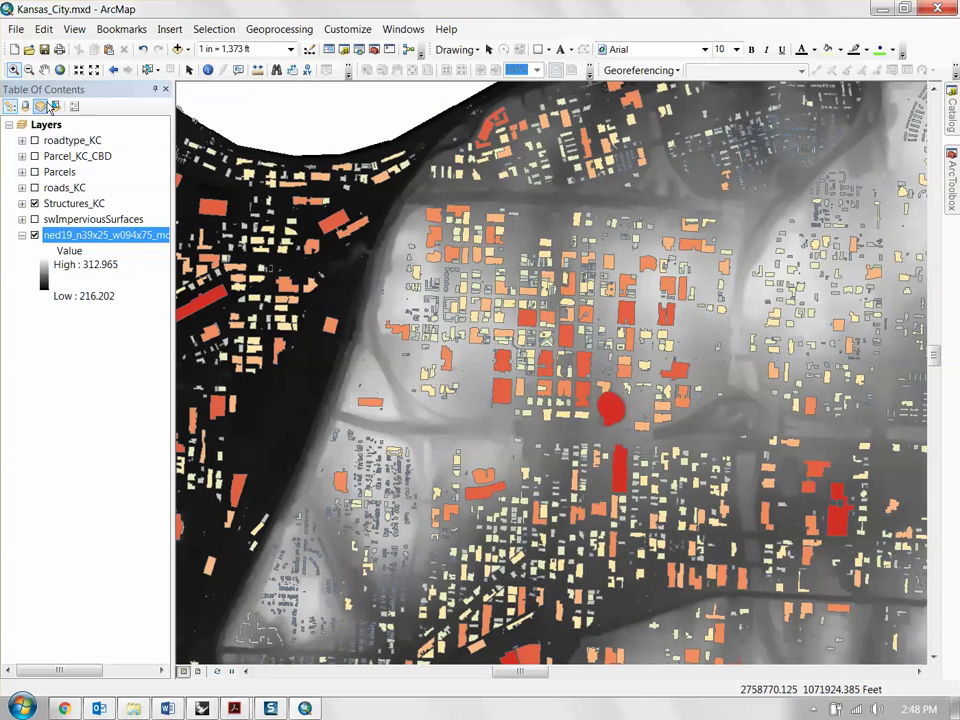
# Save the current downtown view as a bookmark named KC_CBD_2
pyautogui.click(121, 29)
pyautogui.click(115, 44)
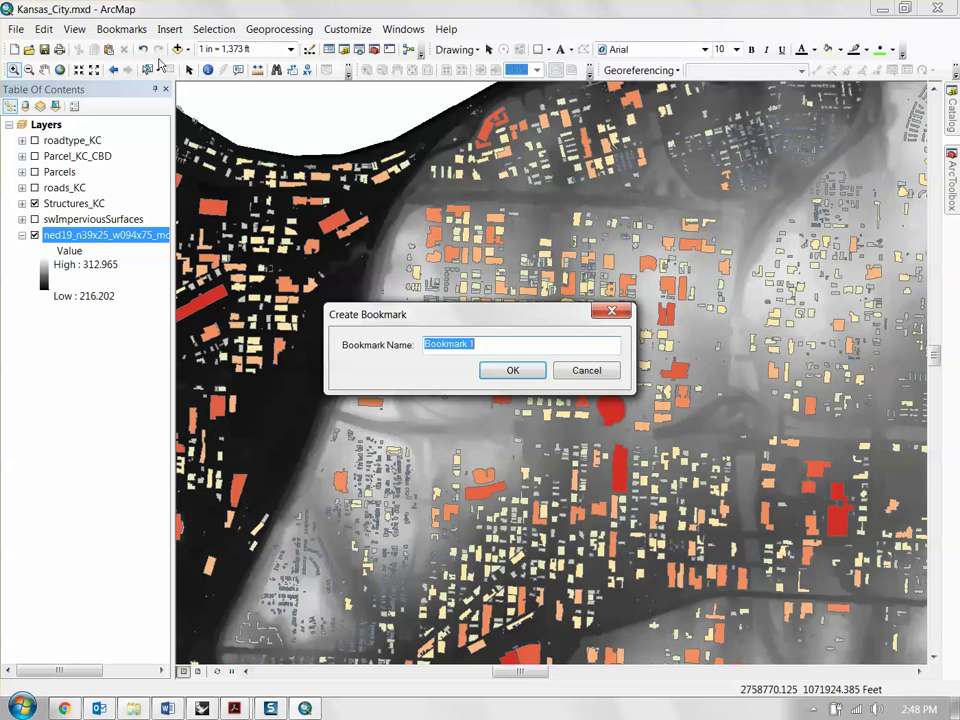
pyautogui.write('KC_CBD_2')
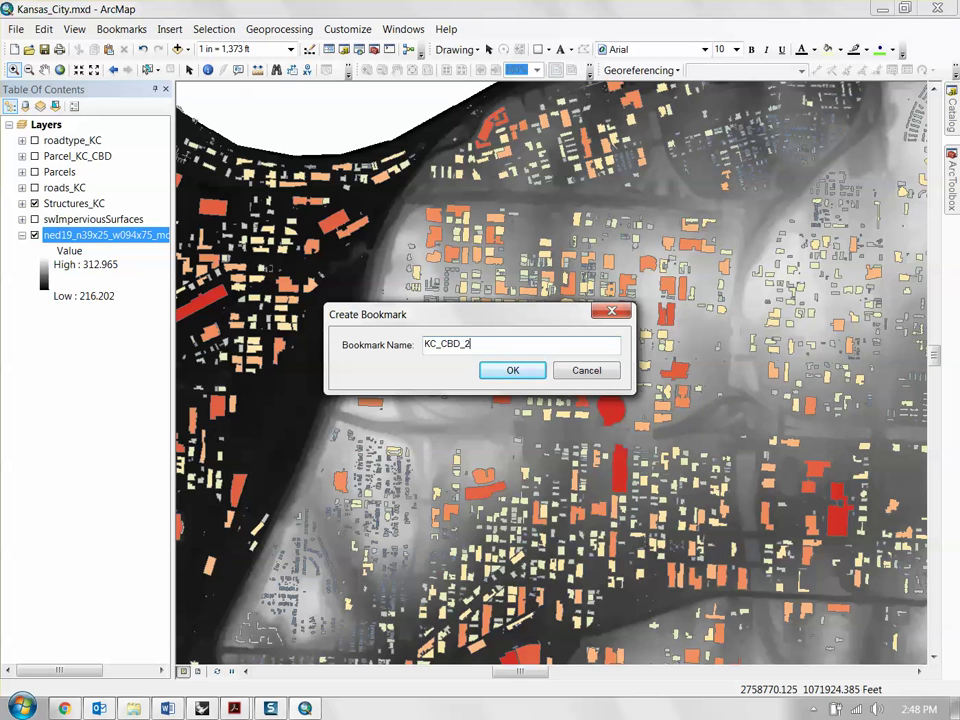
pyautogui.click(515, 370)
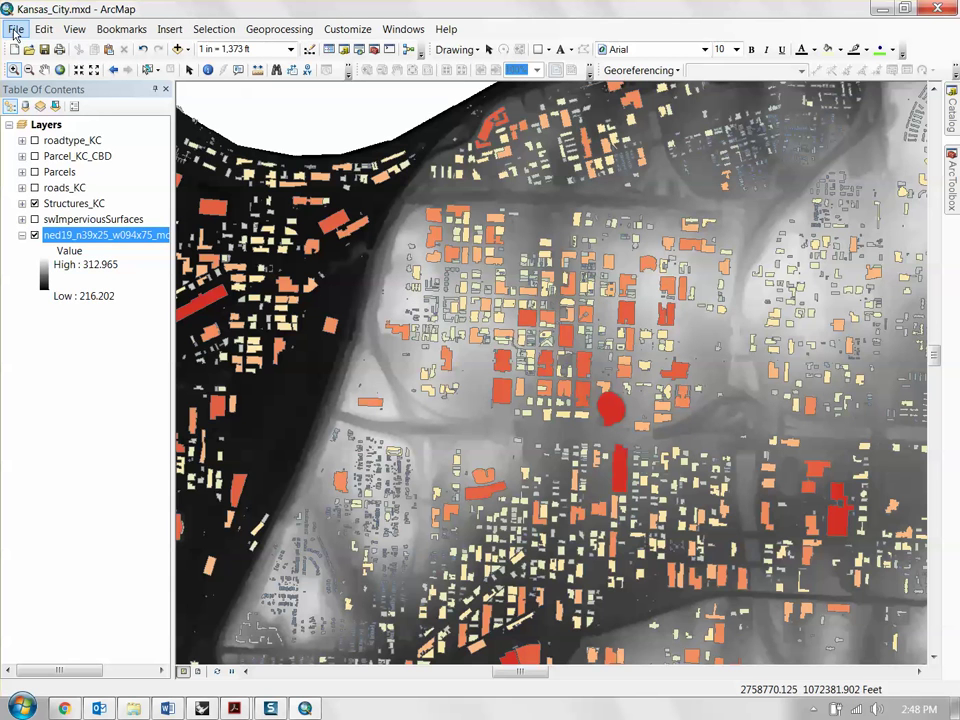
# Hide the Structures_KC layer so that only the elevation raster is drawn on the map
pyautogui.click(35, 203)
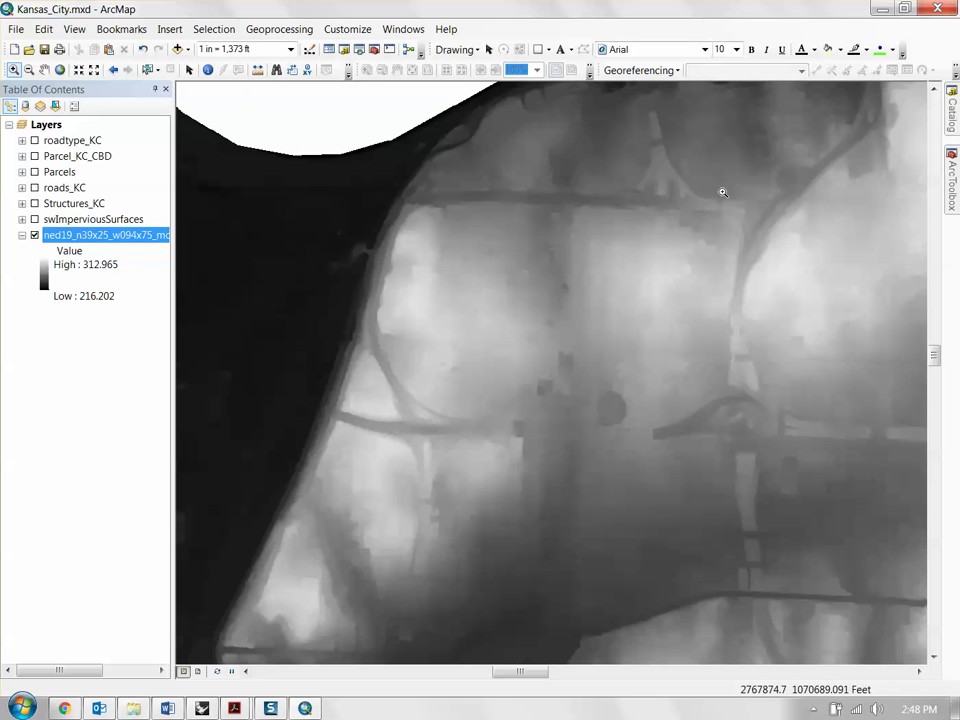
# Check in the extensions list that 3D Analyst and Spatial Analyst are enabled, and review their descriptions
pyautogui.click(349, 30)
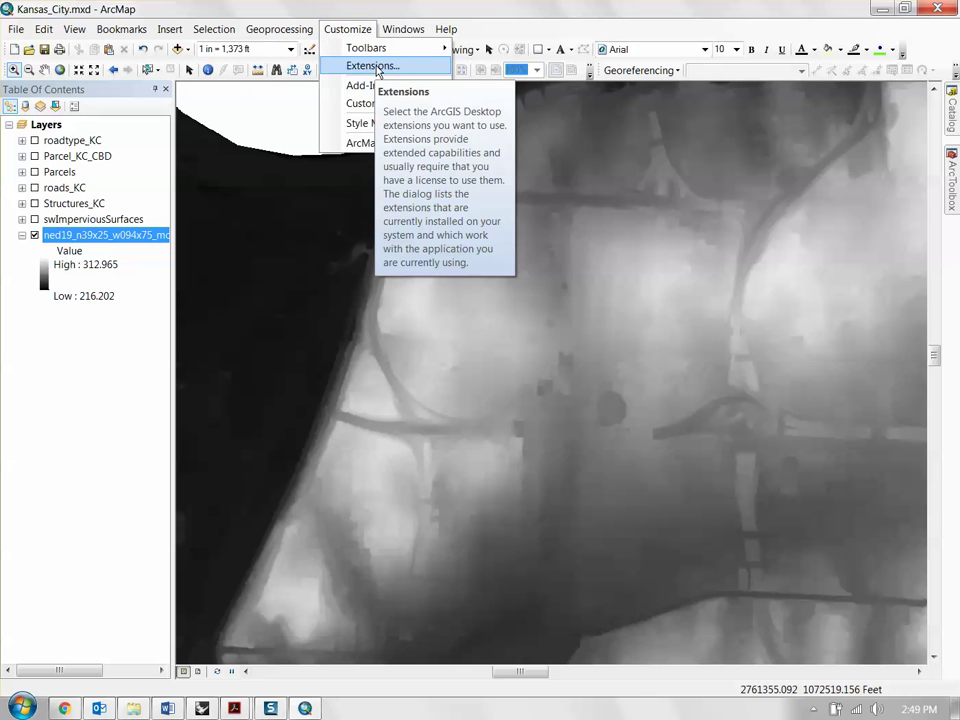
pyautogui.click(376, 66)
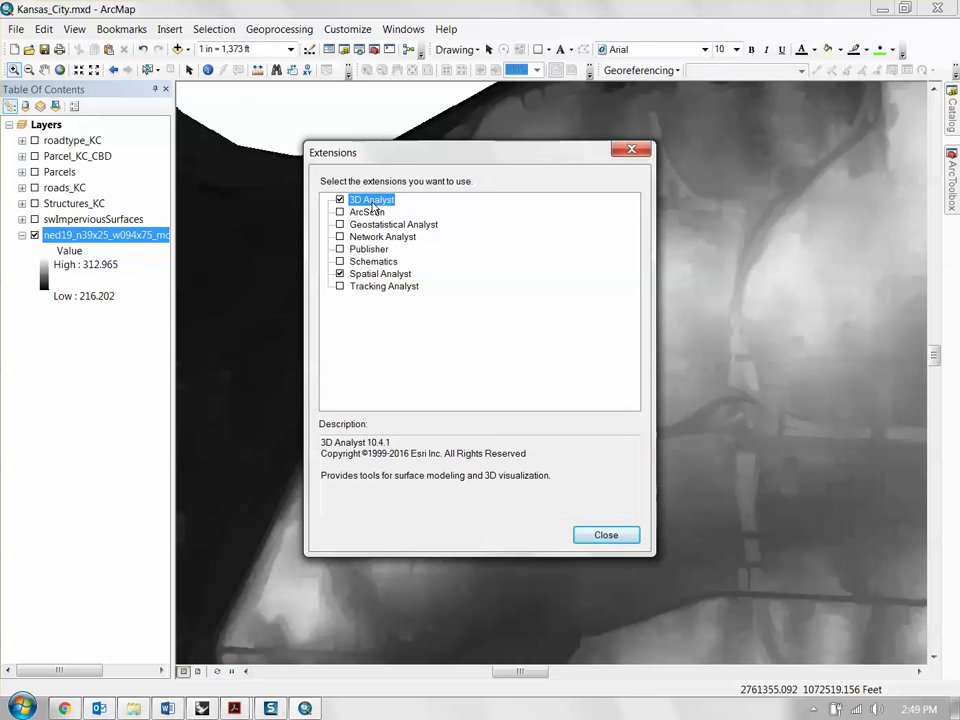
pyautogui.click(375, 273)
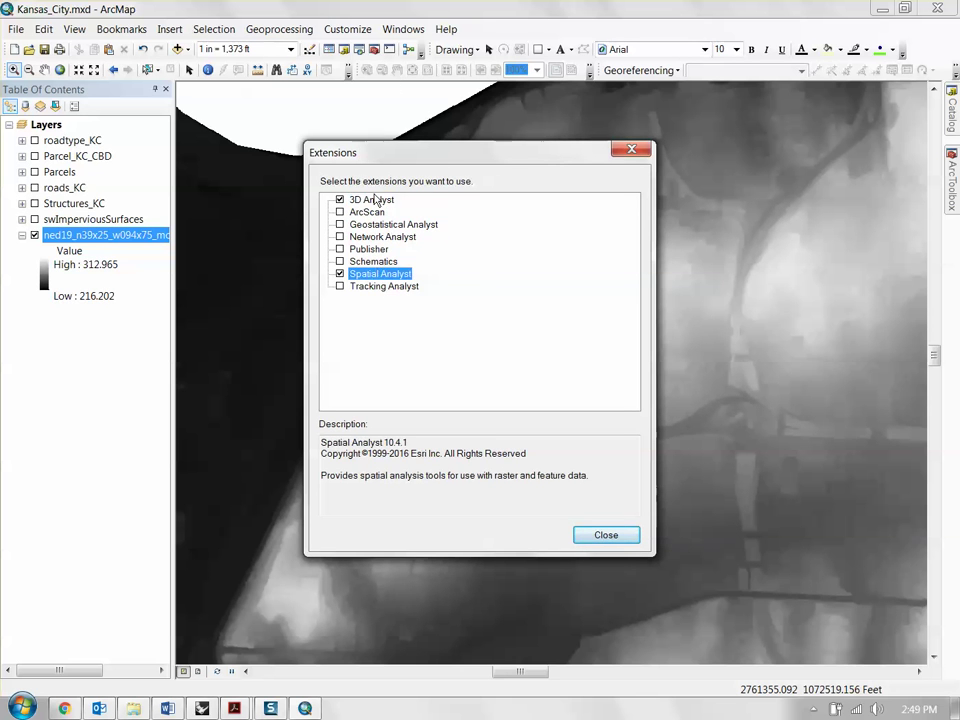
pyautogui.click(372, 200)
pyautogui.click(377, 273)
pyautogui.click(370, 200)
pyautogui.click(377, 273)
pyautogui.click(362, 200)
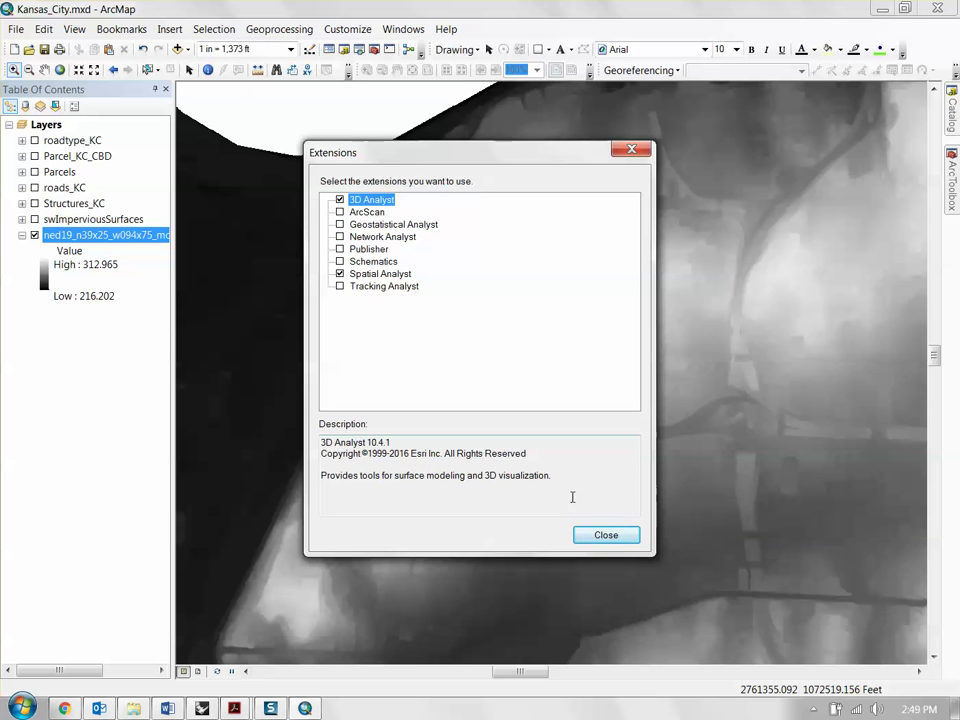
pyautogui.click(622, 540)
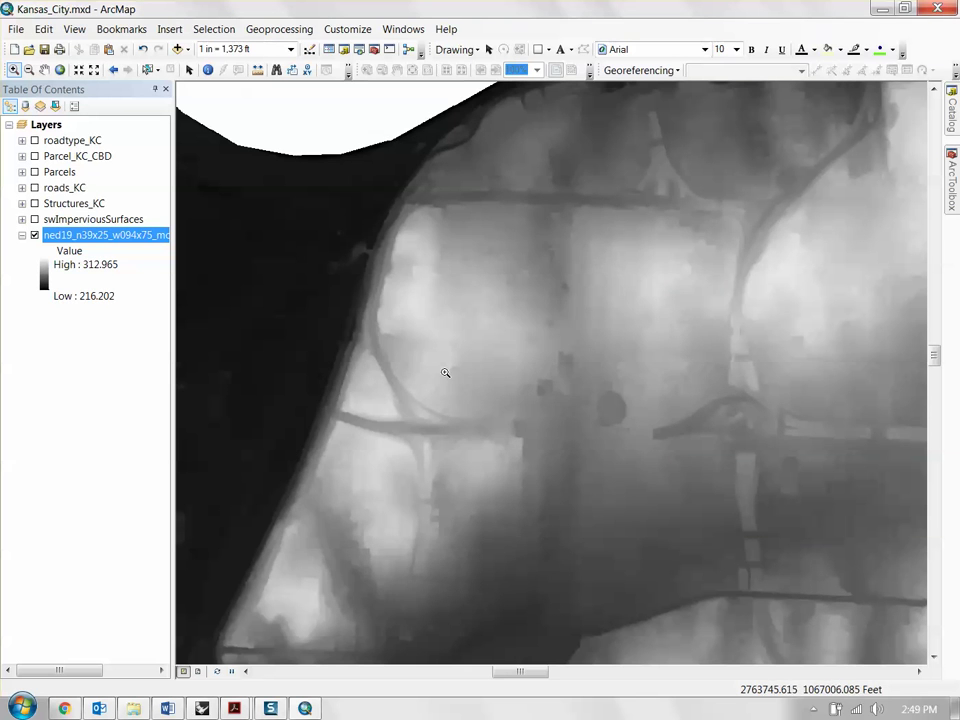
# Open ArcToolbox and expand the 3D Analyst Tools toolbox to show its toolsets
pyautogui.click(375, 51)
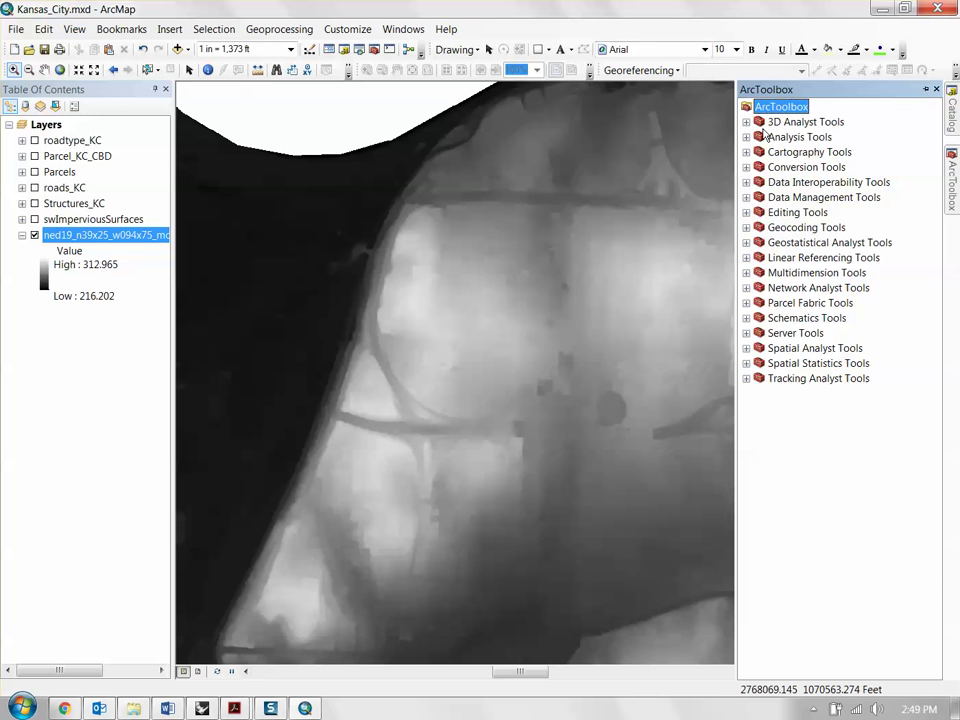
pyautogui.click(795, 124)
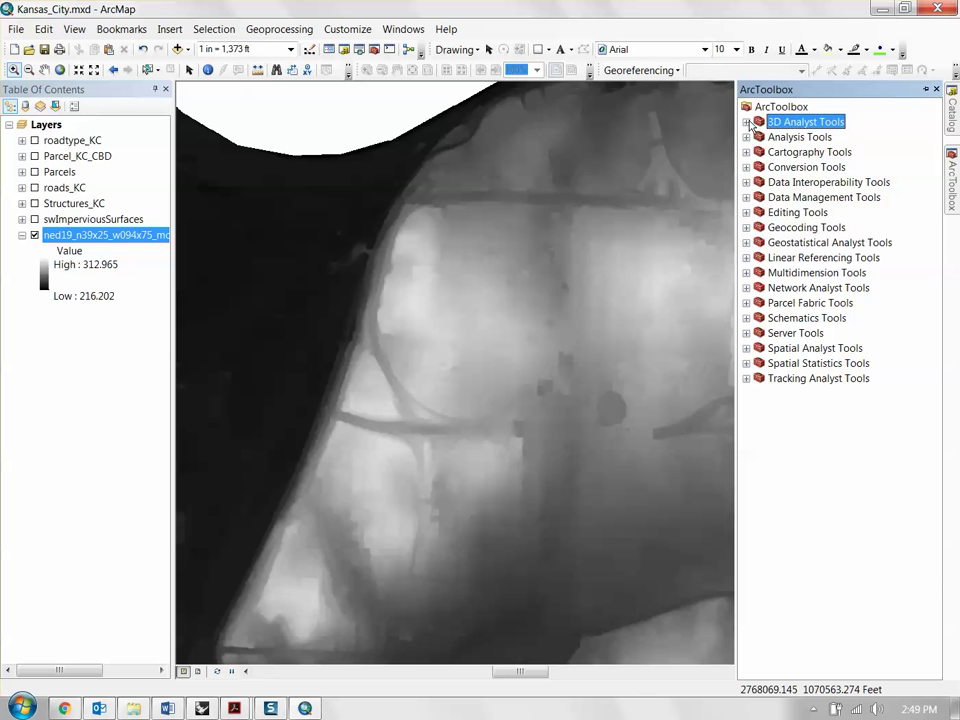
pyautogui.click(746, 122)
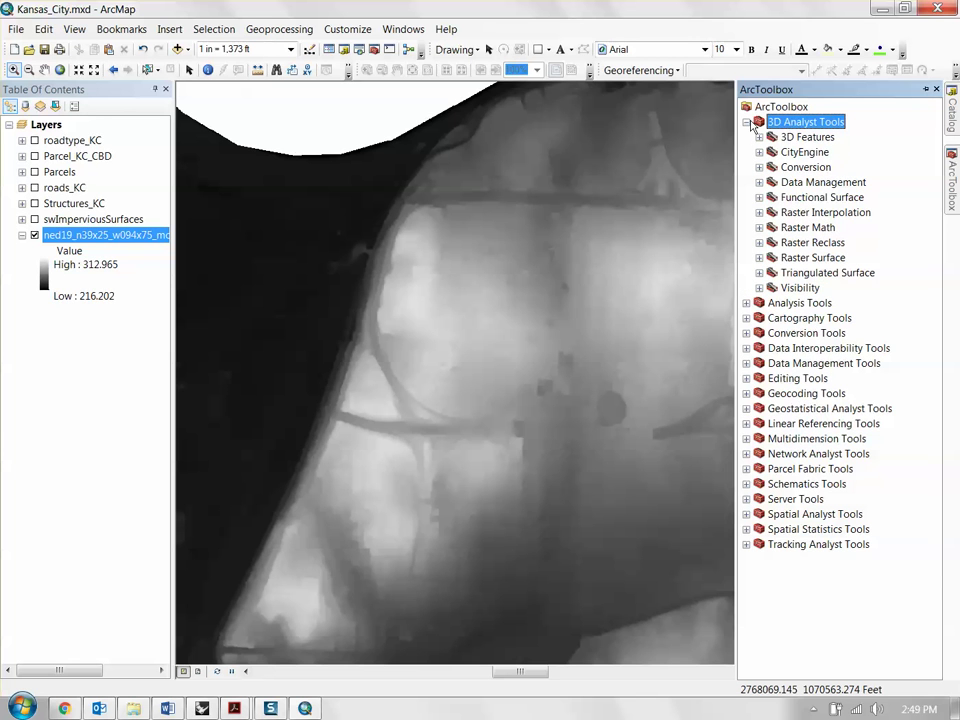
# Open the Contour tool from the Raster Surface toolset of the 3D Analyst Tools
pyautogui.click(806, 259)
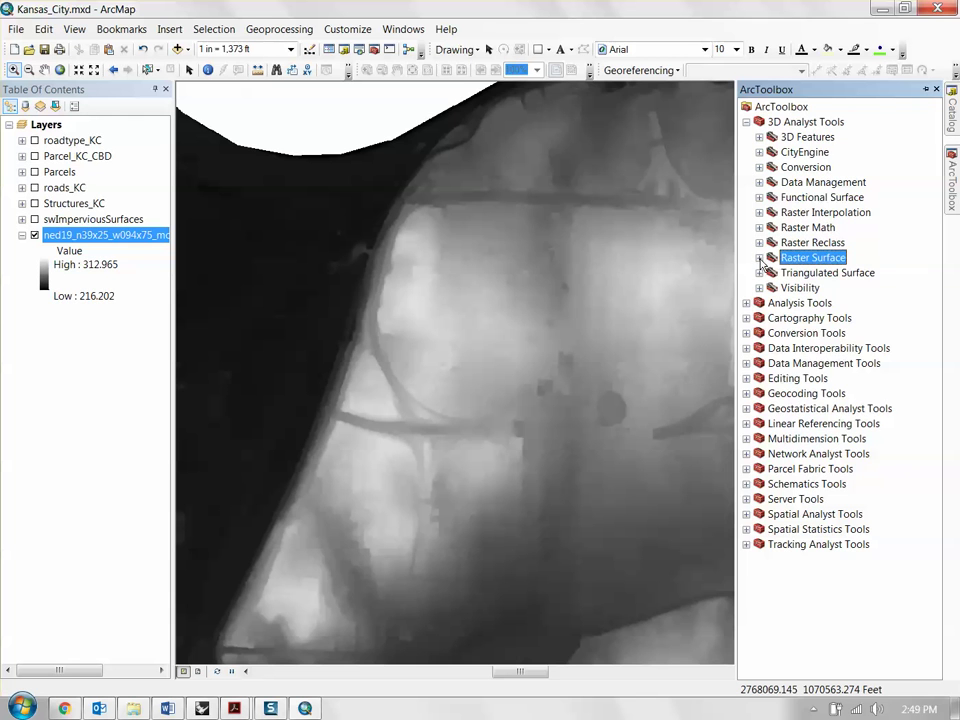
pyautogui.click(761, 260)
pyautogui.click(801, 289)
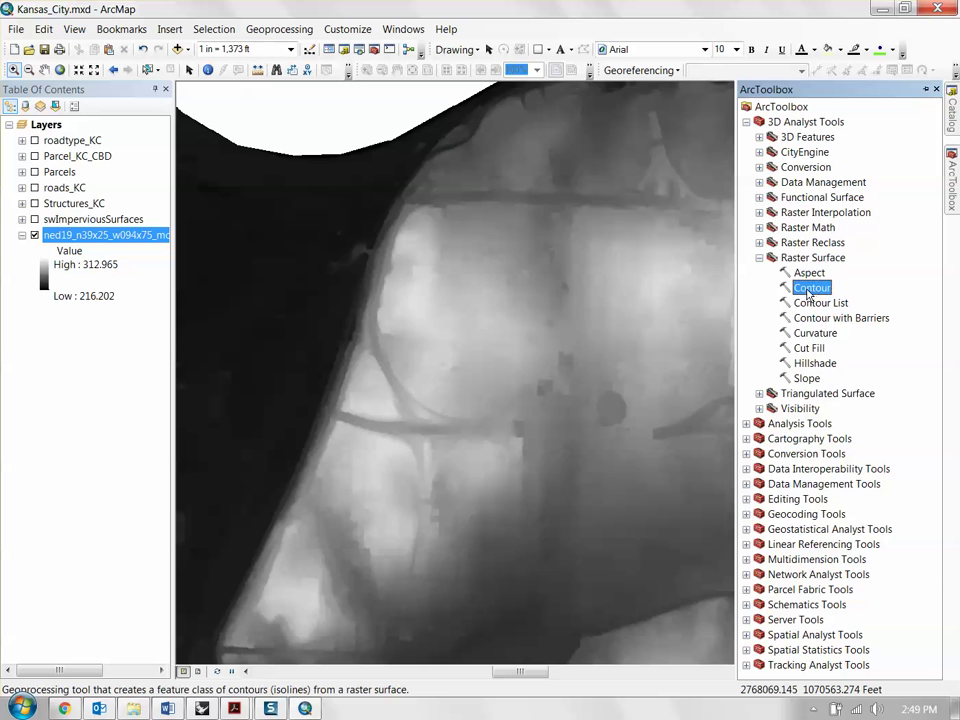
pyautogui.doubleClick(812, 288)
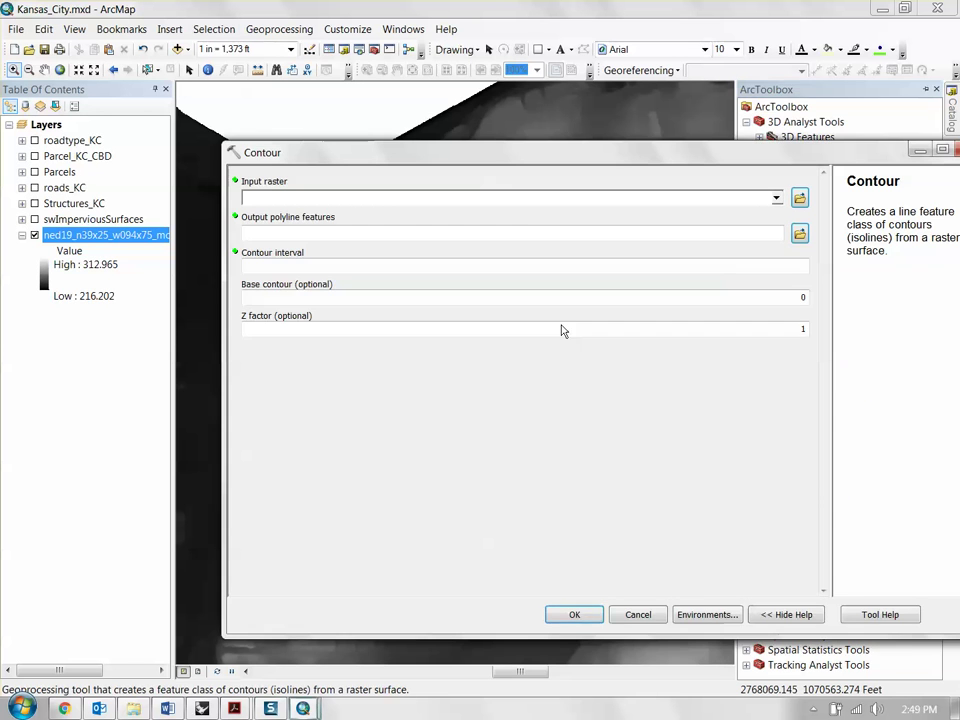
pyautogui.moveTo(499, 161); pyautogui.dragTo(471, 135)
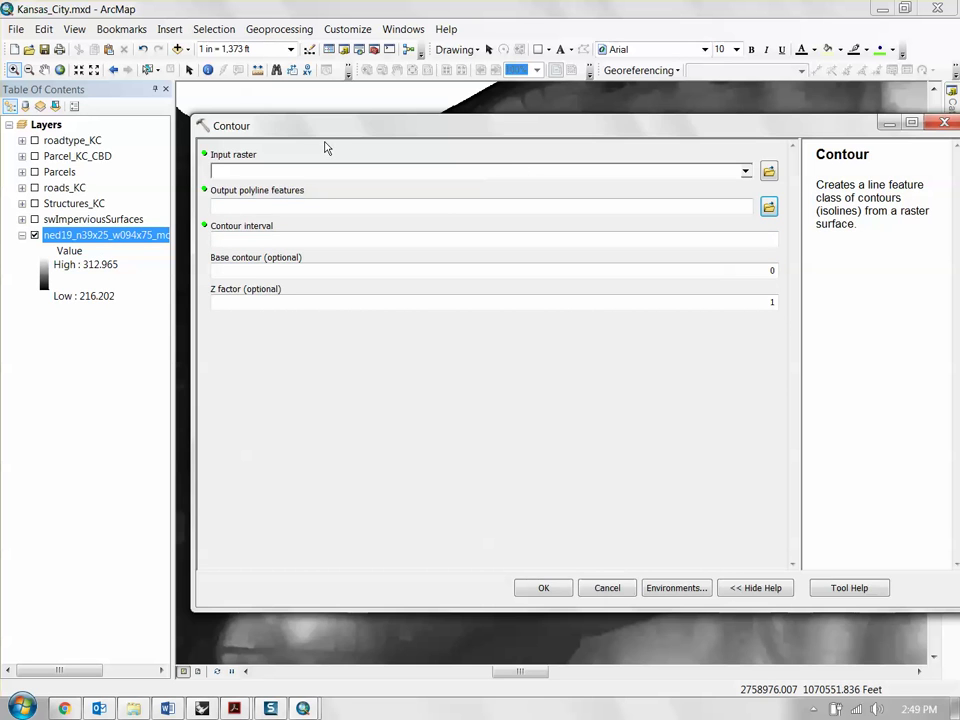
pyautogui.moveTo(327, 138); pyautogui.dragTo(341, 186)
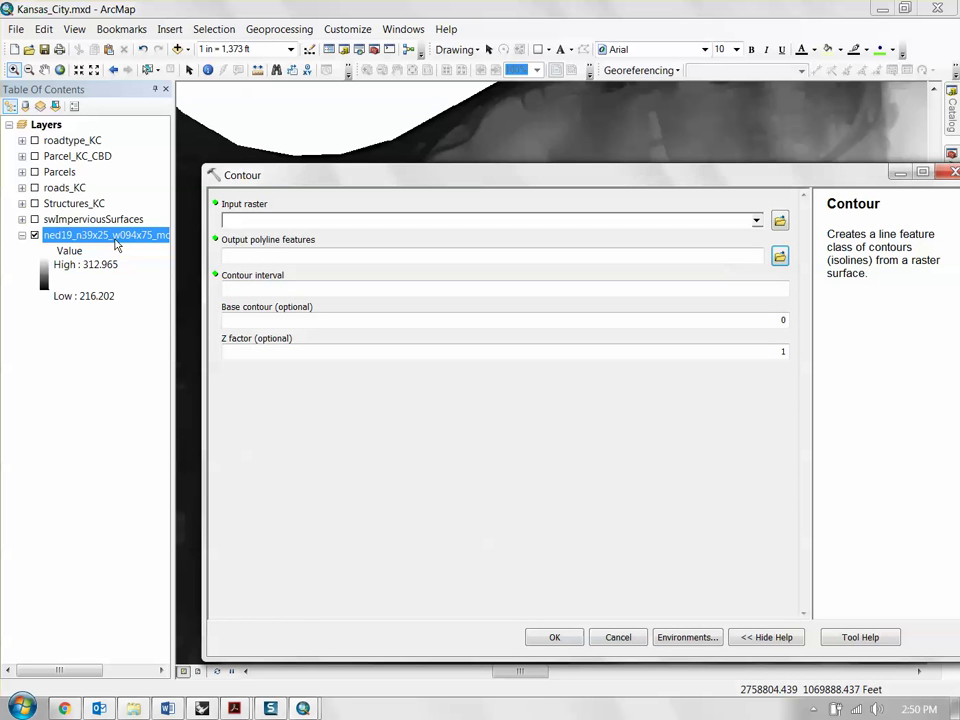
# Set the ned19_n39x25_w094x75_mo_jacksonco_2006.img layer as the Contour tool's input raster, keeping the default output polyline features
pyautogui.moveTo(108, 240); pyautogui.dragTo(253, 330)
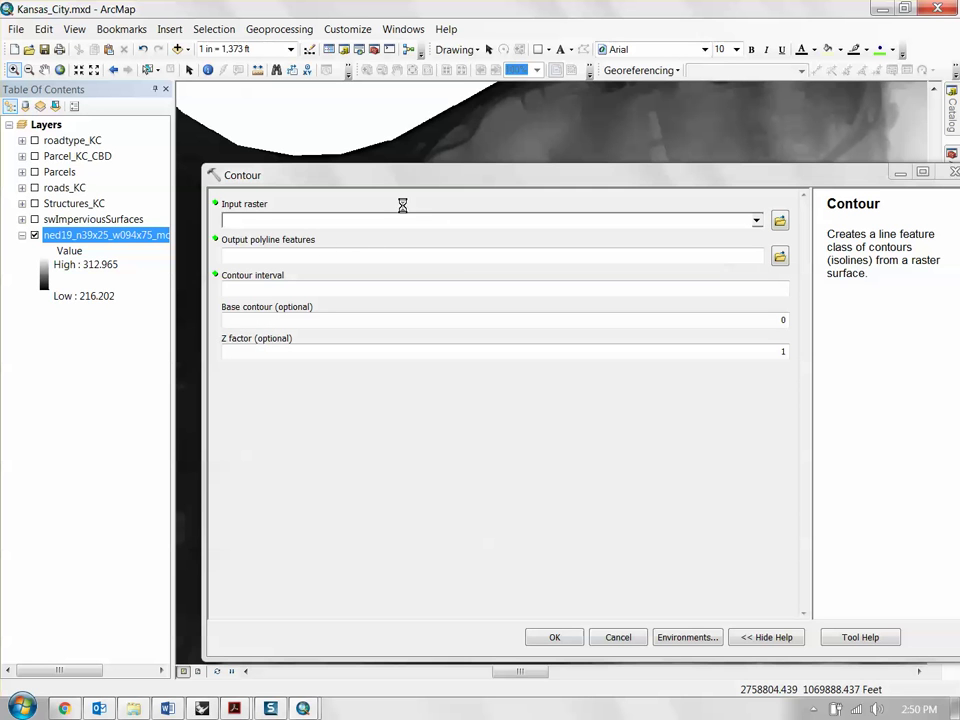
pyautogui.moveTo(431, 178); pyautogui.dragTo(432, 173)
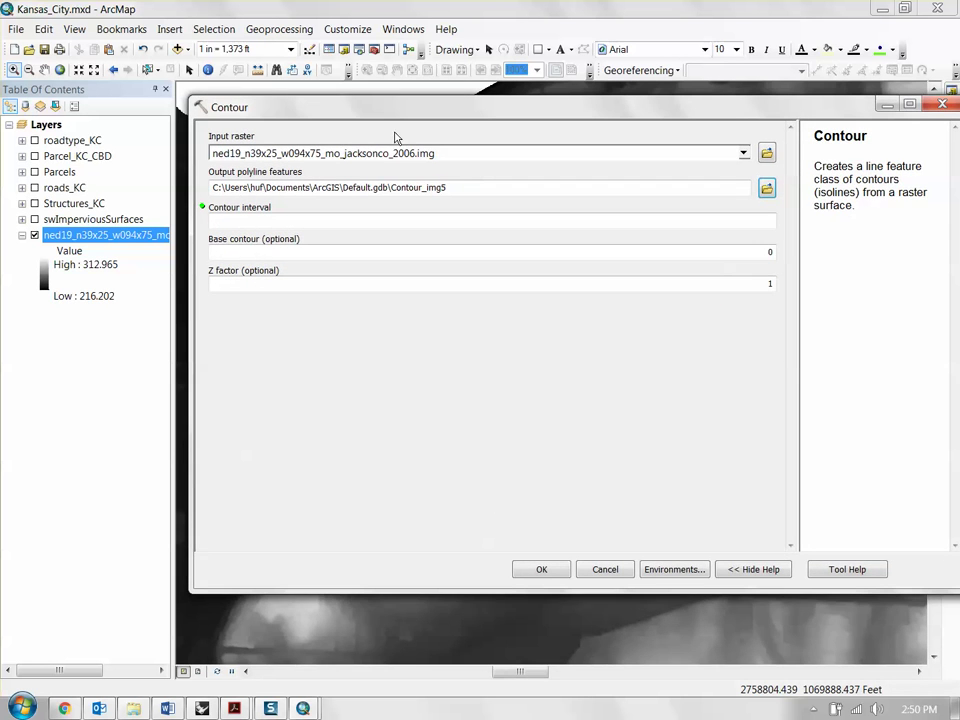
pyautogui.click(465, 191)
pyautogui.moveTo(506, 112); pyautogui.dragTo(461, 95)
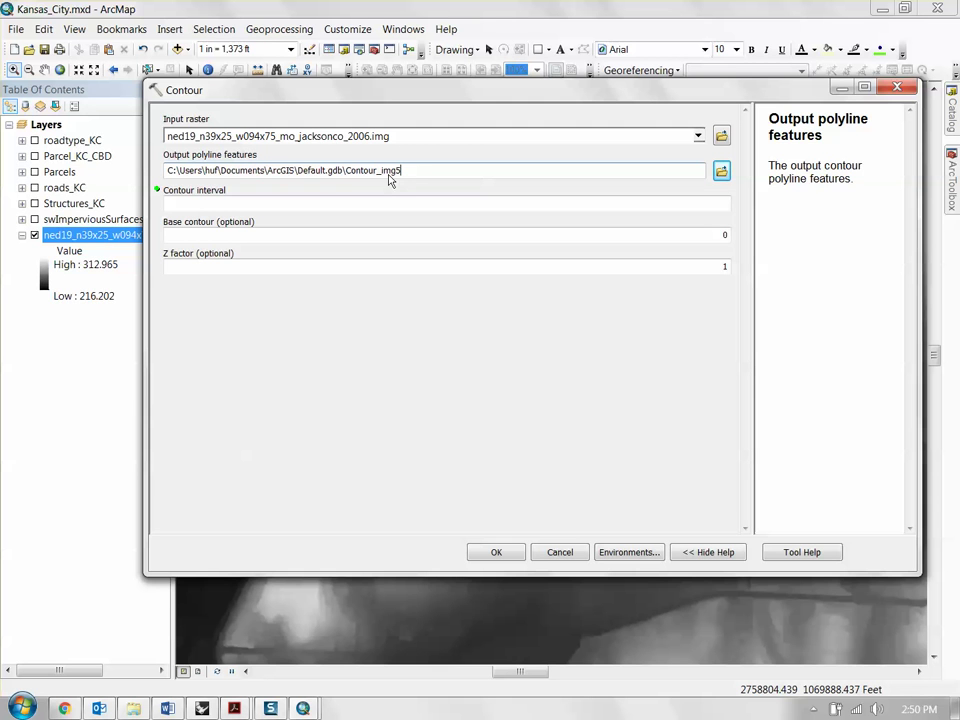
# Set the contour interval to 1 and the Z factor to 3.28084 for the contours
pyautogui.click(369, 208)
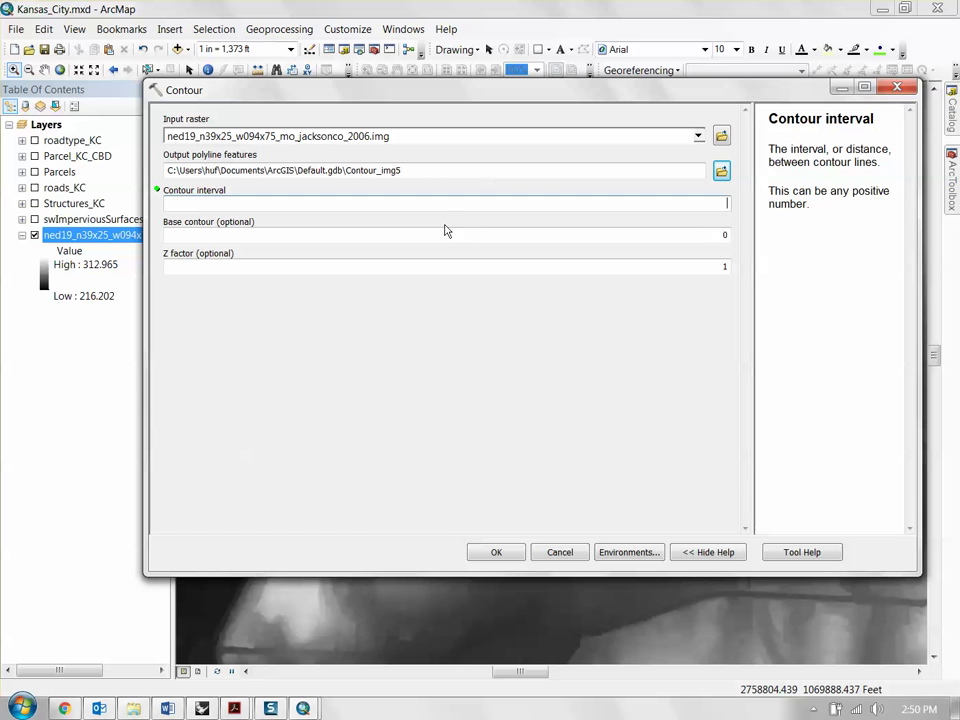
pyautogui.write('1')
pyautogui.moveTo(709, 92); pyautogui.dragTo(690, 110)
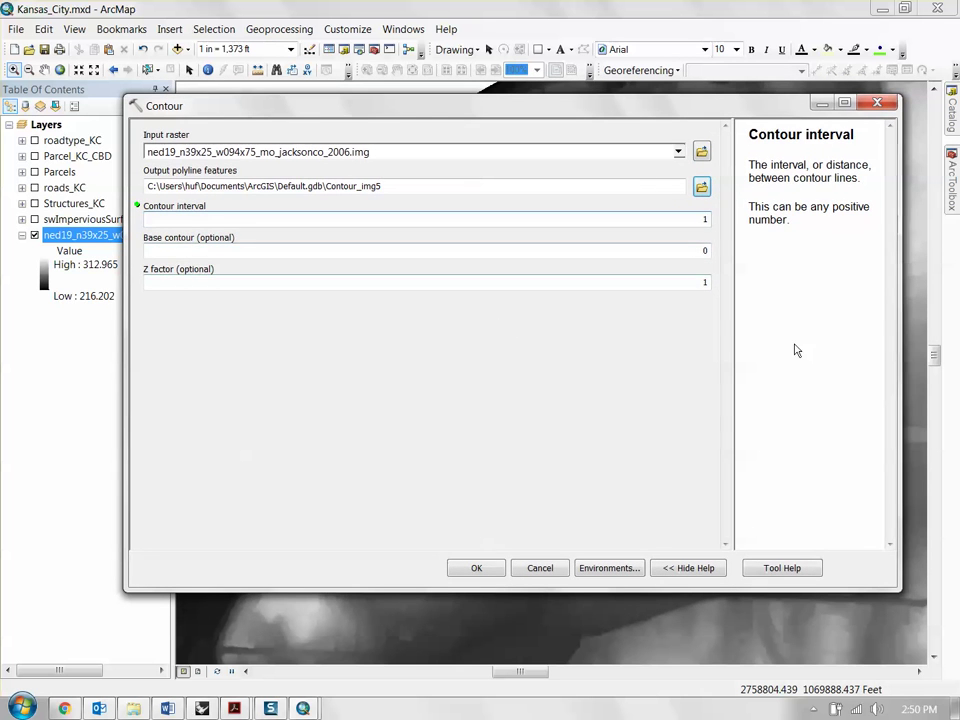
pyautogui.click(657, 288)
pyautogui.moveTo(564, 108); pyautogui.dragTo(626, 106)
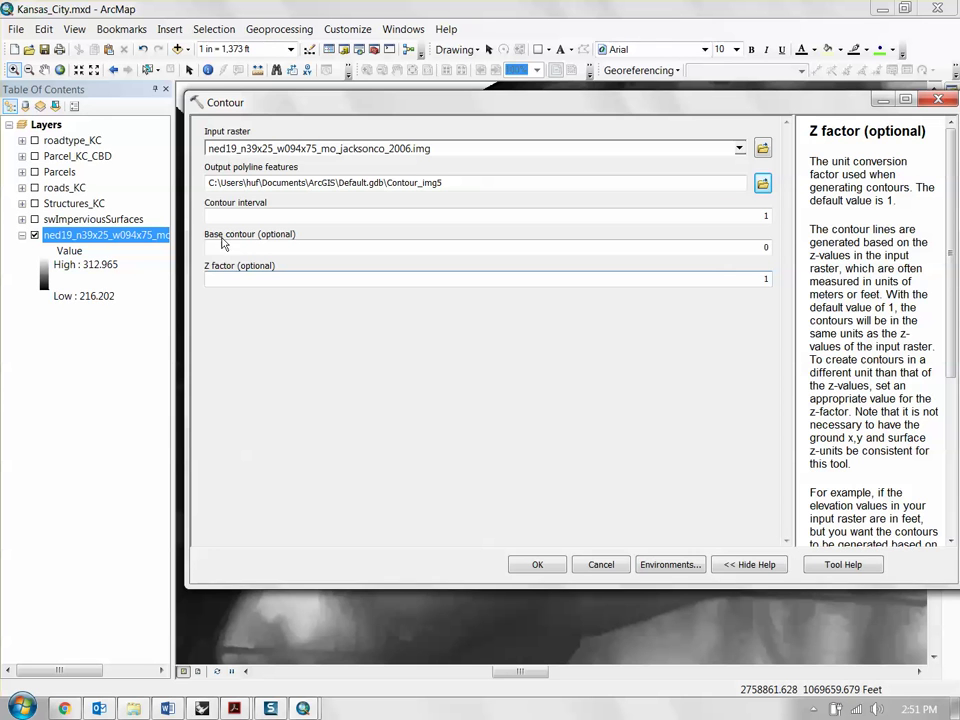
pyautogui.moveTo(409, 111); pyautogui.dragTo(335, 125)
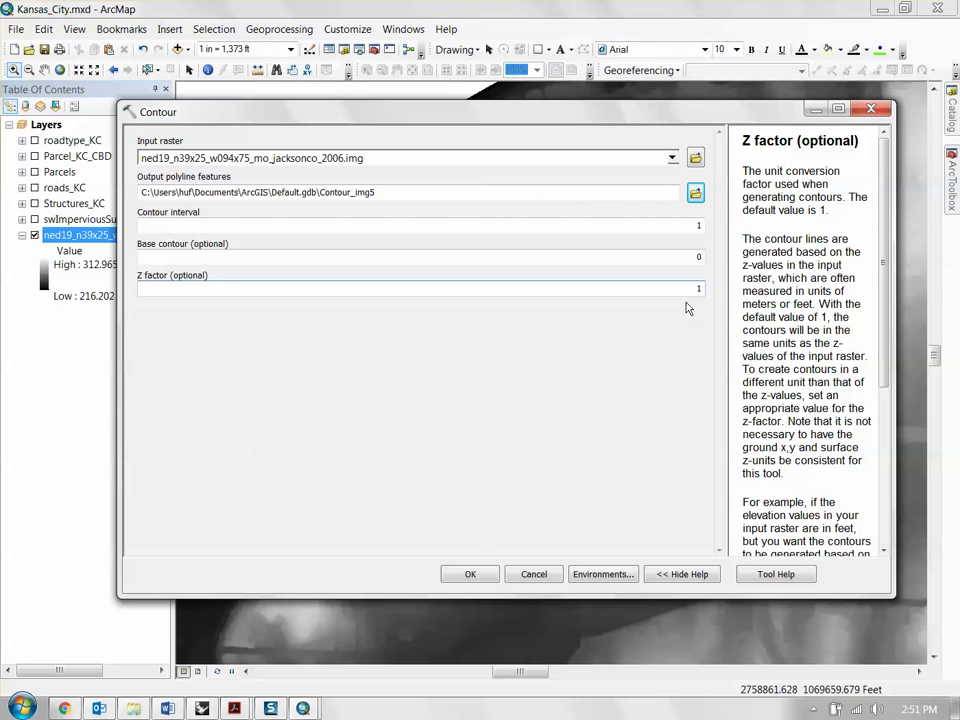
pyautogui.doubleClick(671, 293)
# Read the Z factor help text on converting elevation units between metres and feet, comparing it with the entered factor
pyautogui.scroll(-5, 885, 346)
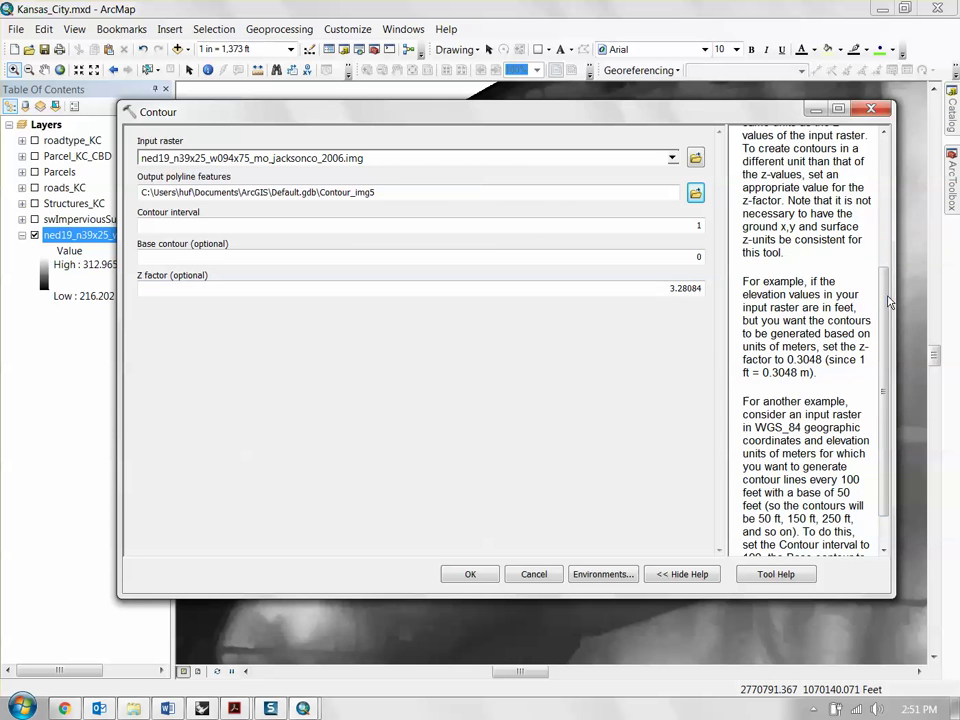
pyautogui.scroll(-2, 888, 302)
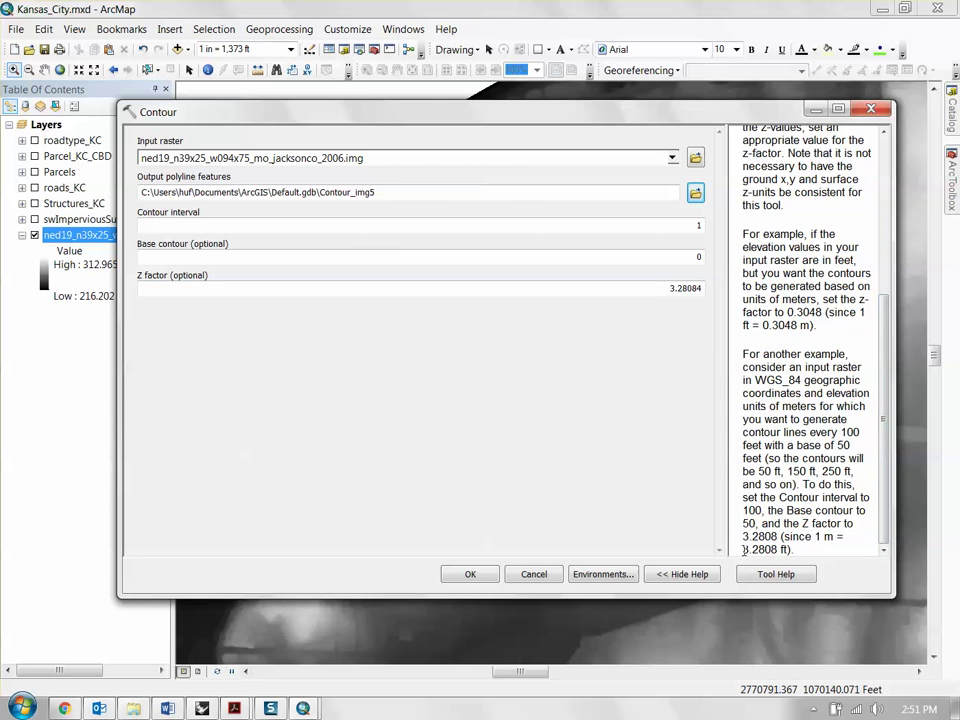
pyautogui.moveTo(744, 549); pyautogui.dragTo(779, 549)
pyautogui.click(678, 288)
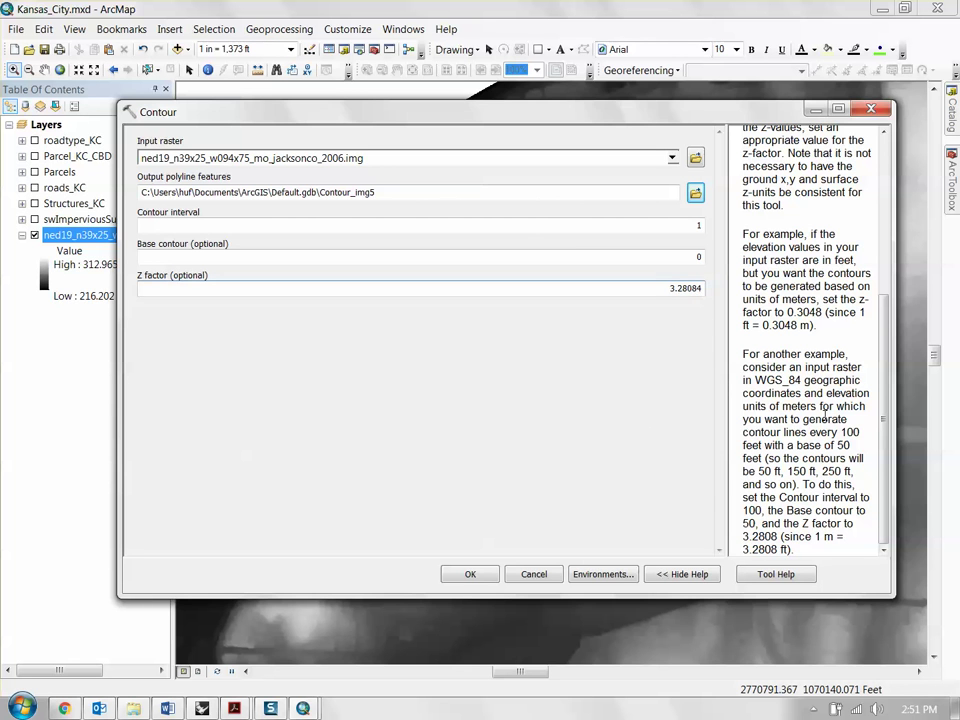
pyautogui.scroll(5, 820, 390)
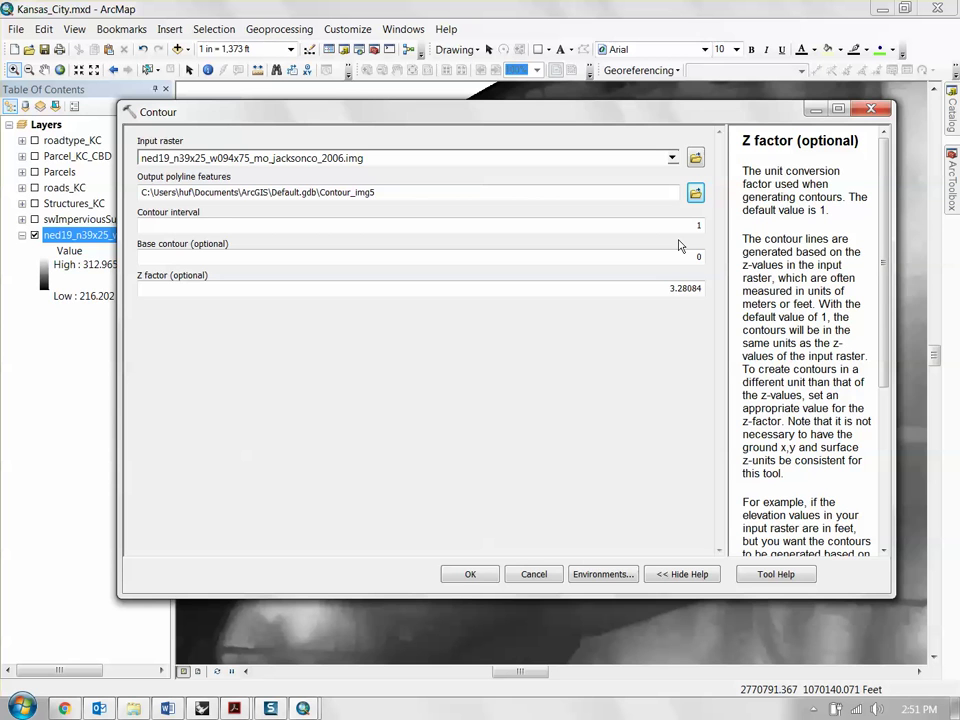
pyautogui.doubleClick(686, 288)
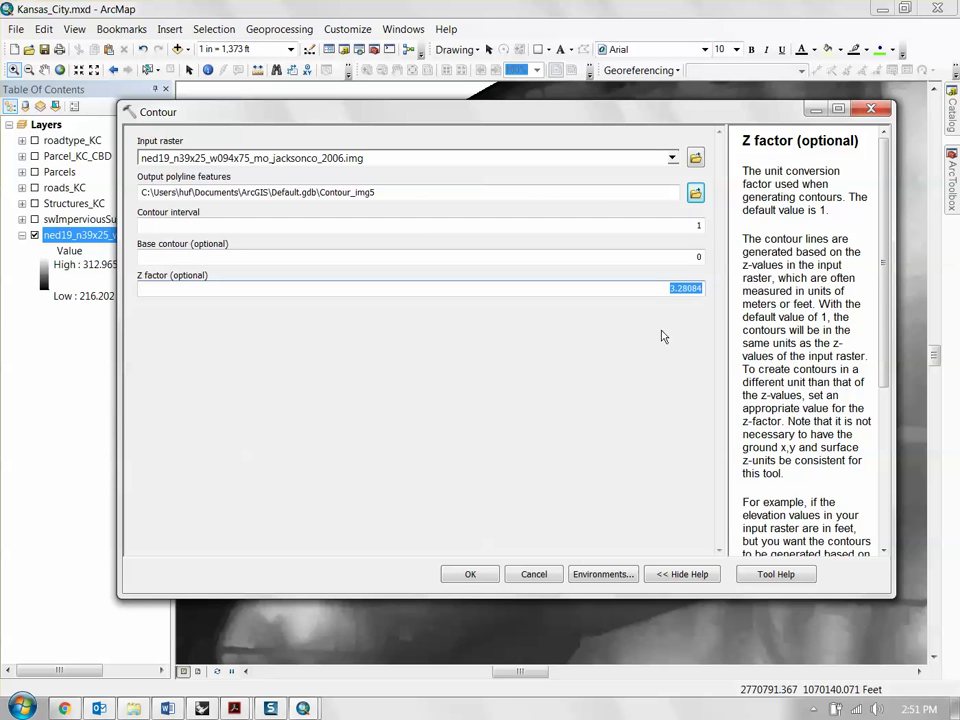
pyautogui.click(661, 336)
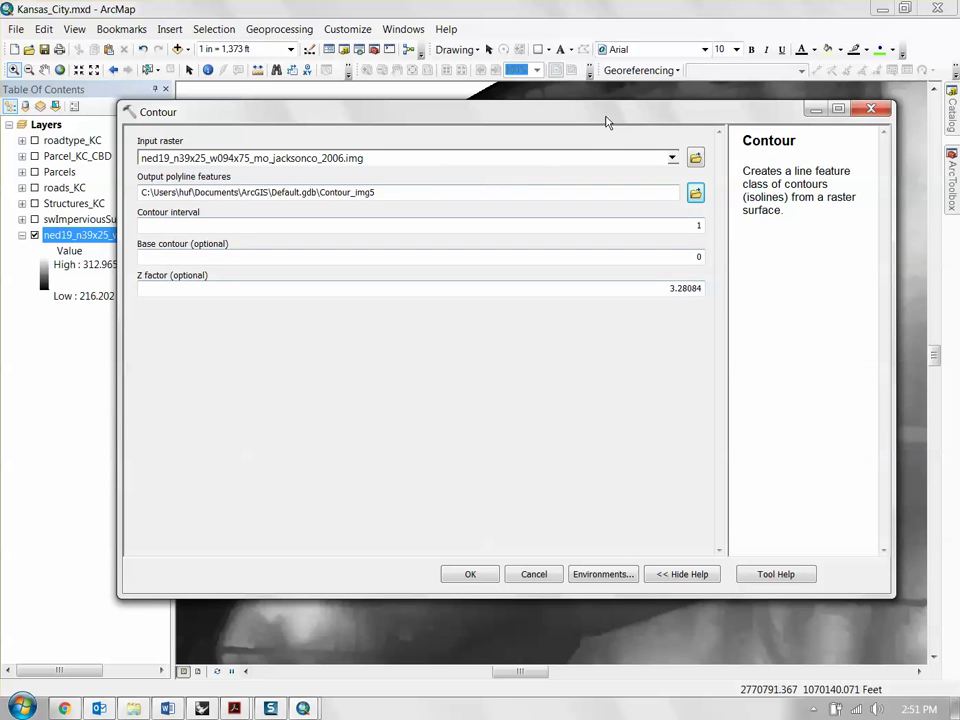
pyautogui.moveTo(605, 121); pyautogui.dragTo(615, 110)
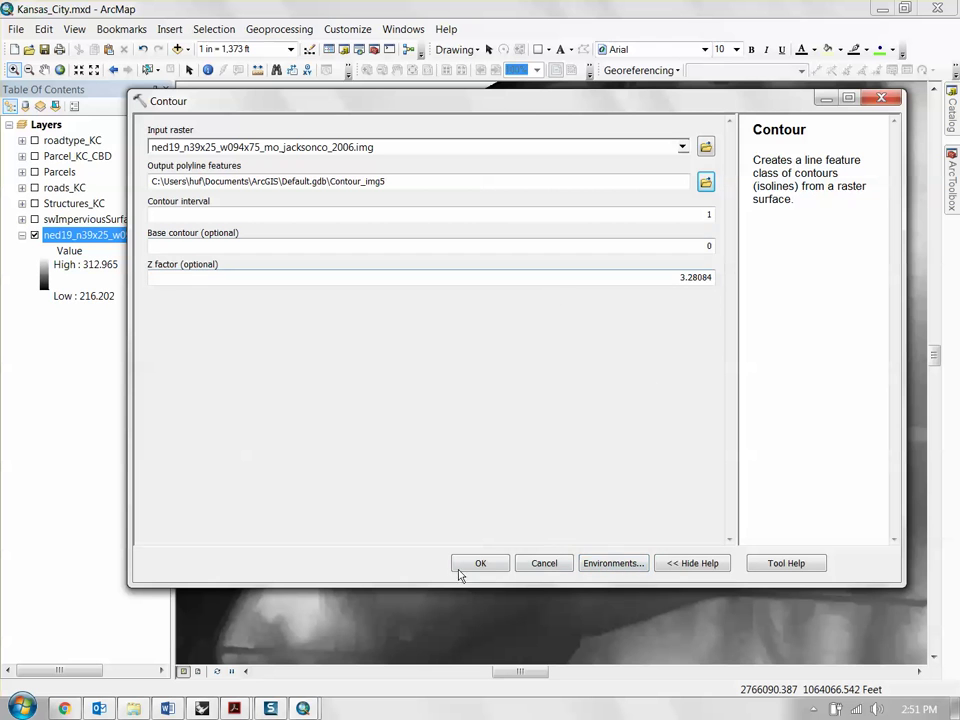
# Set the Contour tool's processing extent environment to Same as Display and accept the environment settings
pyautogui.click(612, 563)
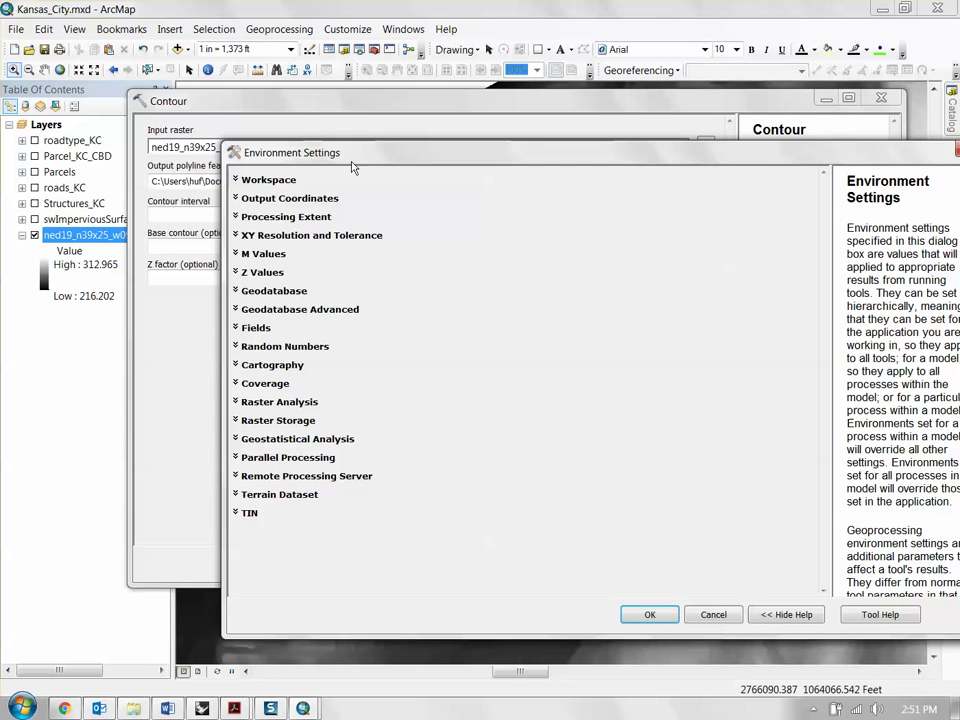
pyautogui.moveTo(354, 161); pyautogui.dragTo(319, 139)
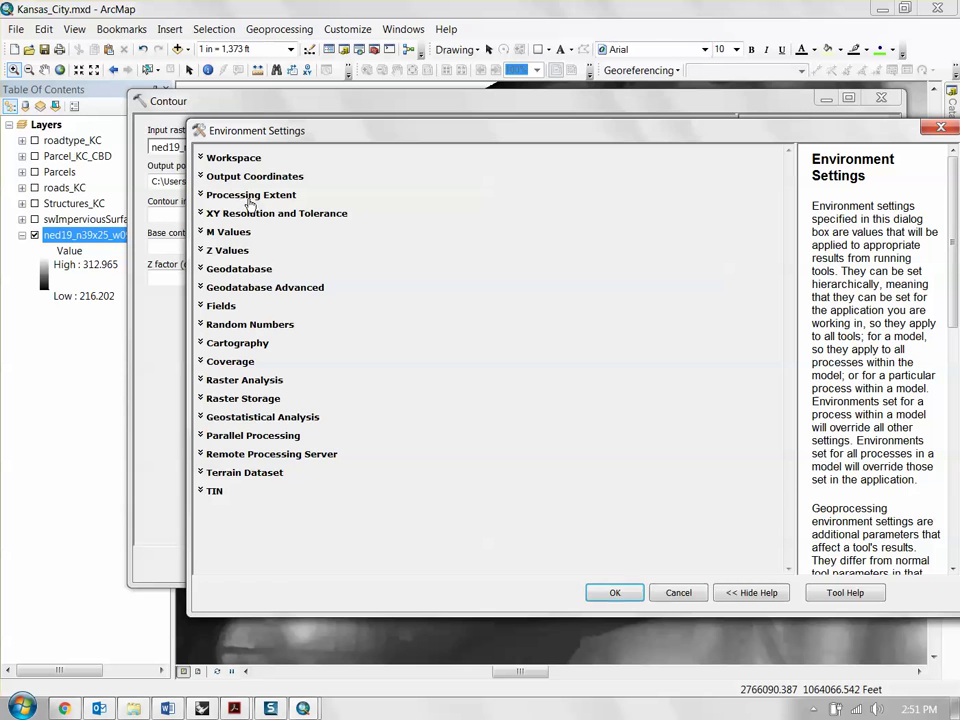
pyautogui.moveTo(328, 137); pyautogui.dragTo(321, 145)
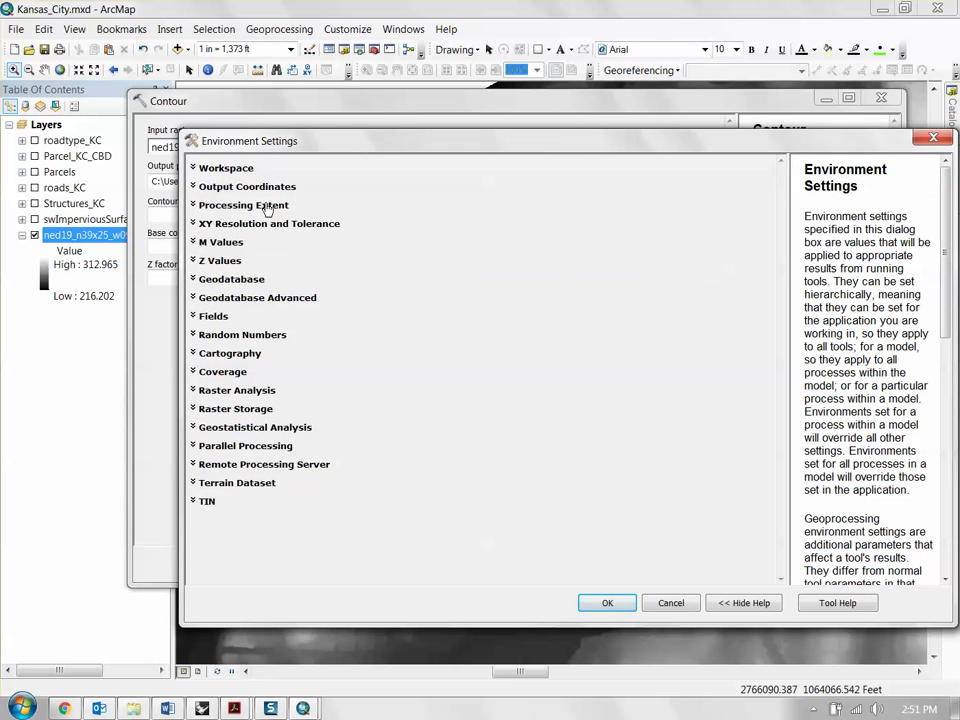
pyautogui.click(243, 205)
pyautogui.click(319, 237)
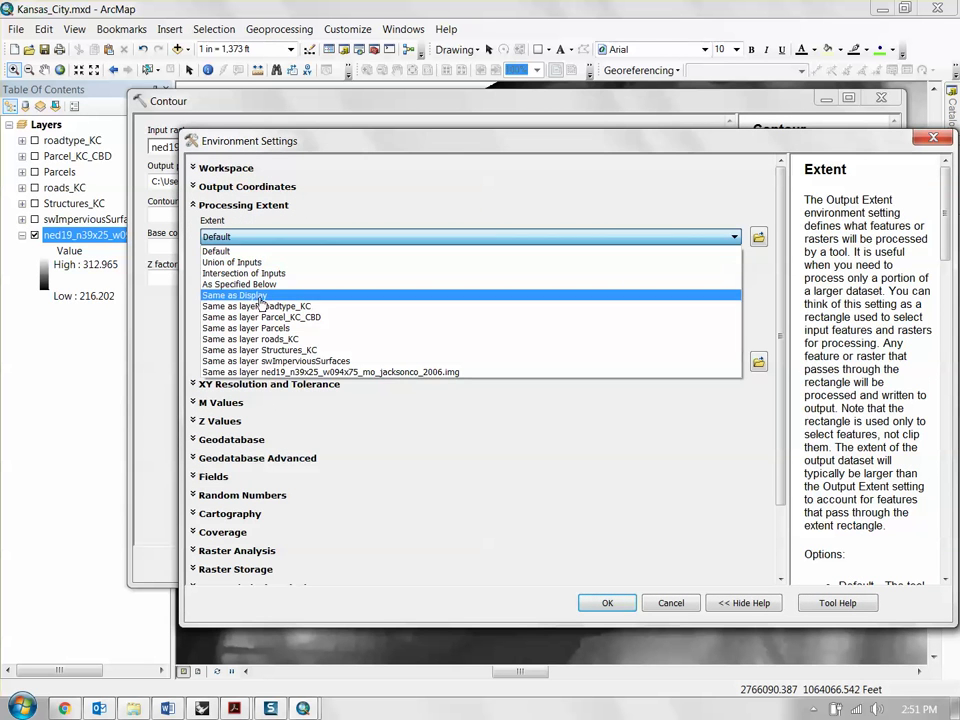
pyautogui.click(257, 205)
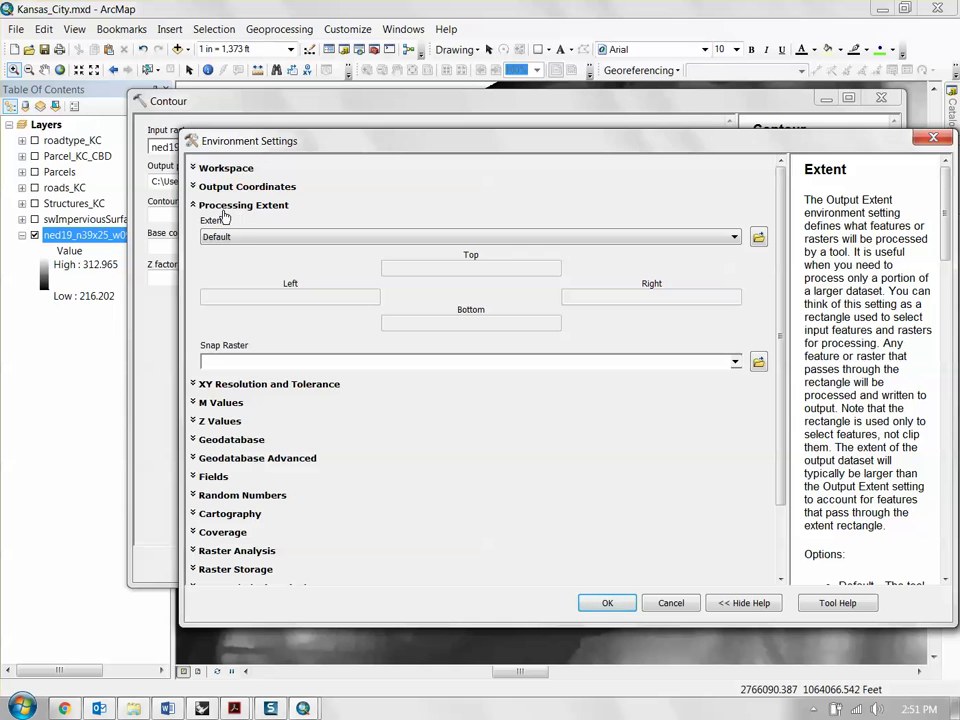
pyautogui.click(255, 238)
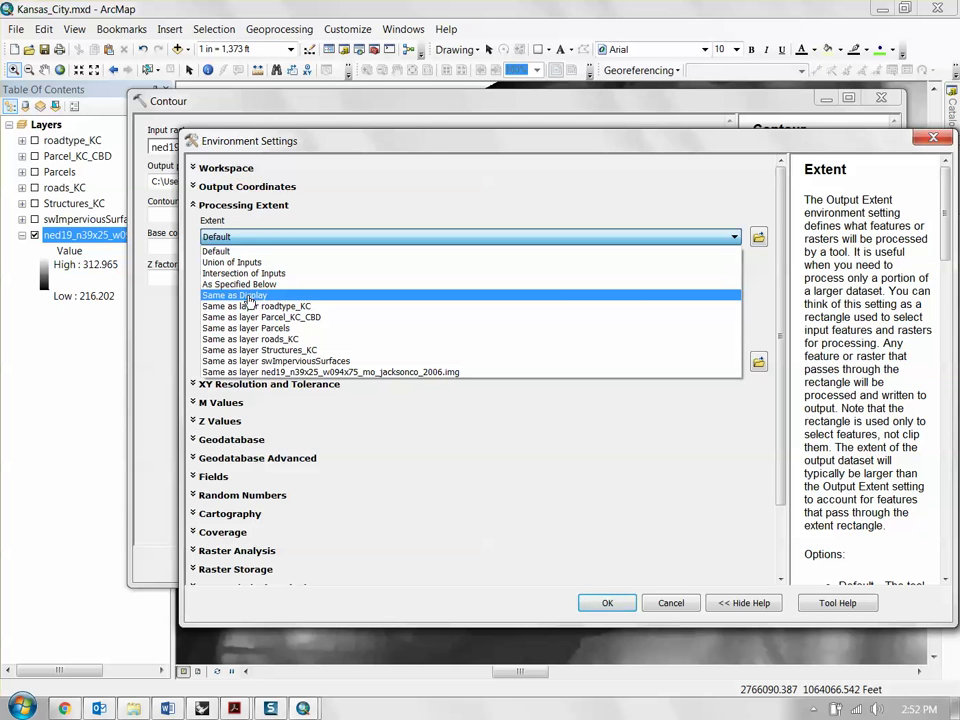
pyautogui.click(250, 296)
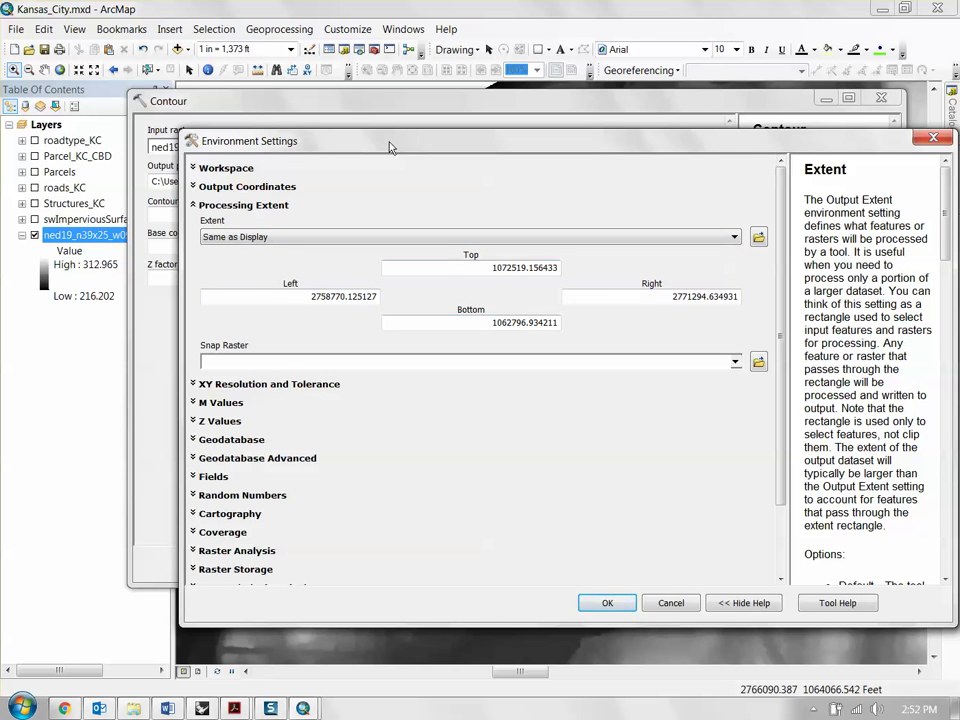
pyautogui.moveTo(392, 146); pyautogui.dragTo(363, 140)
pyautogui.click(577, 600)
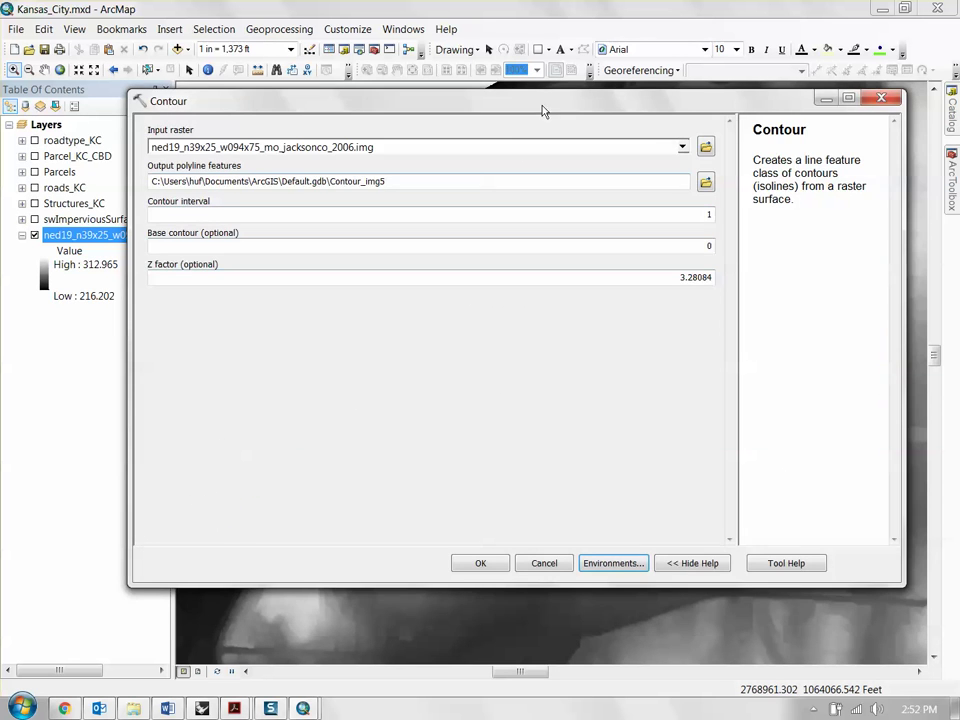
# Check the displayed map area behind the dialog and run the Contour tool to generate the contour lines
pyautogui.moveTo(548, 104); pyautogui.dragTo(174, 201)
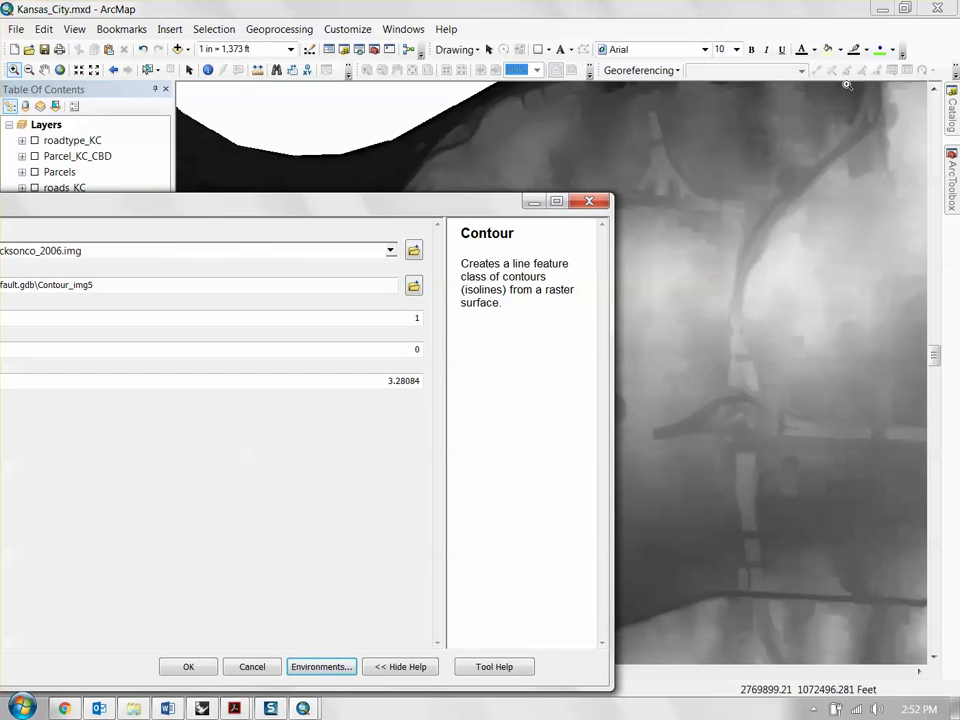
pyautogui.moveTo(484, 204); pyautogui.dragTo(761, 130)
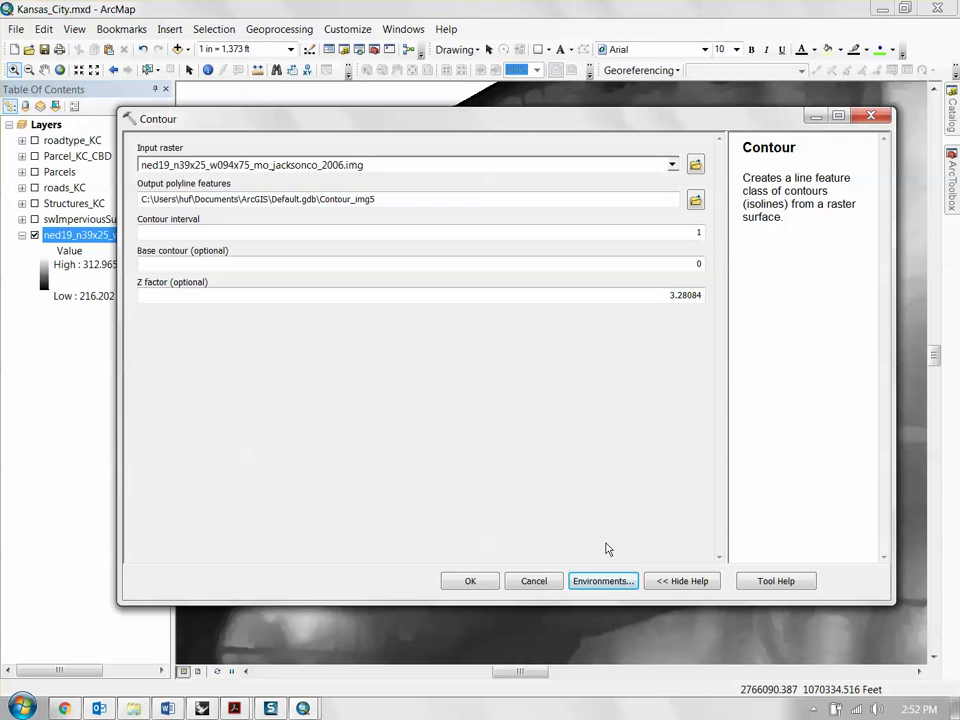
pyautogui.click(473, 581)
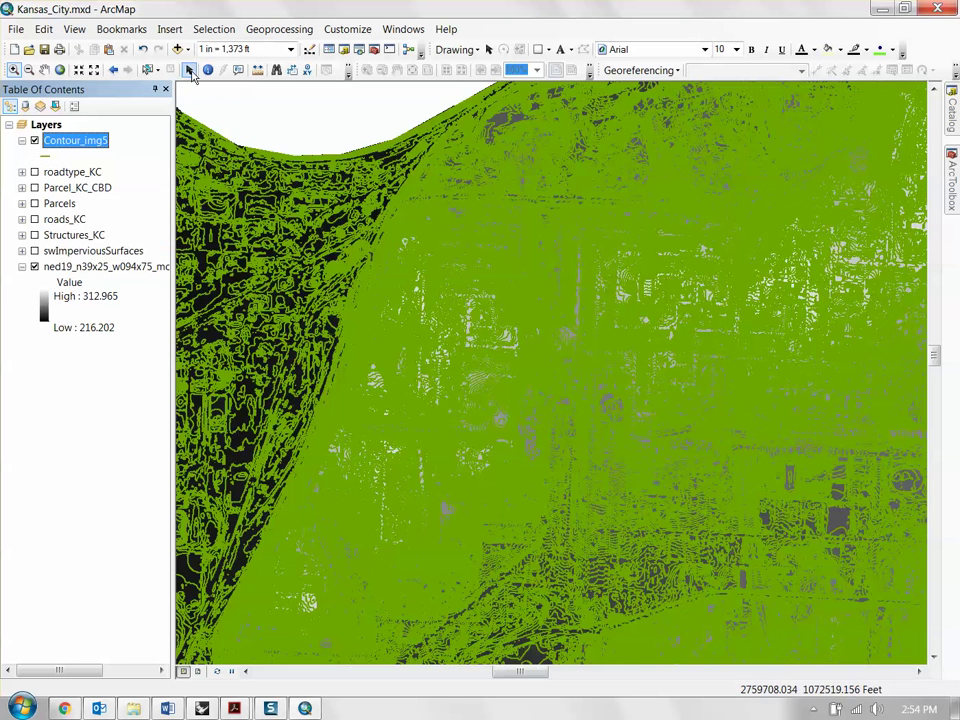
# Symbolize the Contour_img5 layer by quantity with graduated colors, using Contour as the value field
pyautogui.click(188, 69)
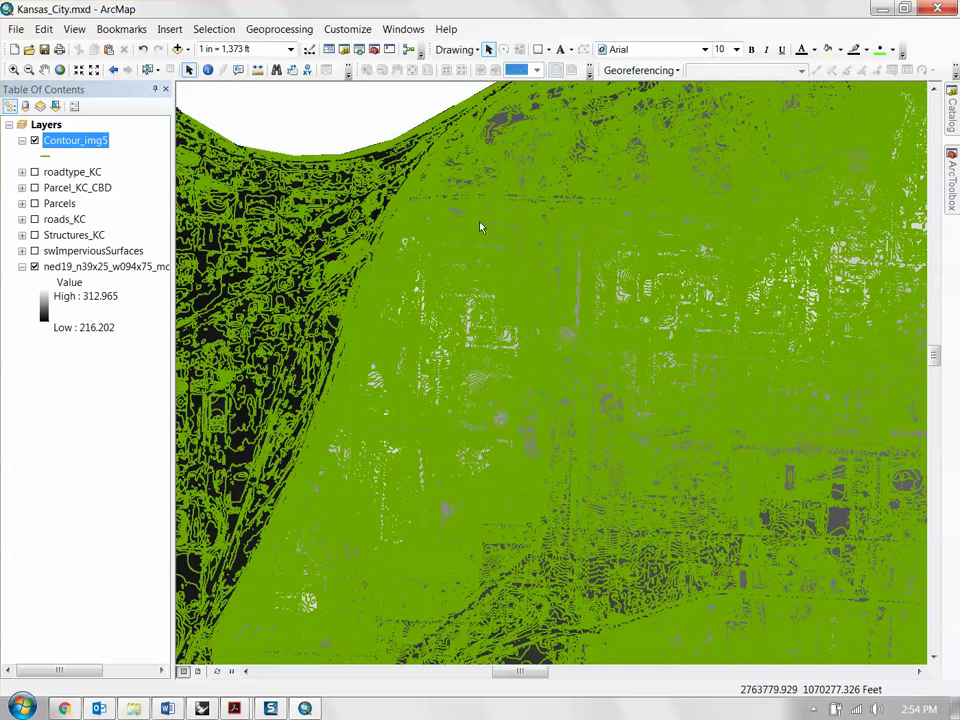
pyautogui.scroll(-1, 485, 261)
pyautogui.scroll(2, 485, 261)
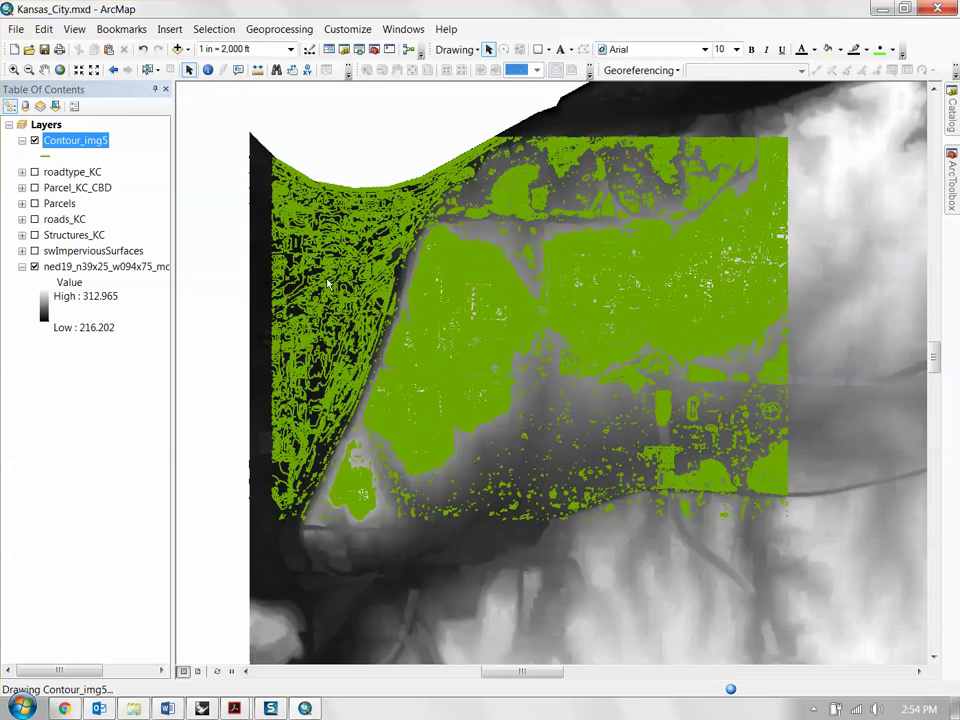
pyautogui.doubleClick(86, 141)
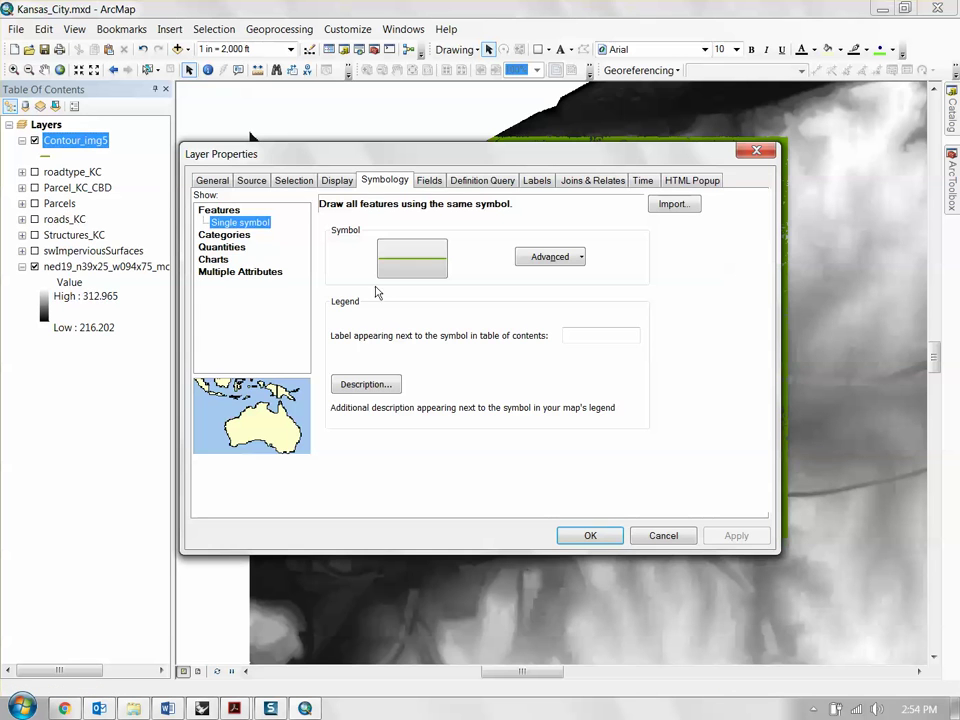
pyautogui.click(221, 247)
pyautogui.click(449, 239)
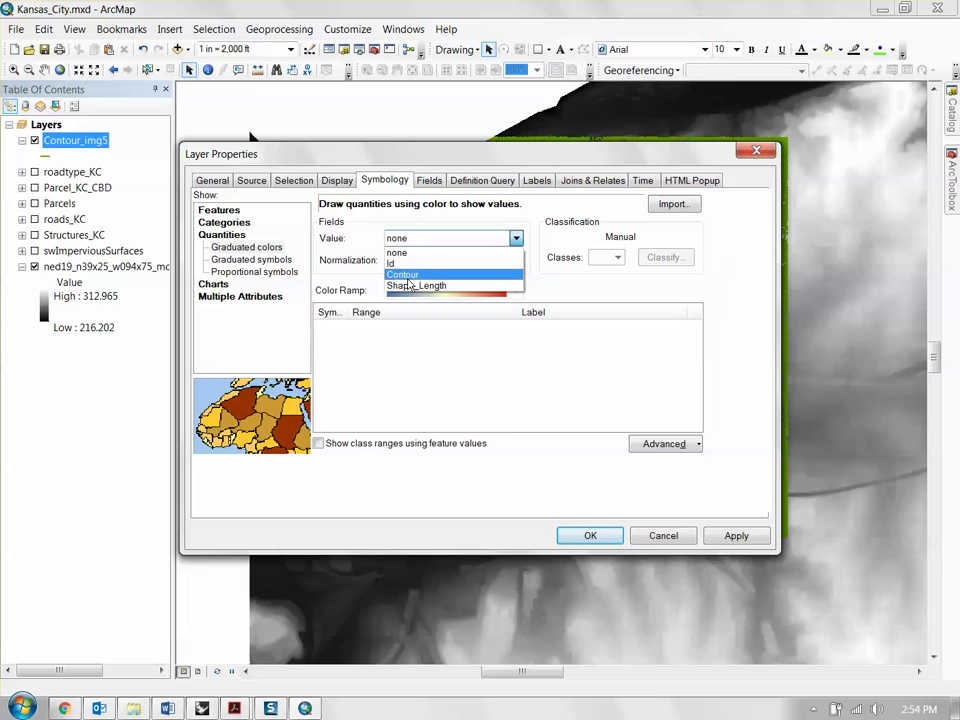
pyautogui.click(407, 278)
pyautogui.click(617, 418)
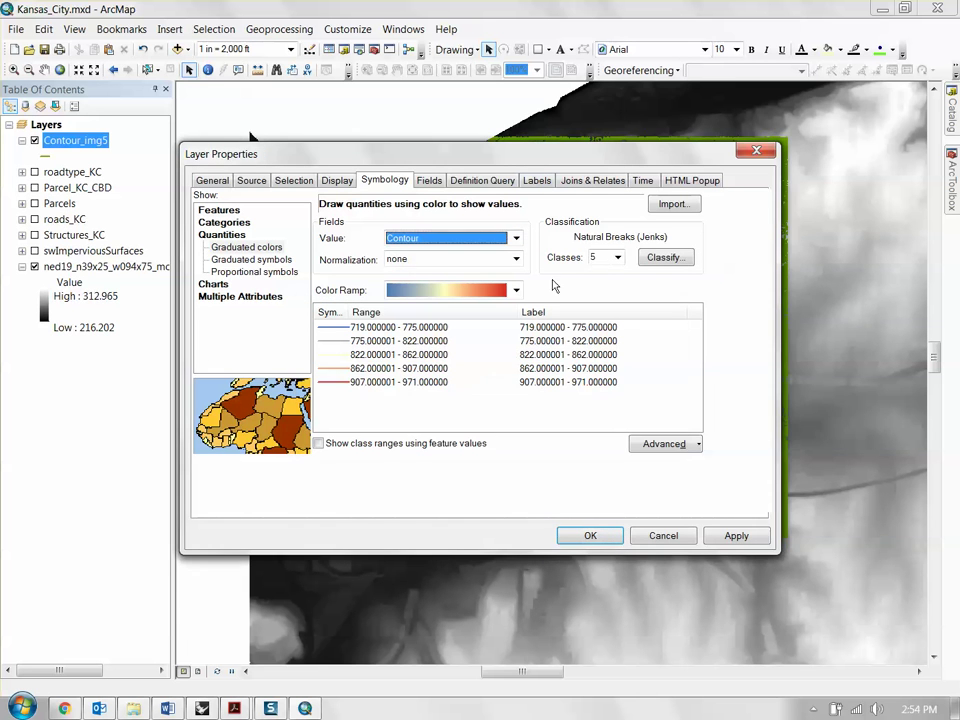
# Classify the contours into 10 classes with the green-orange-brown-white elevation color ramp and apply the layer's symbology
pyautogui.moveTo(546, 165); pyautogui.dragTo(601, 158)
pyautogui.click(674, 251)
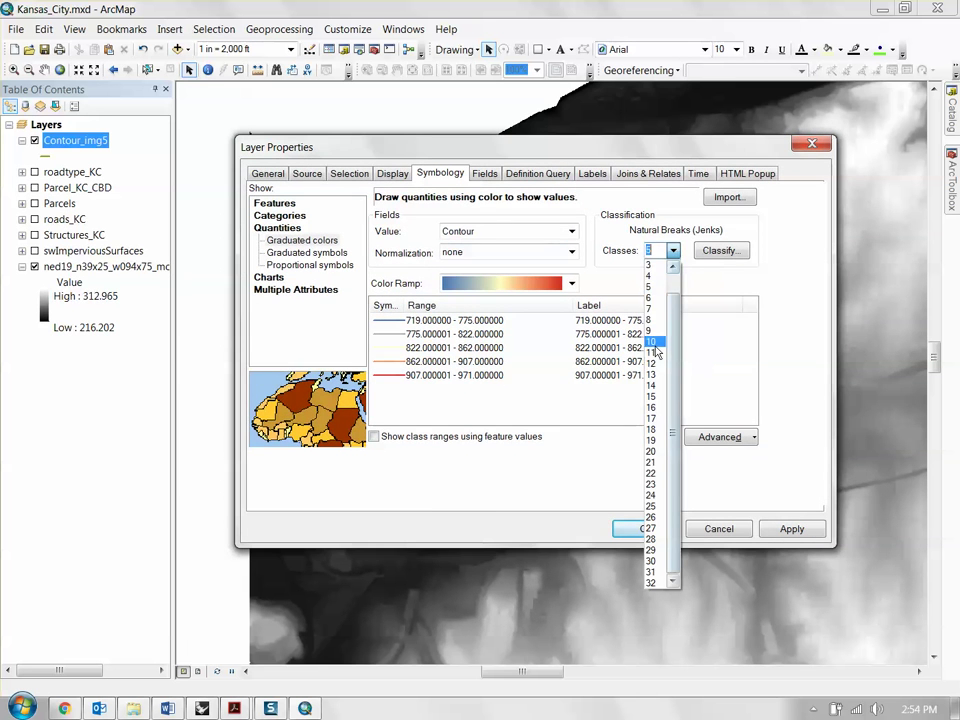
pyautogui.click(652, 342)
pyautogui.click(571, 283)
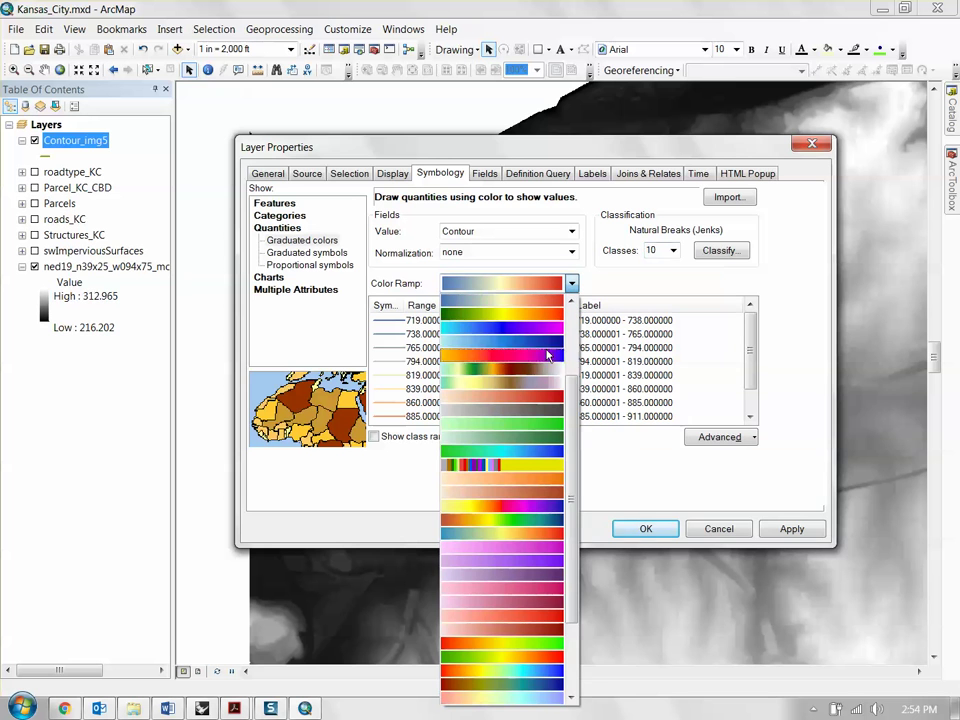
pyautogui.scroll(-2, 540, 546)
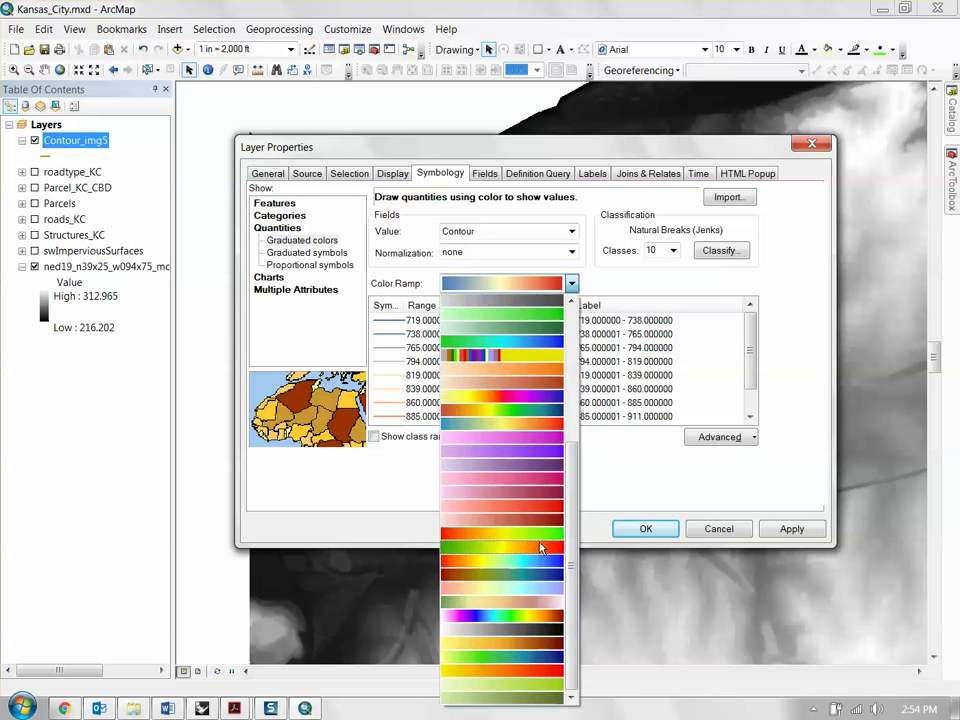
pyautogui.click(540, 546)
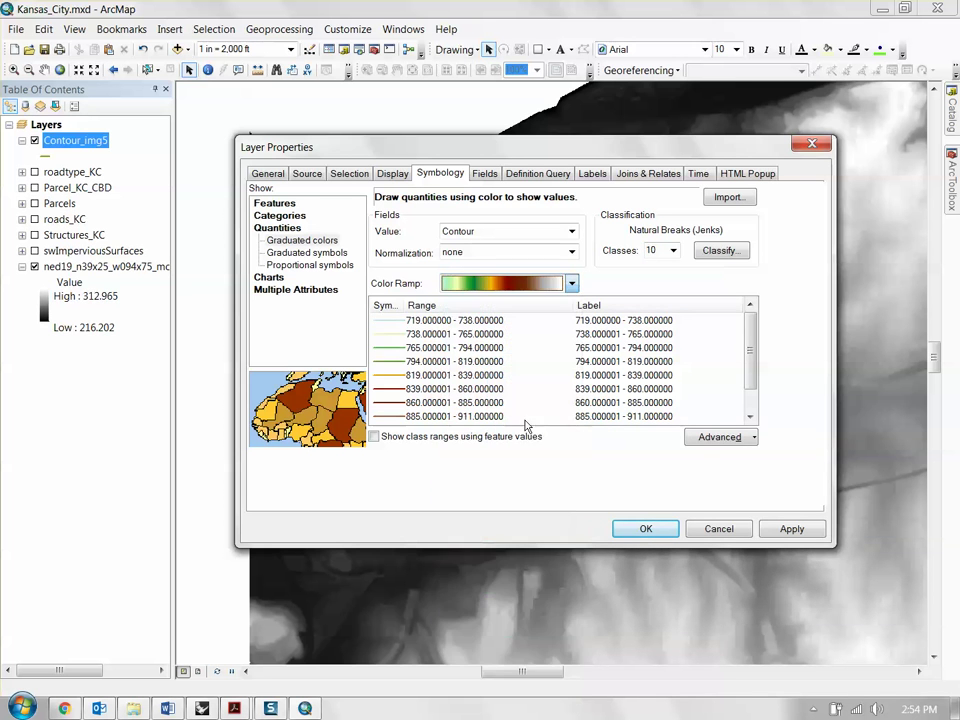
pyautogui.click(791, 528)
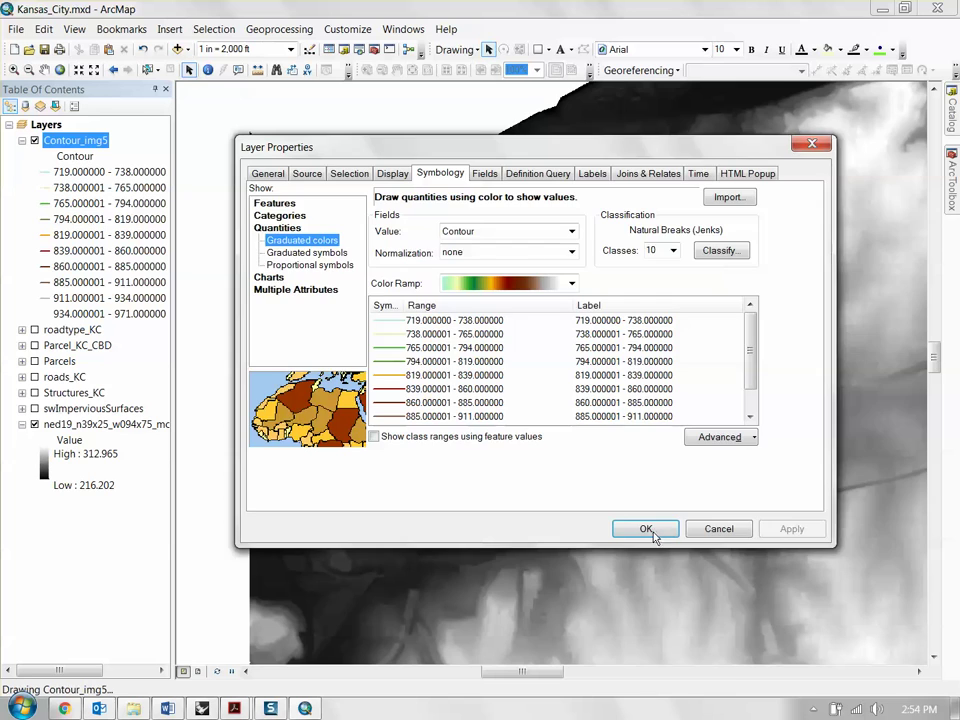
pyautogui.moveTo(658, 152); pyautogui.dragTo(771, 193)
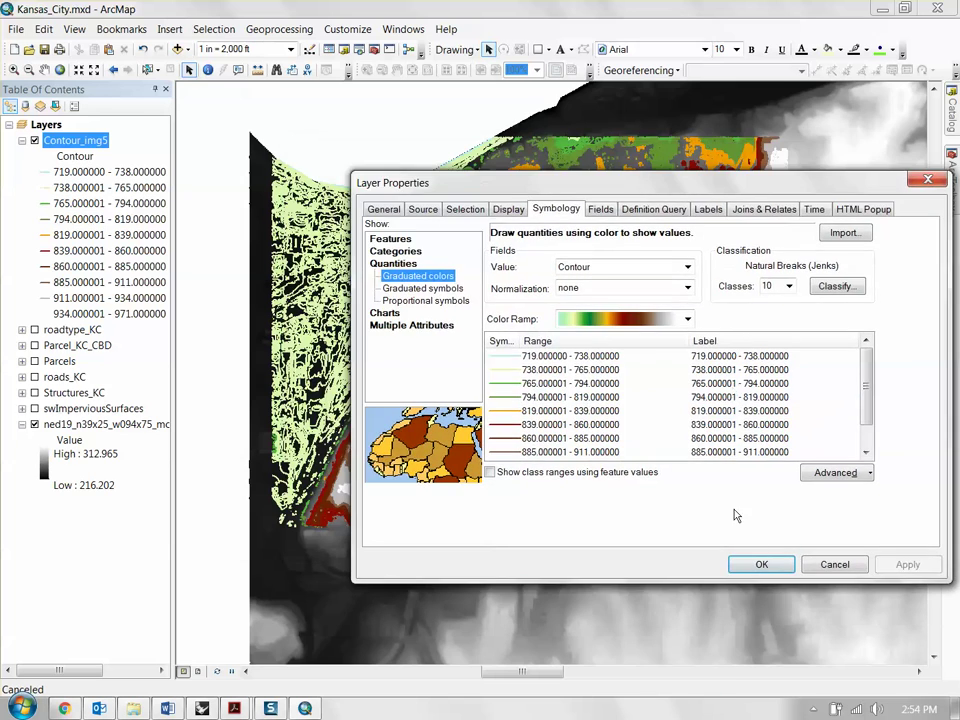
pyautogui.click(765, 564)
# Hide the ned19 elevation raster and inspect the colored contour lines on their own
pyautogui.scroll(-3, 550, 352)
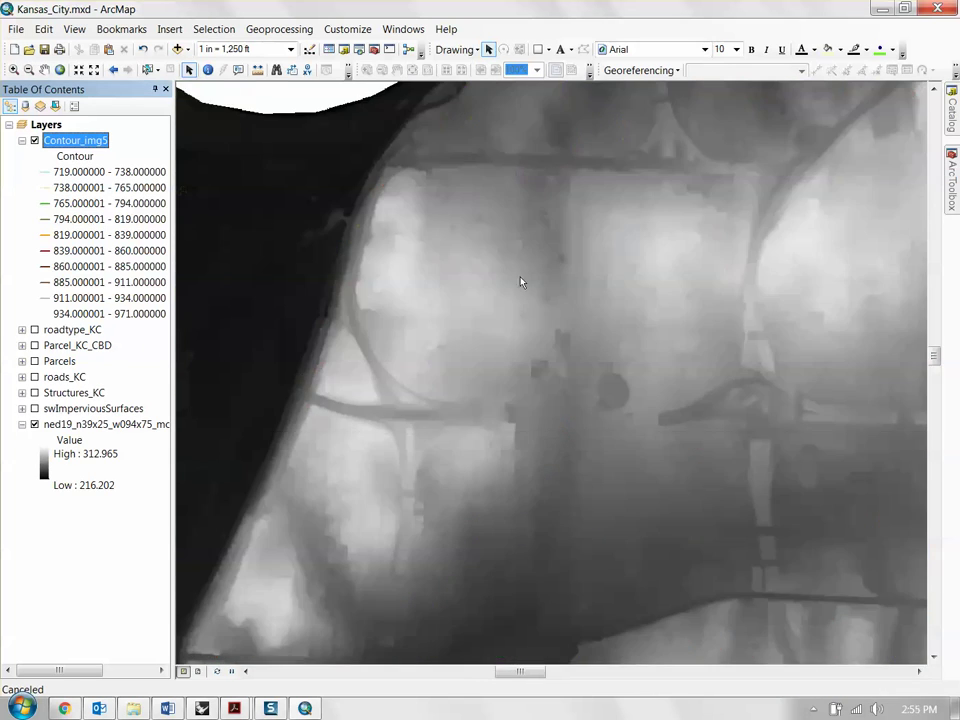
pyautogui.click(34, 424)
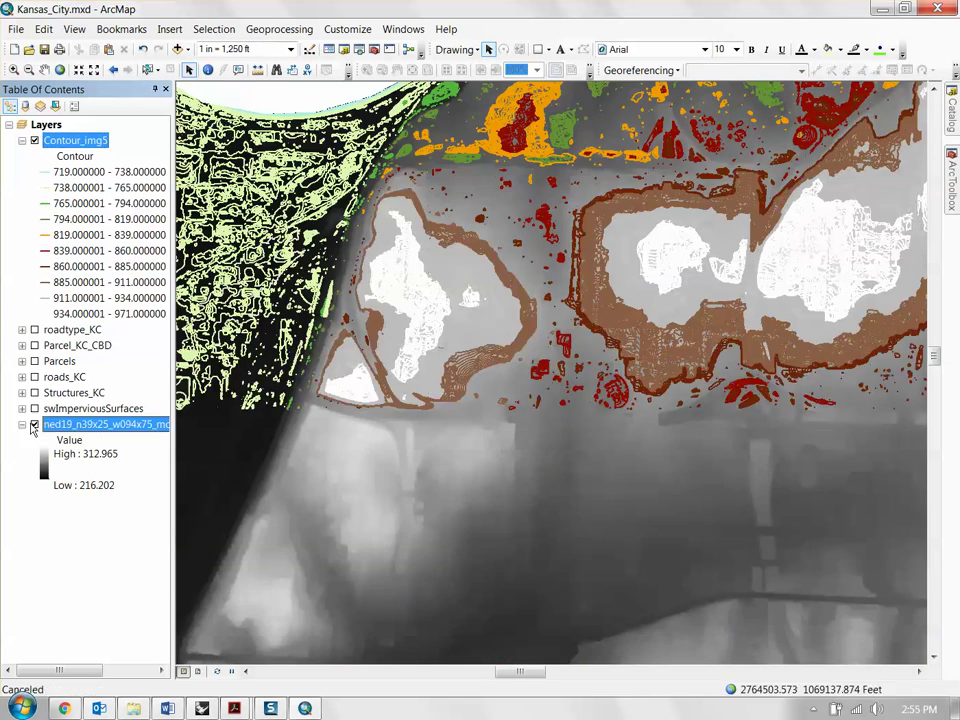
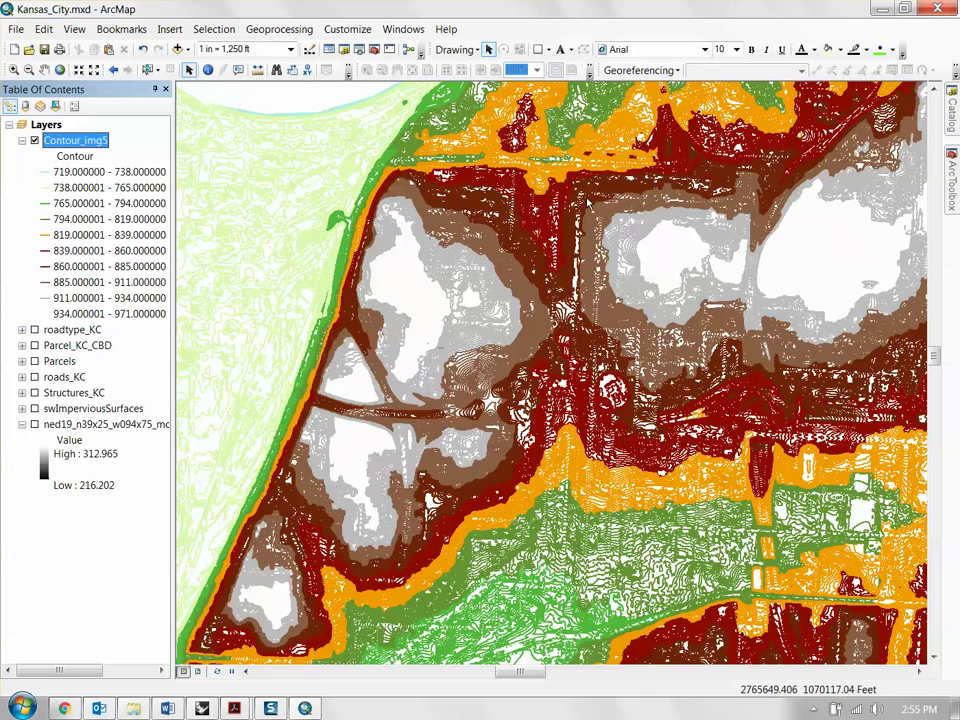
pyautogui.moveTo(448, 312); pyautogui.dragTo(400, 424)
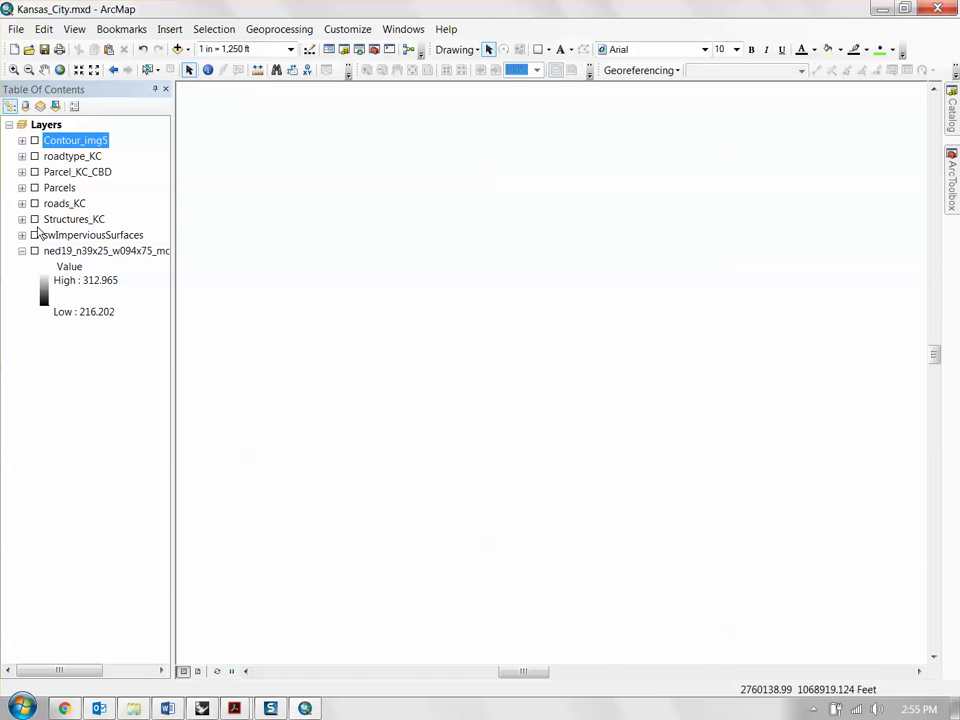
# Show the Structures_KC layer and look over the building footprints around downtown
pyautogui.click(34, 219)
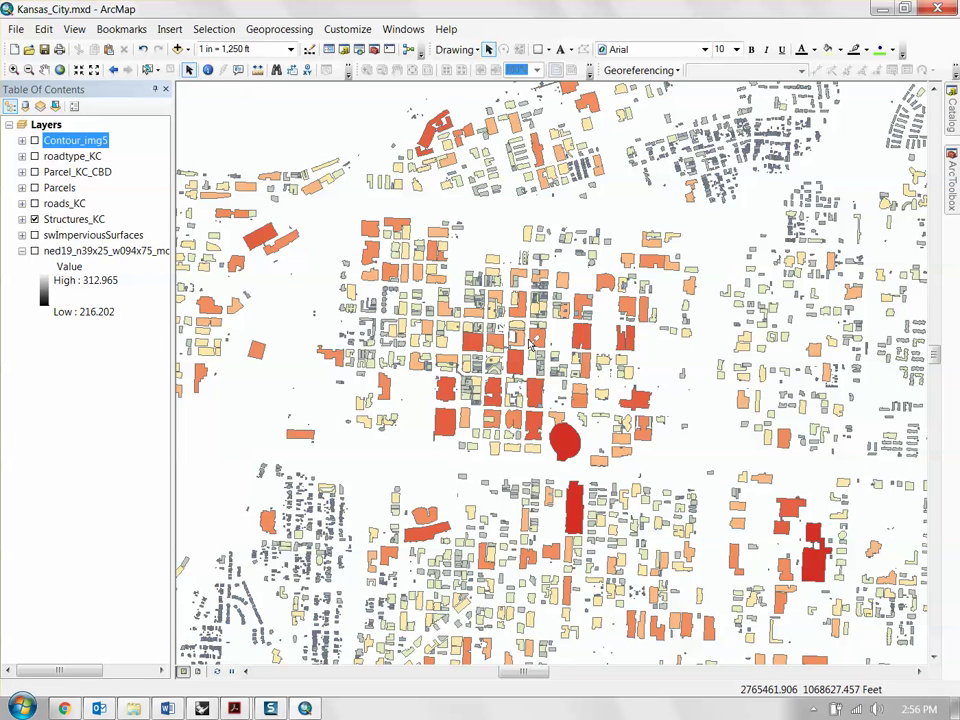
pyautogui.scroll(-2, 530, 343)
pyautogui.scroll(3, 538, 343)
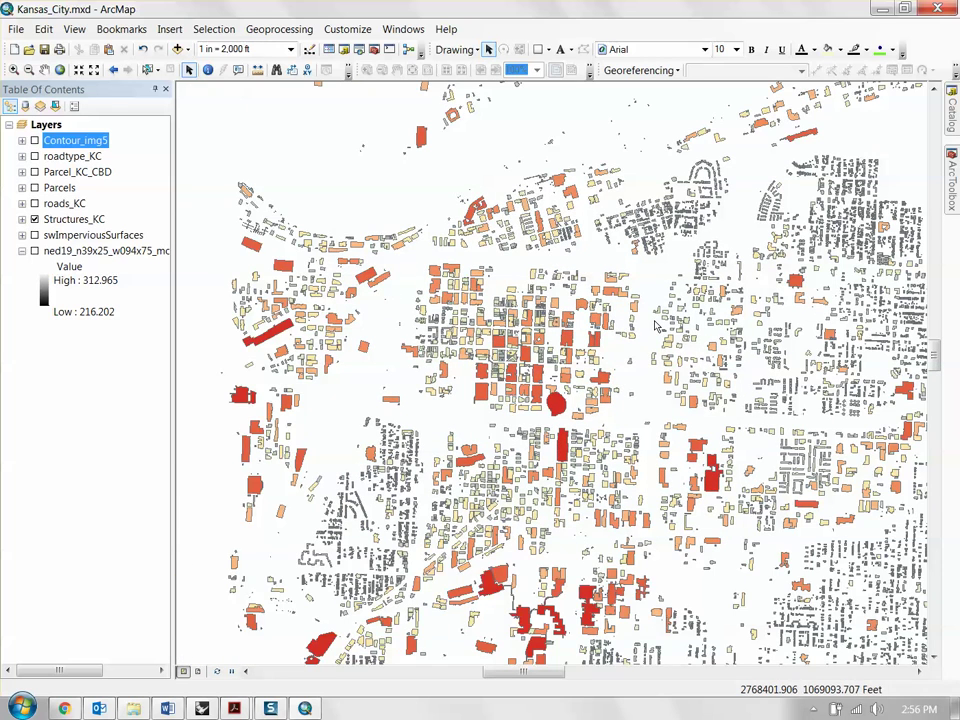
pyautogui.press('Right')
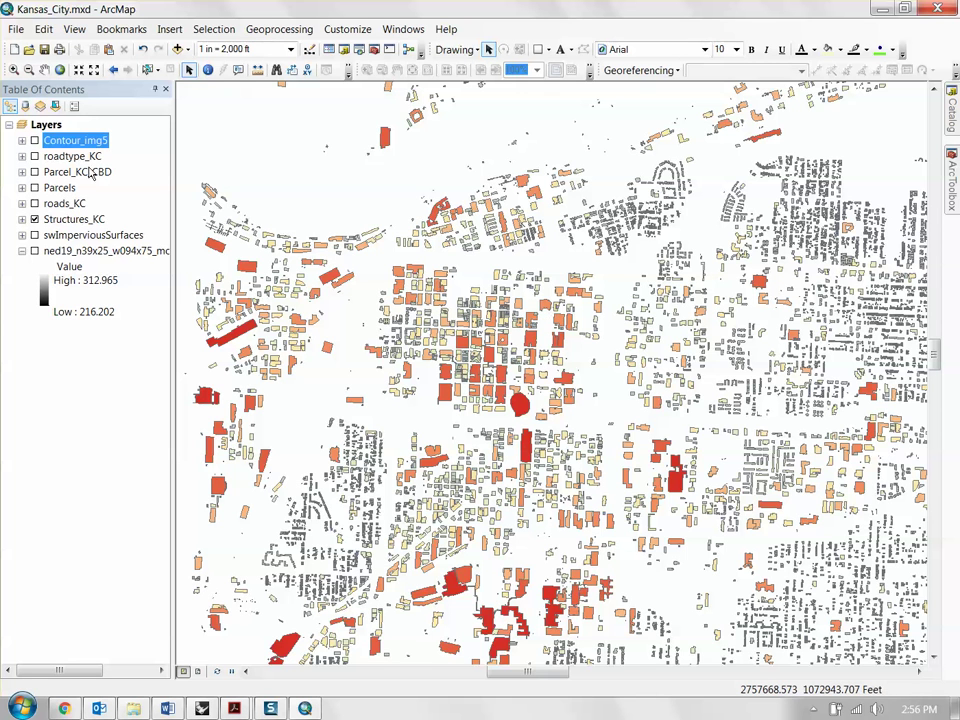
# Examine the HEIGHT field in the Structures_KC attribute table for building height data, and close the table
pyautogui.click(73, 219)
pyautogui.rightClick(73, 219)
pyautogui.click(150, 268)
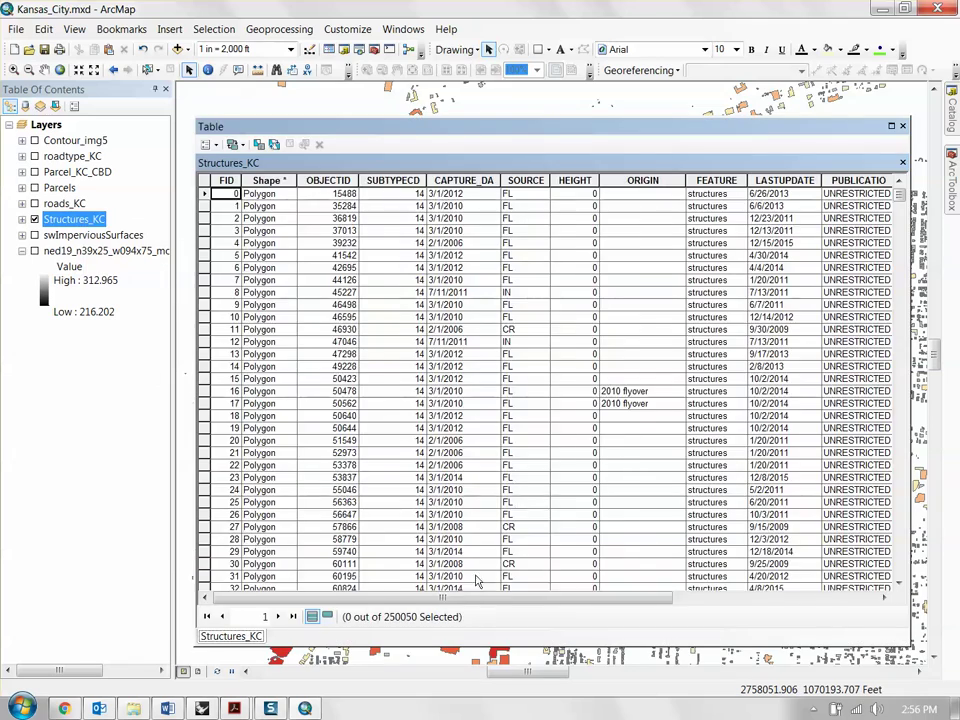
pyautogui.moveTo(478, 597); pyautogui.dragTo(657, 600)
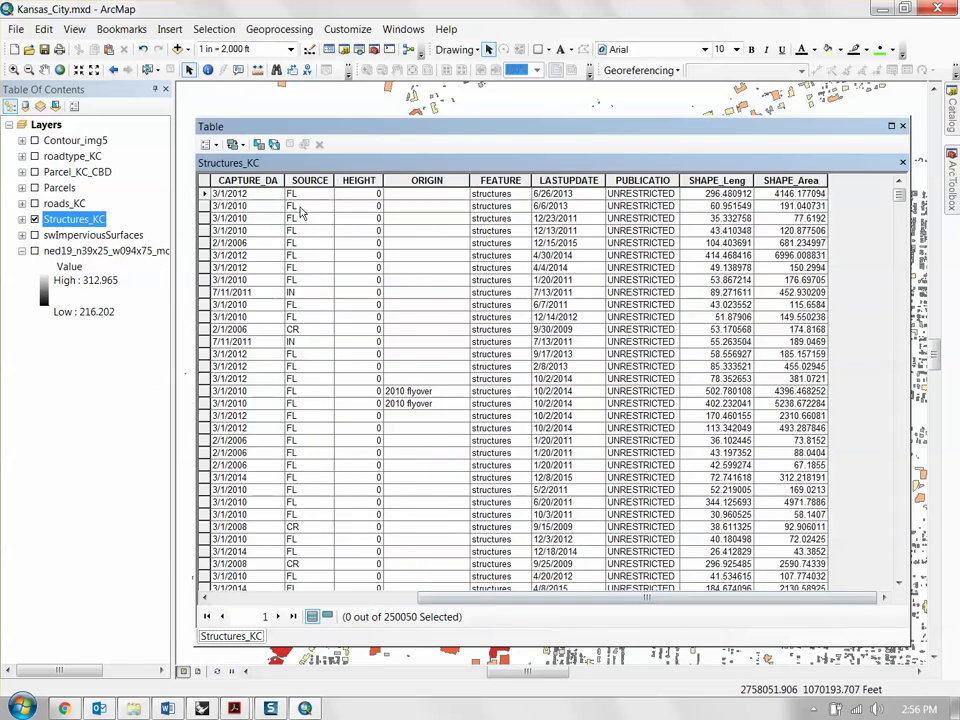
pyautogui.moveTo(579, 600); pyautogui.dragTo(385, 610)
pyautogui.click(672, 597)
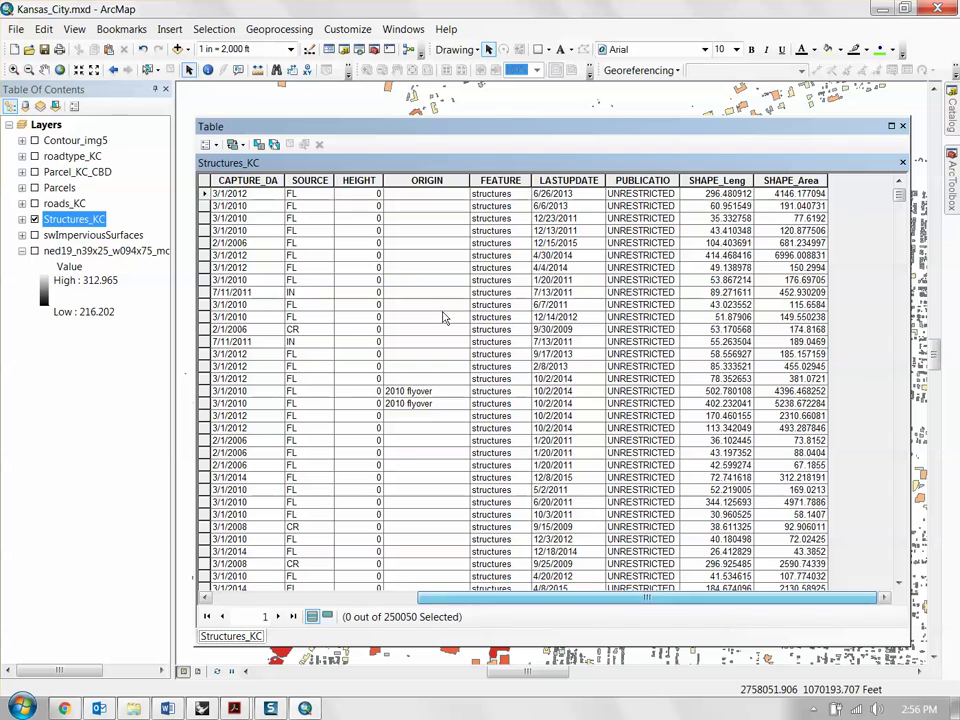
pyautogui.click(360, 180)
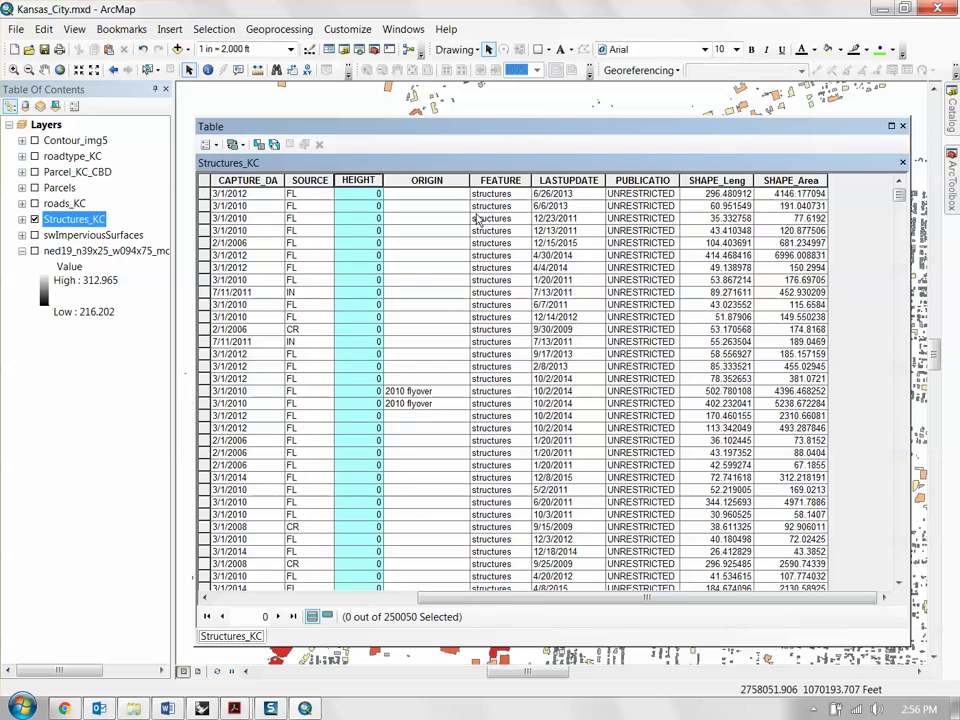
pyautogui.moveTo(899, 194)
pyautogui.mouseDown()
pyautogui.moveTo(889, 448)
pyautogui.moveTo(894, 190)
pyautogui.mouseUp()
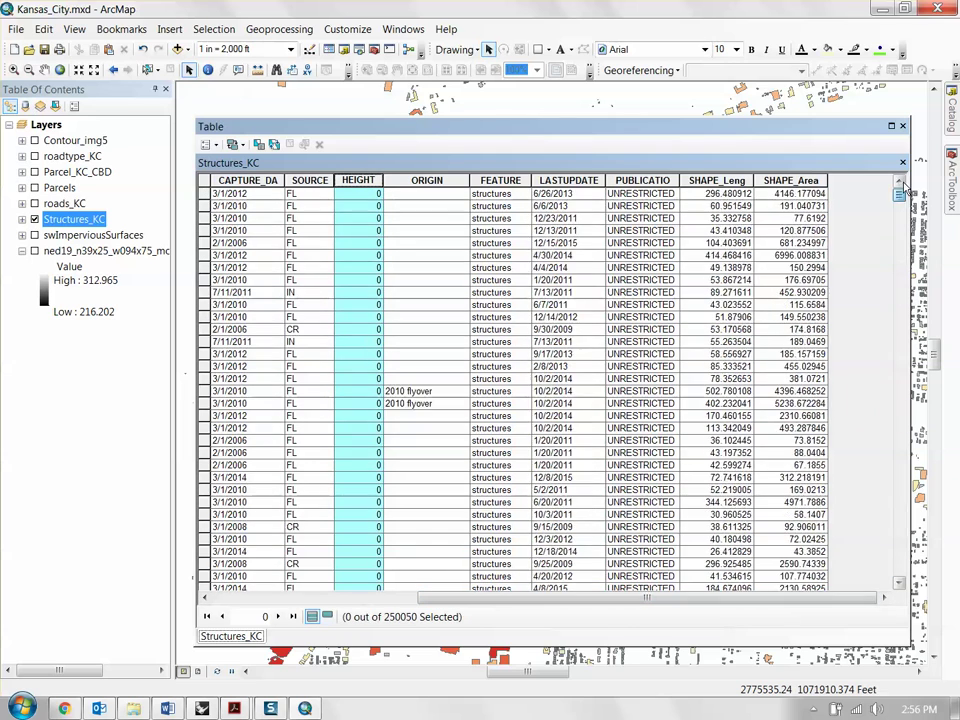
pyautogui.click(902, 127)
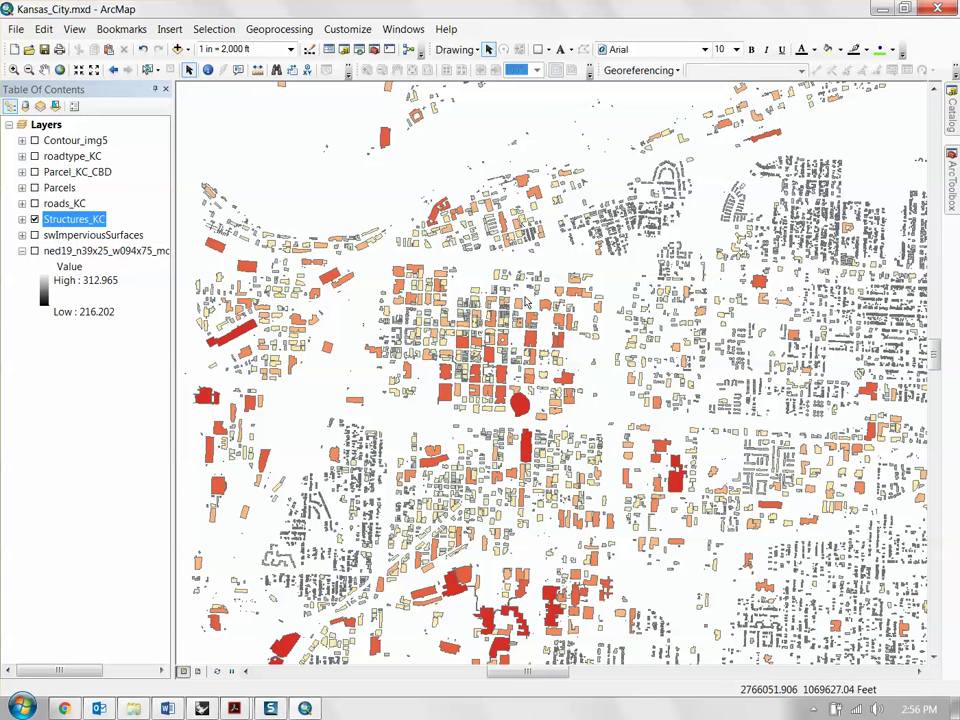
pyautogui.moveTo(621, 265); pyautogui.dragTo(612, 345)
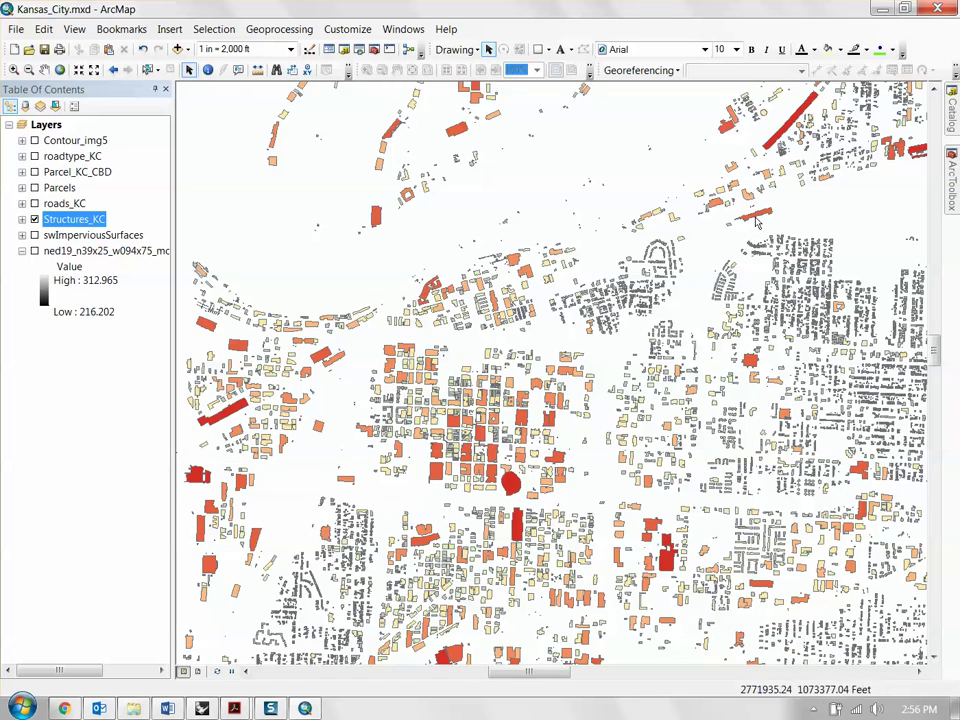
pyautogui.scroll(1, 598, 418)
pyautogui.scroll(-2, 598, 418)
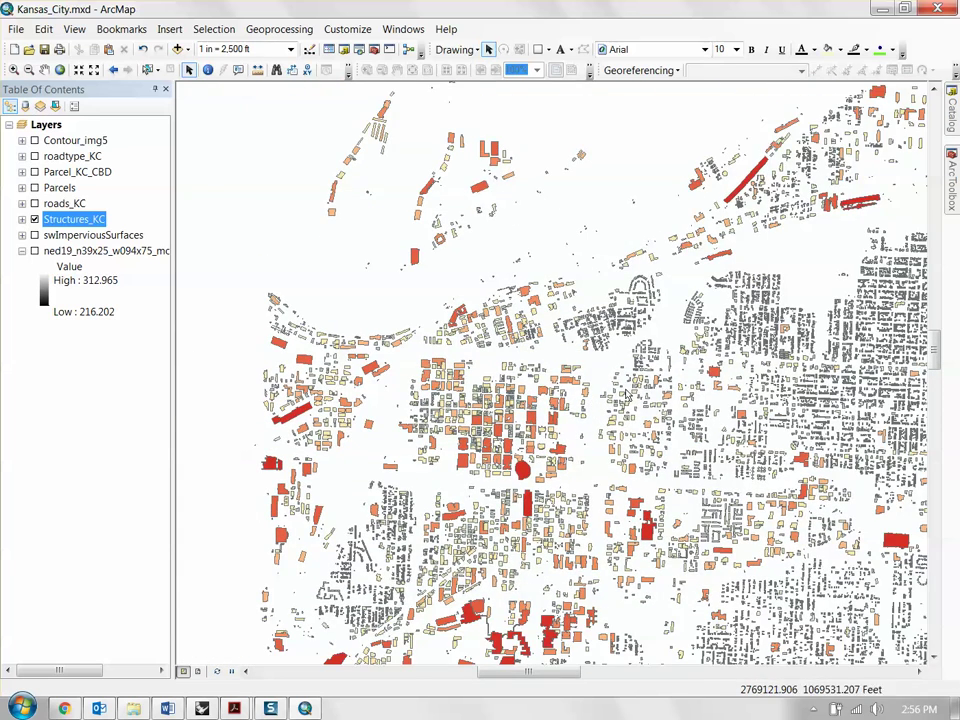
pyautogui.moveTo(680, 380); pyautogui.dragTo(594, 364)
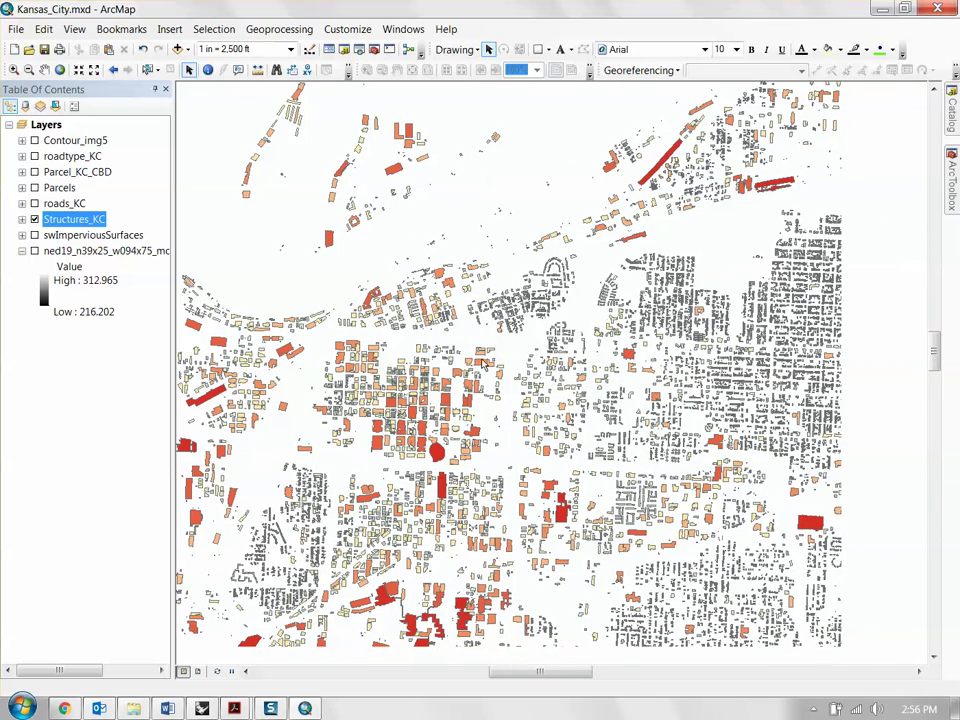
# Switch to the TNM Download page in Chrome, replace Elevation Products with Elevation Source Data (3DEP), examine its Lidar Point Cloud (LPC) option, and return to ArcMap
pyautogui.click(66, 709)
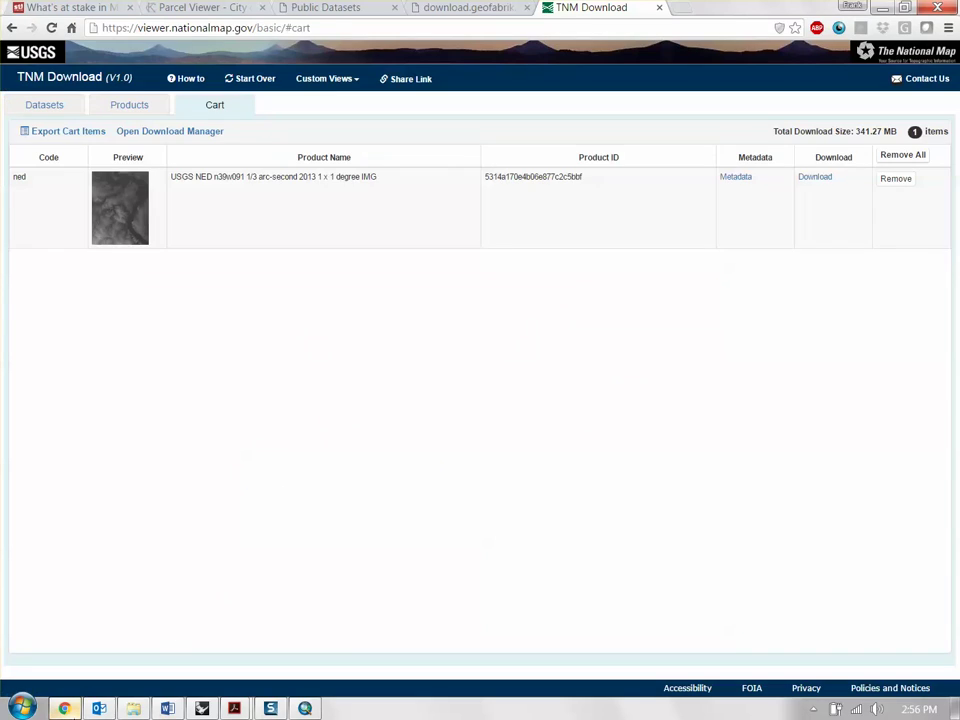
pyautogui.click(45, 105)
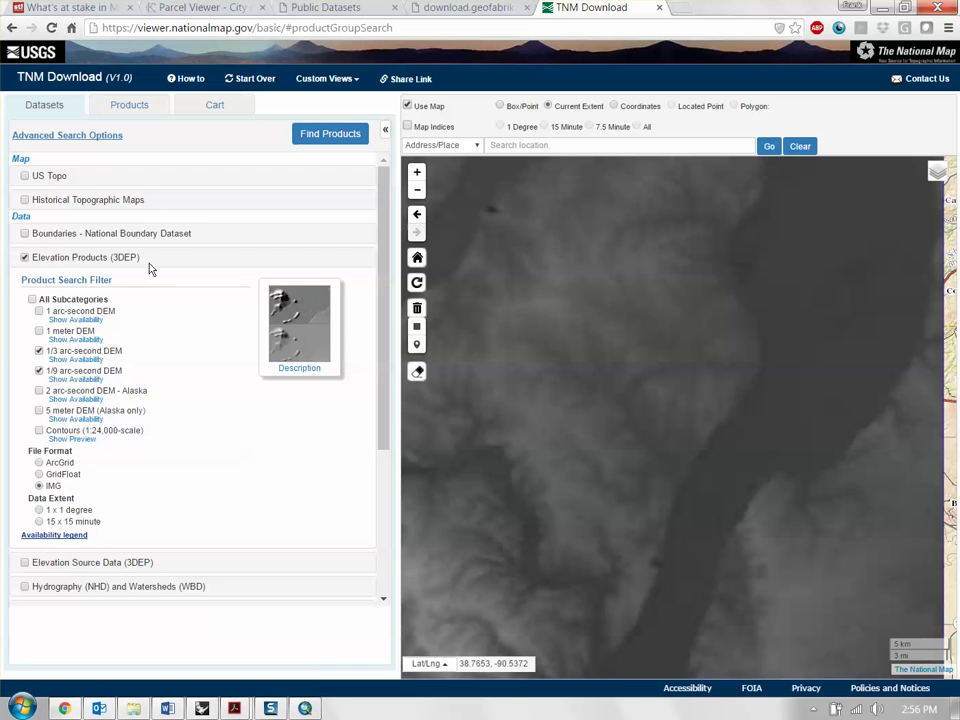
pyautogui.click(25, 258)
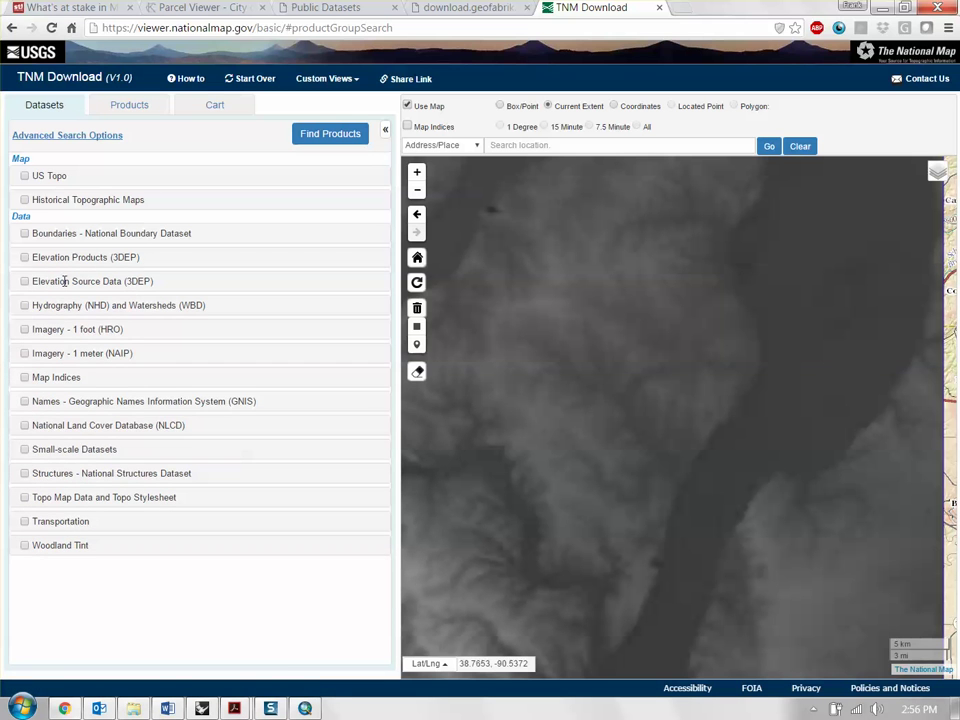
pyautogui.click(25, 282)
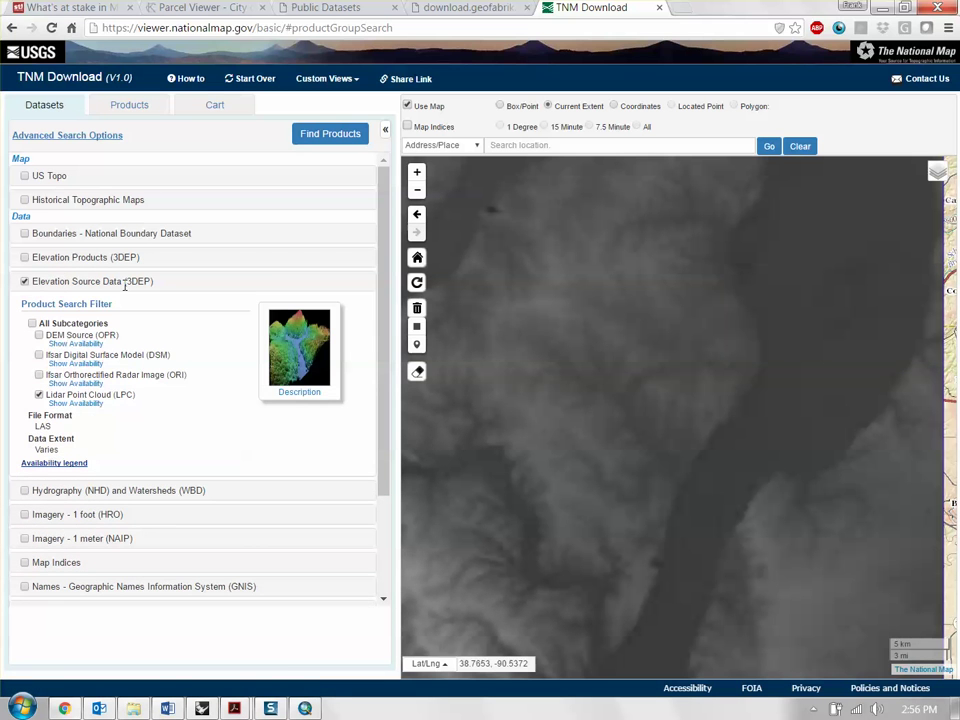
pyautogui.moveTo(117, 395); pyautogui.dragTo(70, 395)
pyautogui.click(131, 395)
pyautogui.moveTo(47, 395); pyautogui.dragTo(132, 397)
pyautogui.click(136, 398)
pyautogui.click(886, 9)
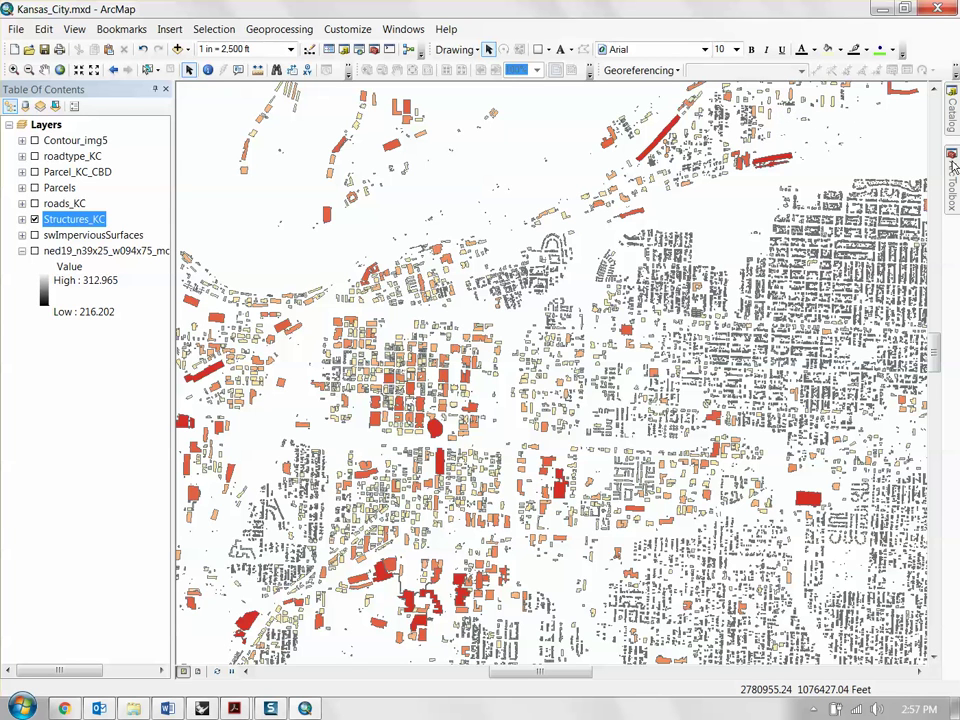
# Add kc_lidar.tif from the Kansas City folder of Copy of Tutorial Data to the map
pyautogui.moveTo(953, 127)
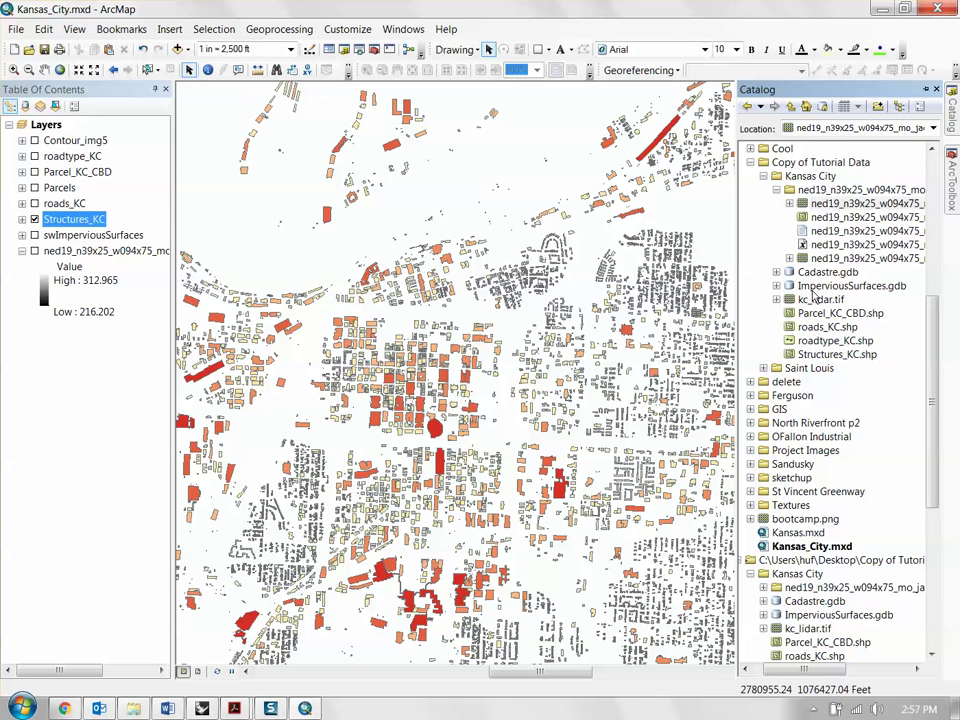
pyautogui.click(777, 191)
pyautogui.click(805, 177)
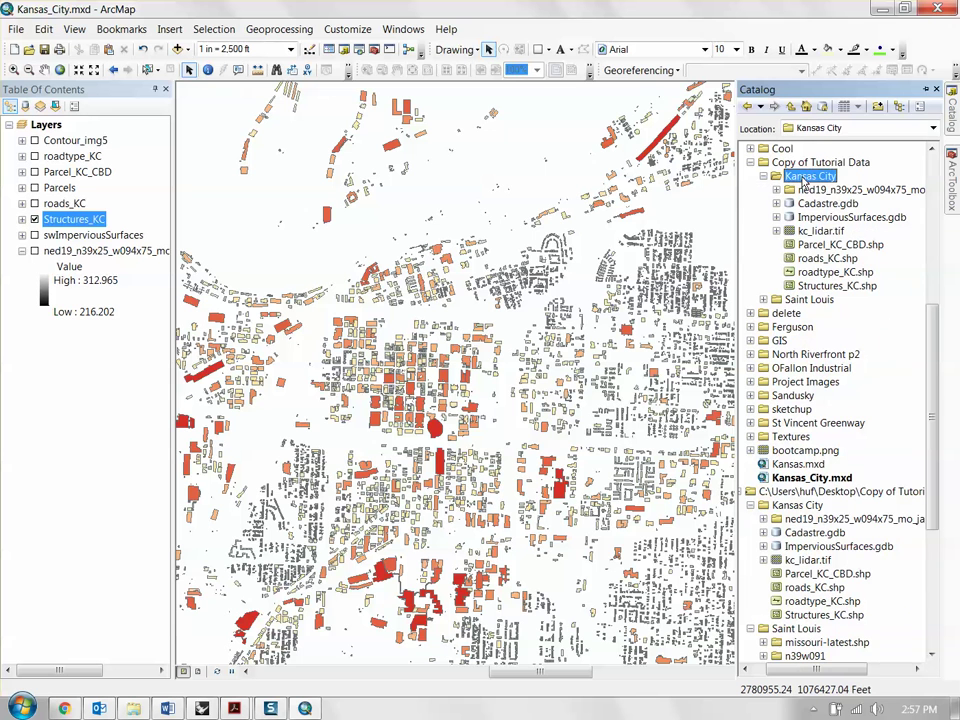
pyautogui.click(822, 233)
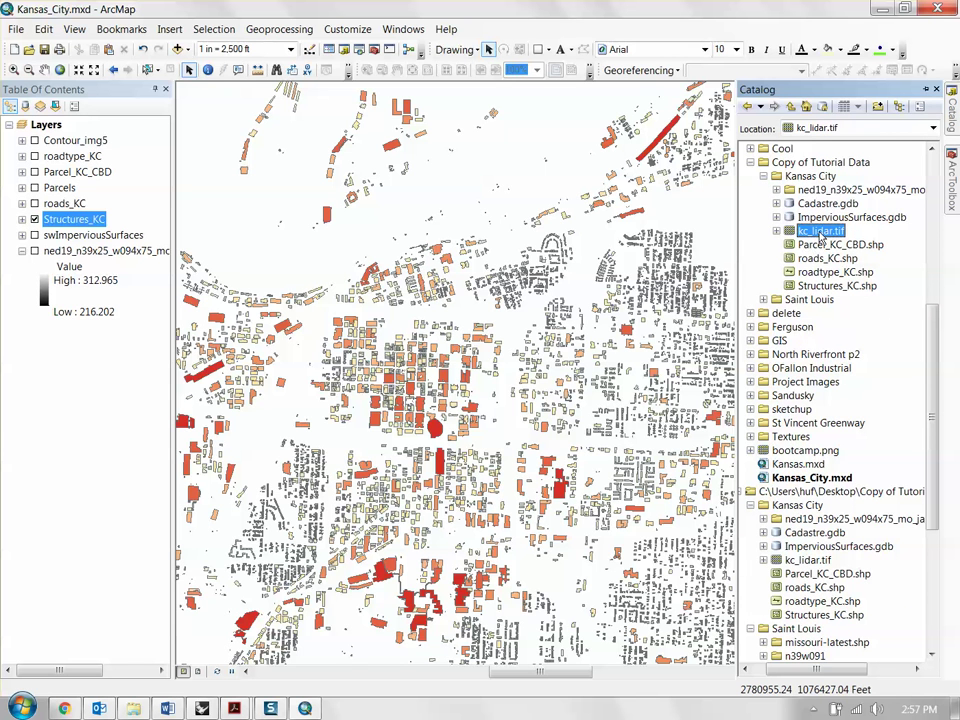
pyautogui.moveTo(822, 237); pyautogui.dragTo(450, 380)
pyautogui.click(615, 495)
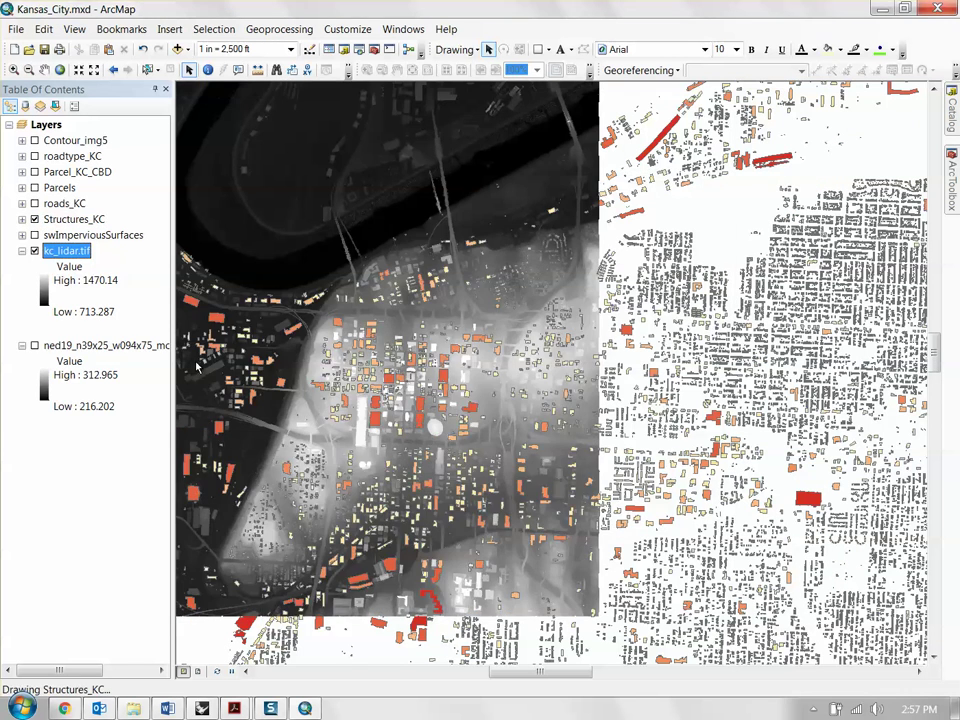
# Hide the Structures_KC layer and examine the kc_lidar.tif raster across downtown and the areas around it
pyautogui.click(34, 219)
pyautogui.moveTo(428, 330); pyautogui.dragTo(572, 343)
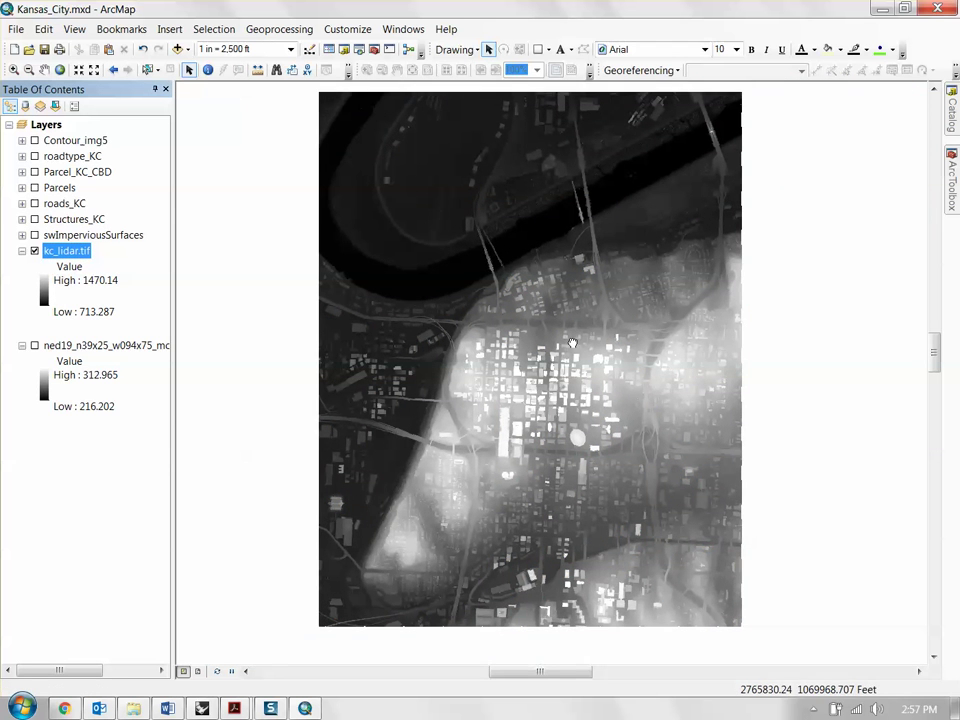
pyautogui.scroll(-1, 572, 343)
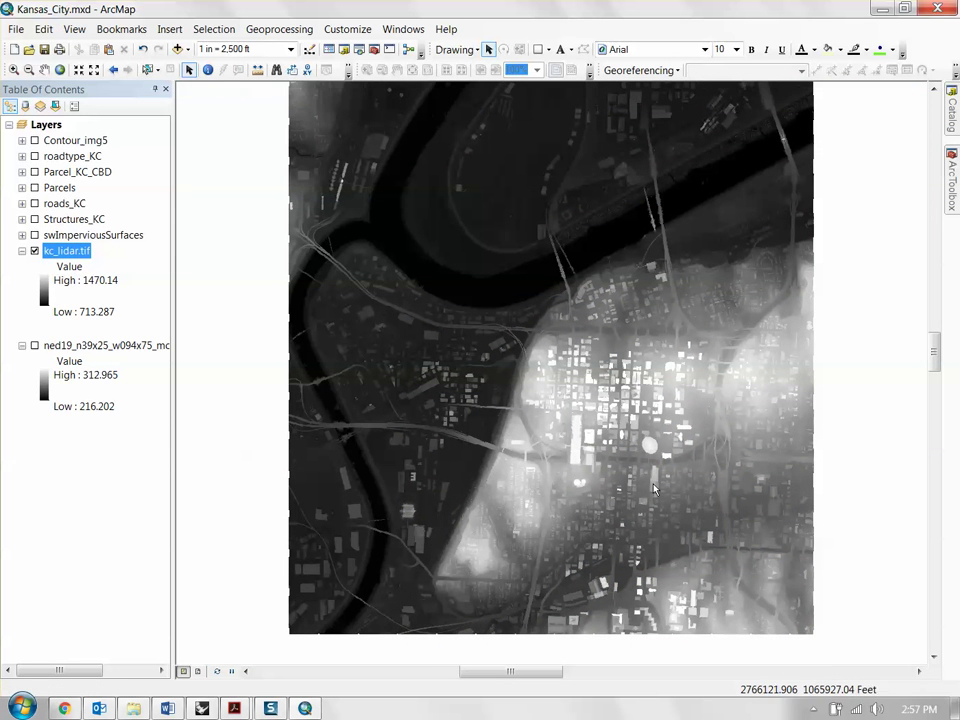
pyautogui.scroll(2, 626, 502)
pyautogui.scroll(-4, 590, 420)
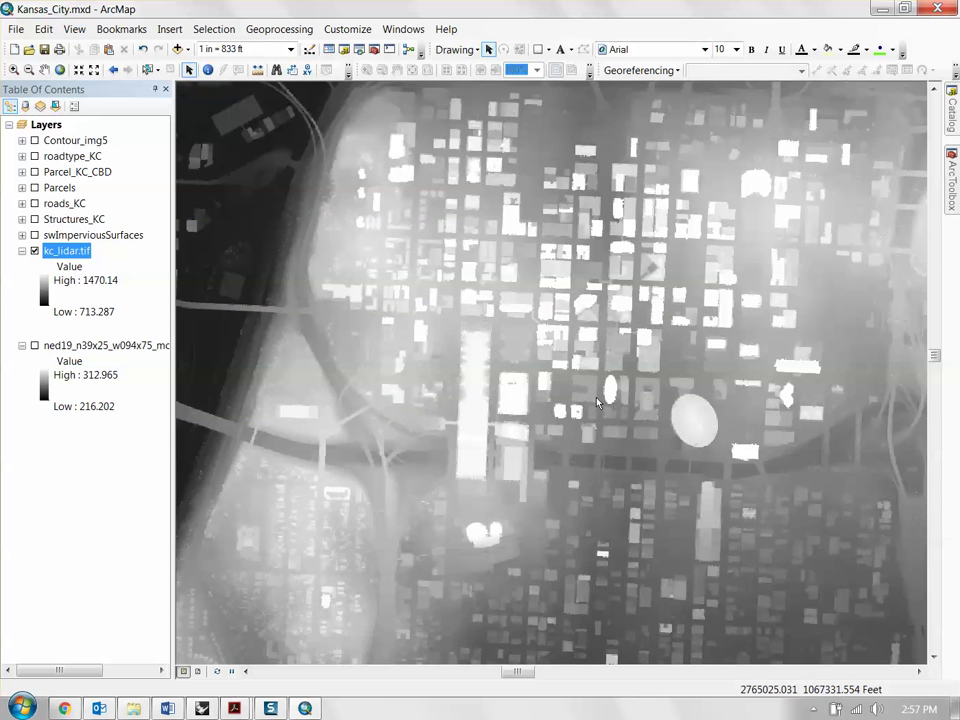
pyautogui.press('Up')
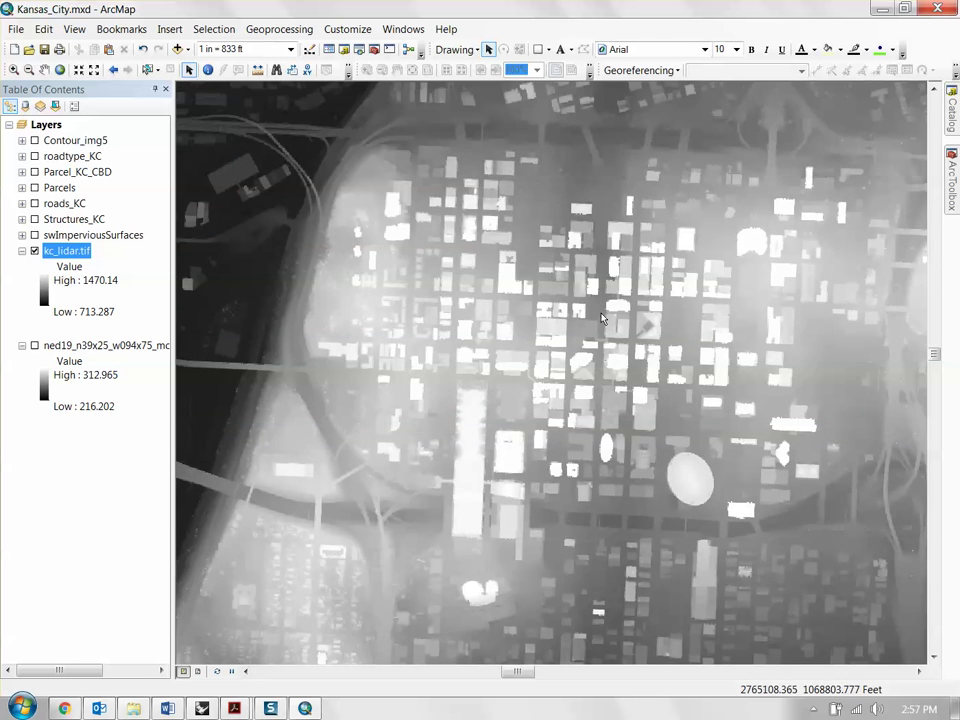
pyautogui.press('Up')
pyautogui.press('Left')
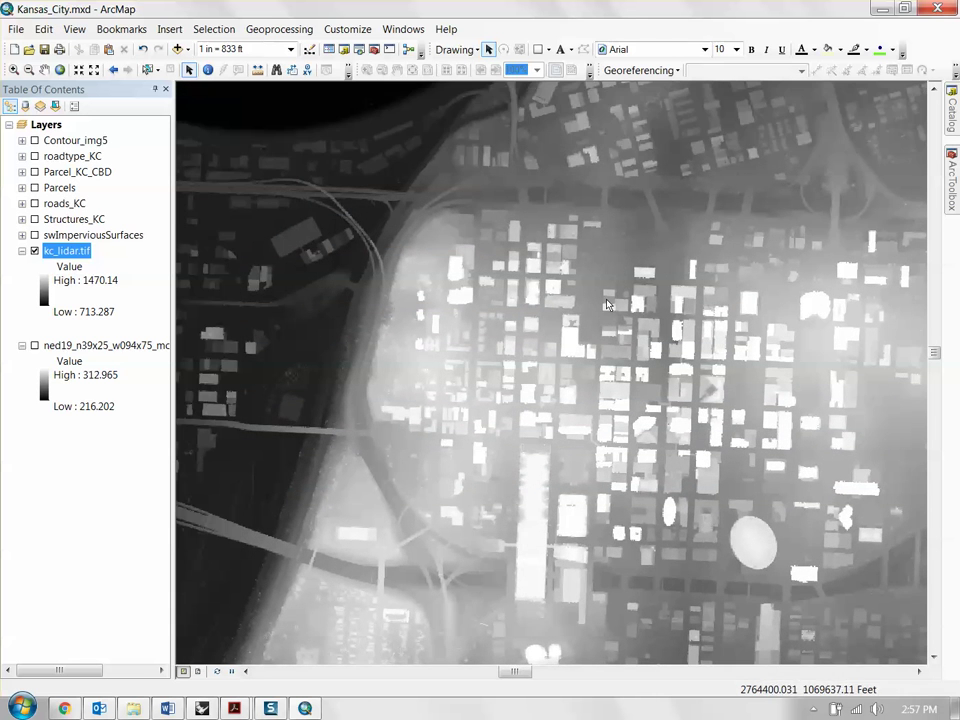
pyautogui.press('Down')
pyautogui.press('Right')
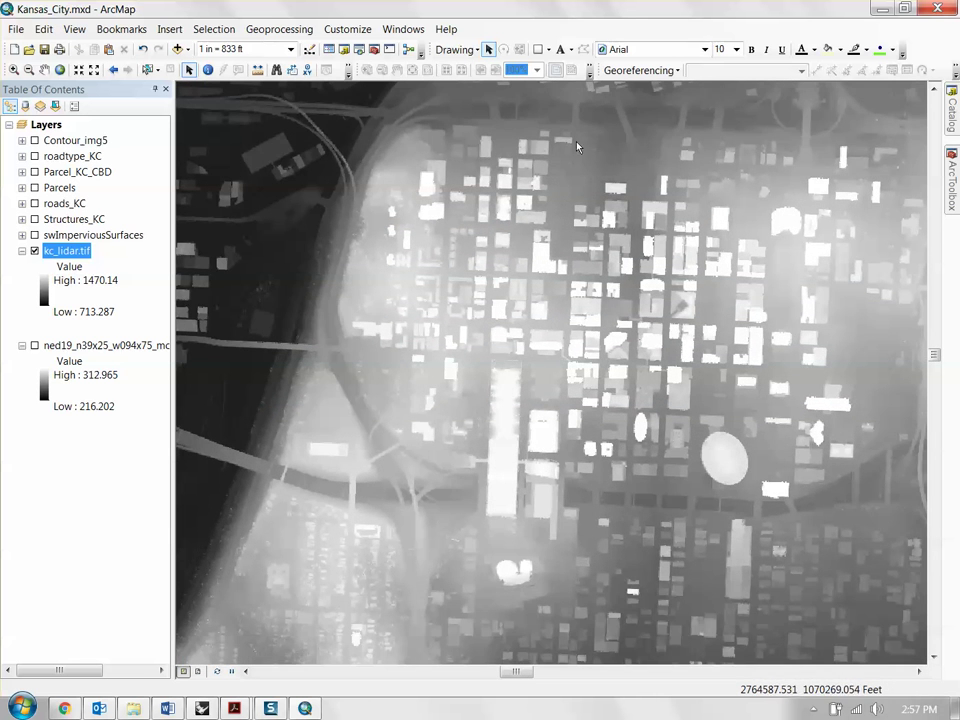
pyautogui.press('Up')
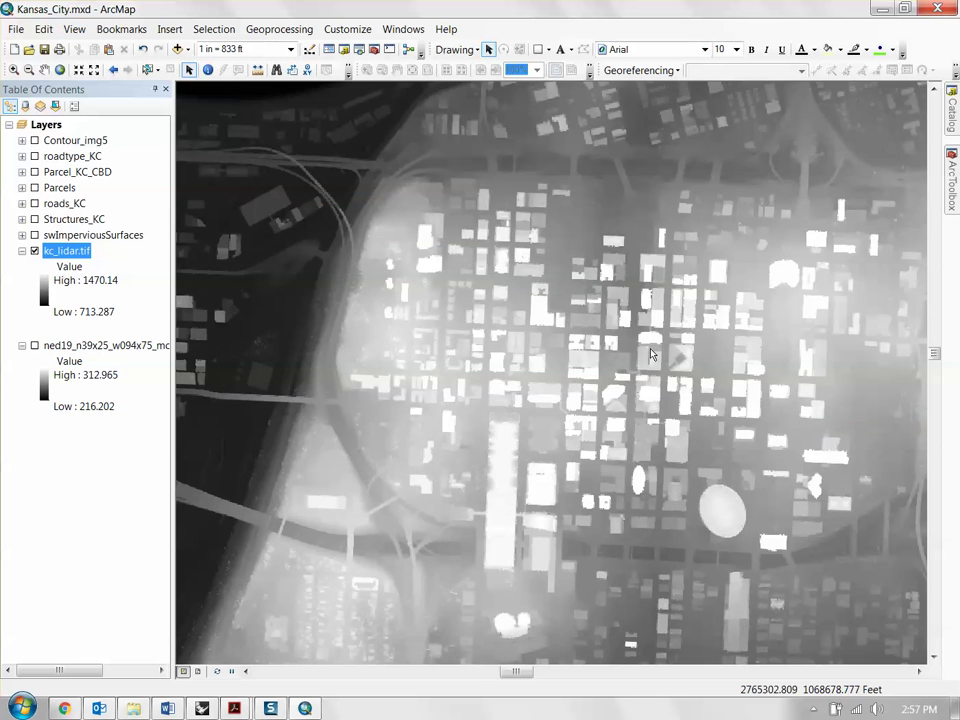
pyautogui.press('Left')
pyautogui.press('Left')
pyautogui.press('Left')
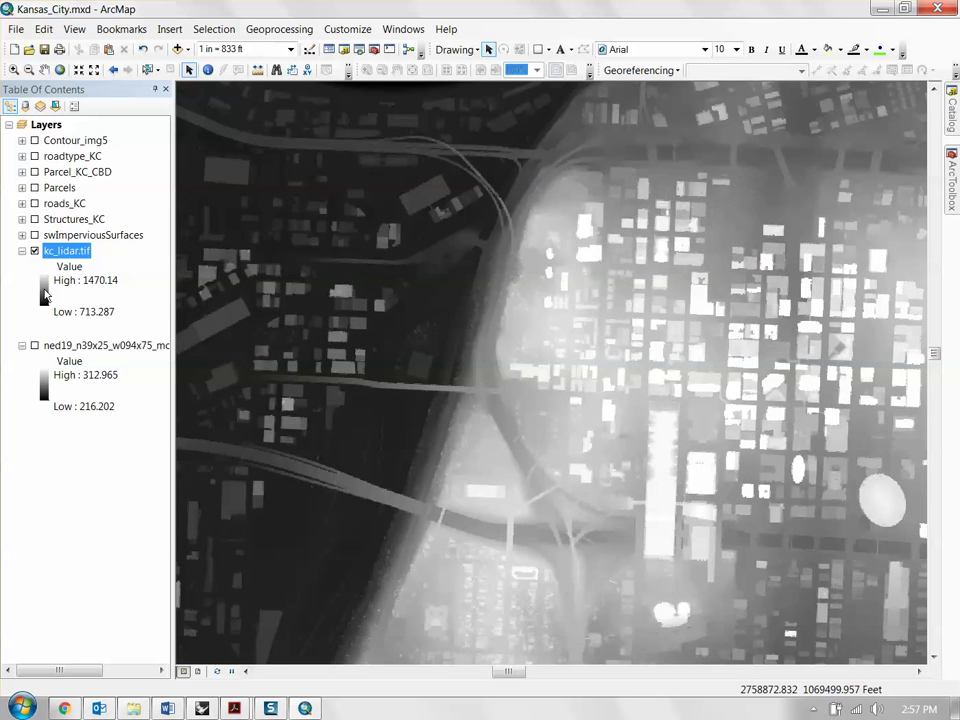
# Apply the multicolor elevation ramp running from white and magenta through blue, green and yellow to dark red to kc_lidar.tif
pyautogui.click(45, 293)
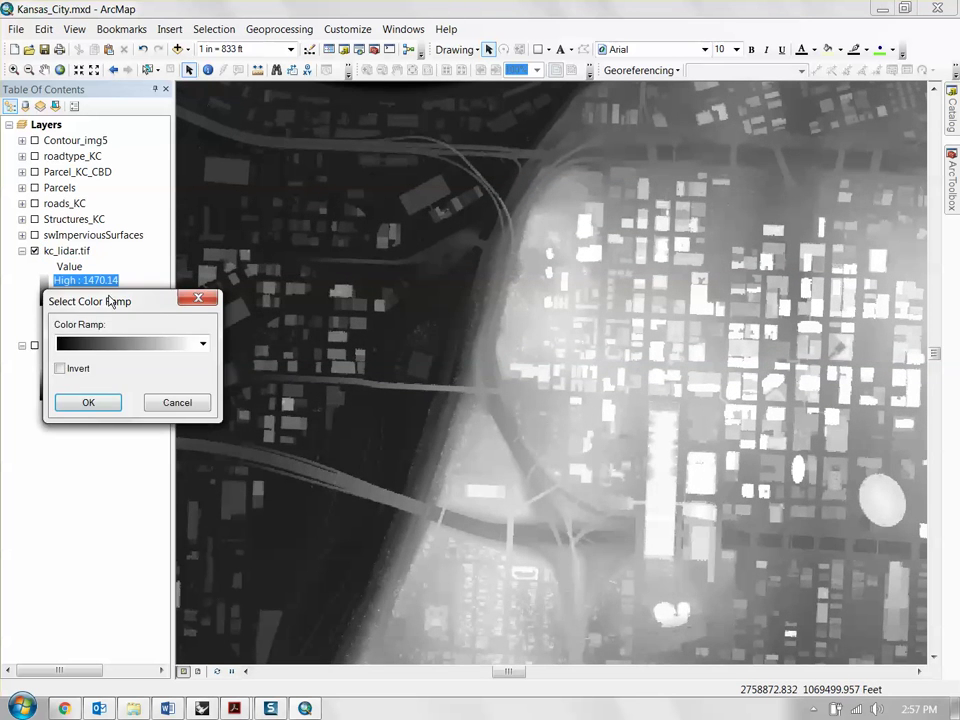
pyautogui.click(381, 294)
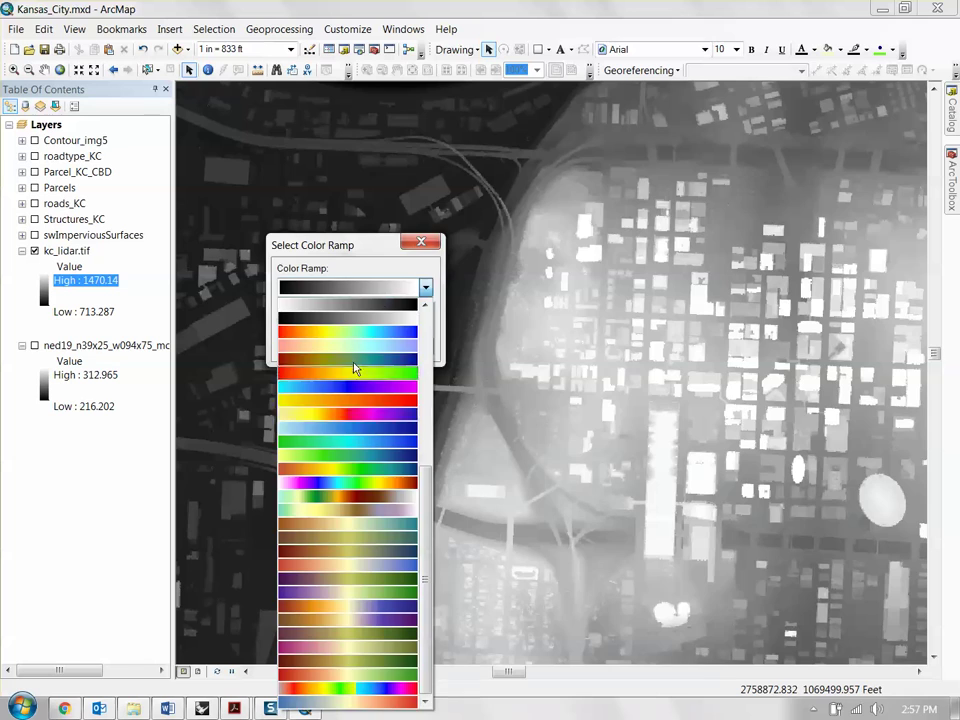
pyautogui.click(356, 486)
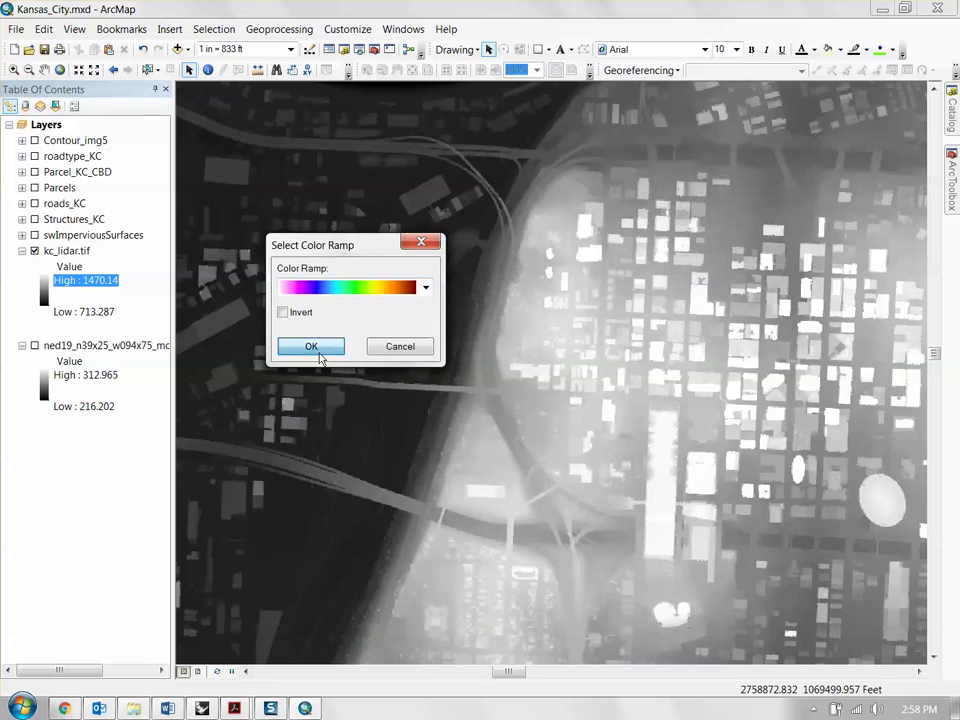
pyautogui.click(318, 349)
pyautogui.scroll(3, 572, 398)
pyautogui.scroll(-4, 572, 398)
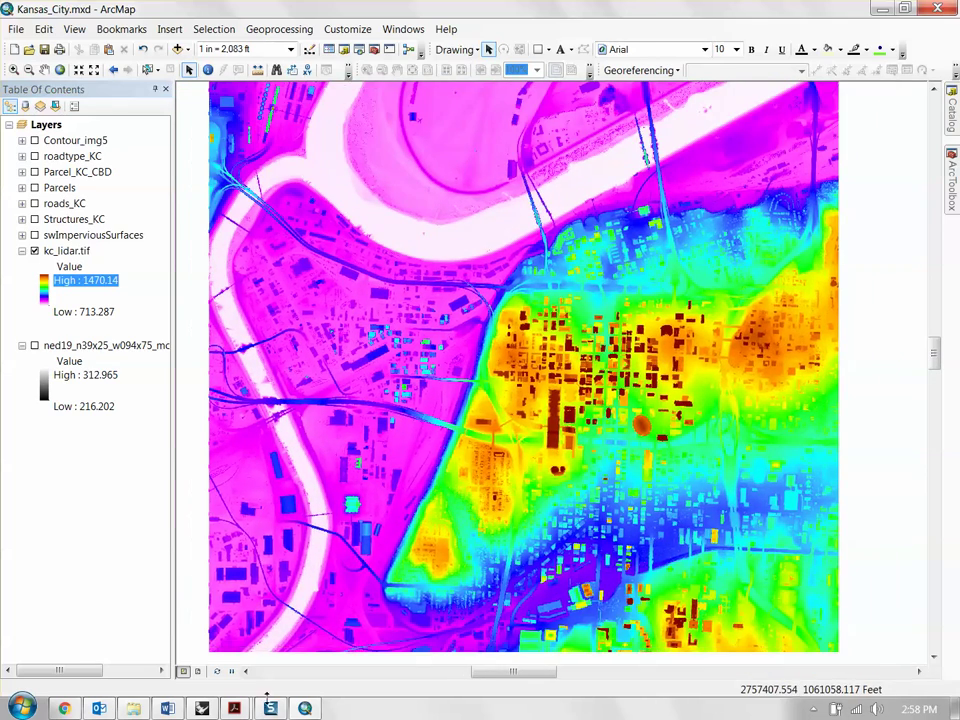
# Switch to Acrobat to consult the annotated Kansas City PDF map, and return to the lidar raster in ArcMap
pyautogui.moveTo(213, 710)
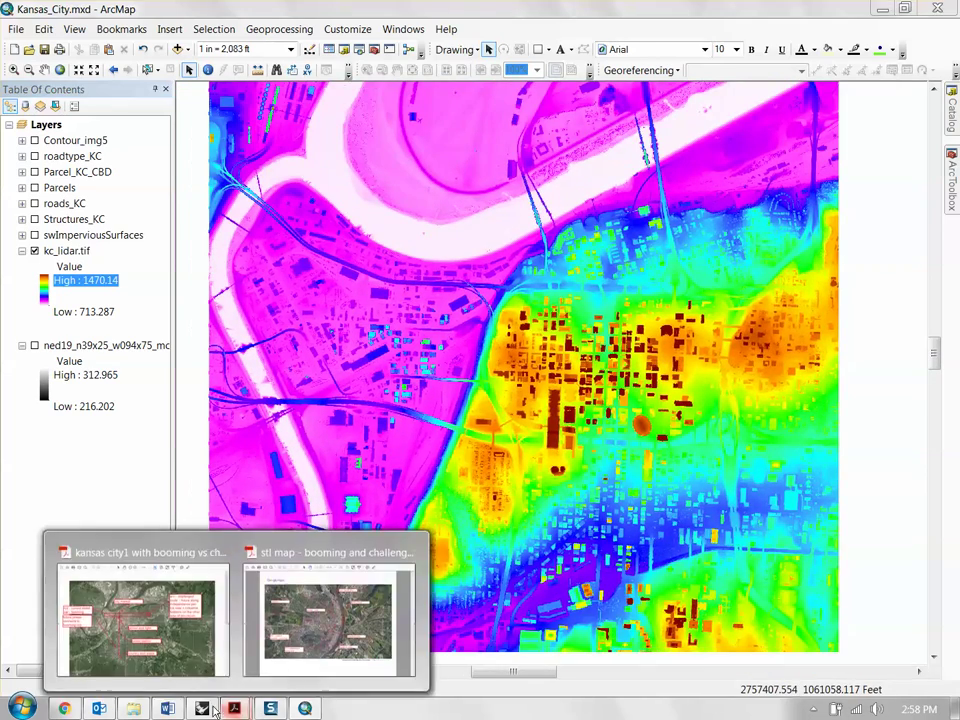
pyautogui.click(140, 615)
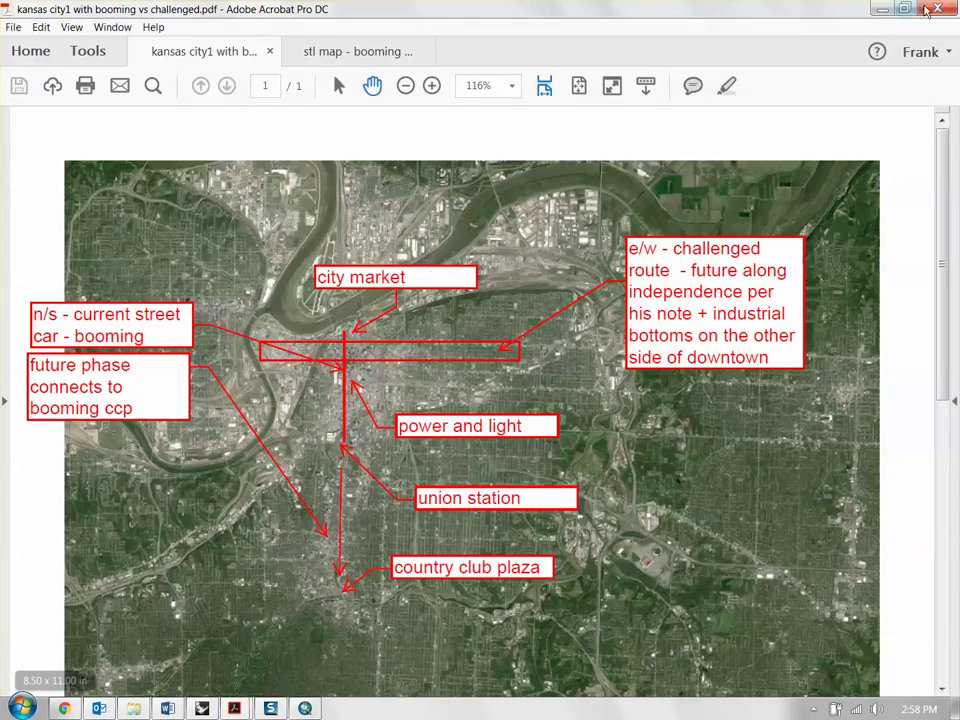
pyautogui.click(881, 8)
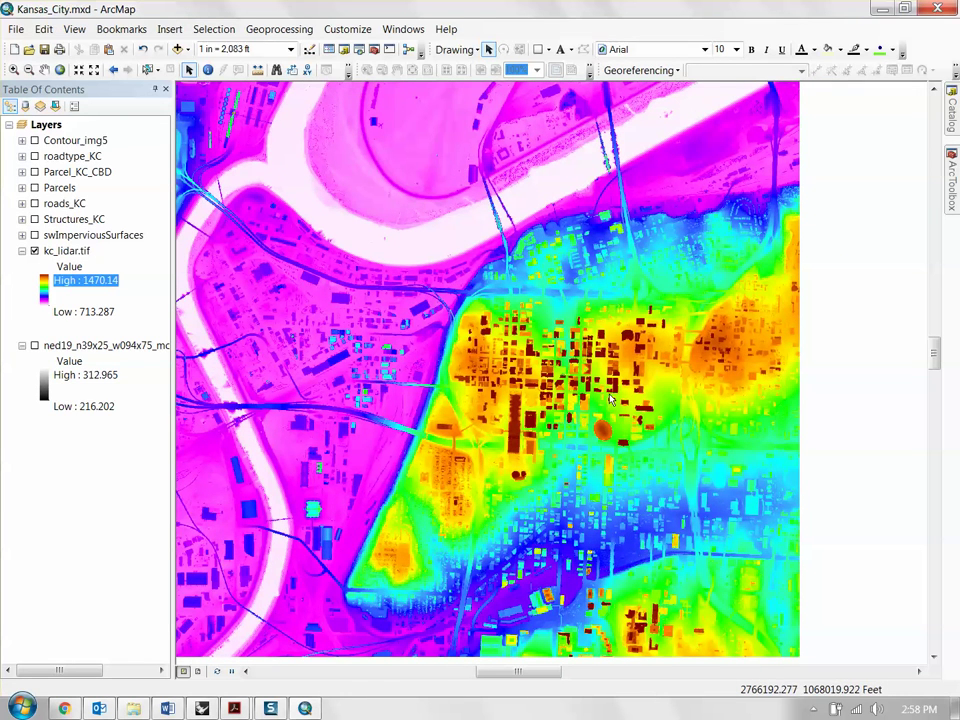
pyautogui.scroll(-1, 560, 210)
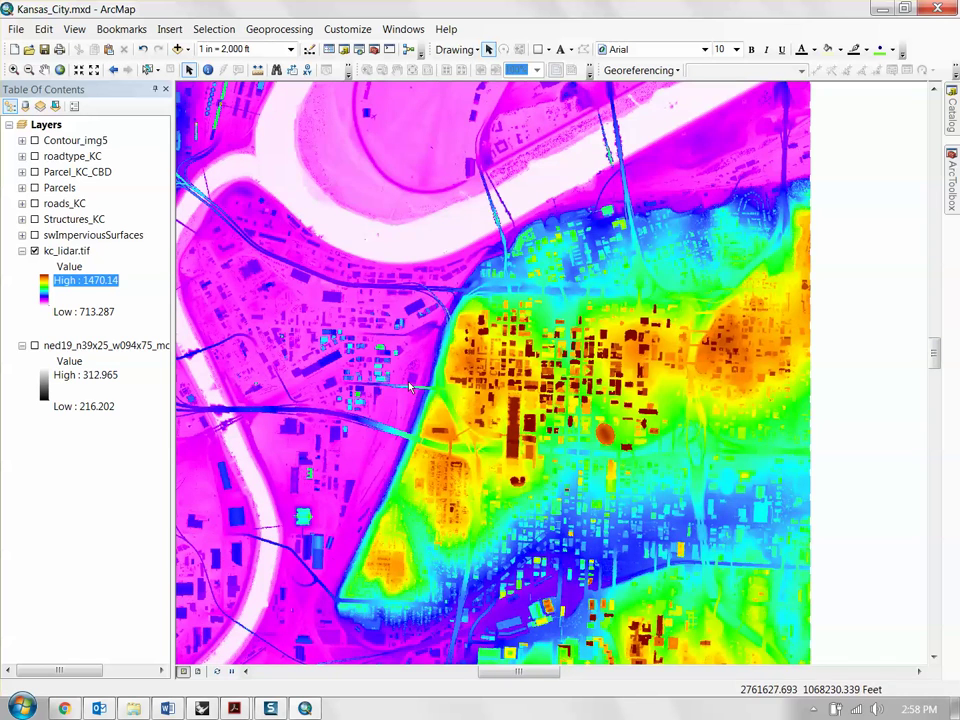
# Collapse the kc_lidar.tif legend, hide the raster, and show the Structures_KC building footprints around downtown
pyautogui.click(22, 251)
pyautogui.click(35, 251)
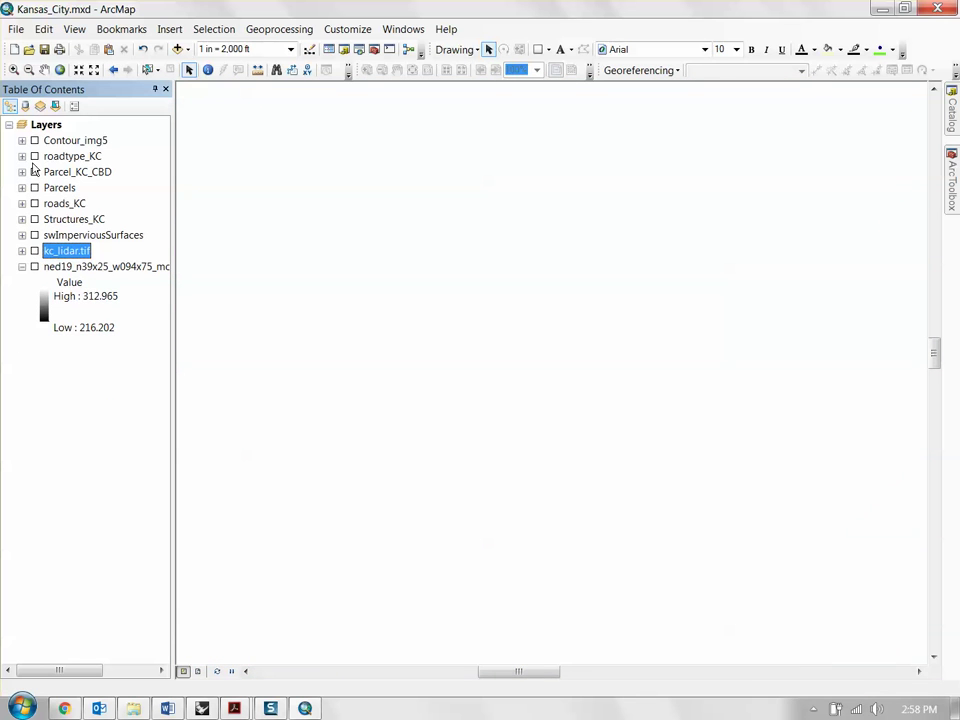
pyautogui.click(34, 219)
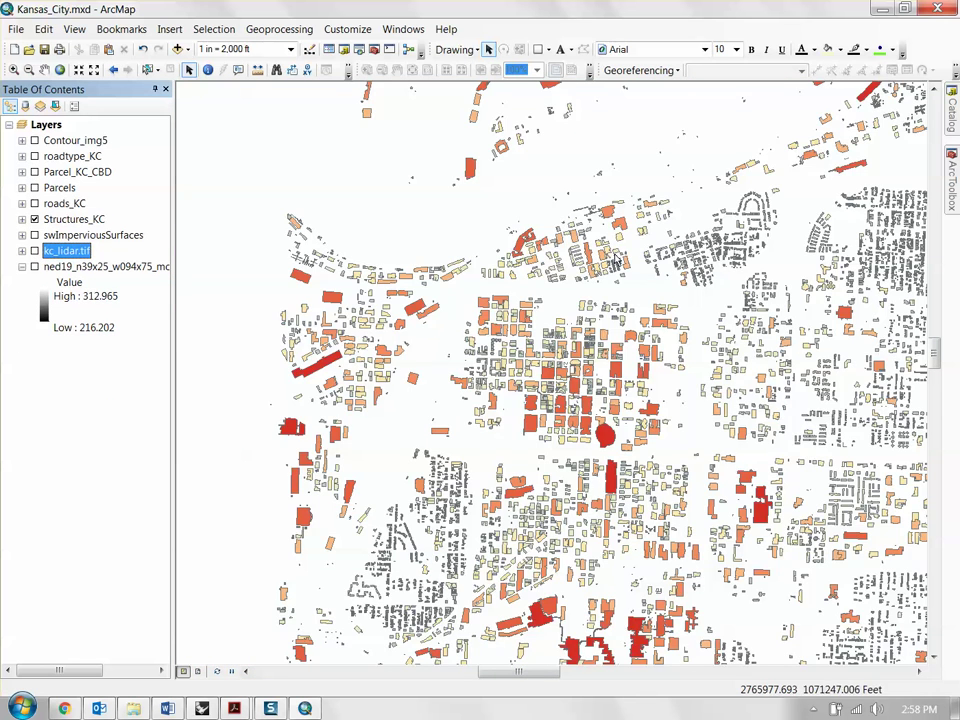
pyautogui.moveTo(762, 345); pyautogui.dragTo(670, 323)
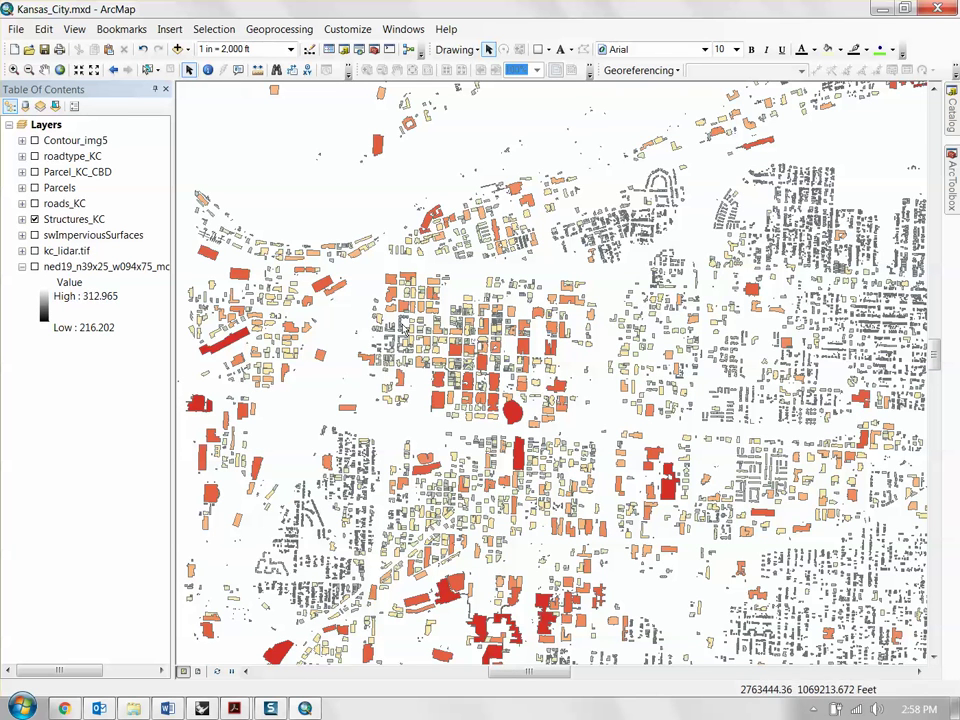
# Show kc_lidar.tif beneath the Structures_KC footprints and compare the coverage of the two layers
pyautogui.click(34, 250)
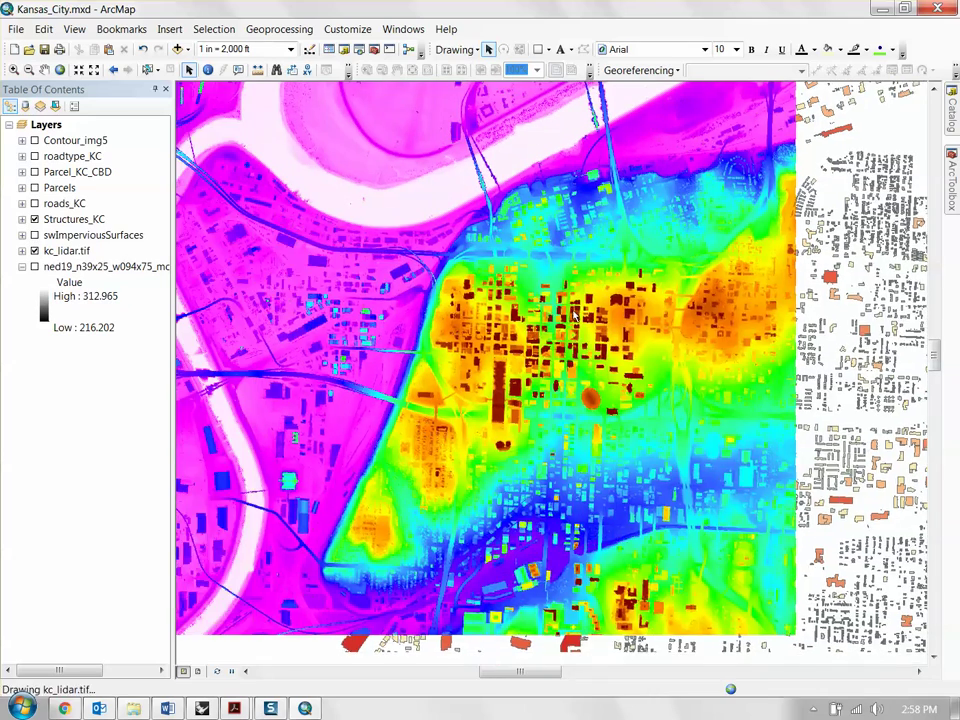
pyautogui.moveTo(576, 314); pyautogui.dragTo(662, 348)
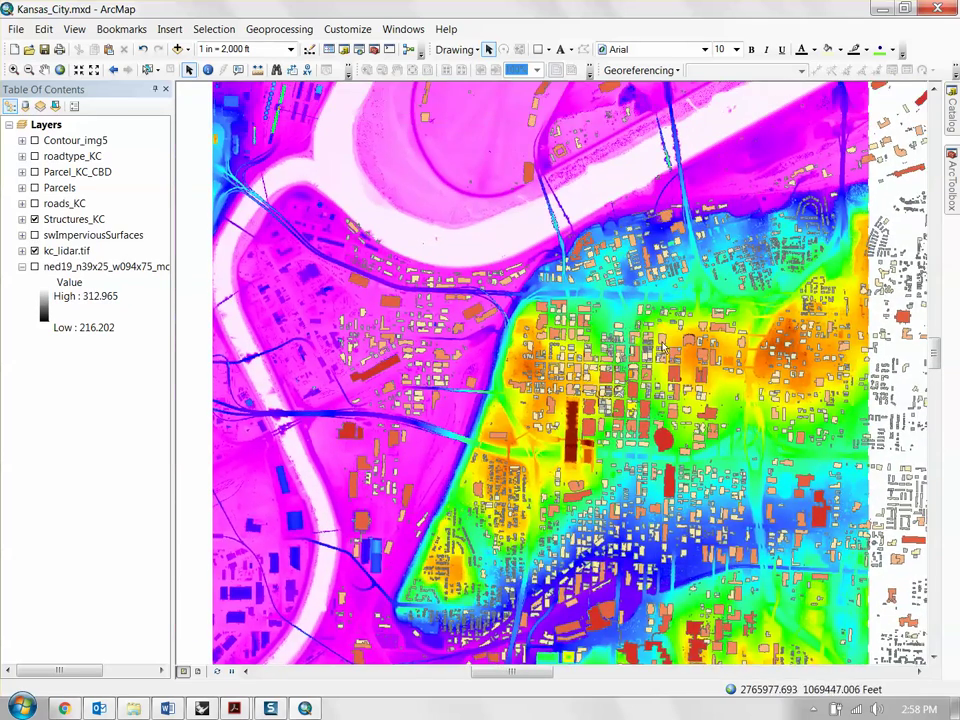
pyautogui.scroll(1, 660, 345)
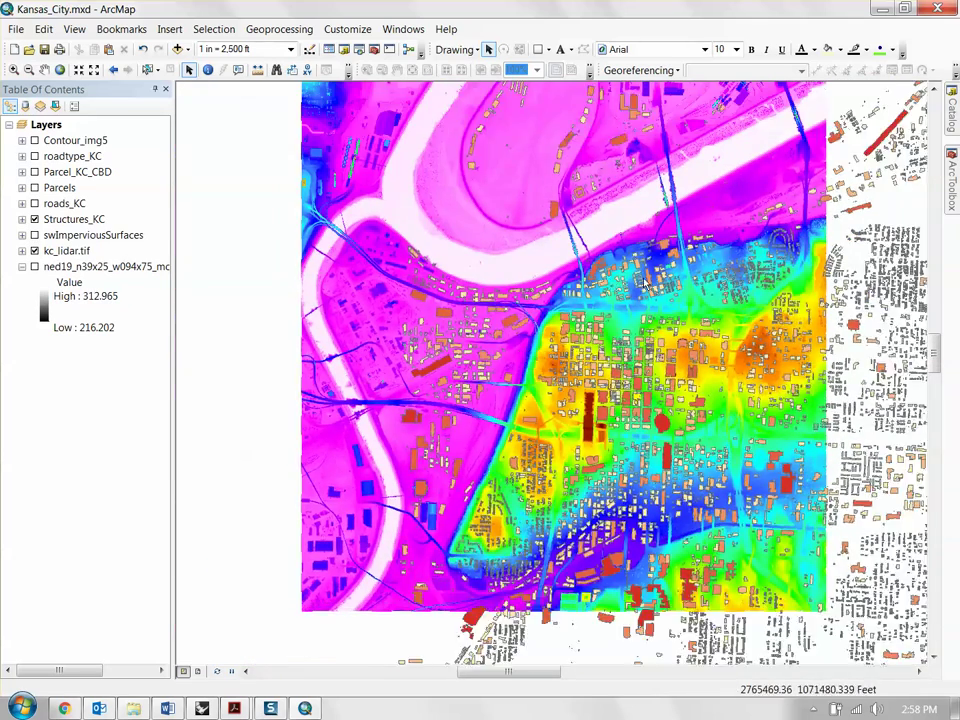
# Zoom to the downtown area covered by the lidar raster and save the view as a bookmark named KC_LIDAR
pyautogui.click(14, 69)
pyautogui.moveTo(418, 246); pyautogui.dragTo(810, 590)
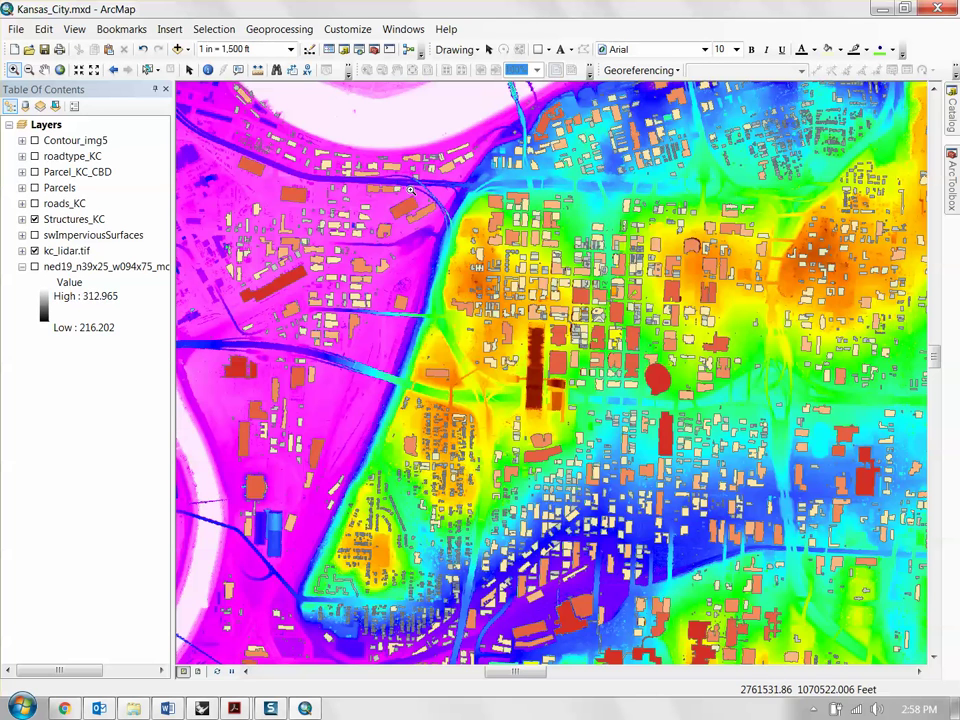
pyautogui.click(128, 29)
pyautogui.click(111, 44)
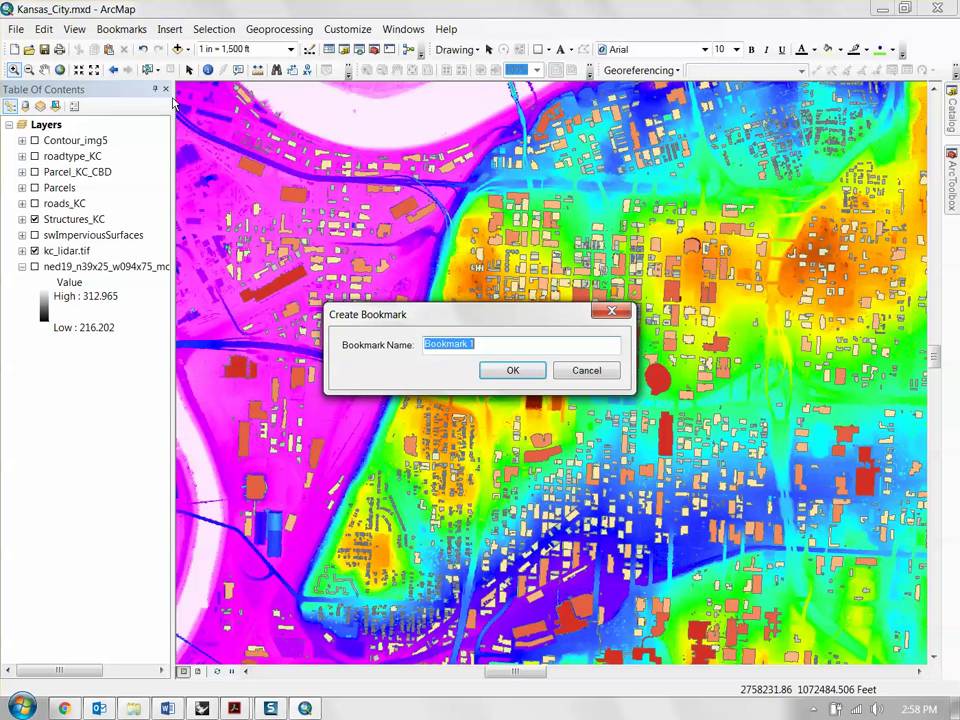
pyautogui.write('KC_LIDAR')
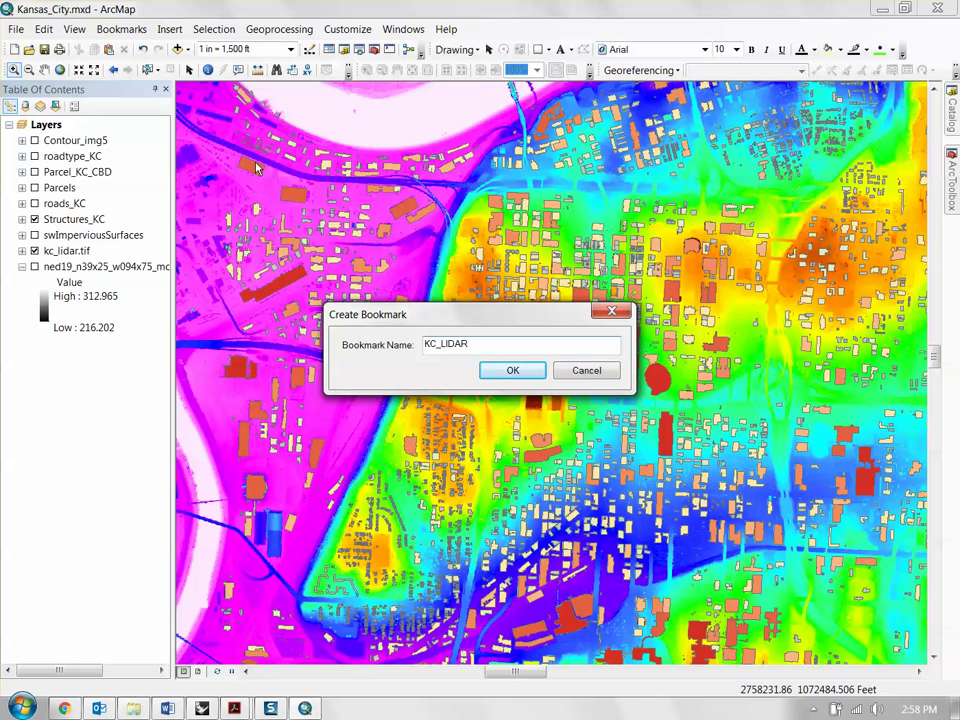
pyautogui.click(509, 369)
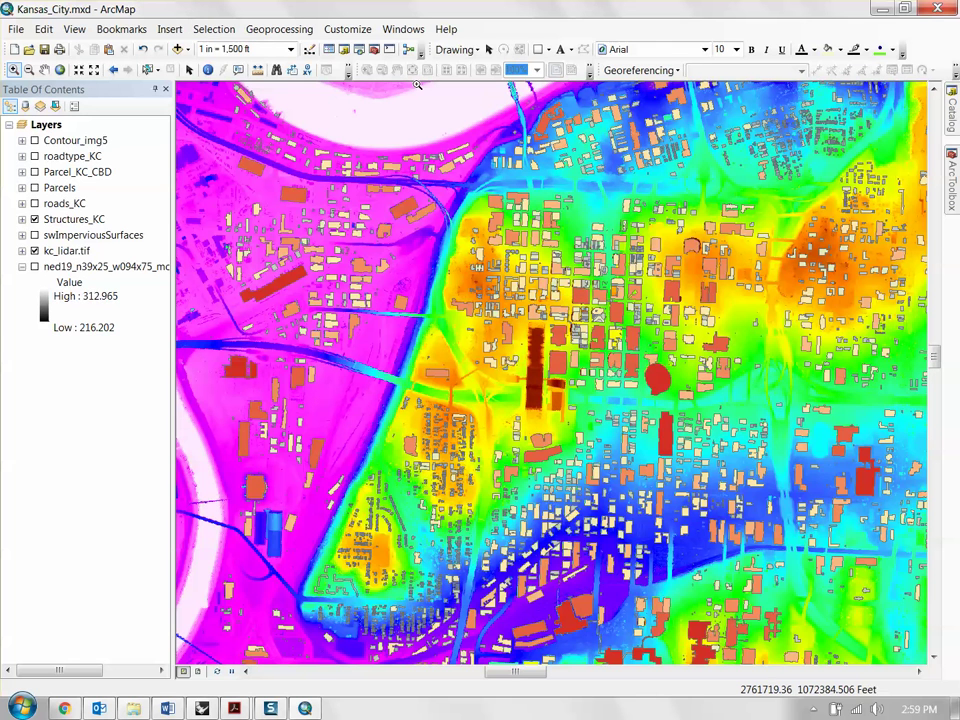
# Hide kc_lidar.tif and open the Feature To Point tool from the Features toolset of Data Management Tools
pyautogui.click(34, 251)
pyautogui.click(951, 152)
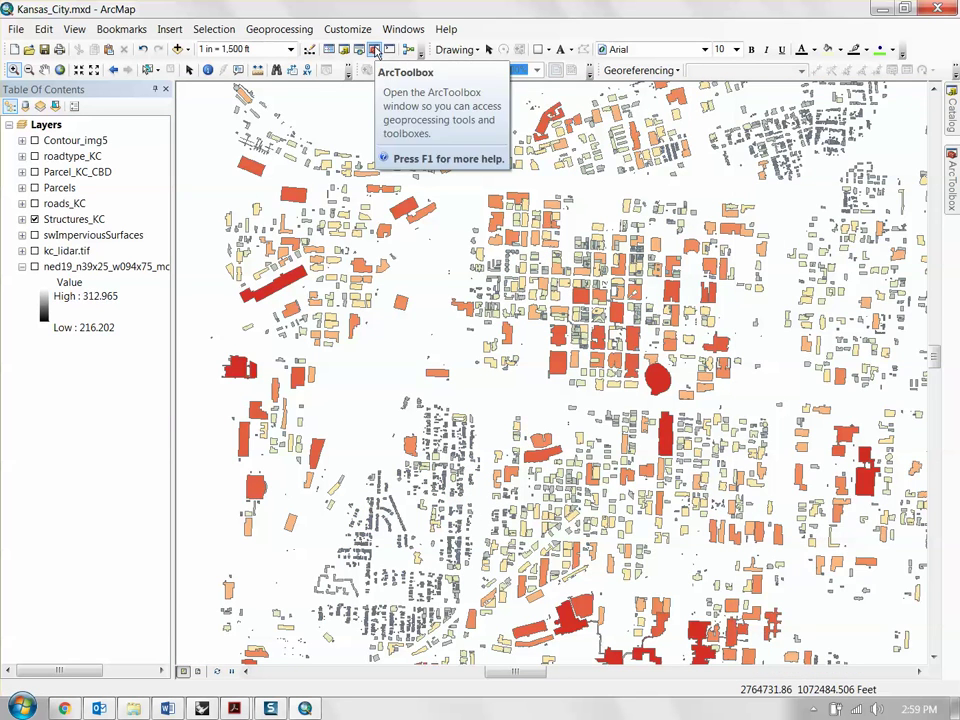
pyautogui.moveTo(953, 172)
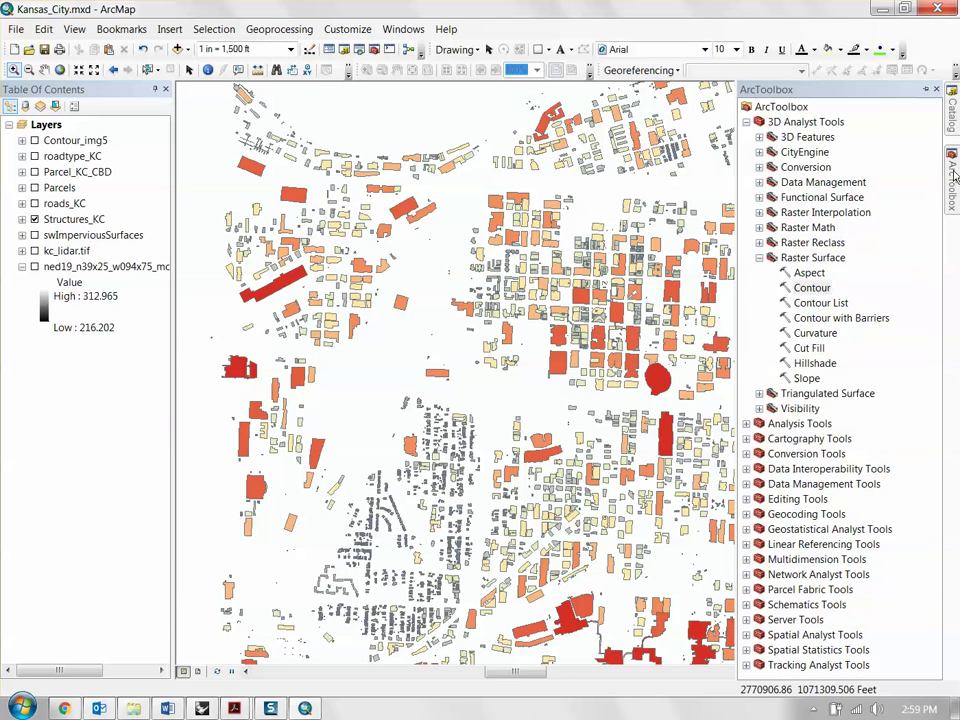
pyautogui.click(760, 259)
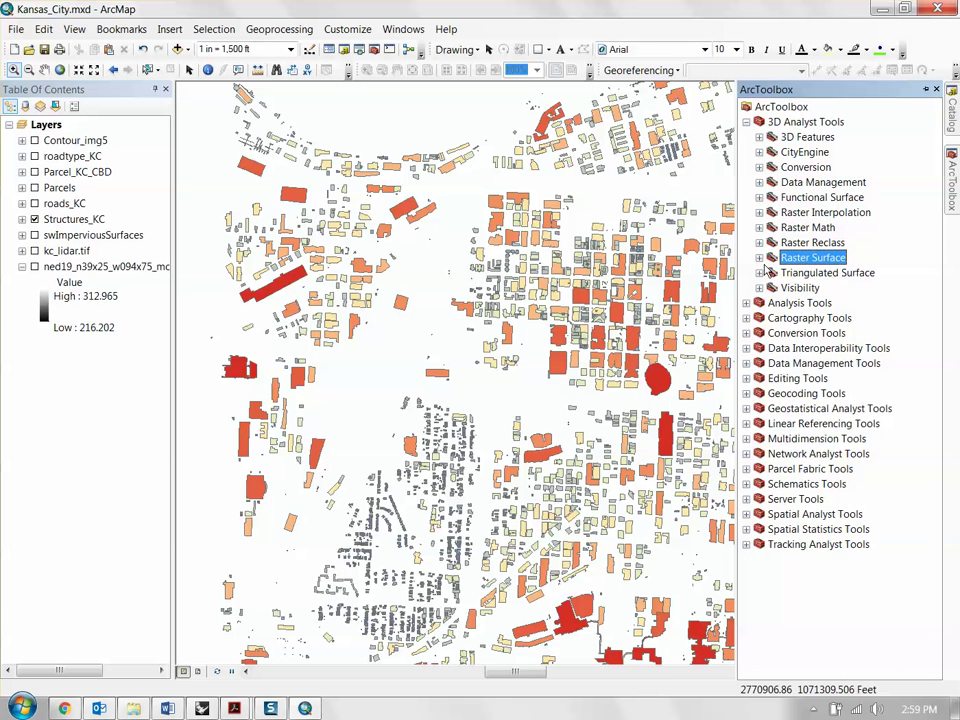
pyautogui.click(746, 122)
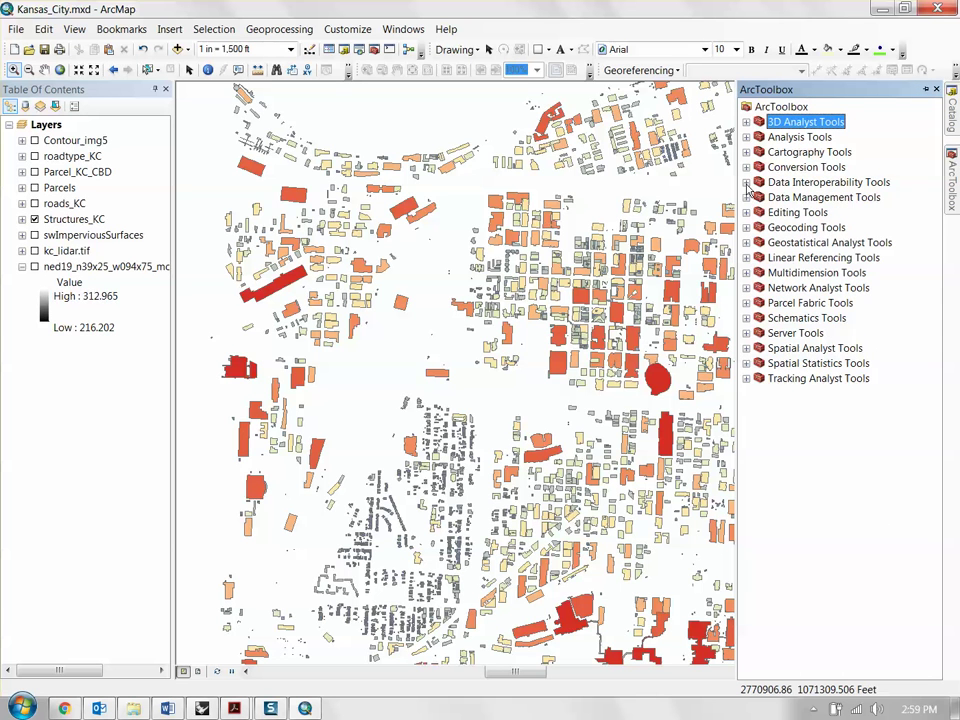
pyautogui.click(746, 197)
pyautogui.click(803, 199)
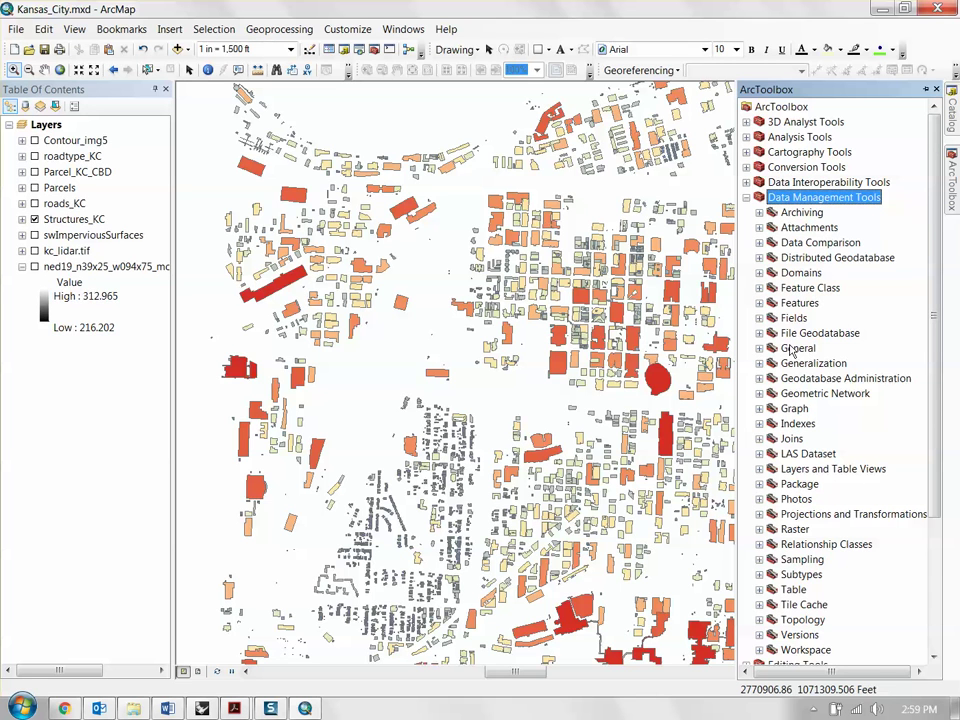
pyautogui.scroll(-1, 808, 365)
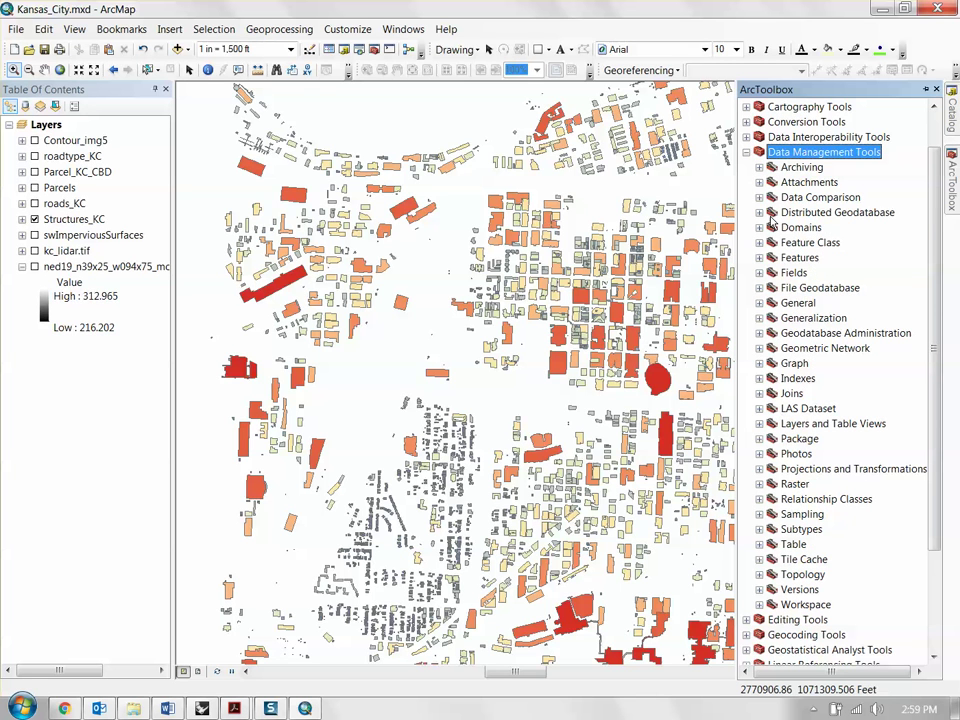
pyautogui.click(779, 259)
pyautogui.click(760, 259)
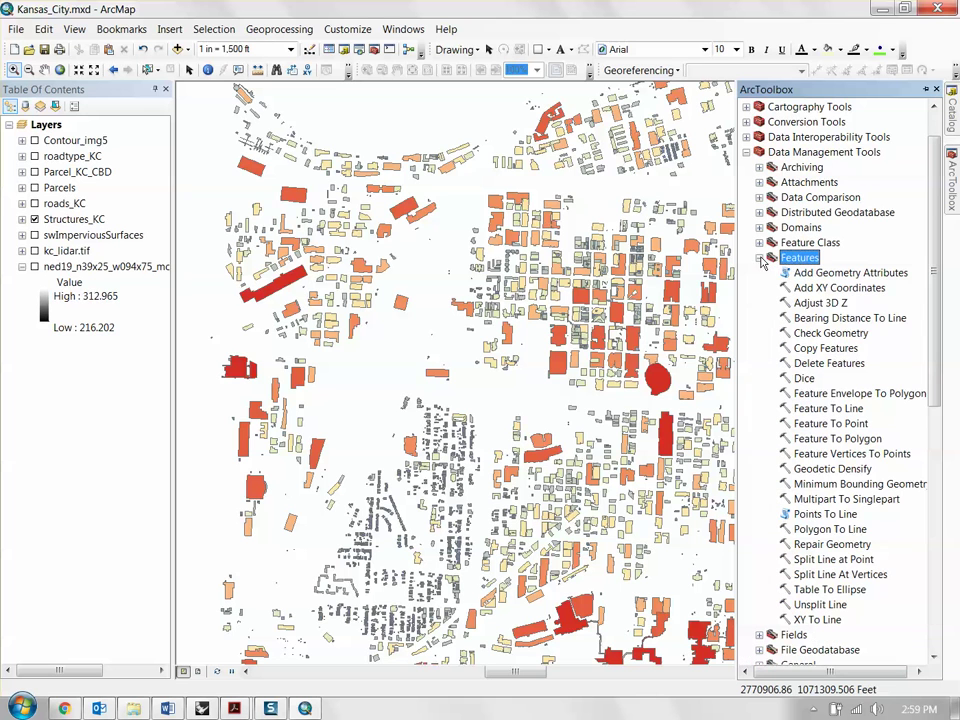
pyautogui.click(828, 424)
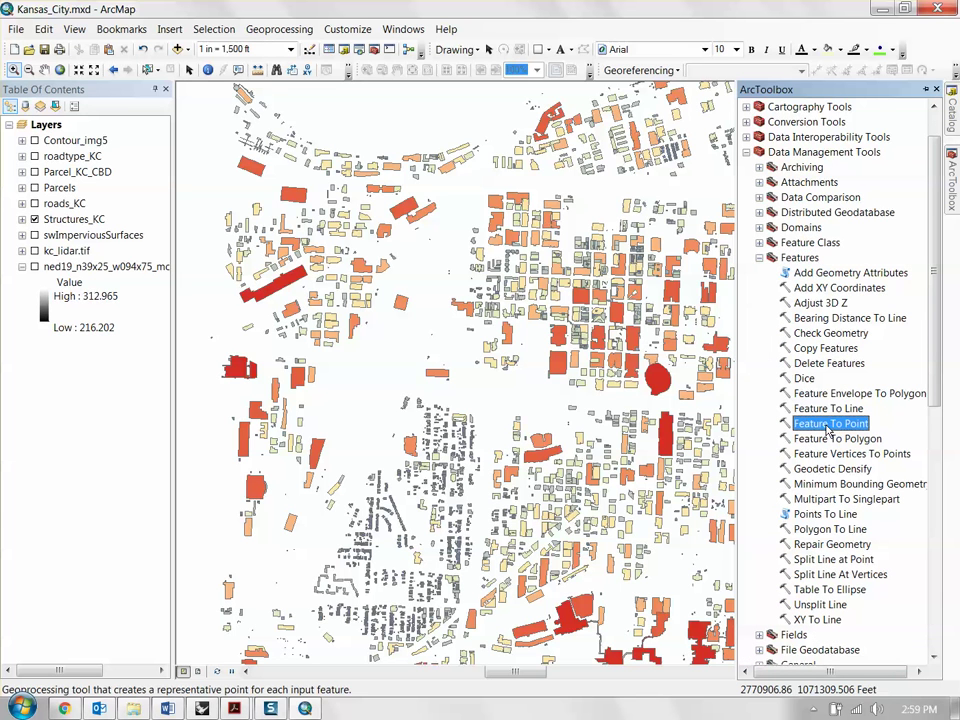
pyautogui.doubleClick(830, 424)
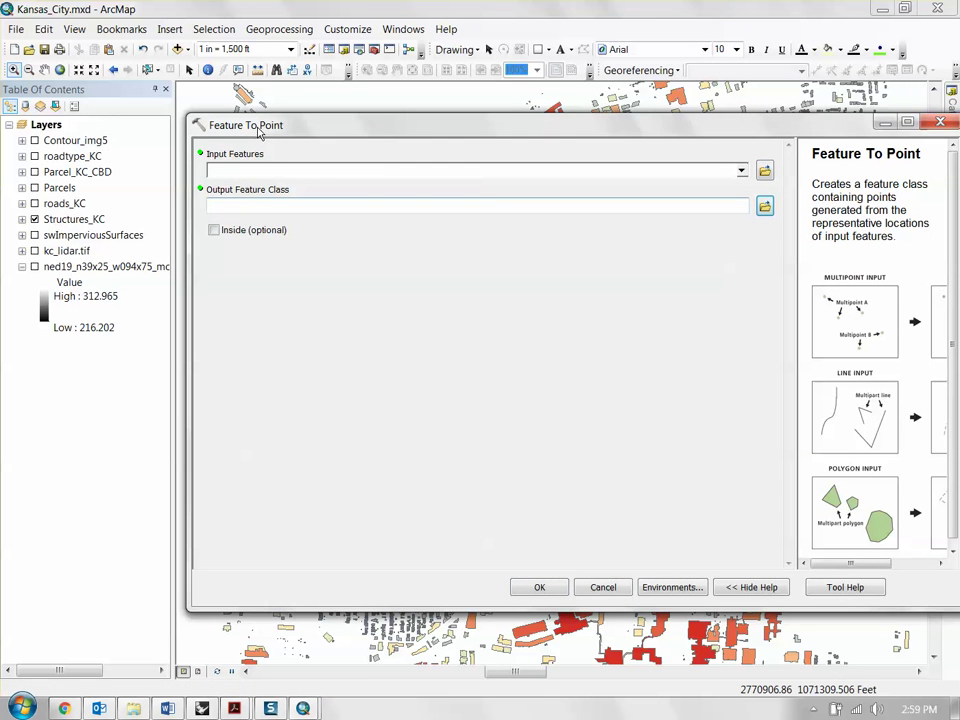
# Run Feature To Point on Structures_KC with the Inside option enabled, keeping the default output feature class
pyautogui.click(66, 219)
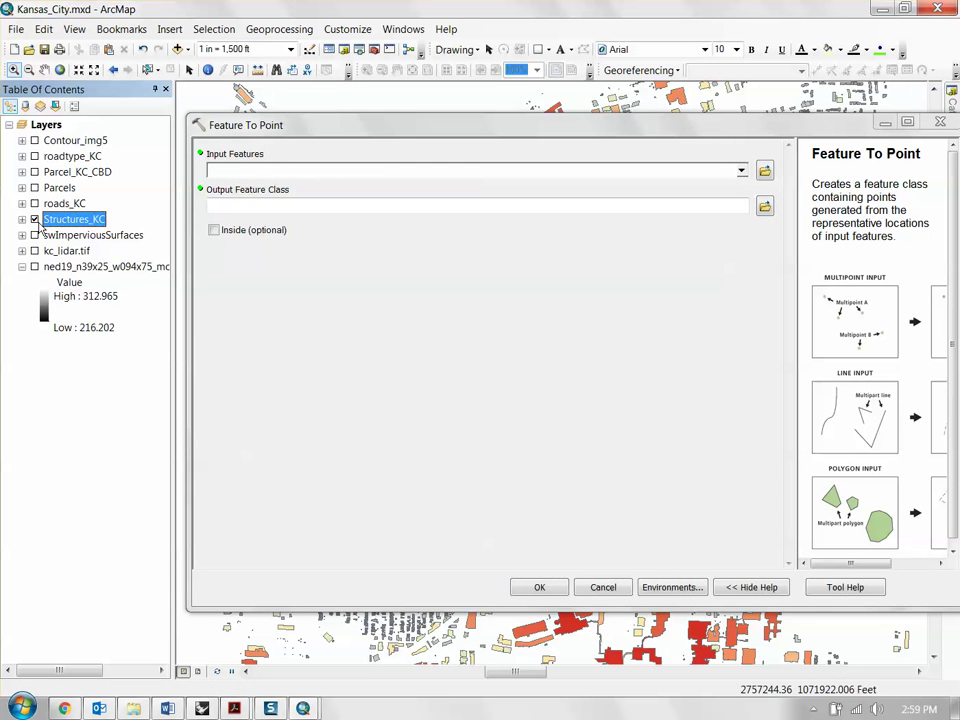
pyautogui.moveTo(89, 221); pyautogui.dragTo(258, 172)
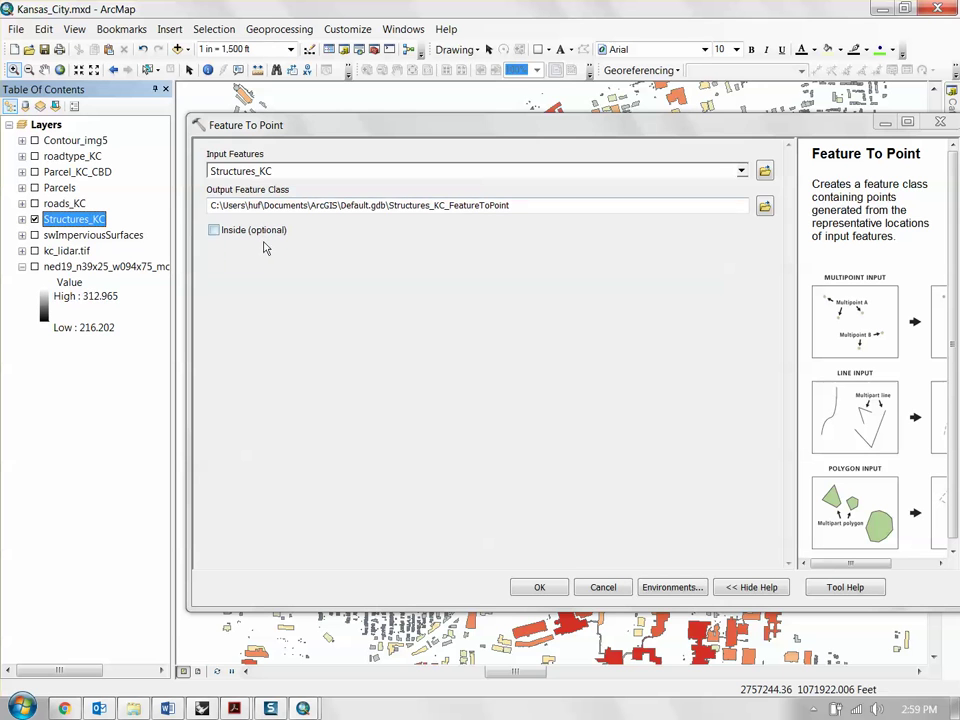
pyautogui.click(214, 230)
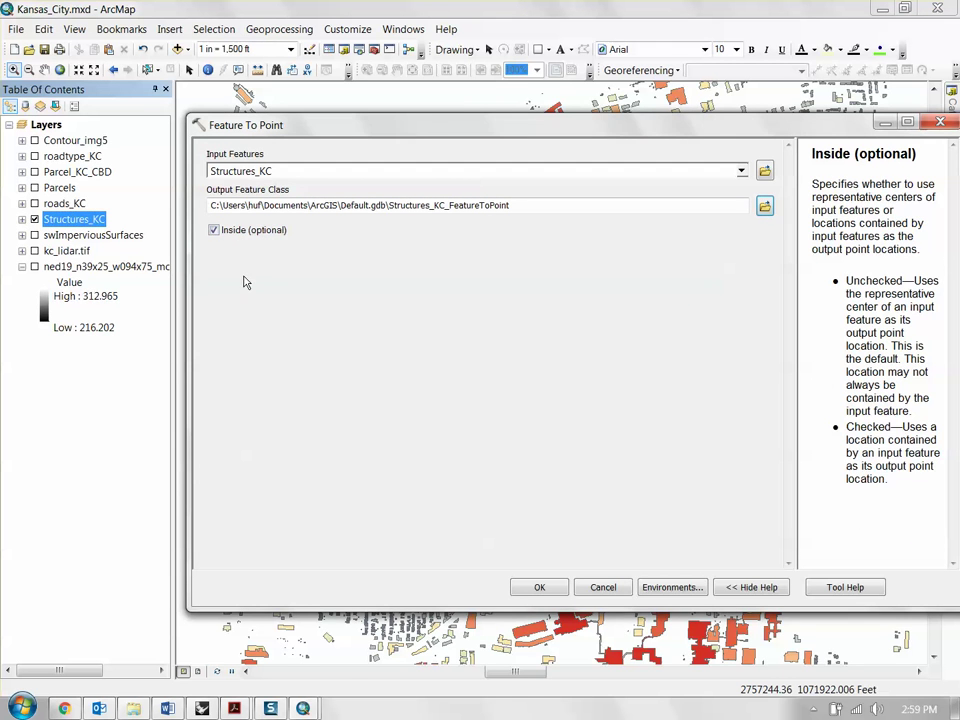
pyautogui.moveTo(443, 135); pyautogui.dragTo(446, 241)
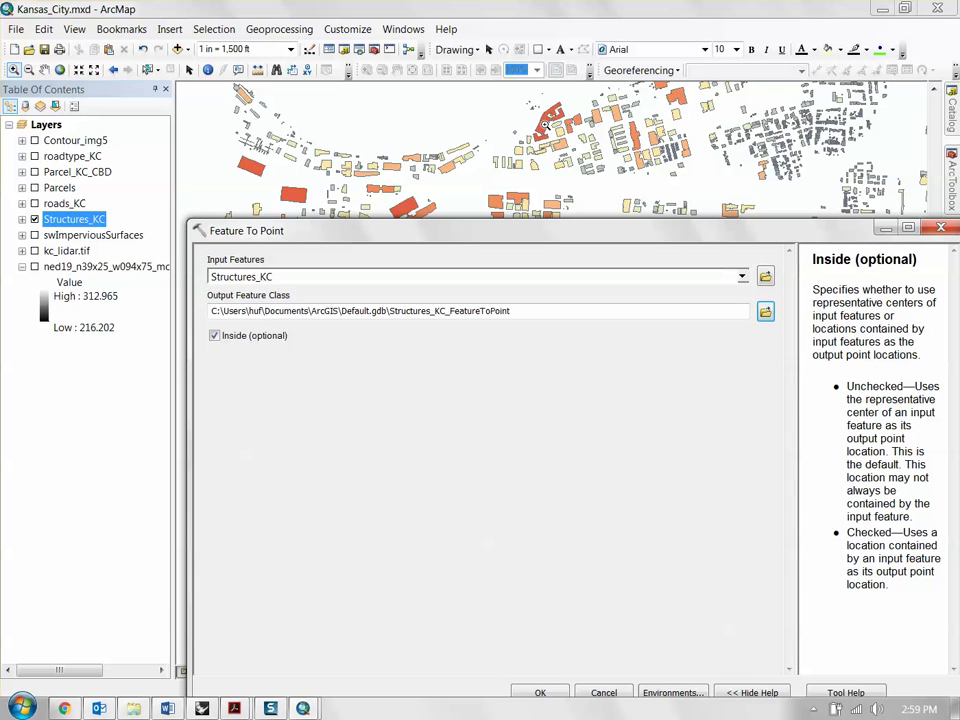
pyautogui.moveTo(572, 241); pyautogui.dragTo(550, 117)
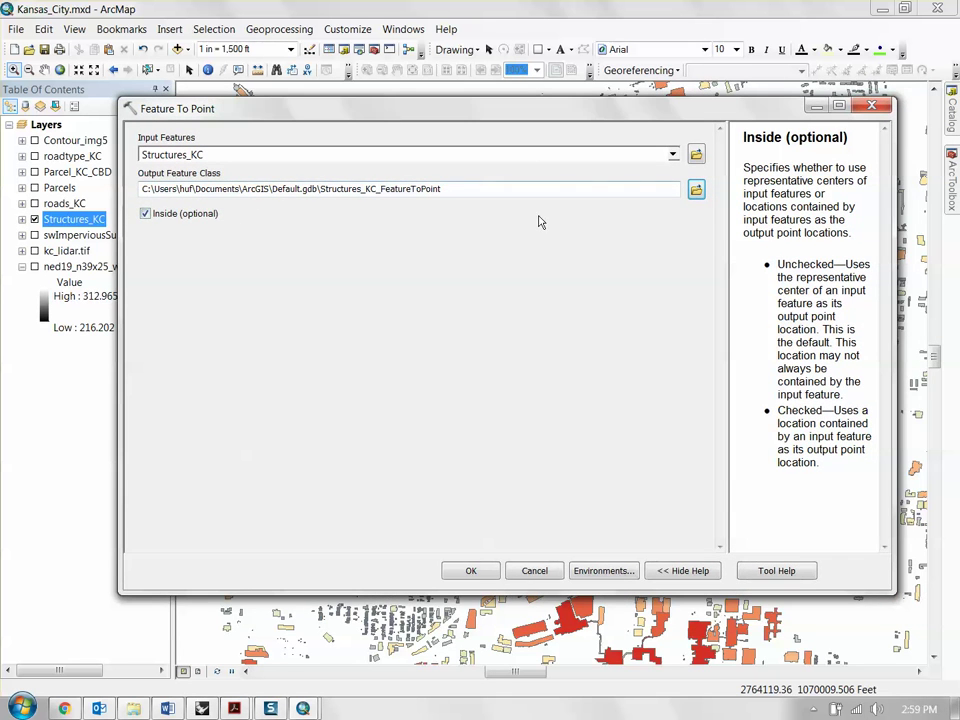
pyautogui.click(470, 570)
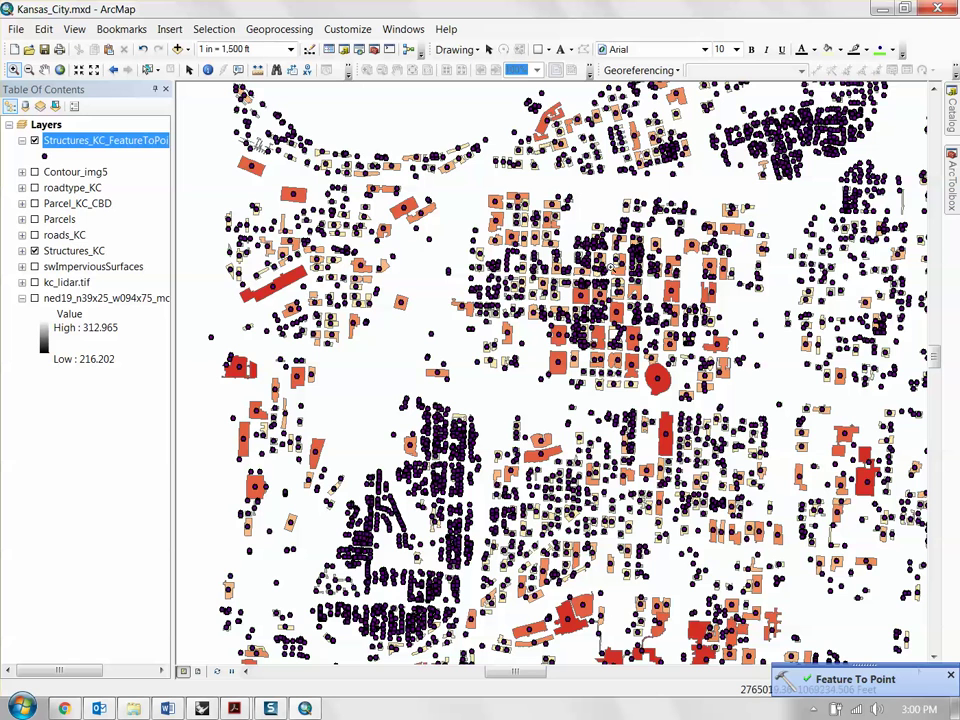
# Compare the attribute tables of the new building points layer and Structures_KC, and close both tables
pyautogui.rightClick(84, 142)
pyautogui.click(163, 190)
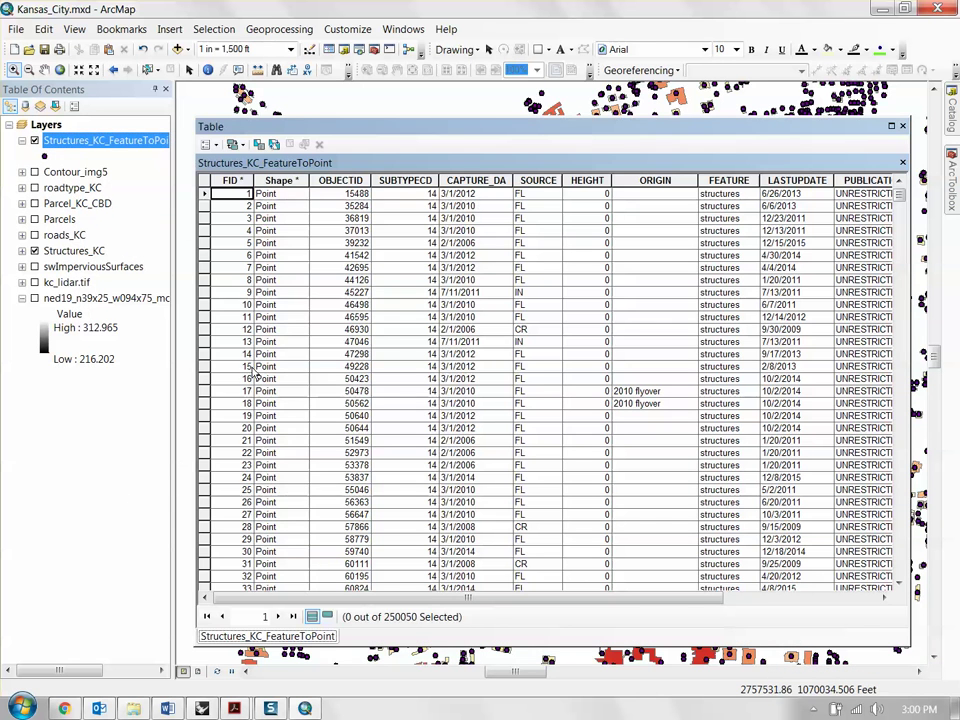
pyautogui.keyDown('ctrl'); pyautogui.click(76, 252); pyautogui.keyUp('ctrl')
pyautogui.rightClick(76, 252)
pyautogui.click(158, 297)
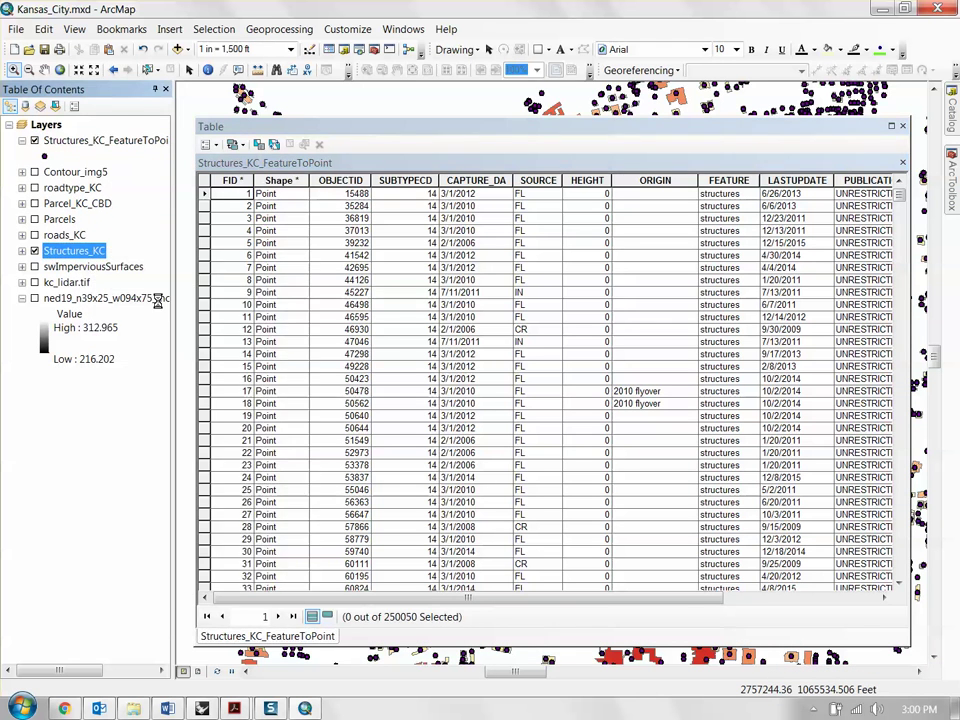
pyautogui.click(300, 637)
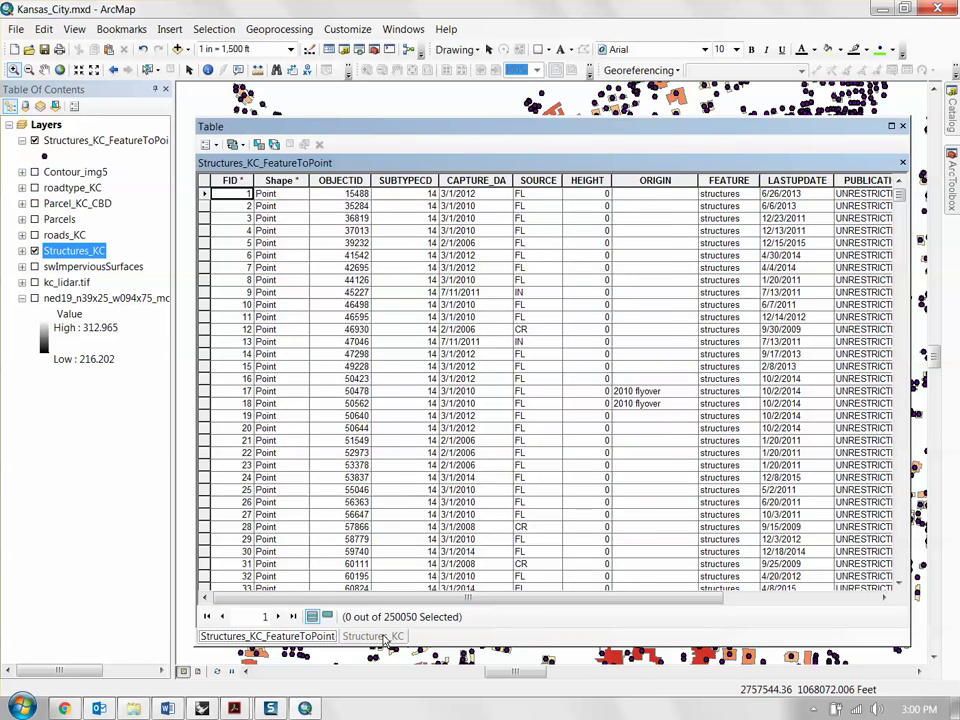
pyautogui.click(372, 637)
pyautogui.click(305, 637)
pyautogui.click(372, 637)
pyautogui.click(305, 637)
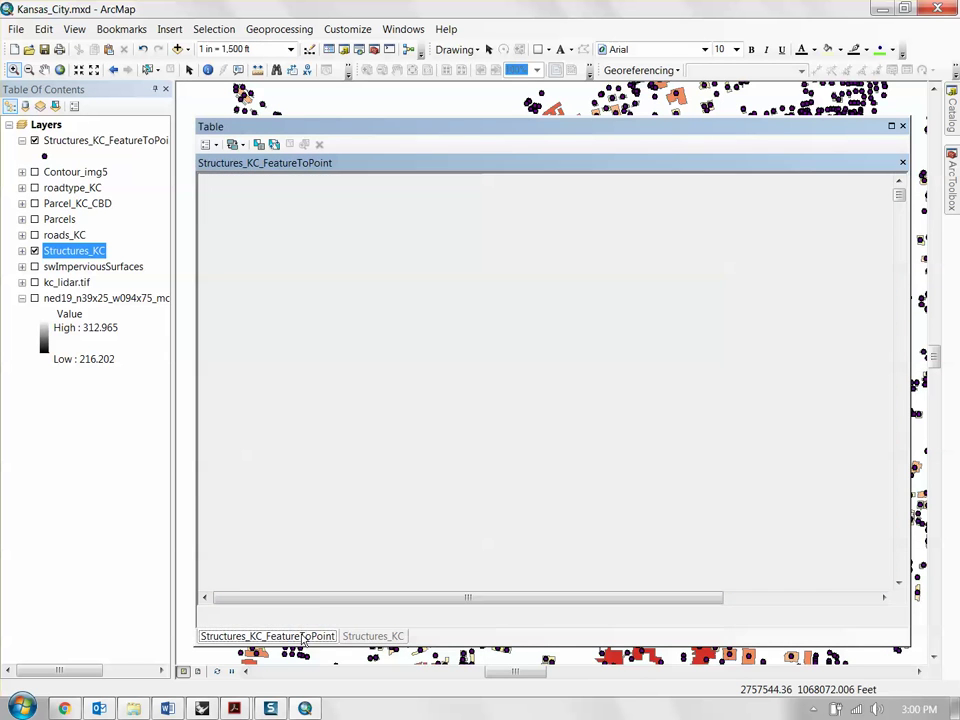
pyautogui.click(372, 637)
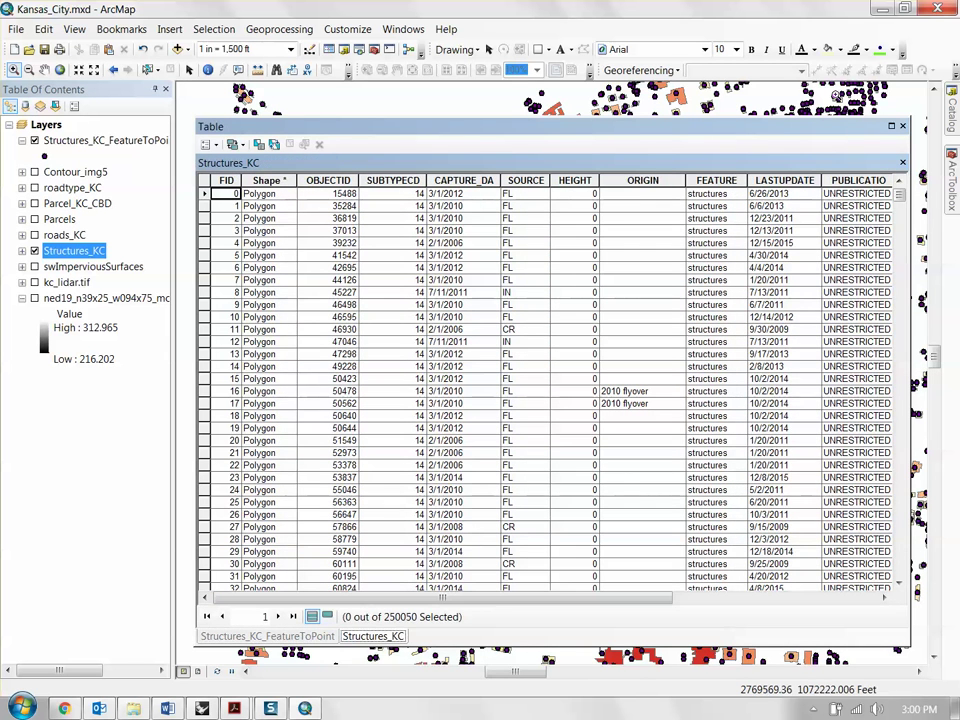
pyautogui.hotkey('ctrl', 'F4')
pyautogui.hotkey('ctrl', 'F4')
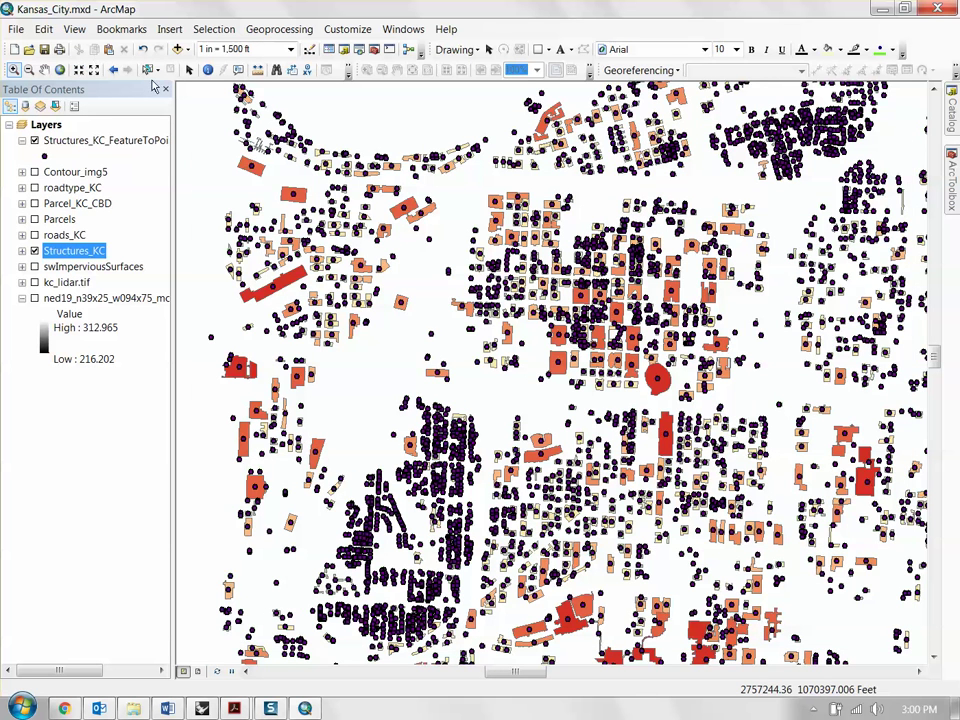
# Hide Structures_KC, show kc_lidar.tif beneath the building points, and inspect how the points fall on downtown buildings
pyautogui.click(189, 70)
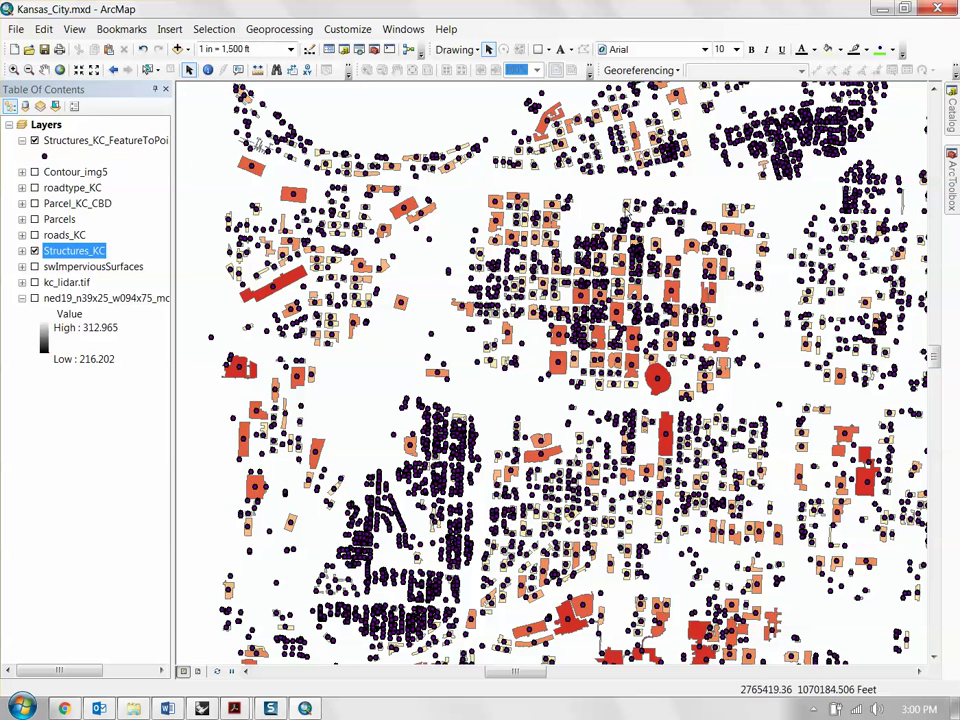
pyautogui.click(34, 251)
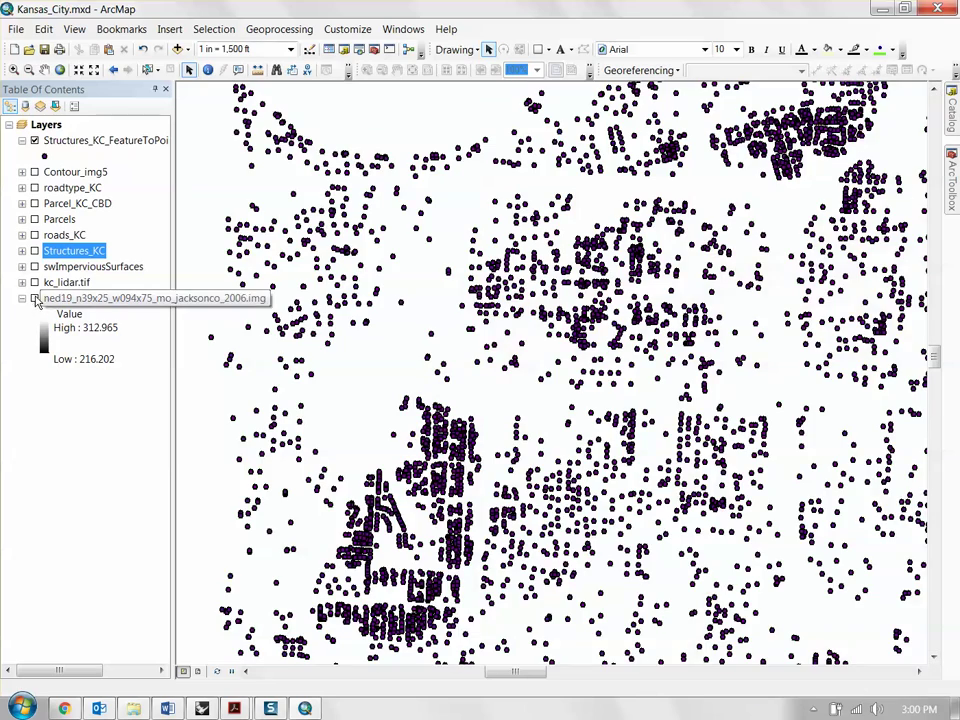
pyautogui.click(34, 282)
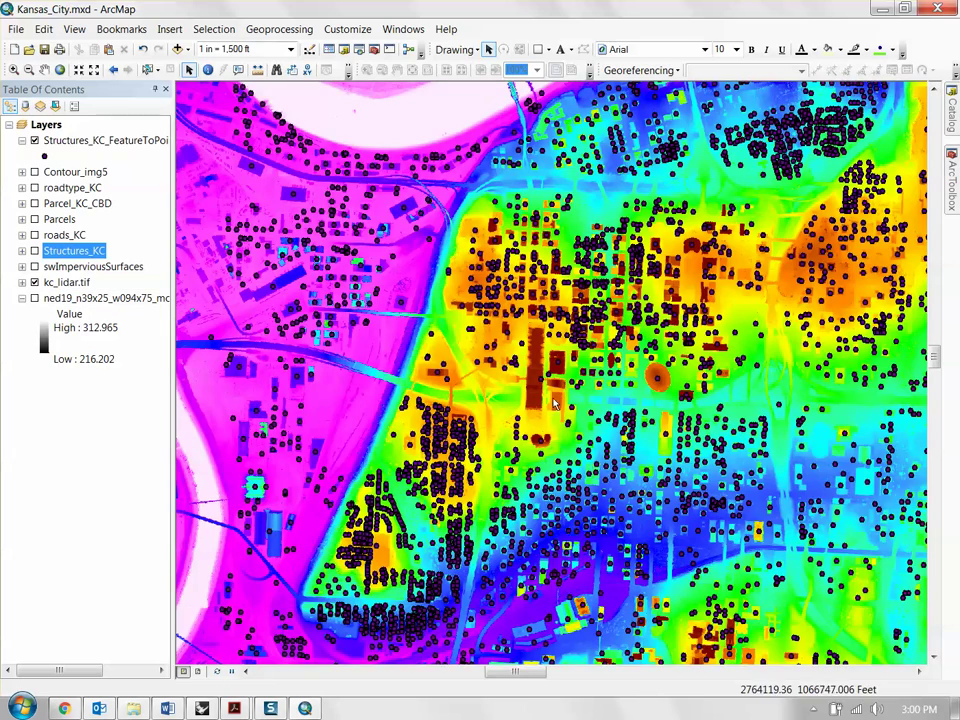
pyautogui.scroll(-1, 560, 398)
pyautogui.scroll(6, 558, 390)
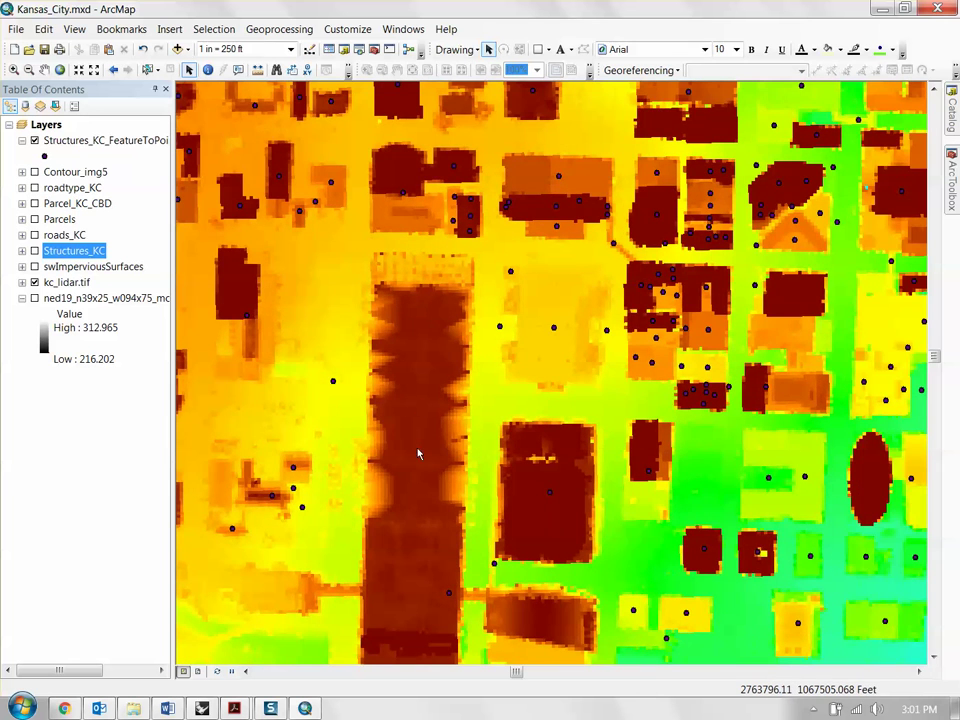
pyautogui.scroll(2, 418, 454)
pyautogui.scroll(-5, 407, 465)
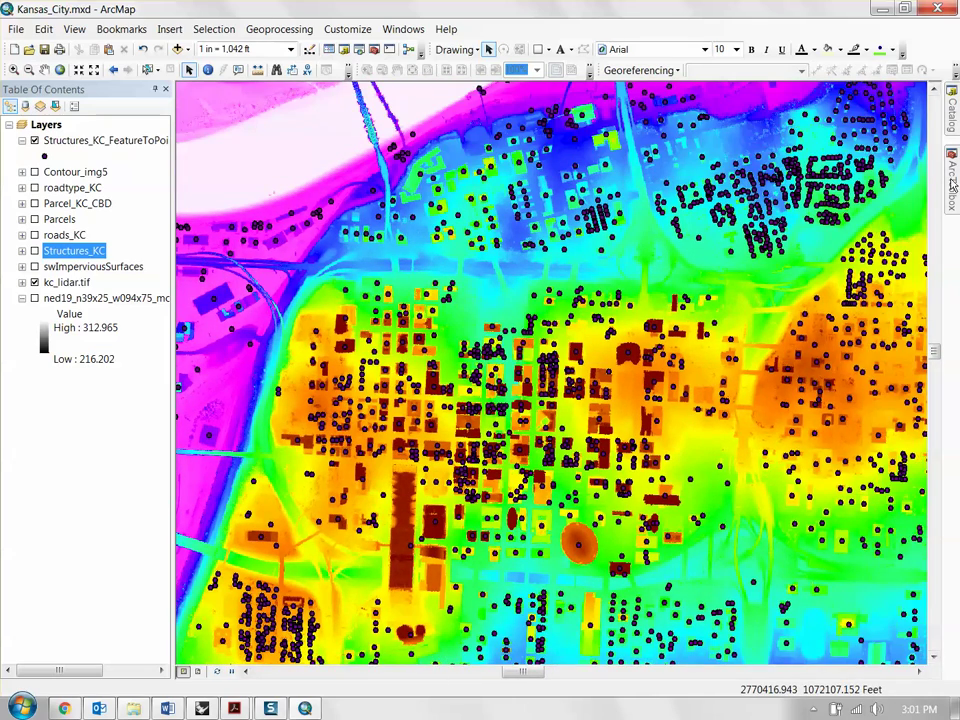
# Open the Add Surface Information tool from the Functional Surface toolset of 3D Analyst Tools
pyautogui.moveTo(955, 180)
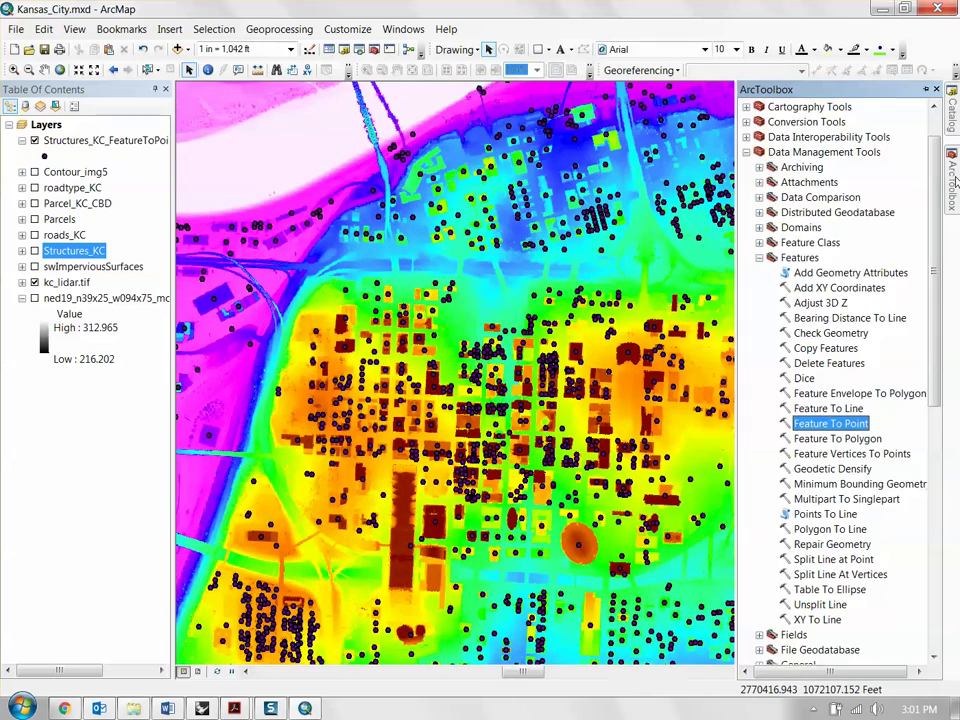
pyautogui.click(759, 258)
pyautogui.click(746, 198)
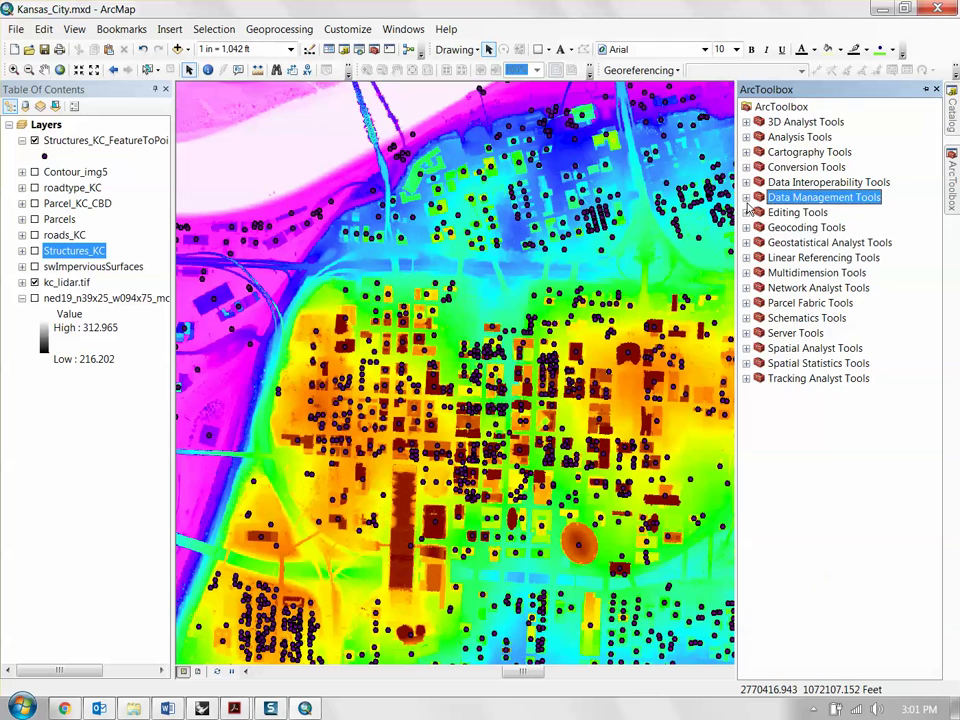
pyautogui.click(789, 124)
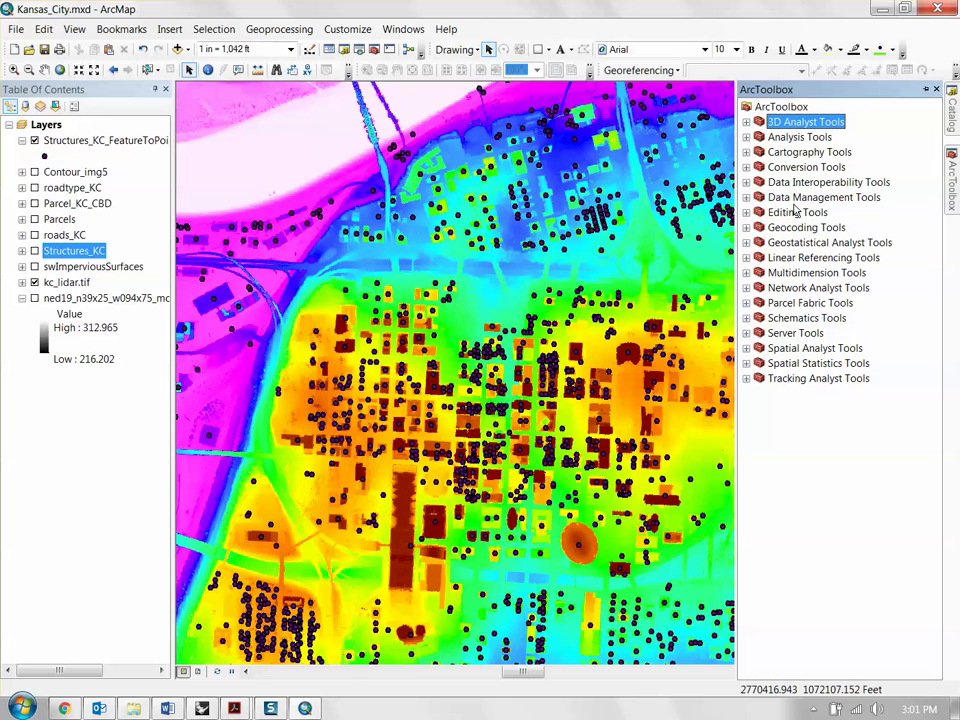
pyautogui.click(747, 123)
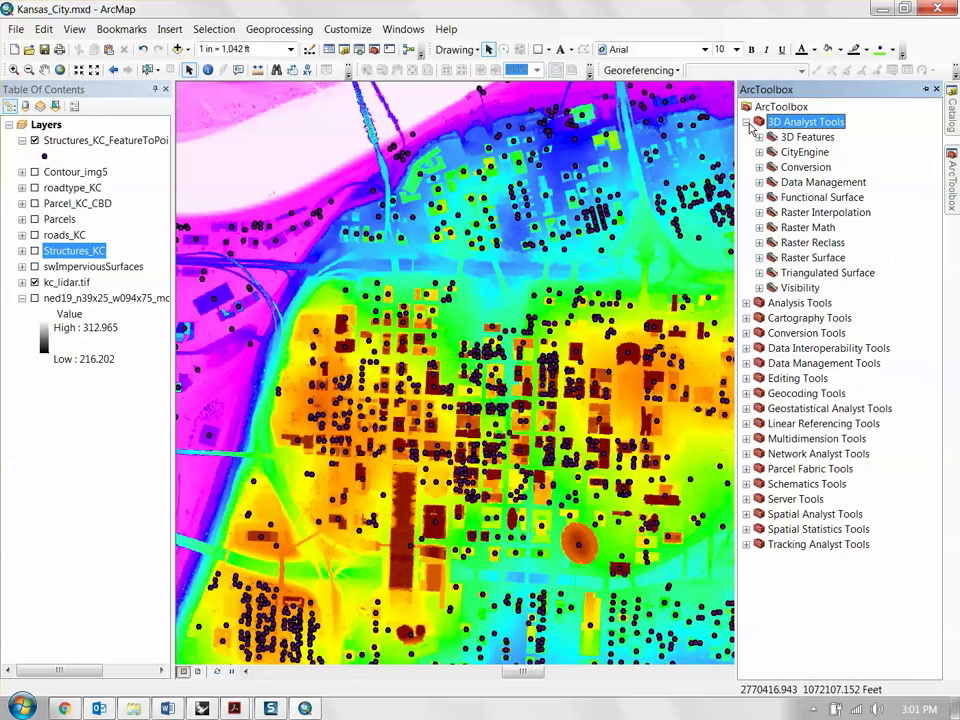
pyautogui.click(800, 199)
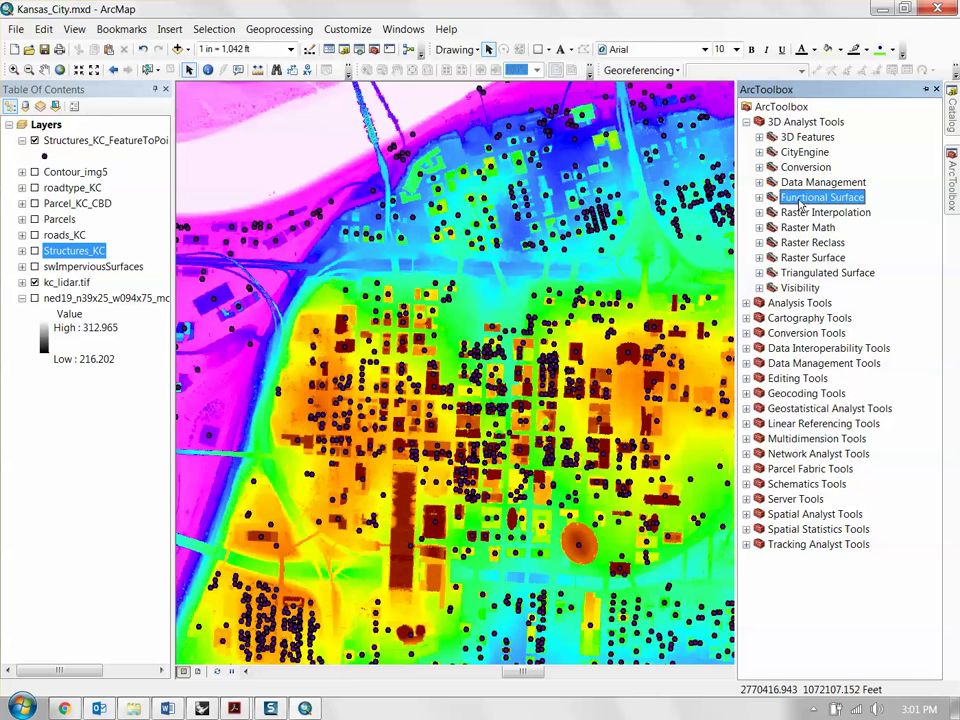
pyautogui.click(759, 198)
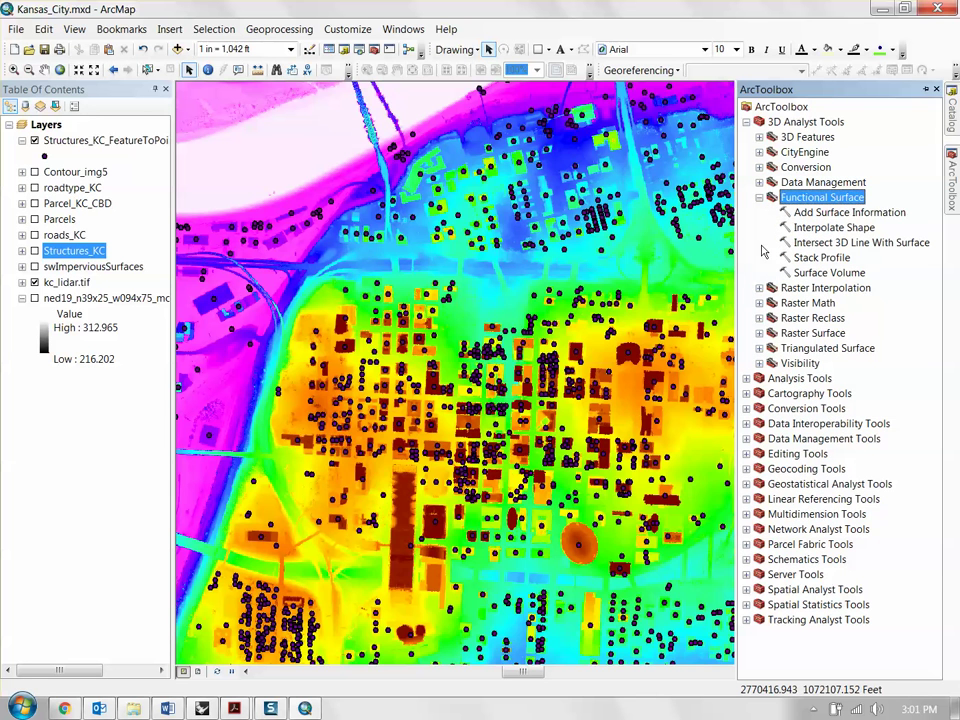
pyautogui.click(847, 214)
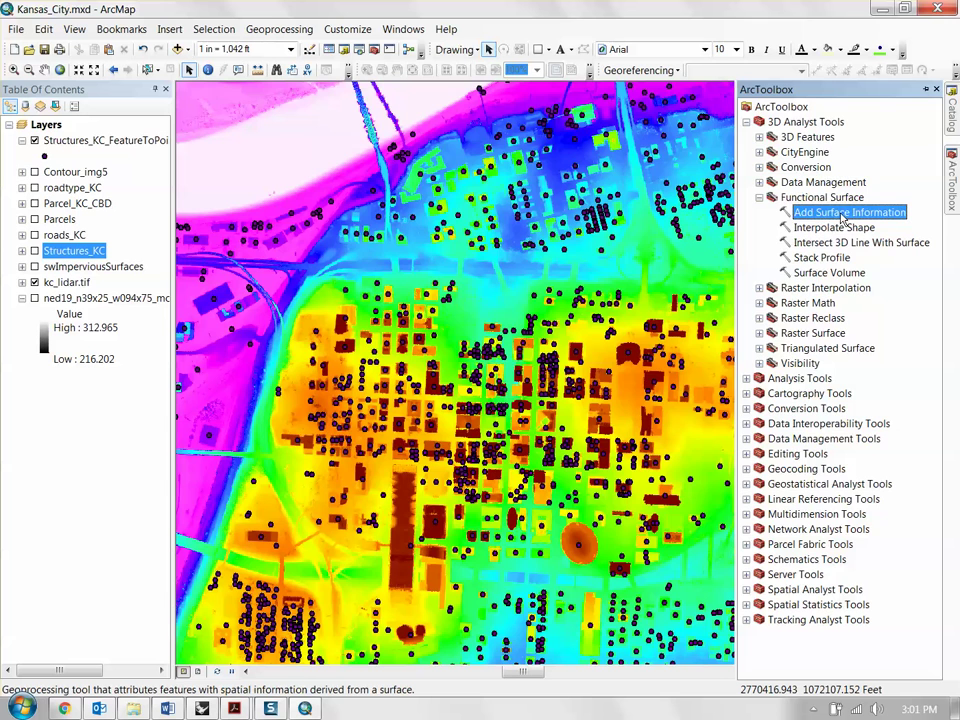
pyautogui.doubleClick(822, 214)
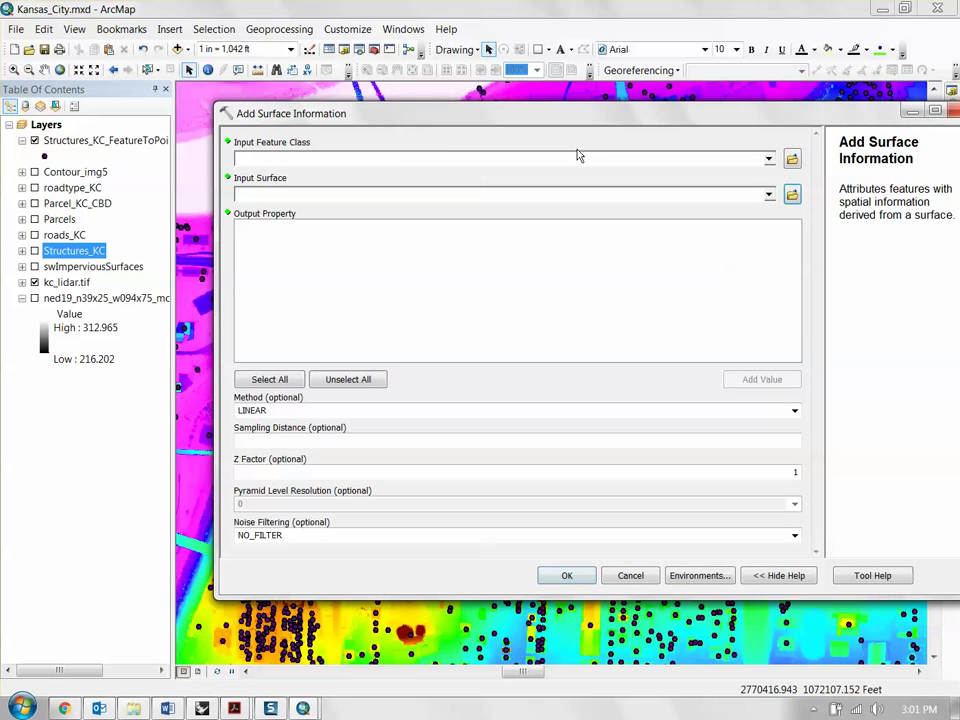
pyautogui.moveTo(432, 121); pyautogui.dragTo(422, 143)
pyautogui.click(394, 184)
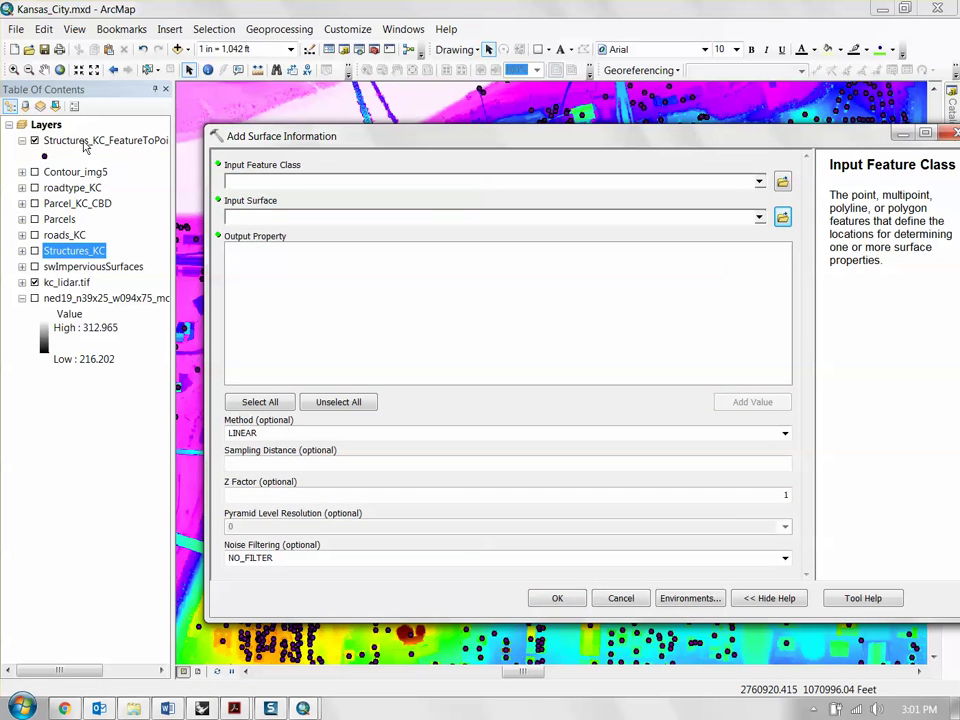
# Use Structures_KC_FeatureToPoint as the input feature class and kc_lidar.tif as the input surface for Add Surface Information
pyautogui.click(157, 152)
pyautogui.moveTo(157, 157); pyautogui.dragTo(245, 188)
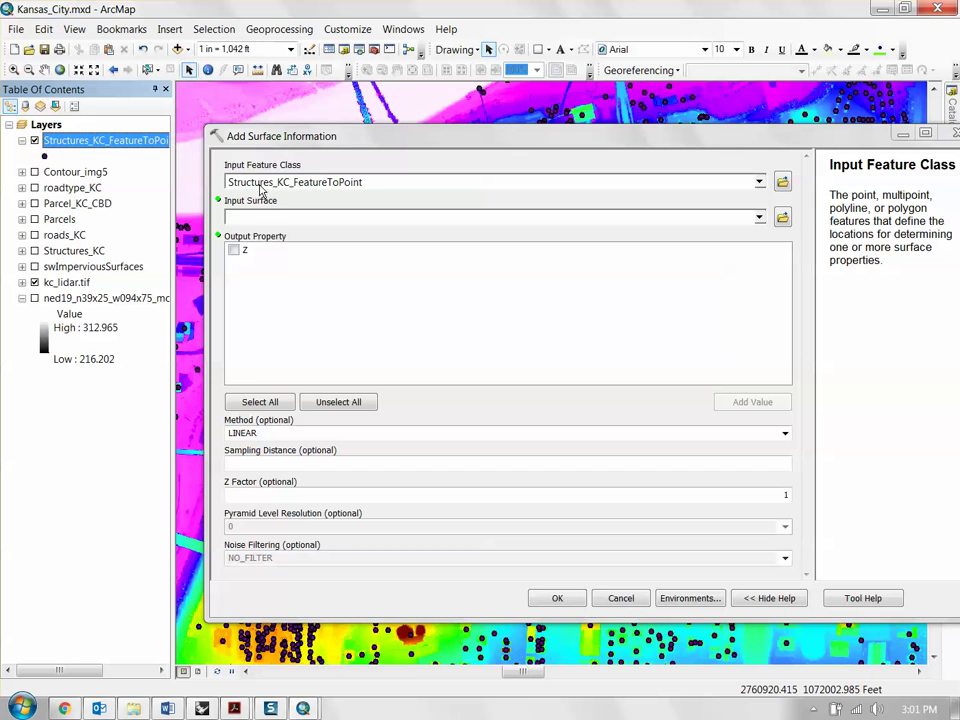
pyautogui.click(325, 218)
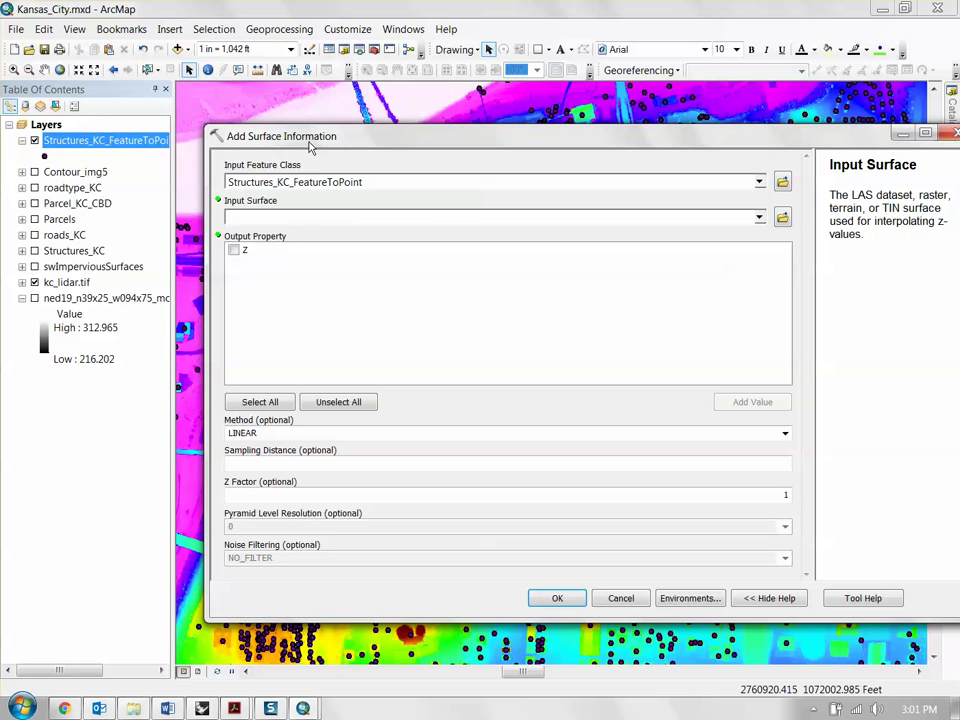
pyautogui.moveTo(311, 146); pyautogui.dragTo(325, 448)
pyautogui.moveTo(425, 438); pyautogui.dragTo(458, 135)
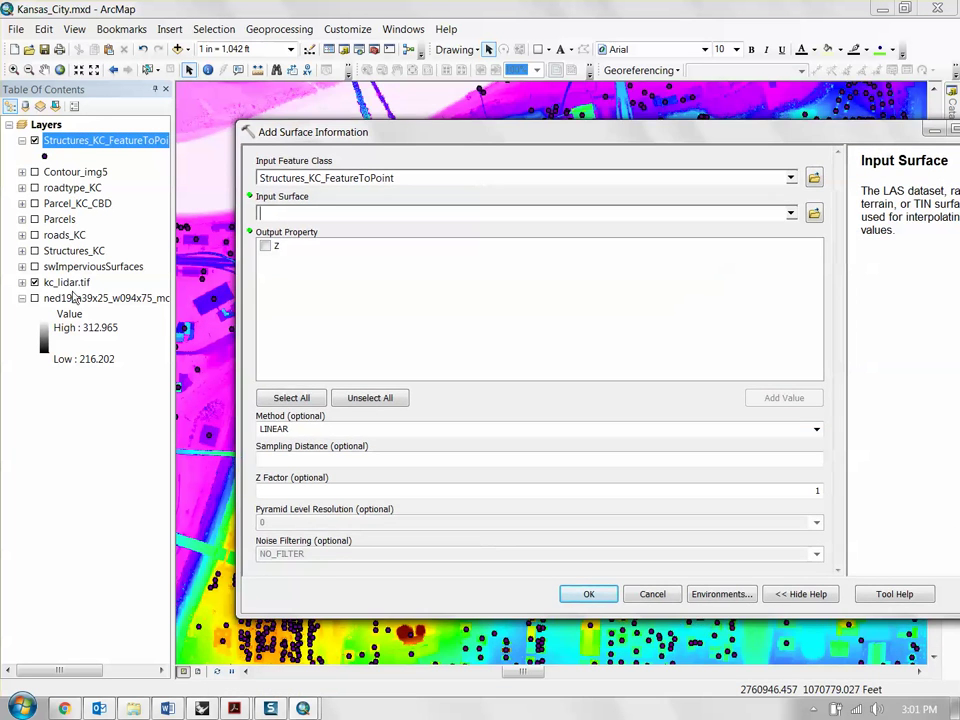
pyautogui.click(62, 283)
pyautogui.moveTo(70, 285); pyautogui.dragTo(312, 213)
pyautogui.moveTo(378, 138); pyautogui.dragTo(343, 128)
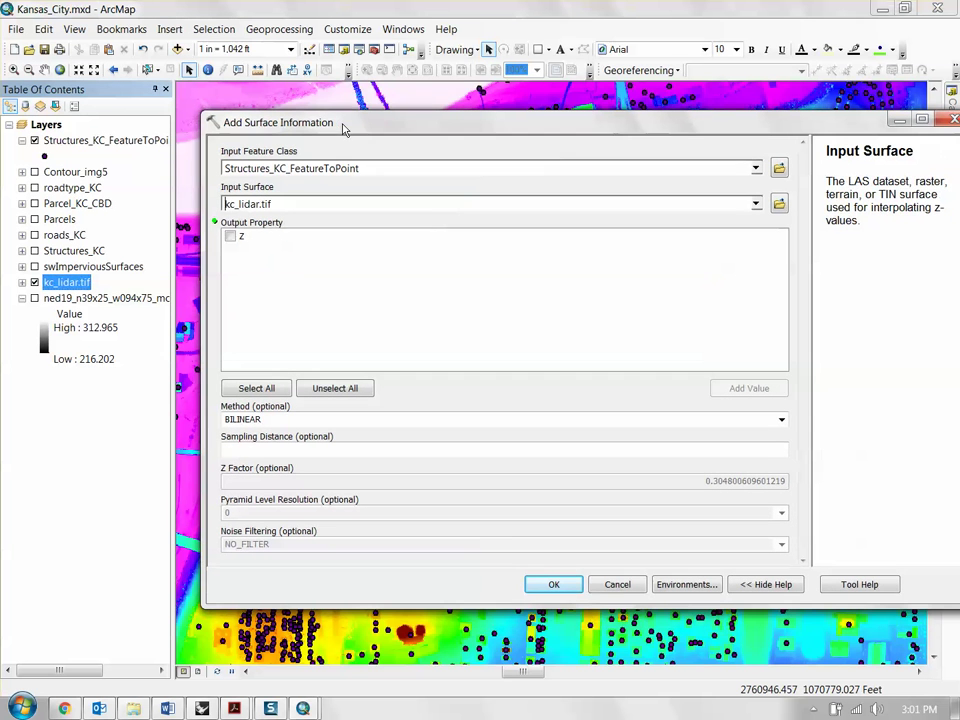
# Choose Z as the output property, keep the BILINEAR method, and run Add Surface Information
pyautogui.click(231, 238)
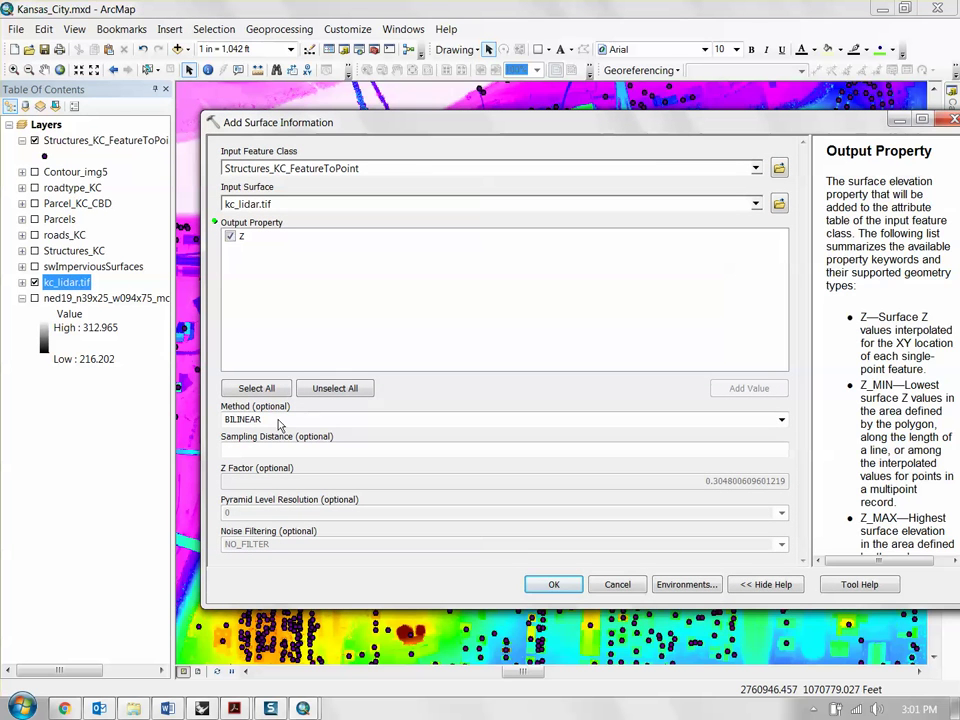
pyautogui.moveTo(585, 122); pyautogui.dragTo(542, 112)
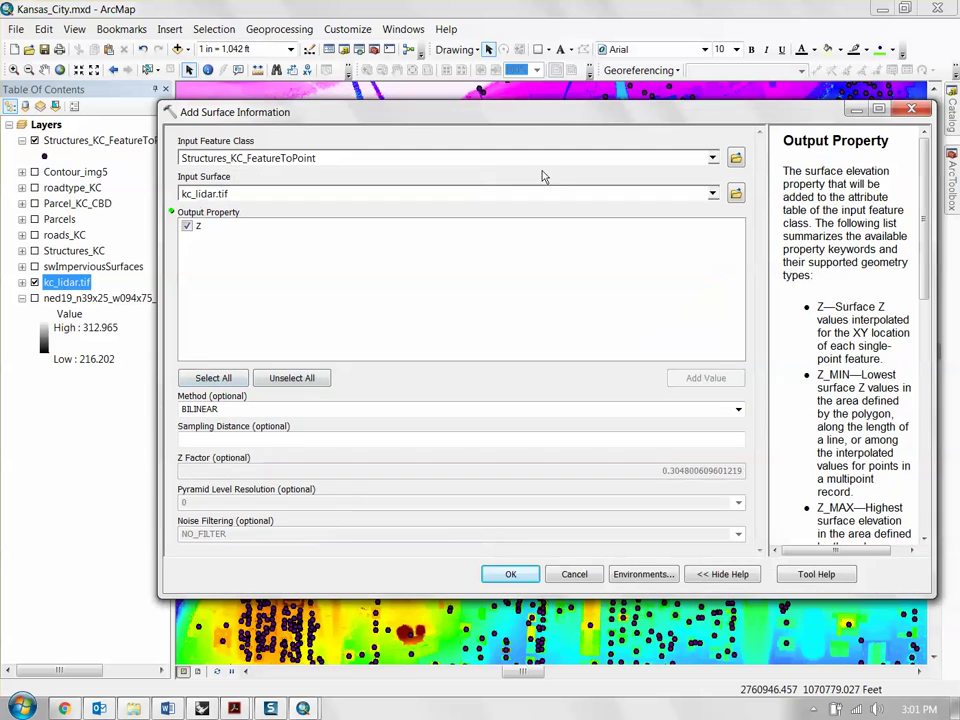
pyautogui.click(510, 575)
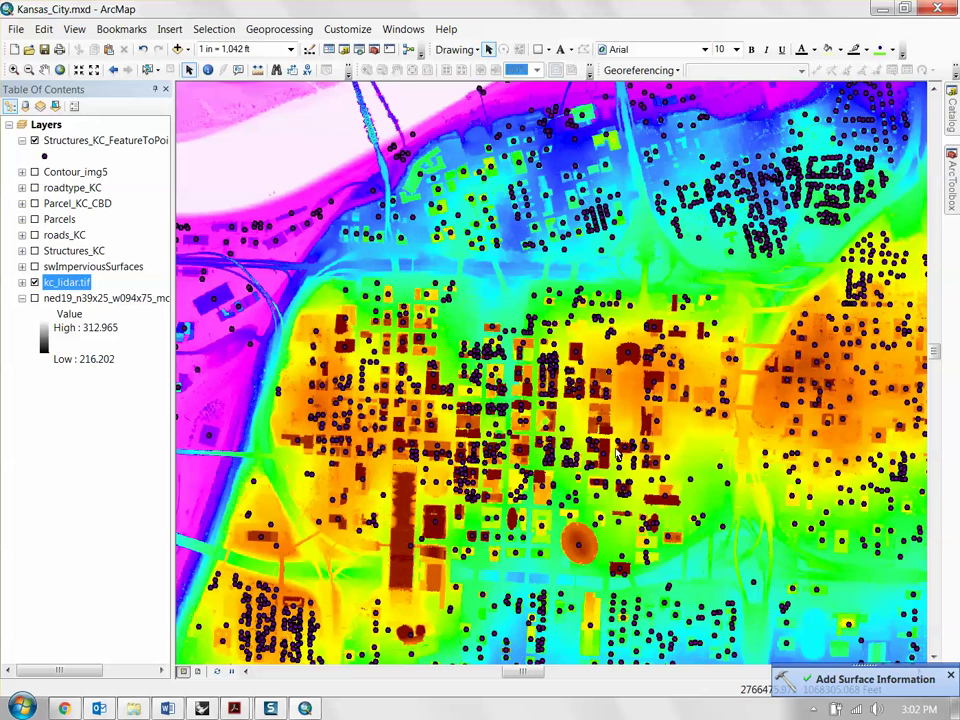
# Examine the Z column in the building points' attribute table, close it, and compare the points' coverage with the lidar raster's extent
pyautogui.rightClick(88, 141)
pyautogui.click(155, 190)
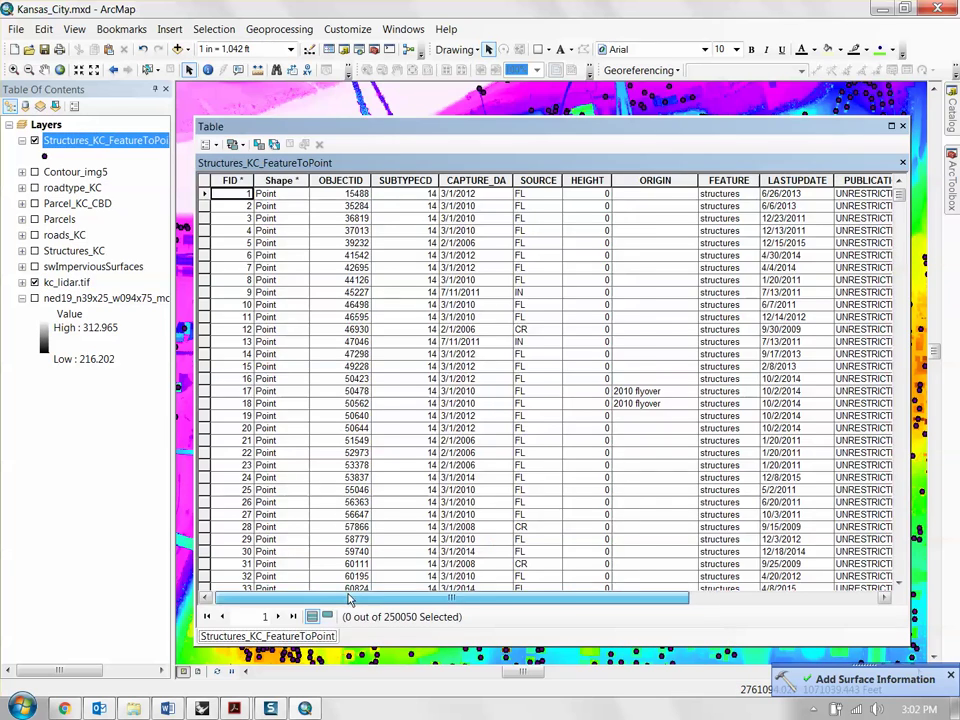
pyautogui.hscroll(5, 808, 338)
pyautogui.click(848, 181)
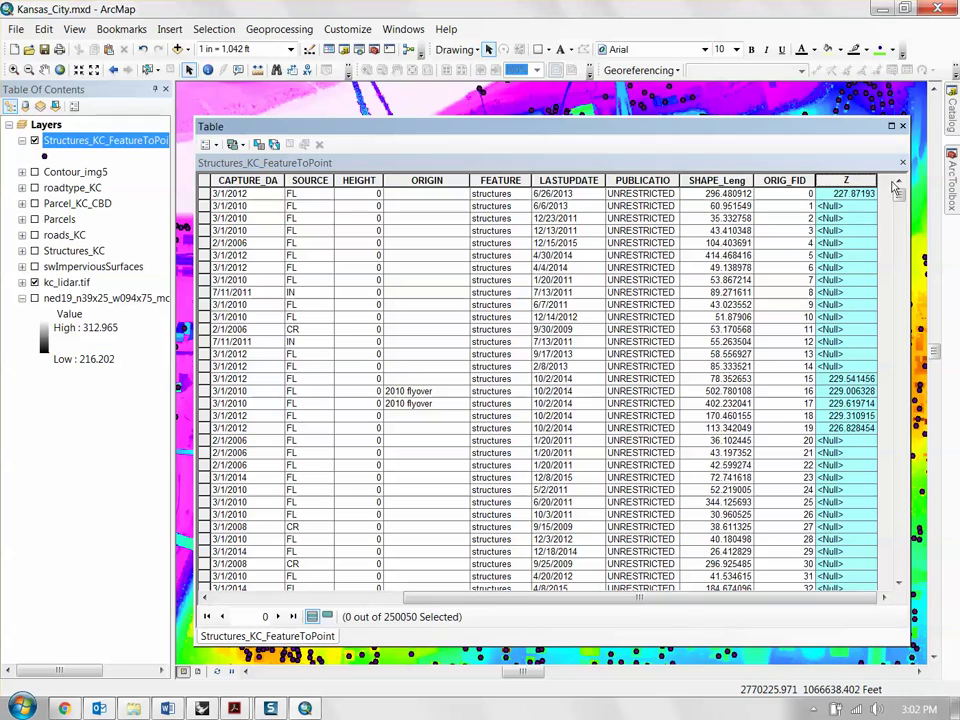
pyautogui.click(902, 126)
pyautogui.scroll(-2, 752, 304)
pyautogui.scroll(5, 752, 304)
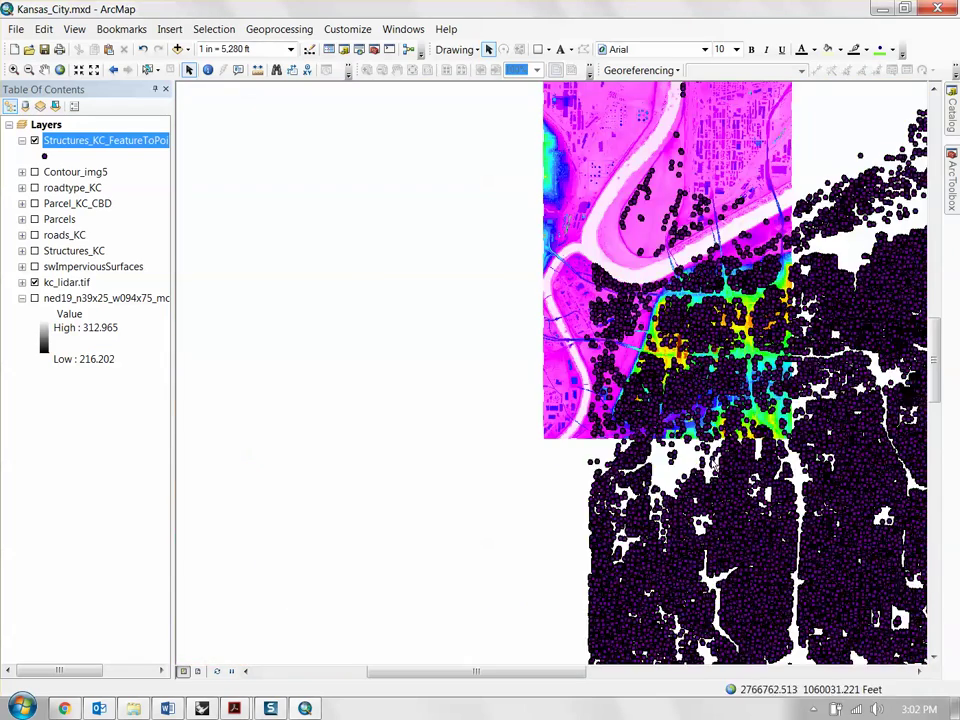
pyautogui.moveTo(832, 246); pyautogui.dragTo(609, 229)
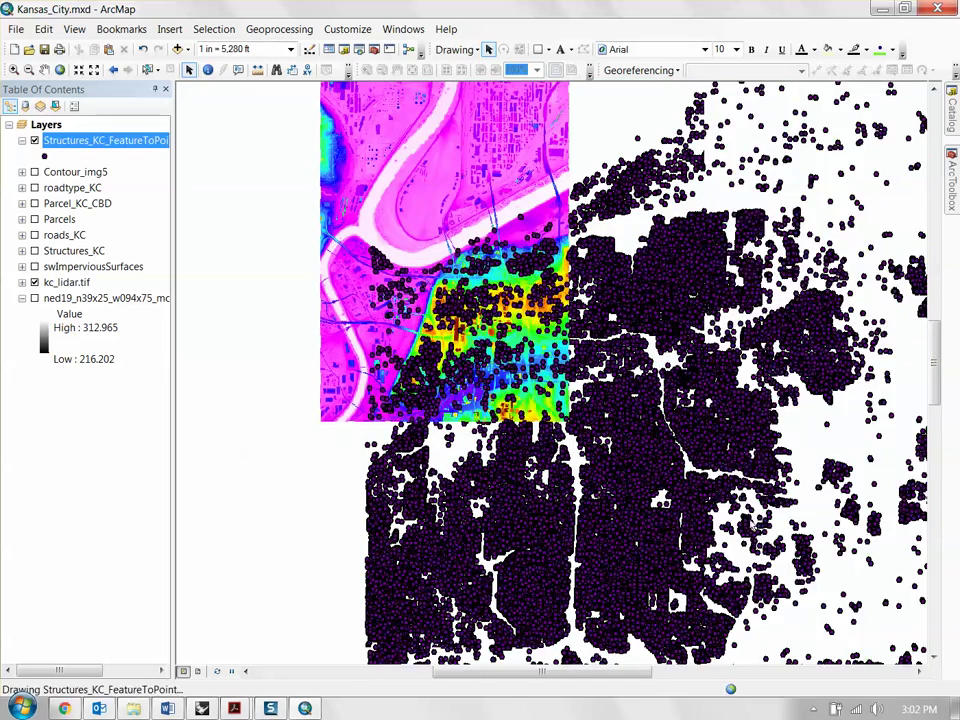
pyautogui.moveTo(486, 331); pyautogui.dragTo(562, 365)
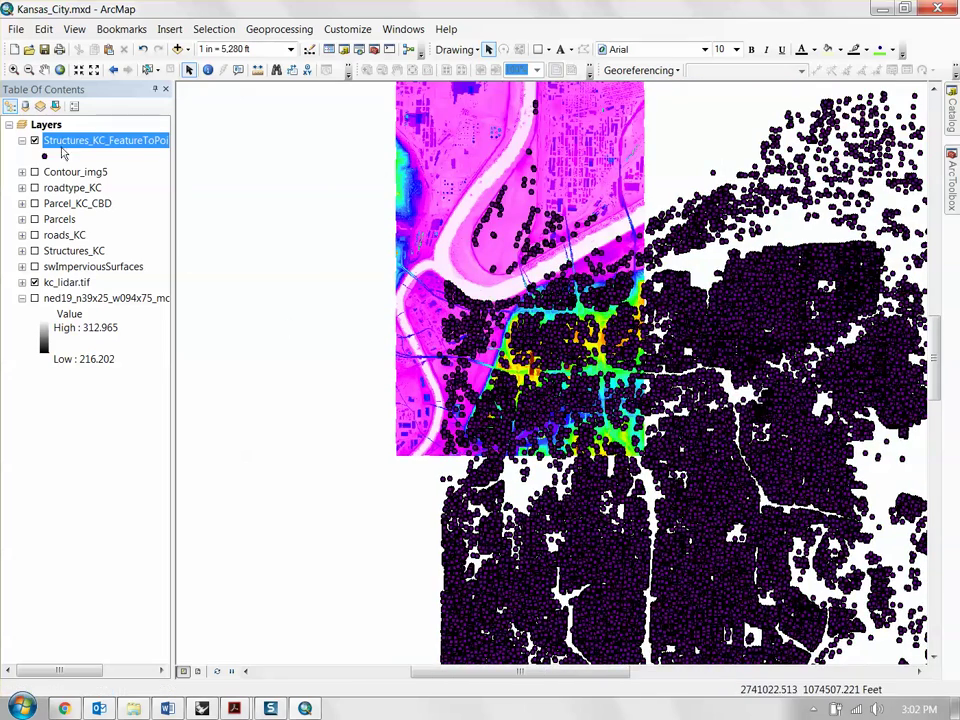
# Collapse and hide the Structures_KC_FeatureToPoint layer, and hide kc_lidar.tif
pyautogui.click(22, 140)
pyautogui.click(35, 140)
pyautogui.click(62, 148)
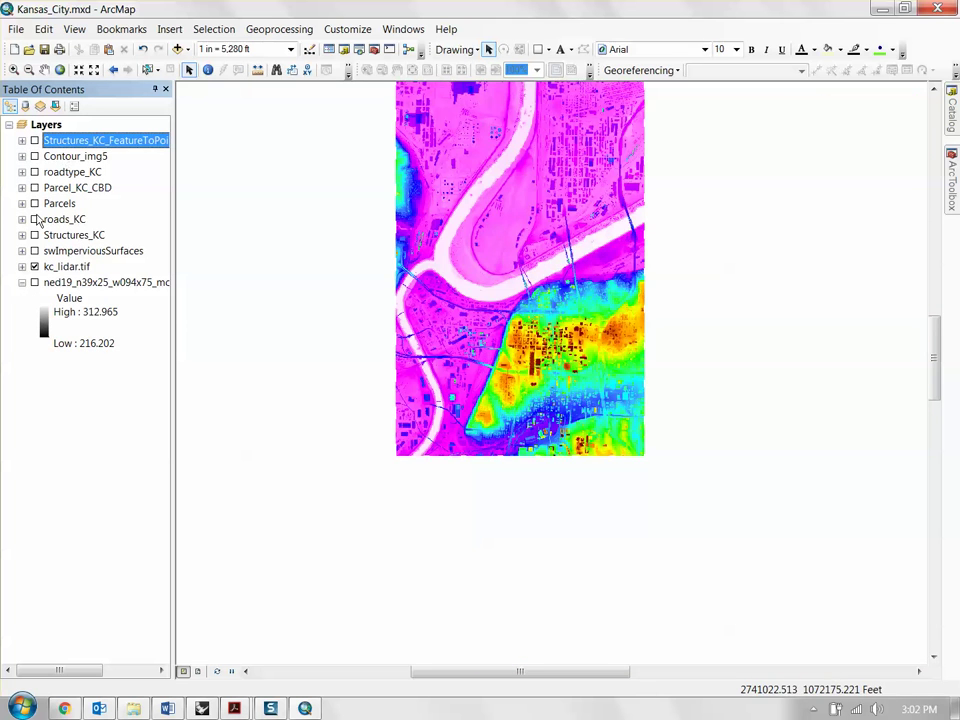
pyautogui.click(34, 267)
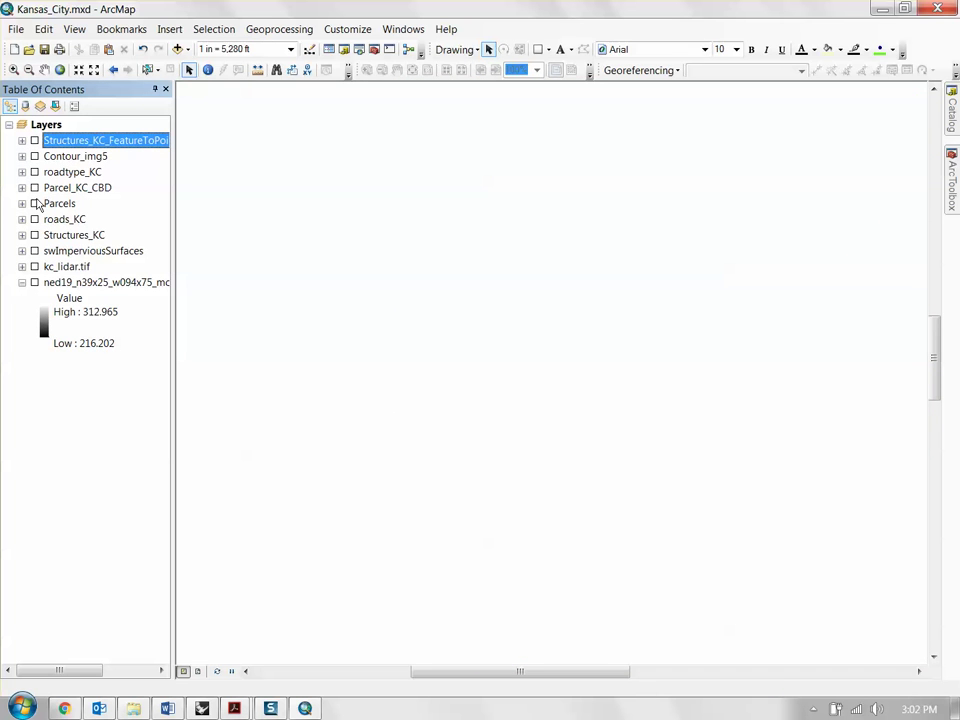
# Open the Join Field tool from the Joins toolset of Data Management Tools
pyautogui.click(951, 180)
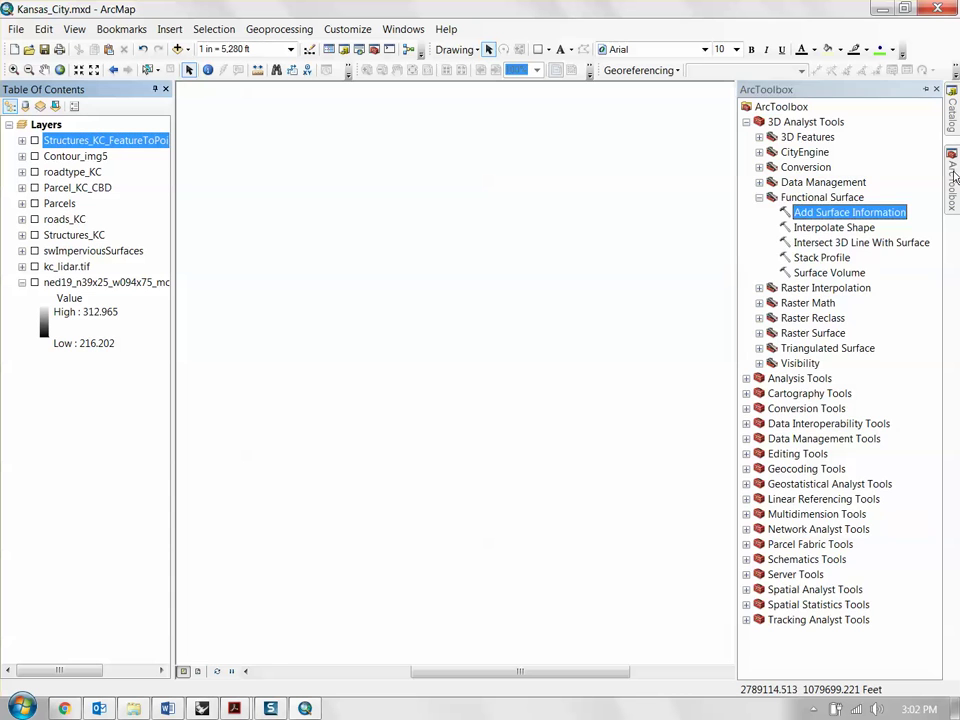
pyautogui.click(760, 198)
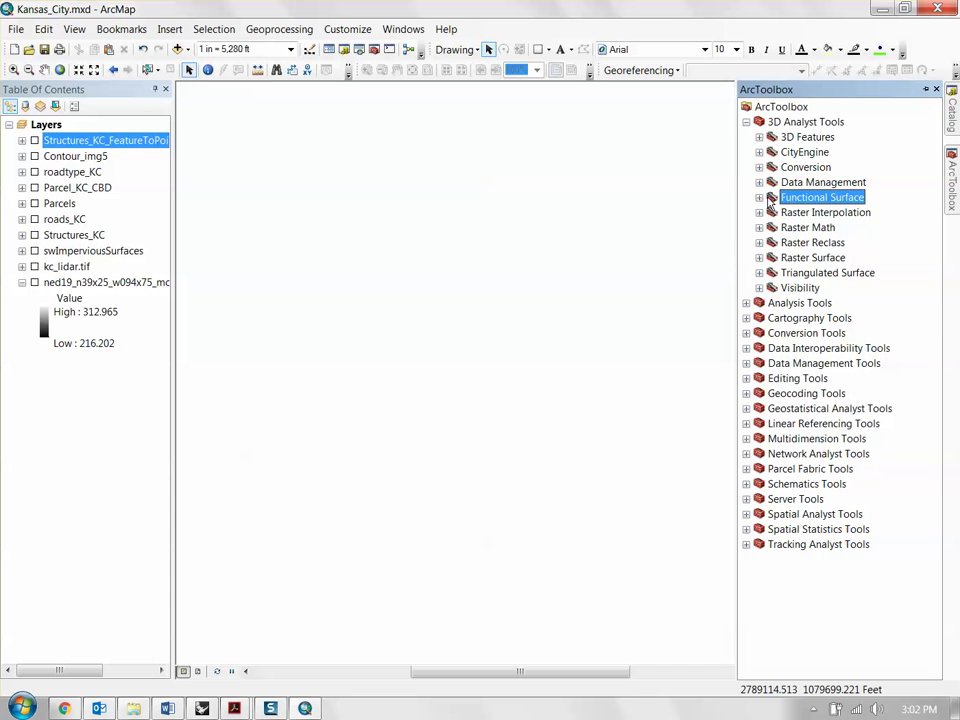
pyautogui.click(746, 122)
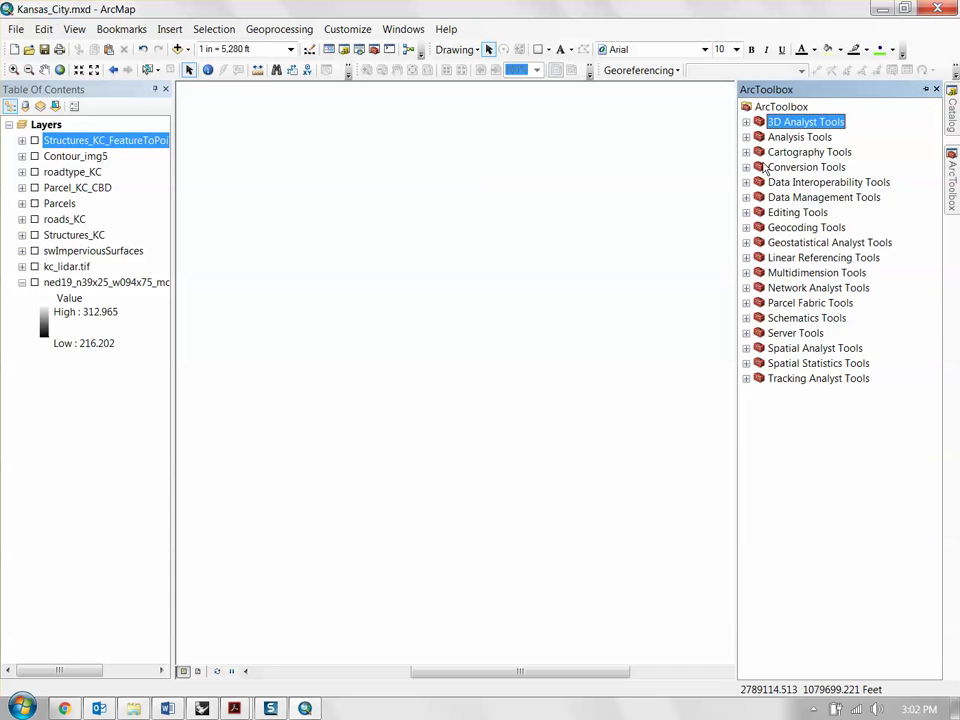
pyautogui.click(746, 198)
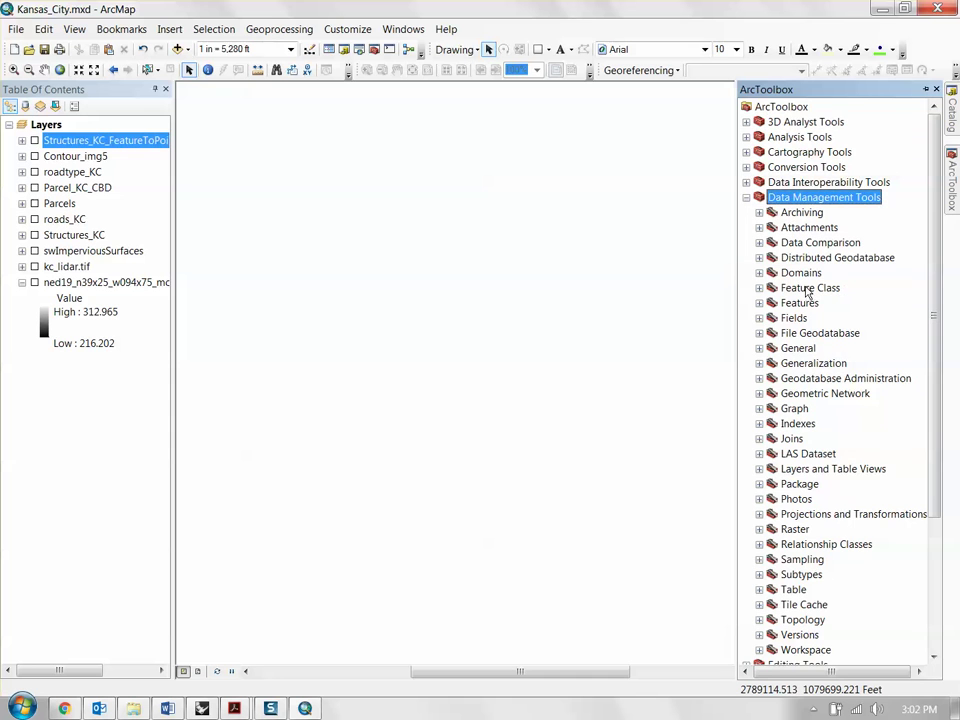
pyautogui.click(791, 440)
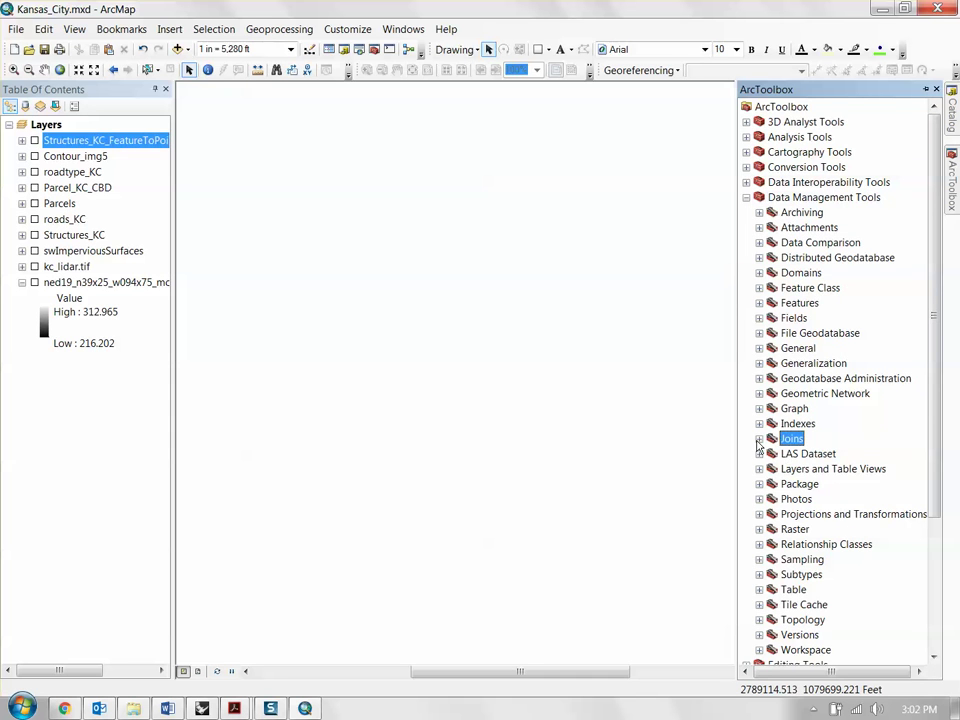
pyautogui.click(759, 440)
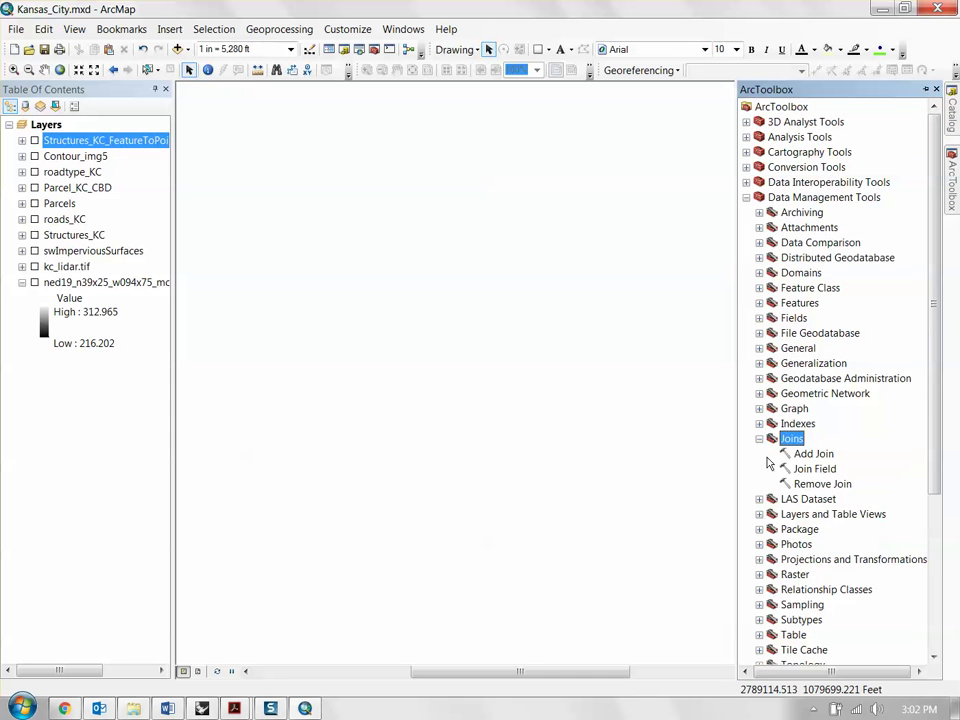
pyautogui.click(816, 469)
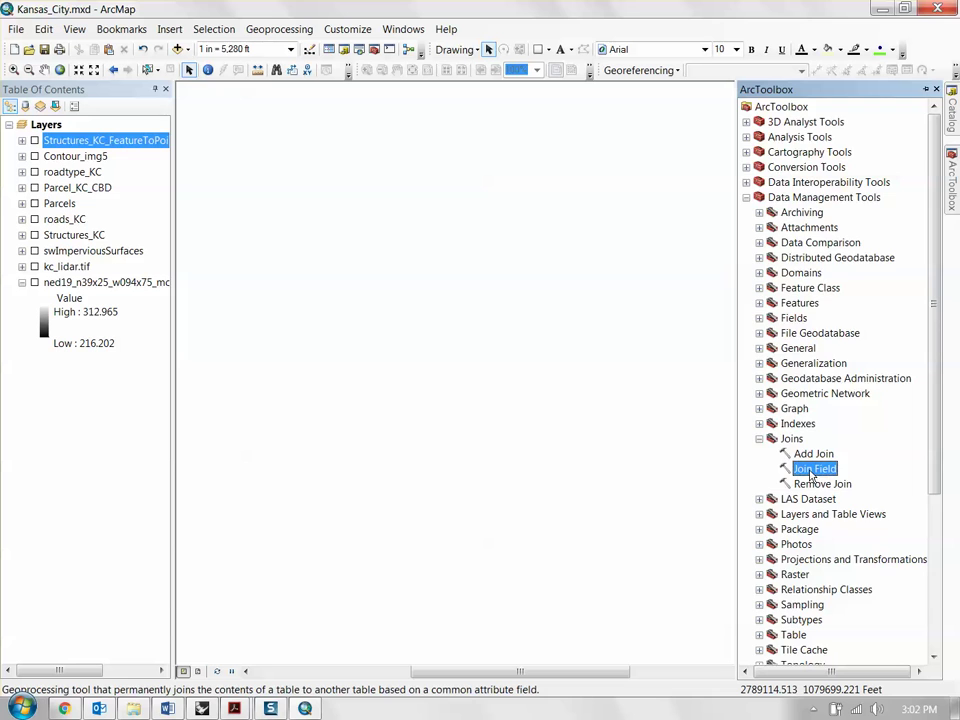
pyautogui.doubleClick(810, 476)
pyautogui.moveTo(613, 118); pyautogui.dragTo(688, 131)
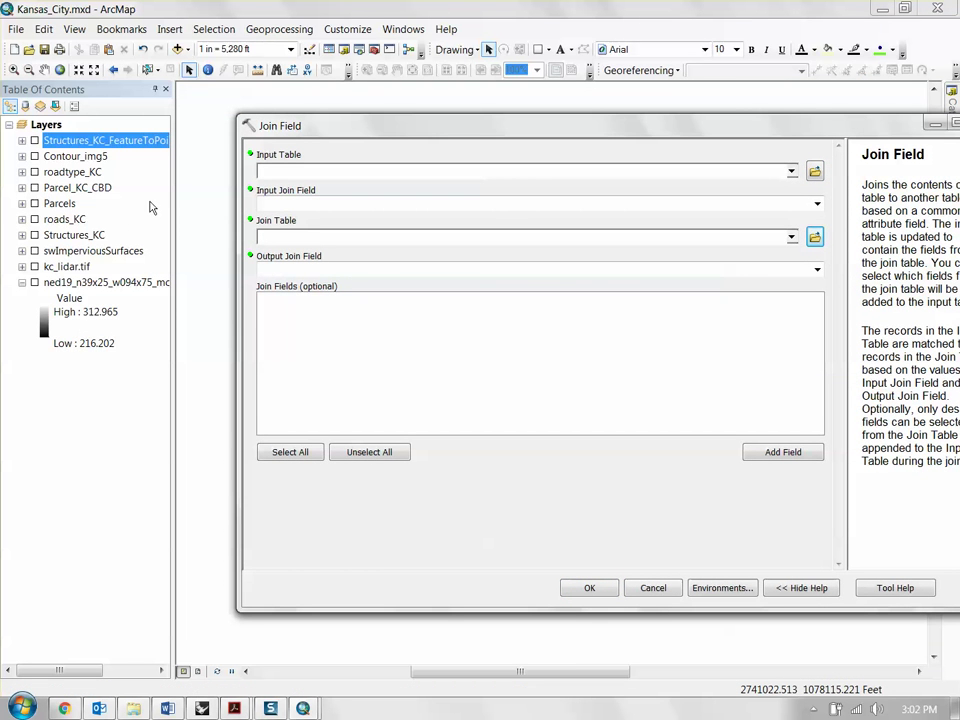
pyautogui.moveTo(355, 141); pyautogui.dragTo(296, 145)
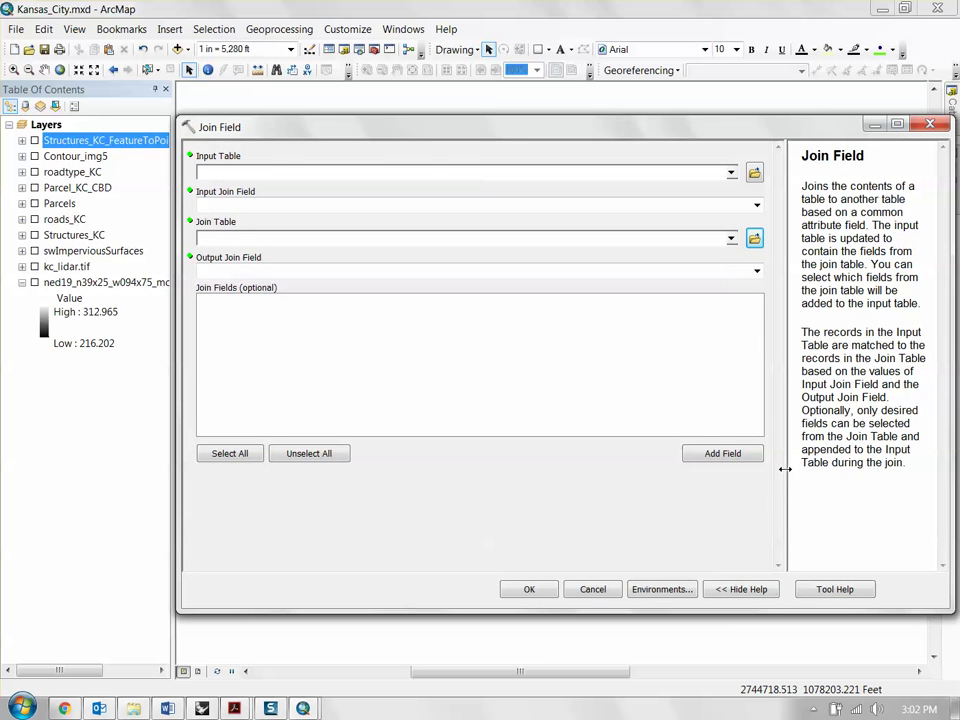
pyautogui.moveTo(429, 128); pyautogui.dragTo(443, 109)
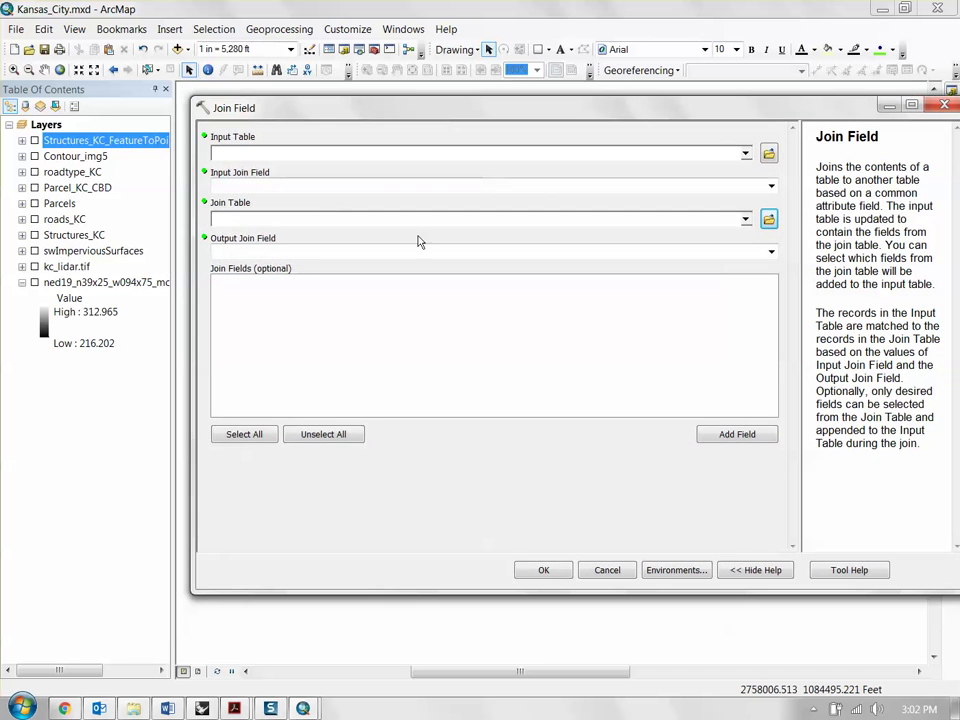
pyautogui.click(34, 187)
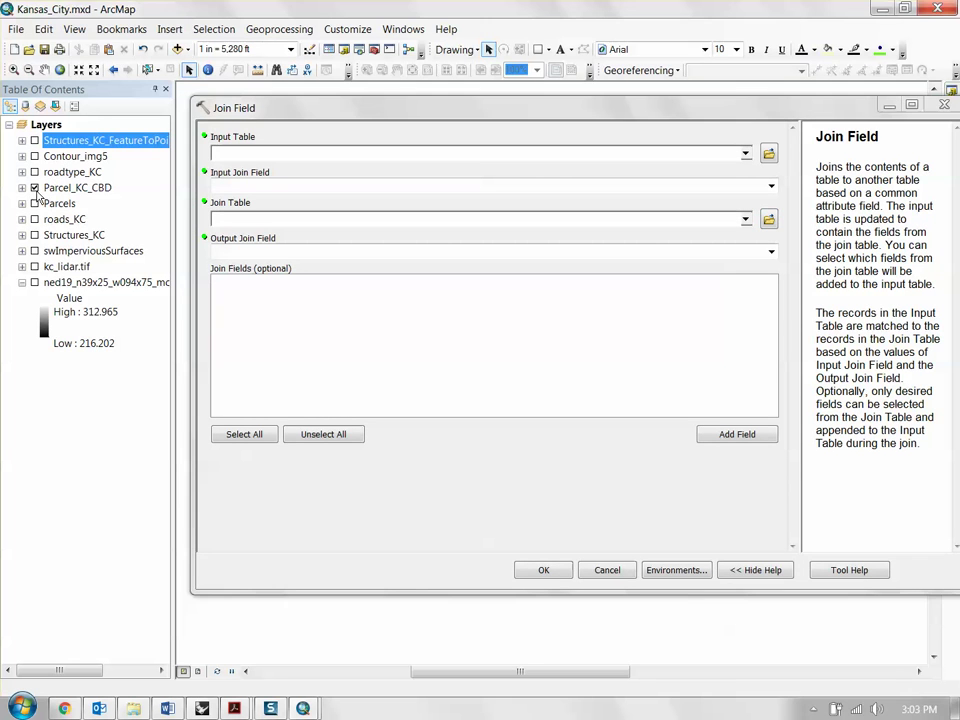
pyautogui.moveTo(263, 208); pyautogui.dragTo(268, 137)
pyautogui.click(34, 187)
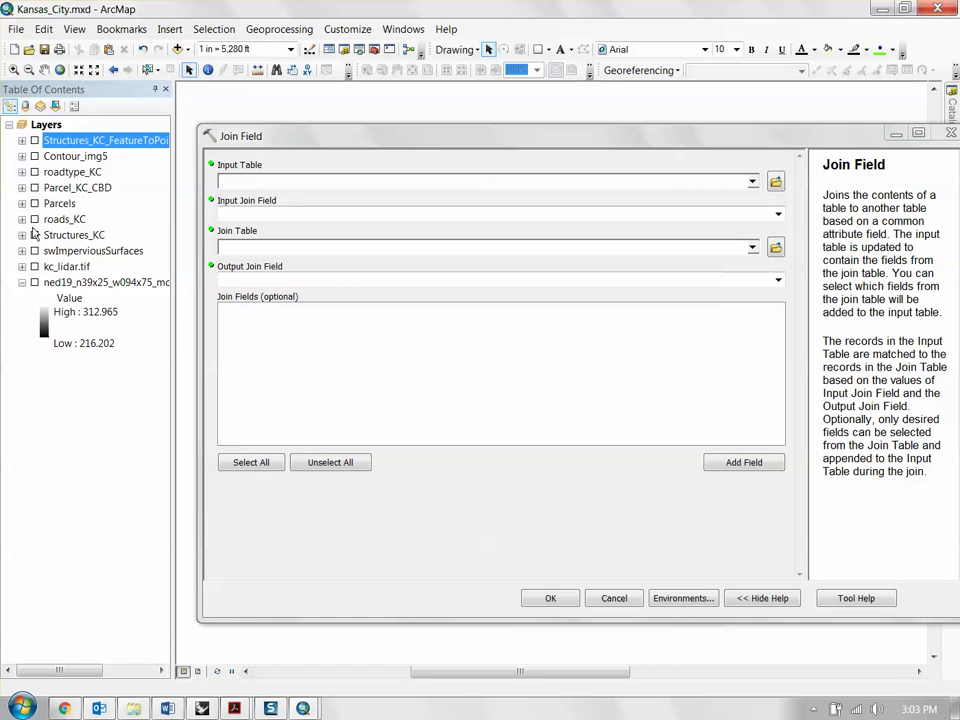
# Show the Structures_KC layer and set it as the Join Field input table, with FID as the input join field
pyautogui.click(52, 237)
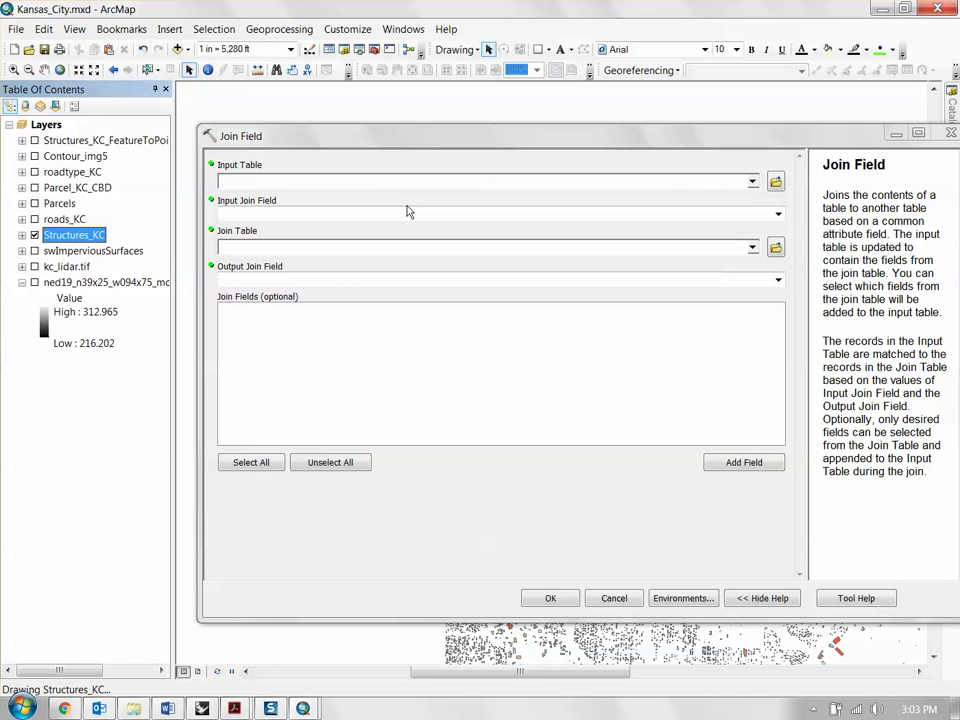
pyautogui.moveTo(262, 130); pyautogui.dragTo(248, 517)
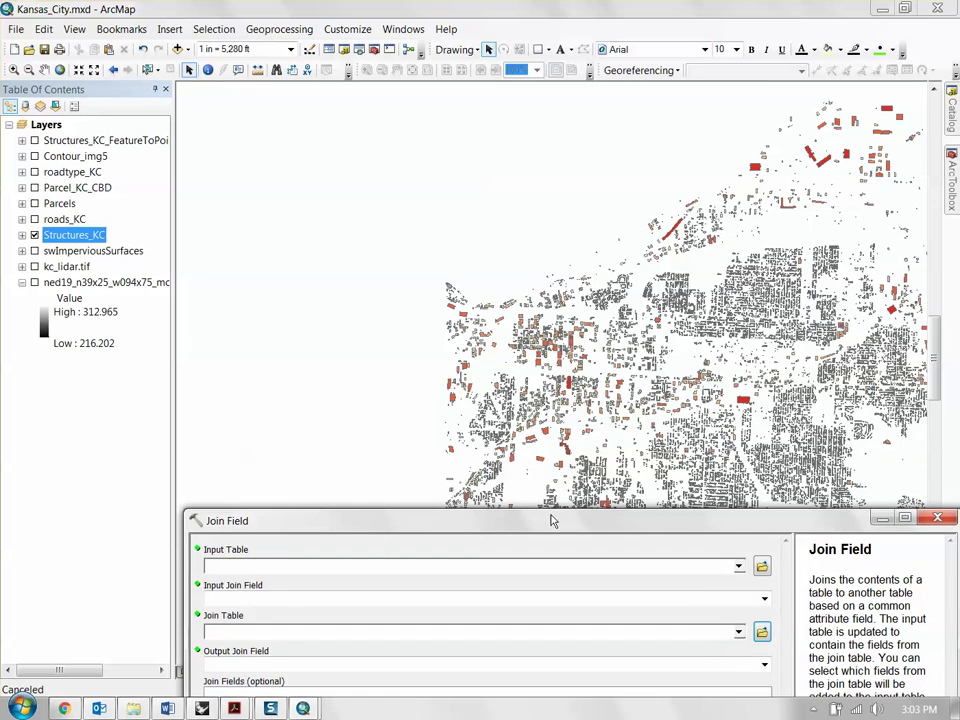
pyautogui.moveTo(550, 520); pyautogui.dragTo(551, 160)
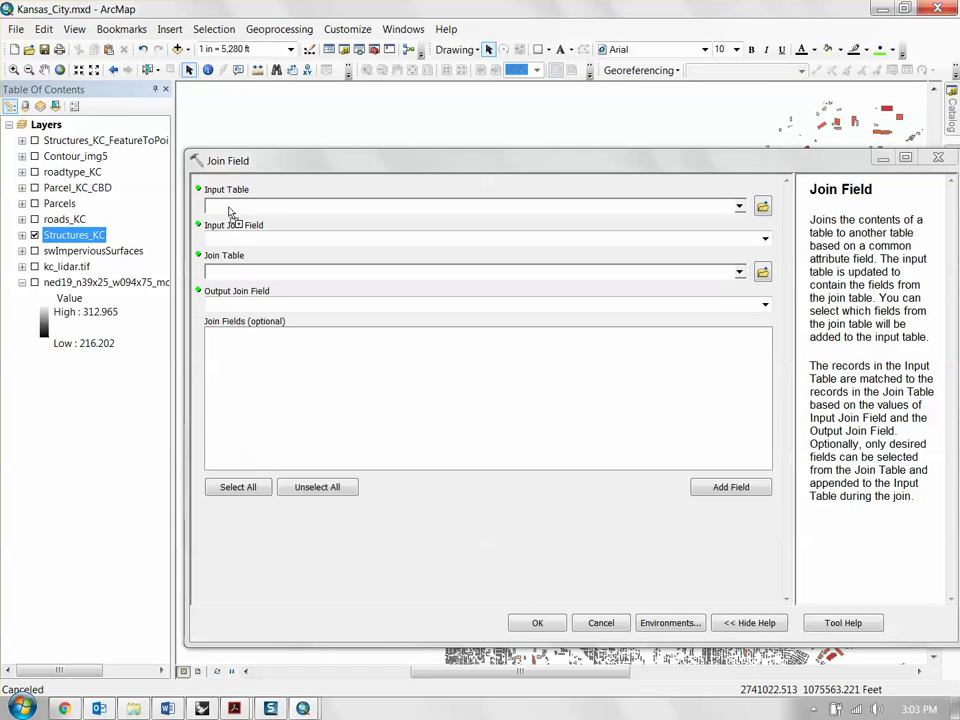
pyautogui.moveTo(229, 212); pyautogui.dragTo(240, 212)
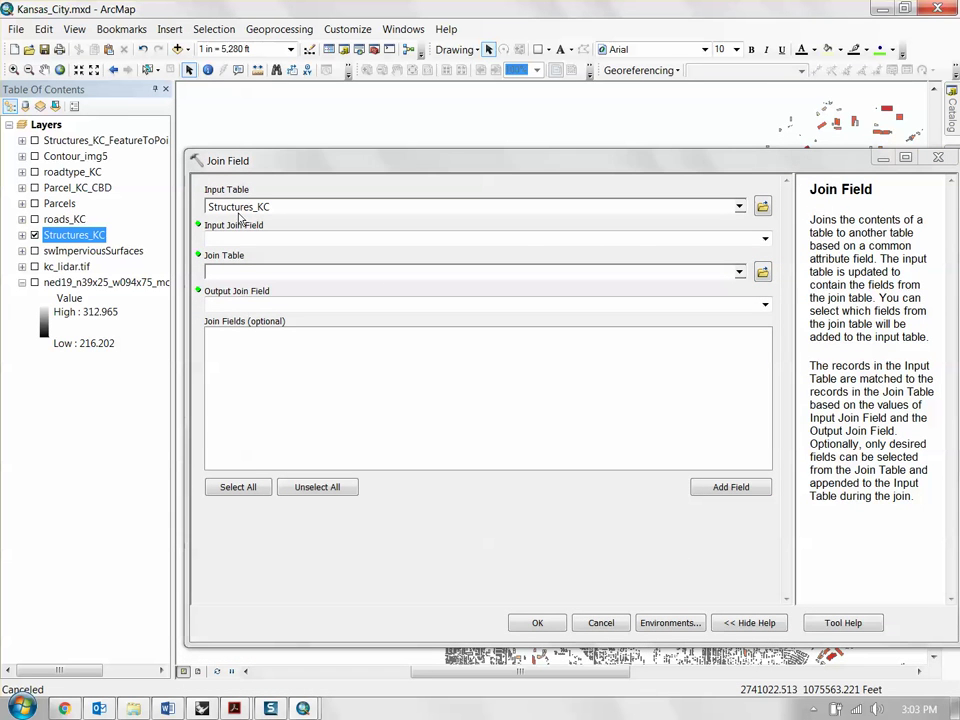
pyautogui.click(765, 241)
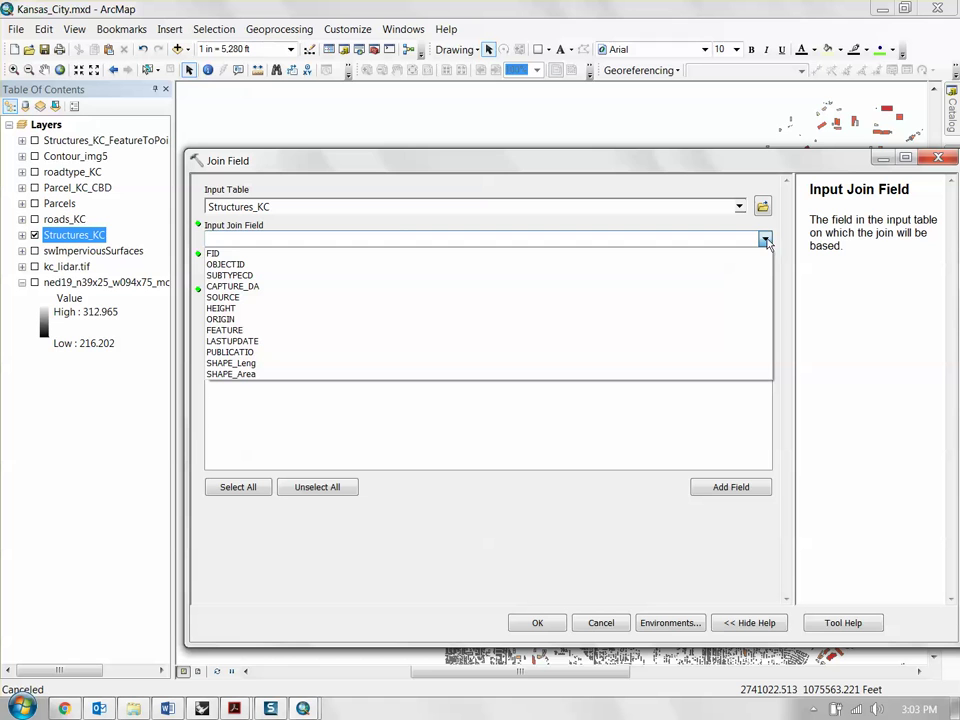
pyautogui.click(232, 256)
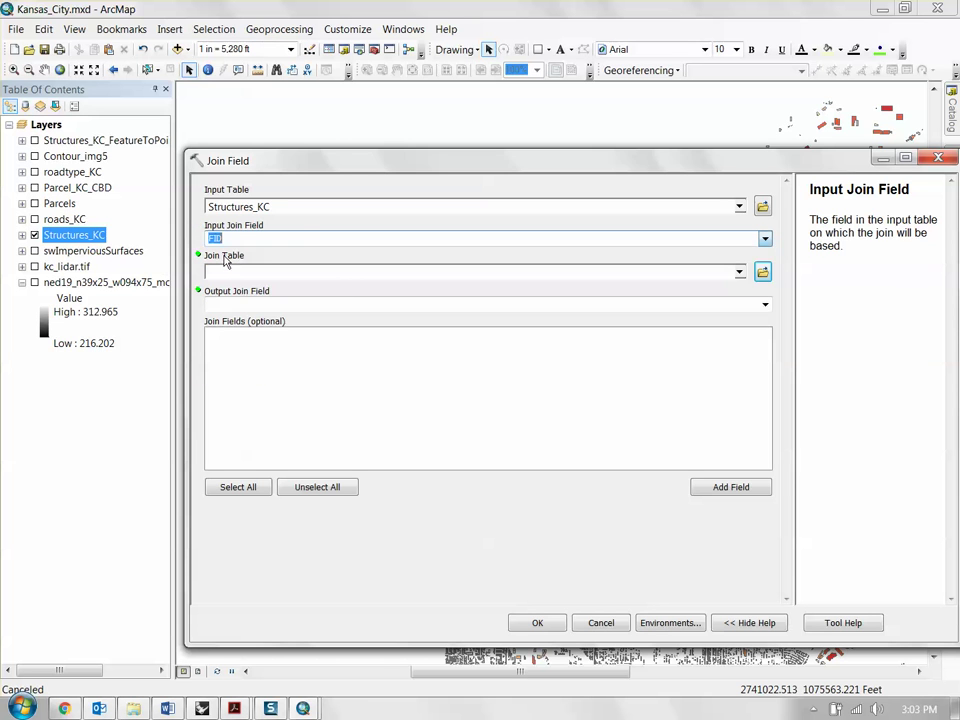
# Set Structures_KC_FeatureToPoint as the join table
pyautogui.click(273, 274)
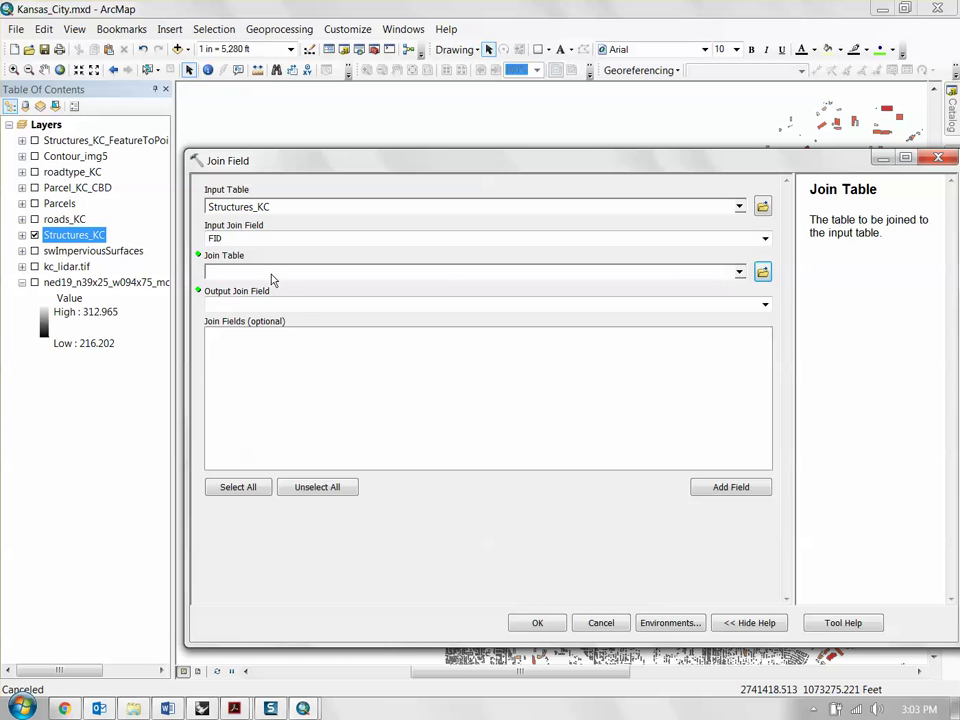
pyautogui.click(739, 272)
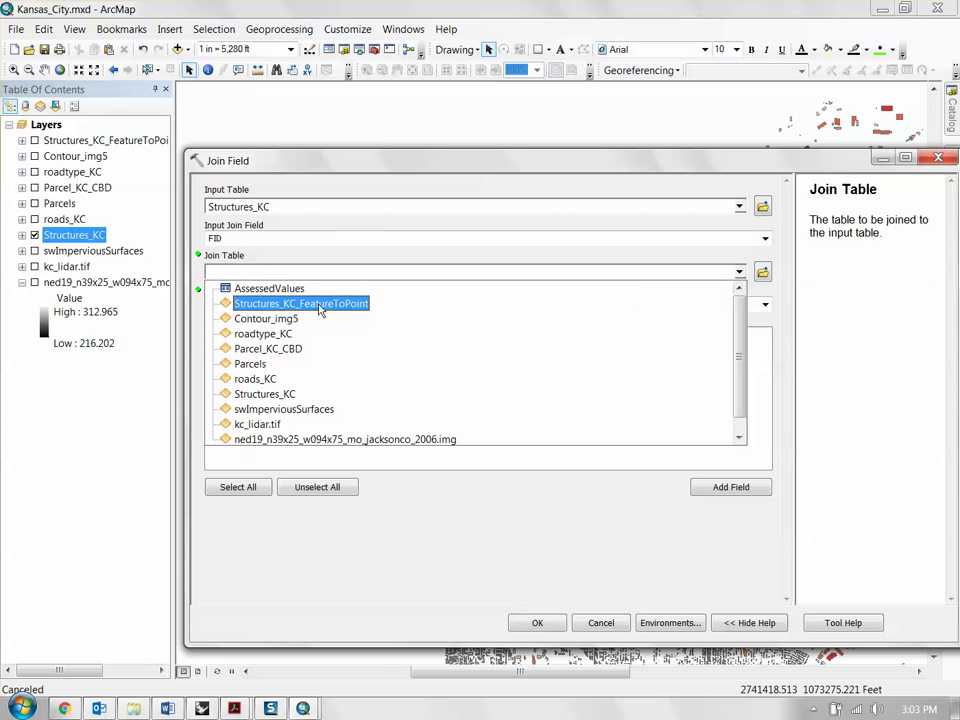
pyautogui.click(80, 156)
pyautogui.moveTo(100, 141); pyautogui.dragTo(272, 285)
pyautogui.click(278, 306)
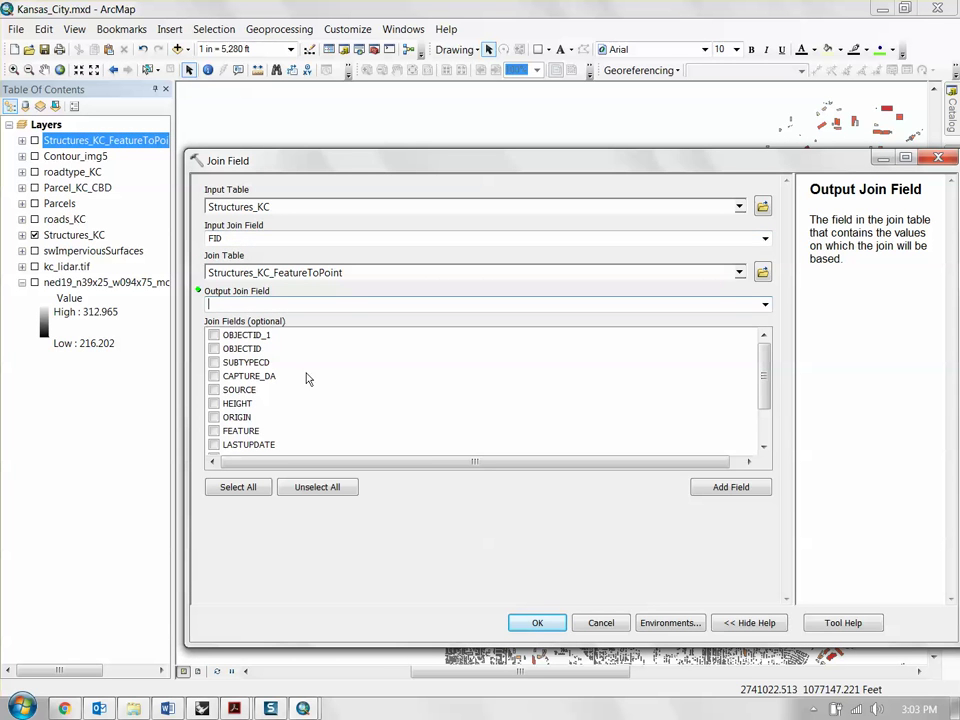
# Set ORIG_FID as the output join field, include only the Z field, and run Join Field
pyautogui.click(765, 304)
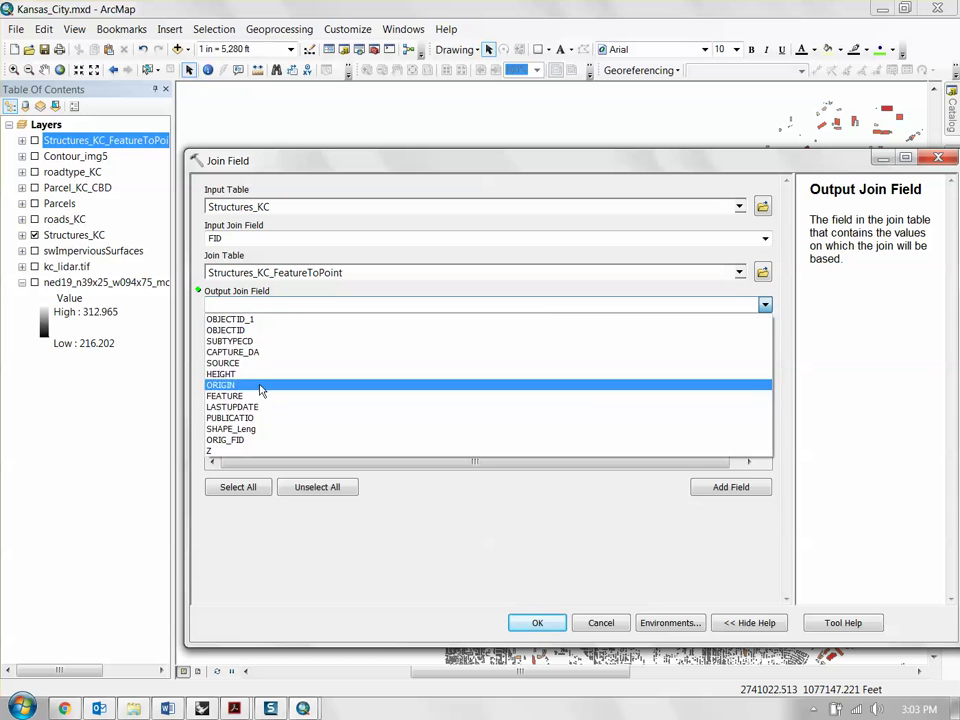
pyautogui.click(234, 442)
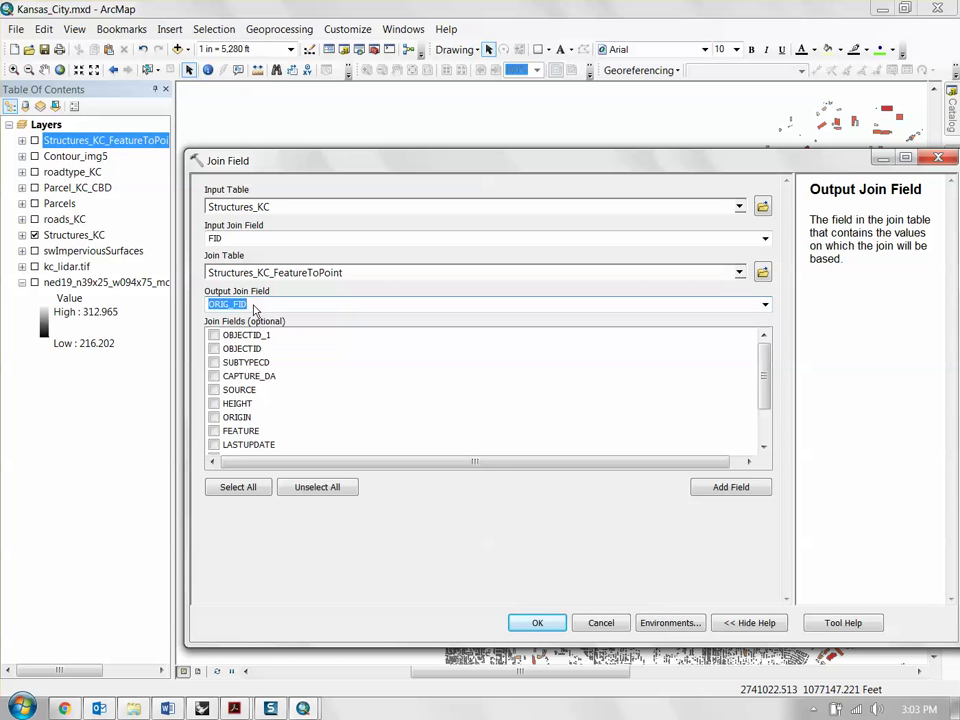
pyautogui.moveTo(765, 378); pyautogui.dragTo(772, 425)
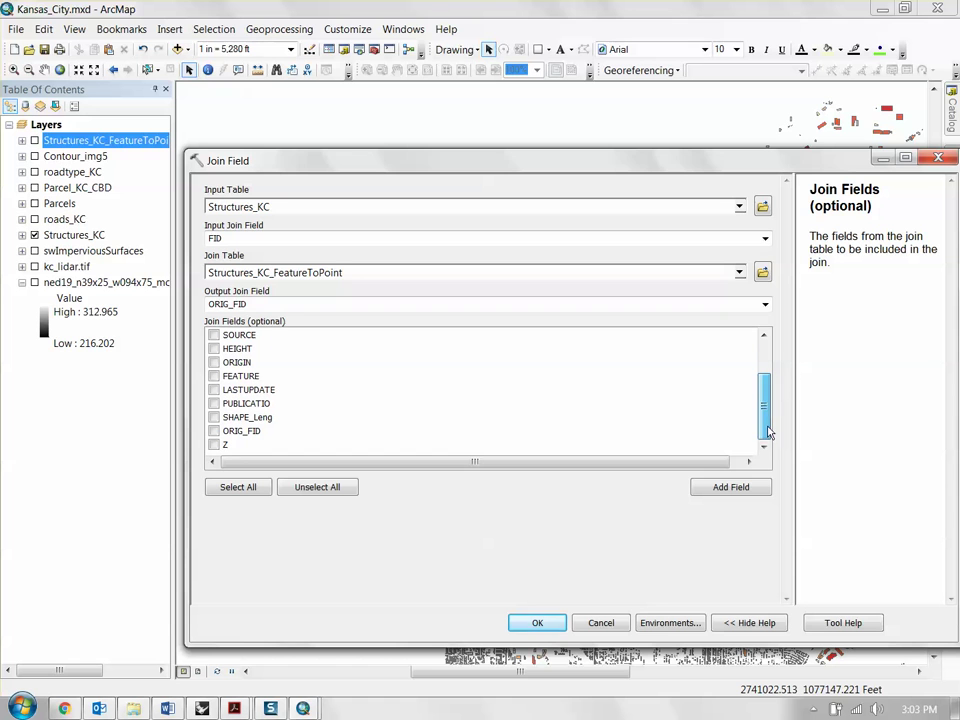
pyautogui.click(214, 445)
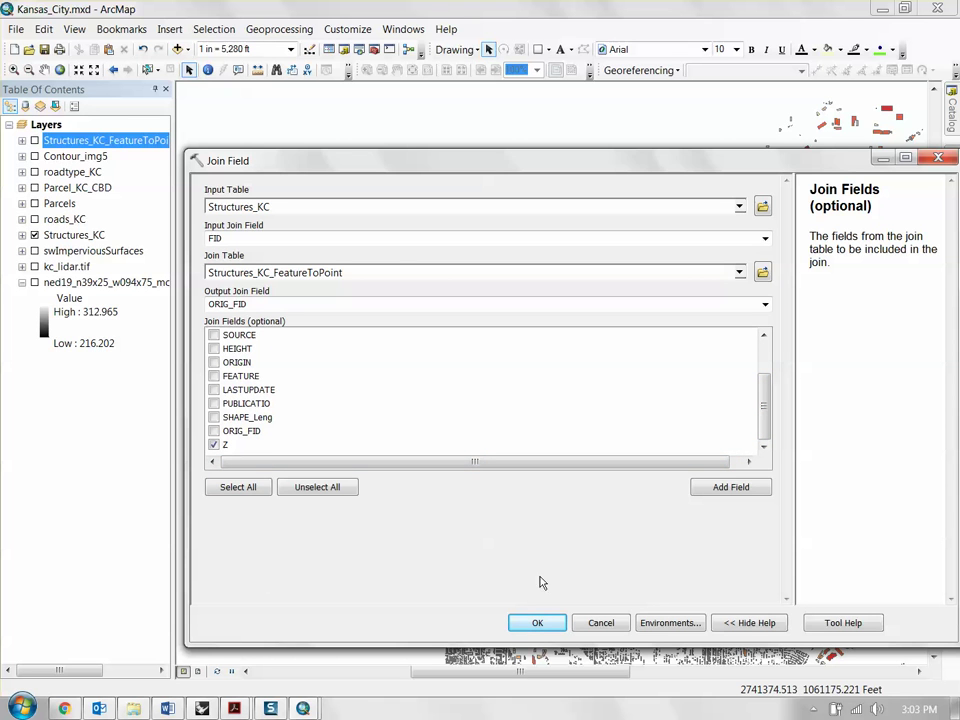
pyautogui.click(537, 623)
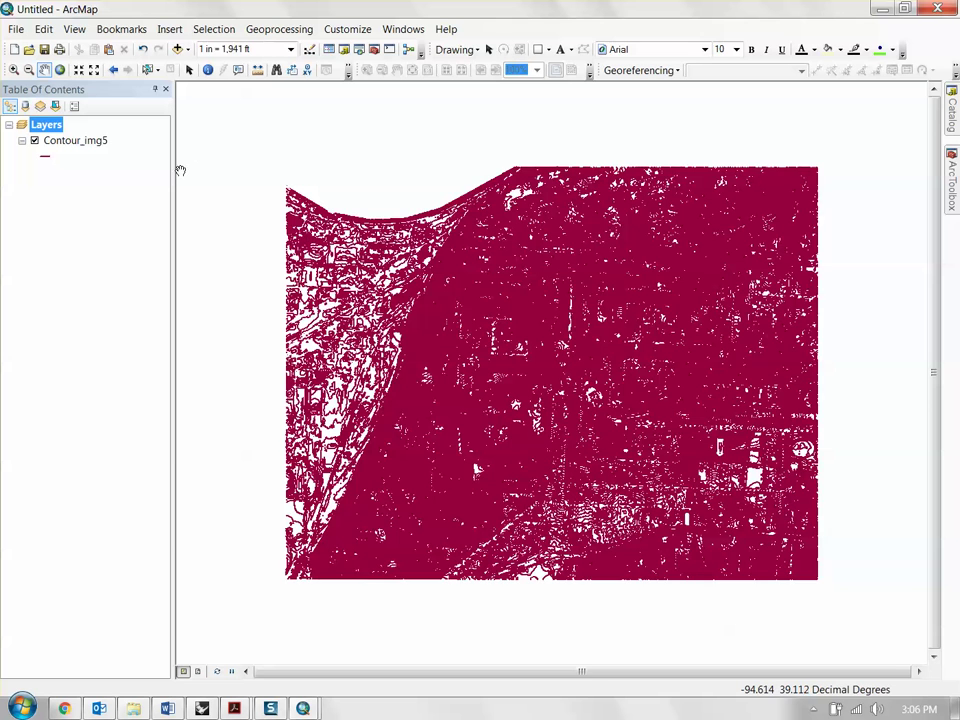
# Start Export to CAD for the Contour_img5 layer, with contour_export_kc.DWG on the Desktop as the output file
pyautogui.scroll(2, 740, 335)
pyautogui.scroll(-1, 738, 337)
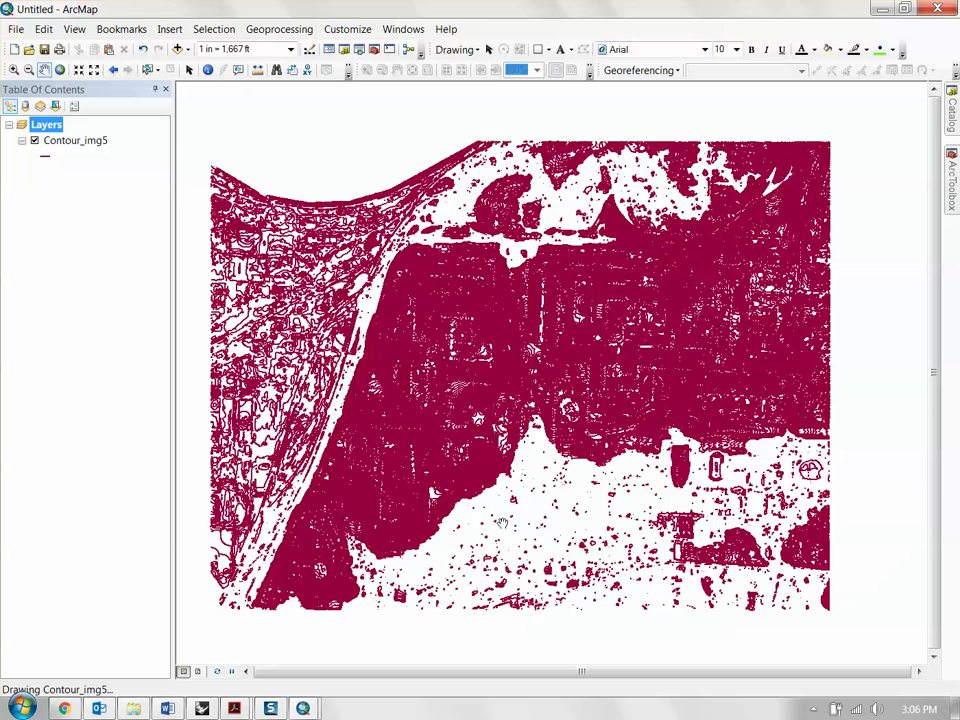
pyautogui.click(84, 142)
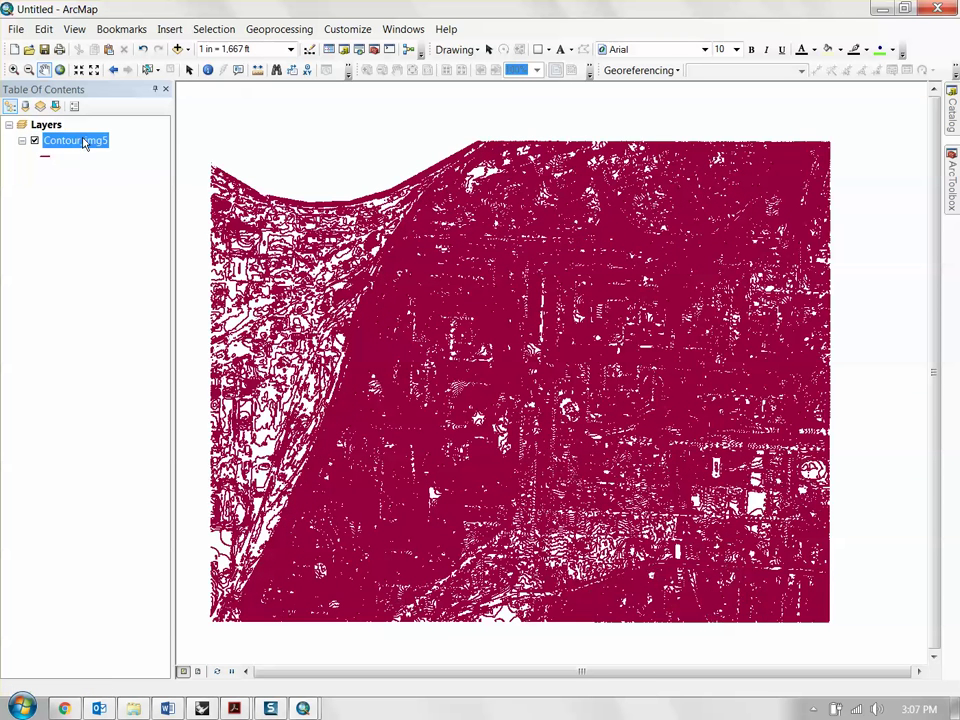
pyautogui.rightClick(73, 148)
pyautogui.moveTo(216, 422)
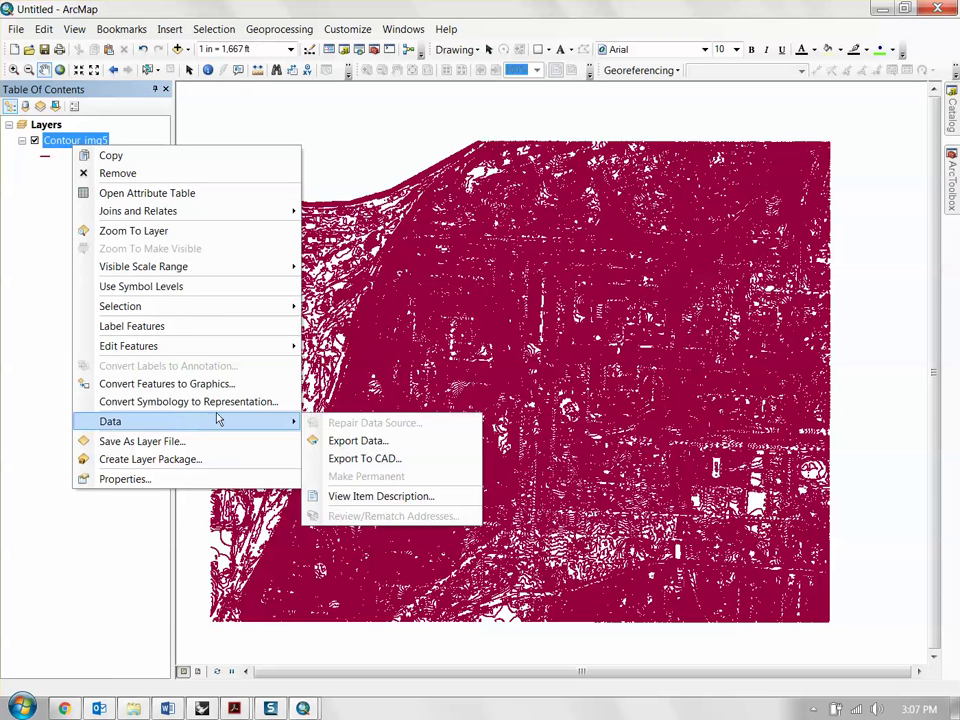
pyautogui.click(366, 459)
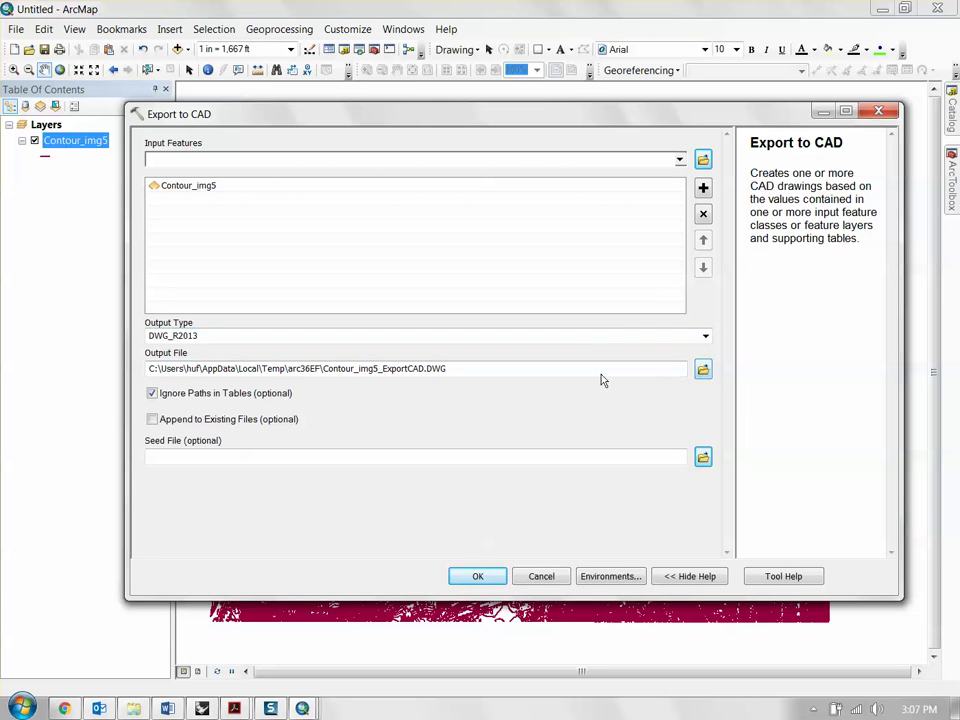
pyautogui.click(703, 369)
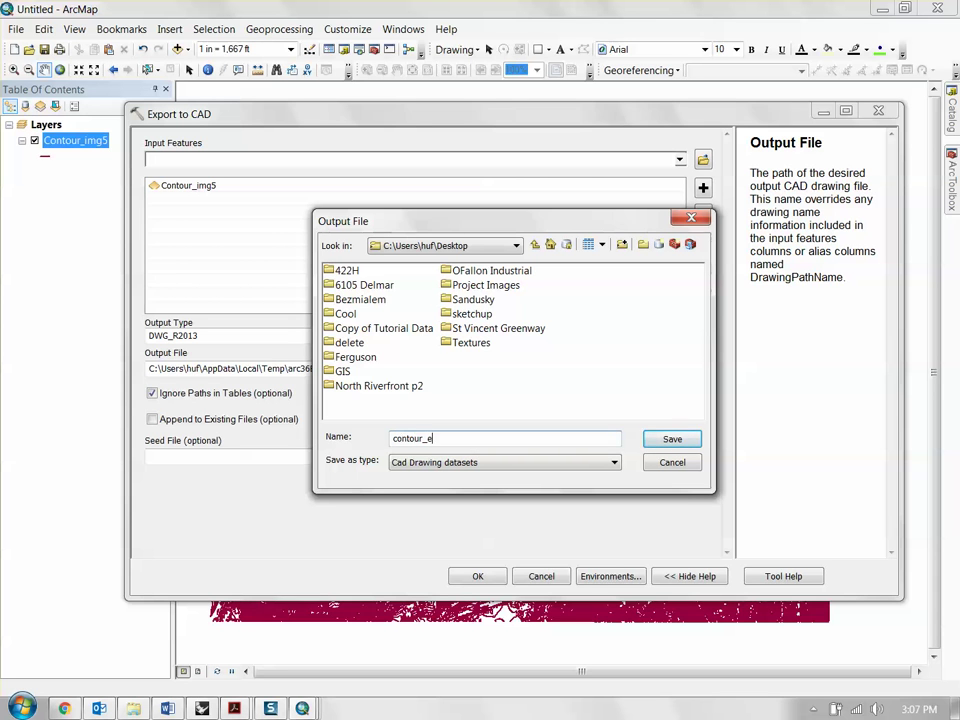
pyautogui.write('contour_export_klc')
pyautogui.press('Return')
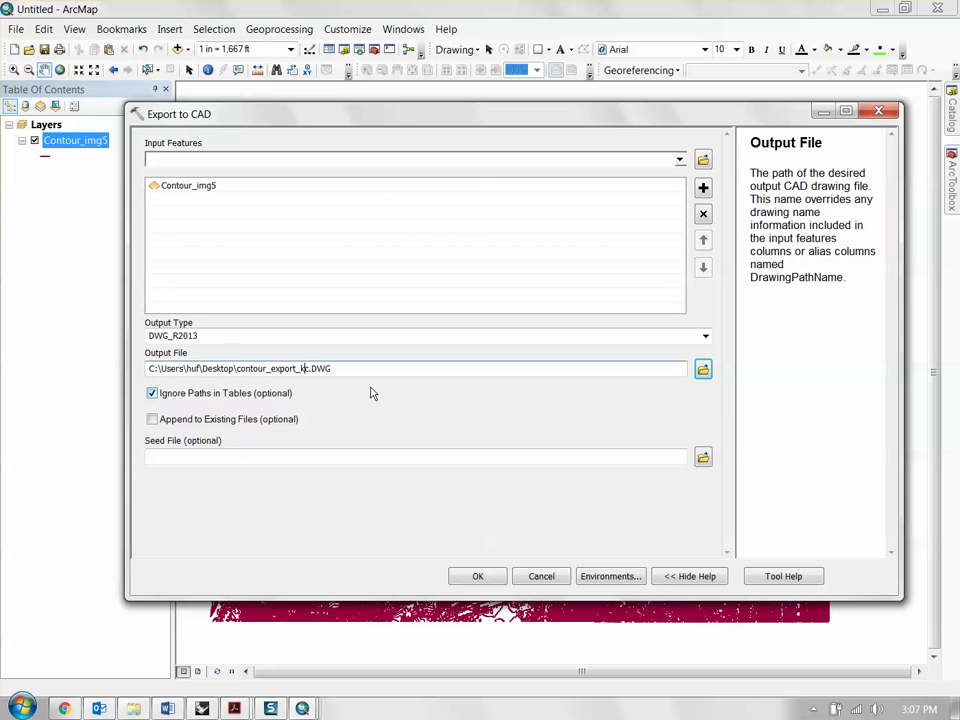
# Set the export's output coordinate system to Same as Display in the environment settings
pyautogui.click(611, 577)
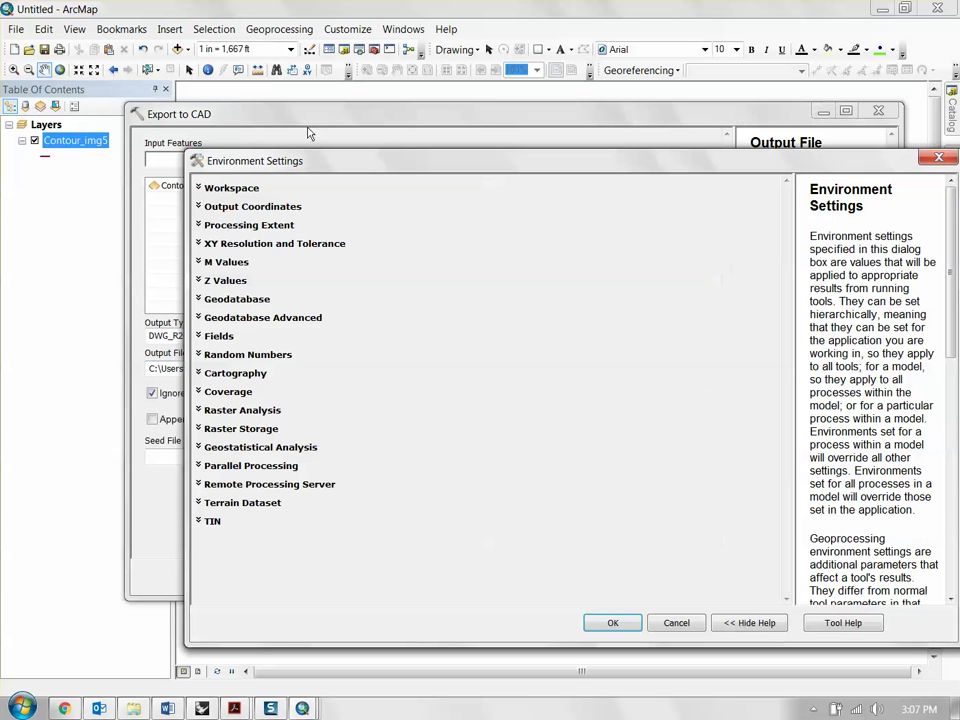
pyautogui.click(255, 207)
pyautogui.click(272, 242)
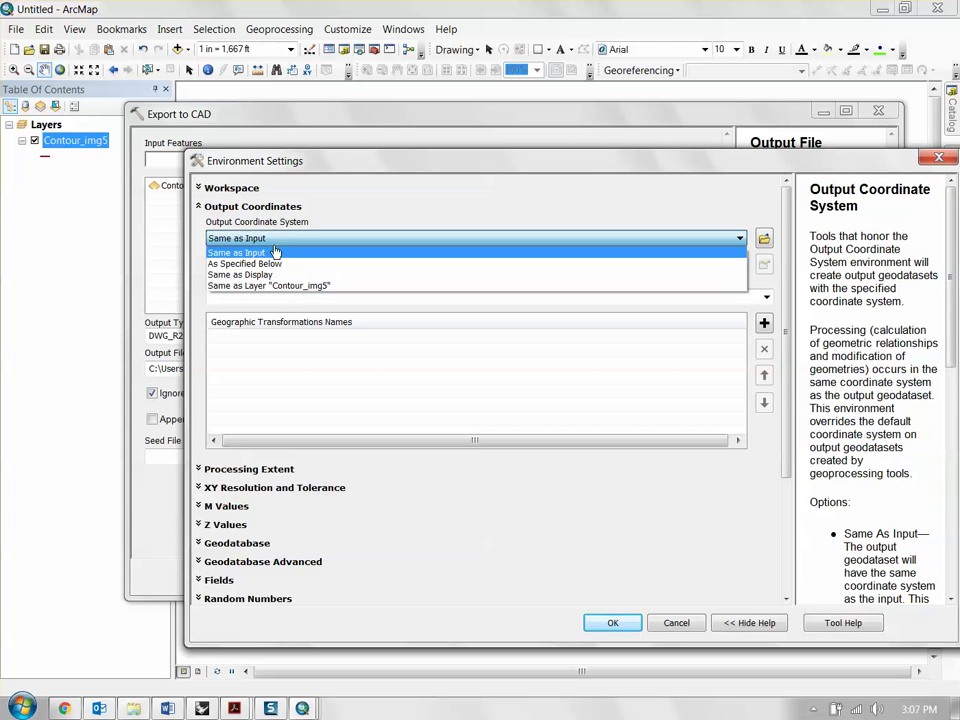
pyautogui.click(300, 274)
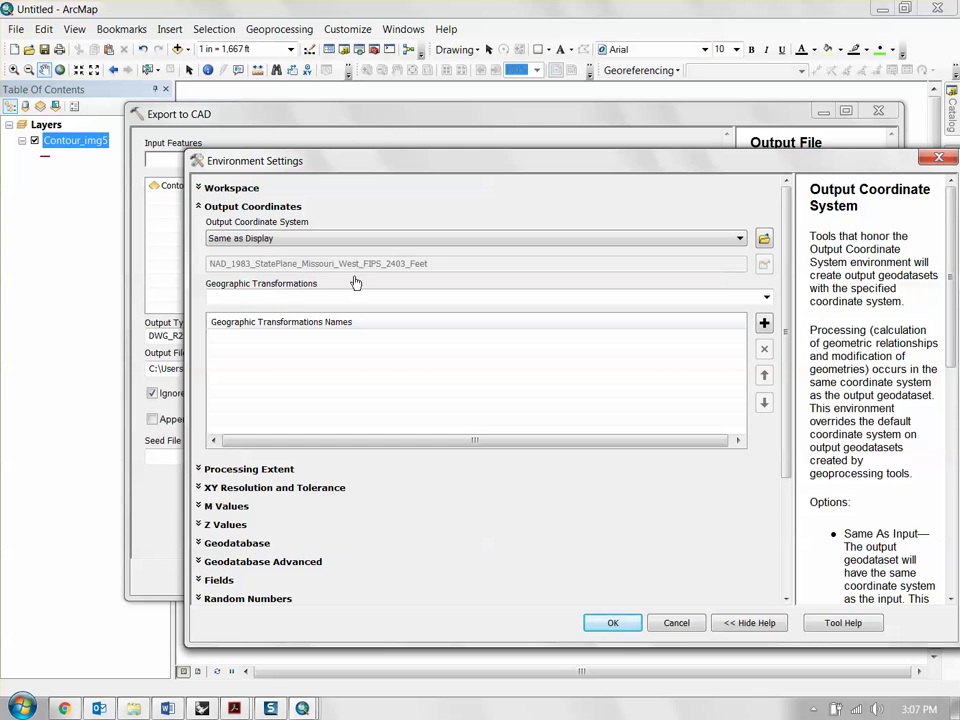
pyautogui.click(279, 208)
pyautogui.click(251, 208)
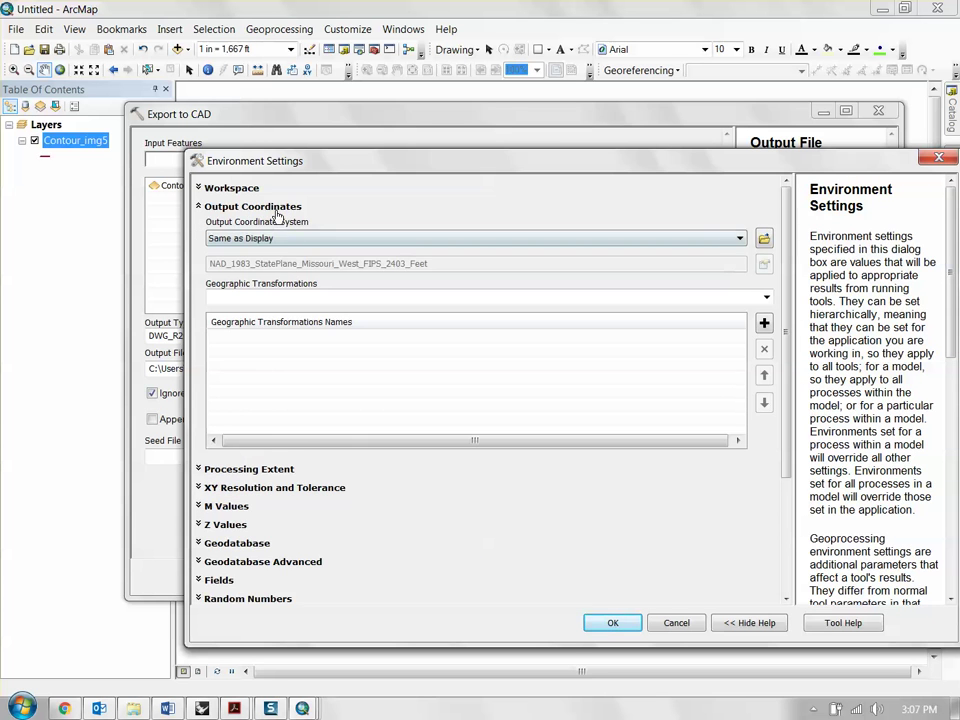
pyautogui.click(276, 208)
# Set the cartographic coordinate system to Same as Display, accept the environment settings, and run the CAD export
pyautogui.click(244, 374)
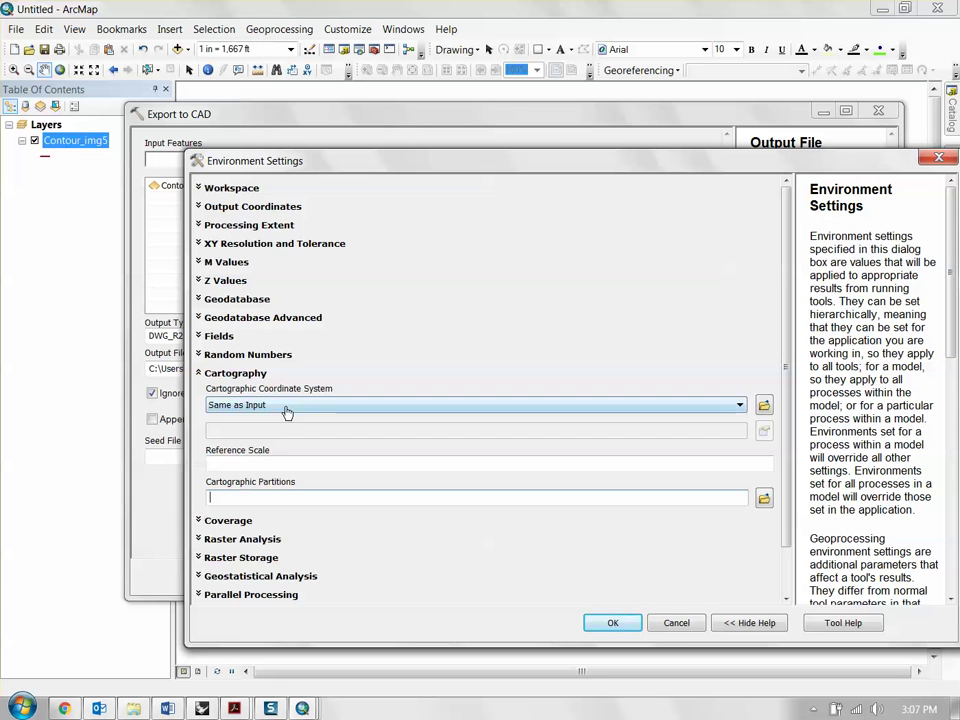
pyautogui.click(287, 405)
pyautogui.click(272, 442)
pyautogui.click(240, 374)
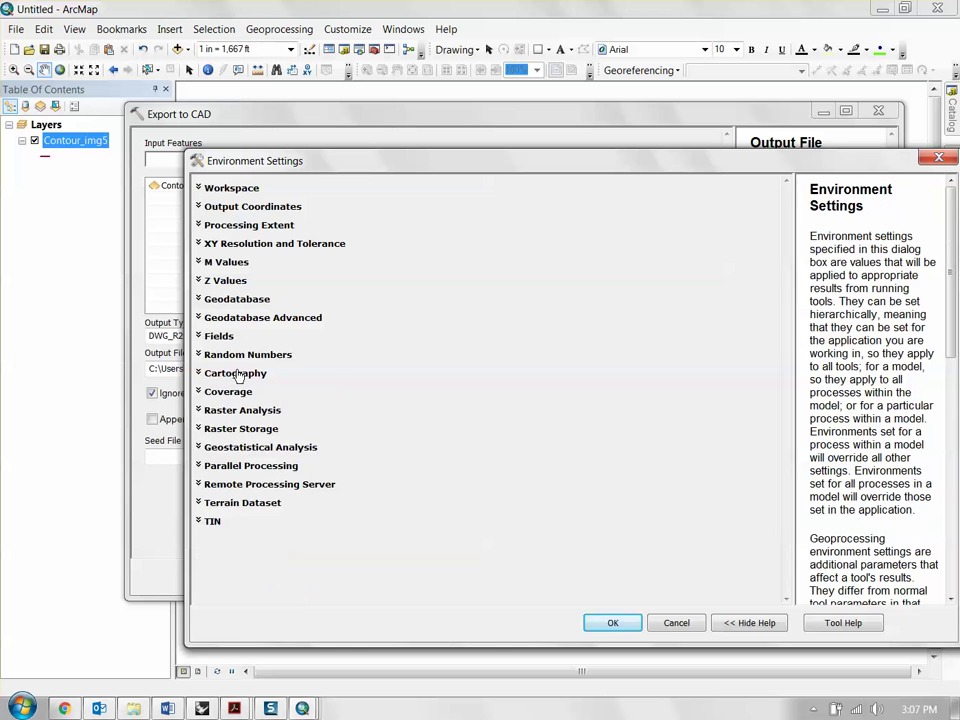
pyautogui.click(610, 624)
pyautogui.click(478, 577)
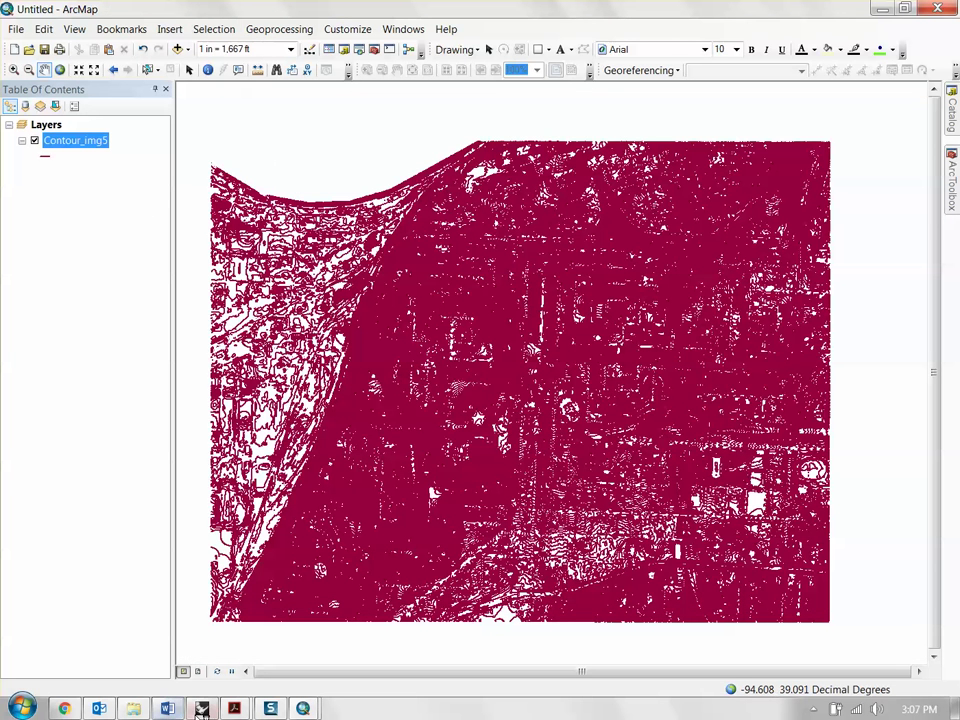
pyautogui.click(201, 708)
pyautogui.click(203, 710)
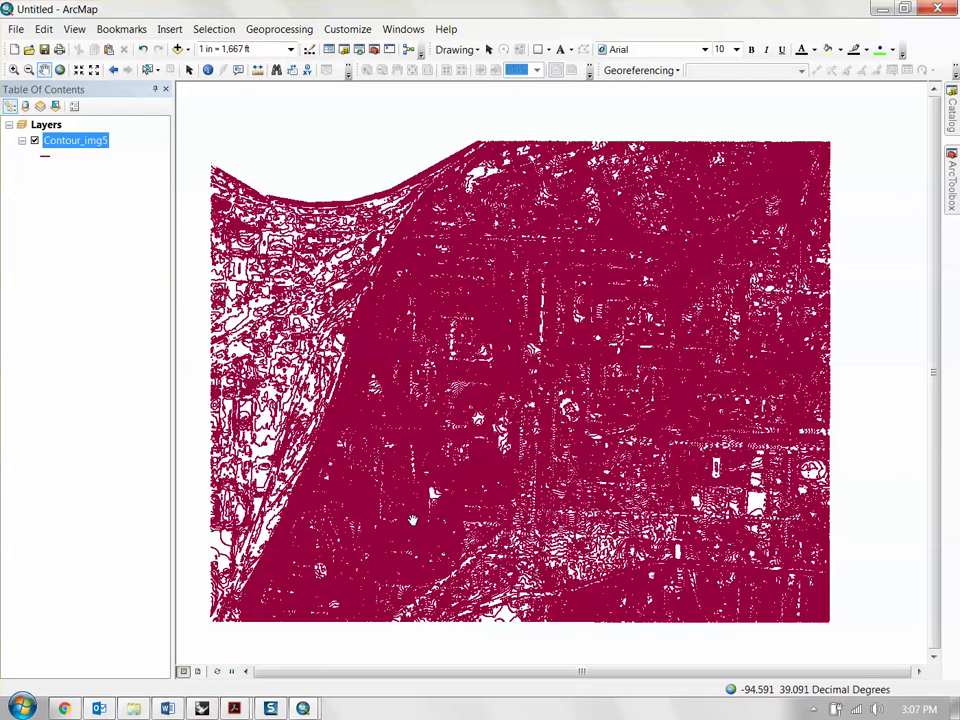
pyautogui.moveTo(304, 706)
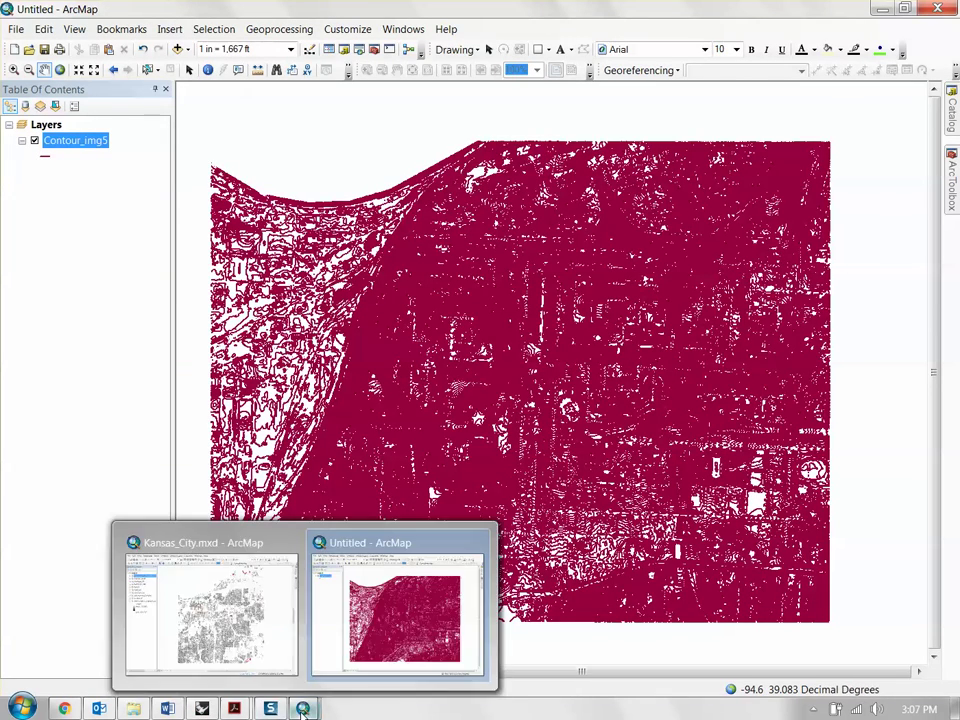
pyautogui.moveTo(265, 646)
pyautogui.click(343, 643)
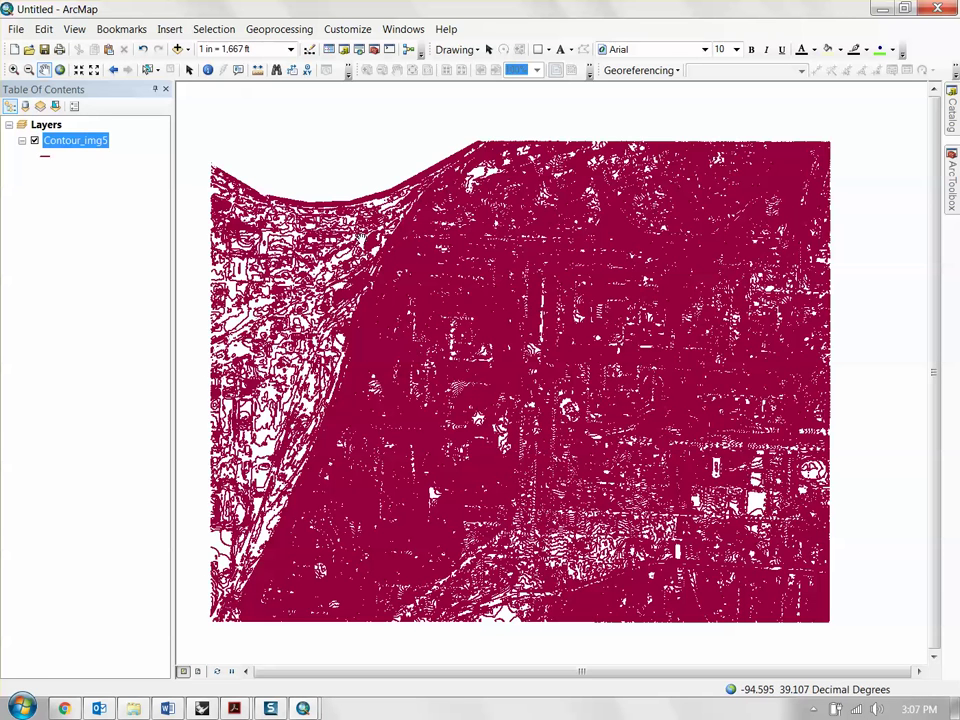
pyautogui.hotkey('ctrl', 'v')
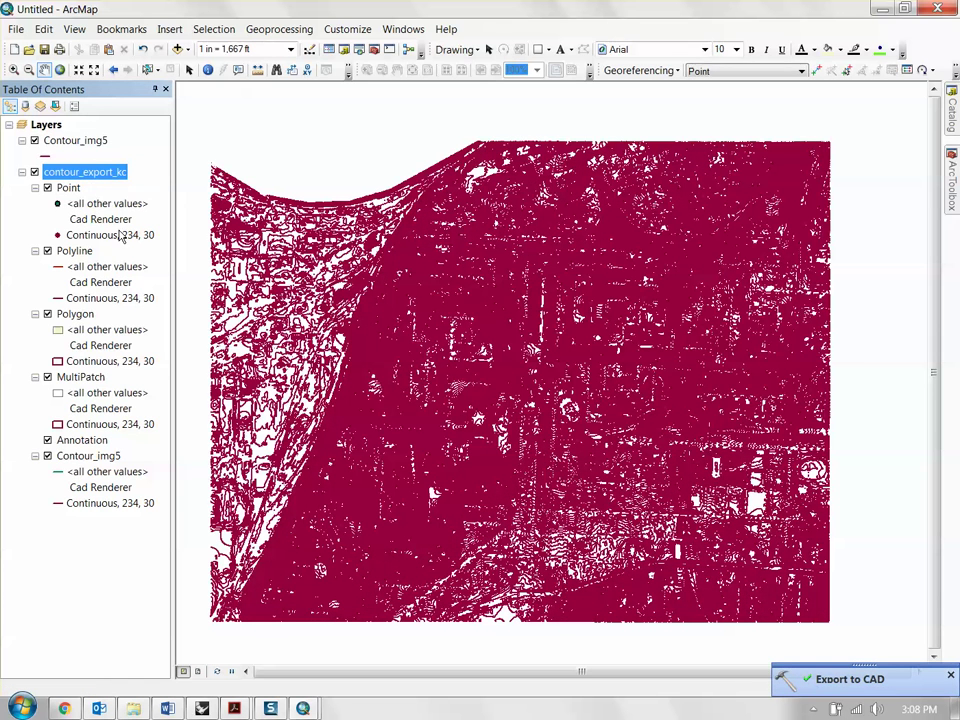
# Switch to Rhinoceros, open the exported contour_export_kc.DWG, and examine the contours in a maximized Perspective view
pyautogui.hotkey('alt', 'Tab')
pyautogui.click(33, 101)
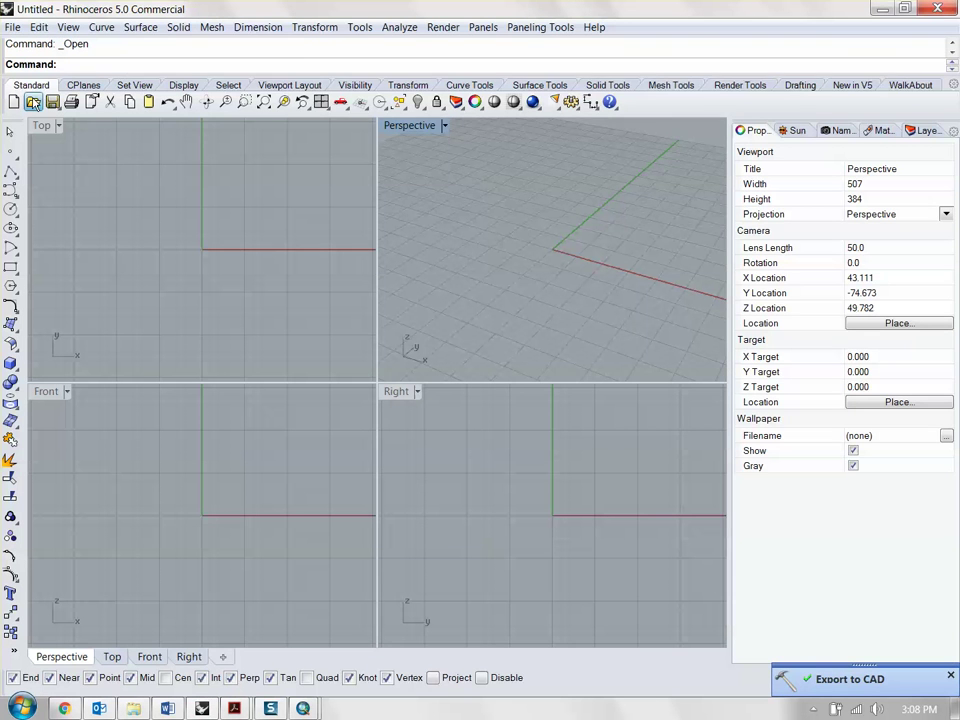
pyautogui.doubleClick(256, 241)
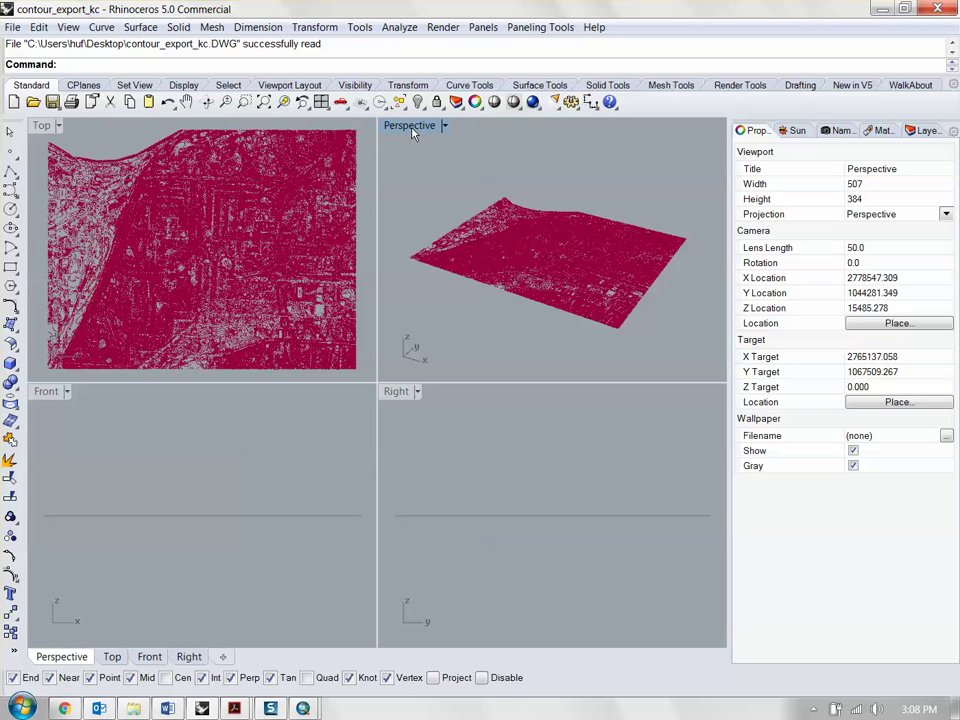
pyautogui.doubleClick(410, 125)
pyautogui.scroll(3, 375, 354)
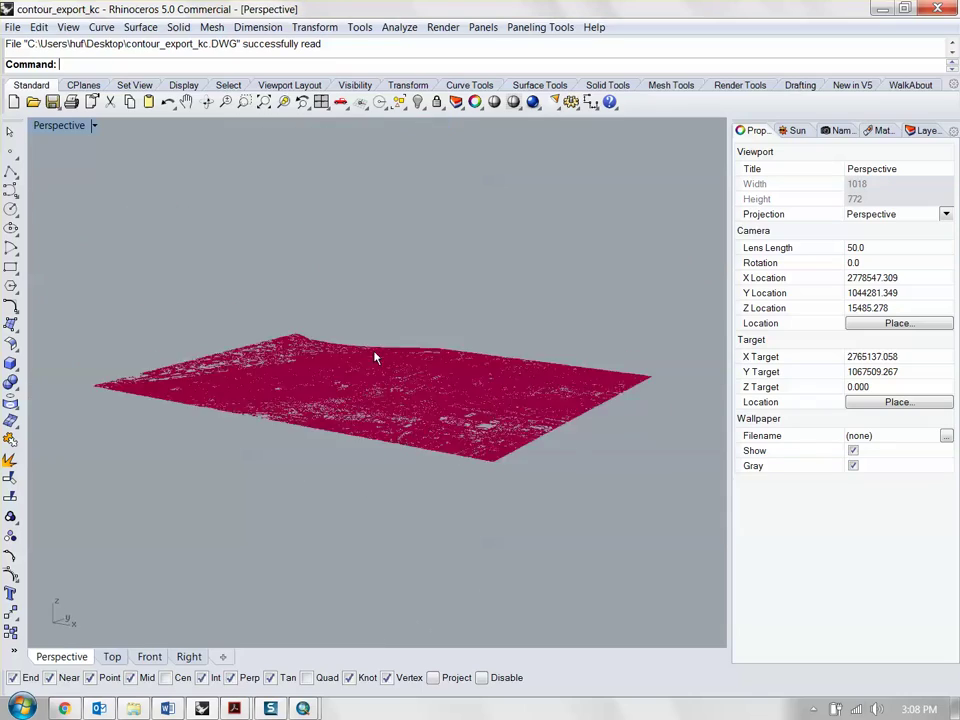
pyautogui.moveTo(390, 368); pyautogui.dragTo(664, 220)
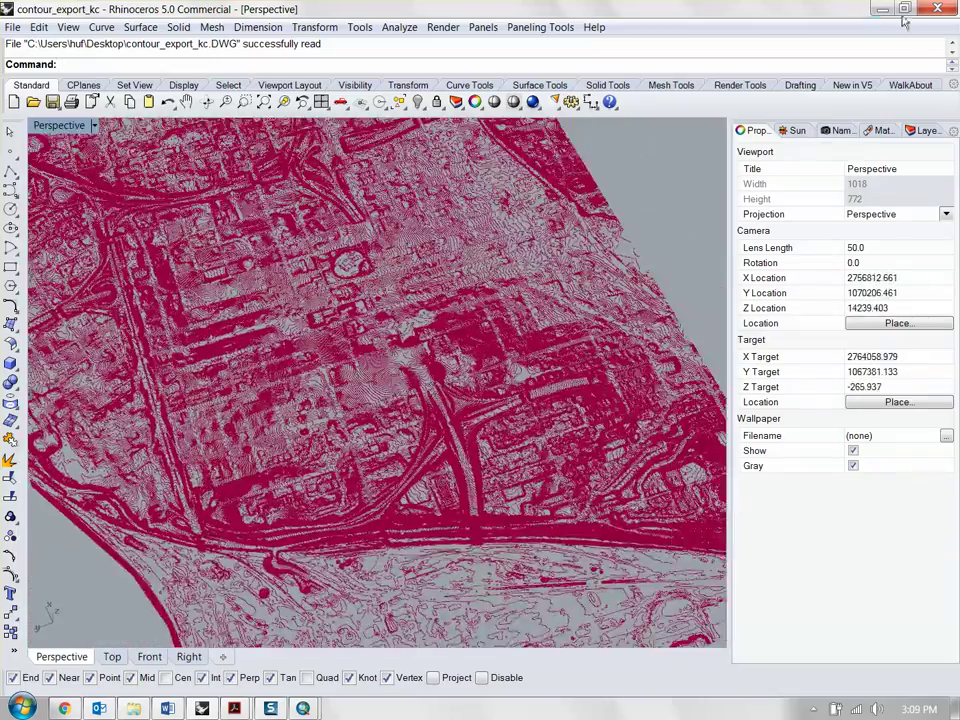
# Return to ArcMap and remove the contour_export_kc group layer from the map
pyautogui.click(883, 12)
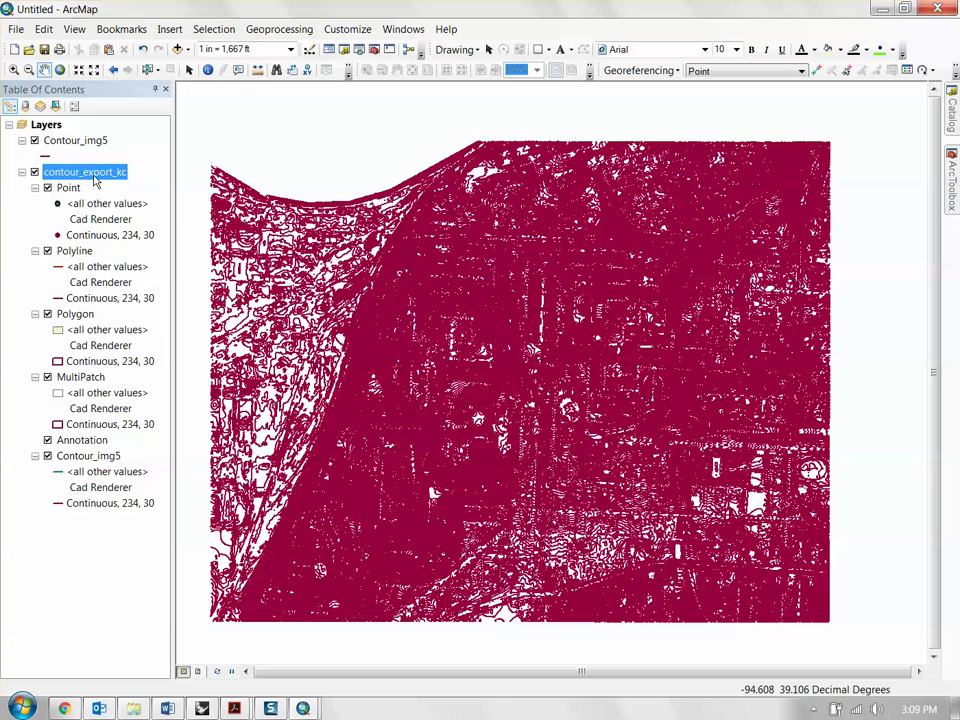
pyautogui.rightClick(100, 180)
pyautogui.click(130, 258)
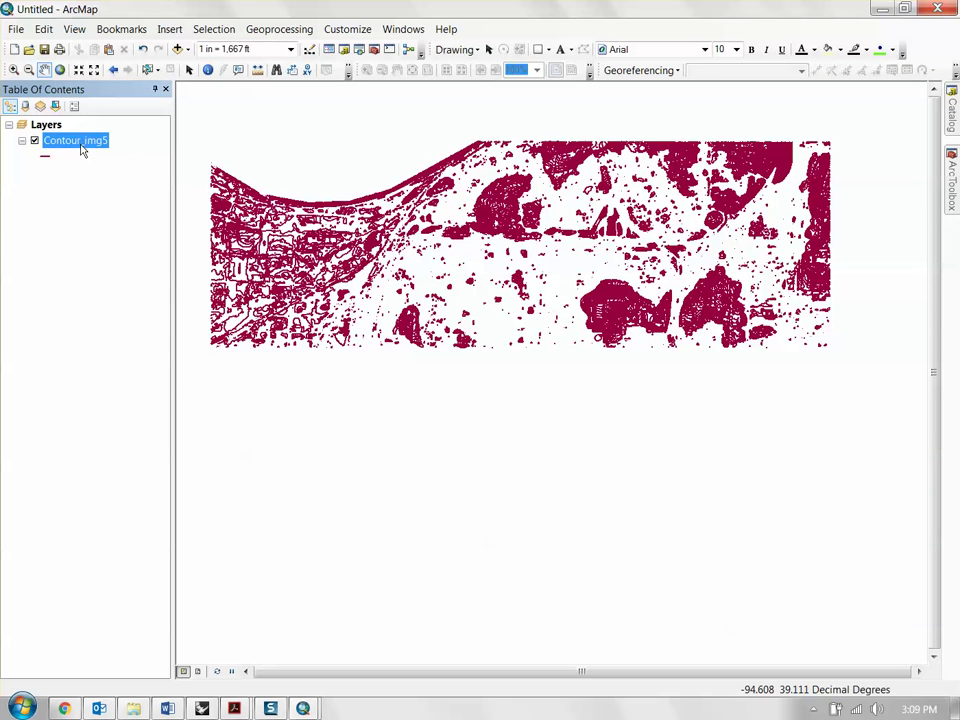
# Open the Contour_img5 attribute table and start adding a field named ELEVATION
pyautogui.rightClick(82, 148)
pyautogui.click(135, 190)
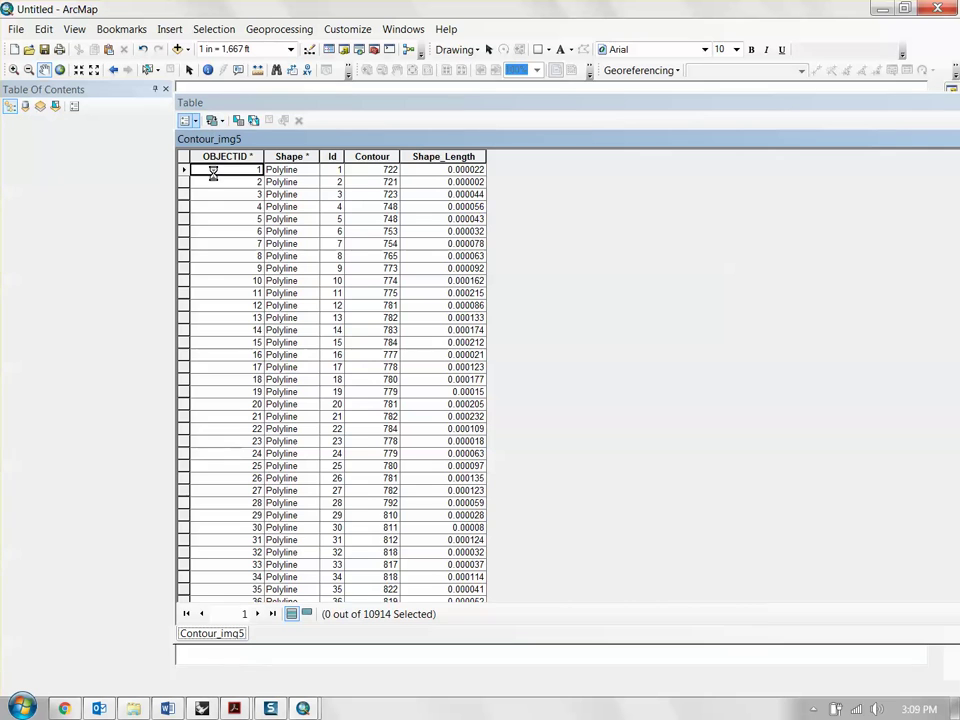
pyautogui.click(190, 120)
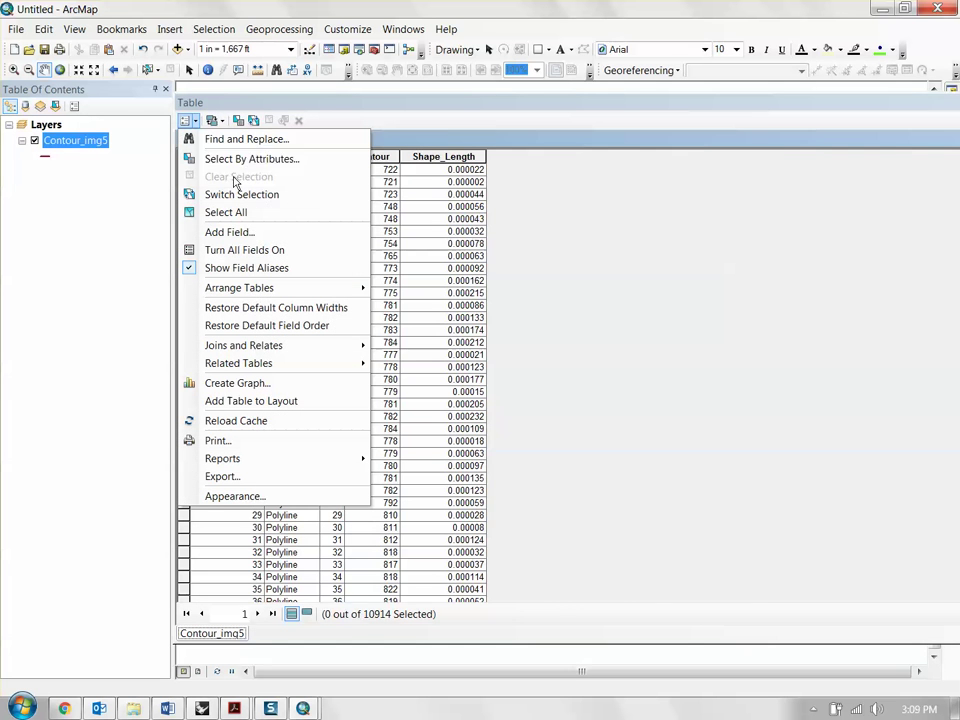
pyautogui.click(234, 234)
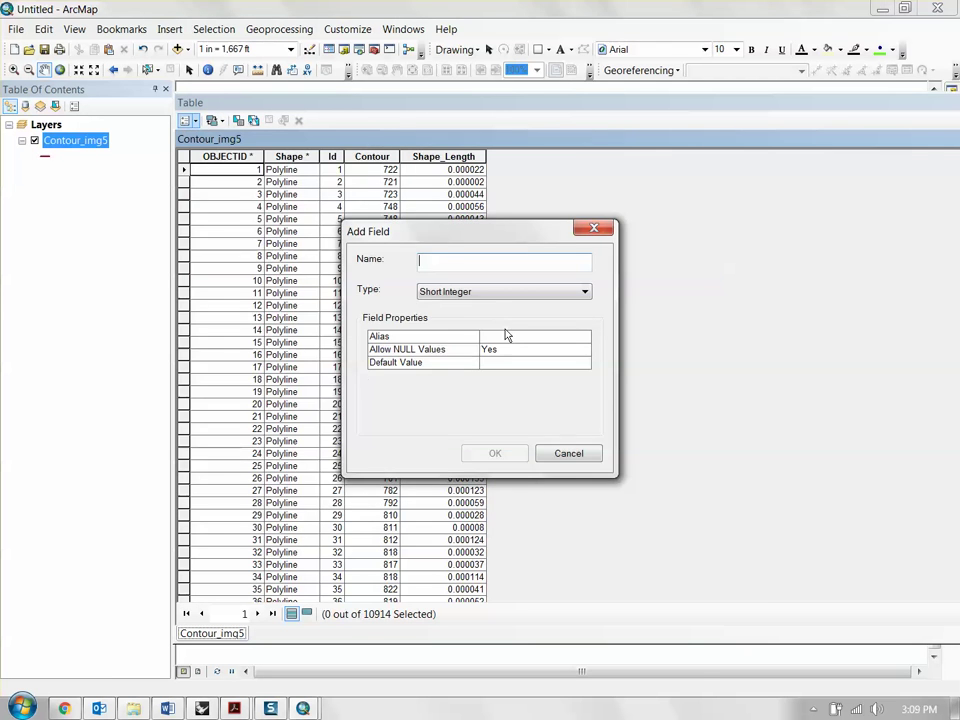
pyautogui.press('capslock')
pyautogui.write('ELEVATION')
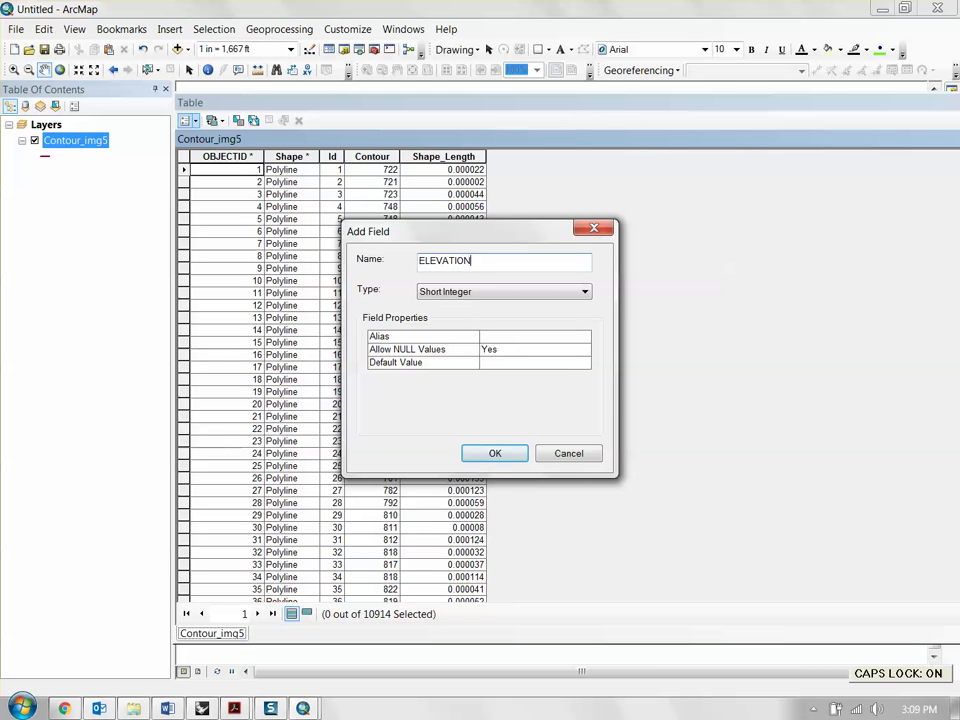
pyautogui.press('capslock')
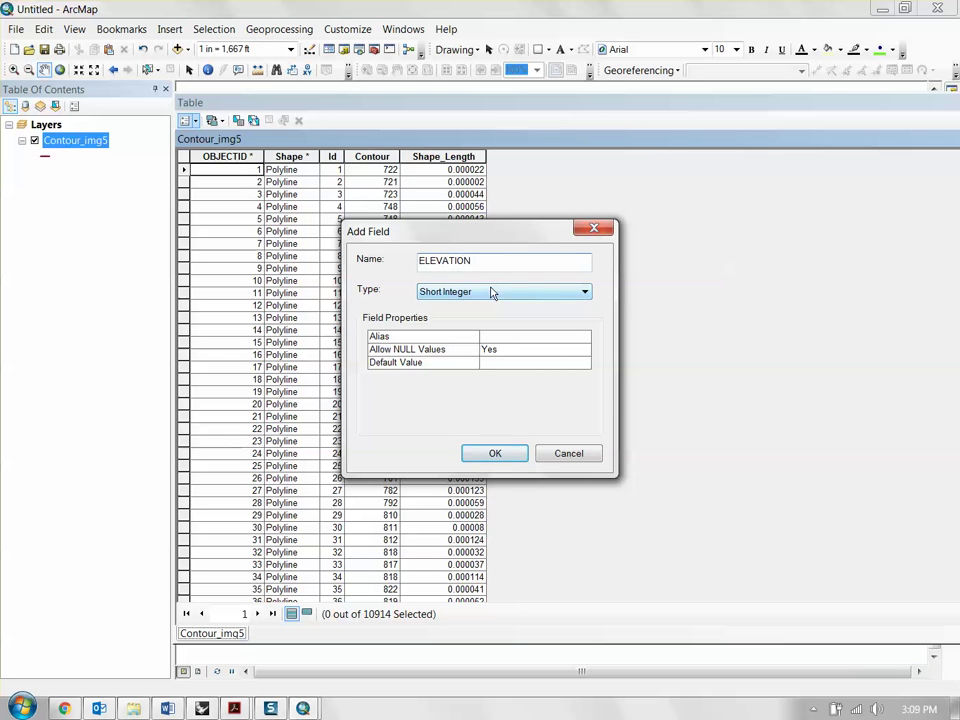
# Set the new ELEVATION field's type to Double and create the field
pyautogui.doubleClick(486, 260)
pyautogui.click(499, 266)
pyautogui.moveTo(486, 232); pyautogui.dragTo(642, 206)
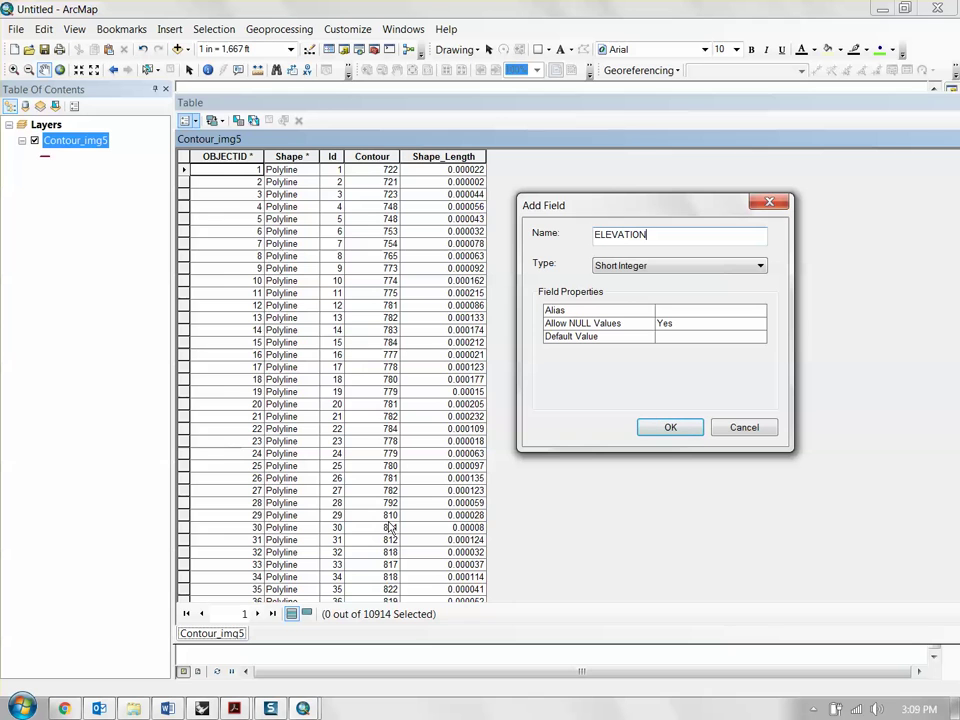
pyautogui.click(672, 268)
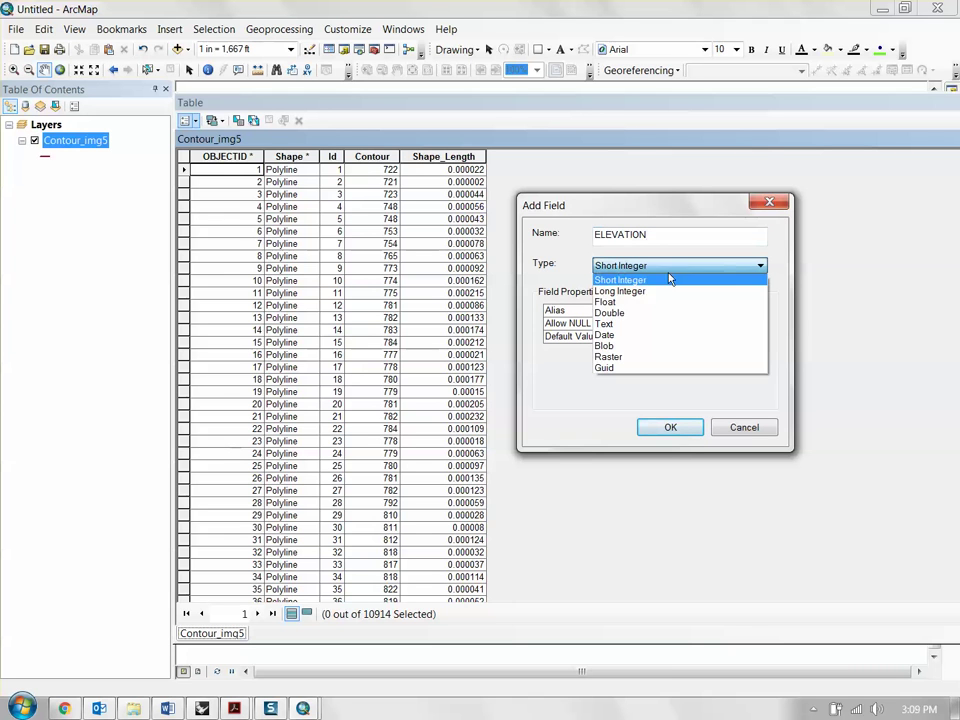
pyautogui.click(630, 314)
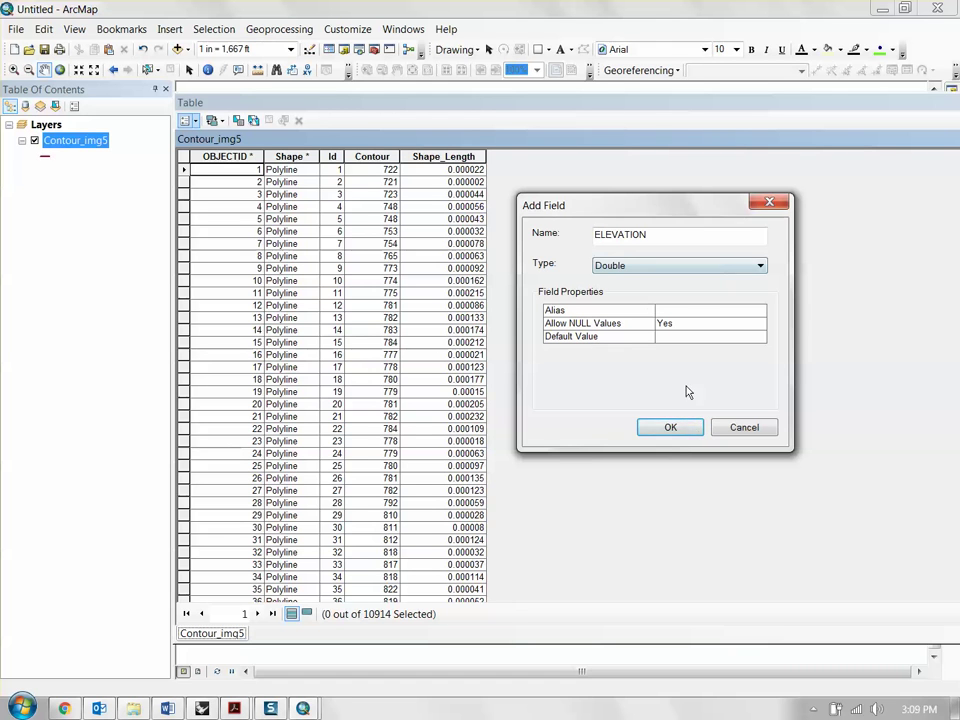
pyautogui.click(688, 428)
# Calculate the ELEVATION field outside an edit session so that it equals [Contour]
pyautogui.click(543, 156)
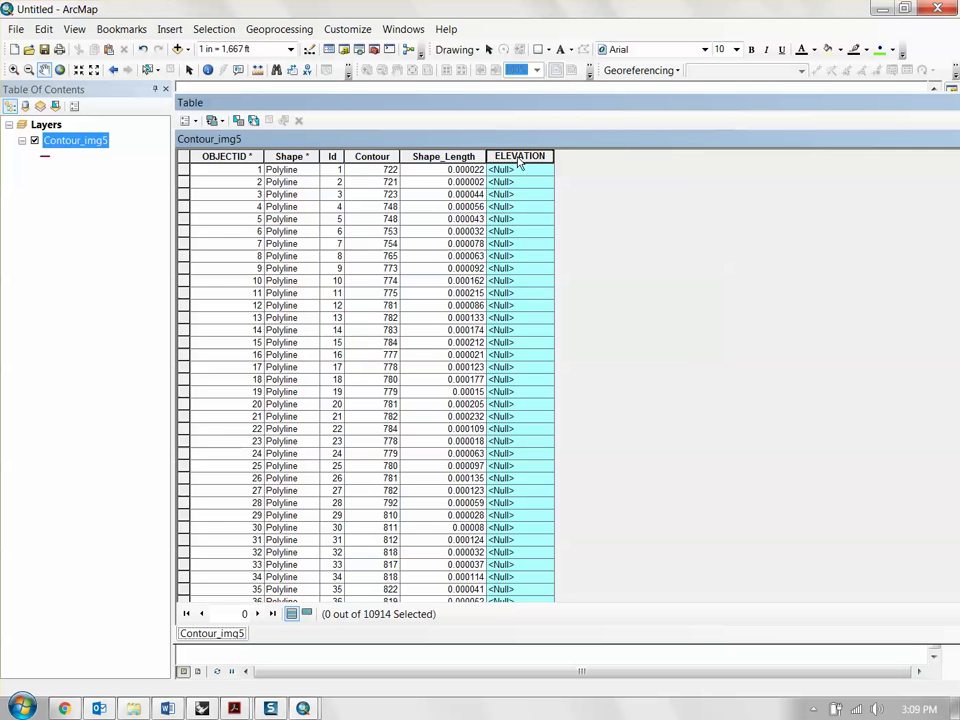
pyautogui.rightClick(518, 158)
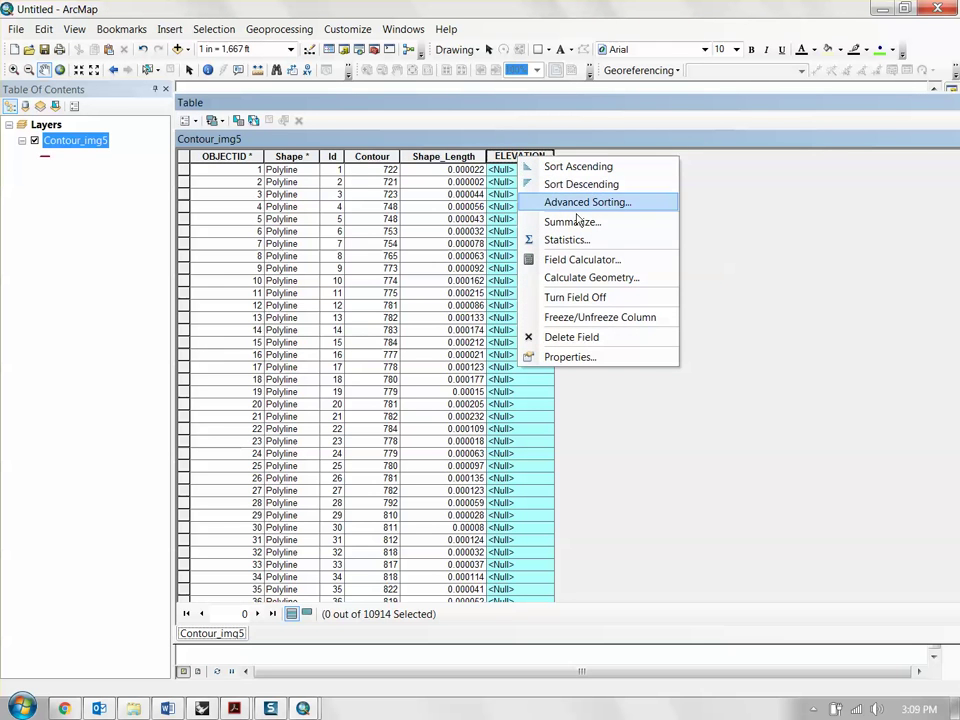
pyautogui.click(580, 260)
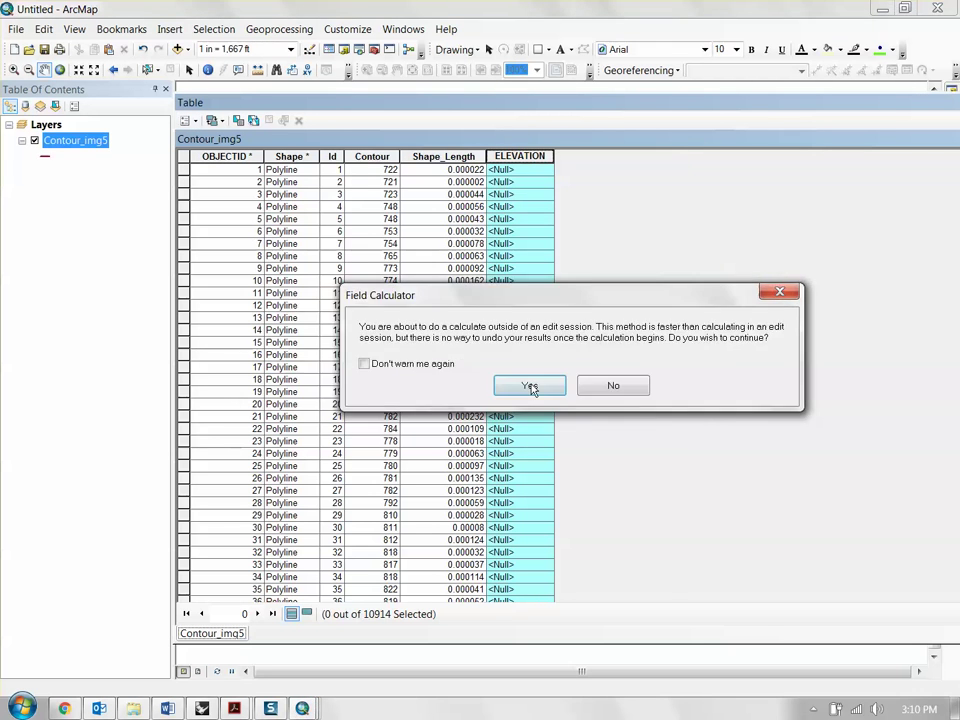
pyautogui.click(529, 387)
pyautogui.moveTo(492, 133); pyautogui.dragTo(626, 137)
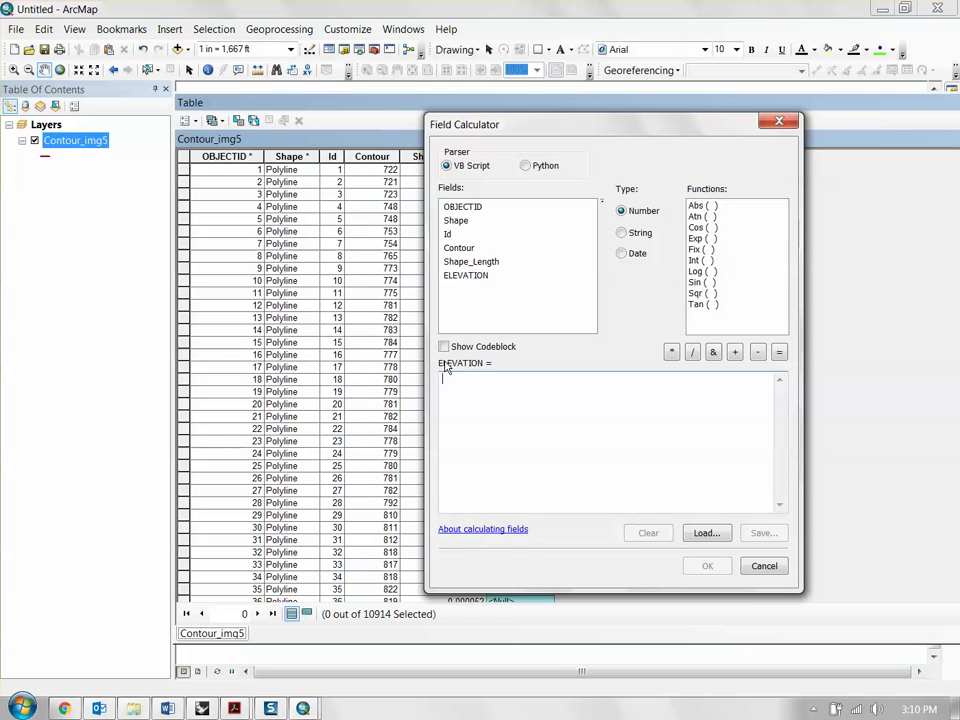
pyautogui.doubleClick(459, 247)
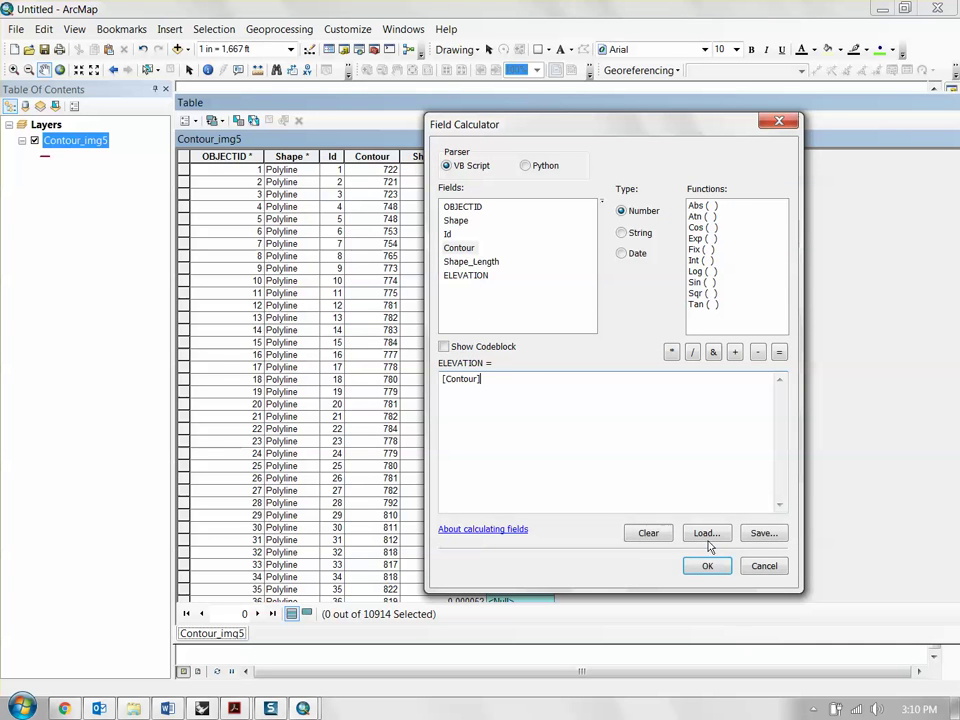
pyautogui.click(707, 566)
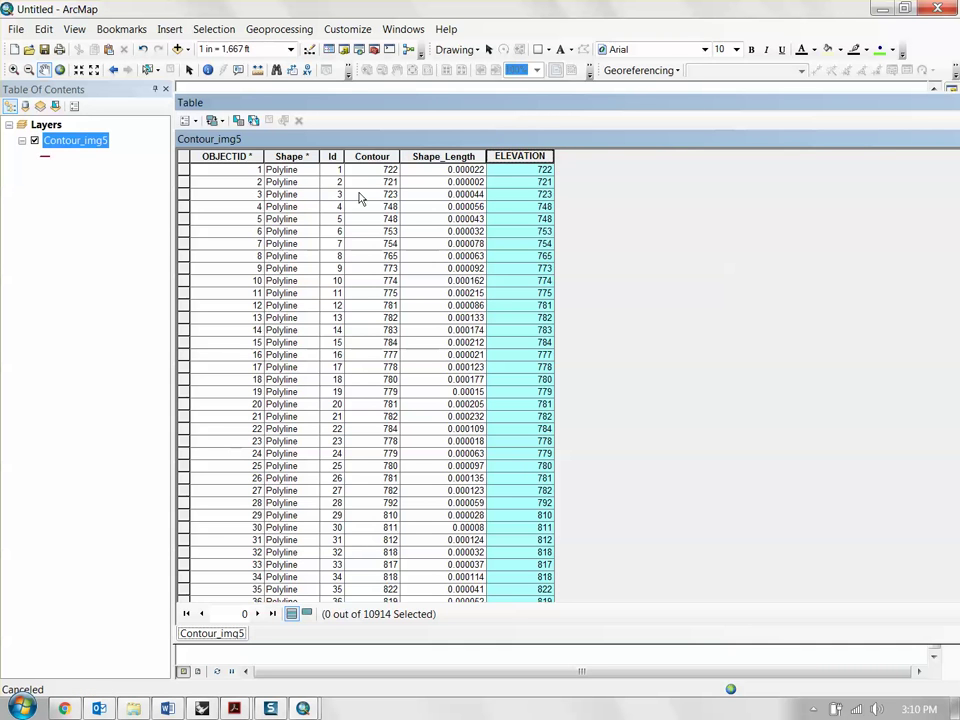
# Start a CAD export of Contour_img5 with the Desktop output file named contour_export_kc_2.DWG
pyautogui.rightClick(77, 142)
pyautogui.moveTo(150, 414)
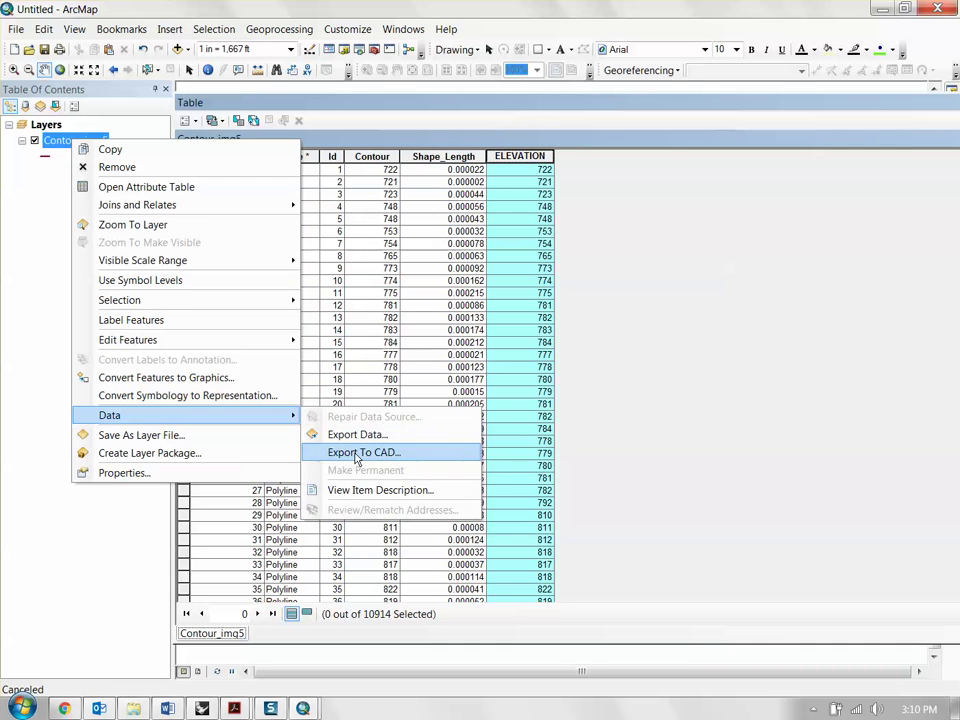
pyautogui.click(360, 453)
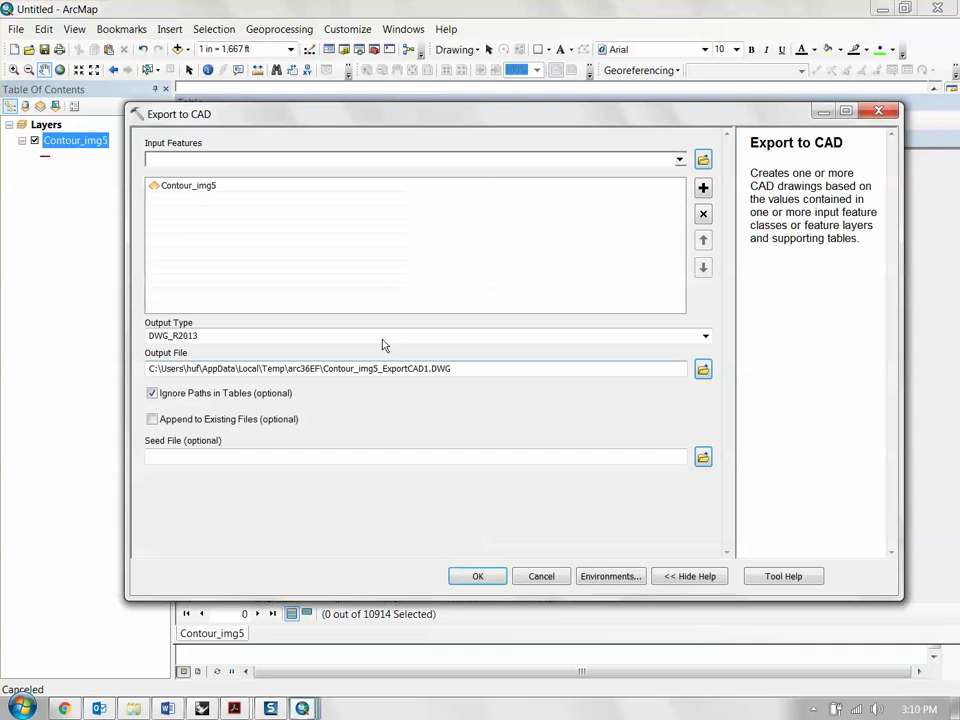
pyautogui.click(703, 369)
pyautogui.click(517, 357)
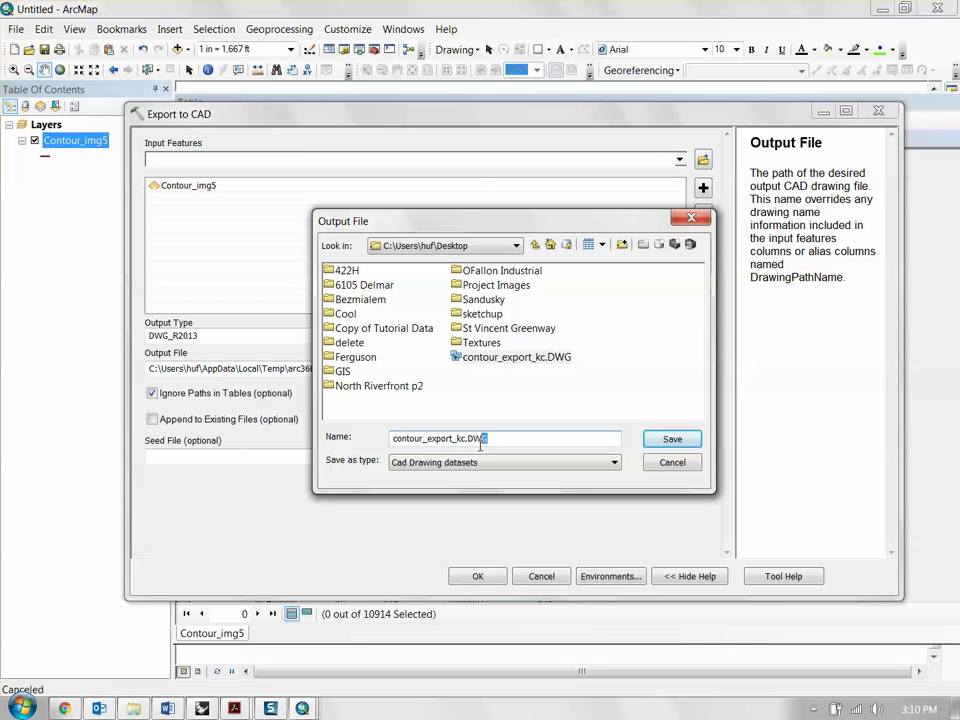
pyautogui.moveTo(488, 440); pyautogui.dragTo(468, 440)
pyautogui.write('_2')
pyautogui.press('Return')
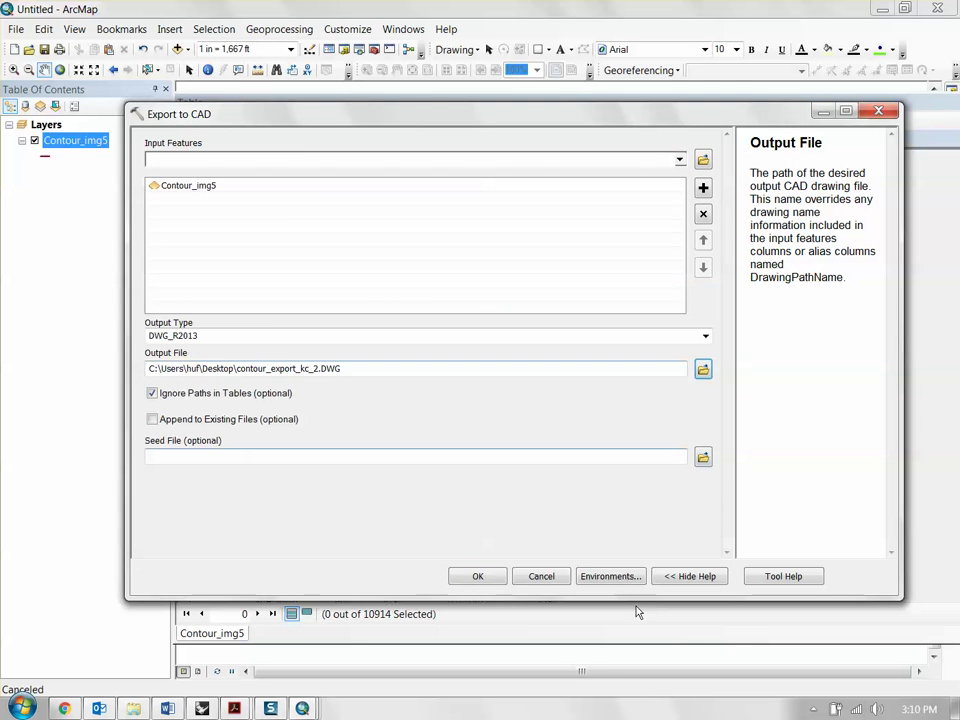
# Set the export's cartographic coordinate system to Same as Display in the environment settings and run the export of contour_export_kc_2.DWG
pyautogui.click(620, 578)
pyautogui.click(212, 166)
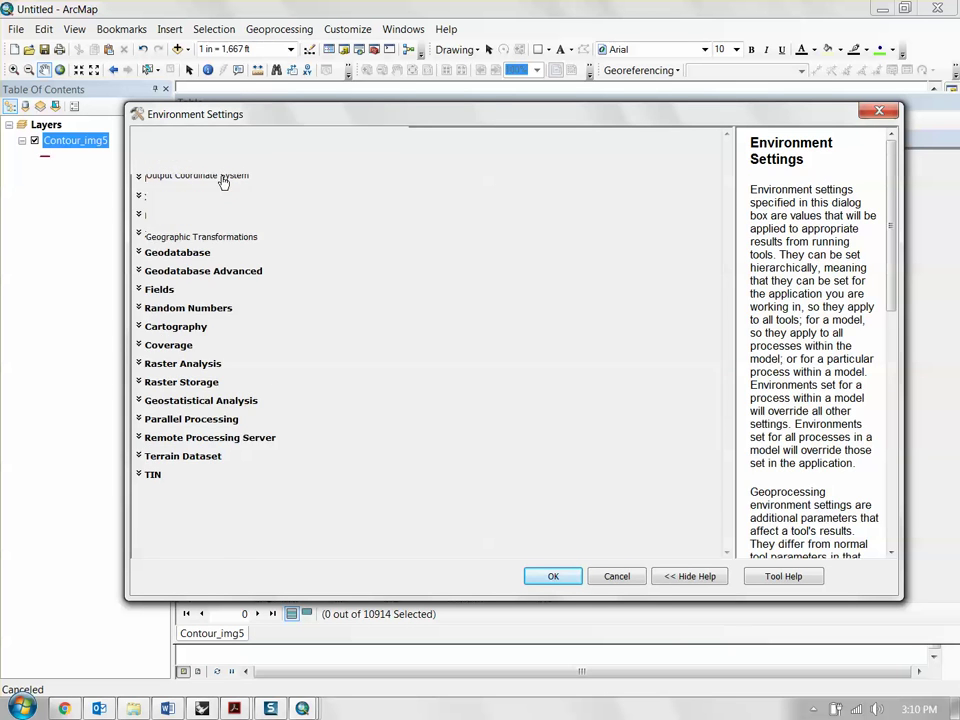
pyautogui.click(212, 191)
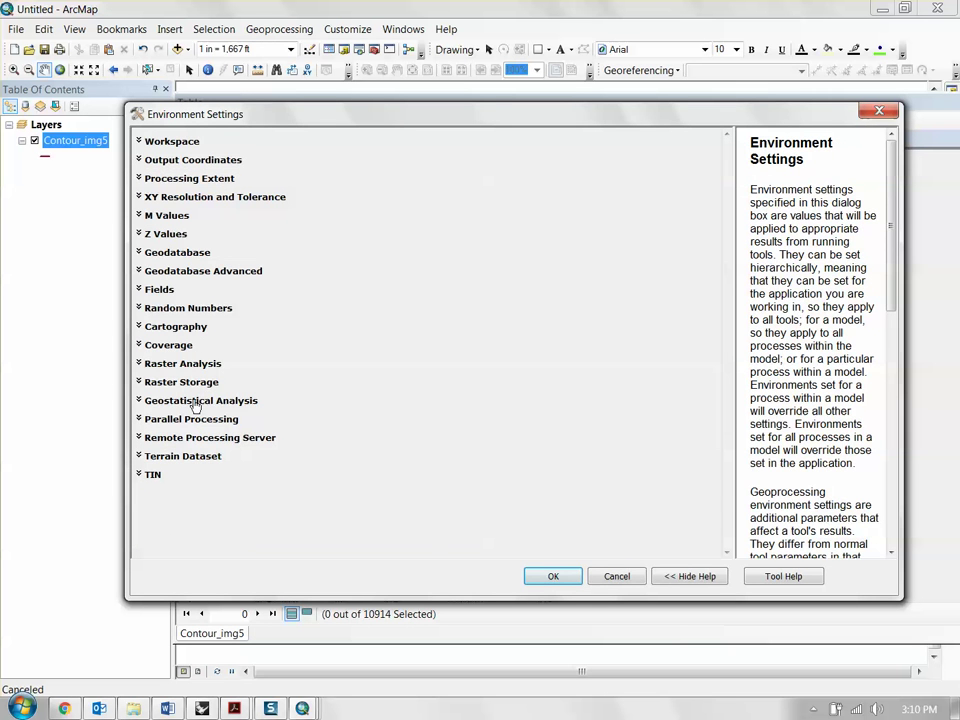
pyautogui.click(175, 326)
pyautogui.click(214, 358)
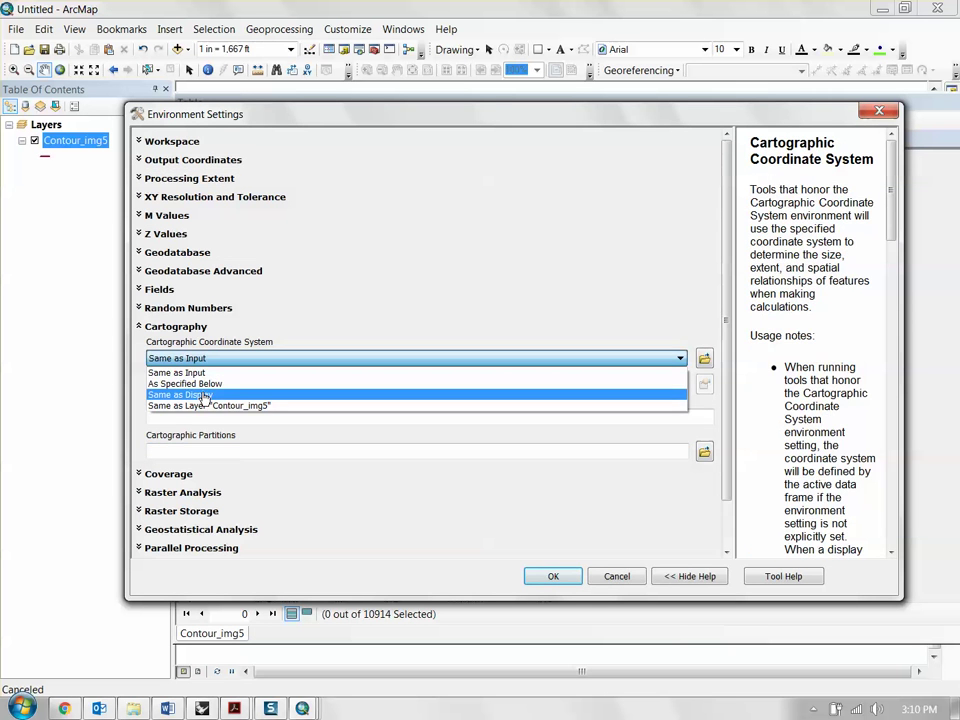
pyautogui.click(210, 394)
pyautogui.click(553, 576)
pyautogui.click(476, 574)
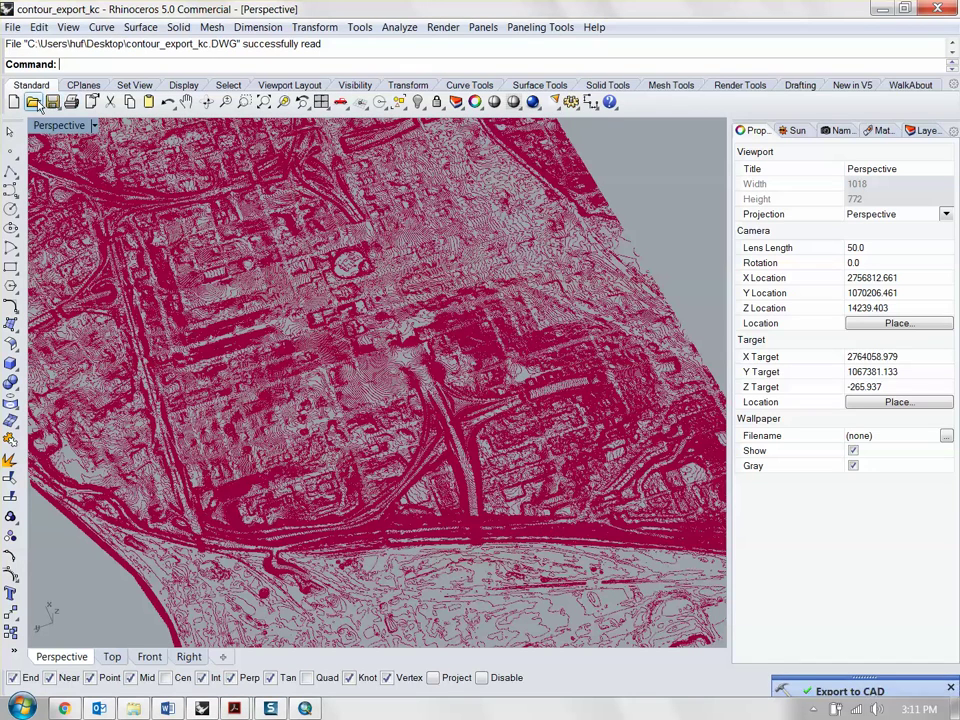
# Switch to Rhinoceros, open contour_export_kc_2.DWG without saving the current drawing, and maximize the Perspective view
pyautogui.click(34, 103)
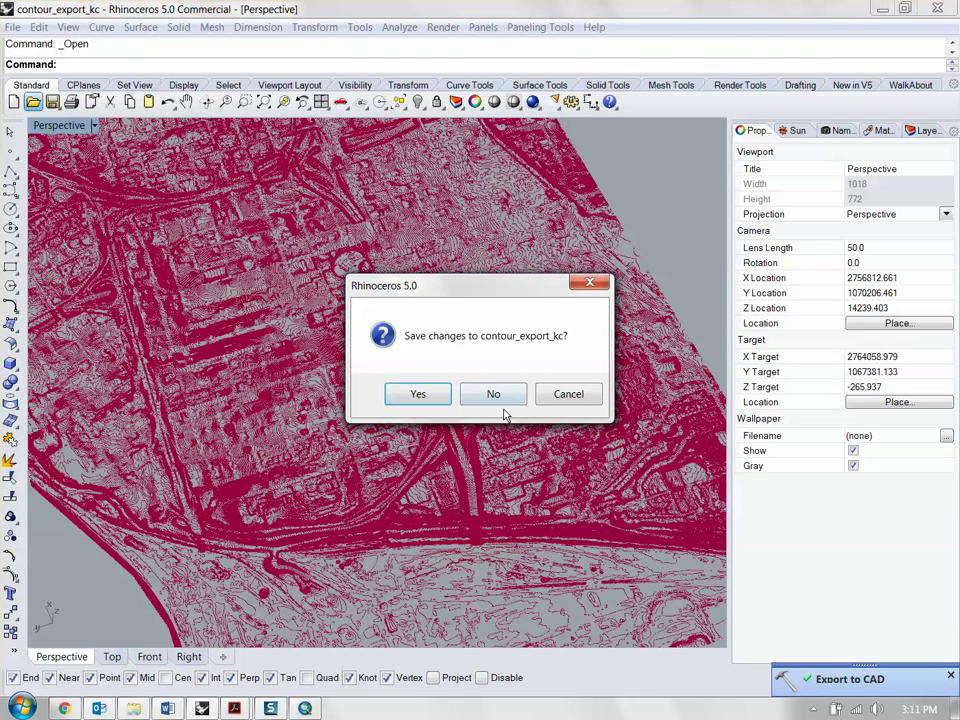
pyautogui.click(497, 396)
pyautogui.doubleClick(274, 230)
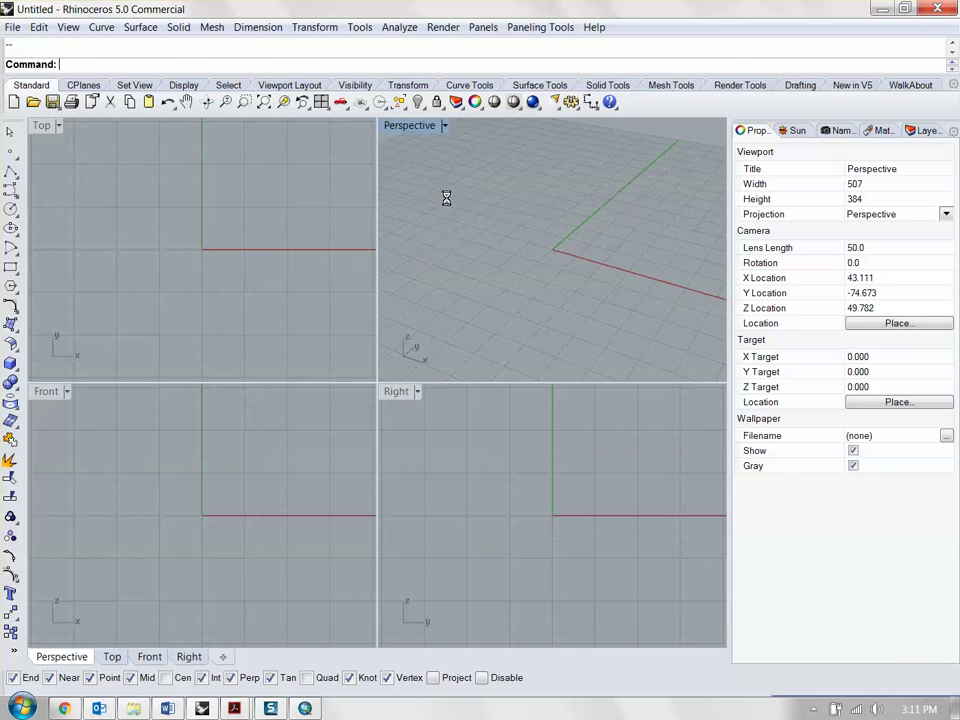
pyautogui.doubleClick(408, 126)
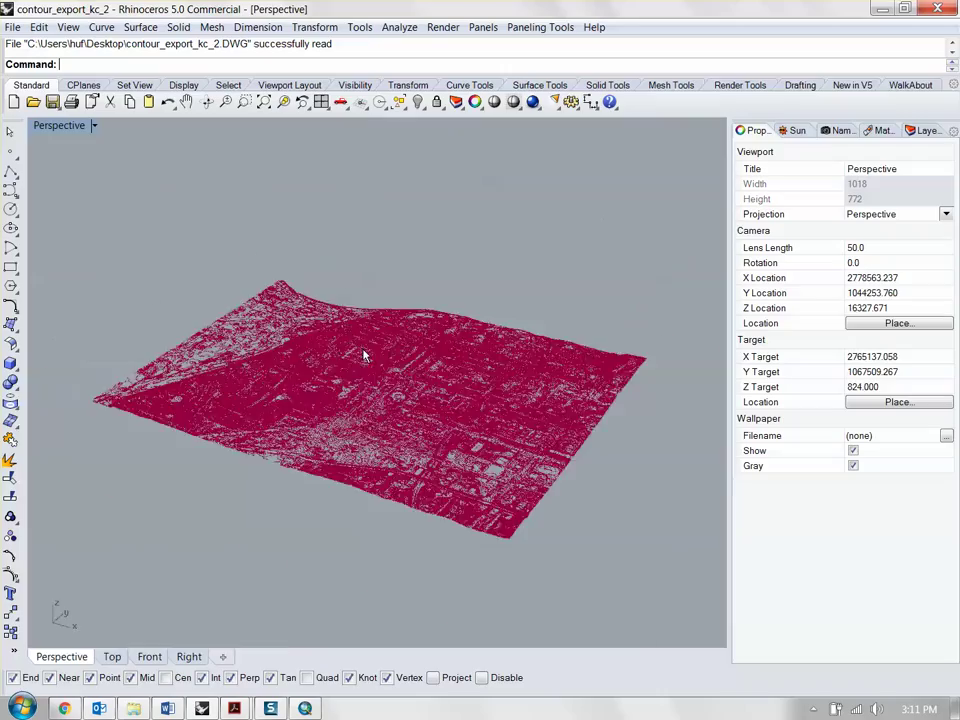
# Examine the relief of the contours in contour_export_kc_2 from several angles and distances in the Perspective view
pyautogui.scroll(5, 360, 356)
pyautogui.scroll(3, 483, 341)
pyautogui.moveTo(446, 339); pyautogui.dragTo(465, 364)
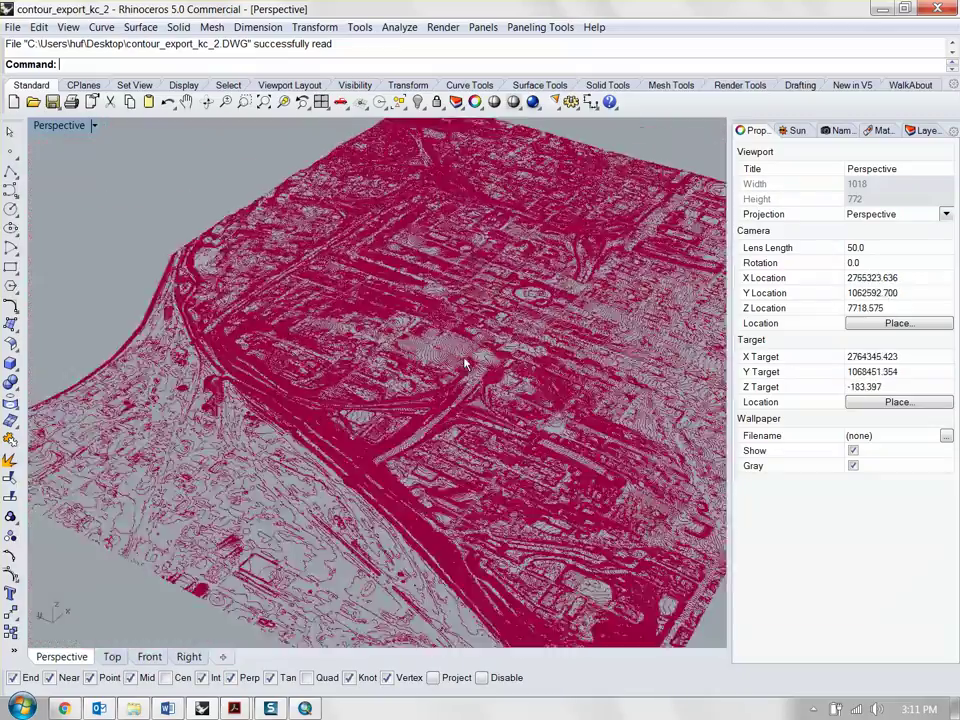
pyautogui.scroll(-3, 465, 364)
pyautogui.scroll(8, 400, 366)
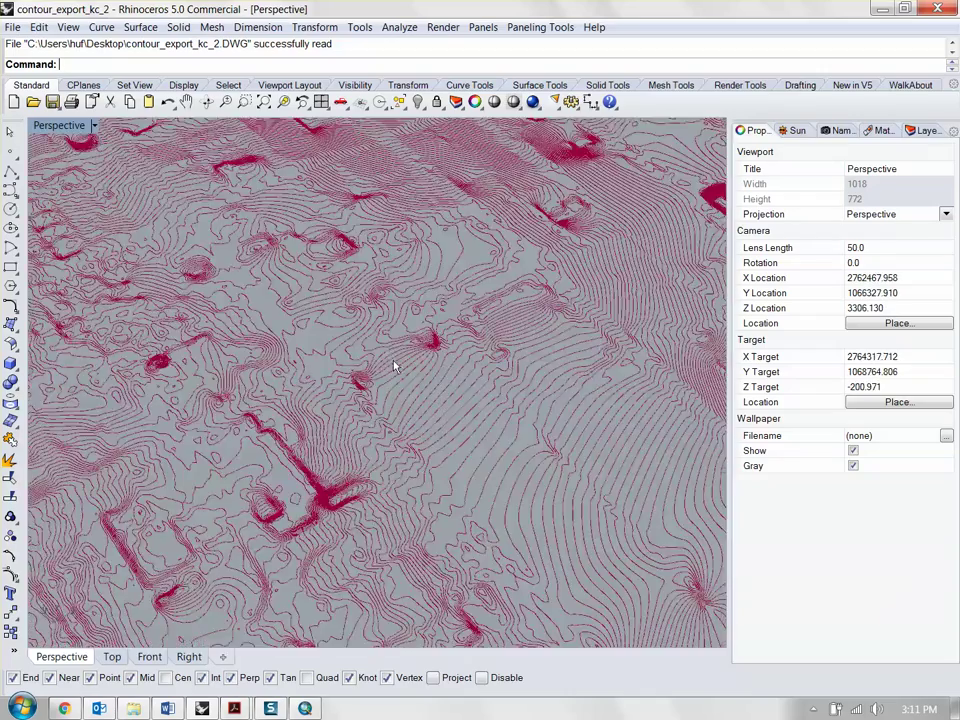
pyautogui.scroll(-3, 432, 328)
pyautogui.moveTo(432, 328); pyautogui.dragTo(471, 377)
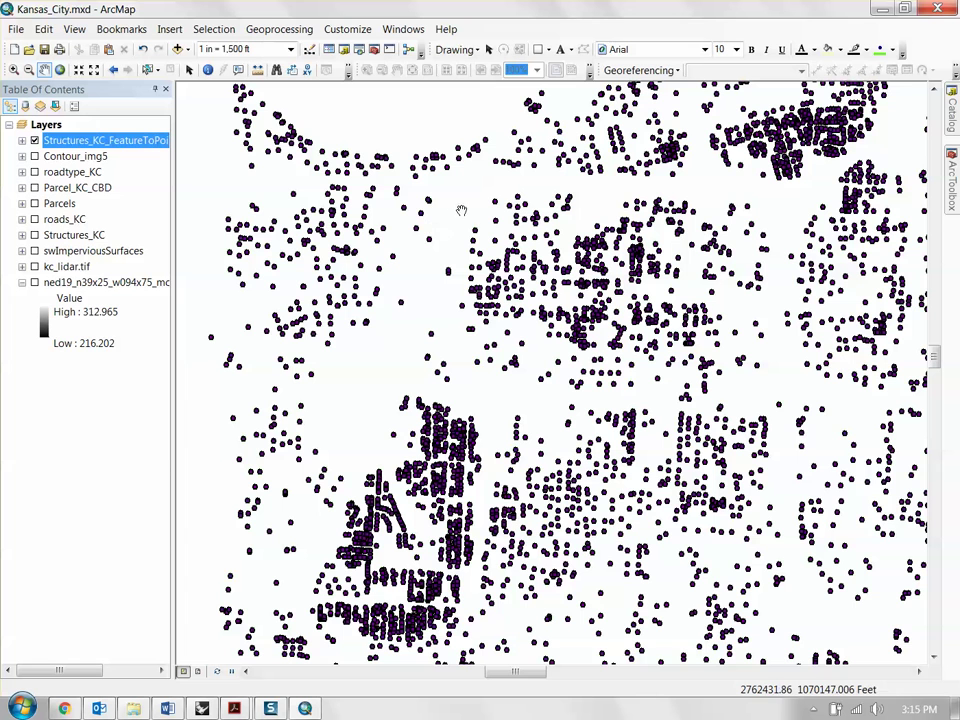
# Show the Structures_KC layer and join Structures_KC_FeatureToPoint to it, matching FID to FID and keeping all records
pyautogui.click(34, 235)
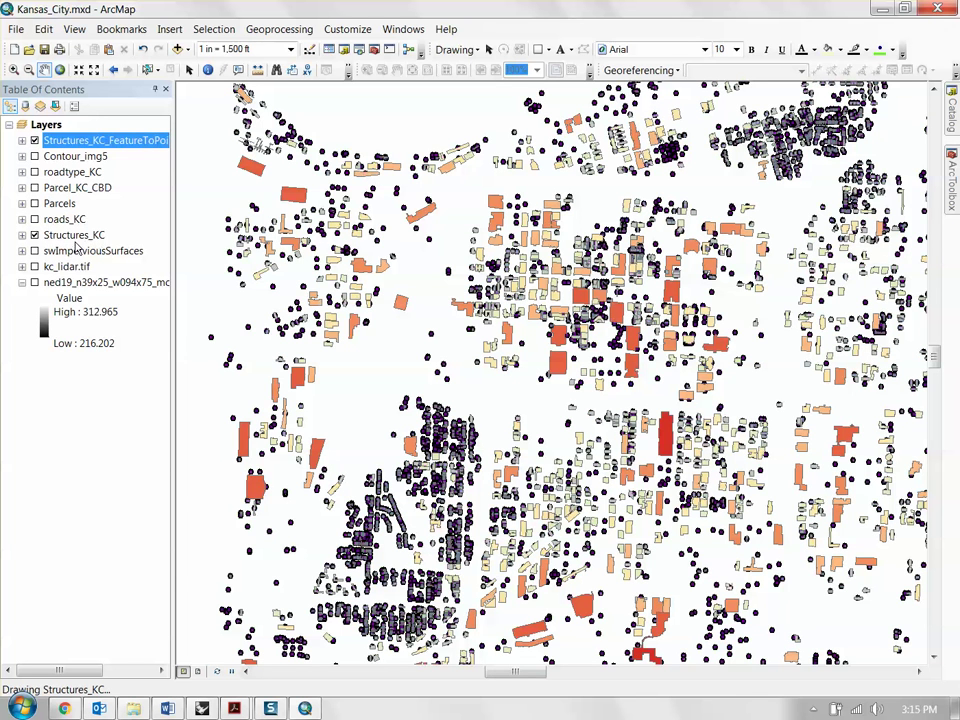
pyautogui.rightClick(78, 236)
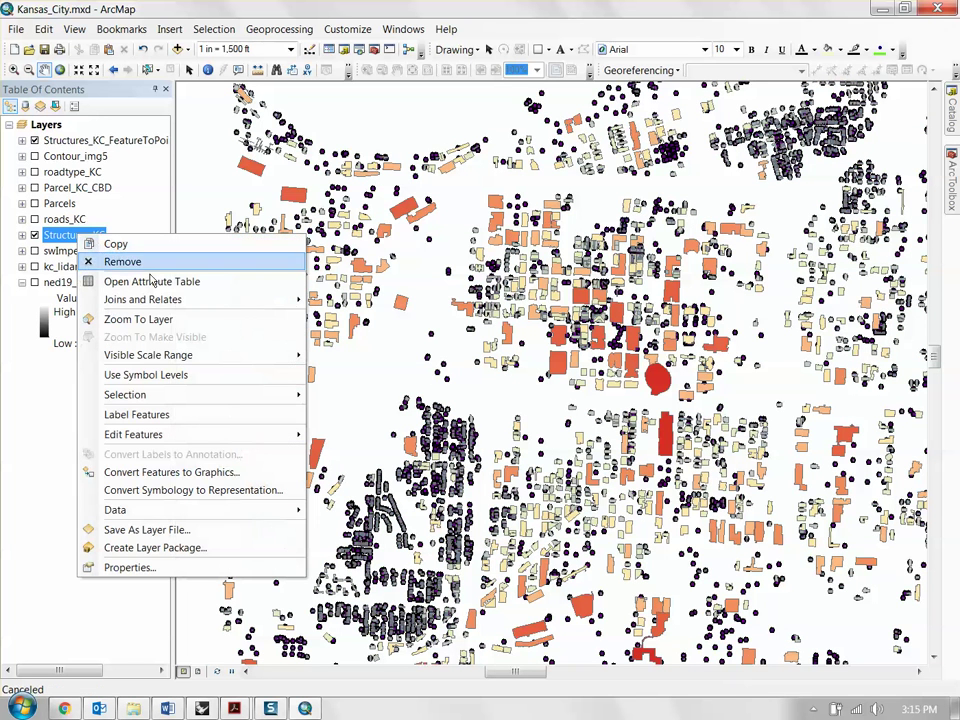
pyautogui.moveTo(253, 300)
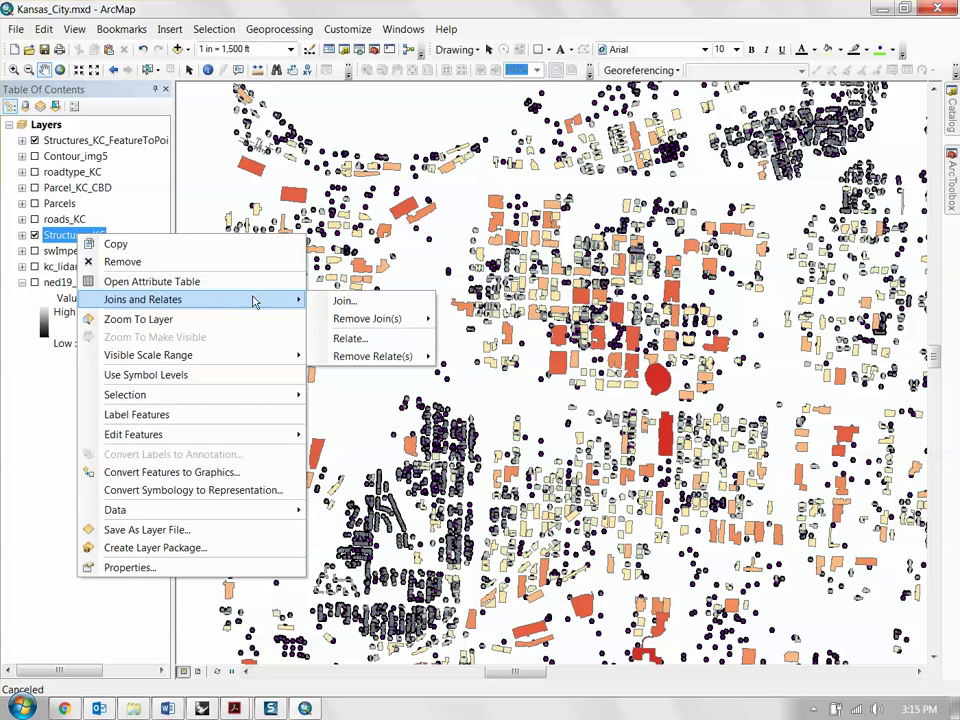
pyautogui.click(350, 302)
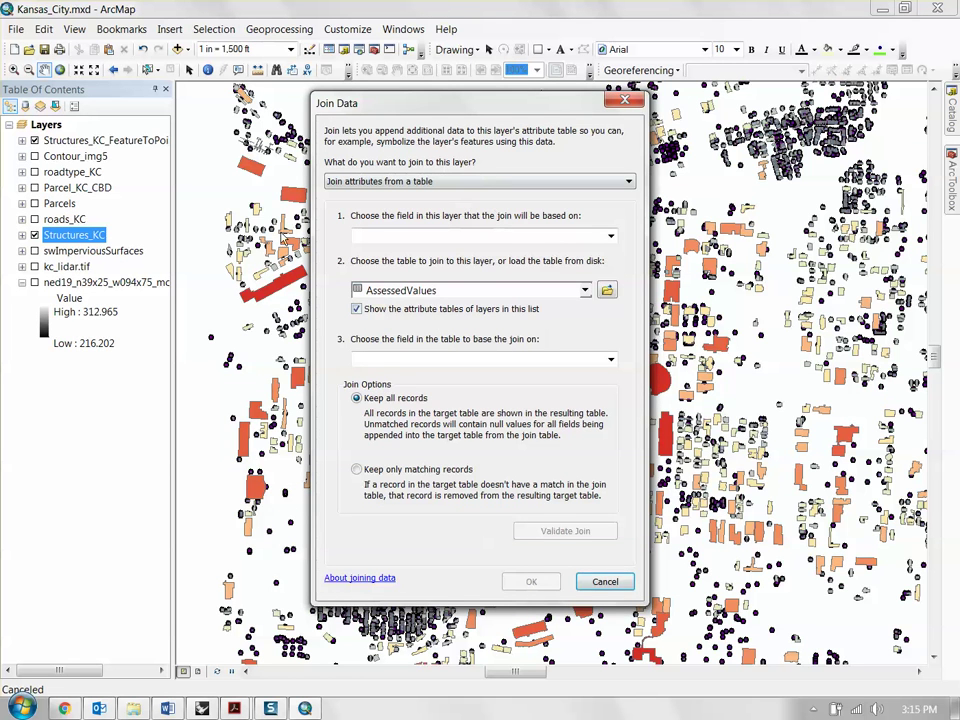
pyautogui.click(611, 236)
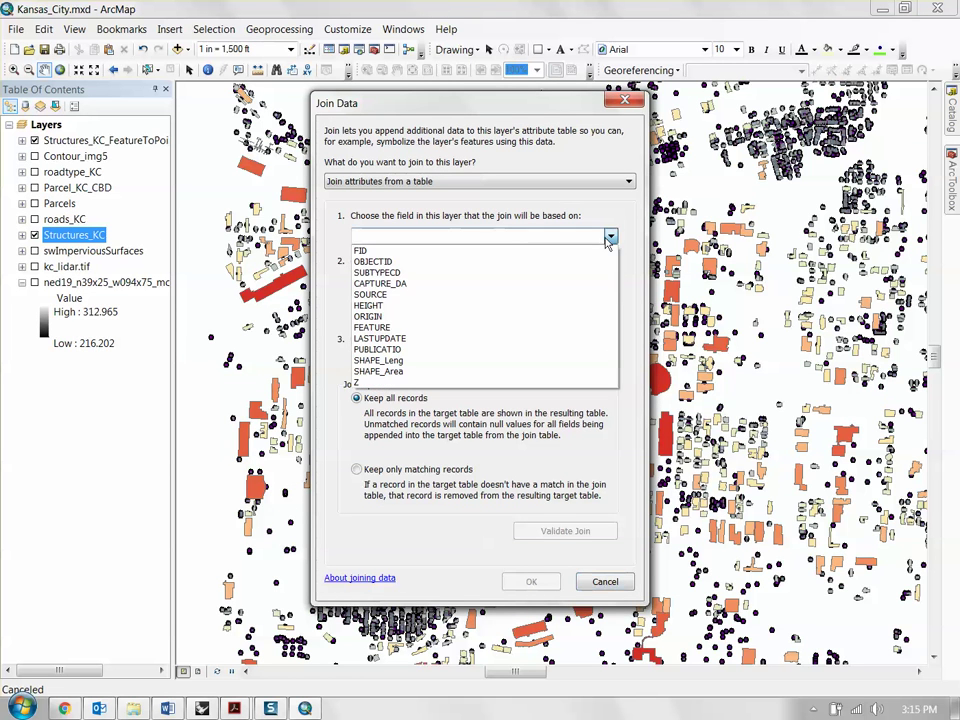
pyautogui.click(408, 251)
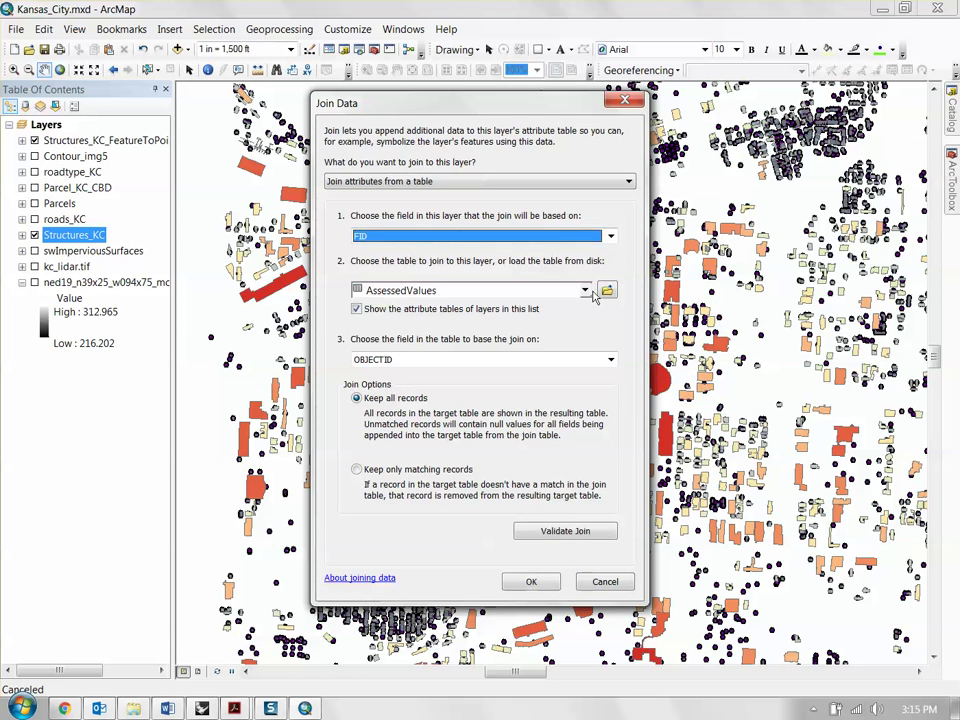
pyautogui.click(585, 290)
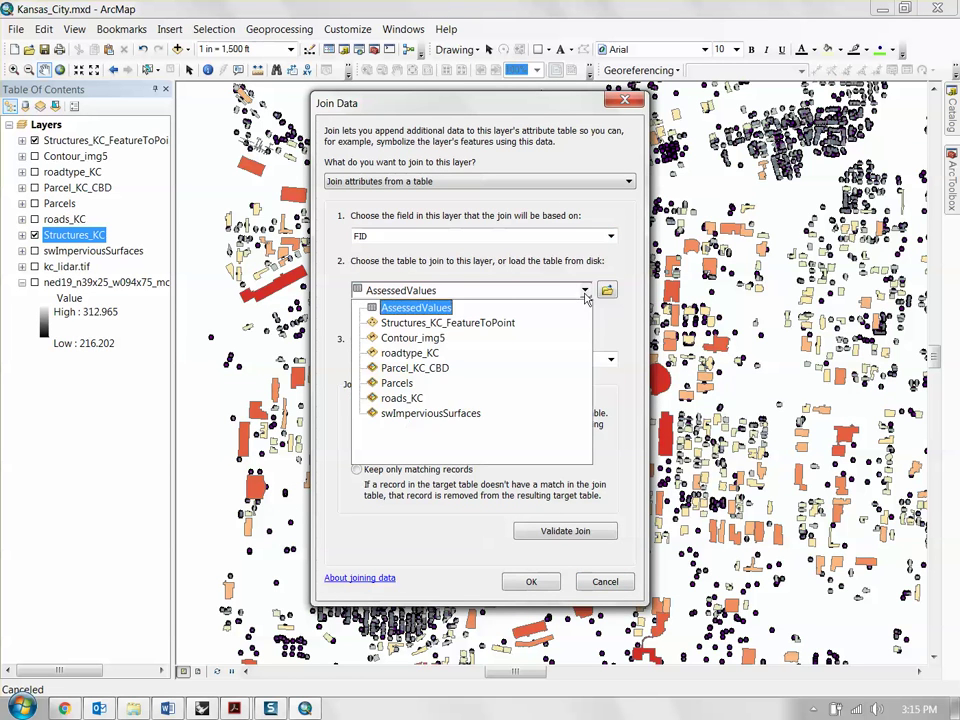
pyautogui.click(465, 326)
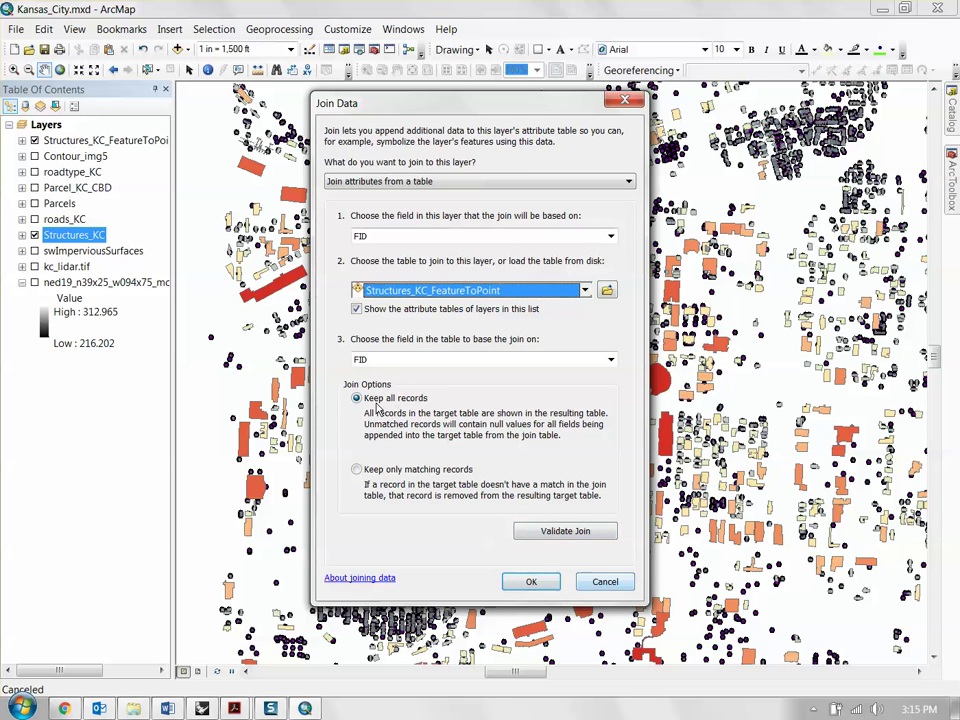
pyautogui.click(533, 583)
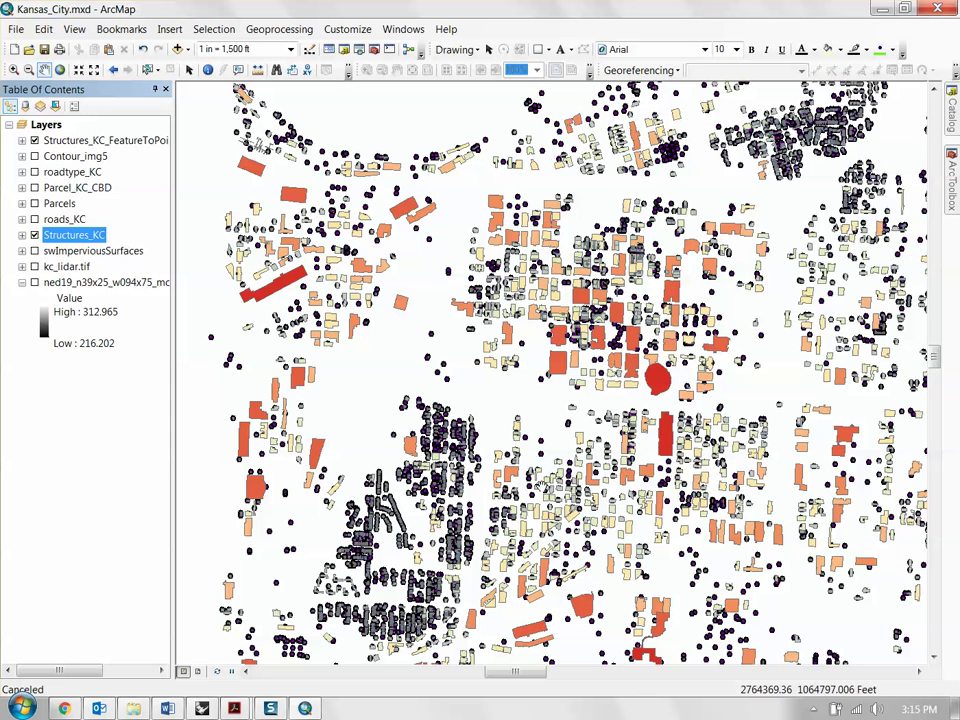
# Hide the Structures_KC_FeatureToPoint layer and check the joined fields in the Structures_KC attribute table
pyautogui.click(34, 141)
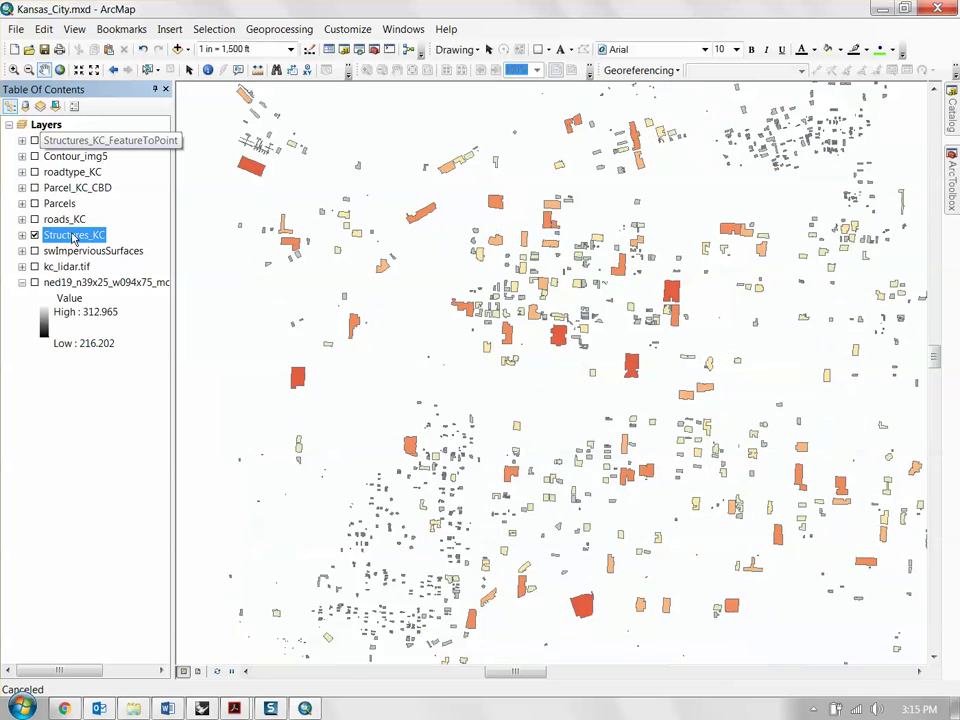
pyautogui.rightClick(75, 237)
pyautogui.click(152, 281)
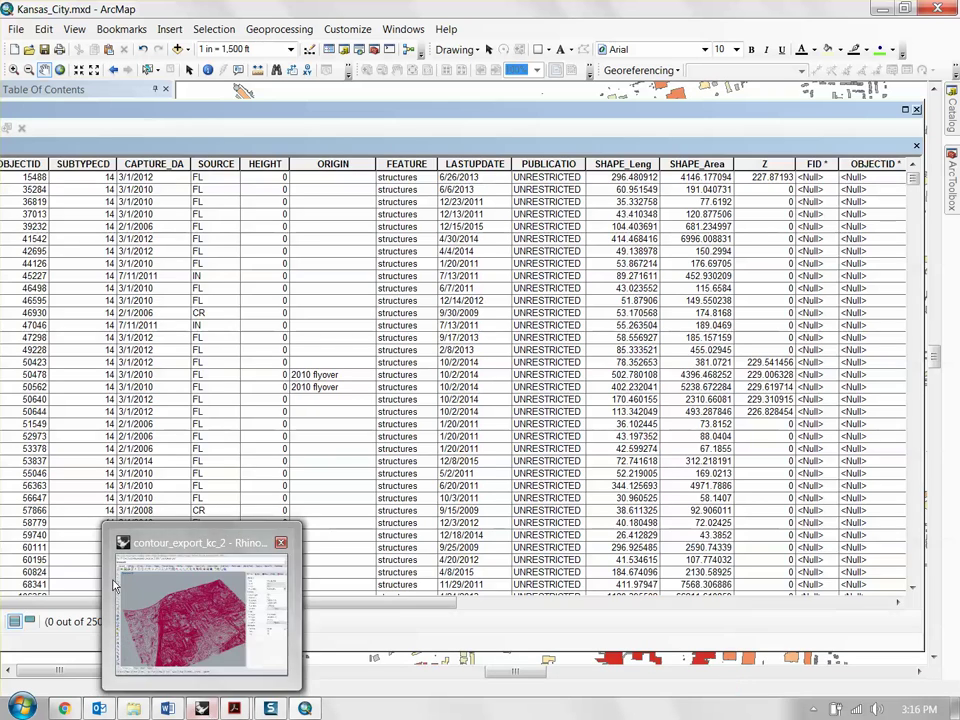
pyautogui.click(607, 598)
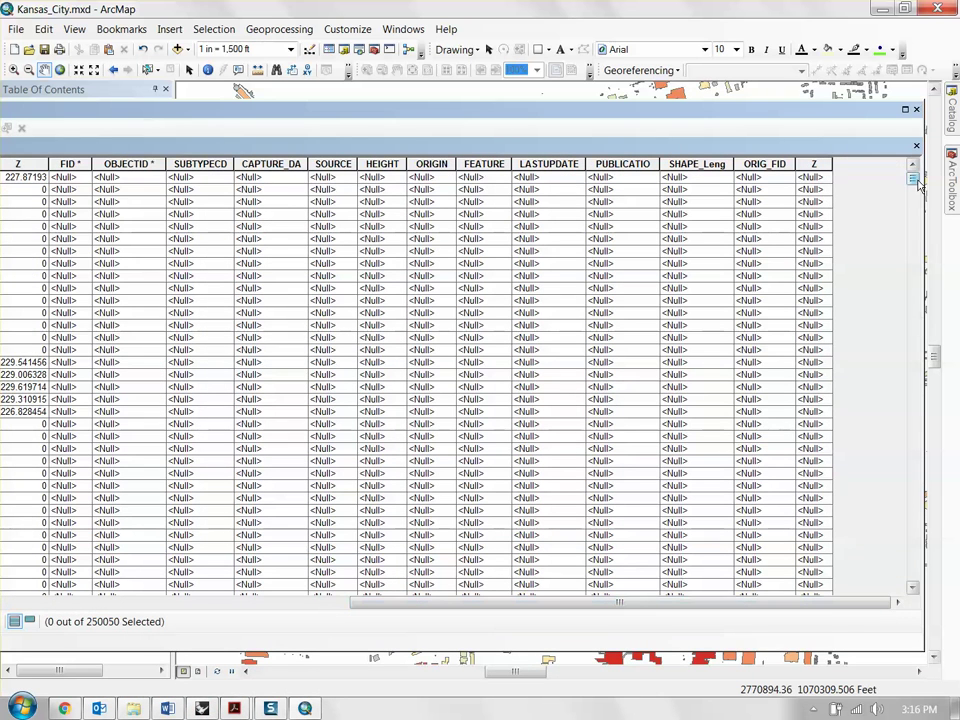
pyautogui.moveTo(912, 178); pyautogui.dragTo(906, 293)
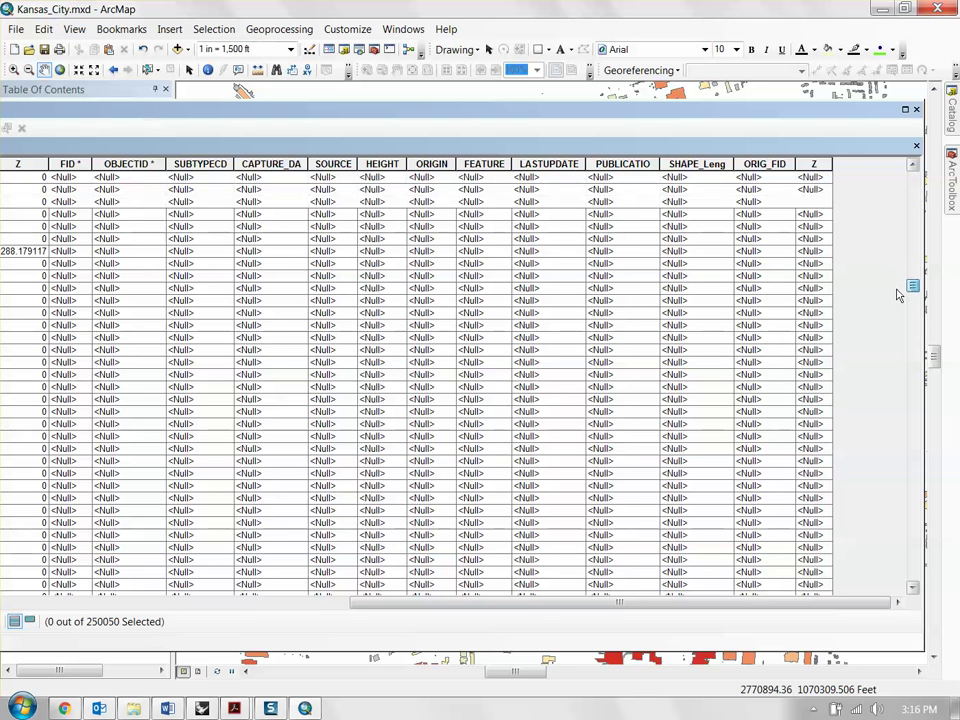
pyautogui.click(916, 110)
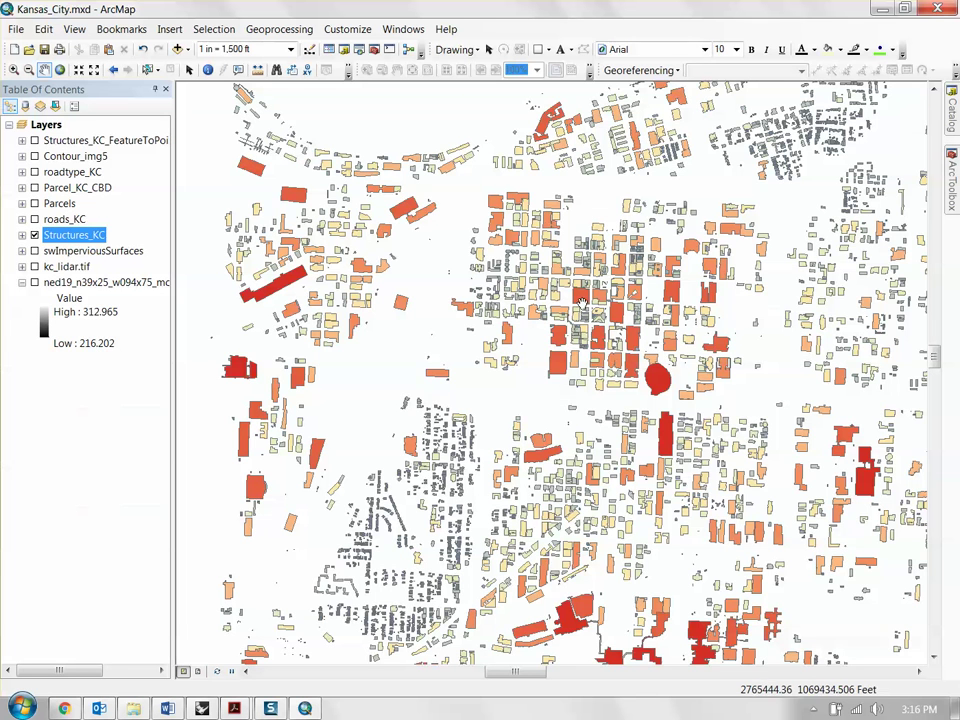
# Start a data export of Structures_KC limited to all features in view extent, using the data frame's coordinate system
pyautogui.rightClick(77, 240)
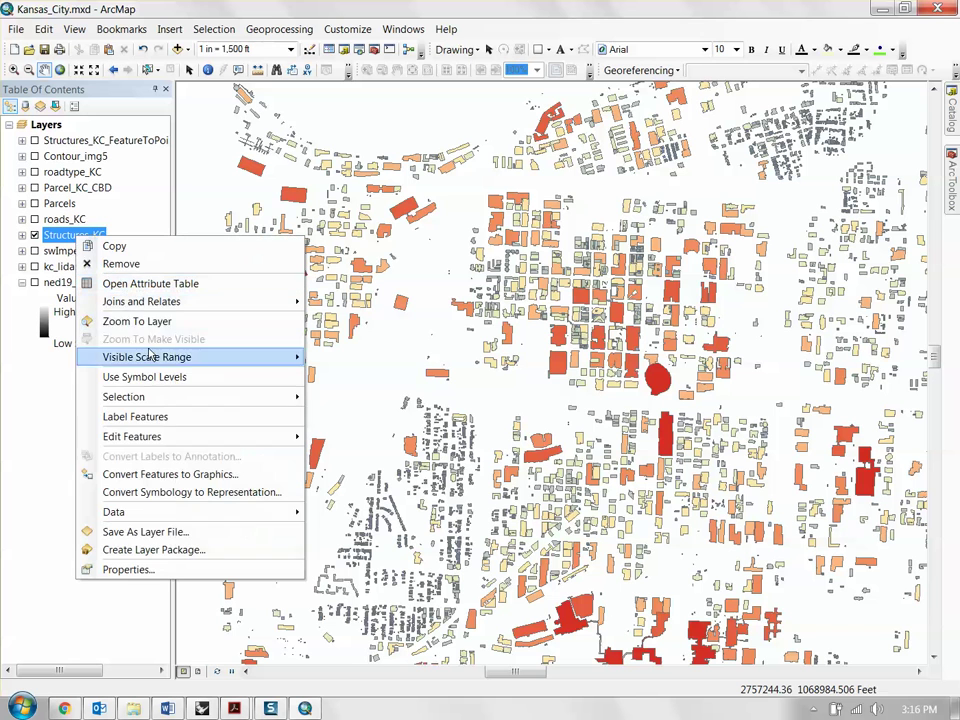
pyautogui.moveTo(295, 513)
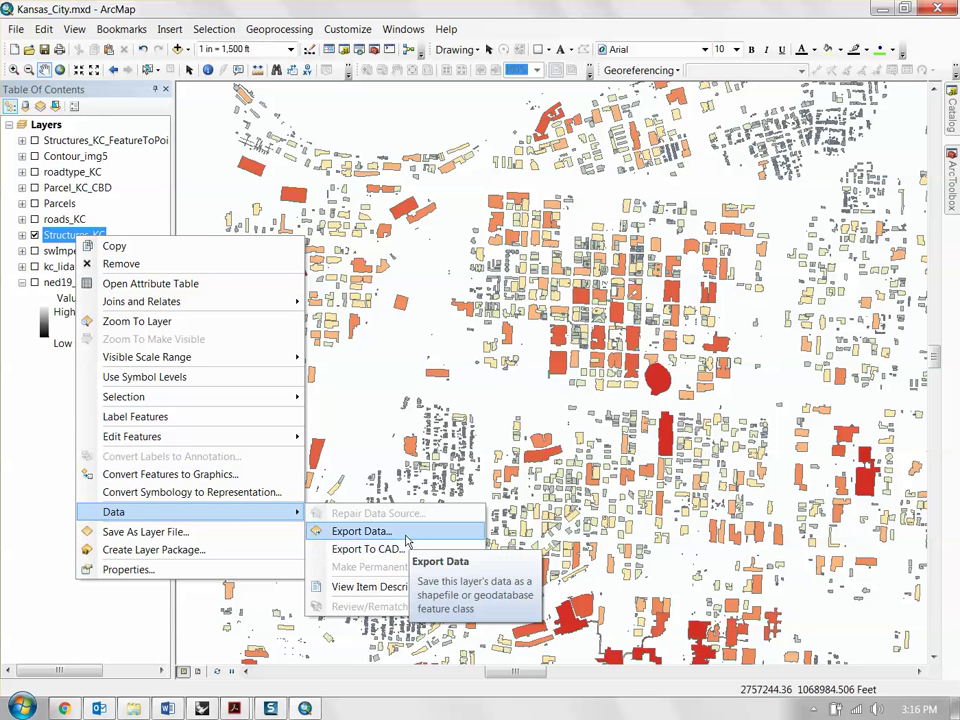
pyautogui.click(387, 537)
pyautogui.click(337, 314)
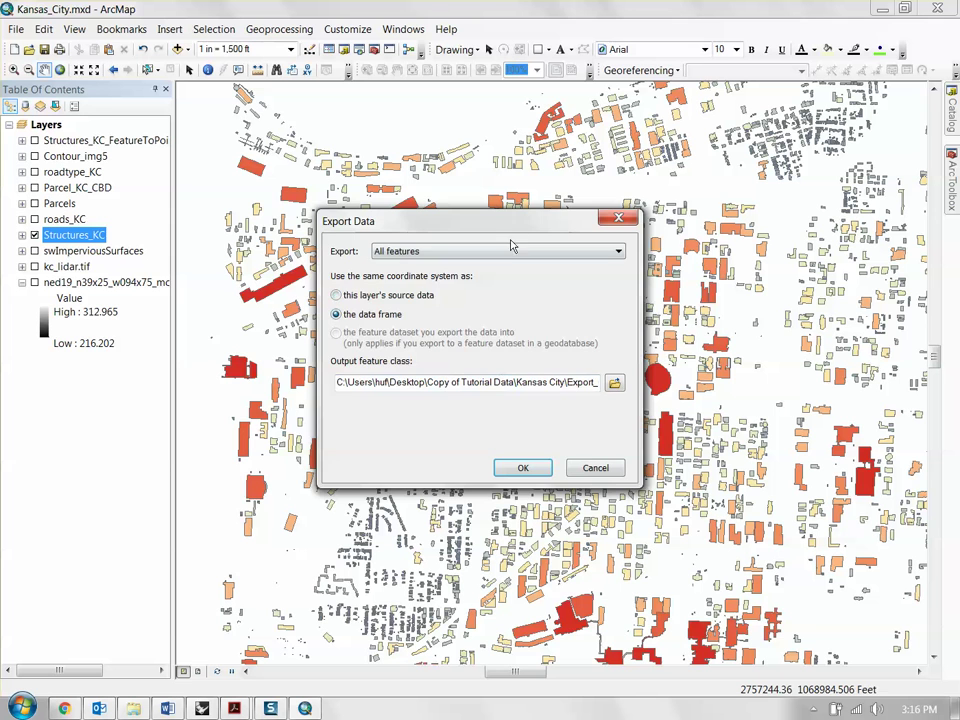
pyautogui.click(497, 251)
pyautogui.click(486, 278)
# Name the export output Structures_KC_3.shp in the Kansas City folder and run the export
pyautogui.click(614, 382)
pyautogui.click(340, 325)
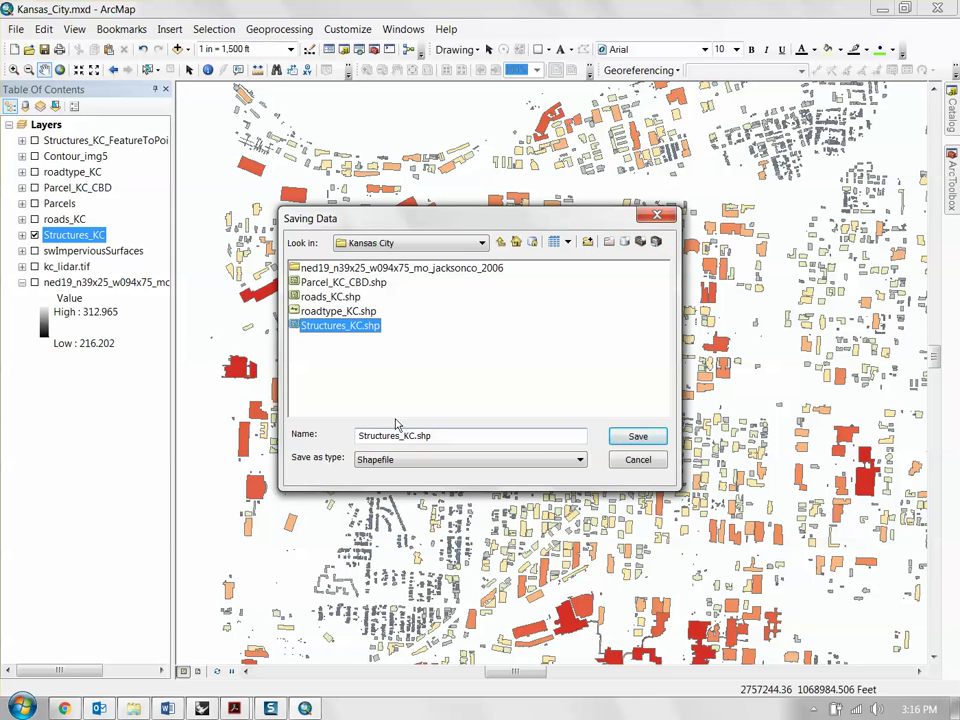
pyautogui.click(417, 438)
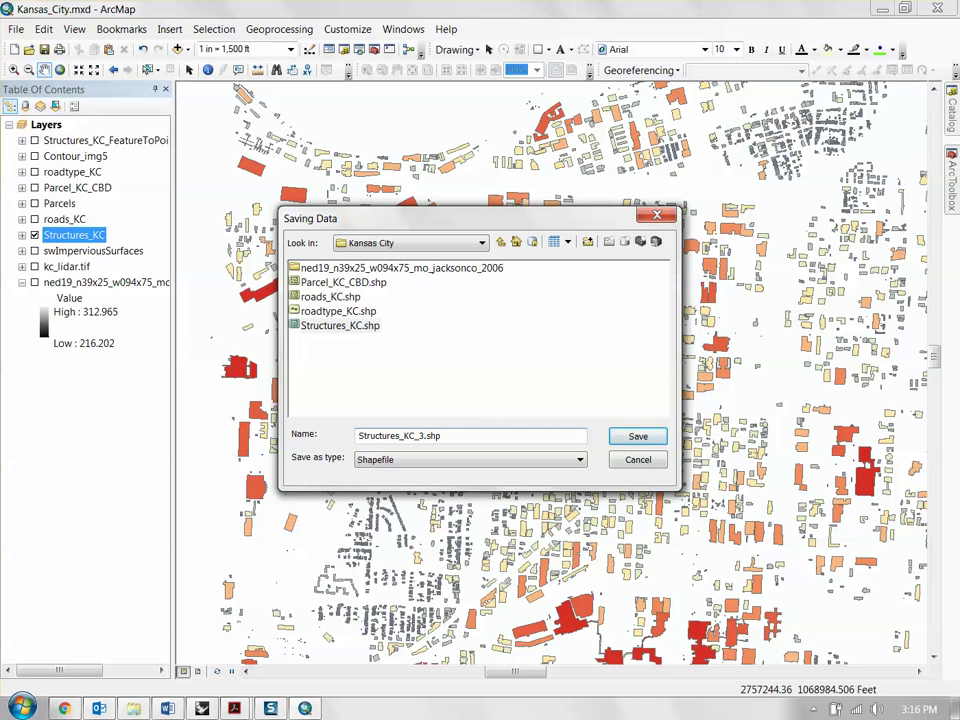
pyautogui.click(638, 436)
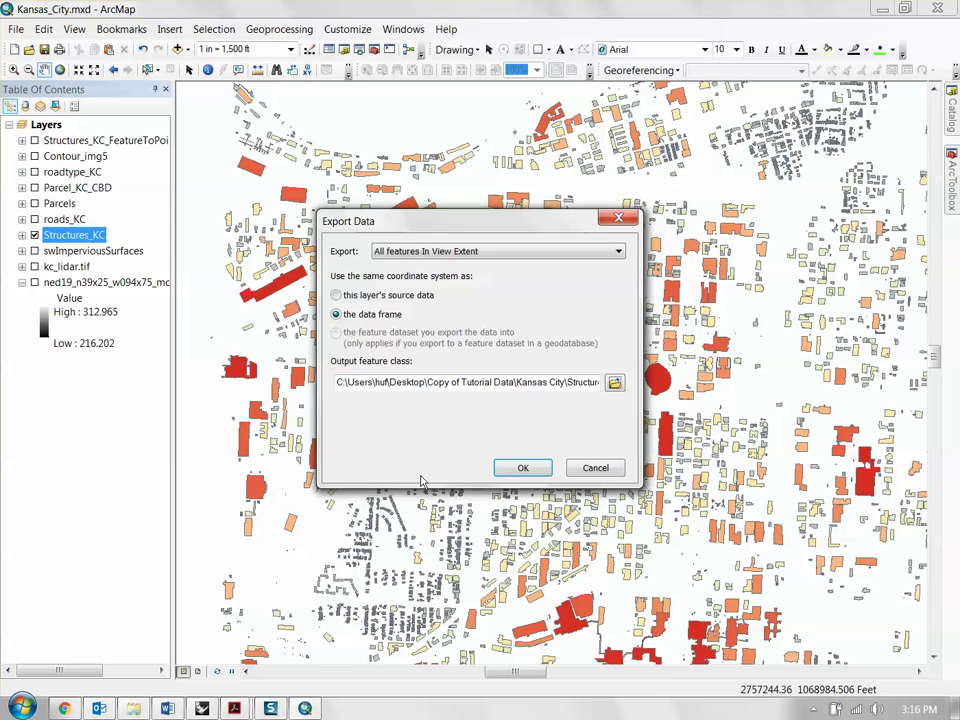
pyautogui.click(508, 467)
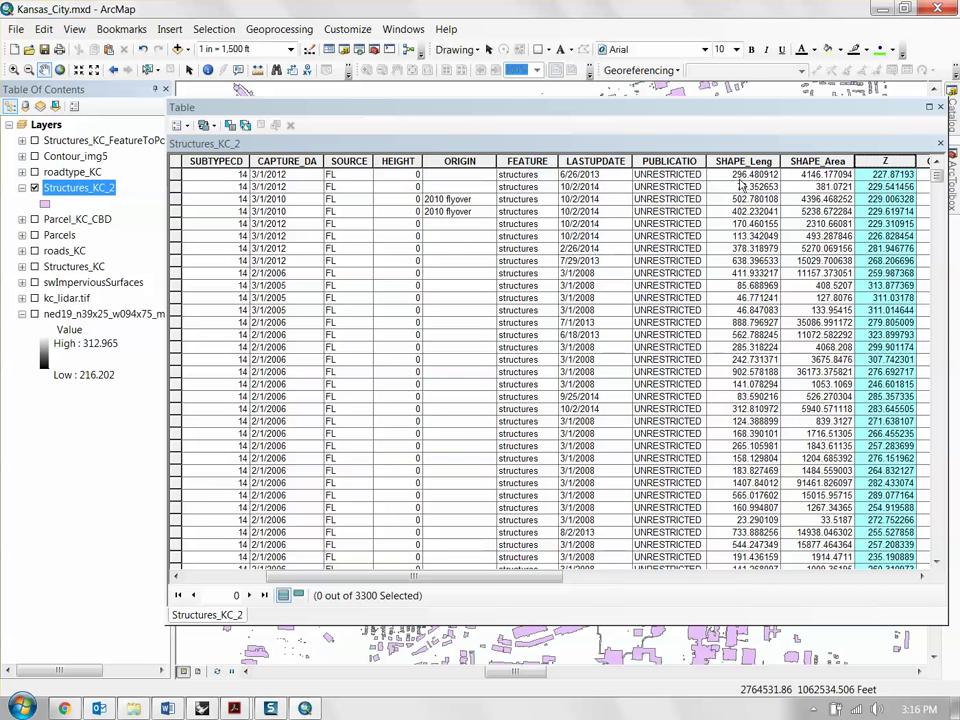
# Compare the Z values in the Structures_KC_2 and Structures_KC_FeatureToPoint tables with the value ranges of kc_lidar.tif and the ned19 raster
pyautogui.click(515, 590)
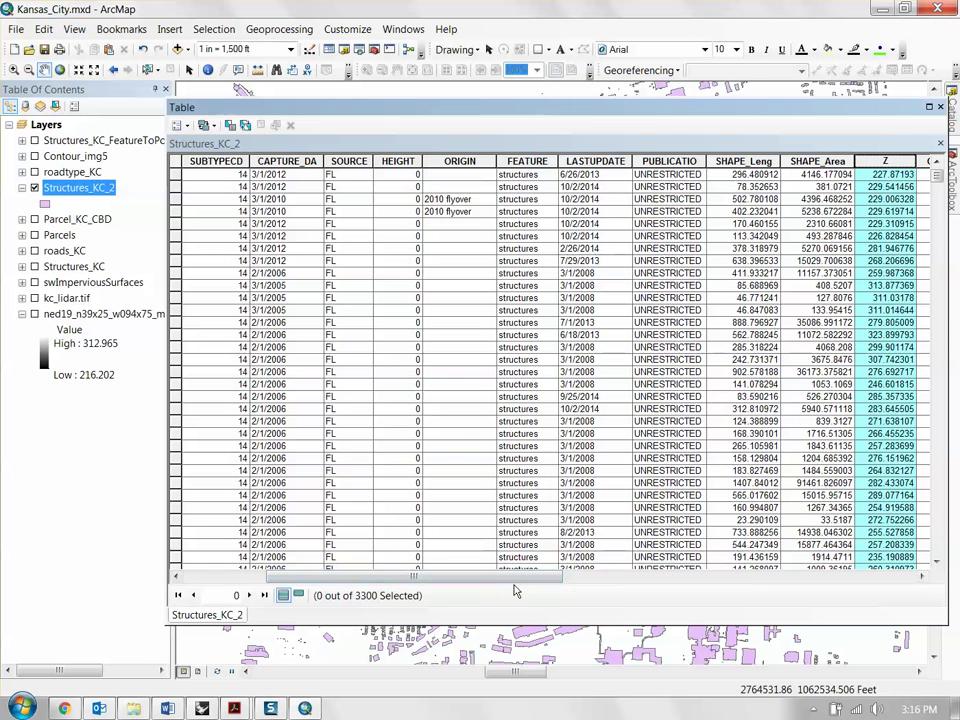
pyautogui.moveTo(500, 577); pyautogui.dragTo(555, 578)
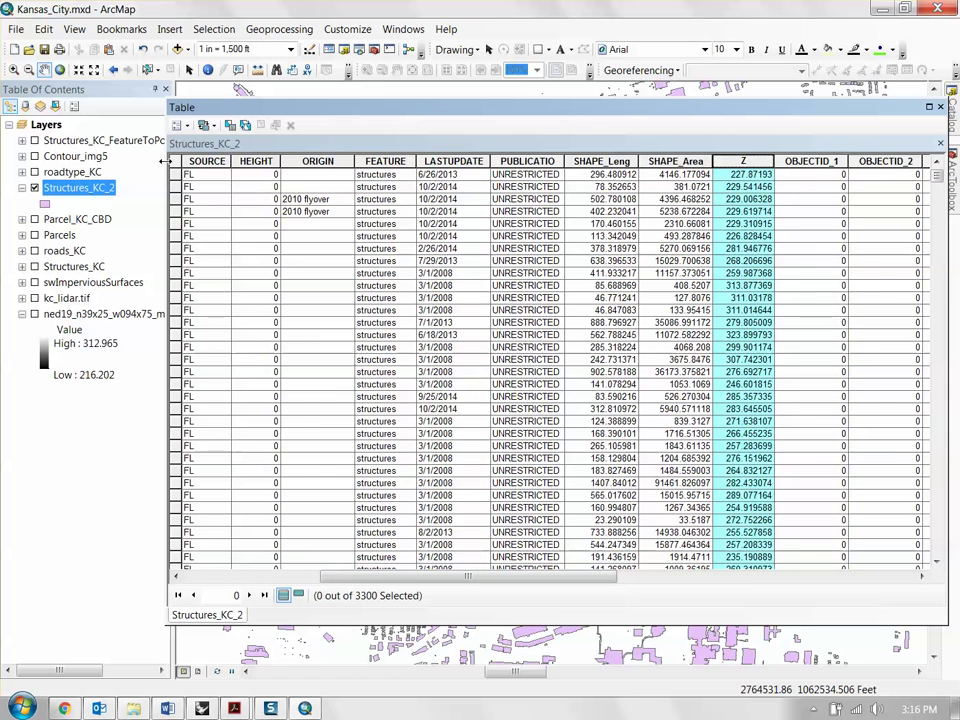
pyautogui.rightClick(110, 141)
pyautogui.click(185, 188)
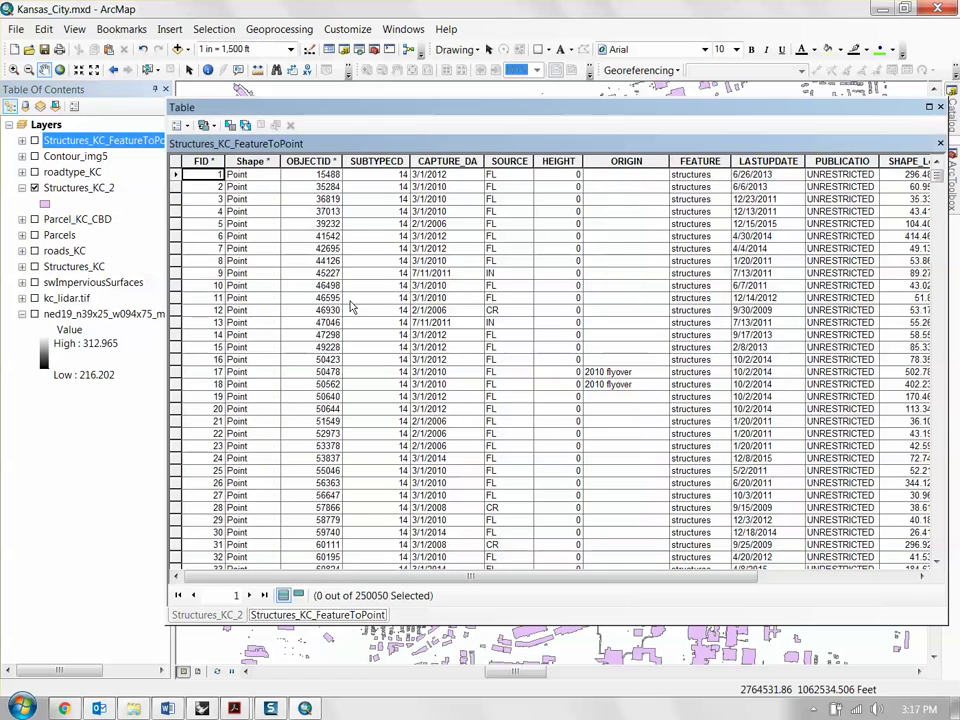
pyautogui.moveTo(519, 577); pyautogui.dragTo(676, 578)
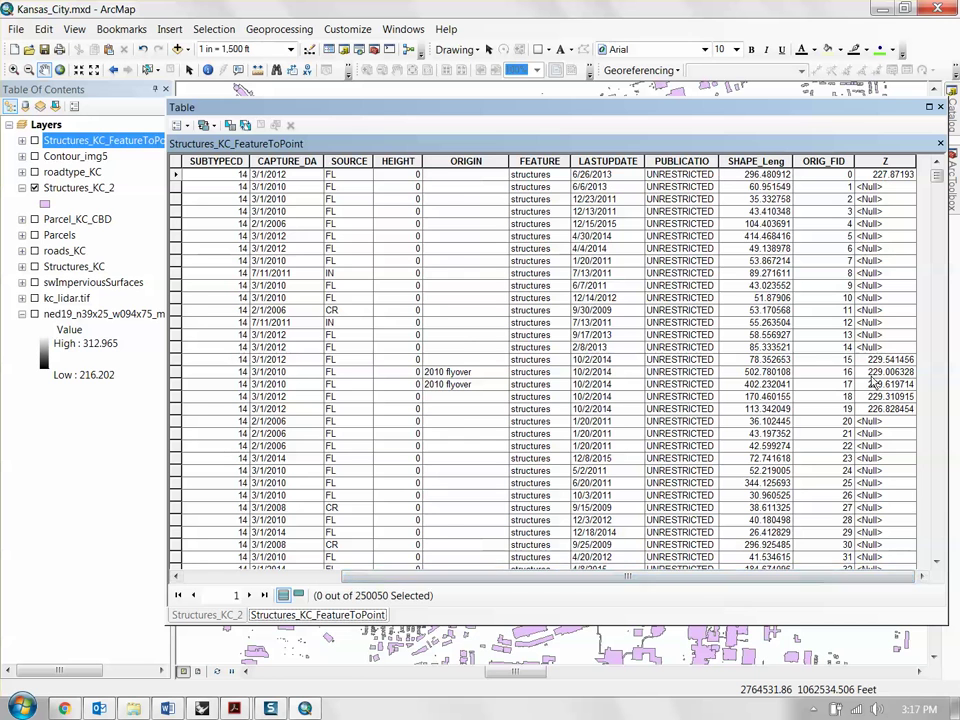
pyautogui.click(225, 615)
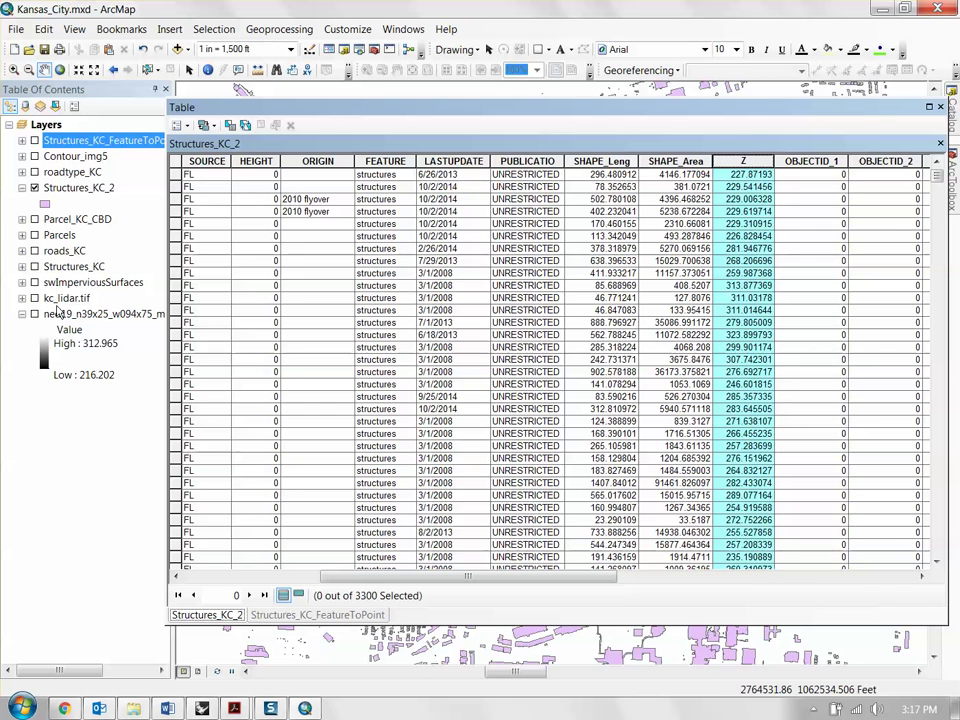
pyautogui.click(22, 299)
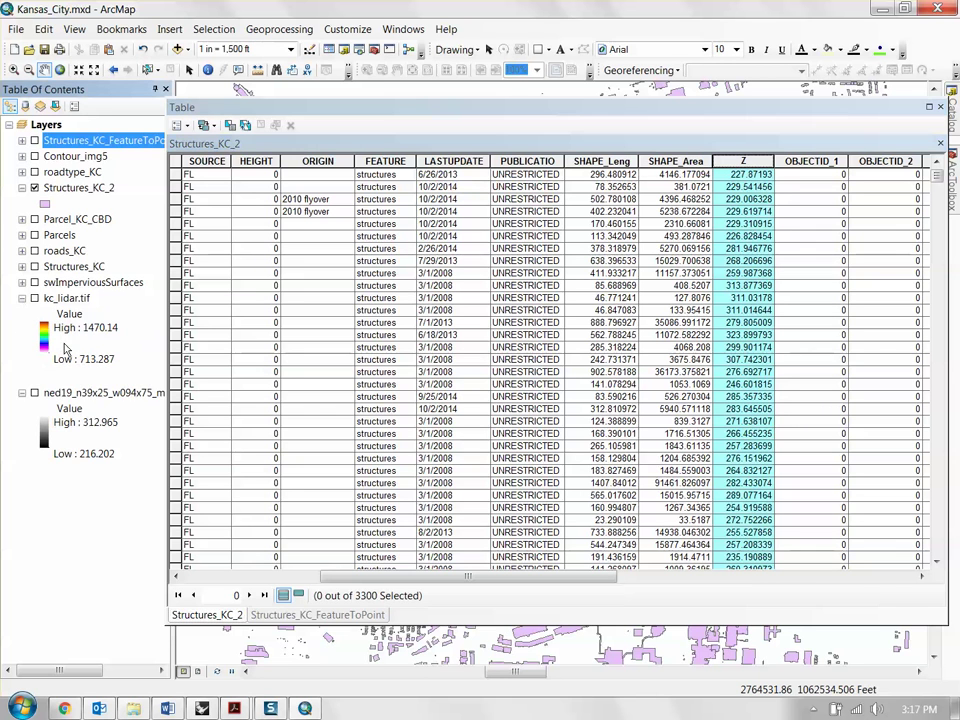
pyautogui.click(100, 393)
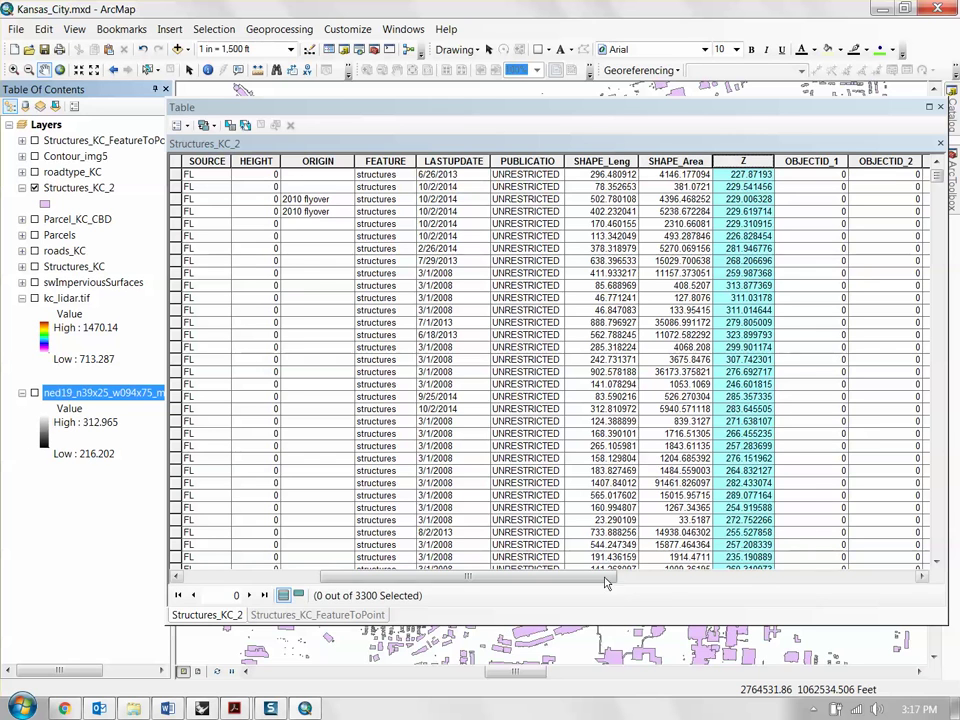
# Add a new field named ELEVATION to the Structures_KC_2 attribute table
pyautogui.moveTo(604, 582); pyautogui.dragTo(546, 480)
pyautogui.moveTo(601, 586); pyautogui.dragTo(664, 617)
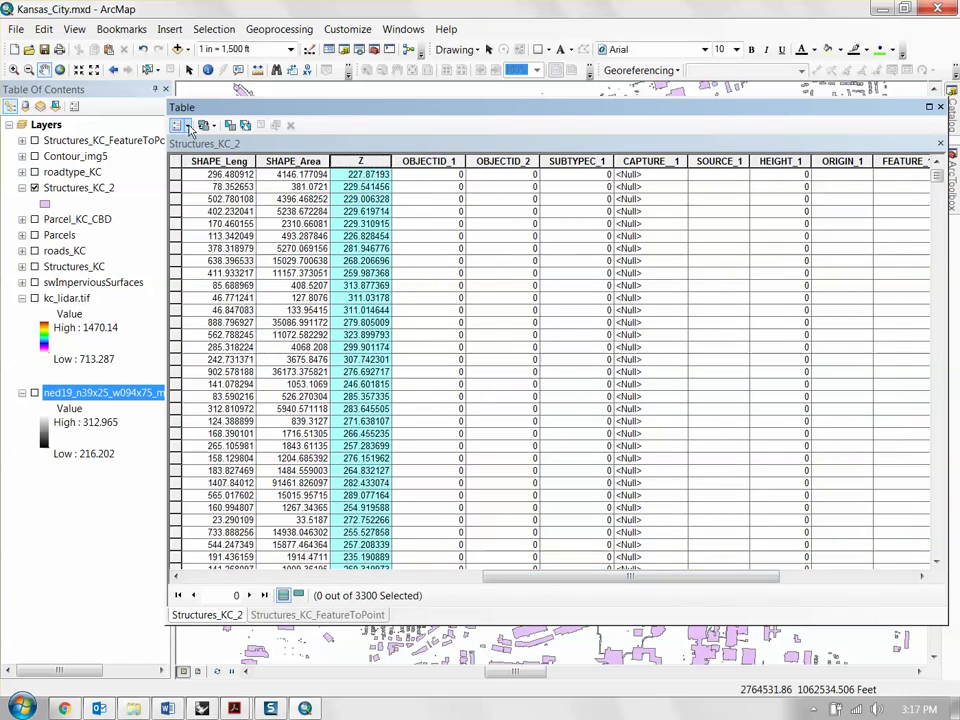
pyautogui.click(190, 128)
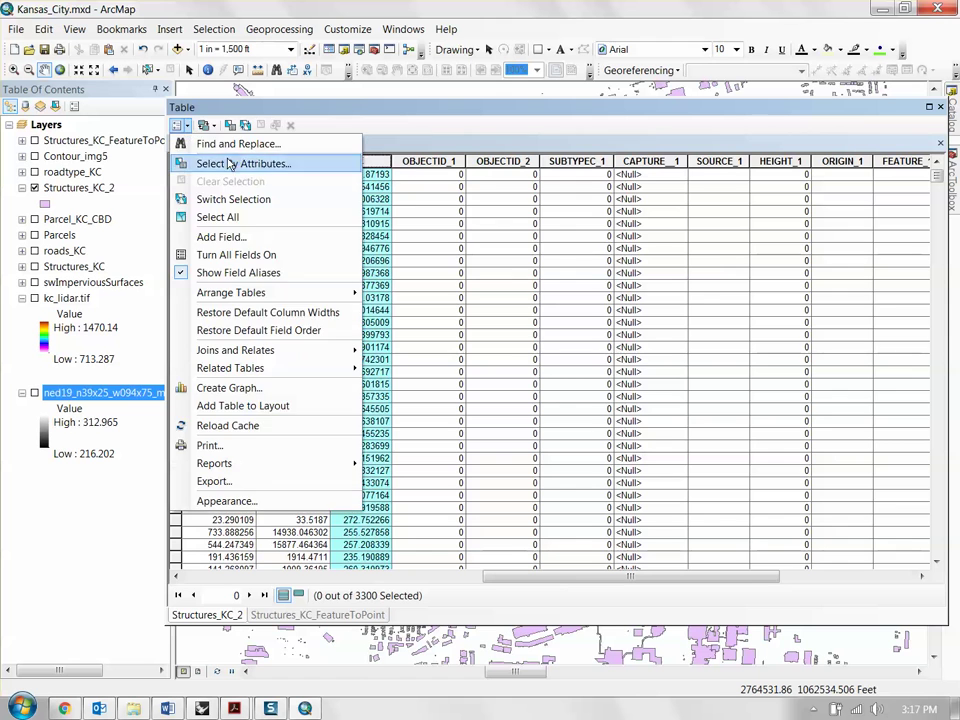
pyautogui.click(251, 238)
pyautogui.write('ELEVATION')
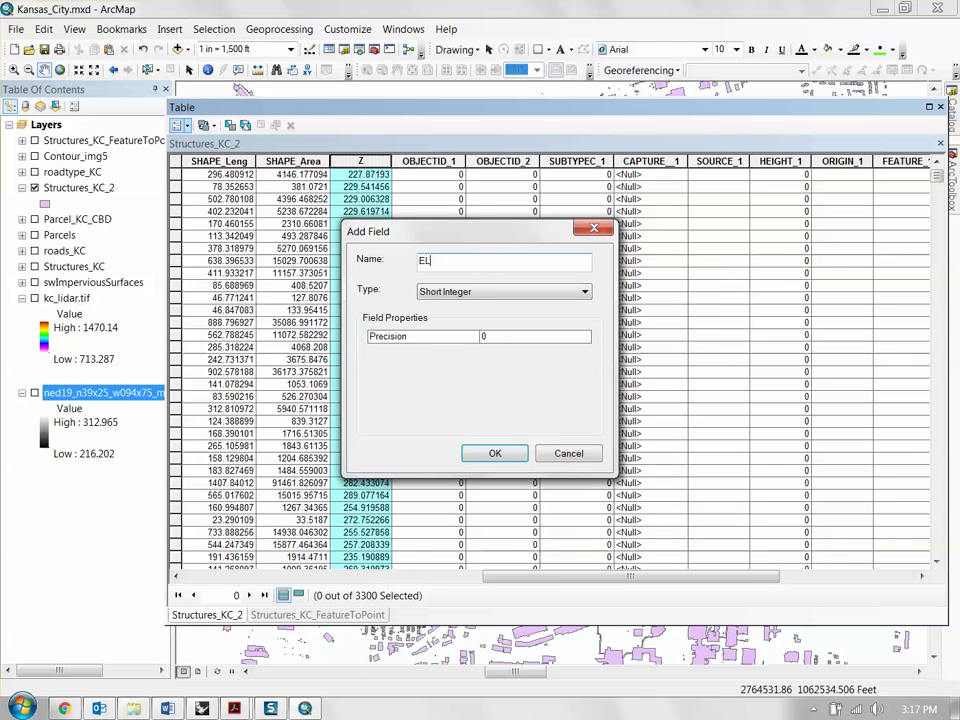
pyautogui.click(499, 291)
pyautogui.click(450, 336)
pyautogui.click(494, 453)
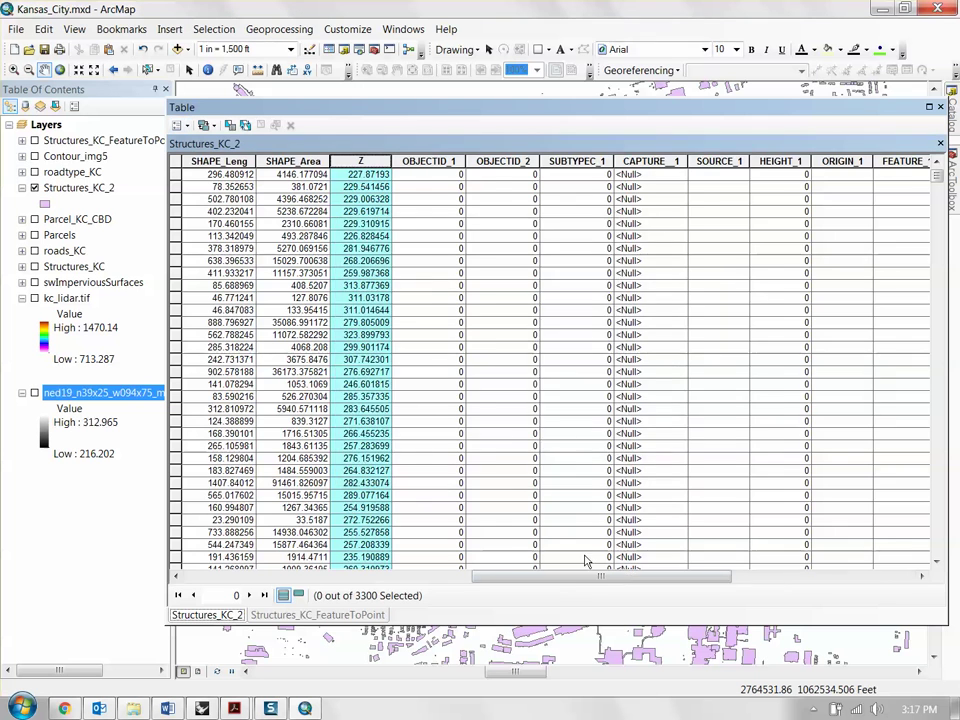
# Calculate the ELEVATION field of Structures_KC_2 as [Z] * 3.28084, widen its column and close the attribute table
pyautogui.moveTo(590, 576); pyautogui.dragTo(795, 577)
pyautogui.click(833, 162)
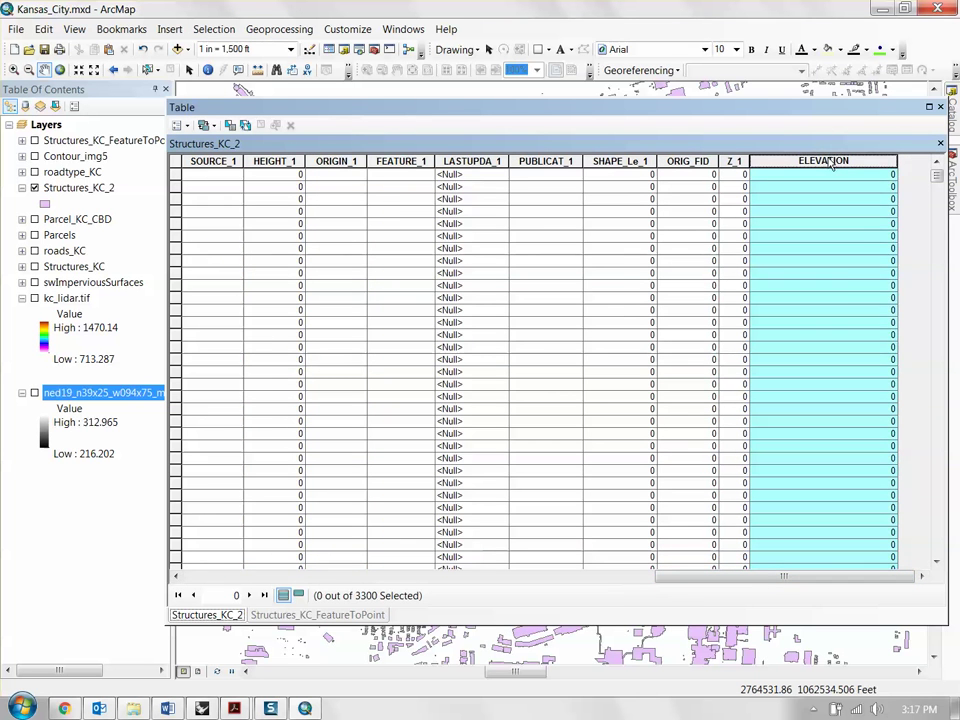
pyautogui.rightClick(826, 162)
pyautogui.click(820, 259)
pyautogui.click(440, 388)
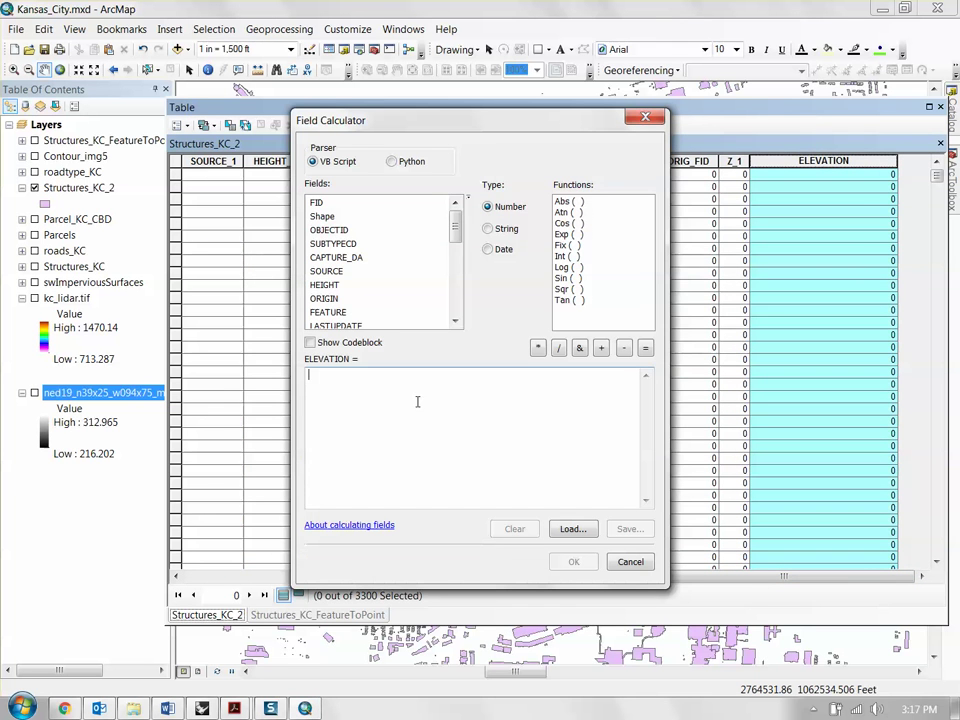
pyautogui.moveTo(454, 246)
pyautogui.mouseDown()
pyautogui.moveTo(457, 300)
pyautogui.moveTo(455, 268)
pyautogui.mouseUp()
pyautogui.doubleClick(313, 216)
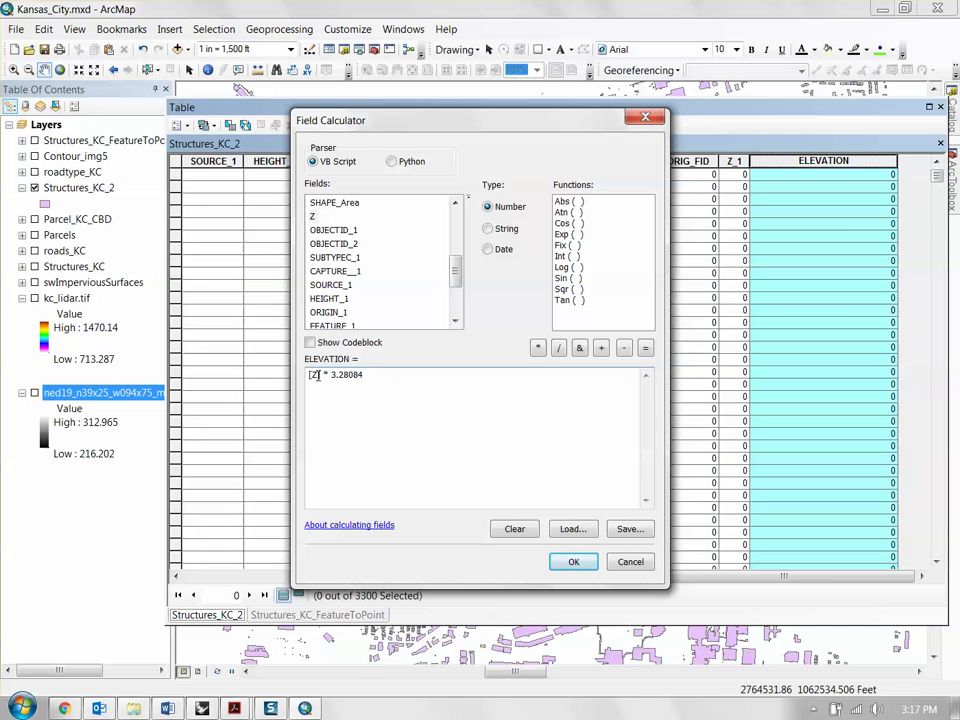
pyautogui.click(573, 562)
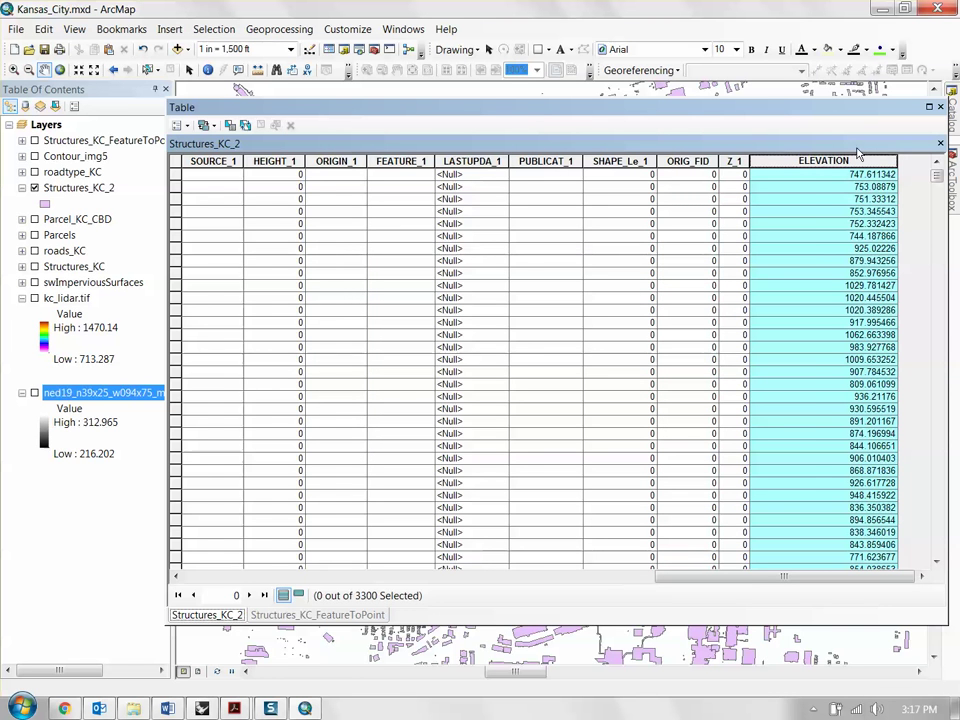
pyautogui.moveTo(896, 161); pyautogui.dragTo(924, 161)
pyautogui.click(940, 108)
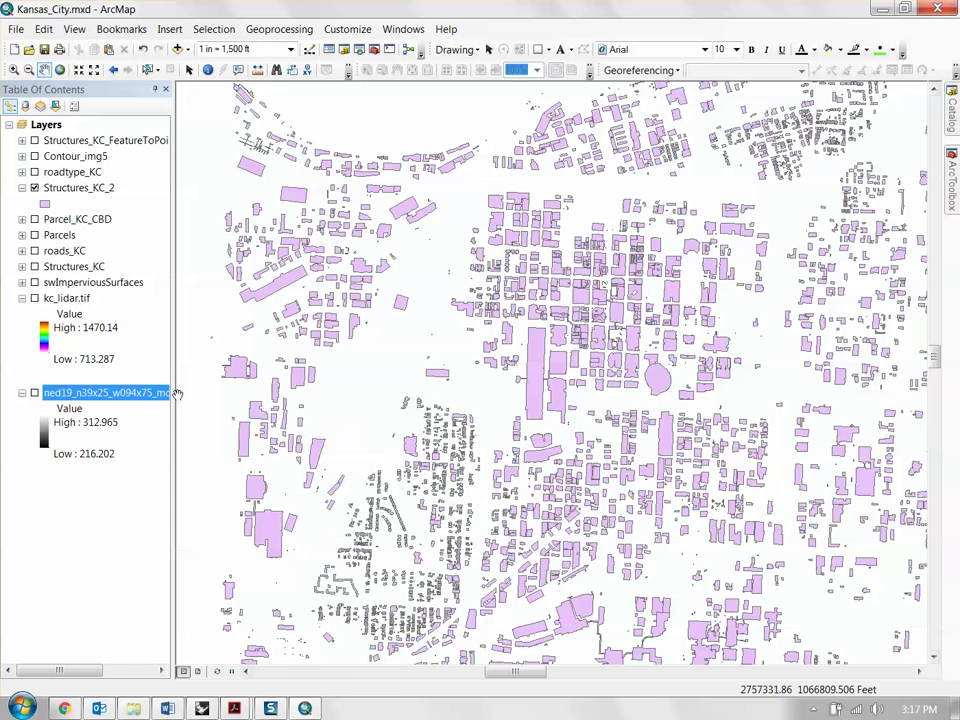
# Start a CAD export of the Structures_KC_2 layer with the output file named BUILDINGS on the Desktop
pyautogui.rightClick(66, 188)
pyautogui.moveTo(250, 466)
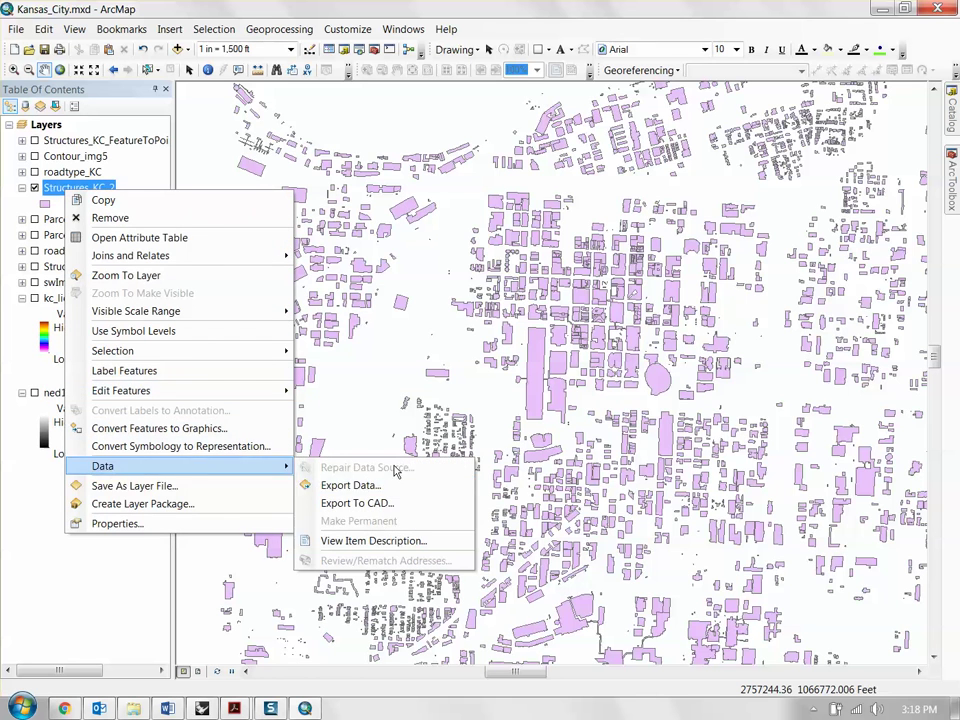
pyautogui.click(345, 503)
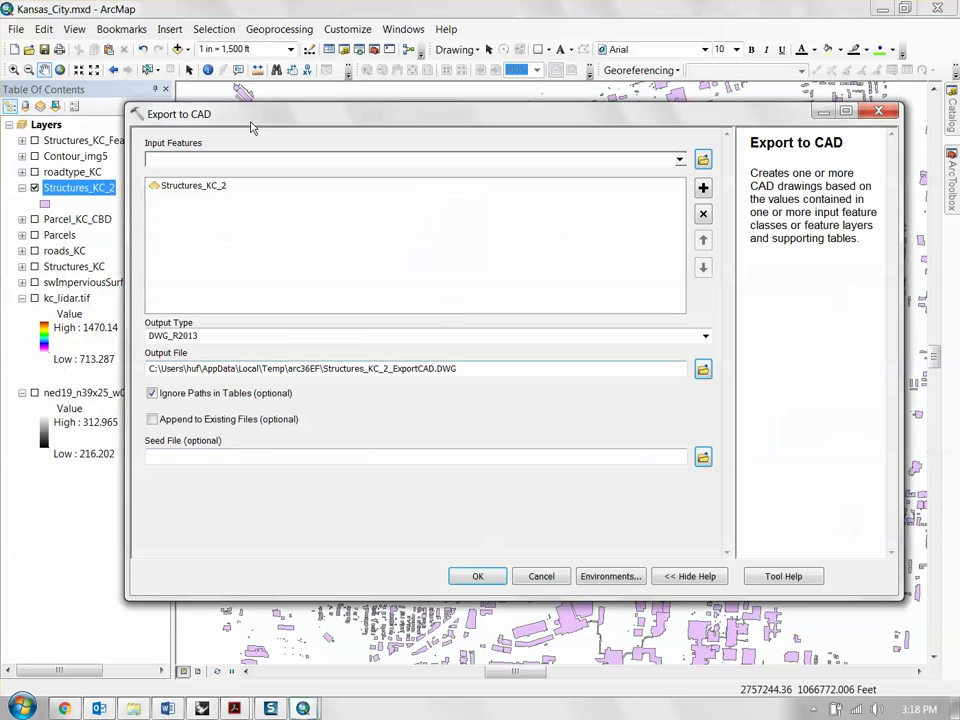
pyautogui.click(703, 371)
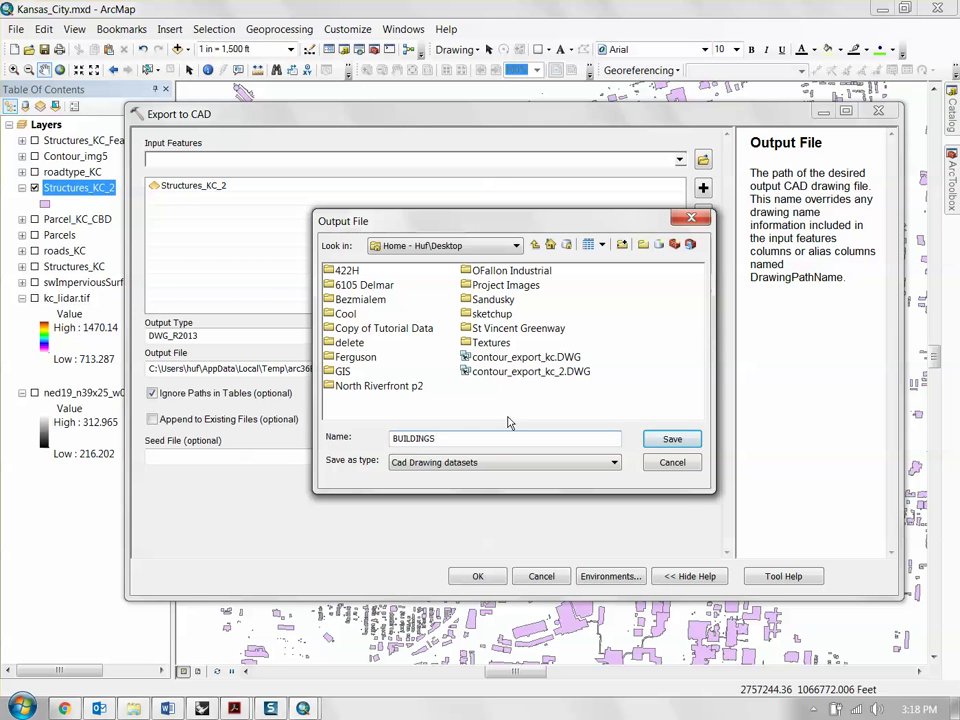
pyautogui.click(668, 440)
# Set both the output and the cartographic coordinate systems in the export's environment settings to Same as Display
pyautogui.click(614, 580)
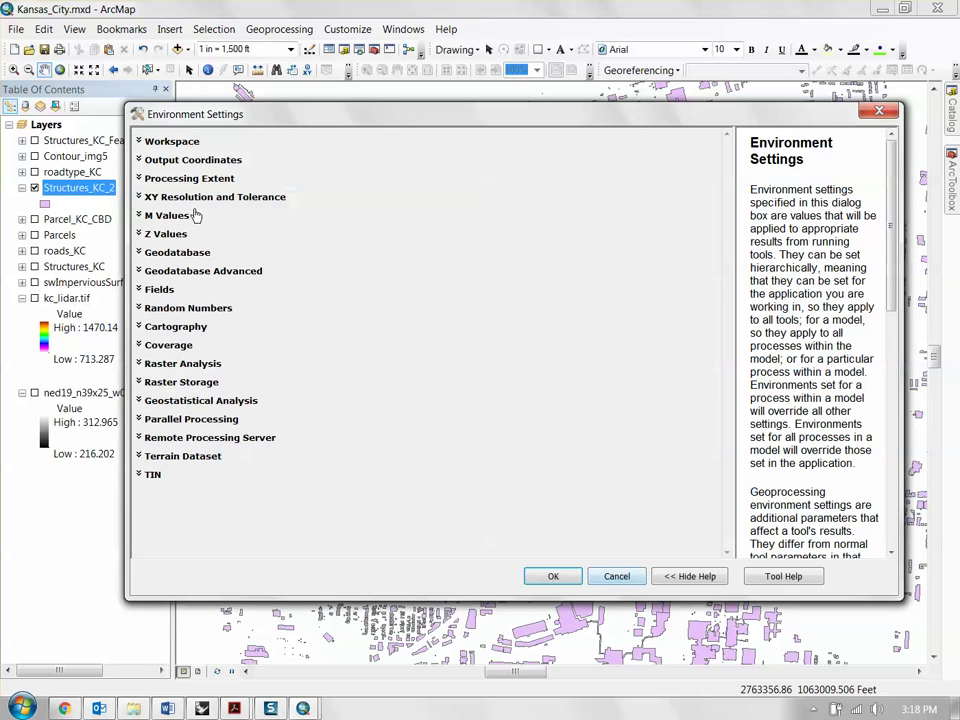
pyautogui.click(206, 166)
pyautogui.click(214, 195)
pyautogui.click(180, 222)
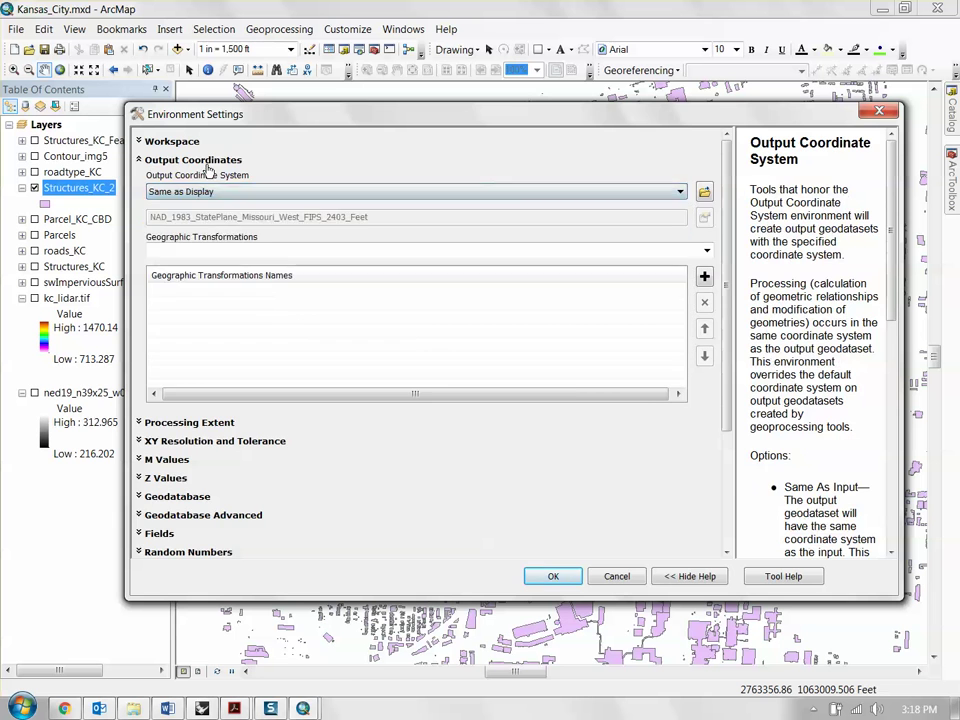
pyautogui.click(210, 171)
pyautogui.click(180, 326)
pyautogui.click(192, 358)
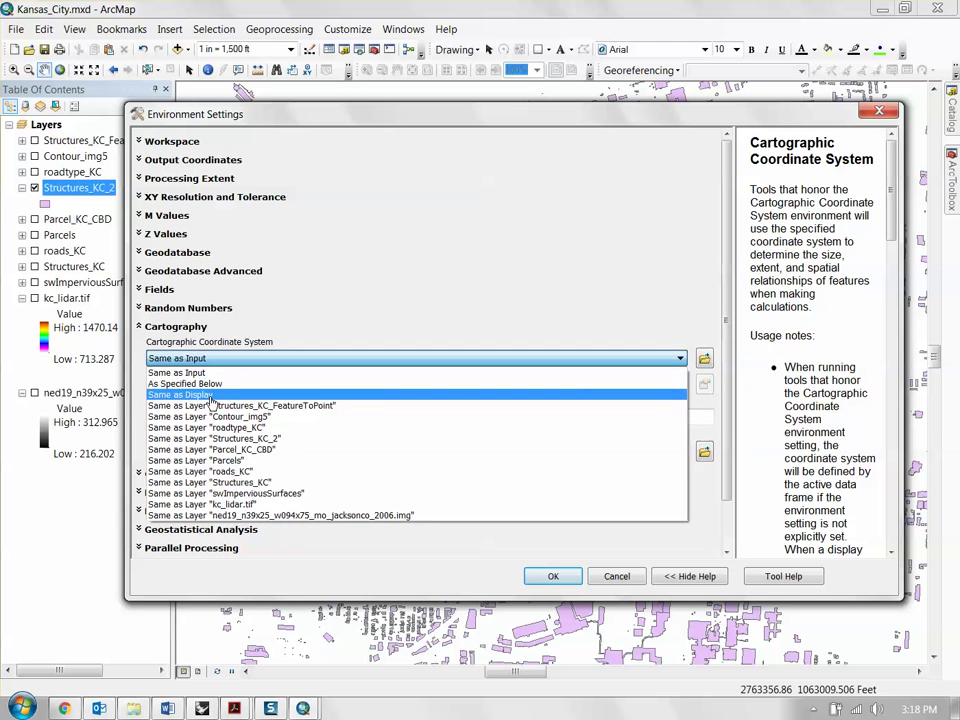
pyautogui.click(185, 394)
pyautogui.click(190, 327)
pyautogui.click(553, 577)
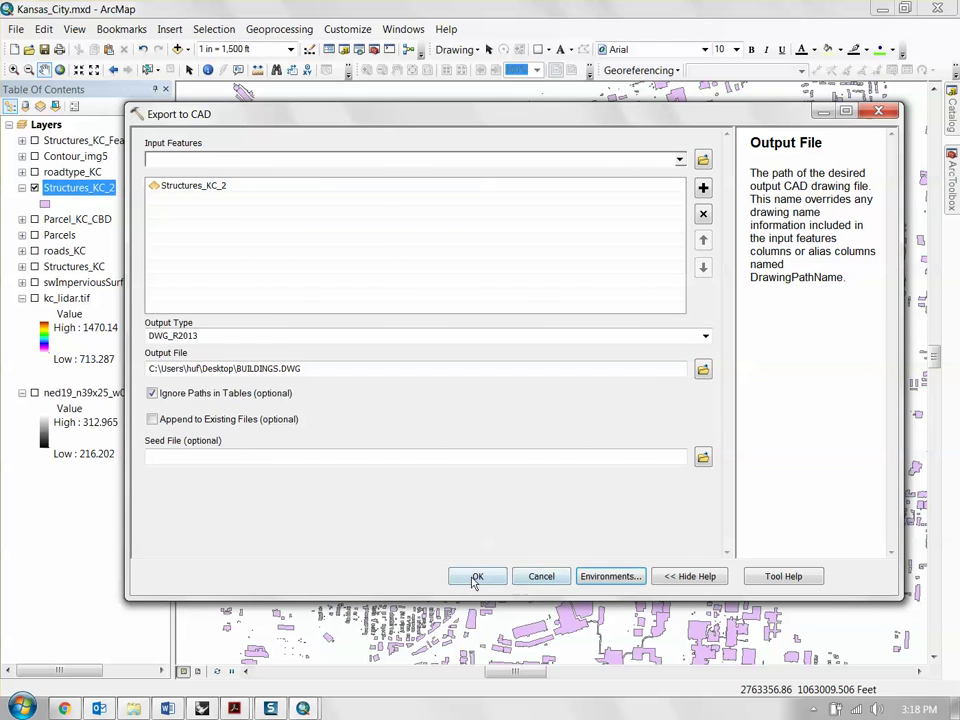
# Run the CAD export and remove the resulting BUILDINGS group layer from the map
pyautogui.click(478, 575)
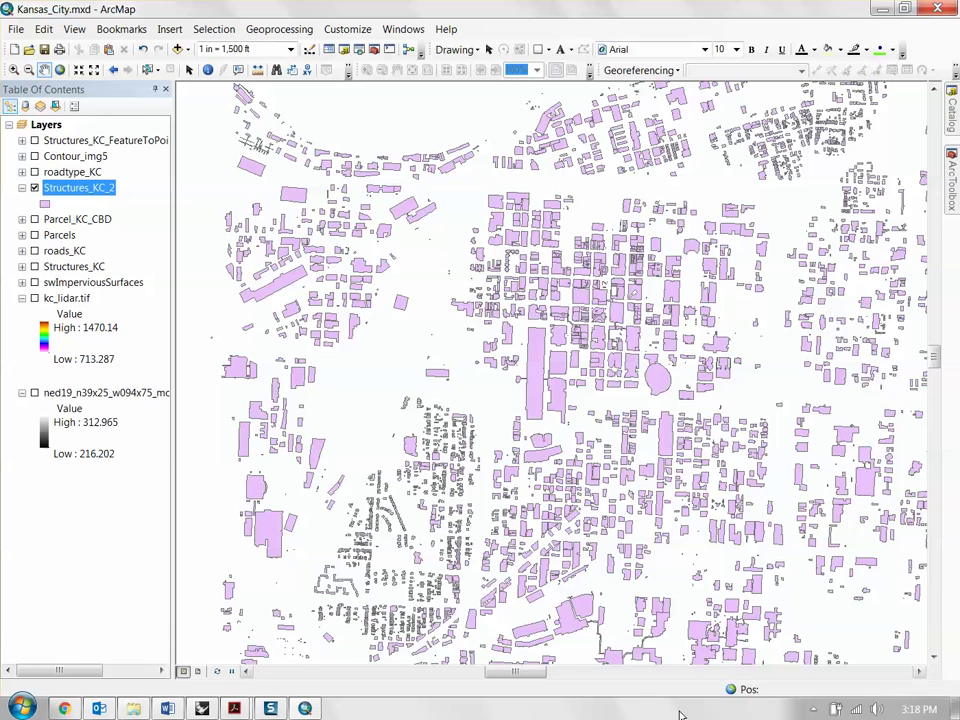
pyautogui.rightClick(62, 188)
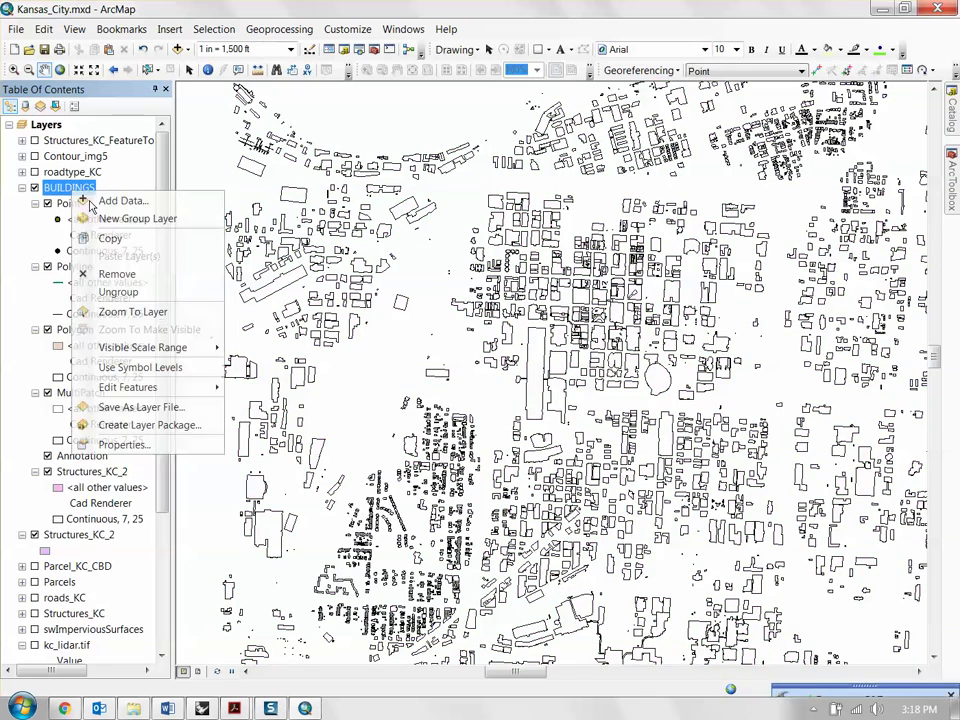
pyautogui.click(100, 273)
# Switch to Rhino, import BUILDINGS.DWG from the Desktop into the contour model and zoom to the imported curves
pyautogui.click(204, 709)
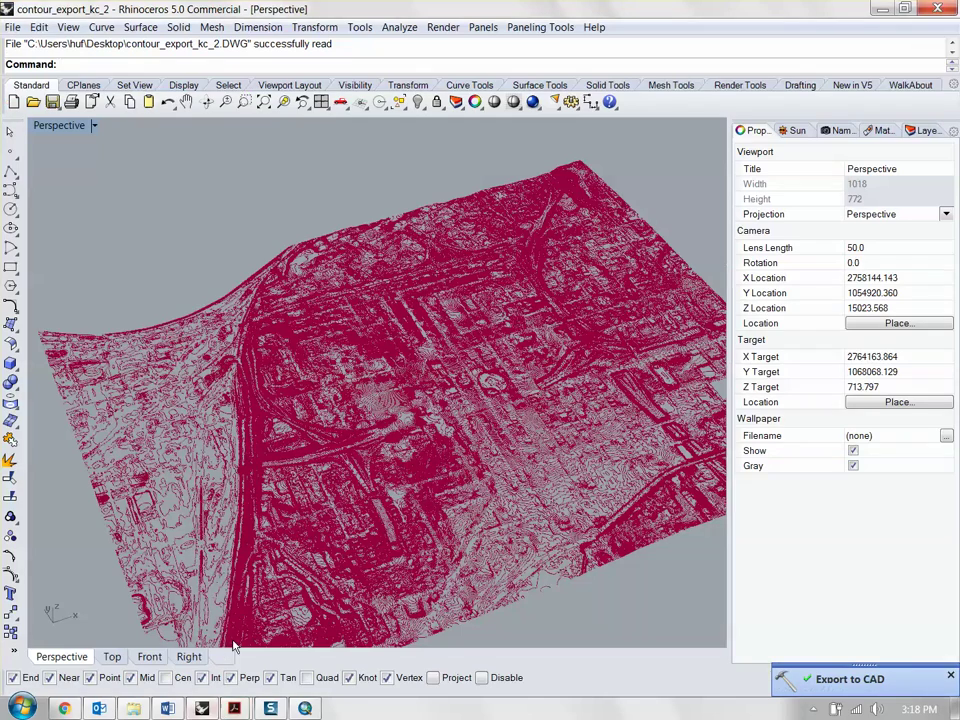
pyautogui.write('Im')
pyautogui.press('Return')
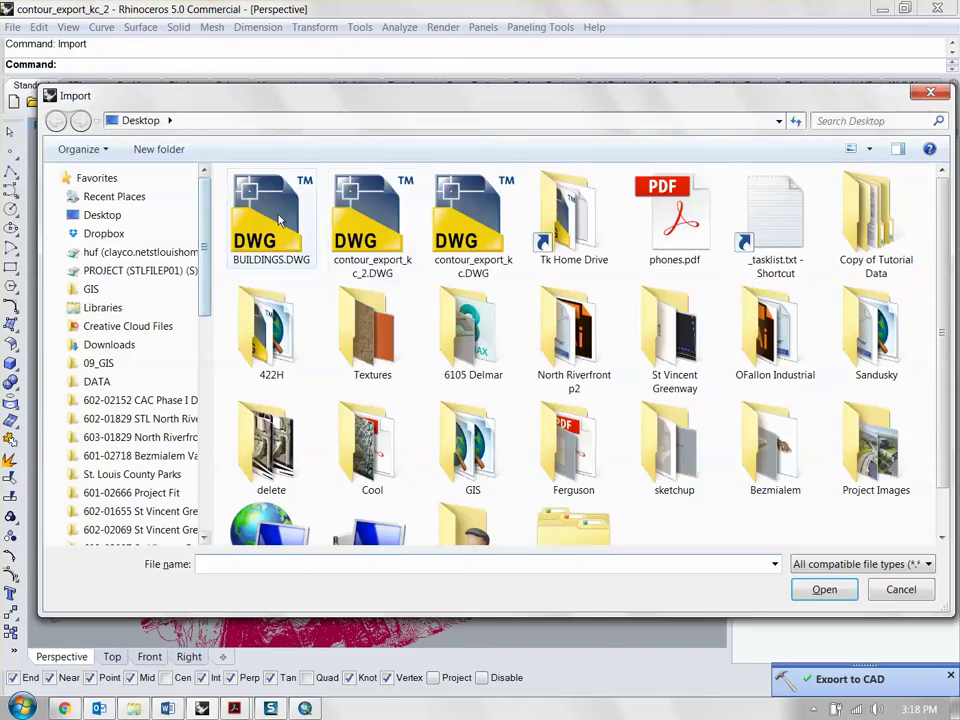
pyautogui.press('Escape')
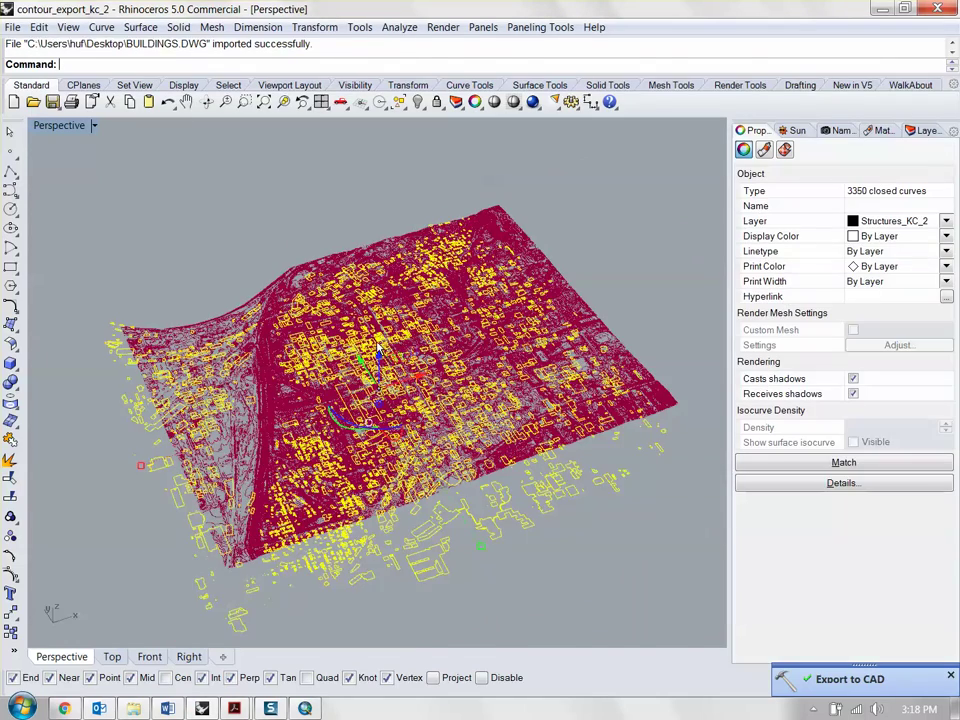
pyautogui.click(283, 101)
pyautogui.click(262, 218)
pyautogui.scroll(10, 380, 380)
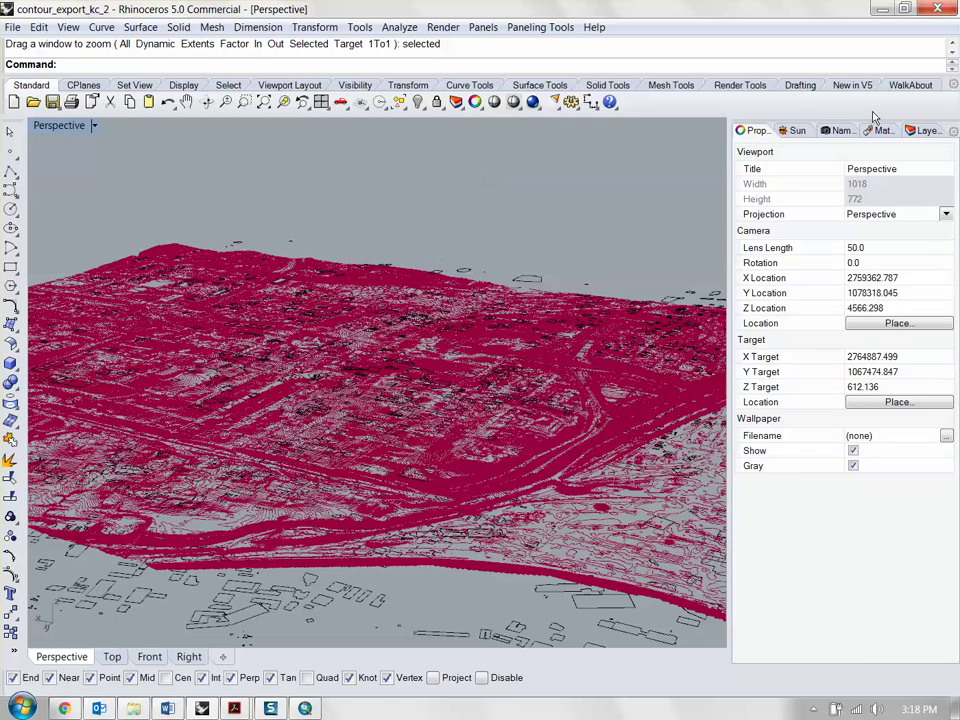
# Set the Contour_img5 layer color to Gray and the Structures_KC_2 layer color to red
pyautogui.click(926, 131)
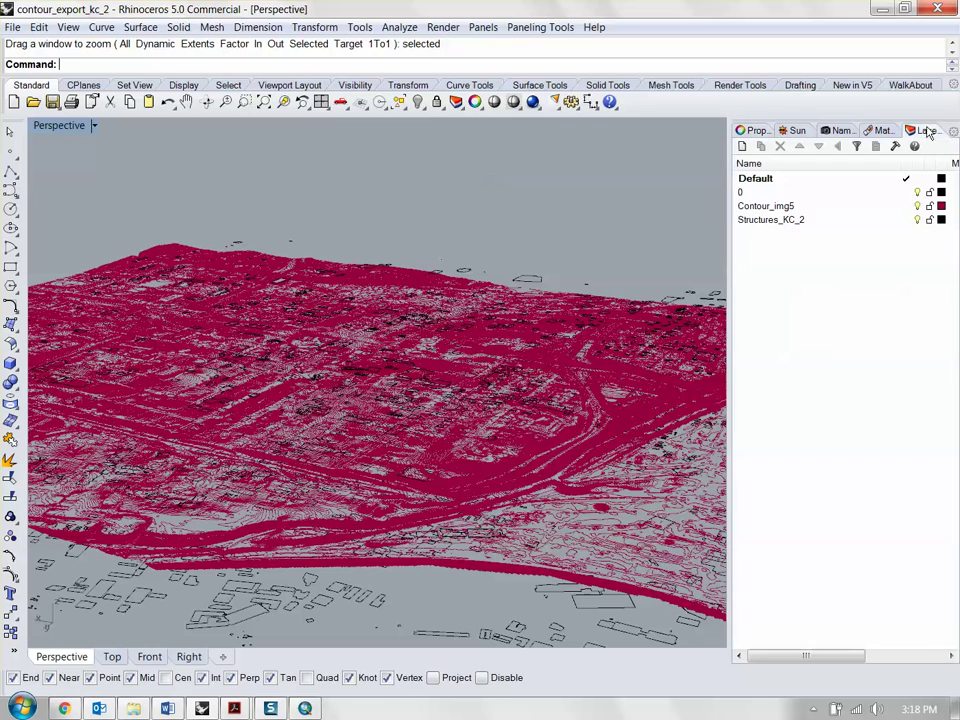
pyautogui.click(941, 206)
pyautogui.click(617, 388)
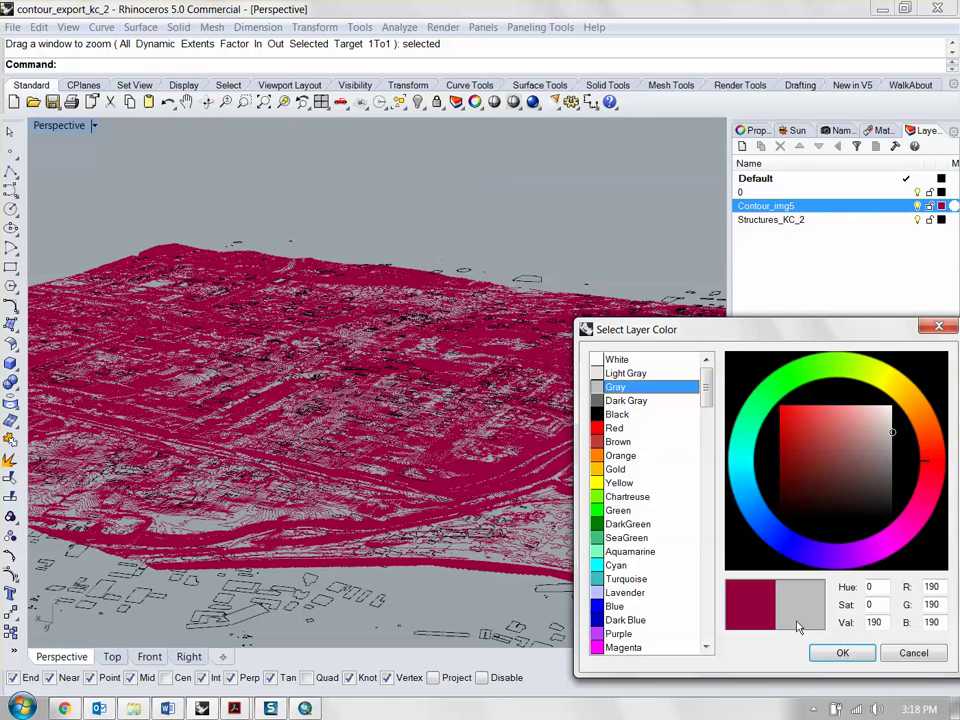
pyautogui.press('Return')
pyautogui.click(941, 220)
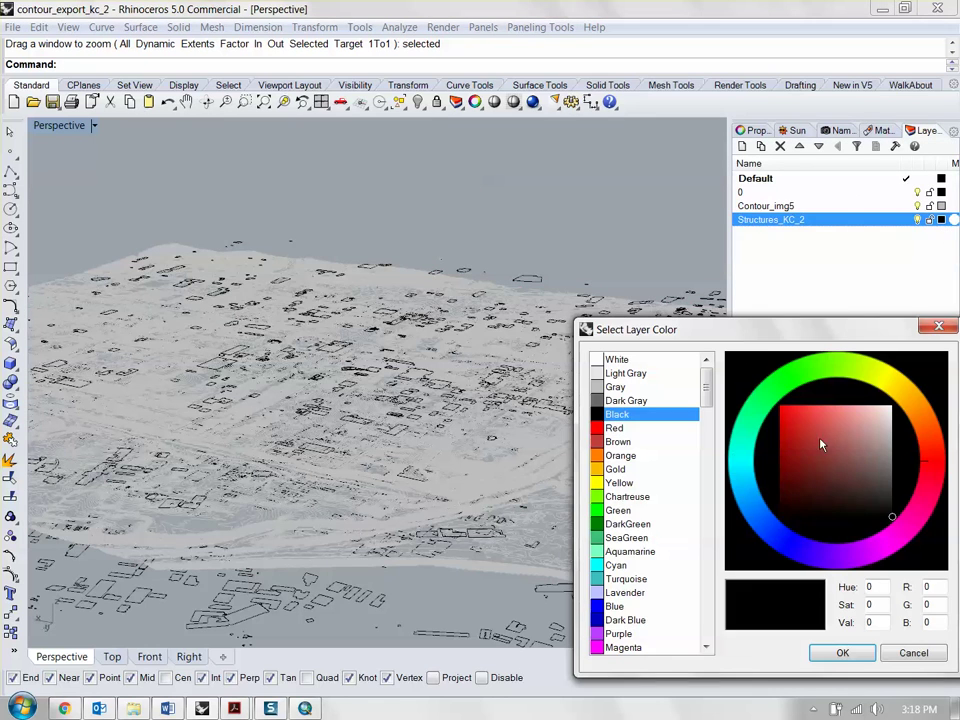
pyautogui.click(780, 404)
pyautogui.click(843, 653)
# Delete the building outlines lying flat below the terrain and inspect the remaining outlines against the contours
pyautogui.scroll(5, 328, 443)
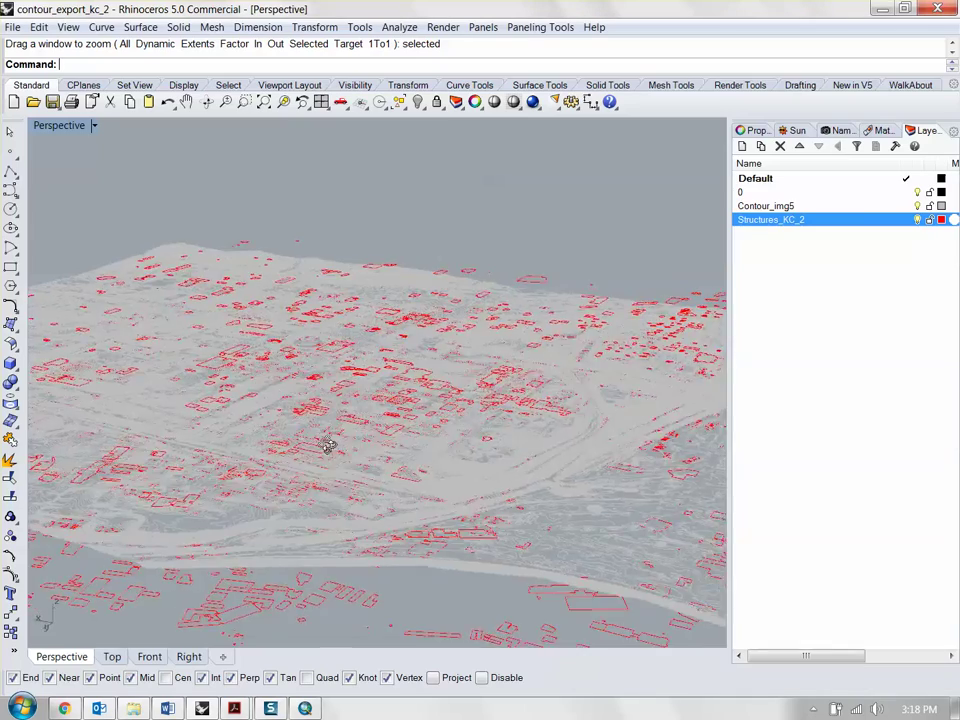
pyautogui.moveTo(349, 407); pyautogui.dragTo(380, 413)
pyautogui.scroll(-8, 521, 426)
pyautogui.moveTo(72, 373); pyautogui.dragTo(71, 370)
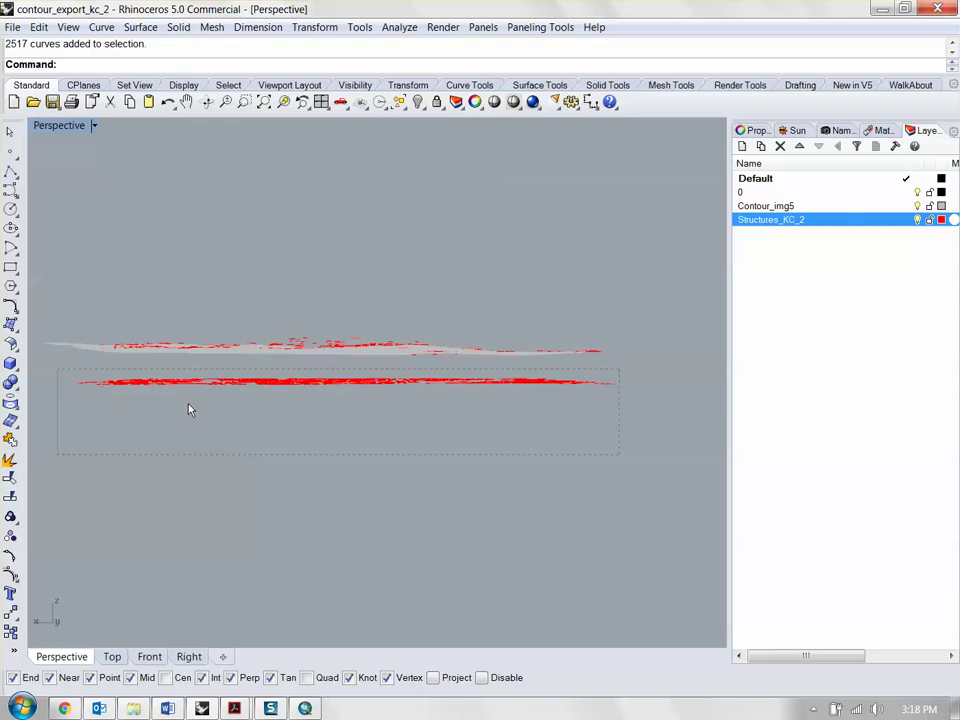
pyautogui.press('Delete')
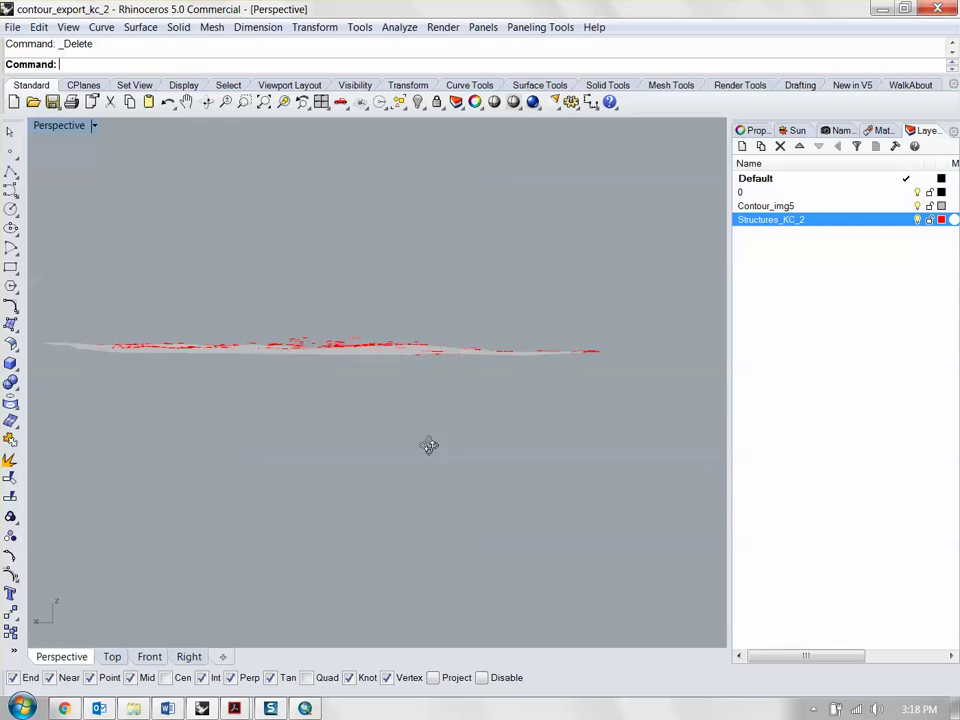
pyautogui.moveTo(429, 445); pyautogui.dragTo(360, 367)
pyautogui.scroll(10, 332, 336)
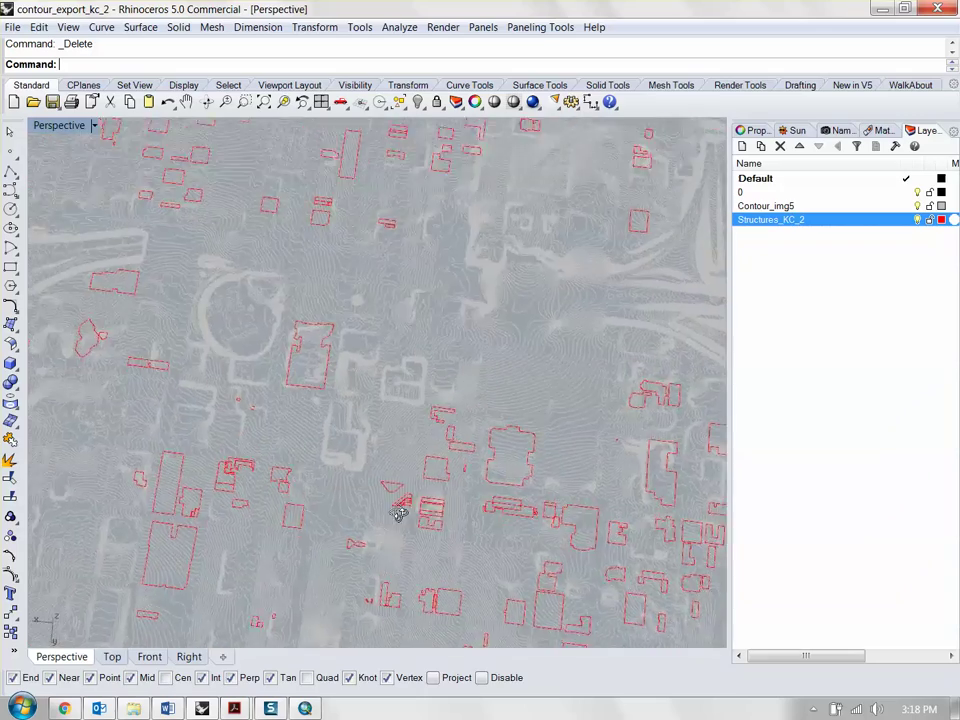
pyautogui.moveTo(399, 514); pyautogui.dragTo(385, 430)
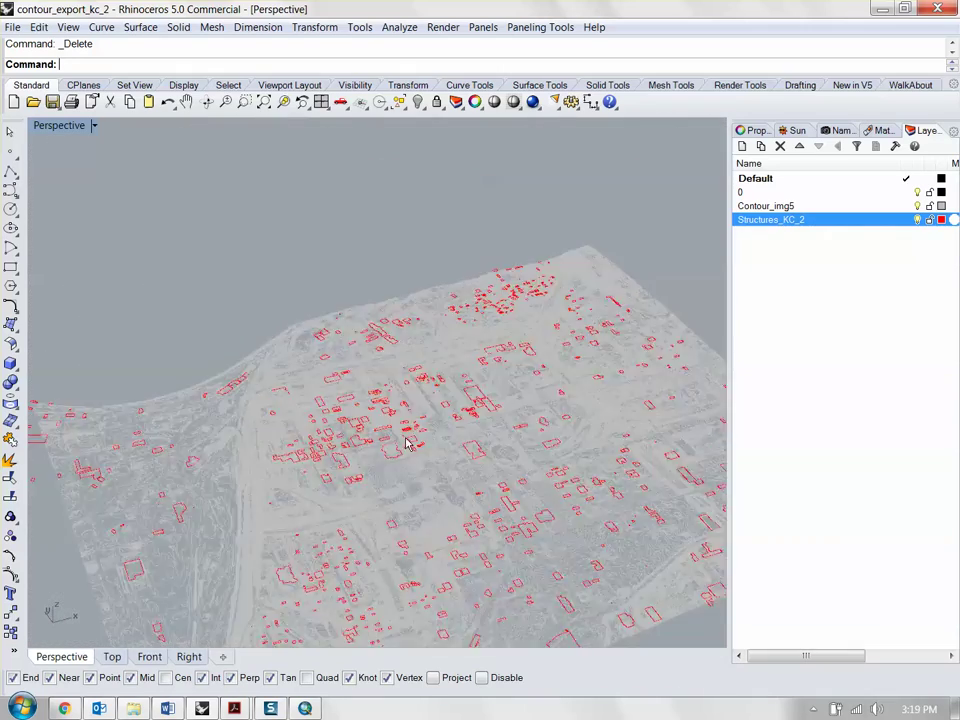